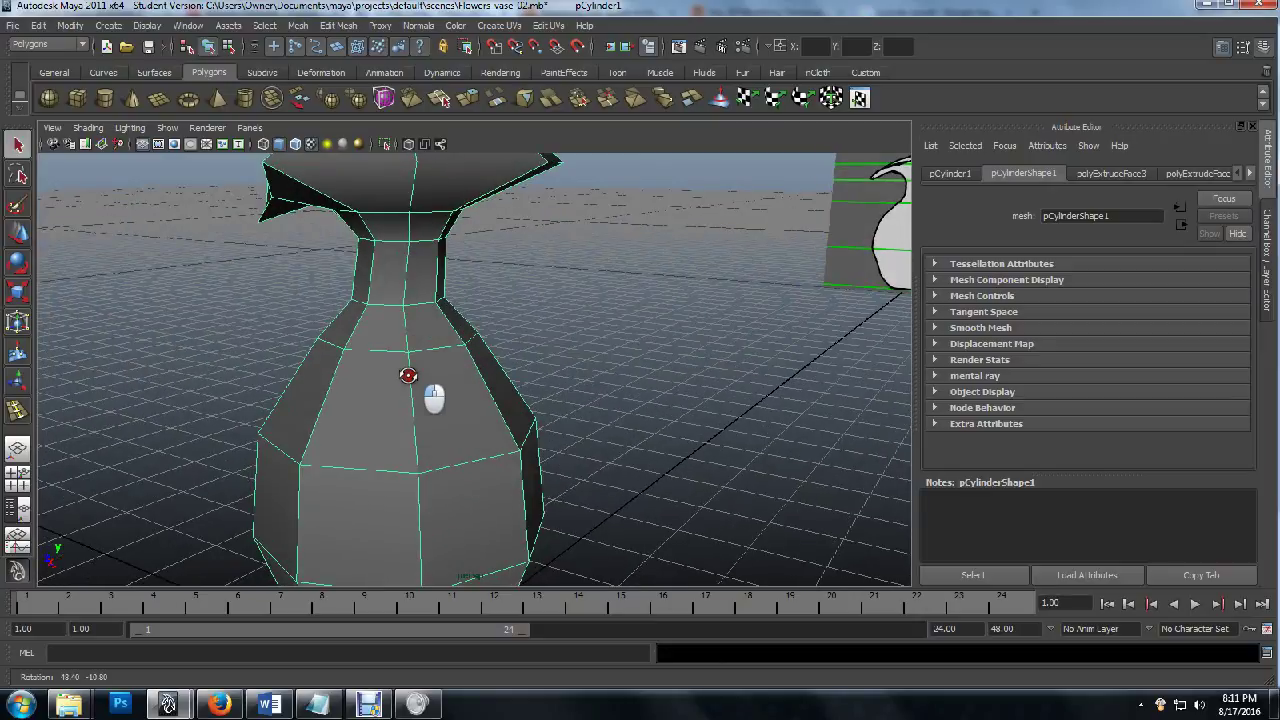
Examine the vase's neck and mouth against the handle outline on the reference image in the side view.
key(space)
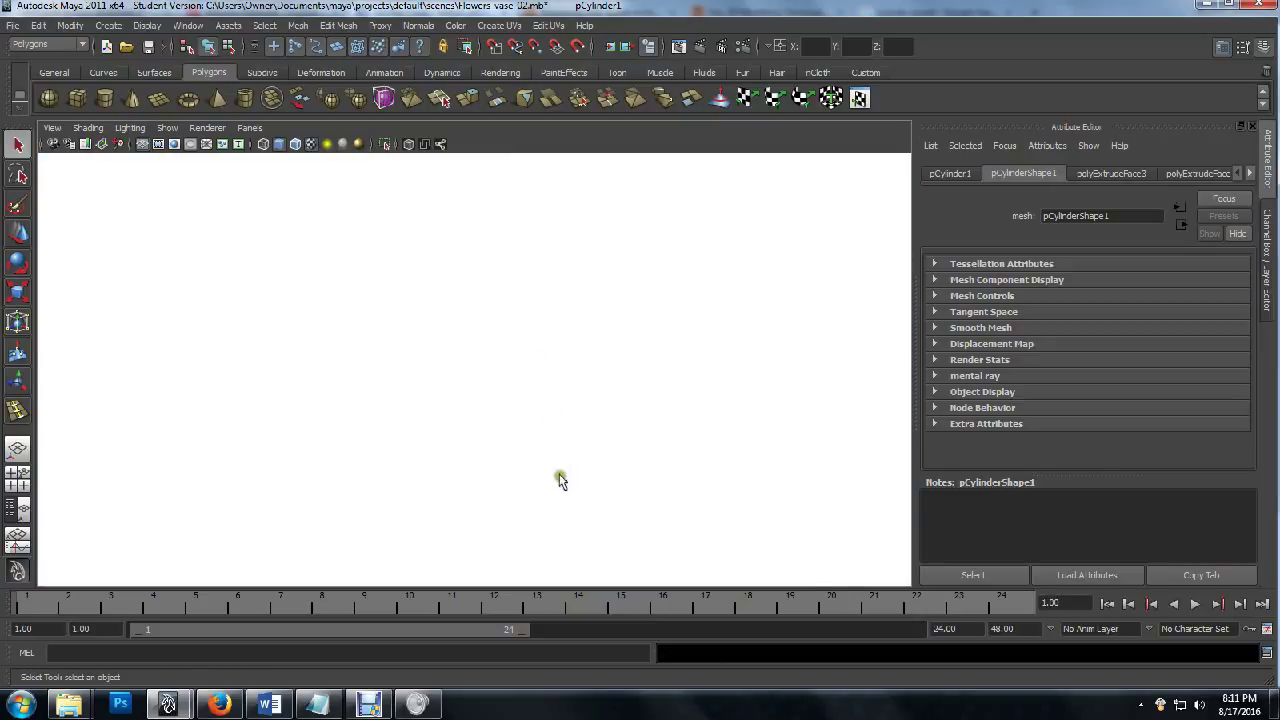
key(space)
alt+middle_drag(632, 450, 495, 286)
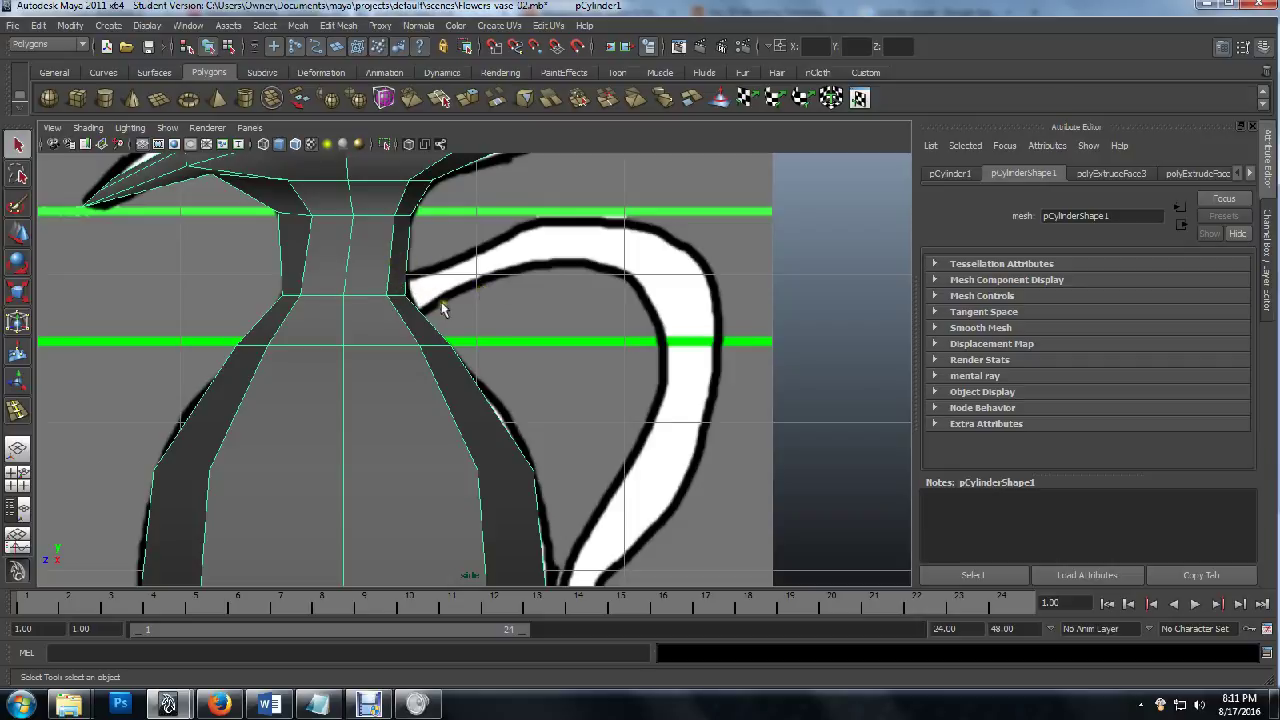
alt+middle_drag(577, 383, 463, 400)
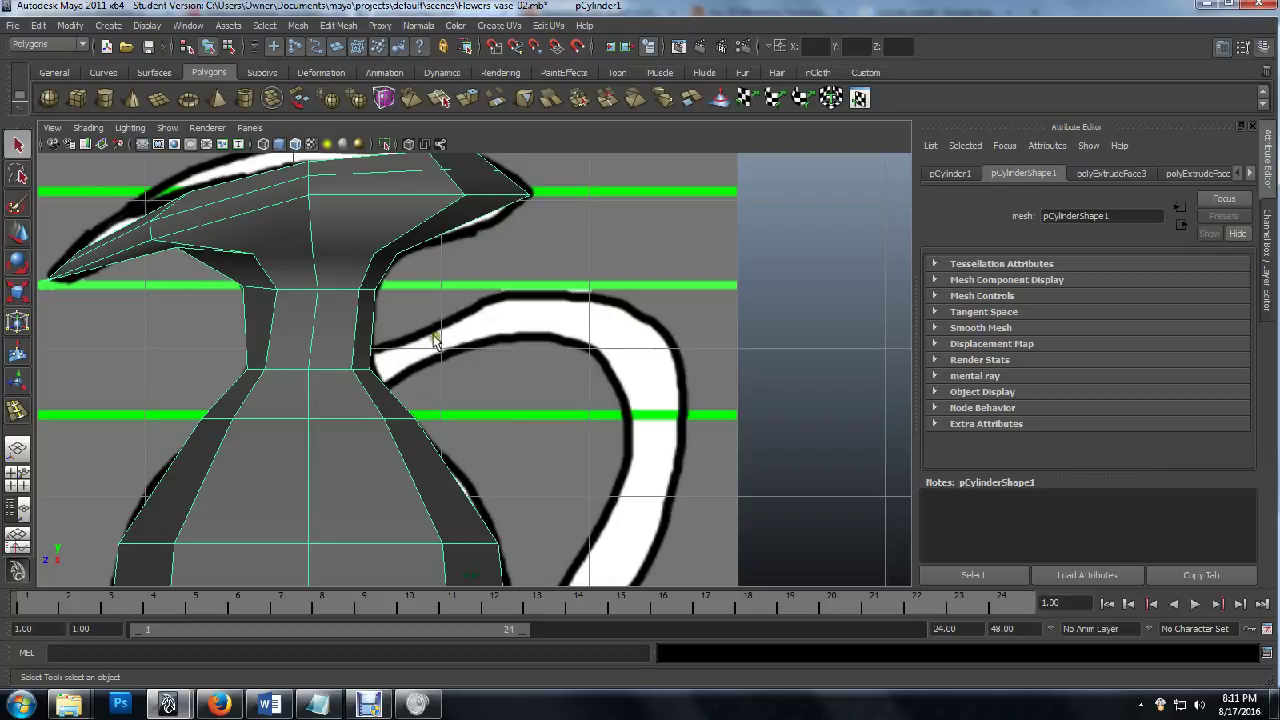
click(107, 25)
click(110, 27)
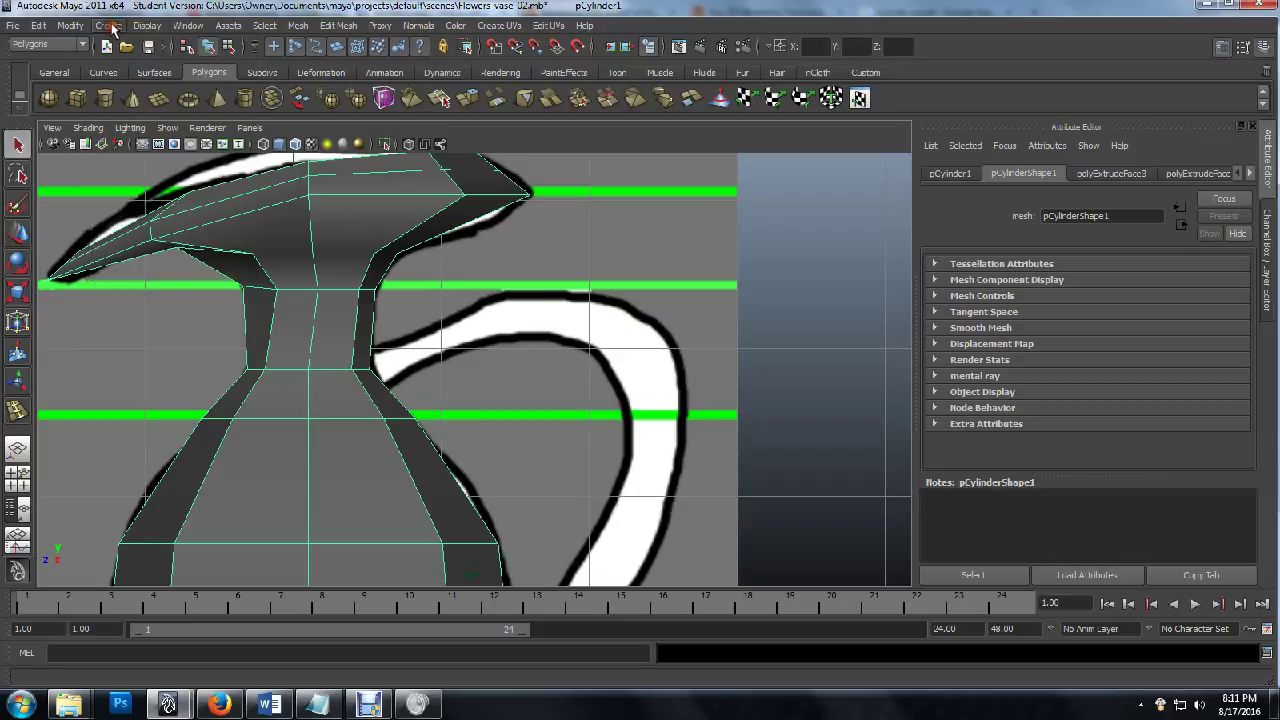
click(110, 27)
click(110, 26)
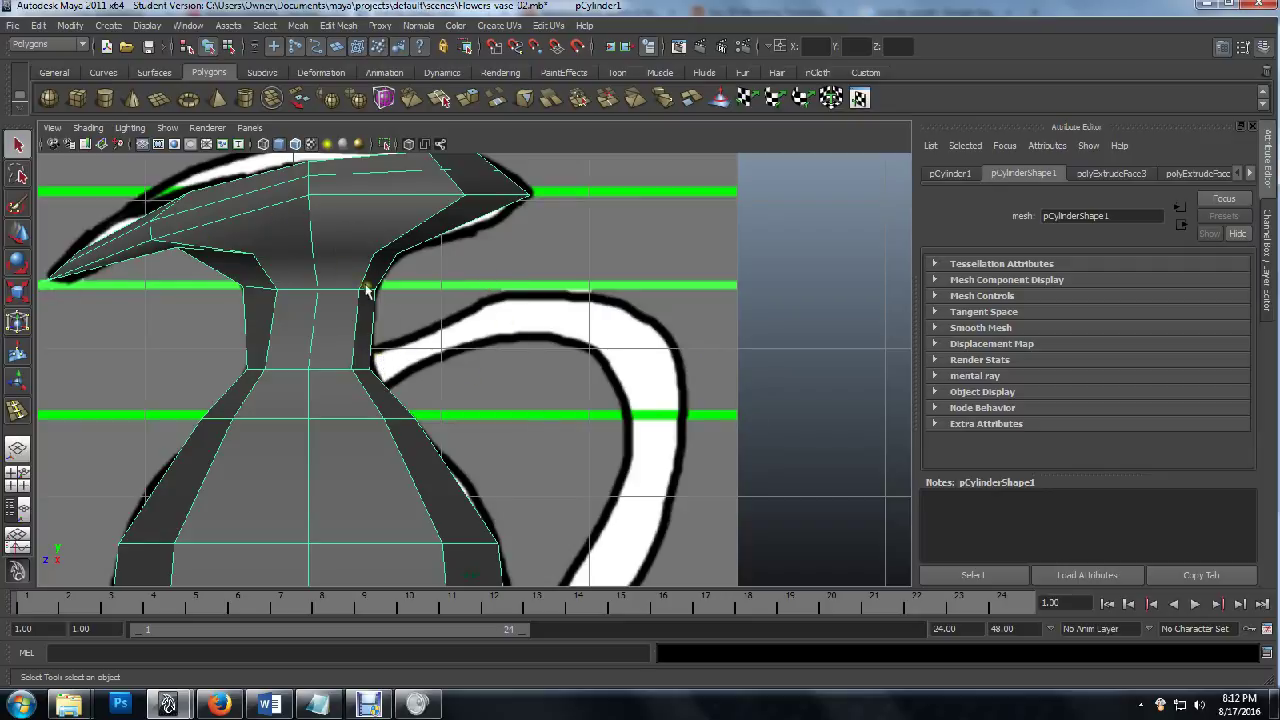
key(space)
key(space)
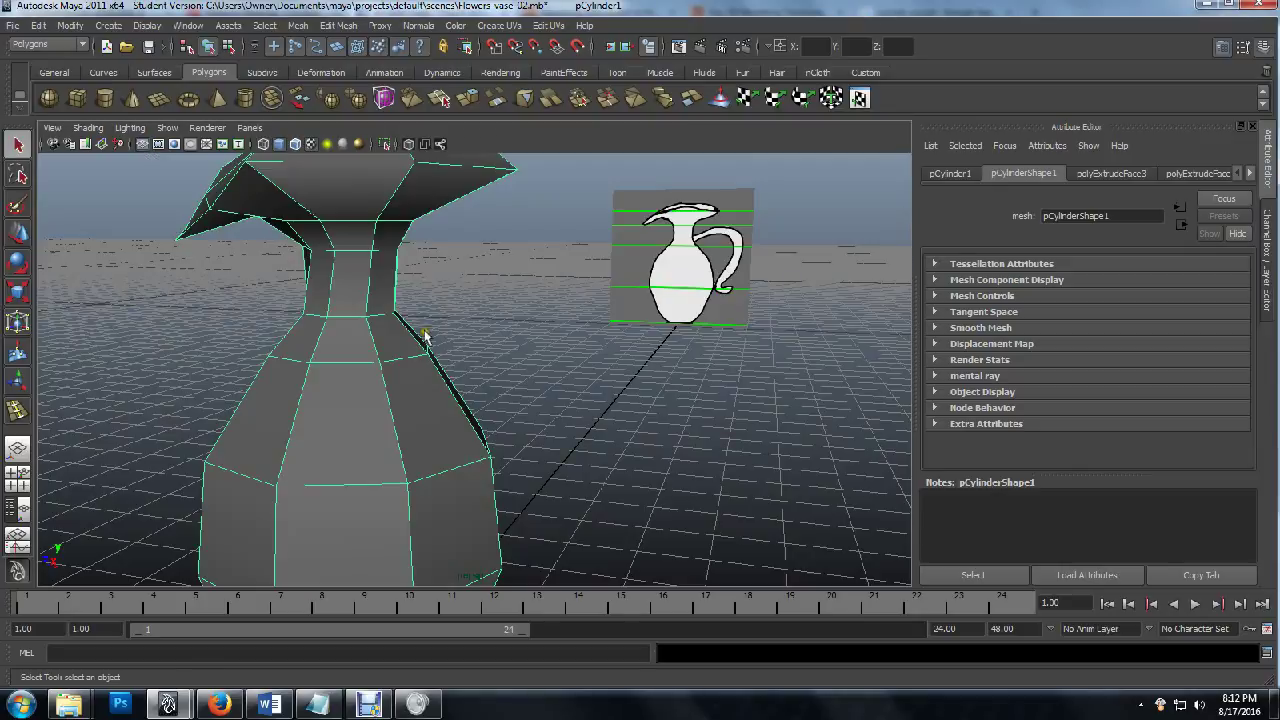
Examine the edges running through the vase's mouth and inner bottom, and the outside of the body, from several angles.
alt+drag(188, 309, 397, 349)
alt+middle_drag(316, 371, 411, 328)
alt+drag(490, 318, 320, 351)
alt+middle_drag(285, 371, 401, 325)
alt+drag(398, 316, 392, 316)
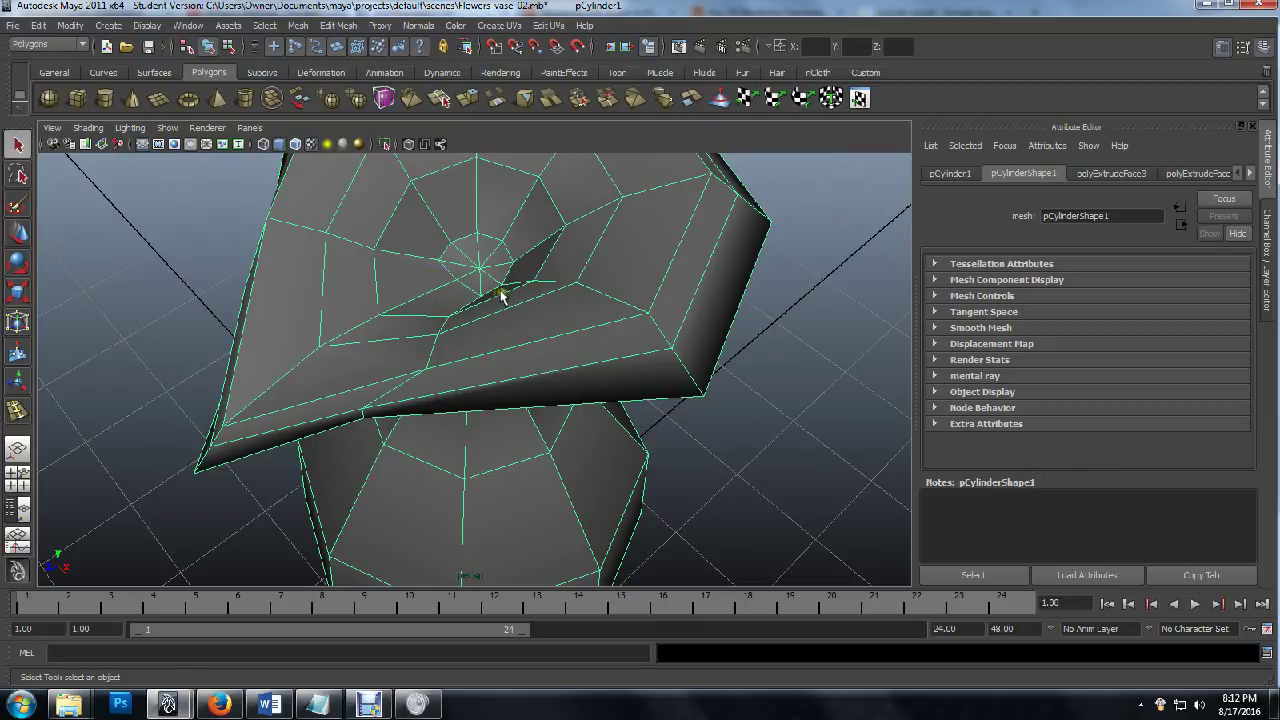
mouse_move(503, 287)
alt+mouse_down()
mouse_move(517, 317)
mouse_move(523, 277)
mouse_move(516, 296)
alt+mouse_up()
scroll(514, 297, up, 2)
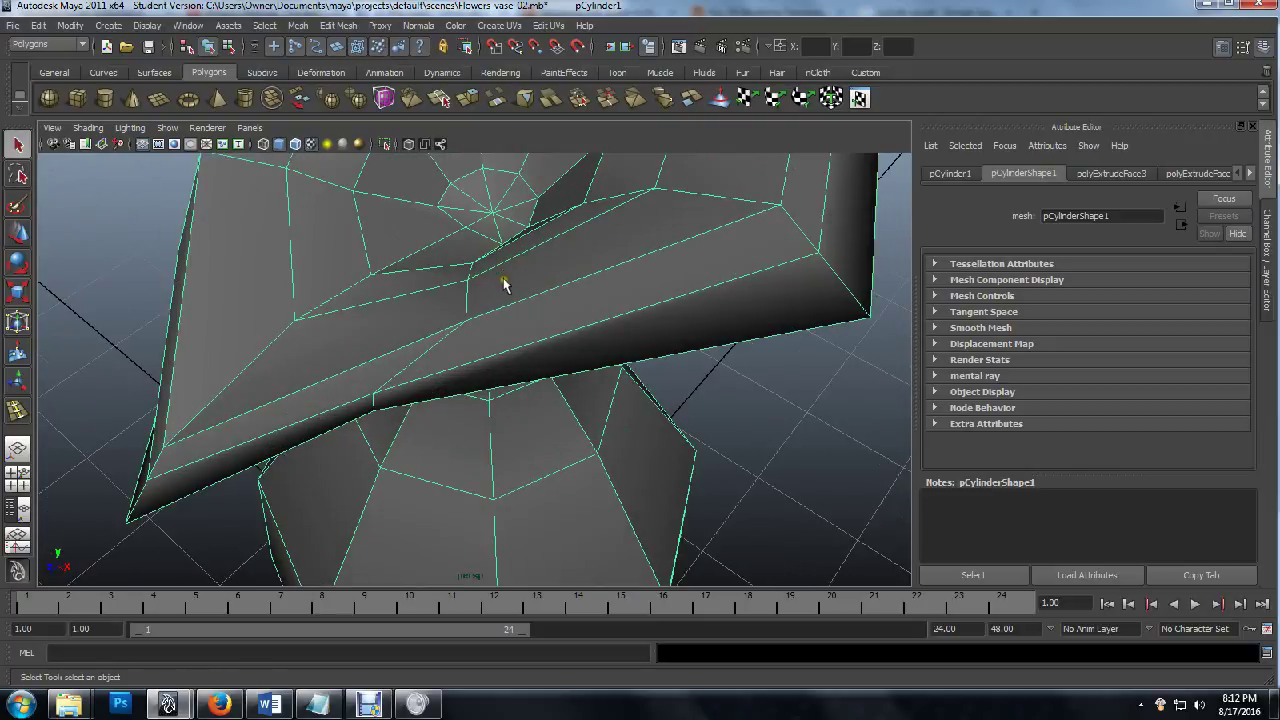
alt+drag(480, 246, 523, 329)
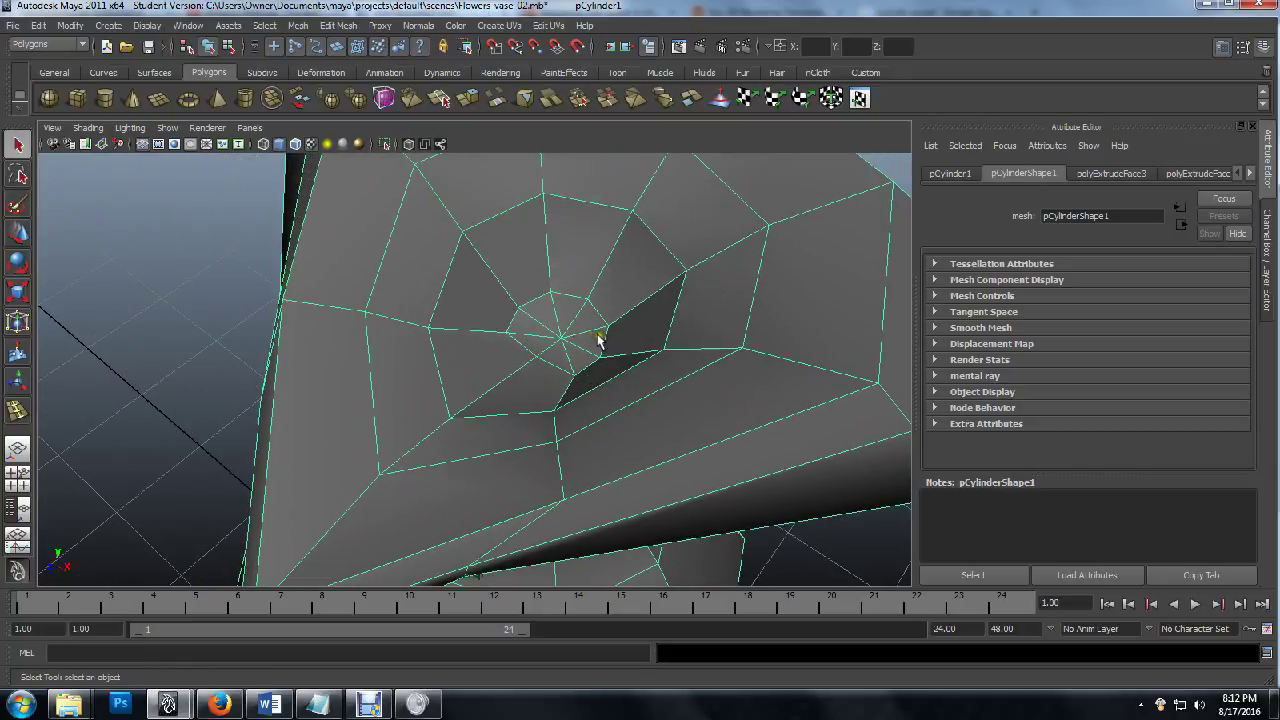
alt+drag(600, 343, 560, 335)
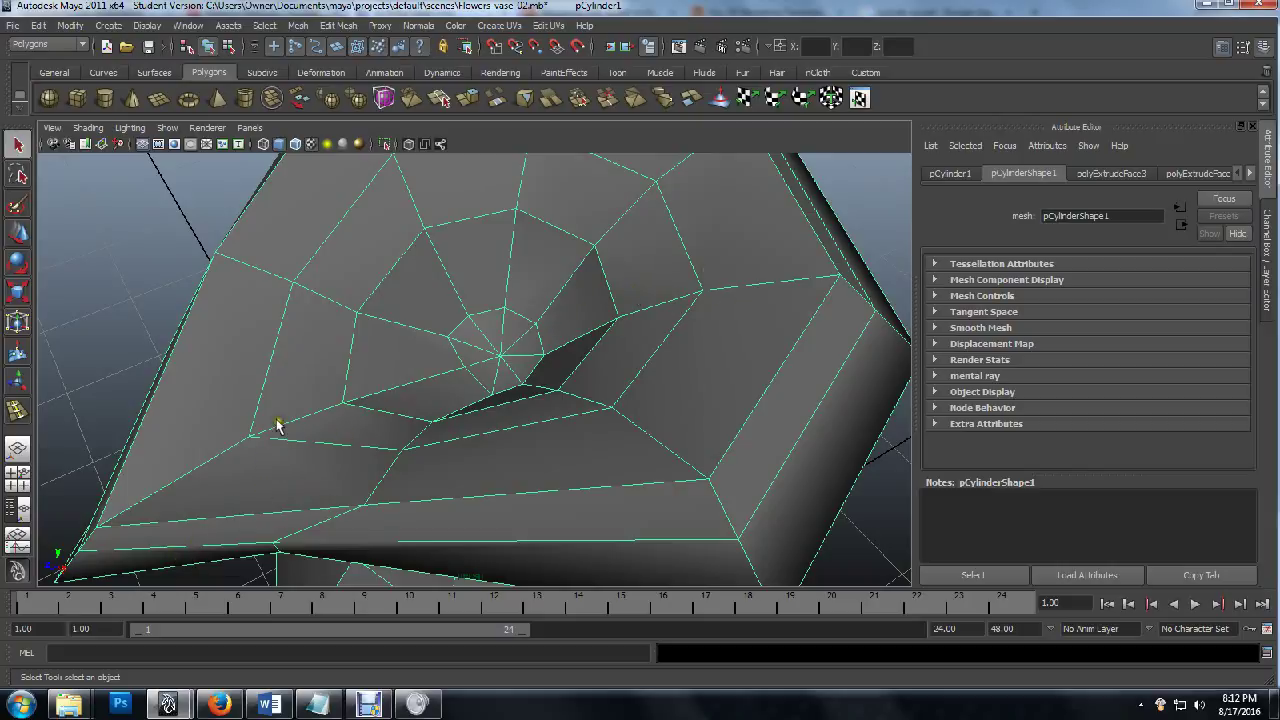
alt+drag(278, 425, 340, 405)
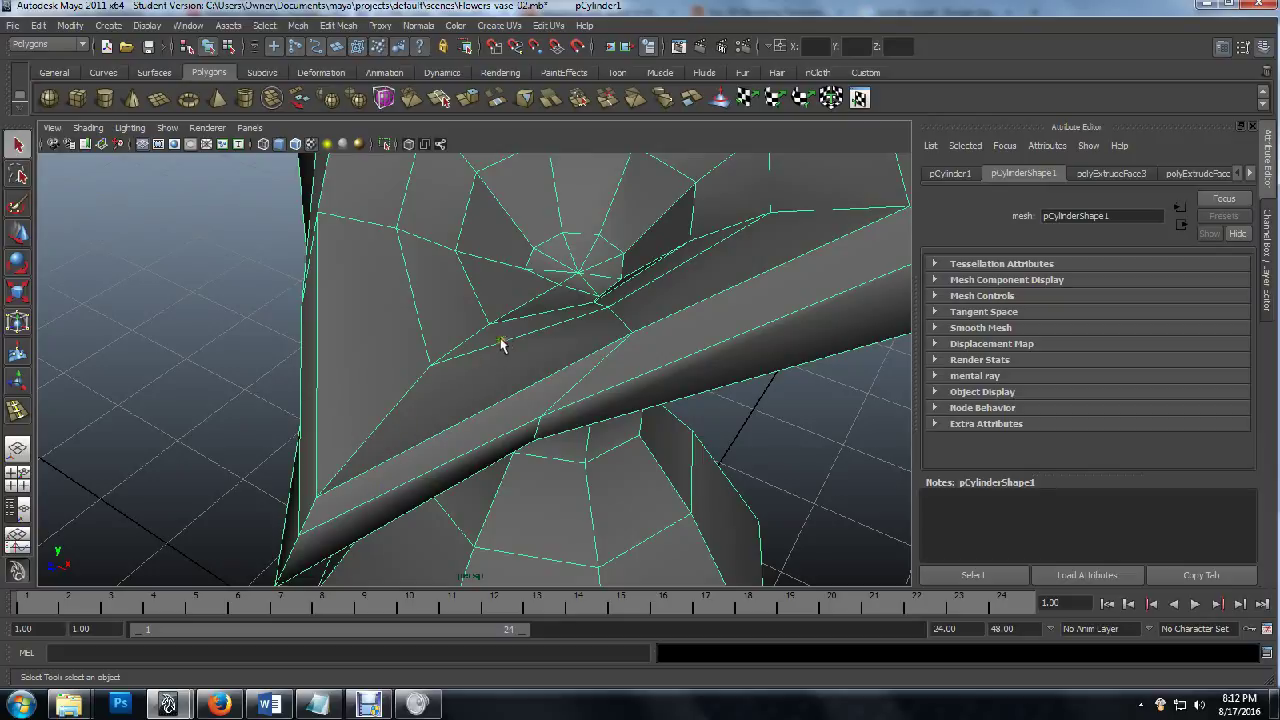
alt+drag(529, 317, 456, 341)
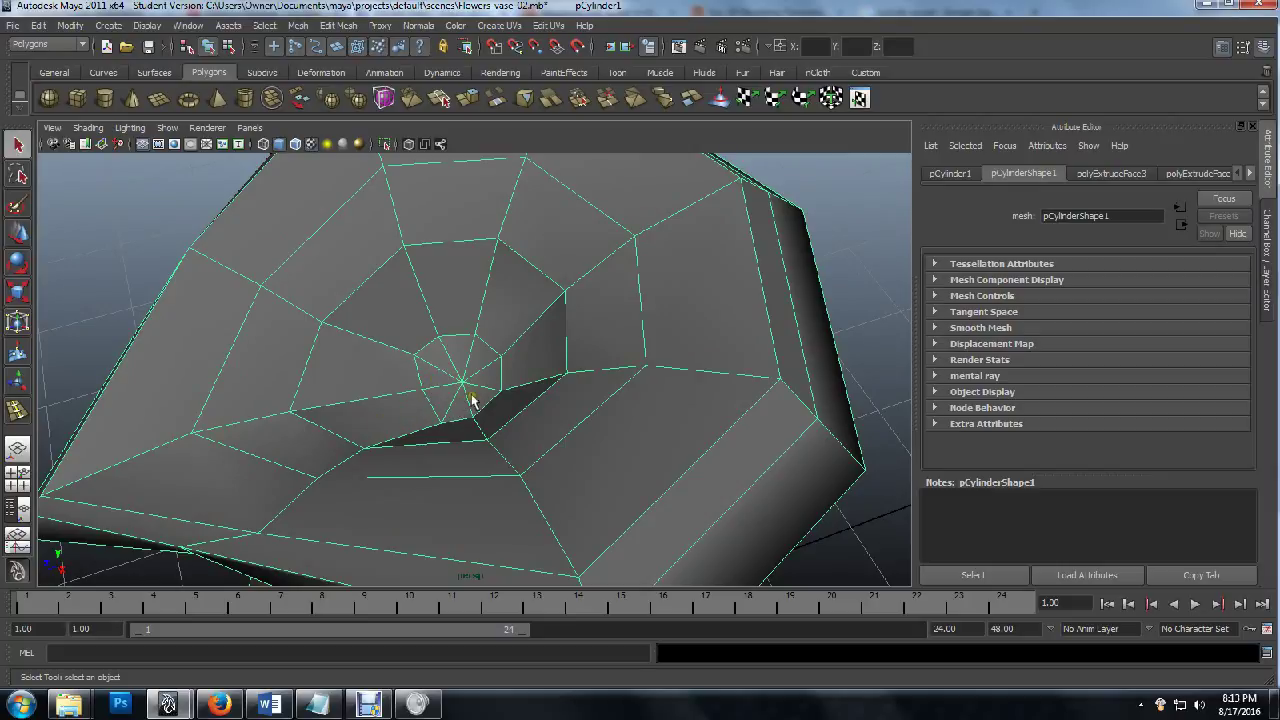
alt+drag(455, 410, 550, 405)
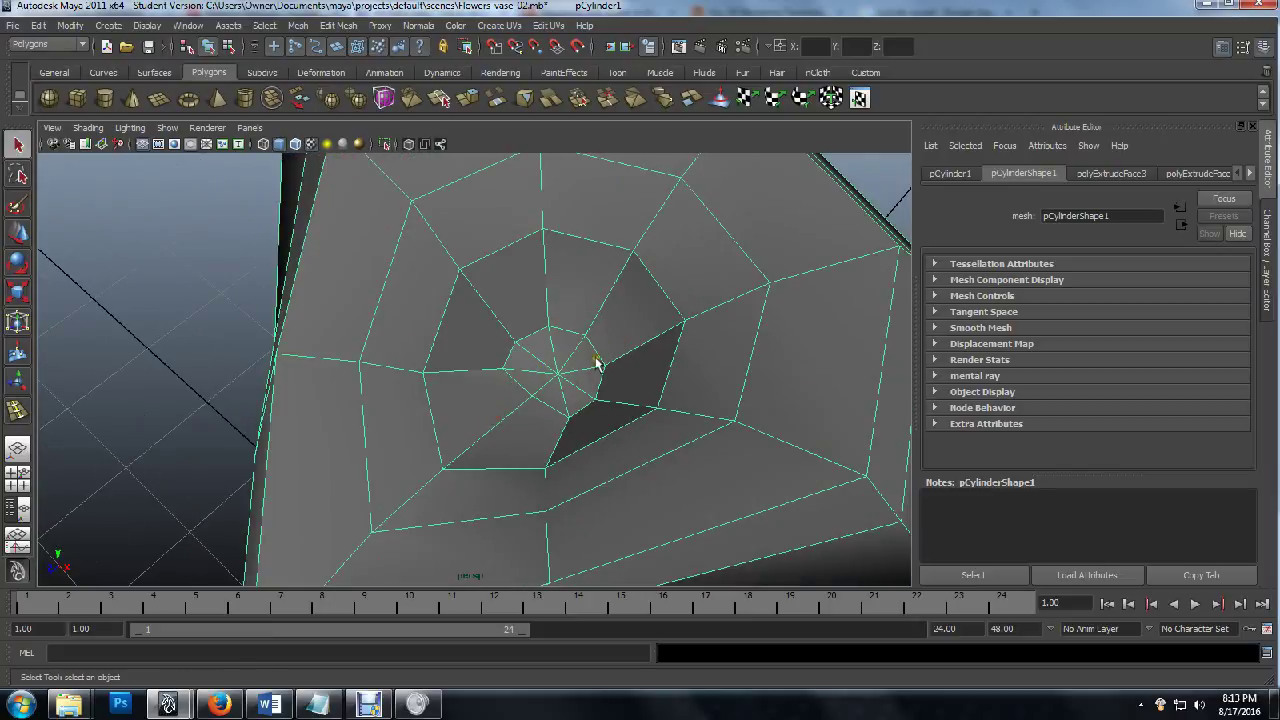
alt+drag(600, 380, 515, 371)
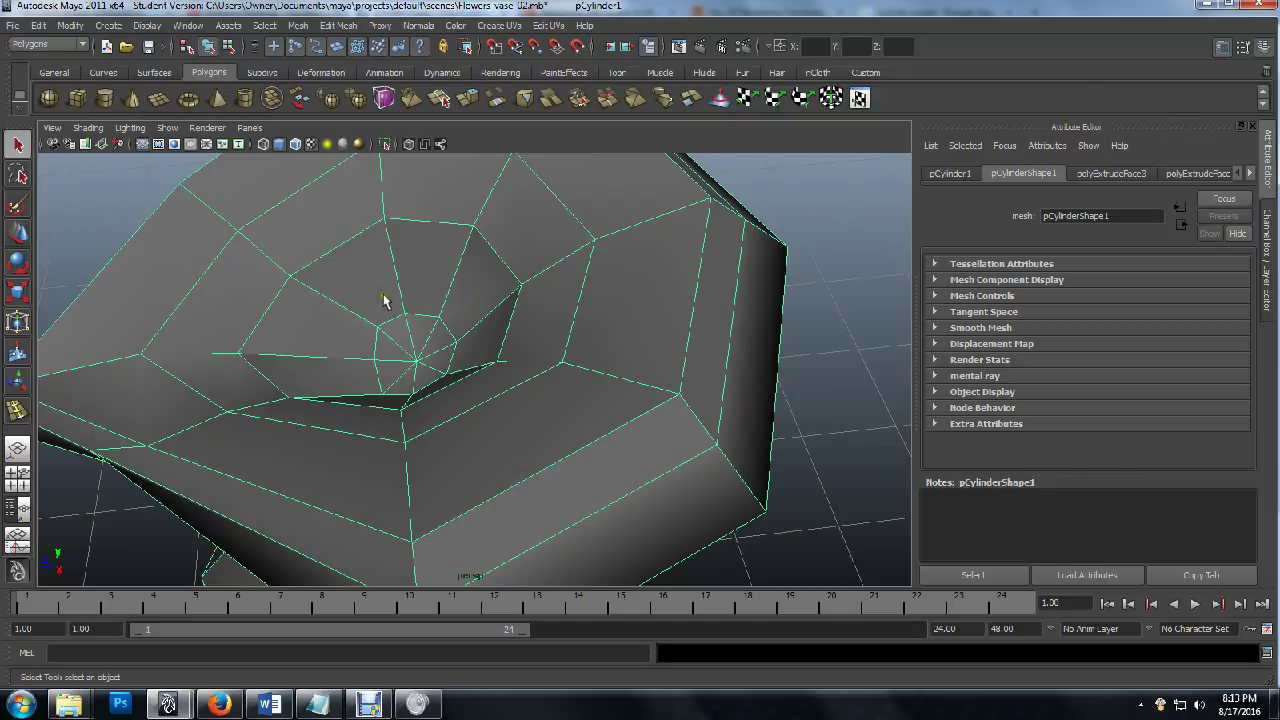
alt+drag(306, 349, 397, 334)
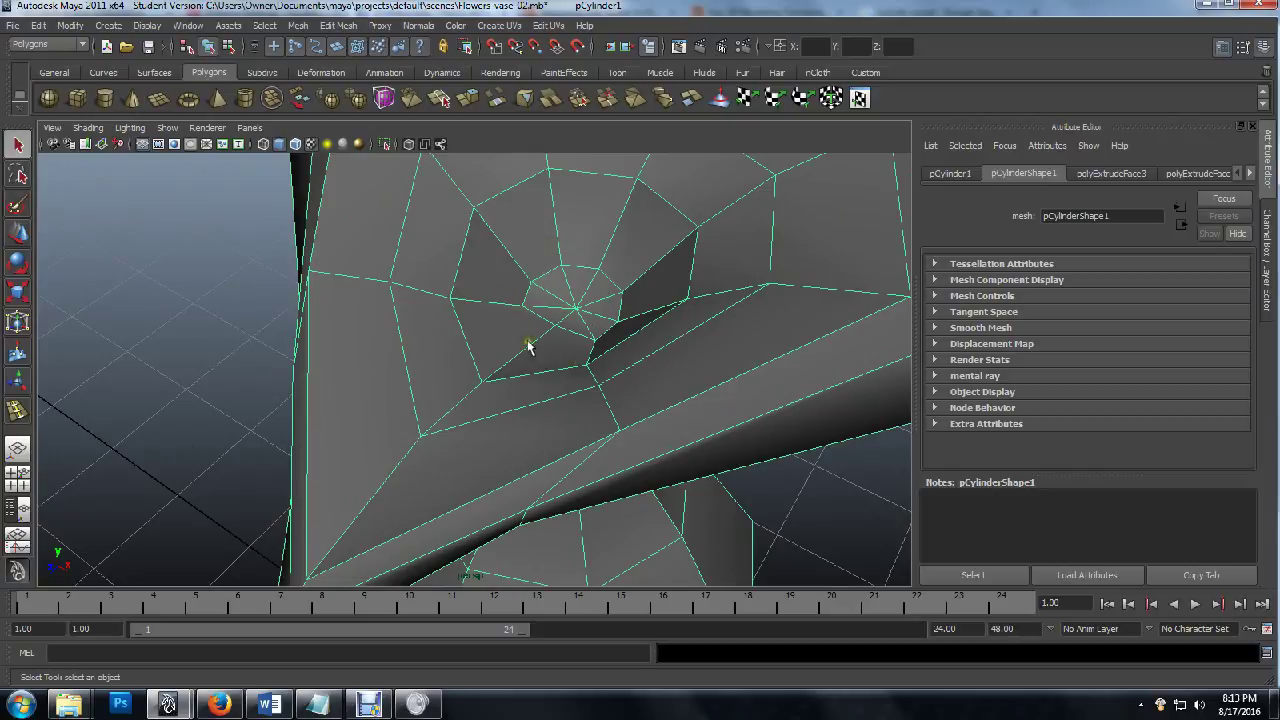
alt+drag(566, 351, 566, 314)
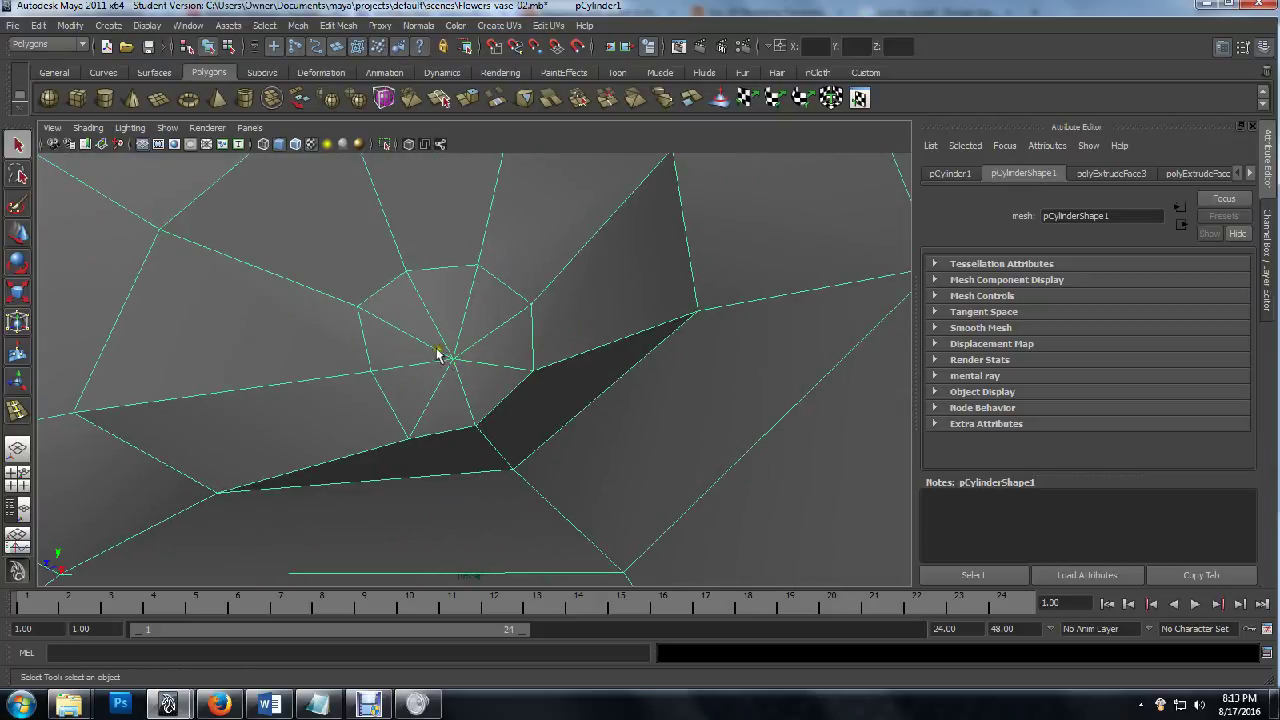
scroll(443, 390, down, 5)
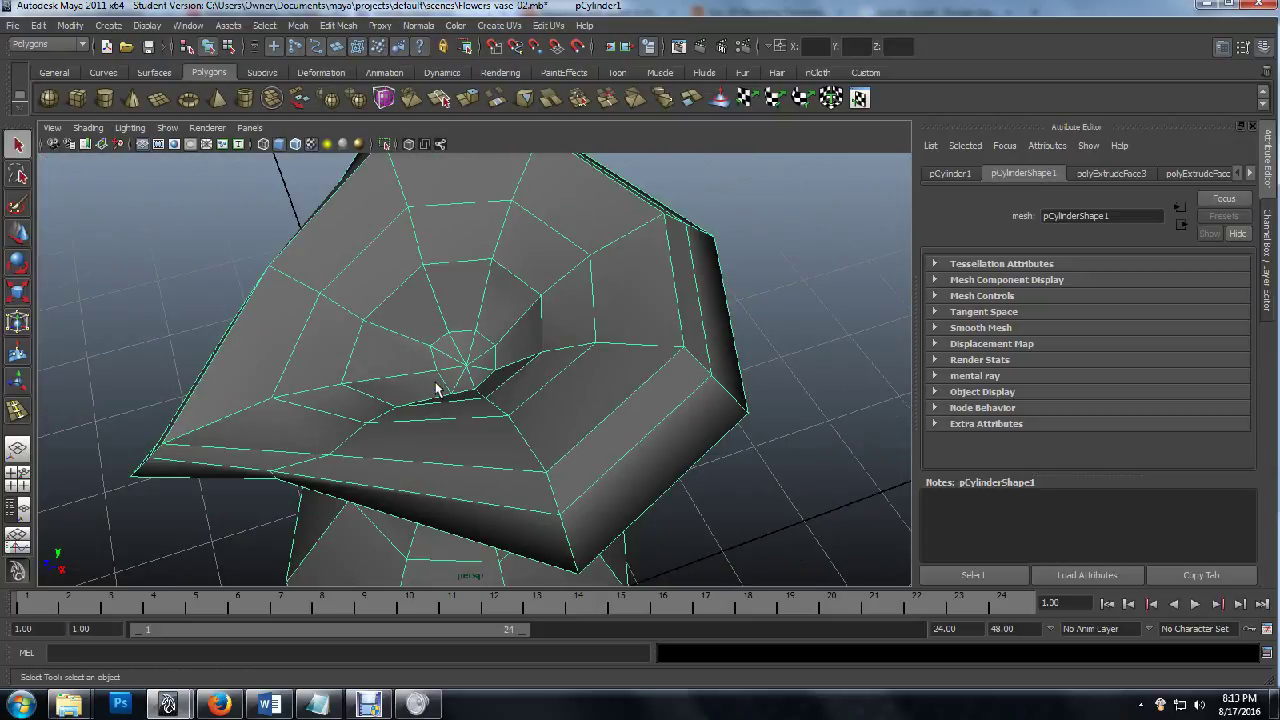
mouse_move(491, 443)
alt+mouse_down()
mouse_move(356, 428)
mouse_move(366, 451)
mouse_move(372, 423)
mouse_move(357, 449)
mouse_move(314, 449)
mouse_move(386, 474)
mouse_move(450, 440)
mouse_move(497, 391)
mouse_move(463, 434)
mouse_move(495, 421)
alt+mouse_up()
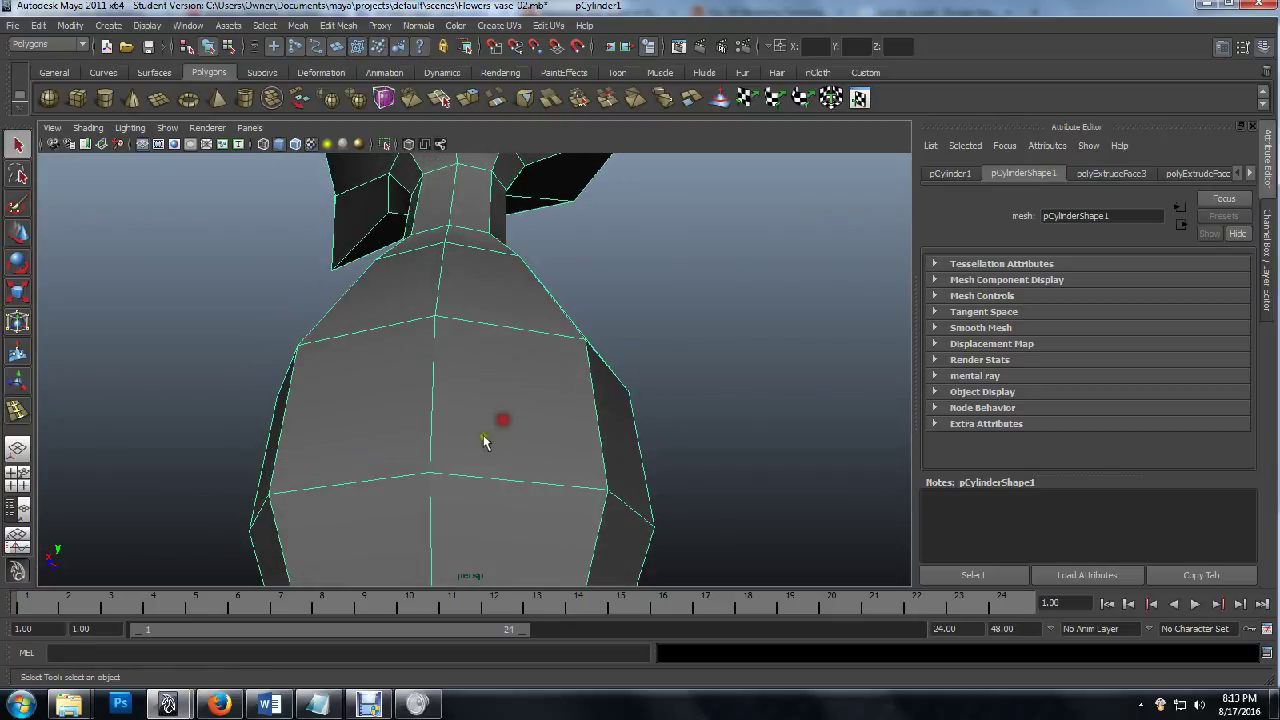
alt+drag(300, 449, 324, 428)
mouse_move(476, 395)
alt+mouse_down()
mouse_move(486, 357)
mouse_move(471, 374)
alt+mouse_up()
alt+middle_drag(471, 374, 458, 439)
mouse_move(458, 439)
alt+mouse_down()
mouse_move(471, 400)
mouse_move(486, 451)
mouse_move(471, 437)
alt+mouse_up()
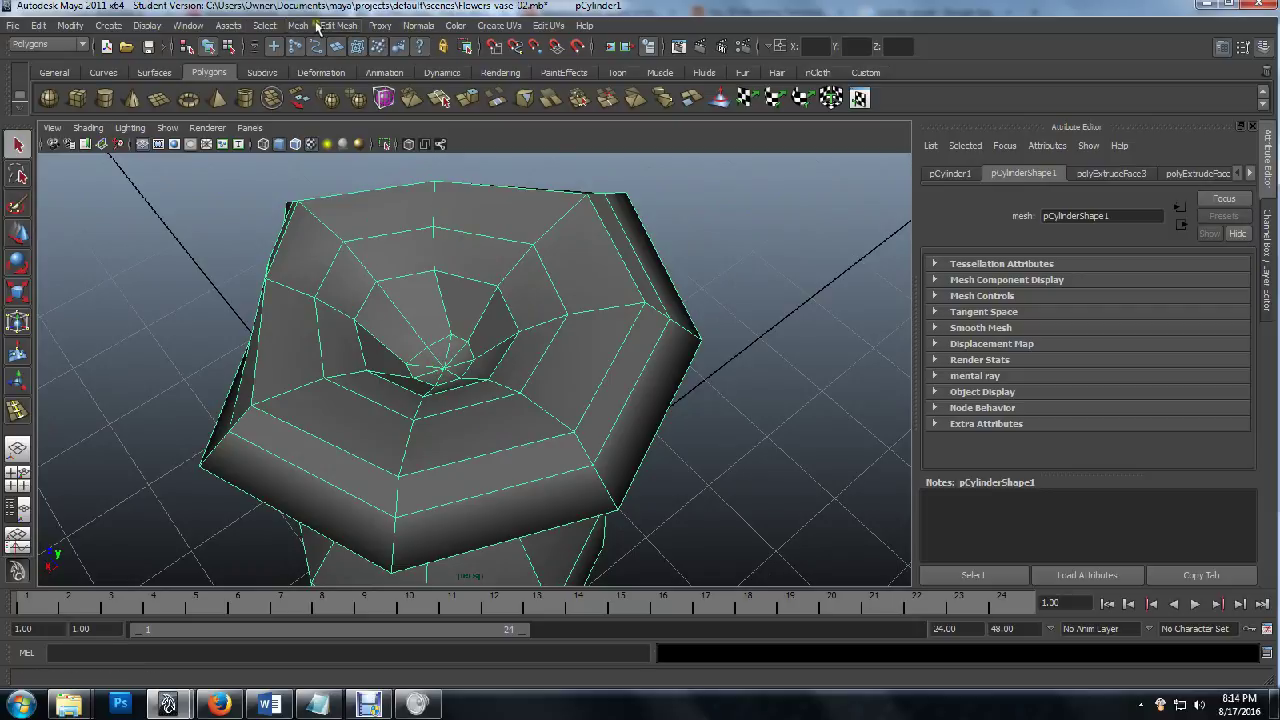
Insert a vertical edge loop through one panel of the vase's body and neck with the Insert Edge Loop Tool.
click(355, 28)
click(352, 28)
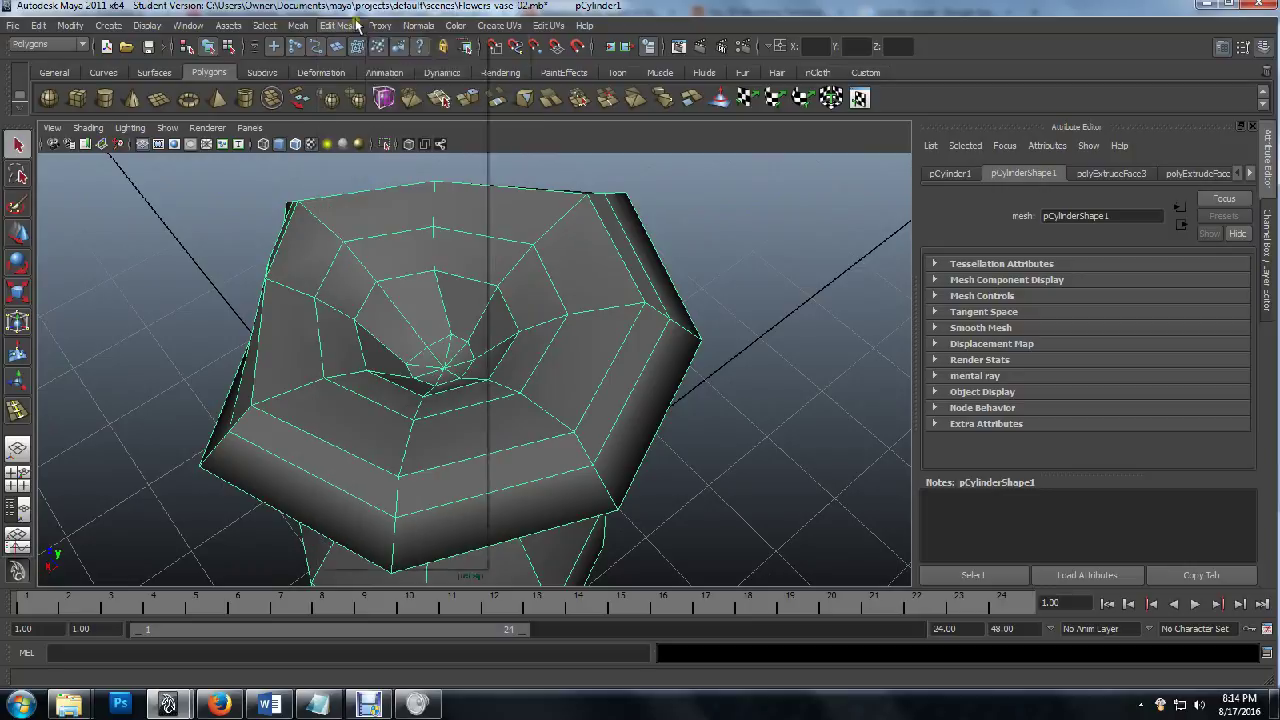
click(345, 26)
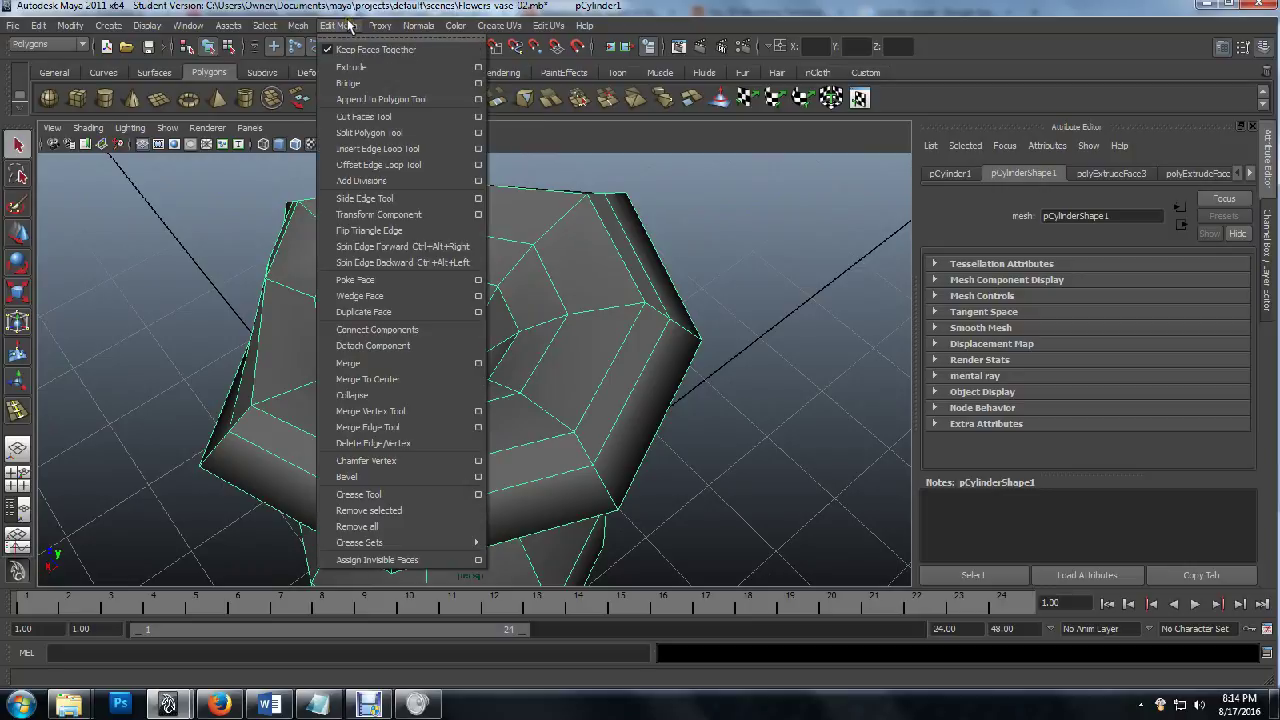
click(409, 149)
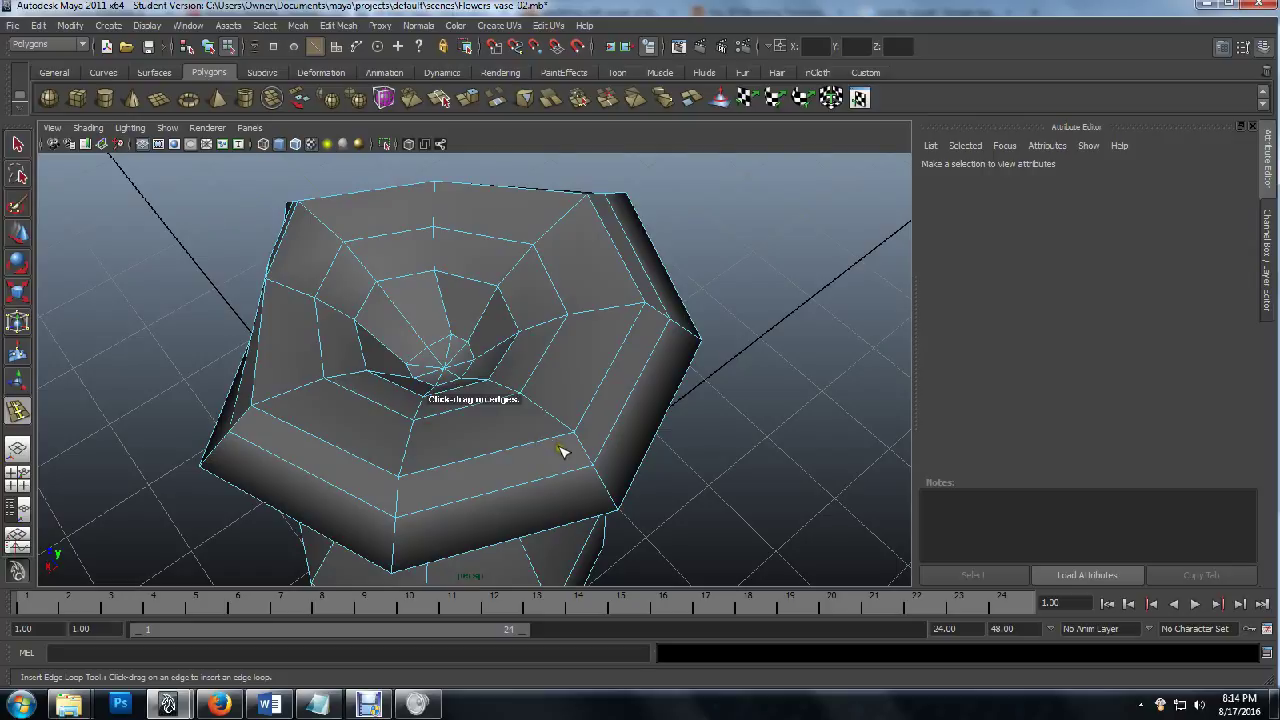
alt+drag(514, 443, 494, 326)
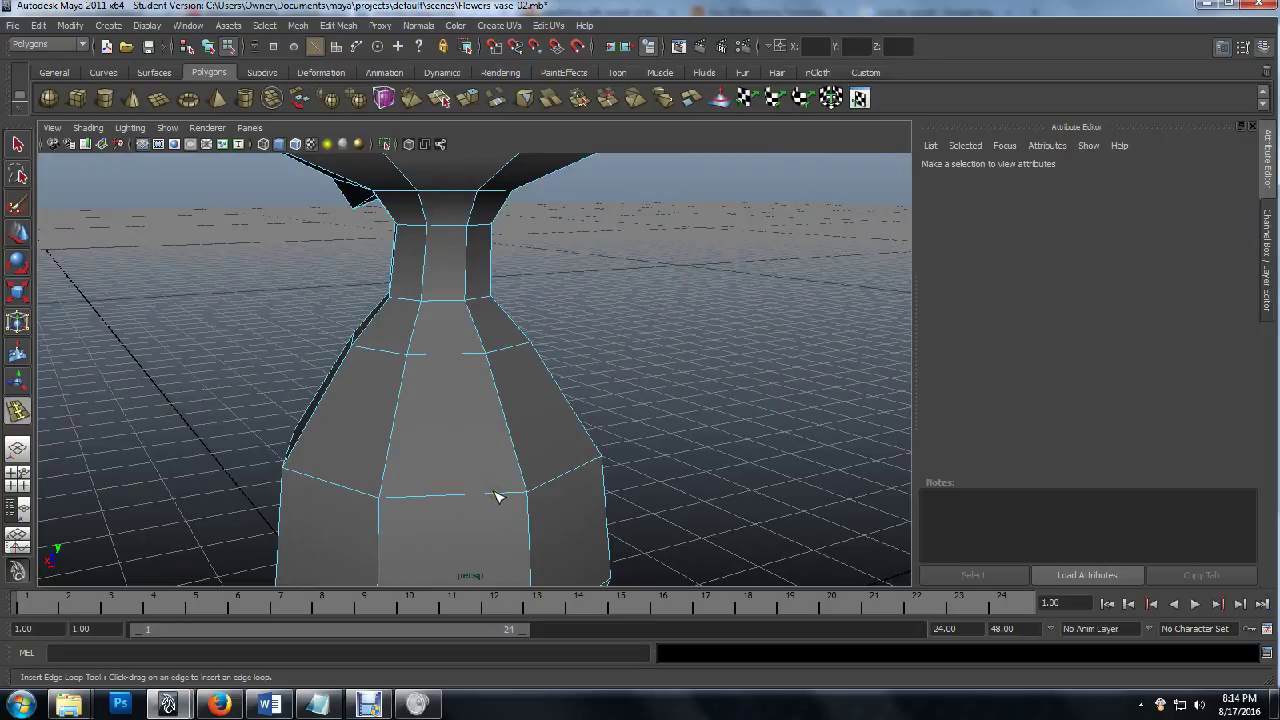
click(466, 353)
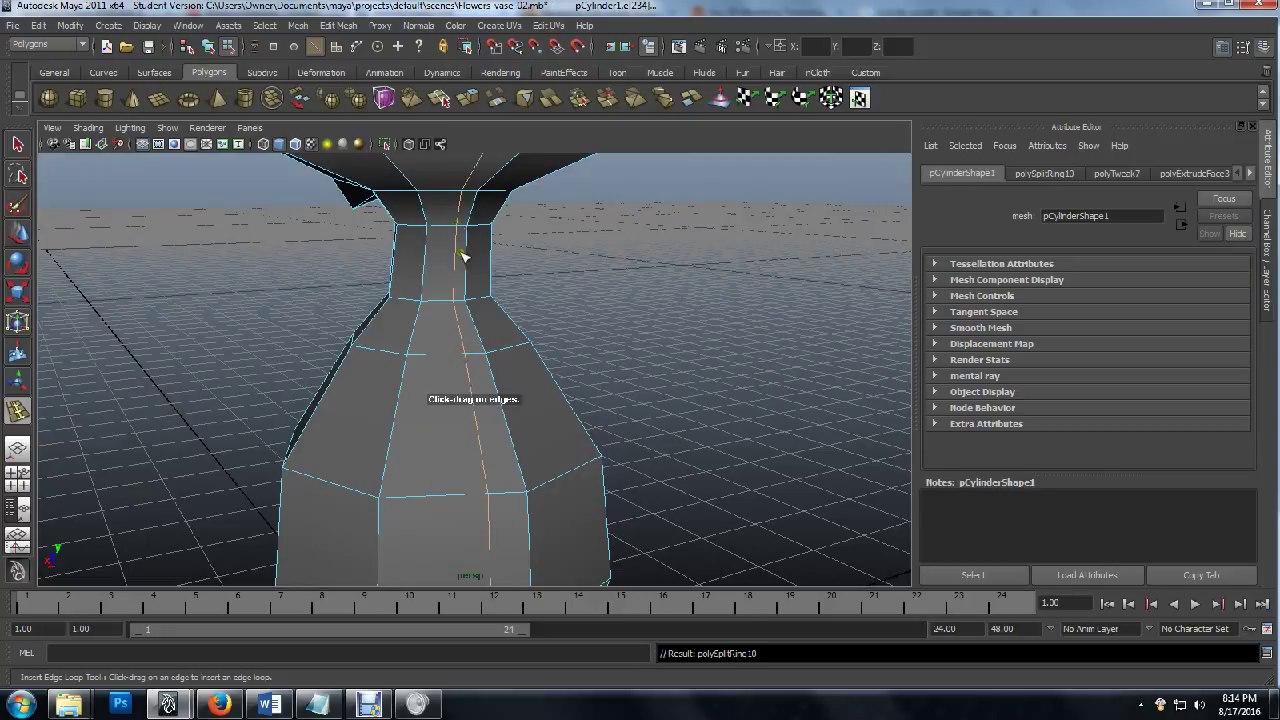
Inspect the new edge loop inside the mouth, undo it and return the vase to object selection.
alt+drag(471, 287, 471, 368)
alt+drag(476, 387, 740, 340)
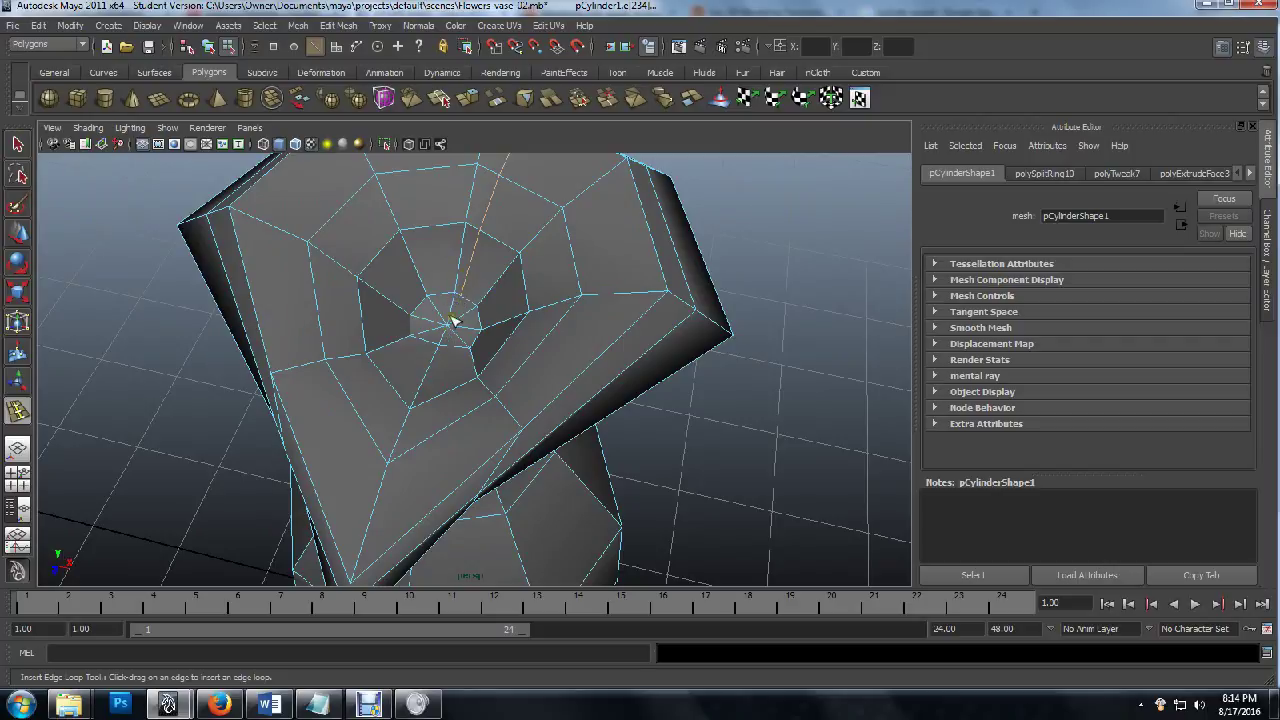
alt+drag(437, 527, 368, 508)
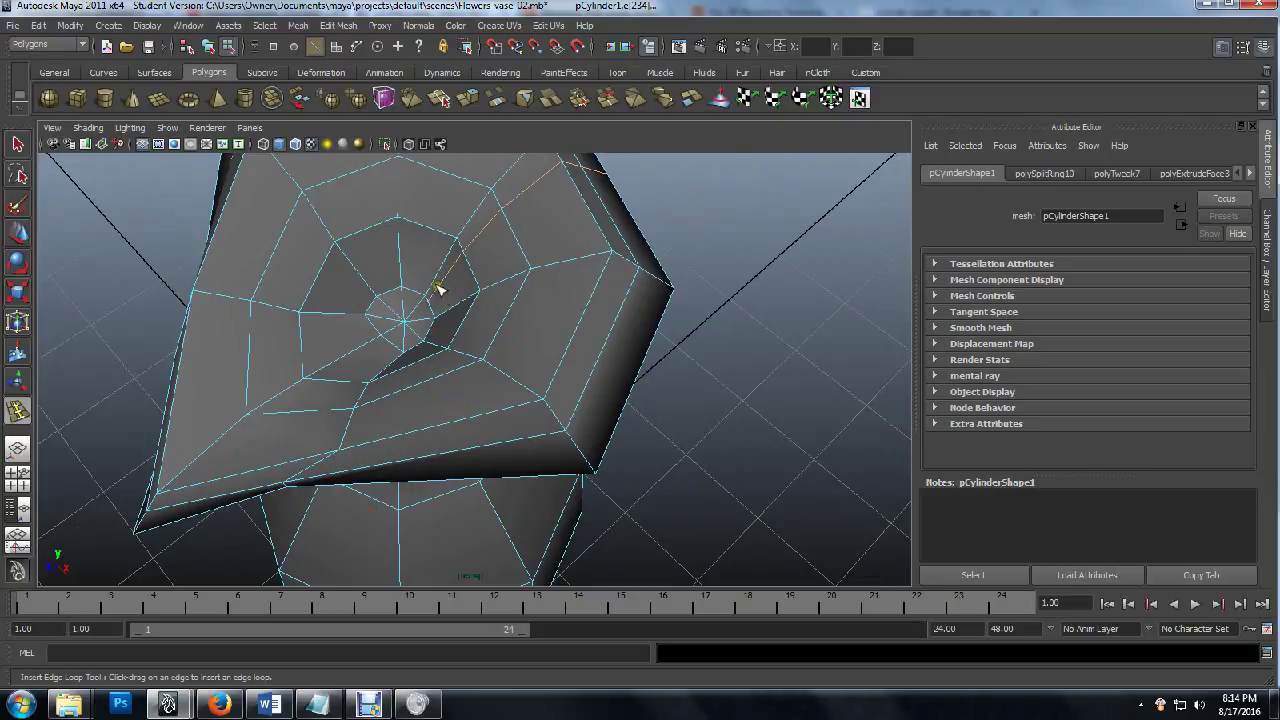
alt+drag(430, 293, 489, 280)
key(ctrl+z)
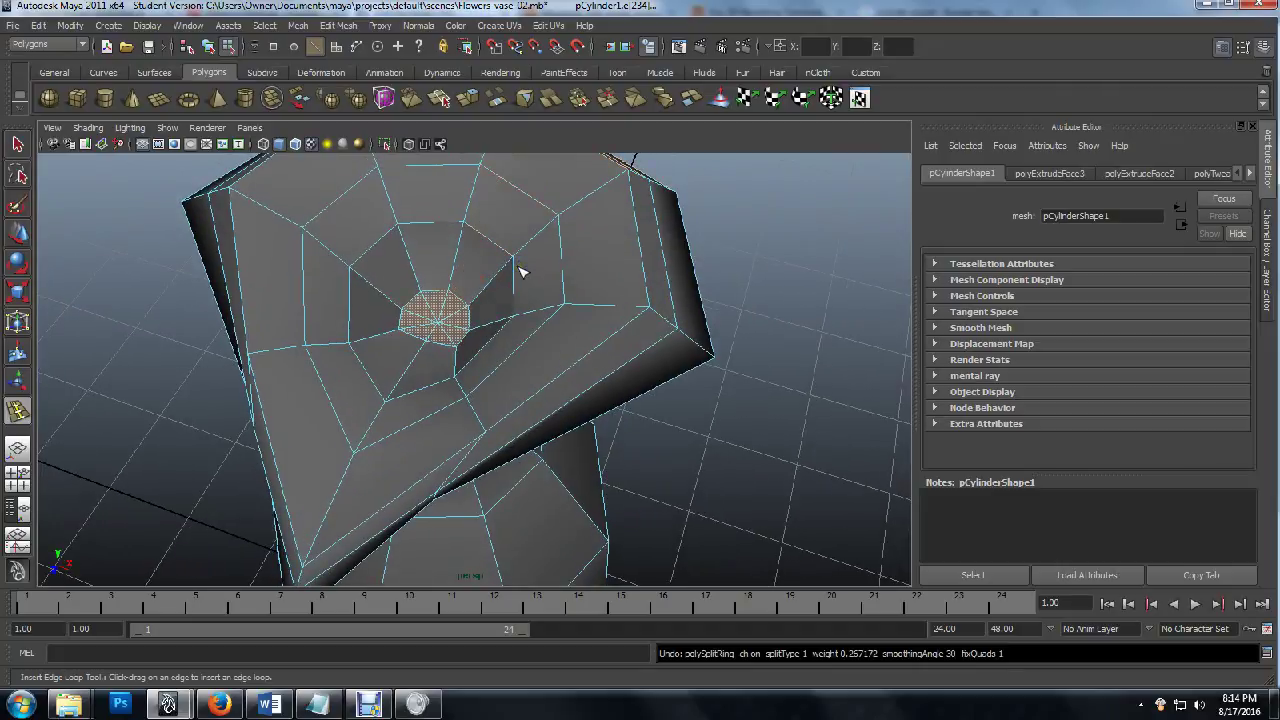
key(q)
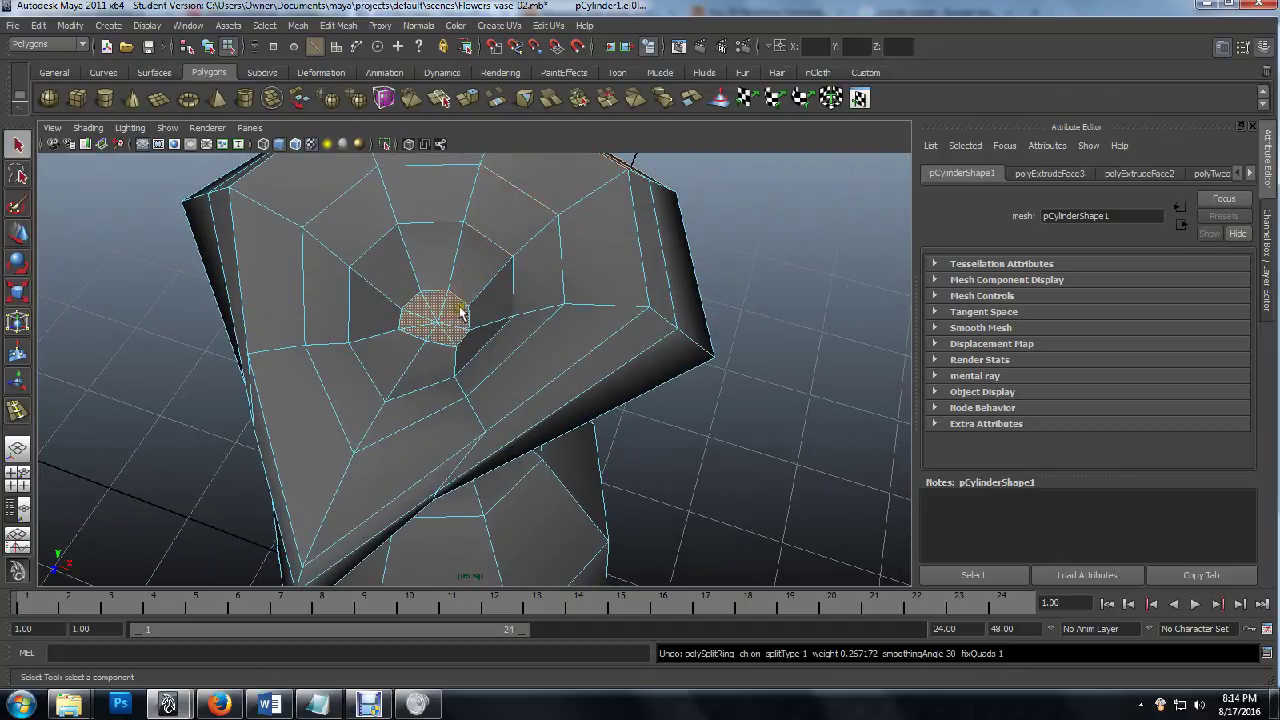
right_drag(491, 316, 500, 275)
click(491, 287)
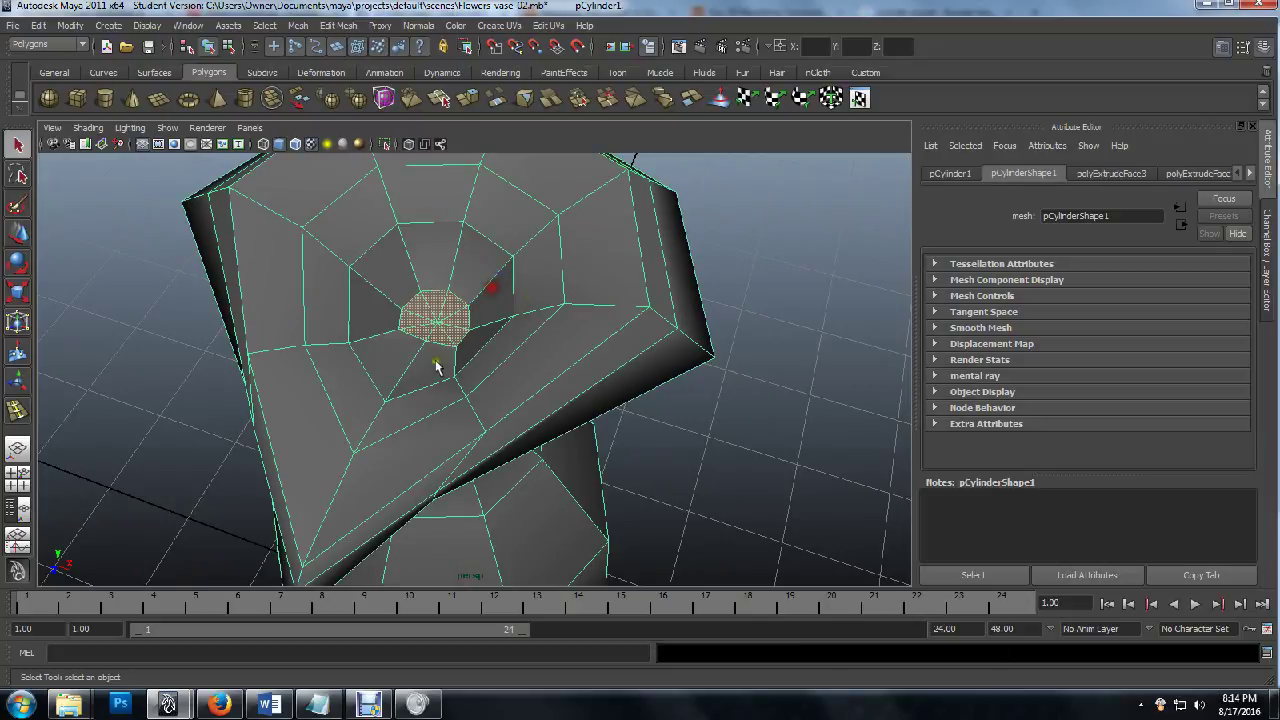
Examine the vase's neck, lower body and flared rim, ending on the inner bottom of the mouth.
alt+drag(543, 314, 416, 328)
scroll(450, 360, up, 3)
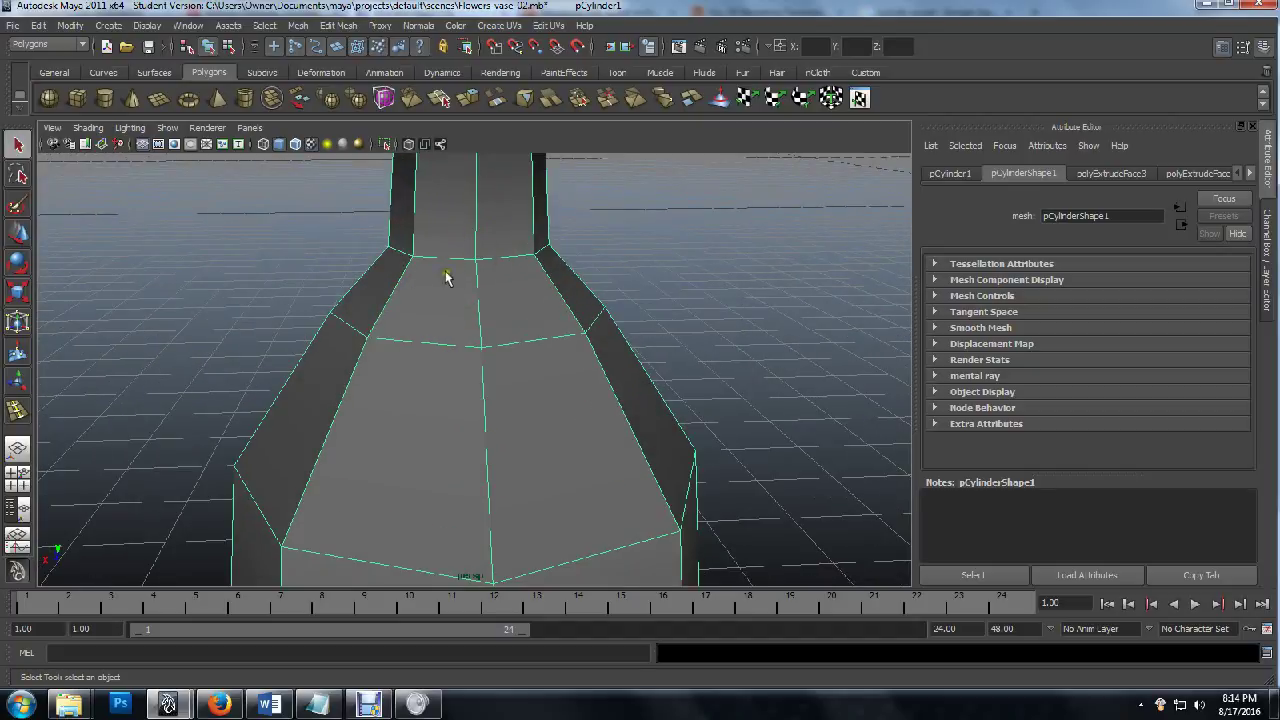
alt+drag(487, 278, 634, 277)
alt+drag(506, 399, 448, 300)
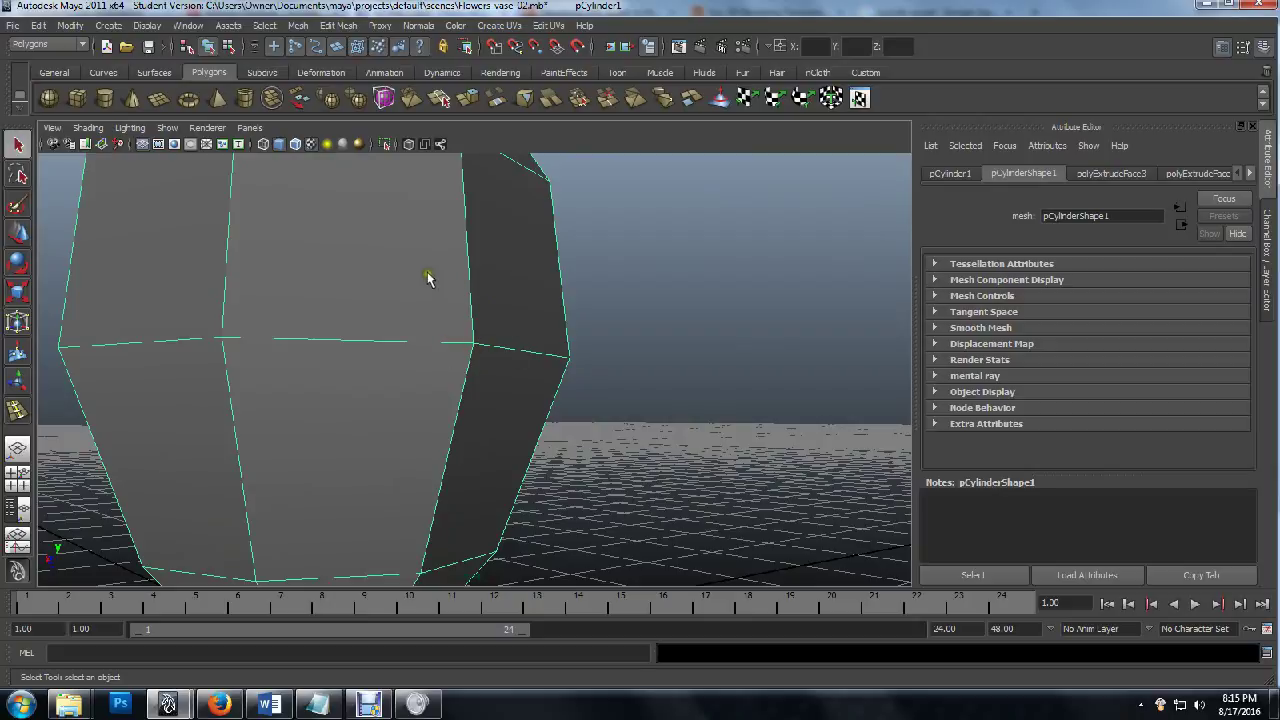
alt+middle_drag(432, 236, 474, 380)
alt+middle_drag(448, 300, 454, 366)
mouse_move(430, 250)
alt+middle_down()
mouse_move(434, 438)
mouse_move(443, 366)
mouse_move(434, 426)
alt+middle_up()
mouse_move(438, 391)
alt+mouse_down()
mouse_move(412, 420)
mouse_move(369, 423)
mouse_move(354, 471)
mouse_move(374, 449)
alt+mouse_up()
alt+middle_drag(374, 449, 450, 412)
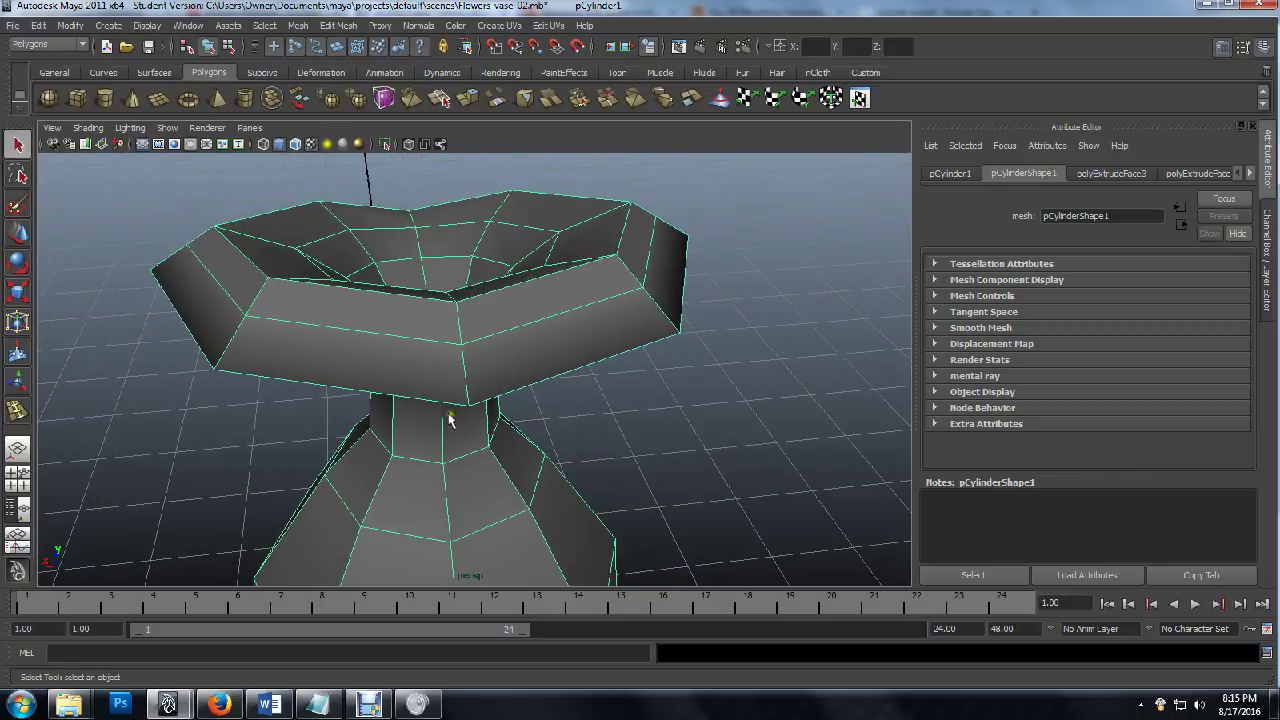
alt+drag(448, 371, 640, 391)
alt+drag(407, 448, 590, 385)
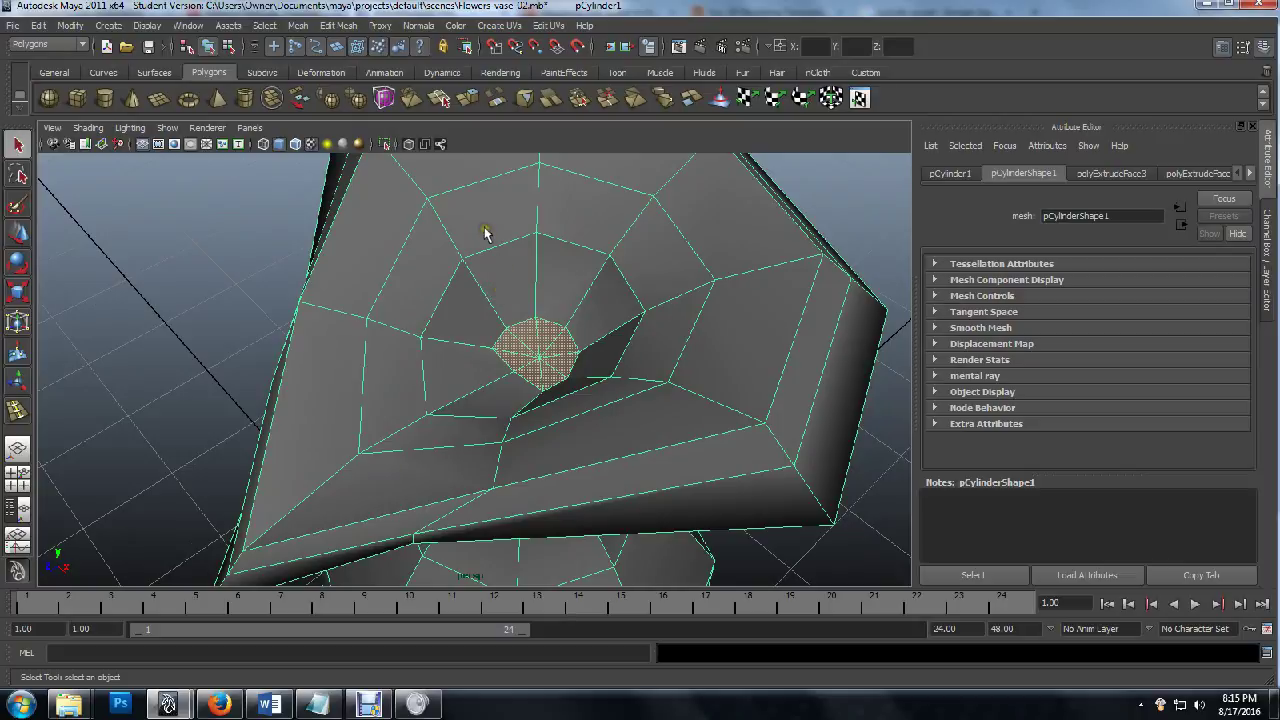
Switch the vase to edge selection and delete one radial edge on the inner bottom of its mouth.
right_drag(485, 233, 480, 202)
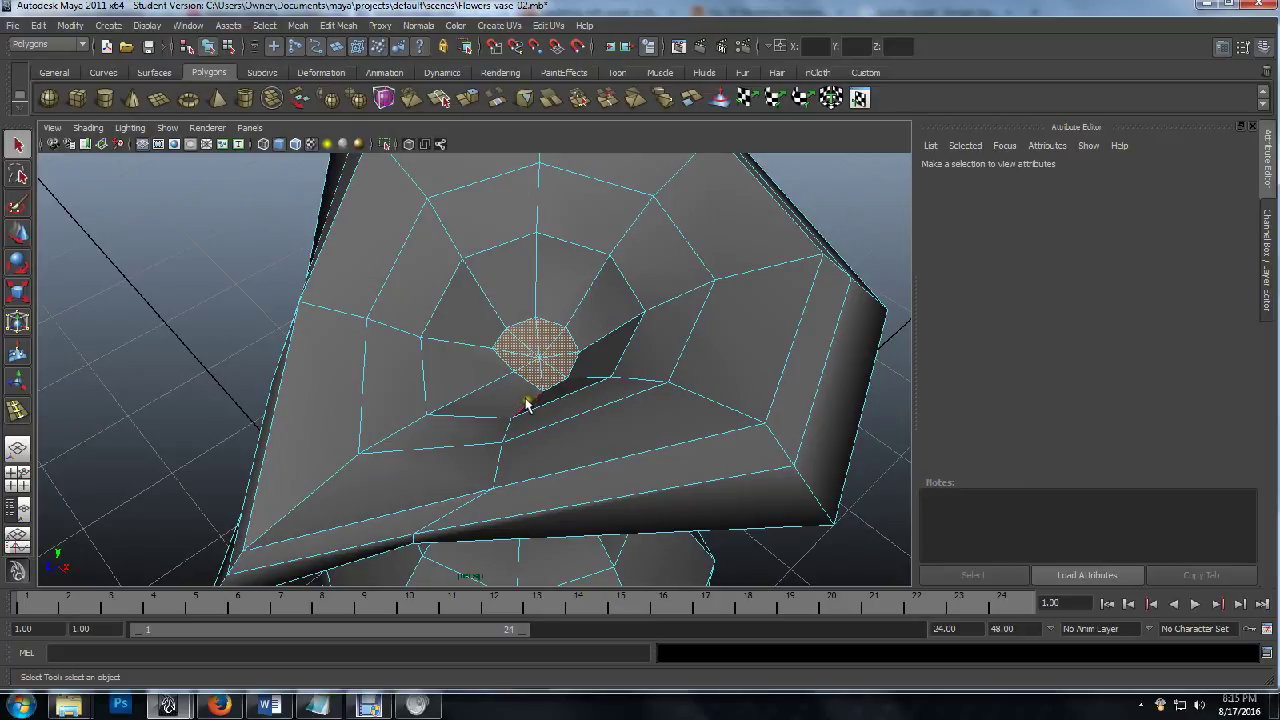
scroll(527, 404, up, 5)
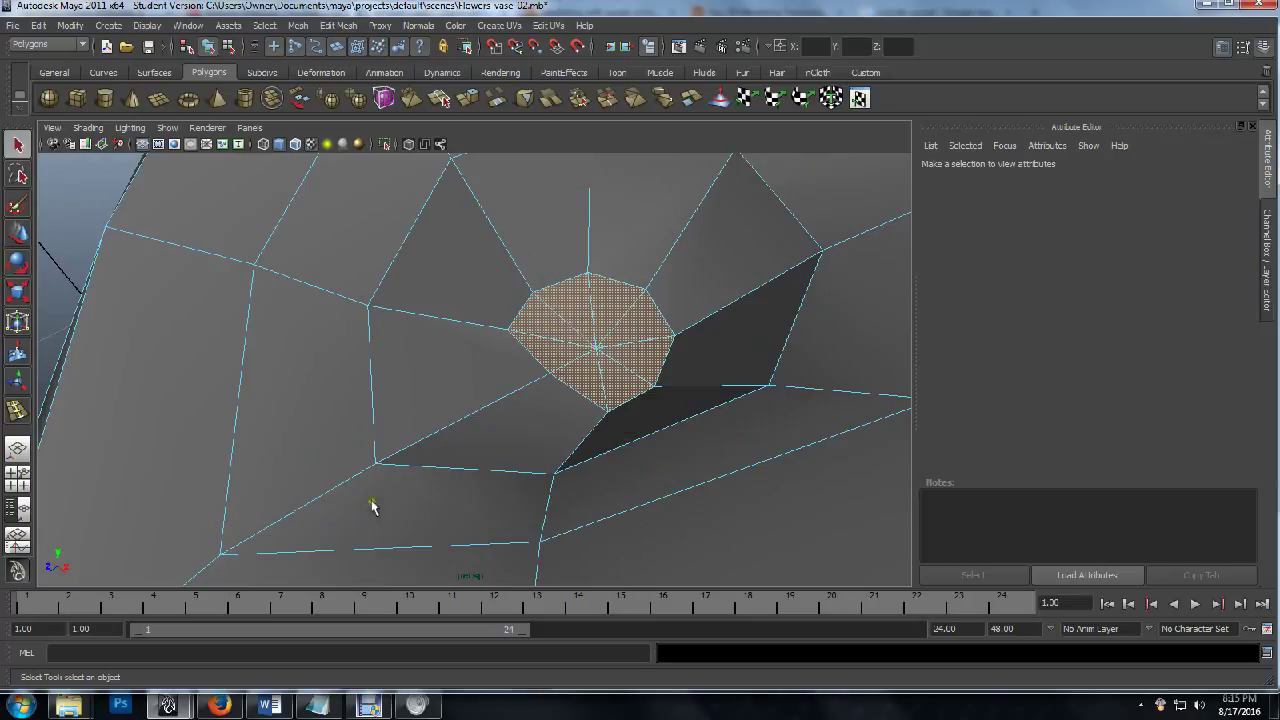
scroll(398, 458, down, 5)
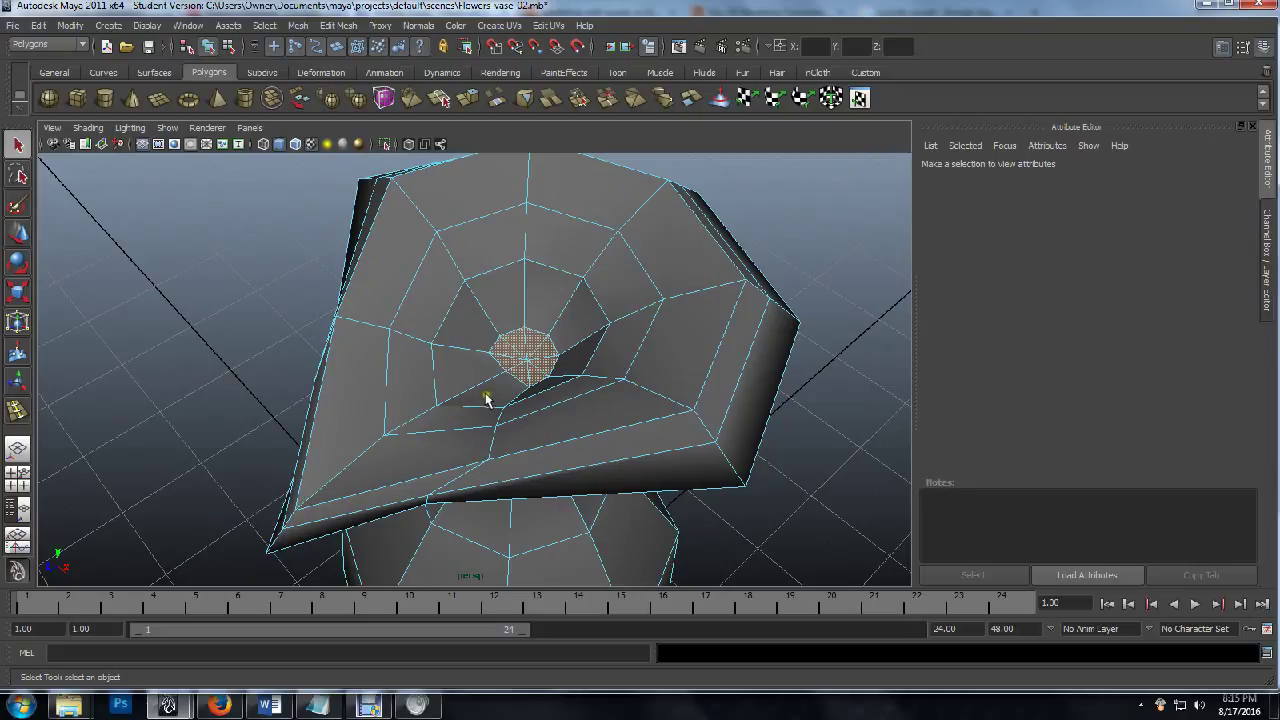
scroll(486, 400, up, 6)
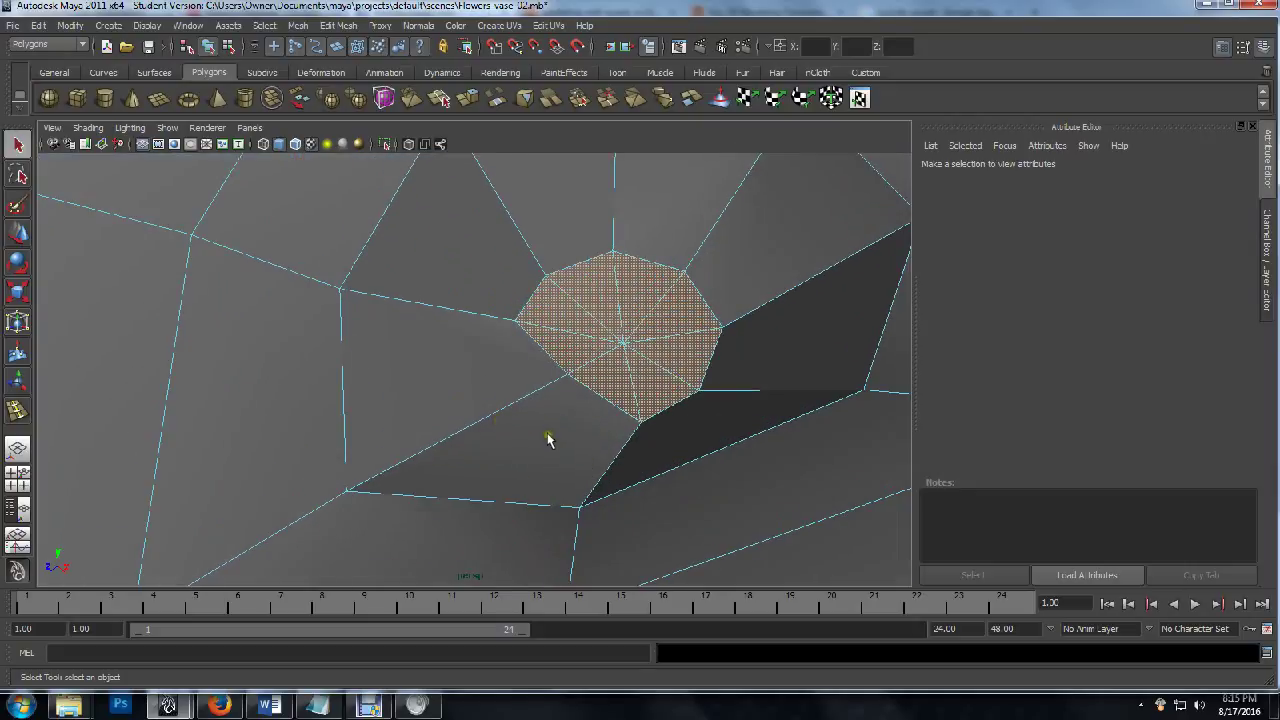
scroll(548, 440, up, 2)
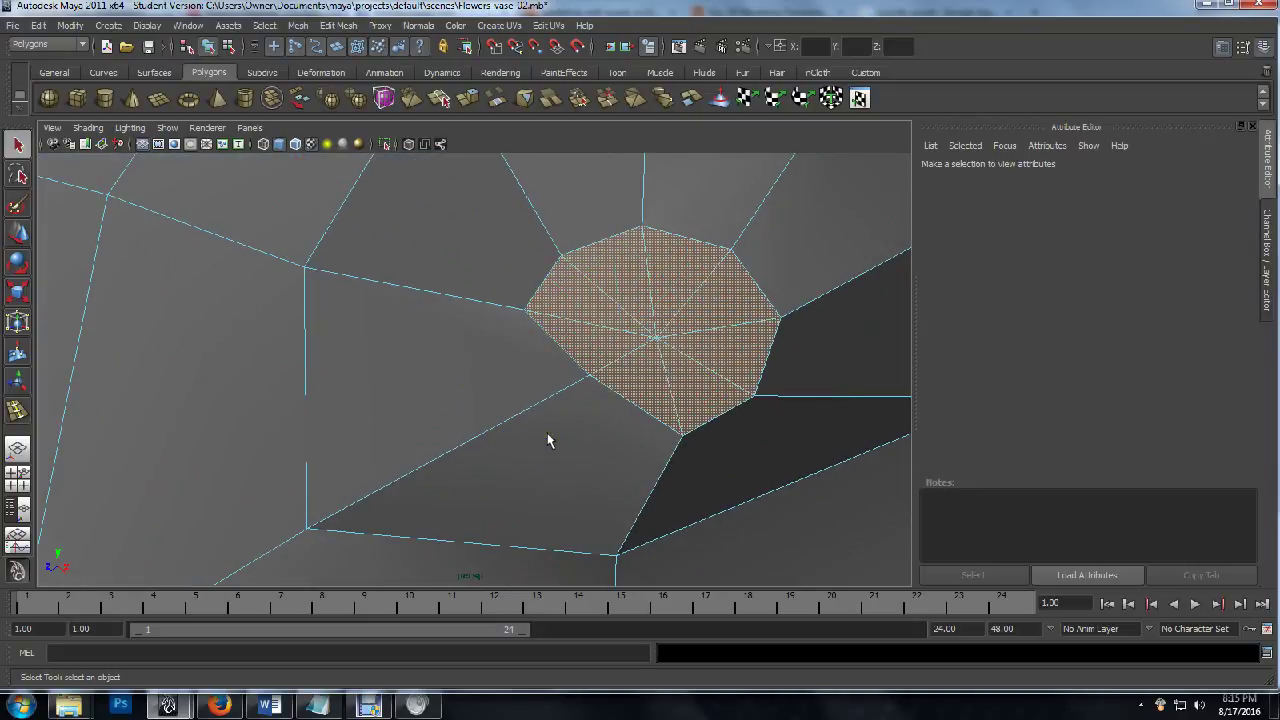
click(674, 398)
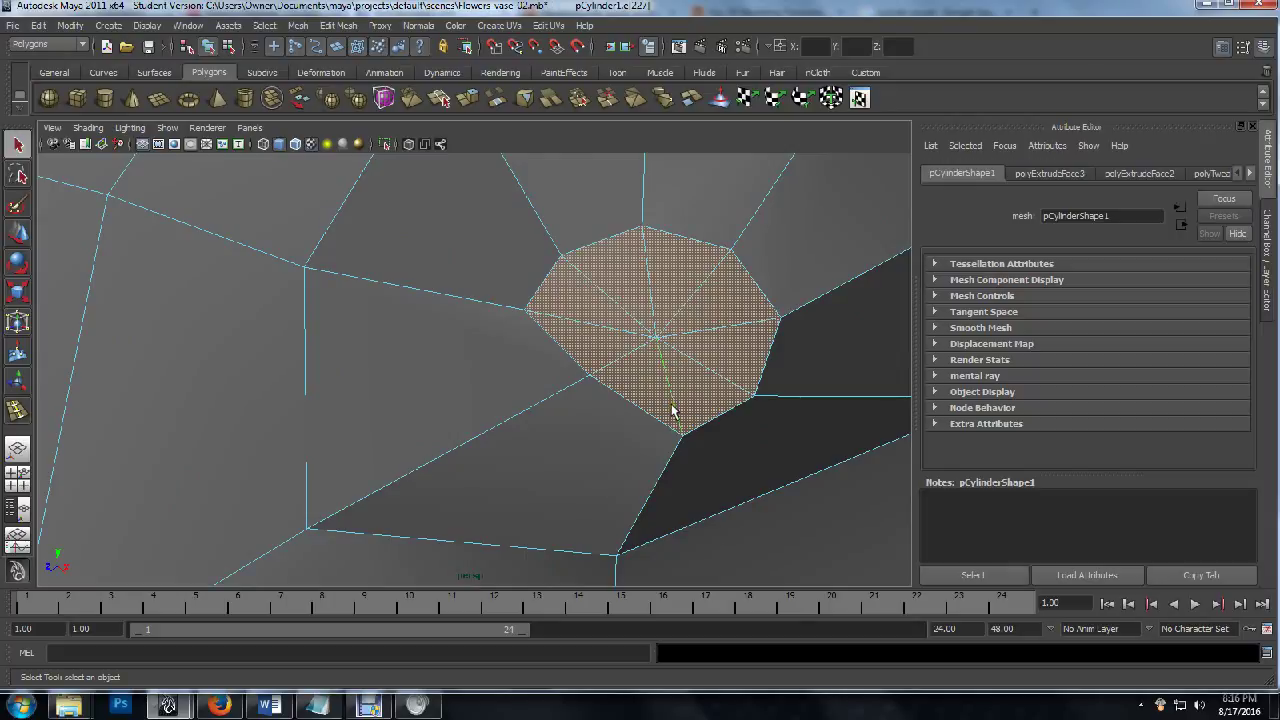
click(672, 410)
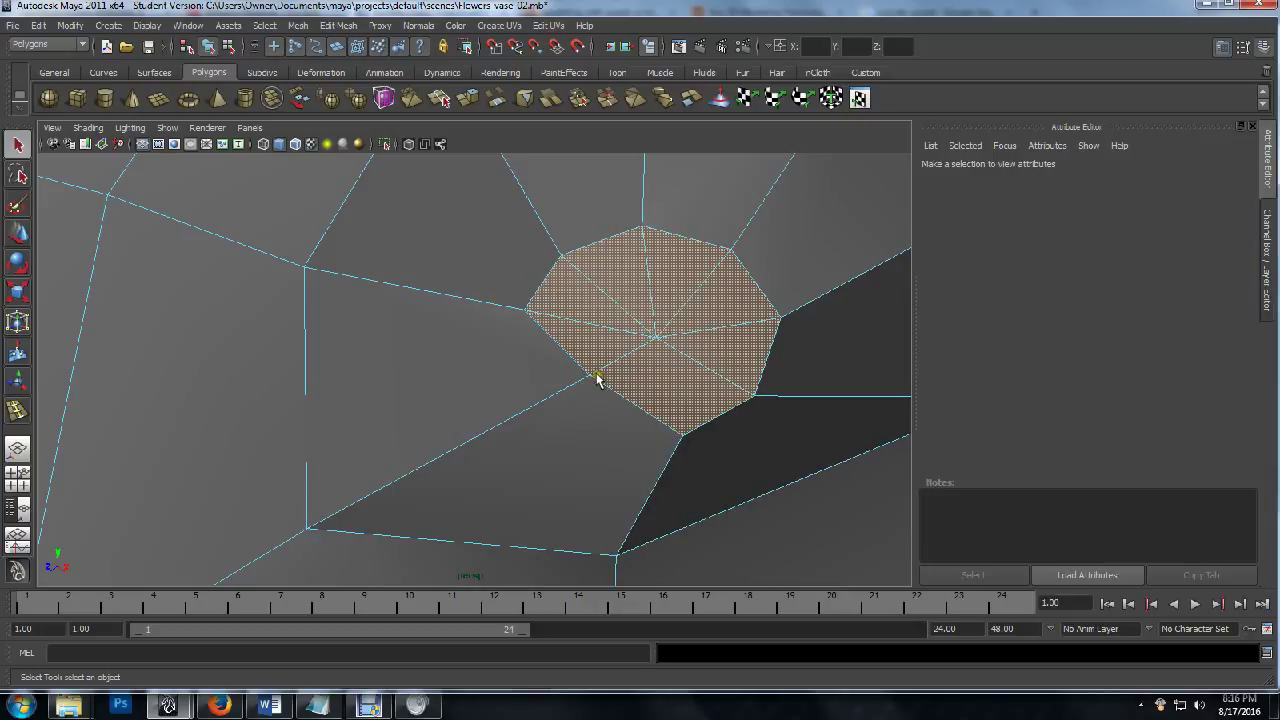
Delete three more alternate radial edges on the mouth's inner bottom, keeping the four edges that form a cross.
click(580, 323)
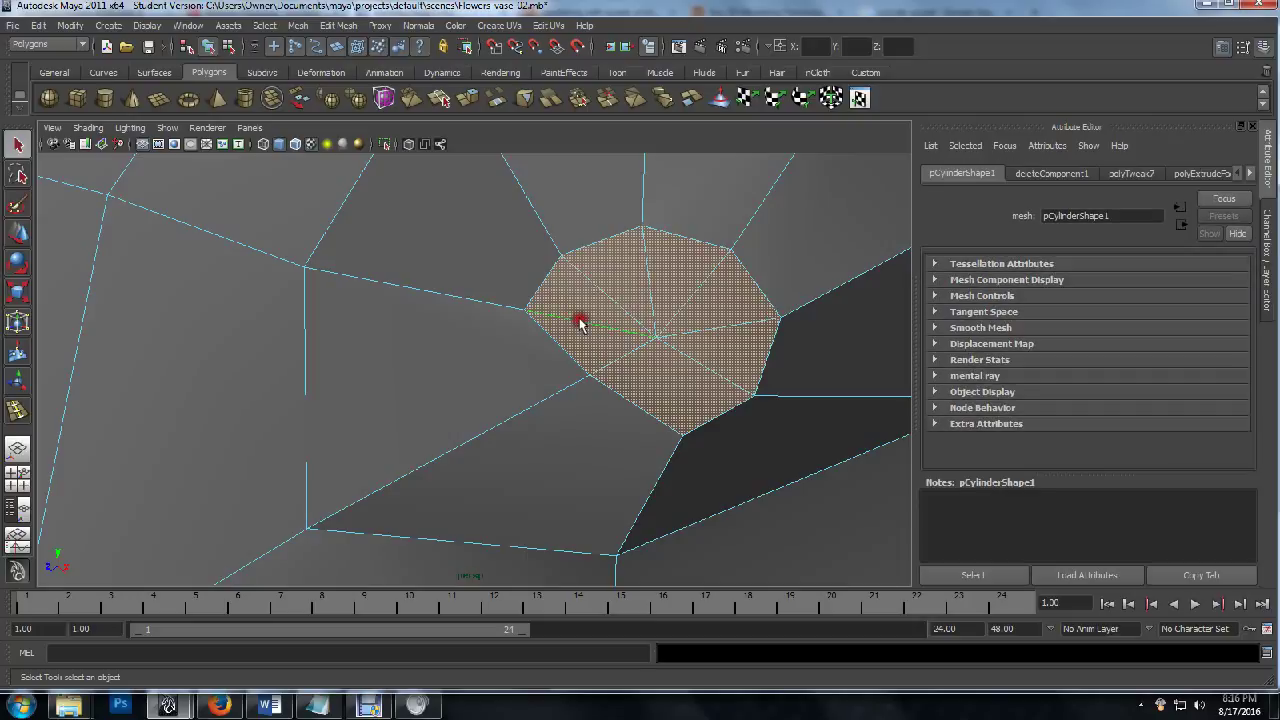
ctrl+click(580, 323)
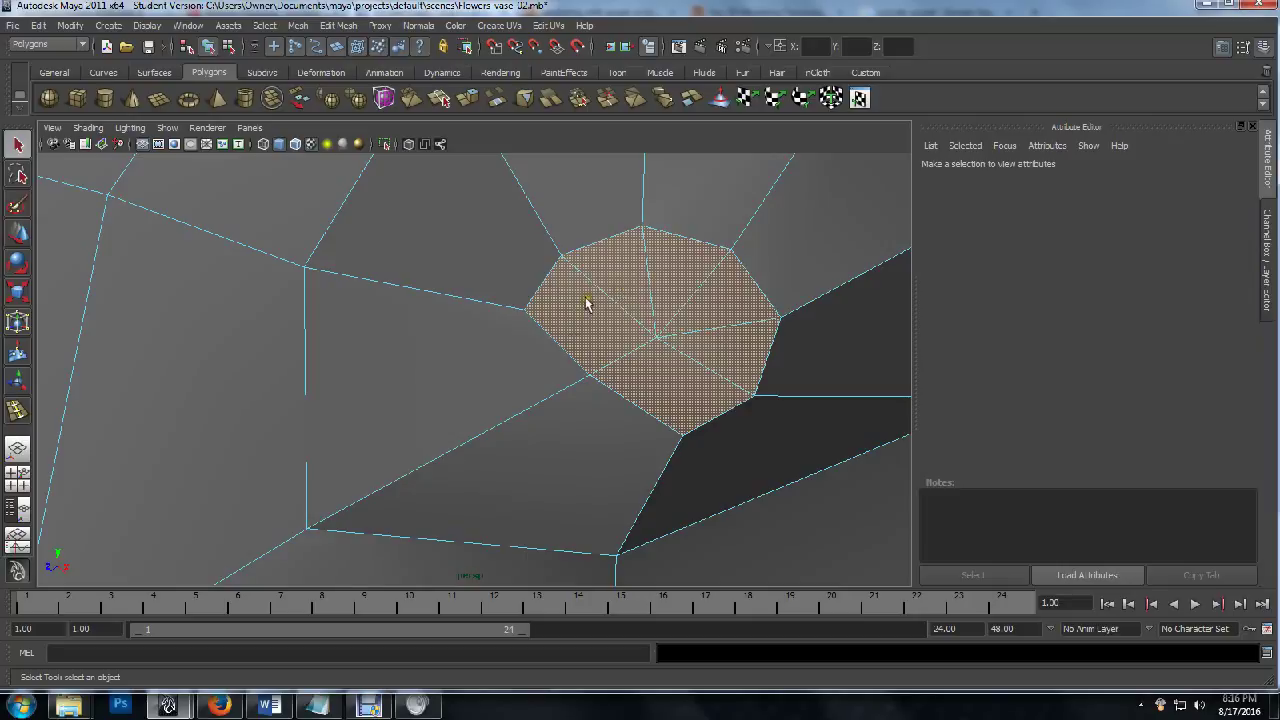
click(648, 284)
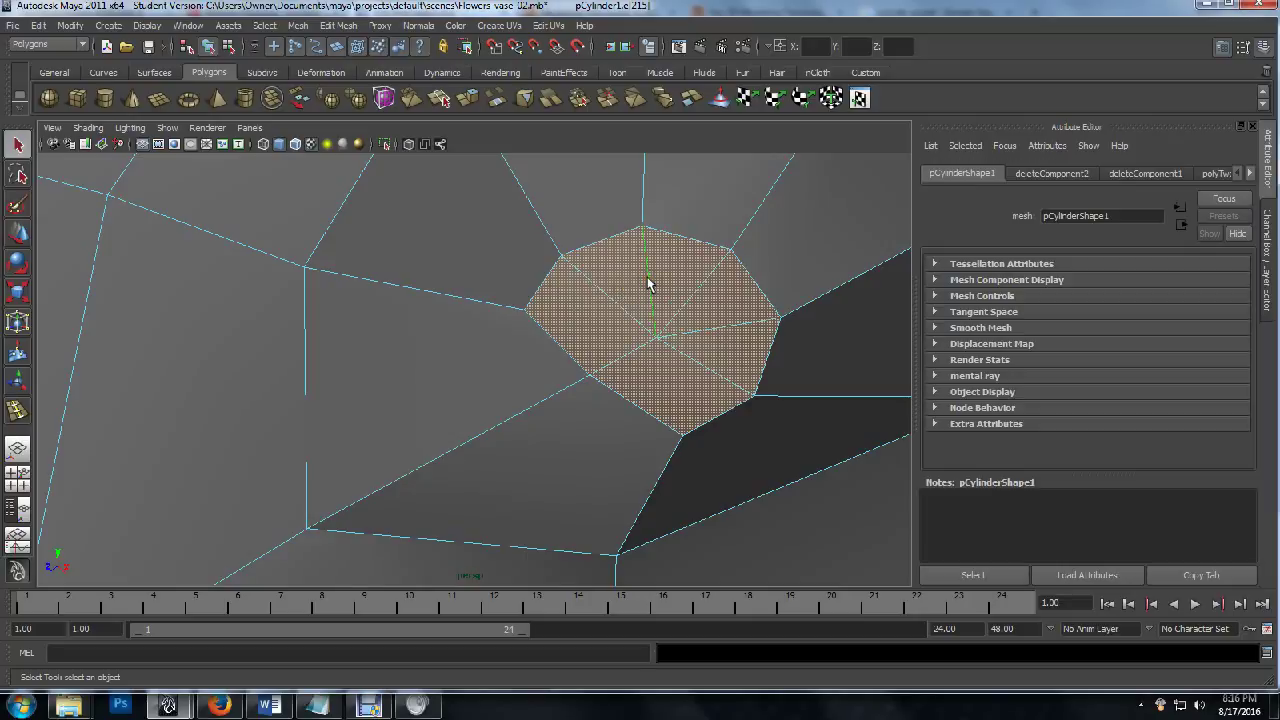
ctrl+click(648, 284)
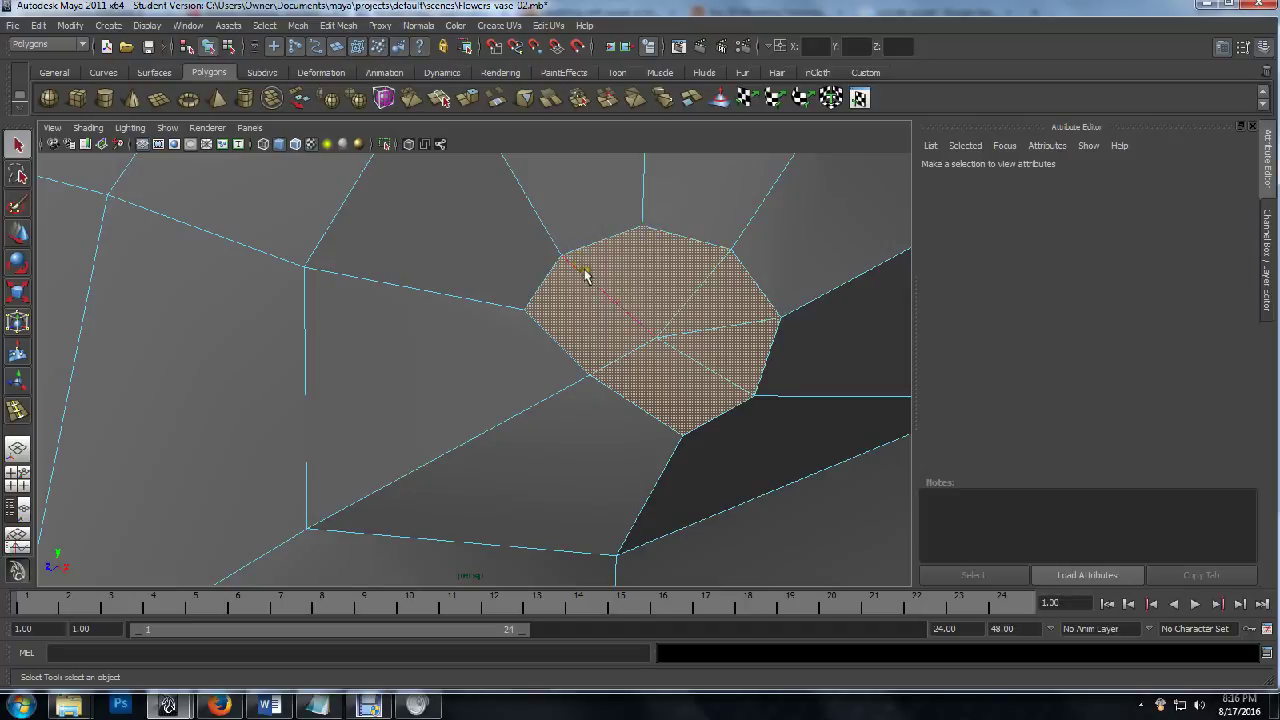
click(732, 338)
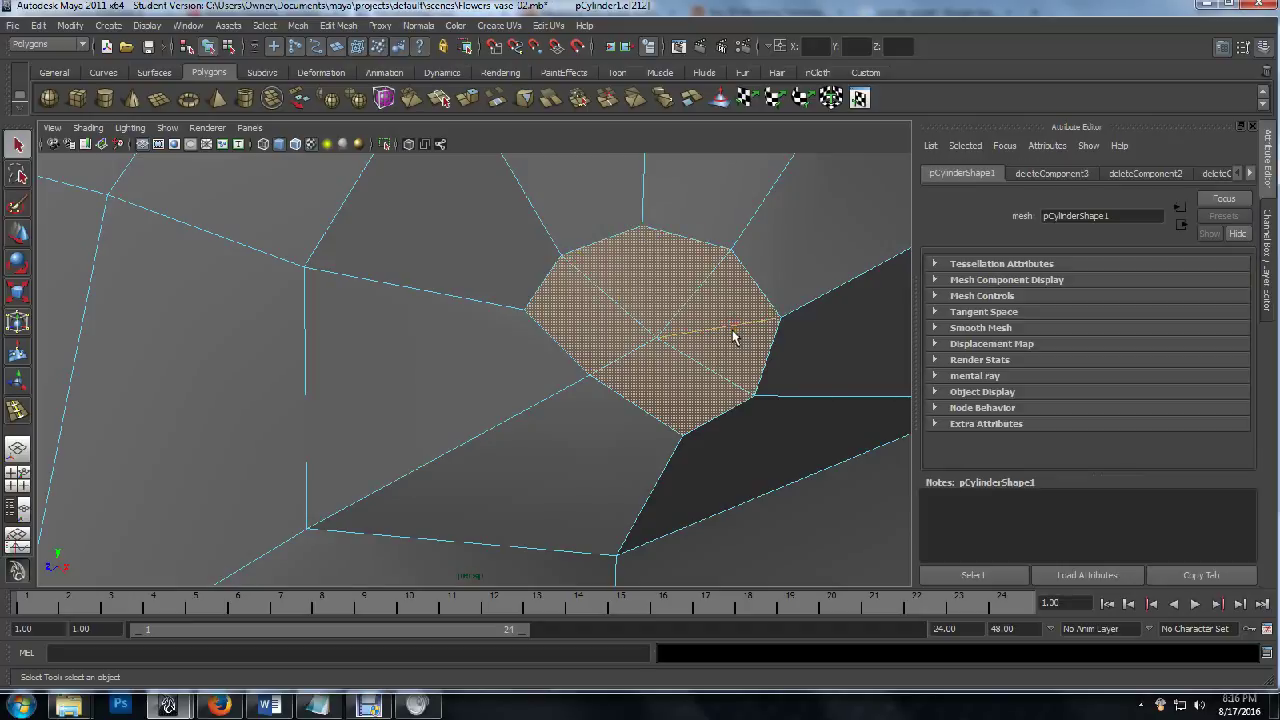
ctrl+click(732, 338)
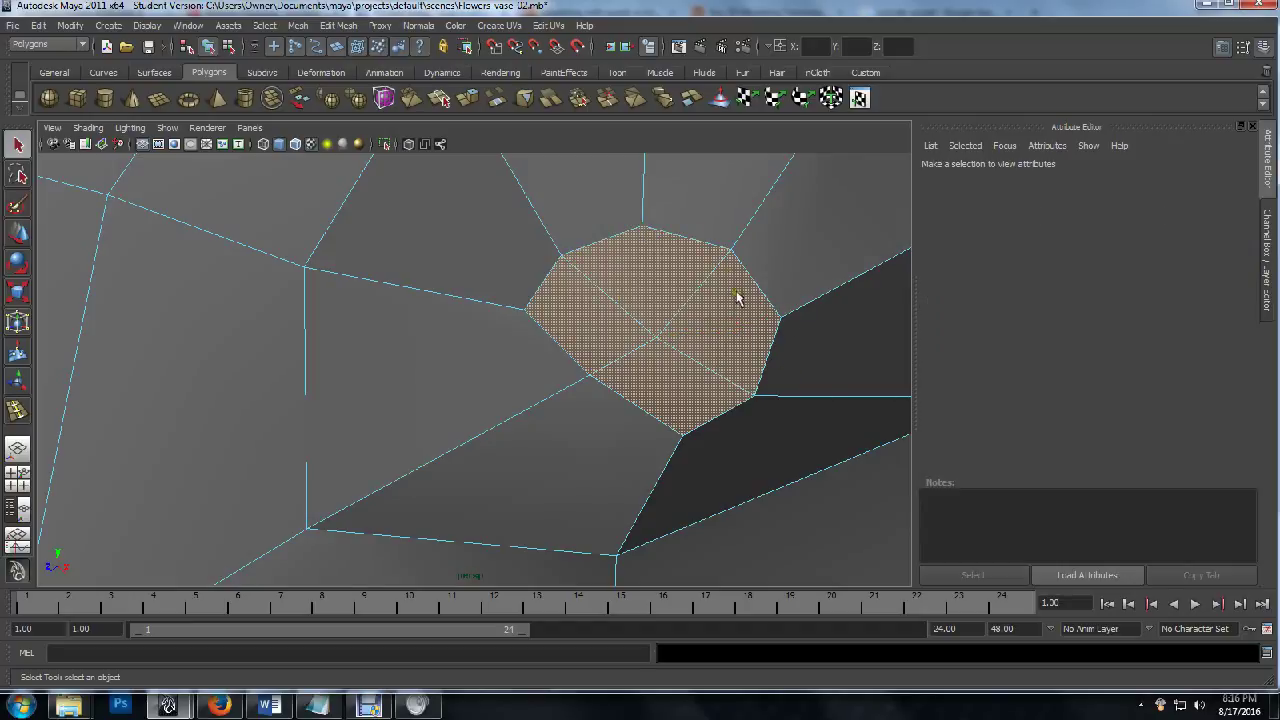
scroll(720, 337, down, 10)
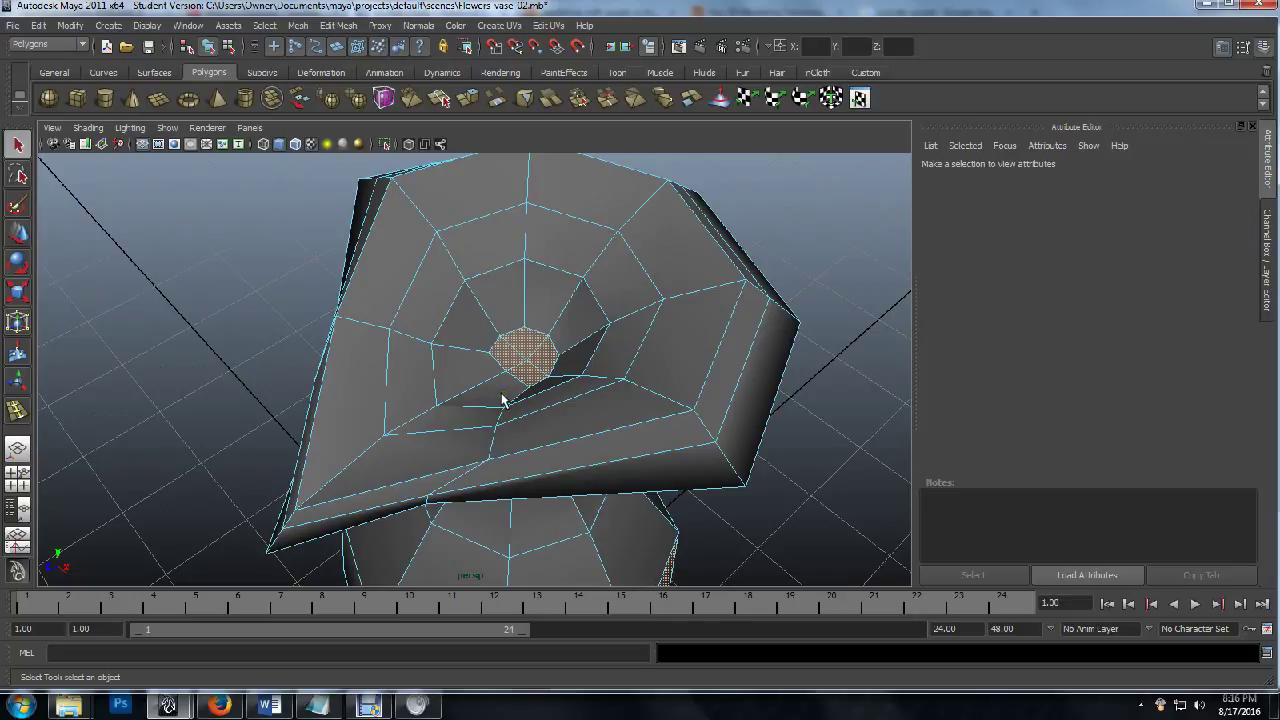
Select the face loop running through the vase's mouth and body, check where it crosses the underside, and clear the selection.
key(F11)
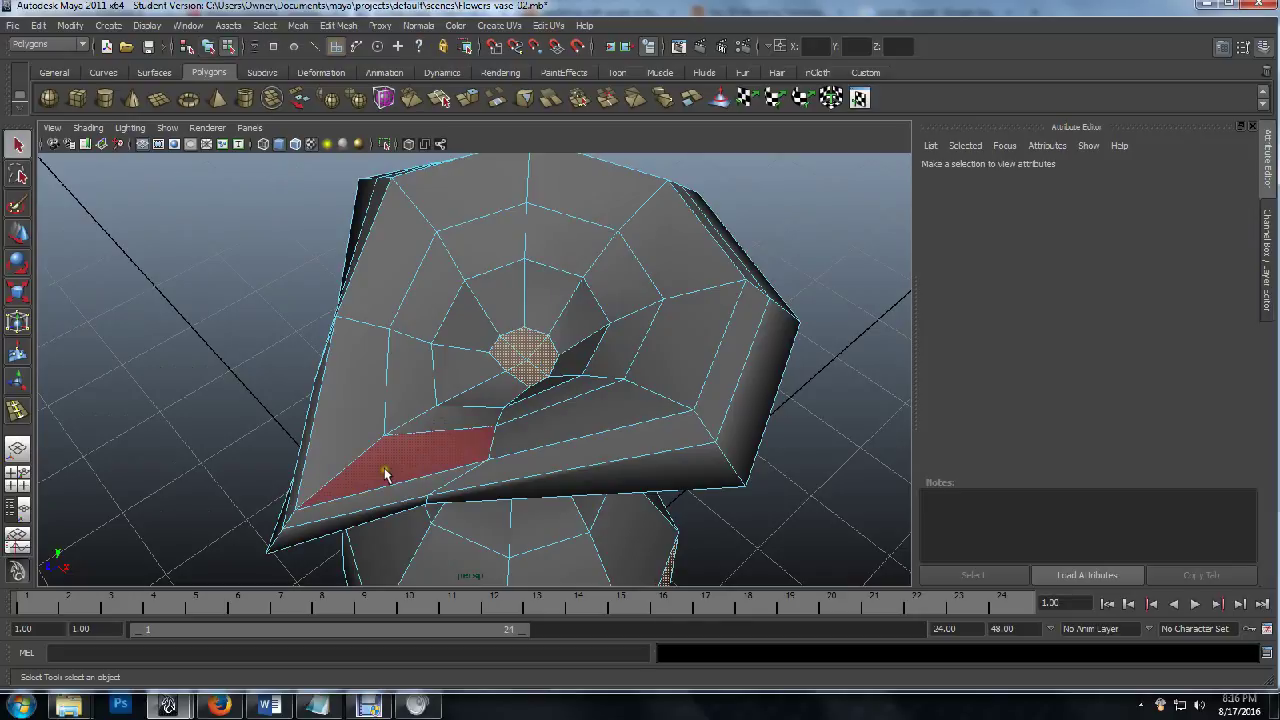
click(463, 422)
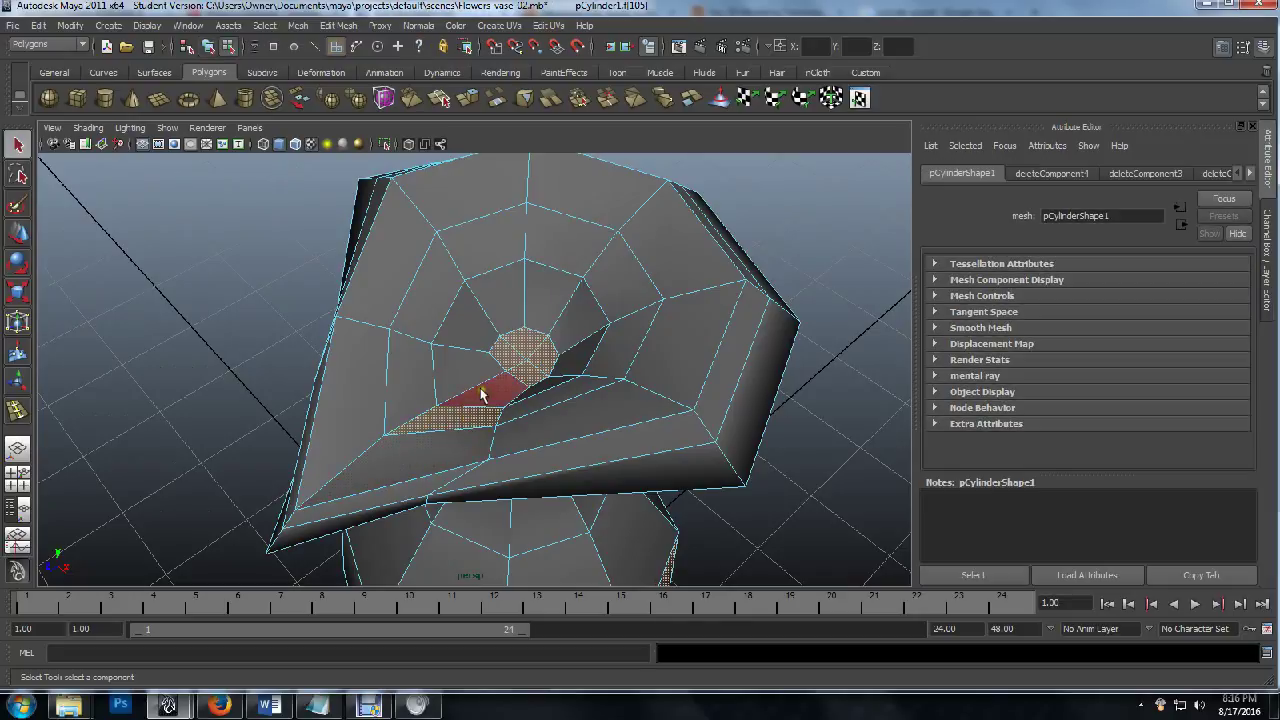
shift+double_click(480, 395)
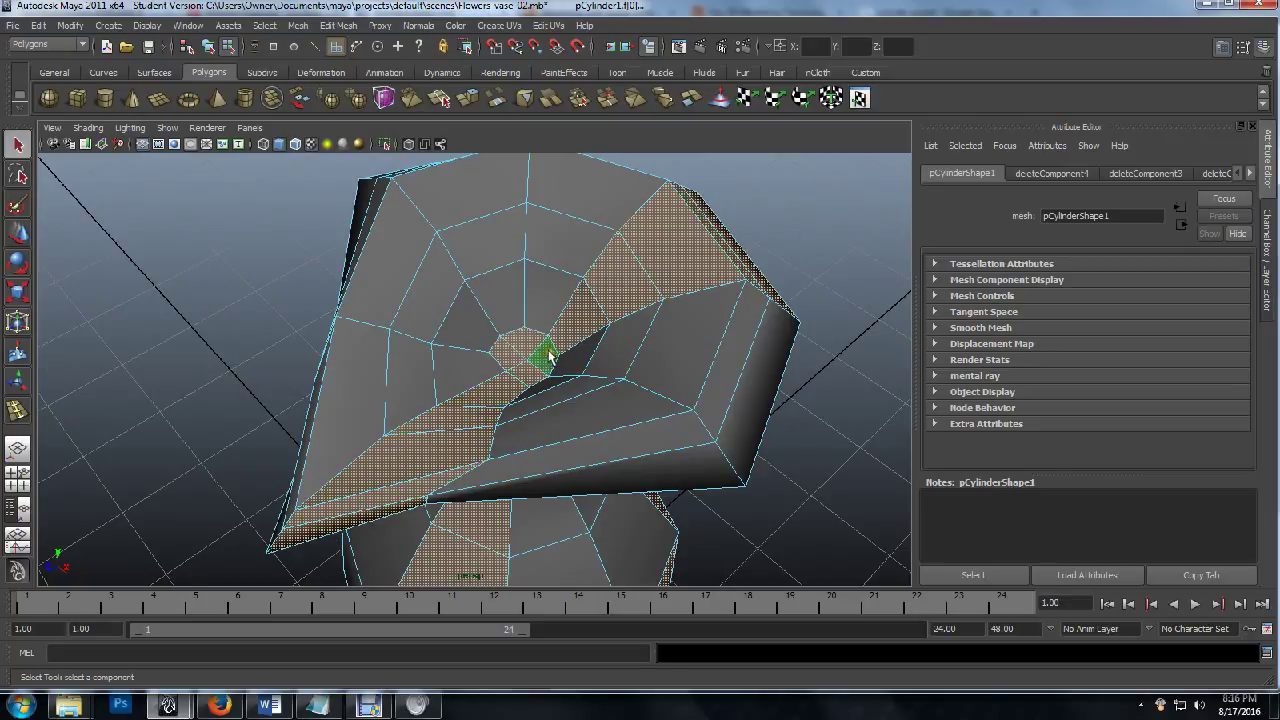
alt+drag(551, 390, 536, 316)
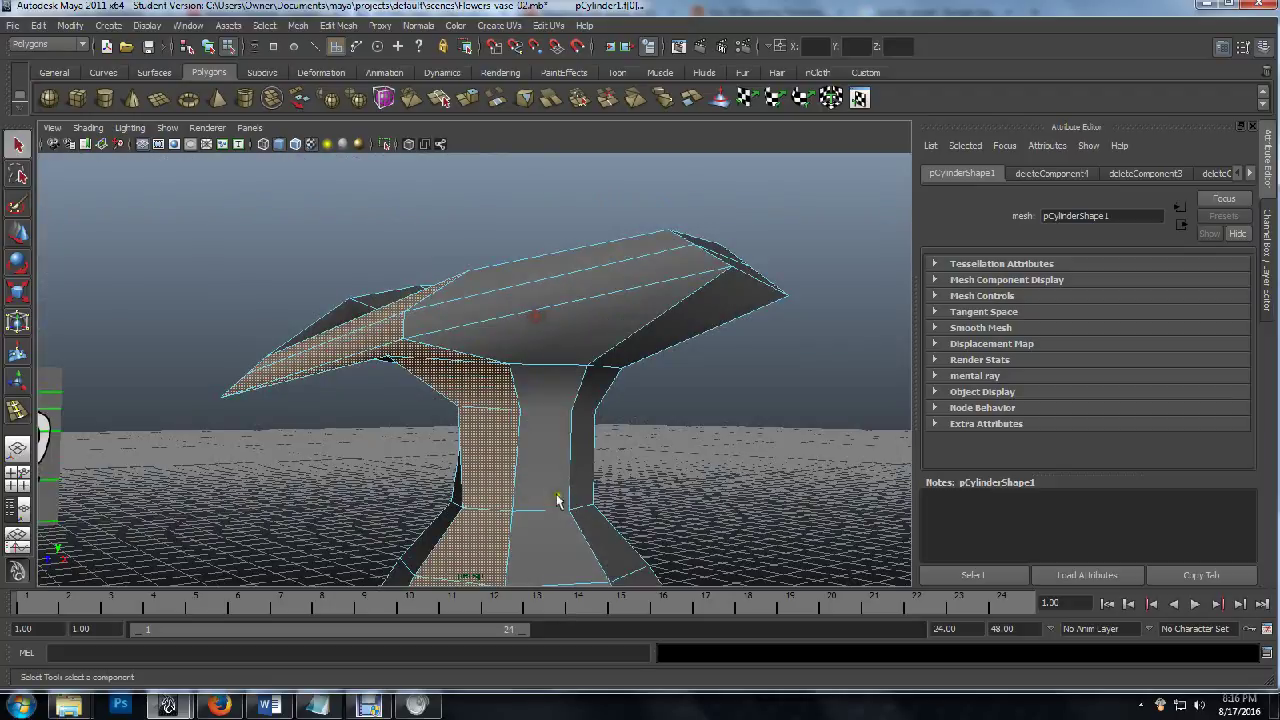
scroll(531, 309, up, 6)
alt+drag(530, 477, 523, 334)
shift+click(532, 424)
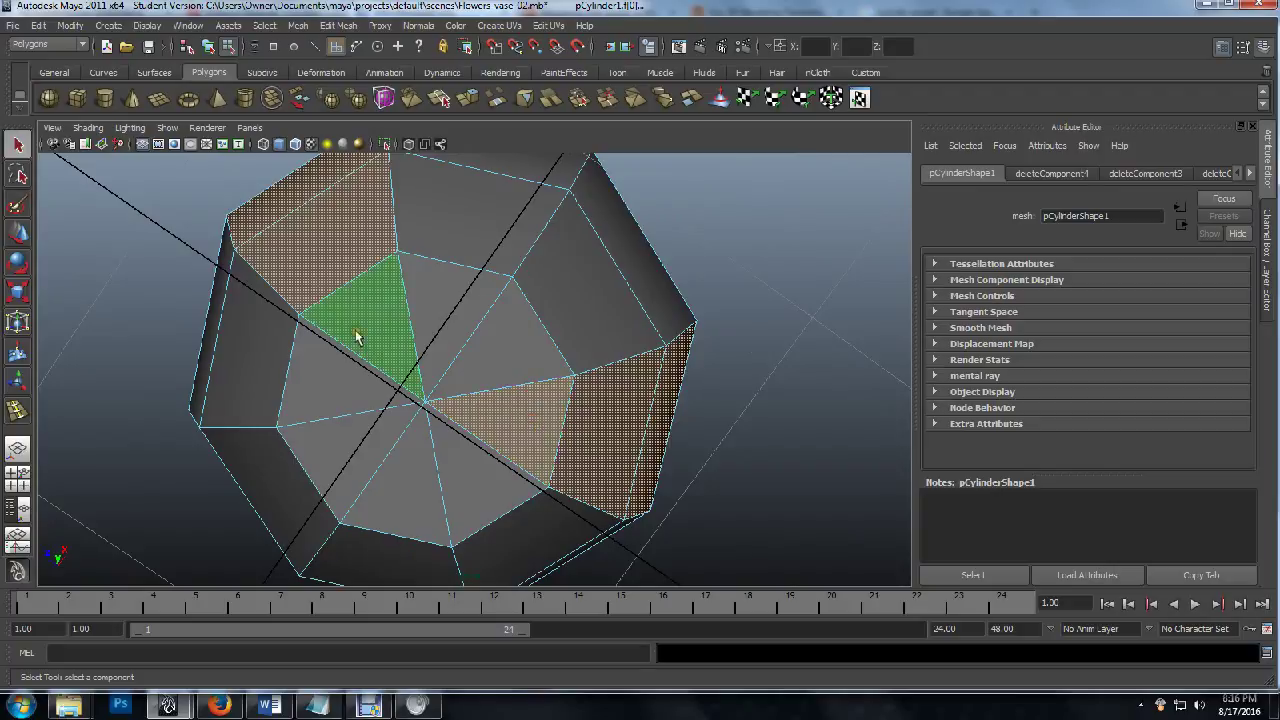
click(455, 357)
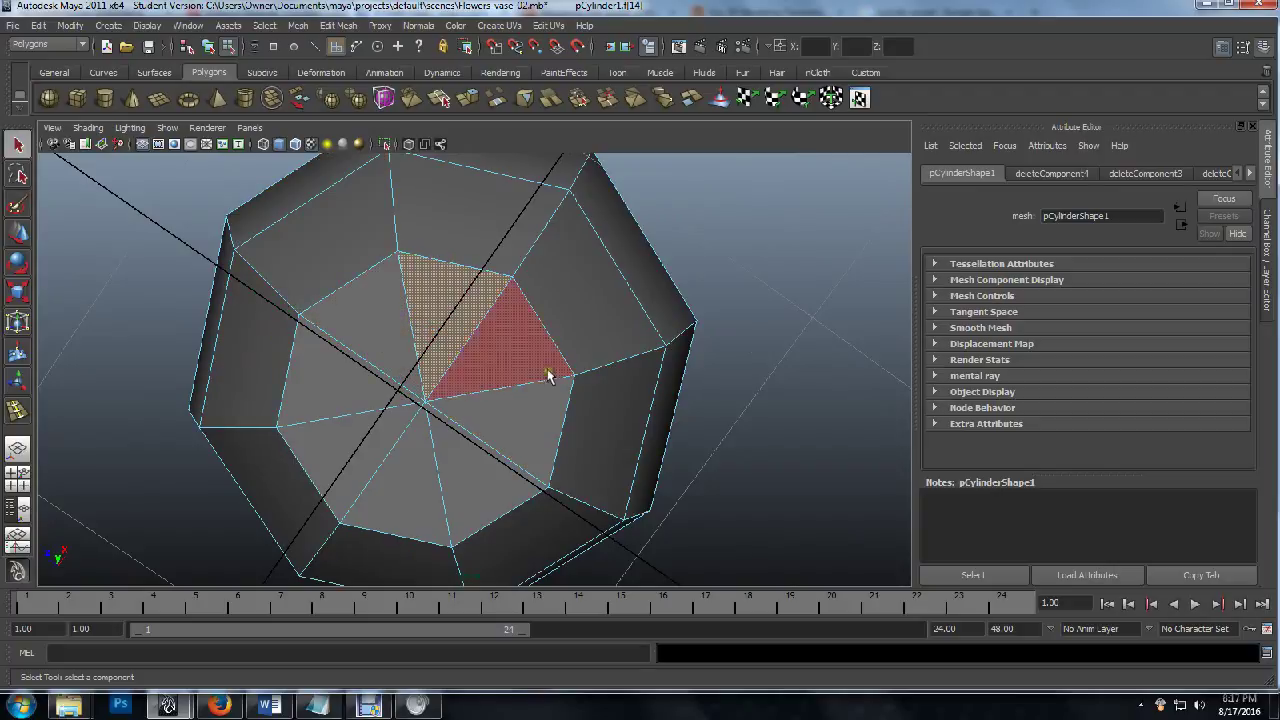
click(737, 343)
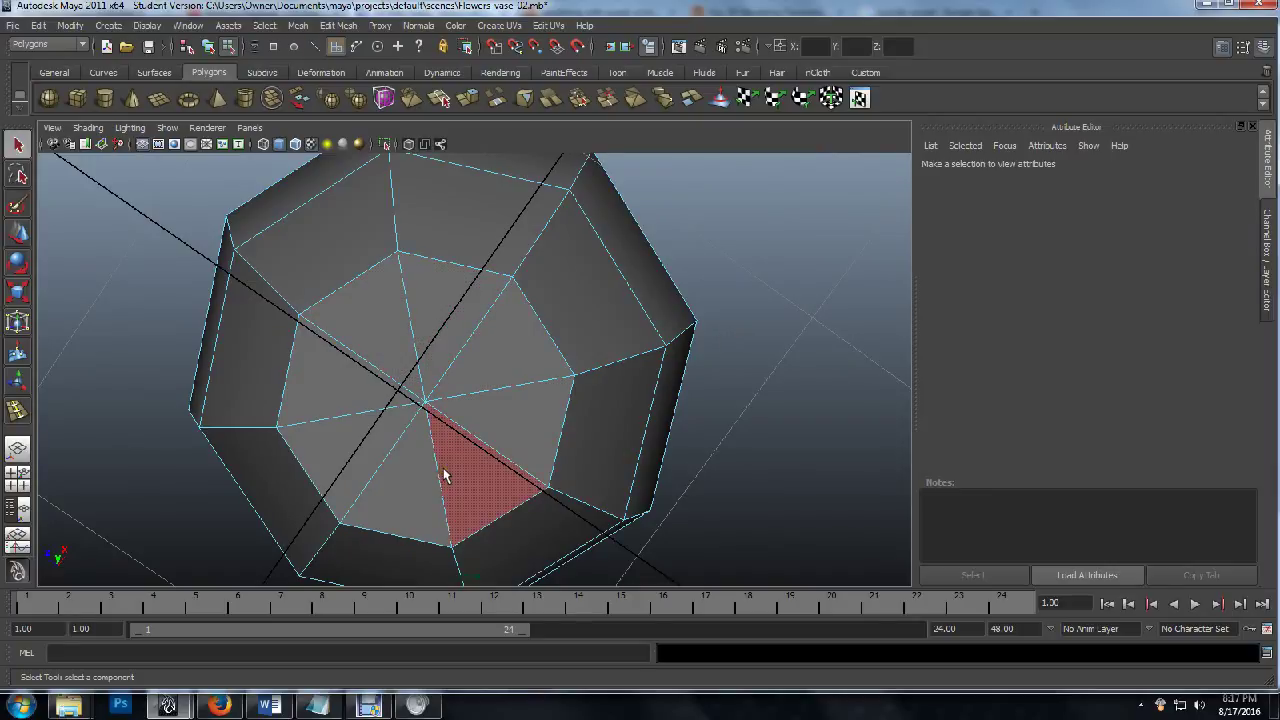
Delete every other radial edge on the vase's underside, keeping the four edges that form a cross.
key(F10)
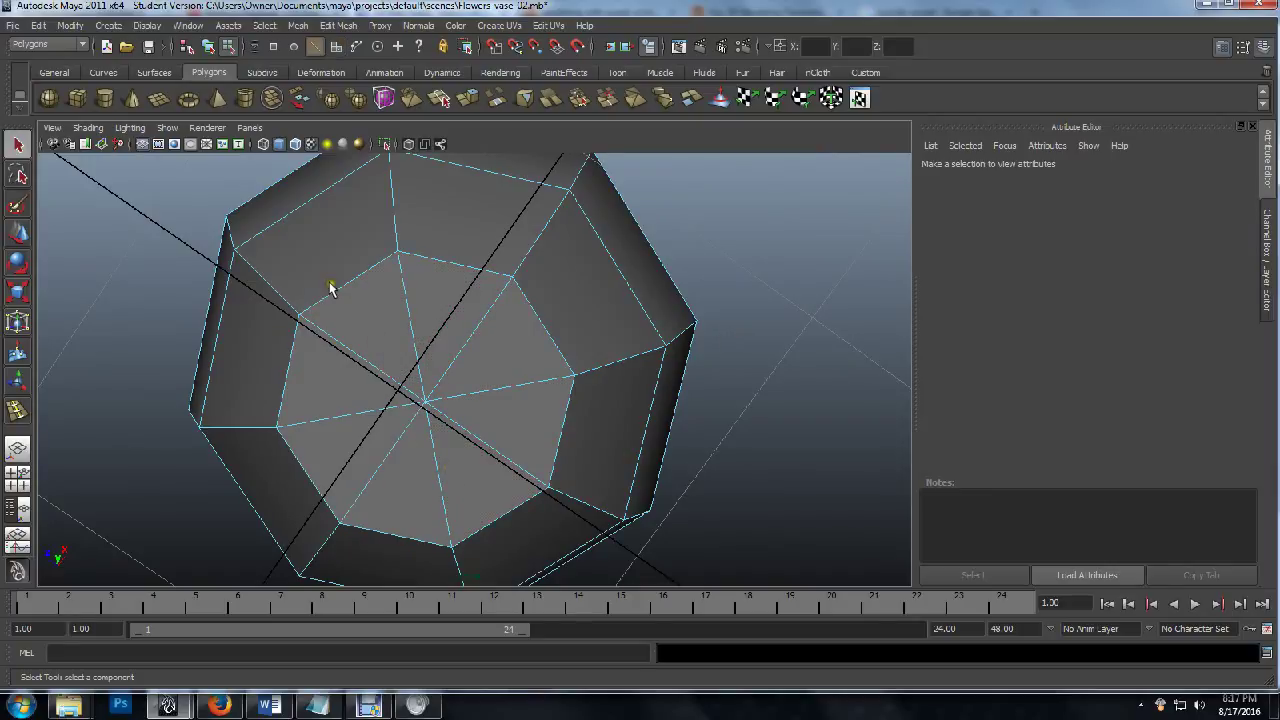
click(408, 316)
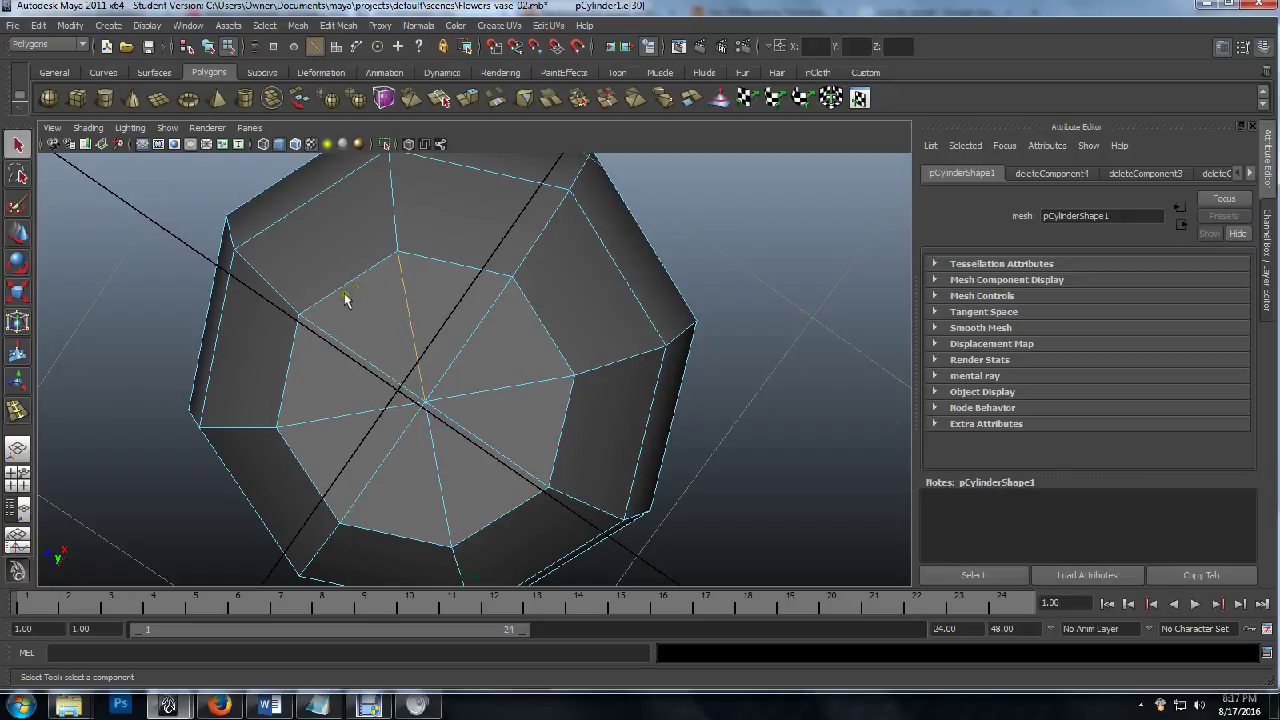
click(421, 349)
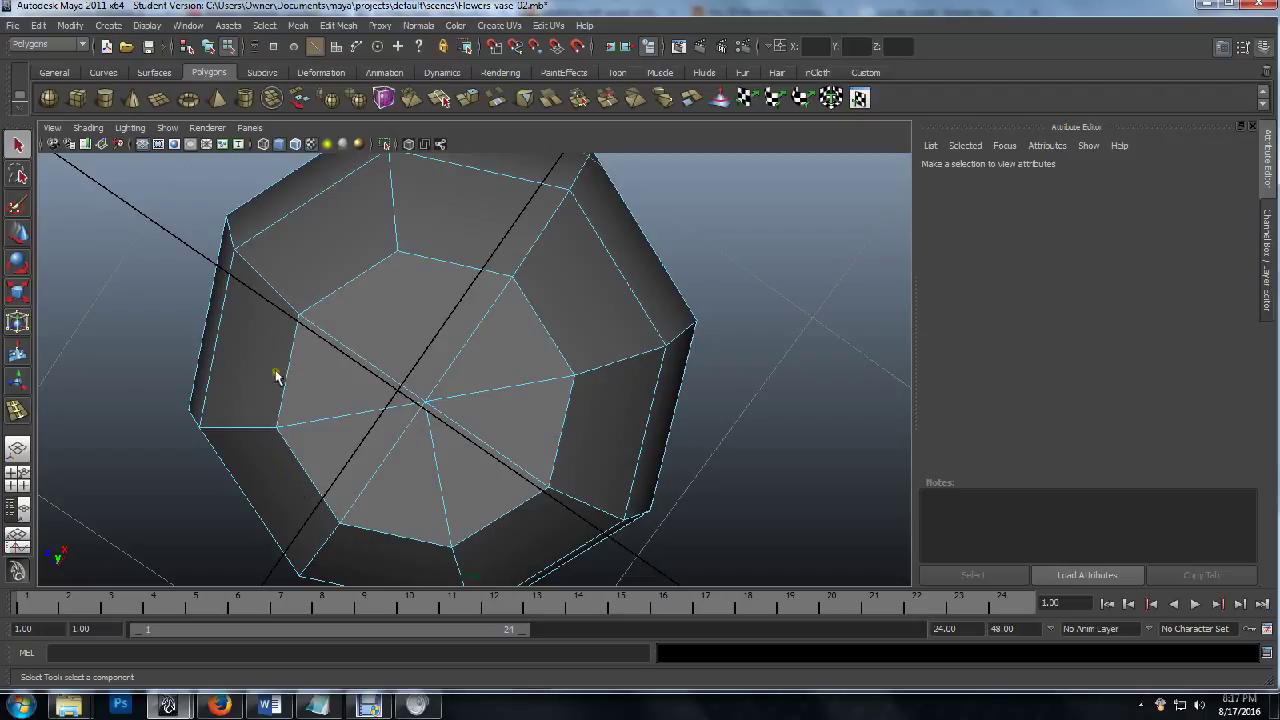
click(365, 414)
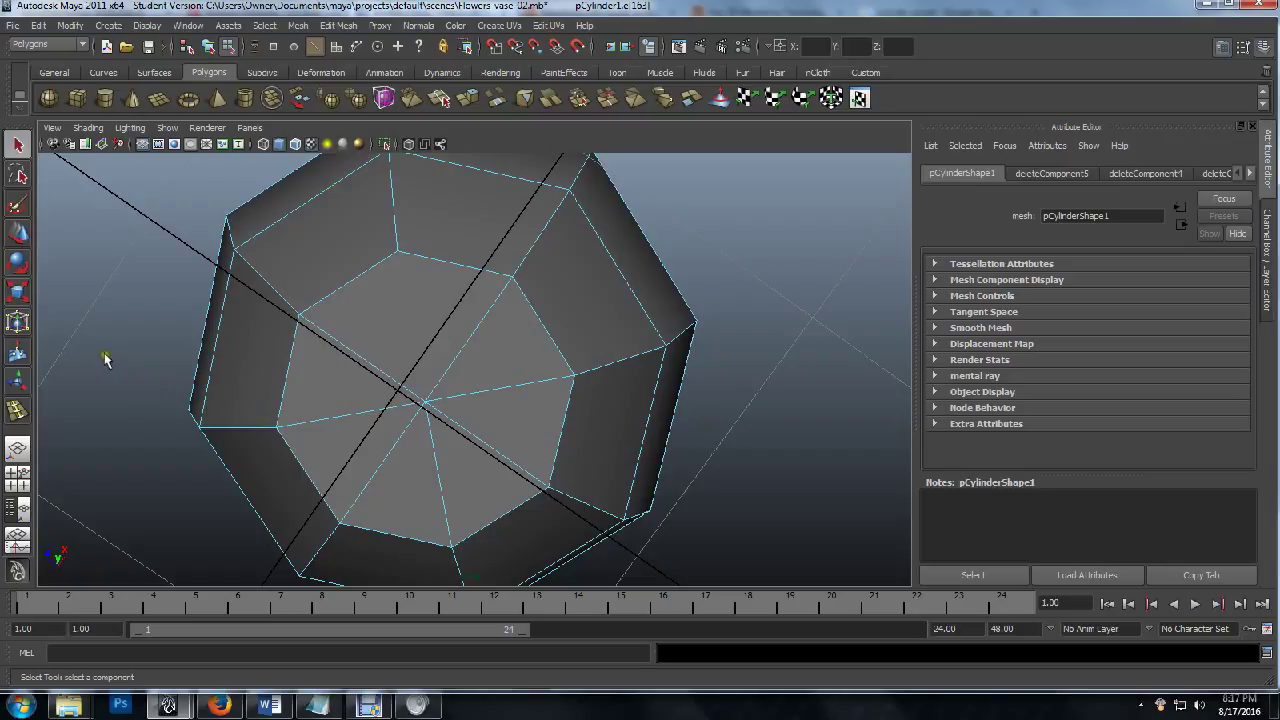
click(105, 360)
click(342, 420)
click(357, 452)
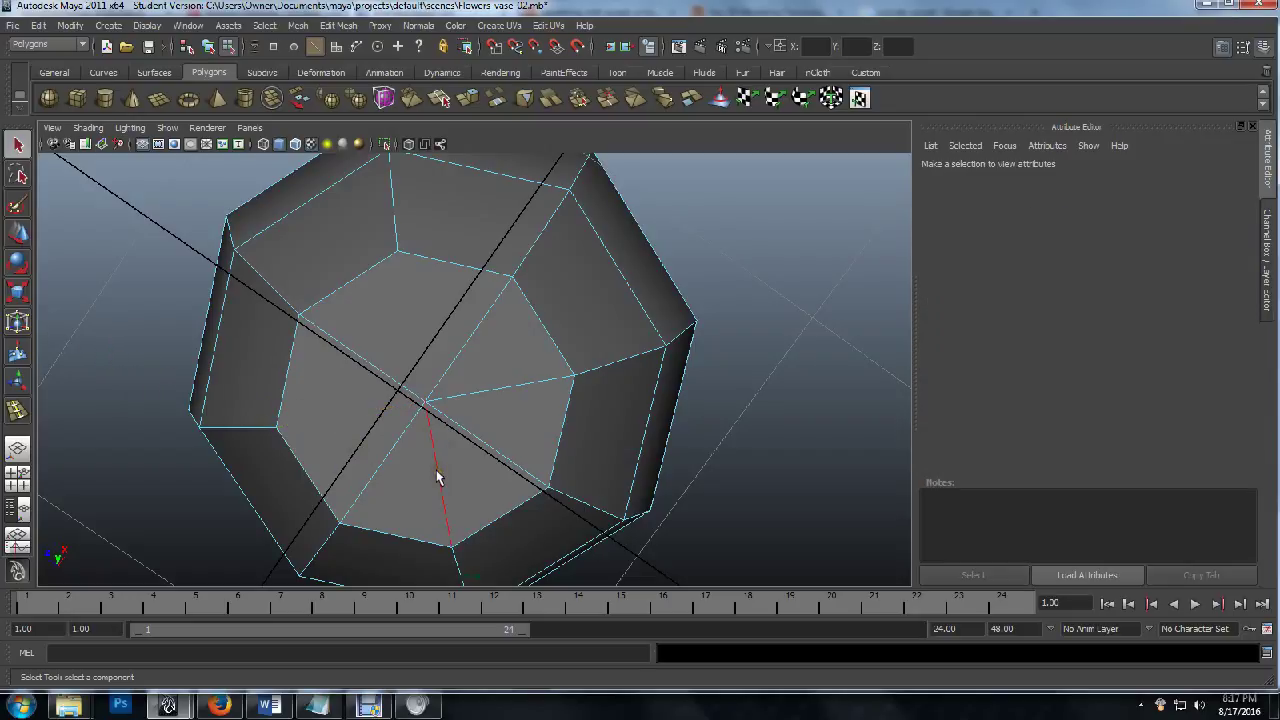
click(437, 476)
click(505, 395)
click(505, 392)
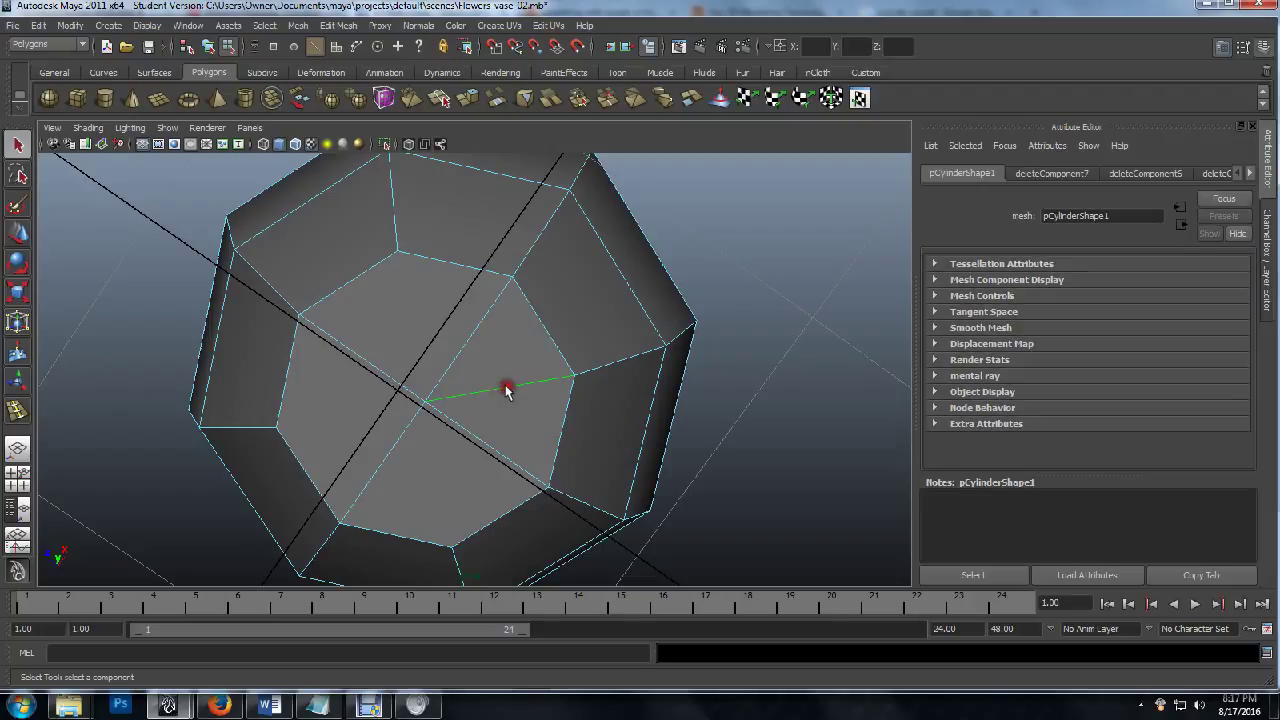
click(508, 387)
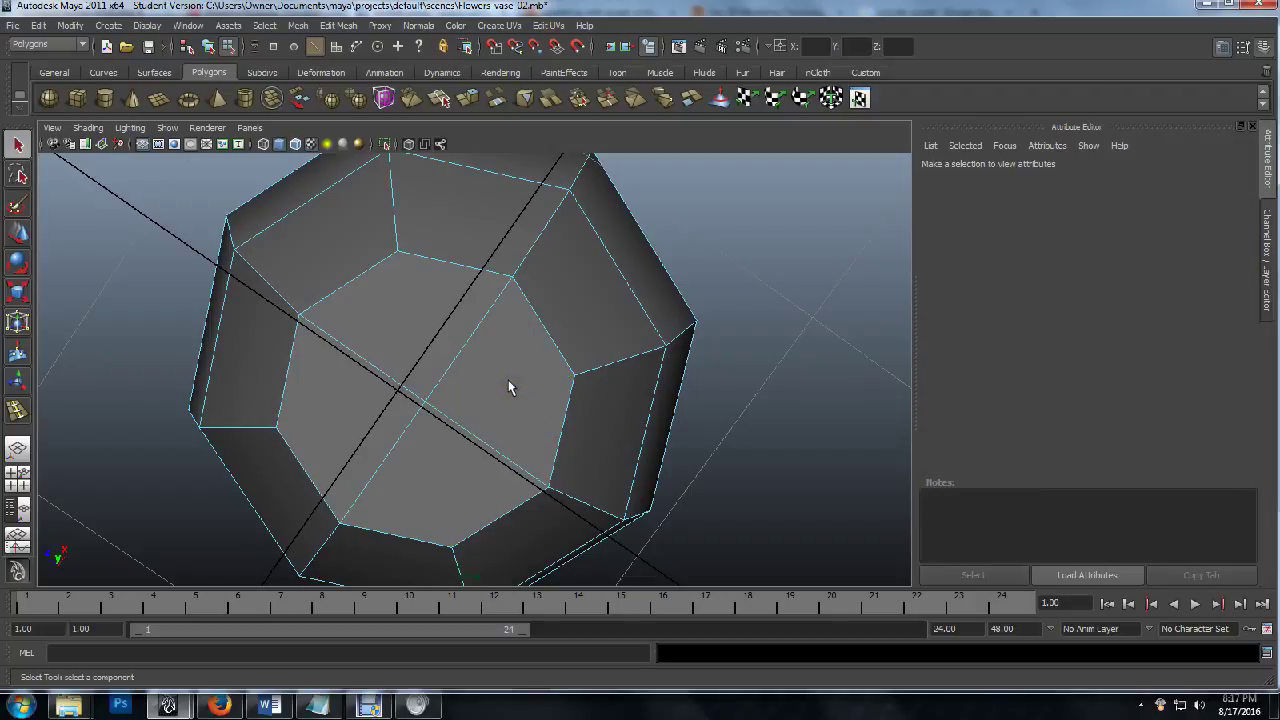
Inspect the edges of the vase's base and lower body, then return the vase to object selection.
alt+drag(508, 387, 370, 263)
click(307, 208)
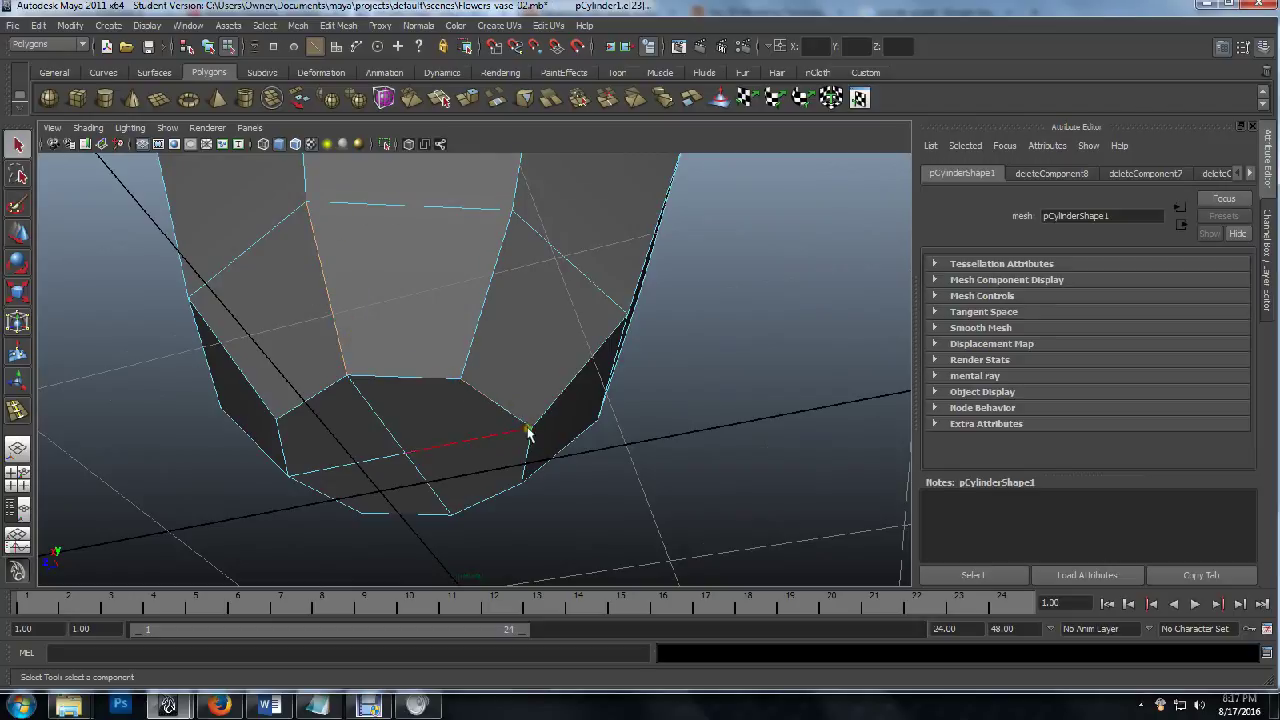
scroll(437, 391, down, 5)
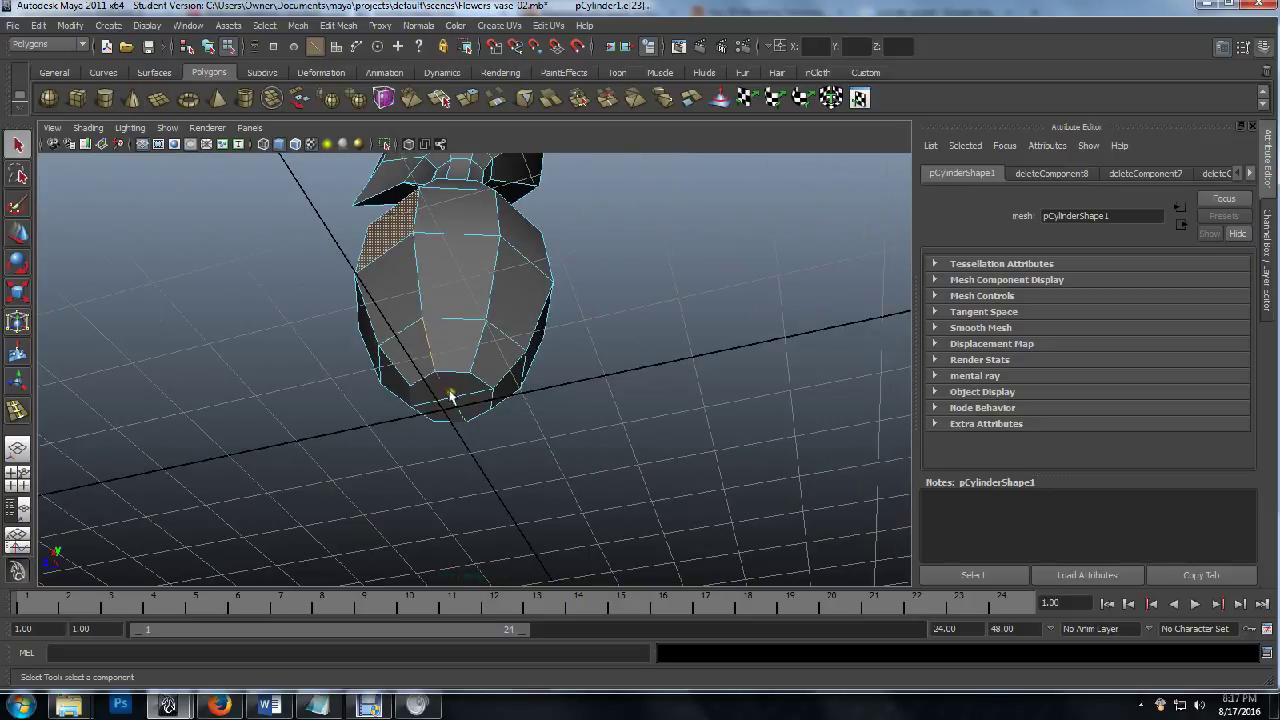
alt+drag(450, 397, 420, 422)
right_drag(450, 434, 491, 420)
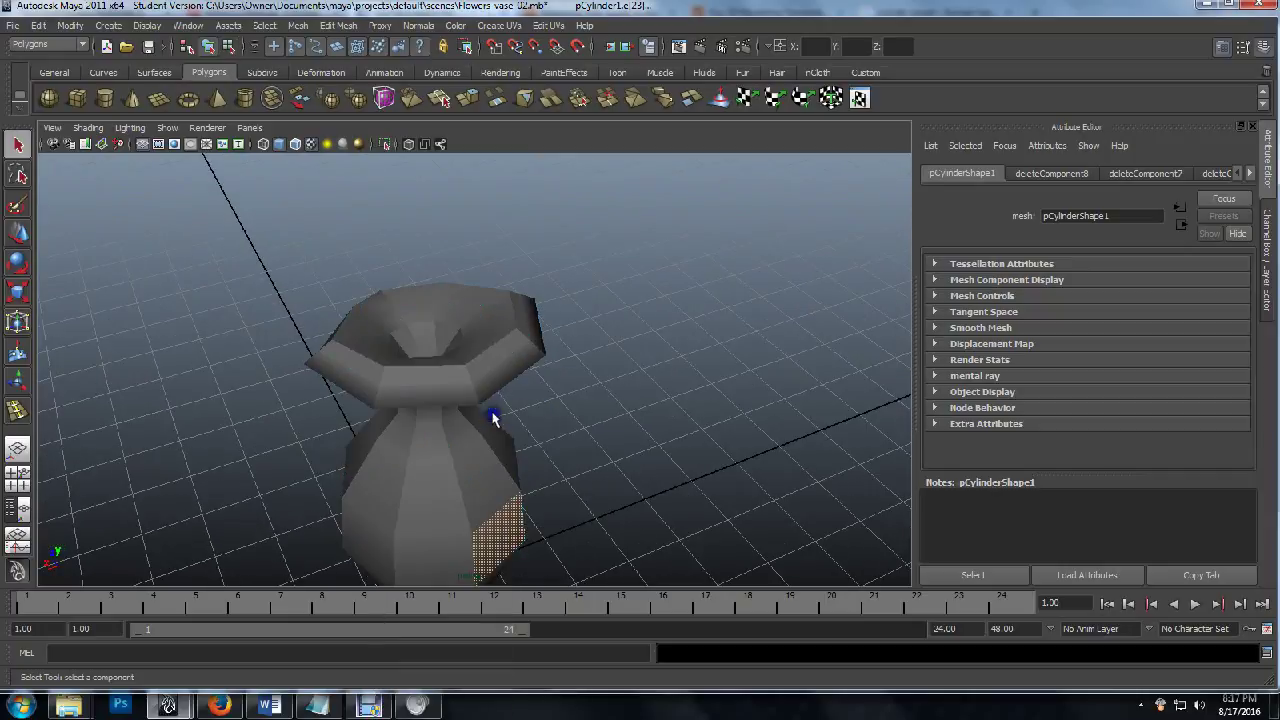
click(474, 488)
Switch the vase to face selection and select one face in the widest band of its body.
scroll(463, 492, down, 5)
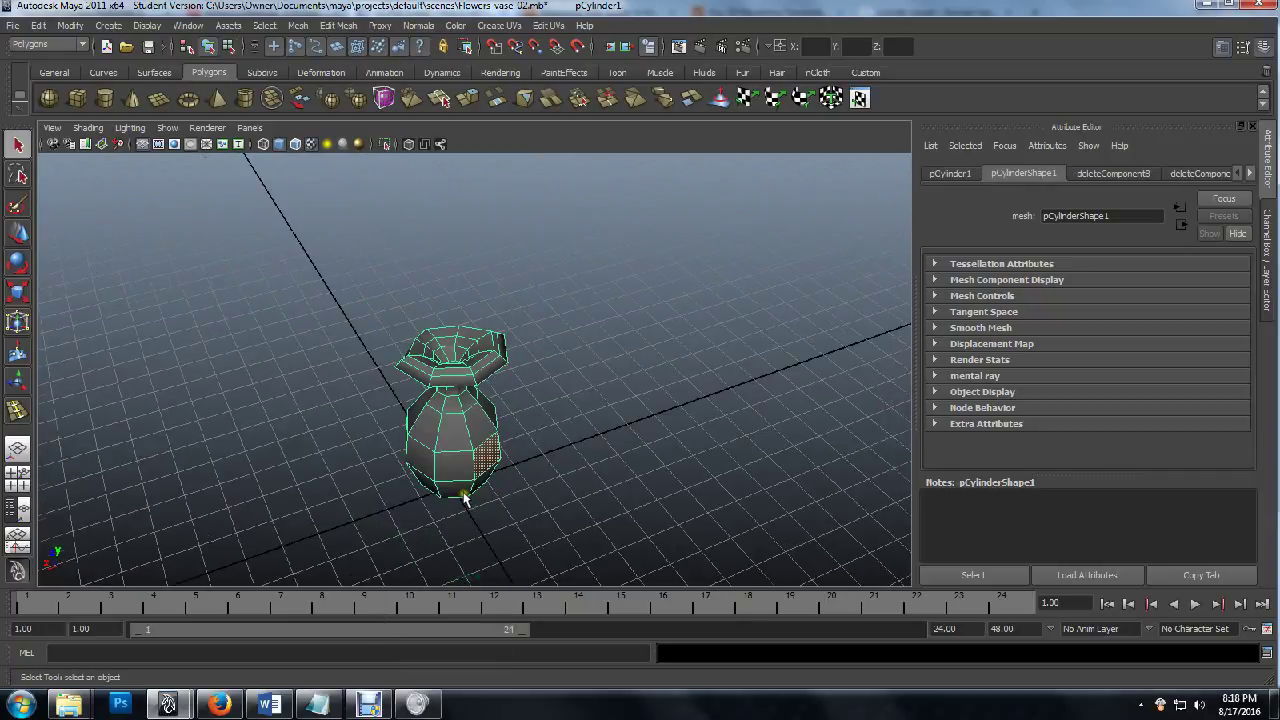
scroll(463, 492, up, 5)
alt+drag(492, 519, 374, 397)
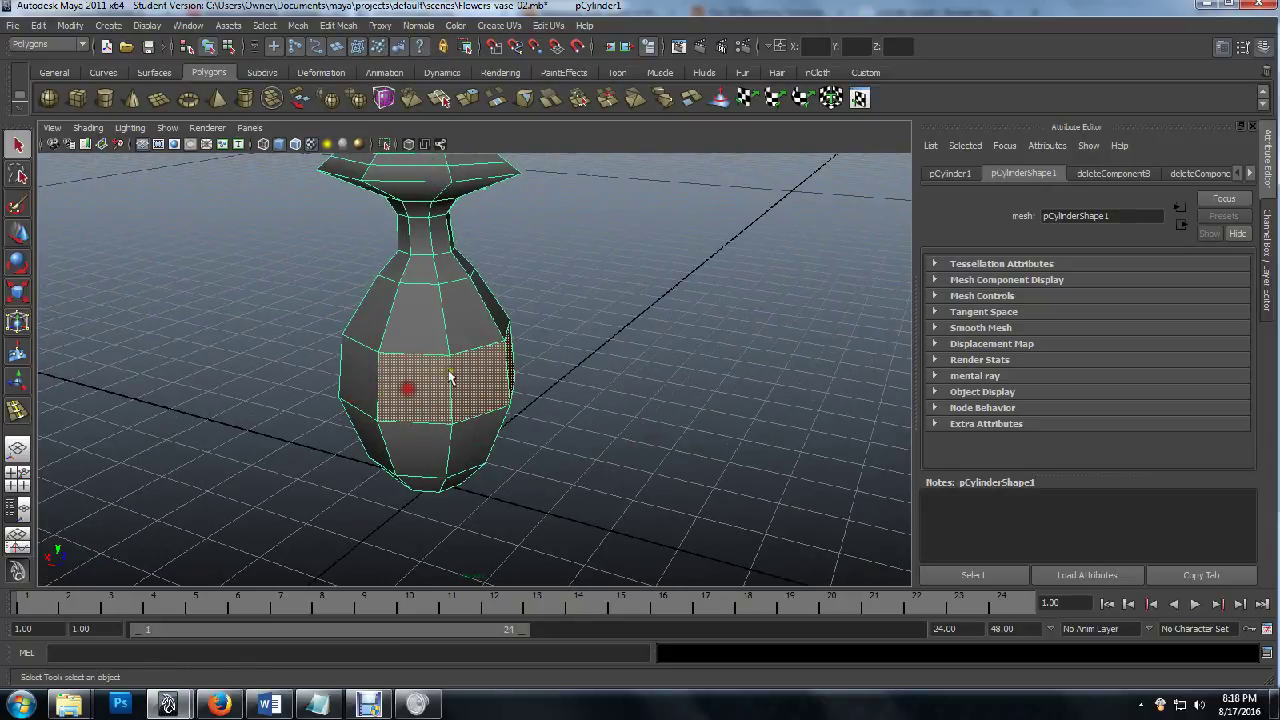
key(F8)
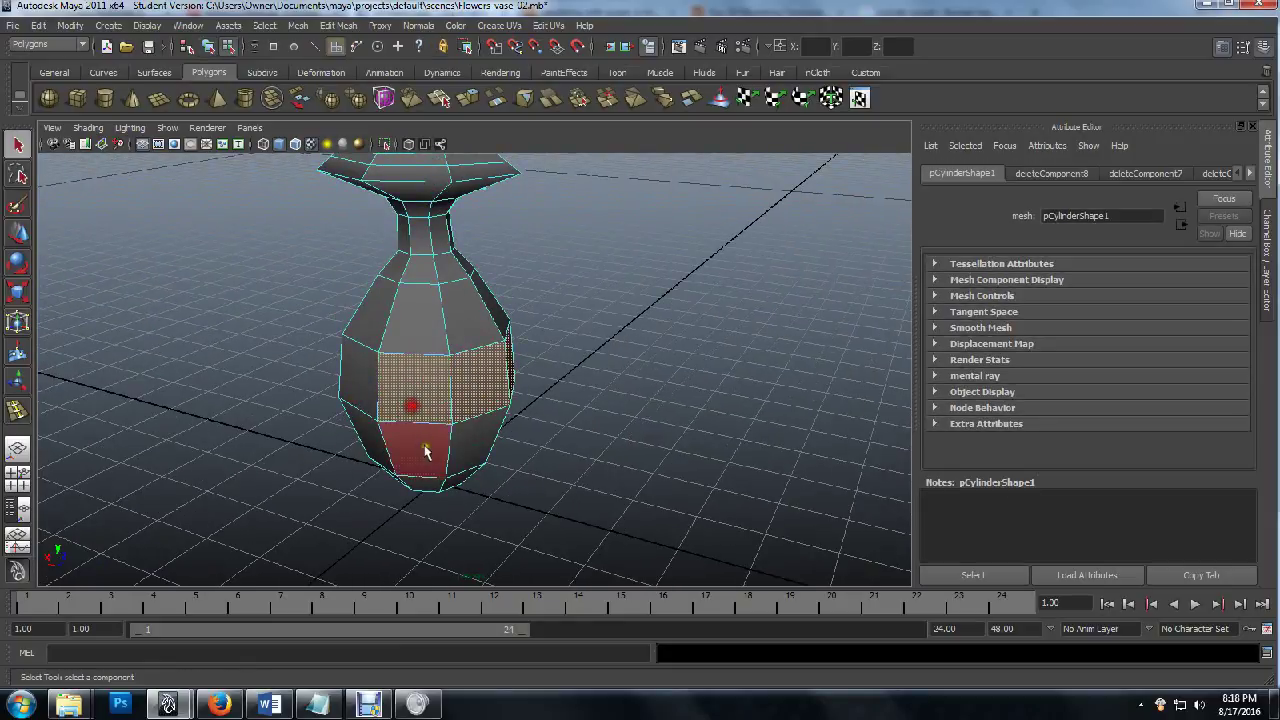
click(487, 380)
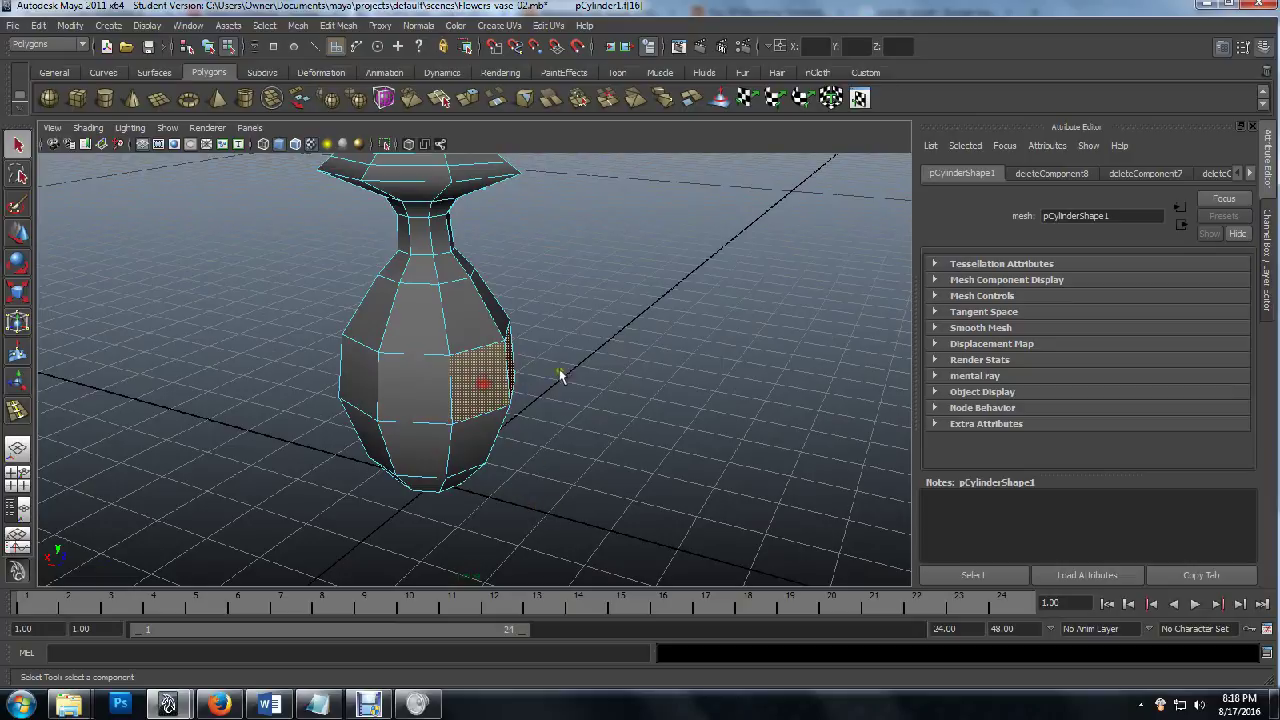
Select the adjoining faces in the widest band of the vase's body in turn to compare them, and clear the selection.
alt+drag(575, 433, 535, 390)
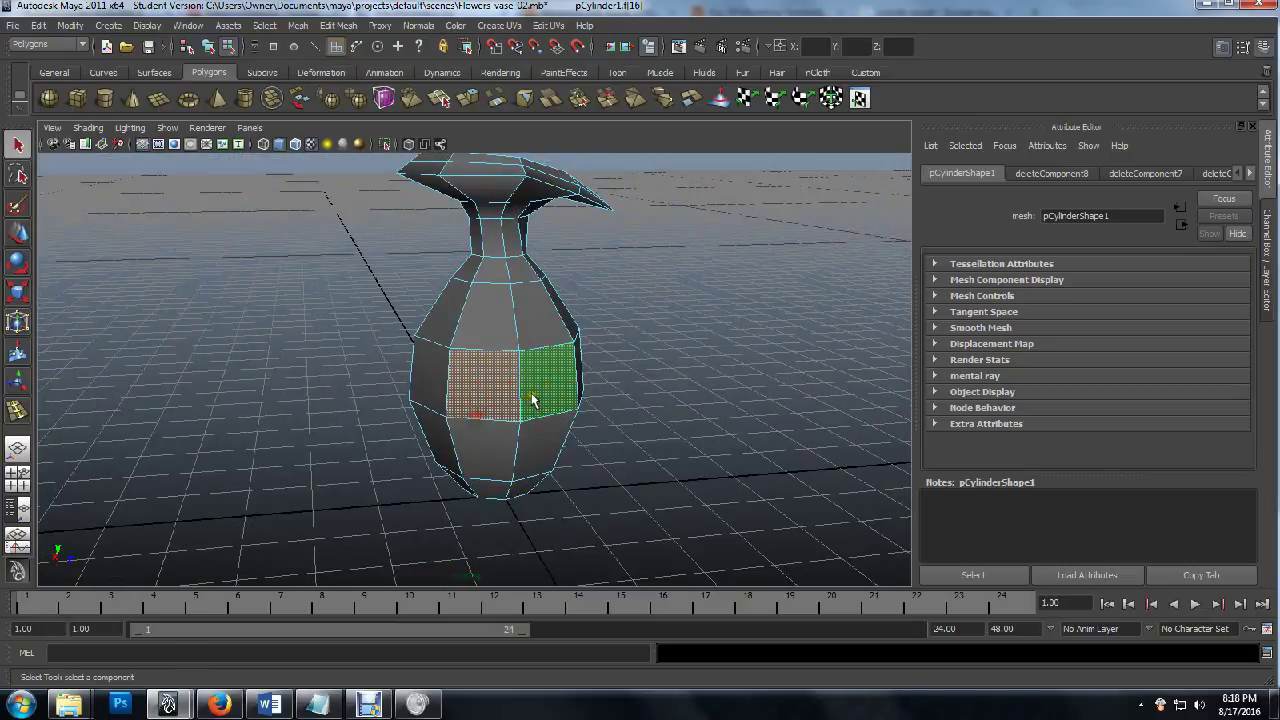
click(540, 385)
click(636, 395)
alt+drag(451, 373, 553, 428)
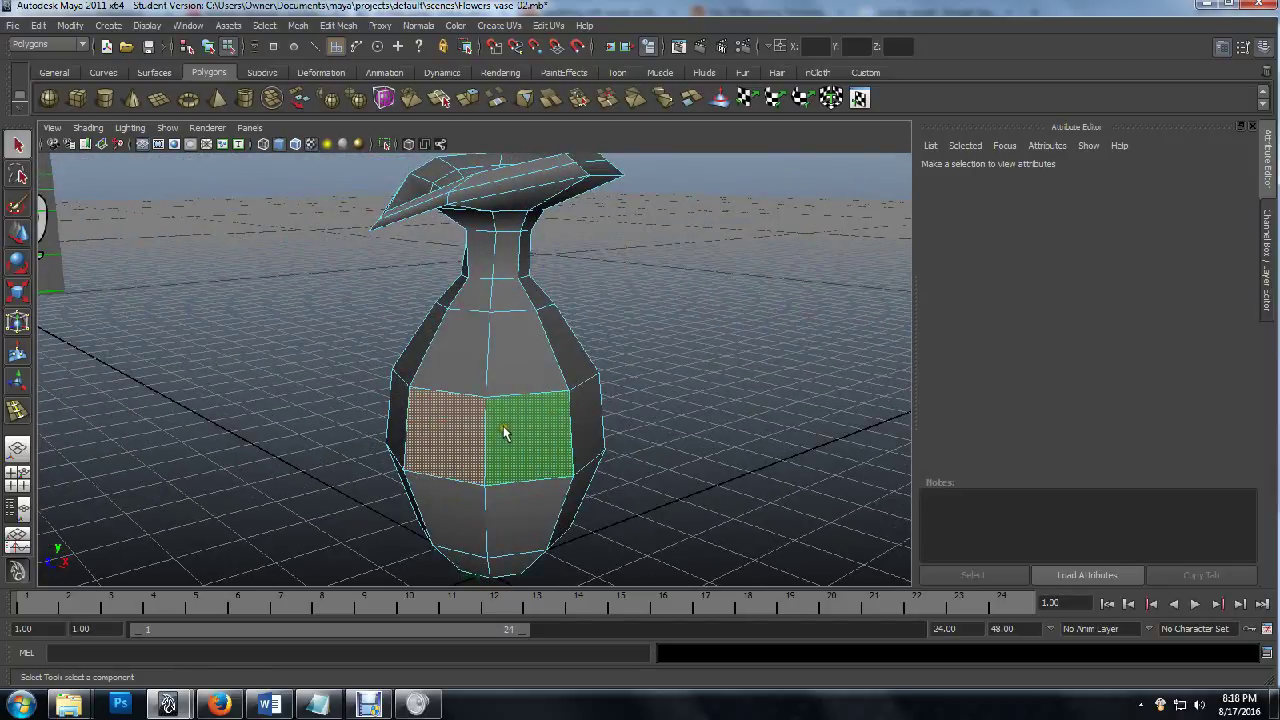
click(505, 437)
click(434, 437)
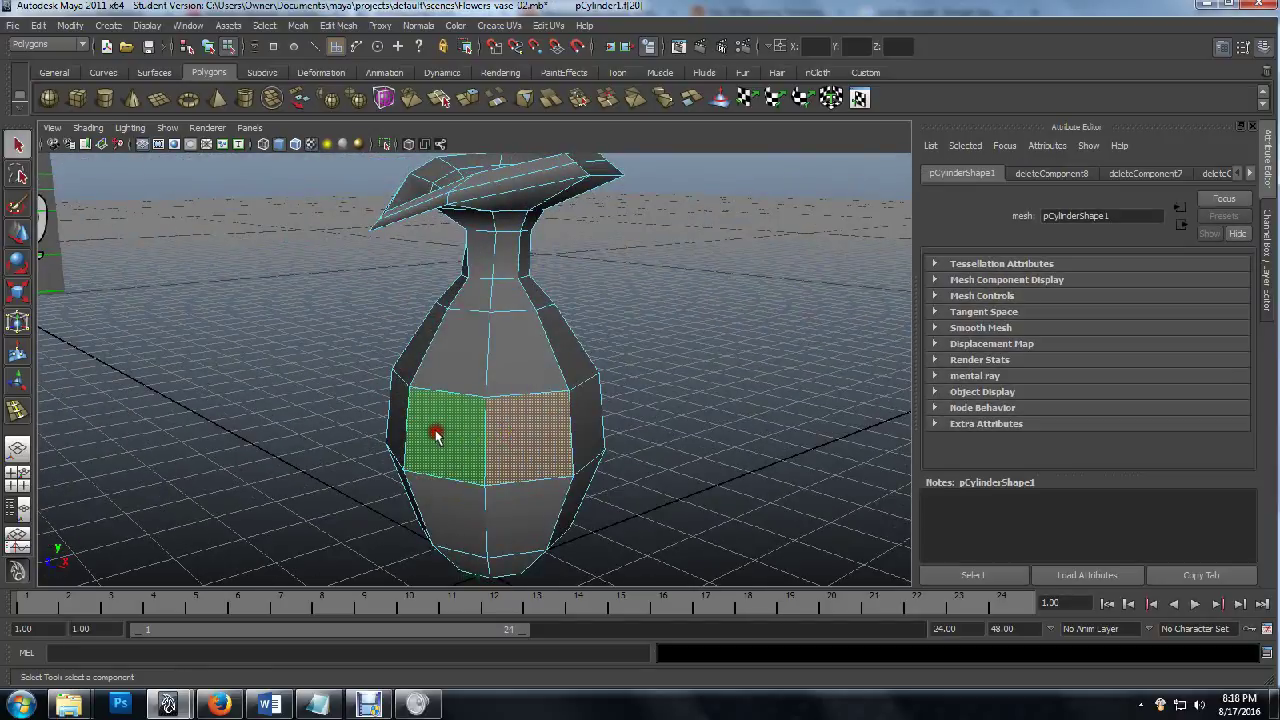
click(312, 391)
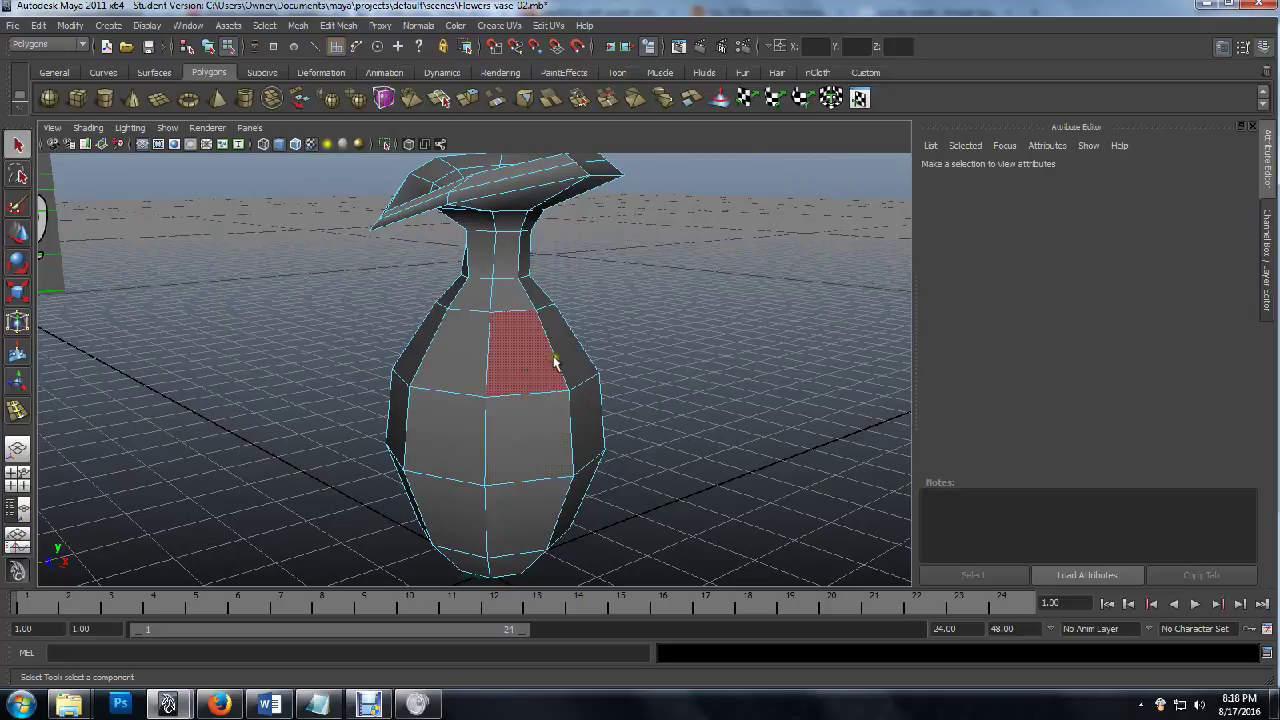
Examine the faces of the vase's neck and shoulder on the side where the handle attaches.
alt+drag(516, 399, 391, 349)
scroll(397, 388, up, 7)
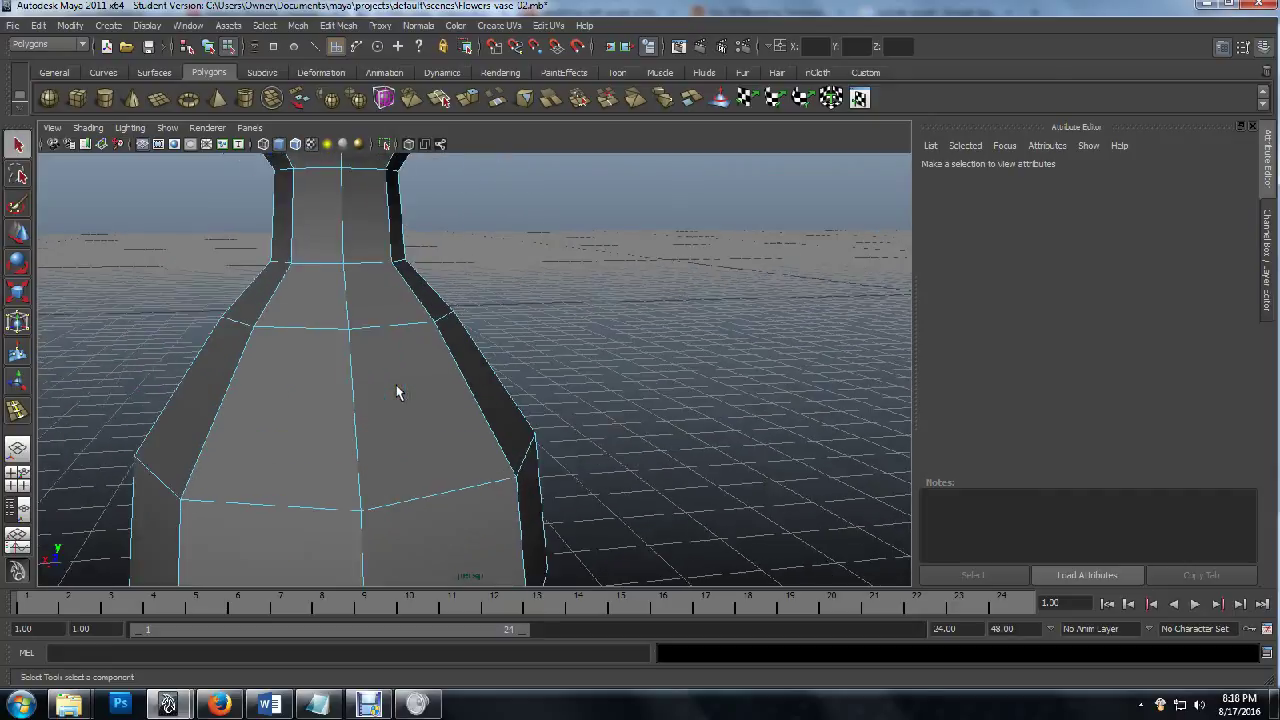
alt+middle_drag(258, 325, 370, 488)
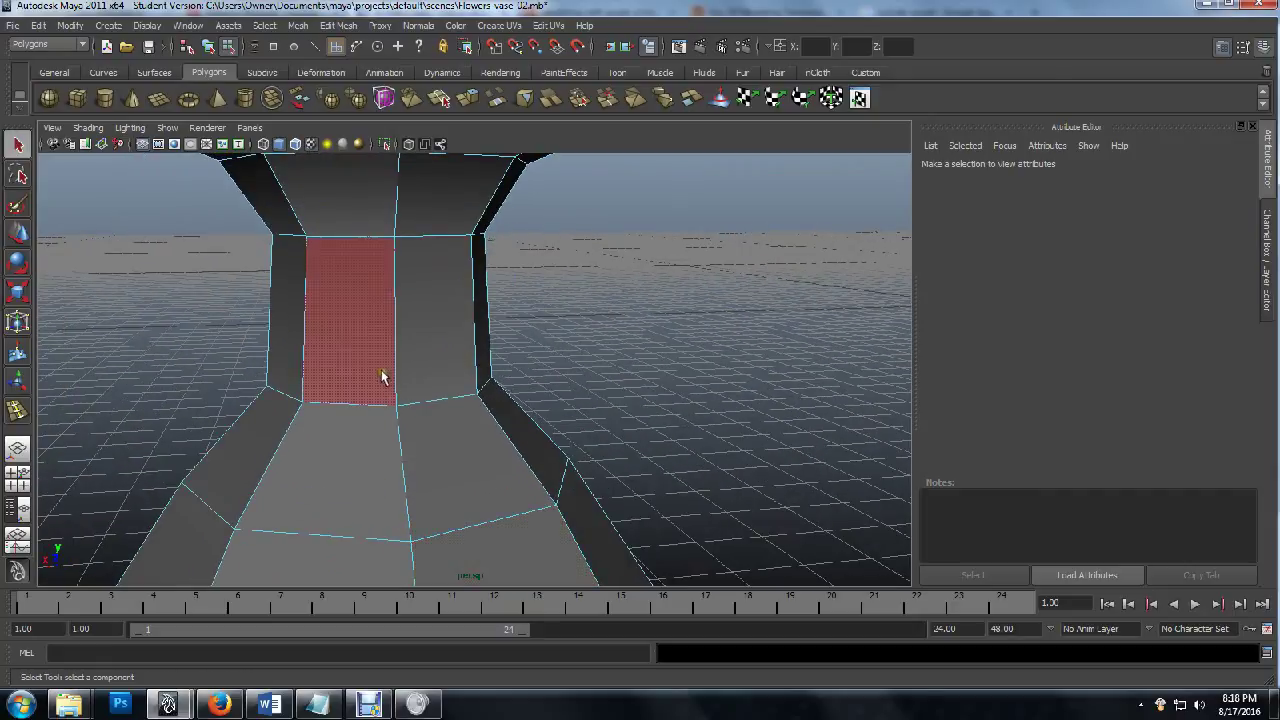
alt+drag(330, 393, 351, 401)
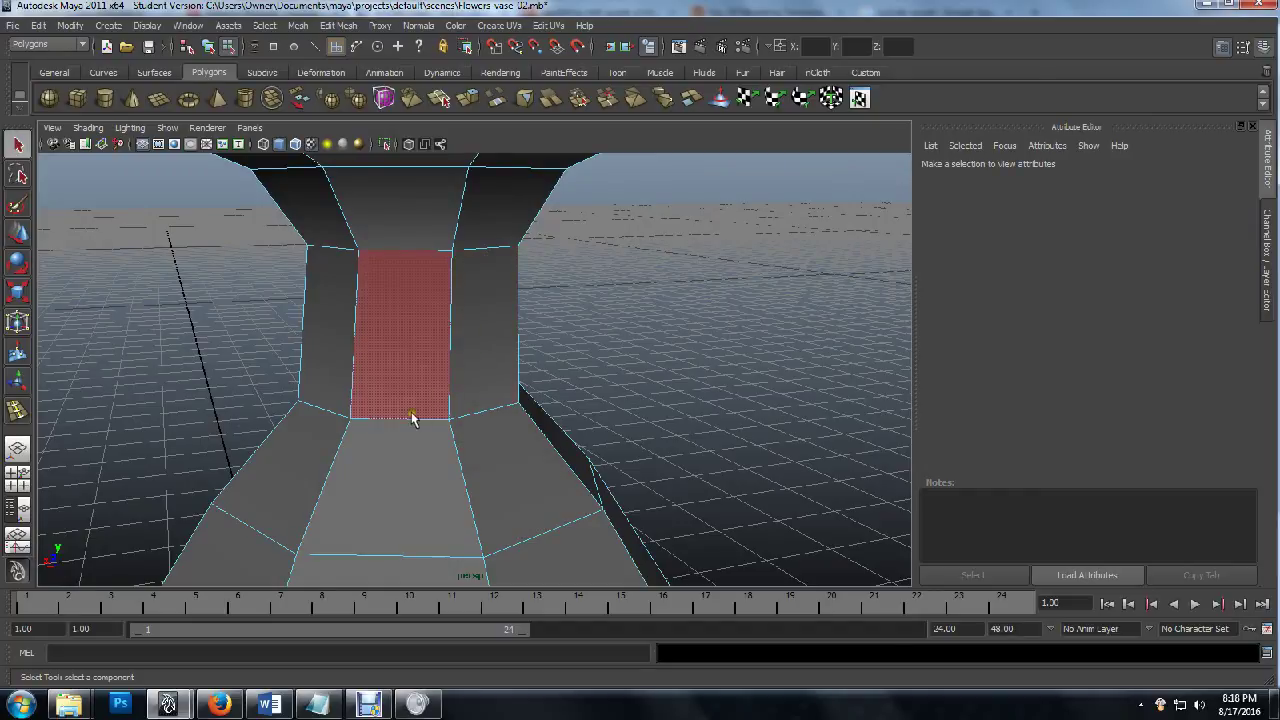
scroll(414, 420, down, 6)
alt+drag(321, 421, 440, 405)
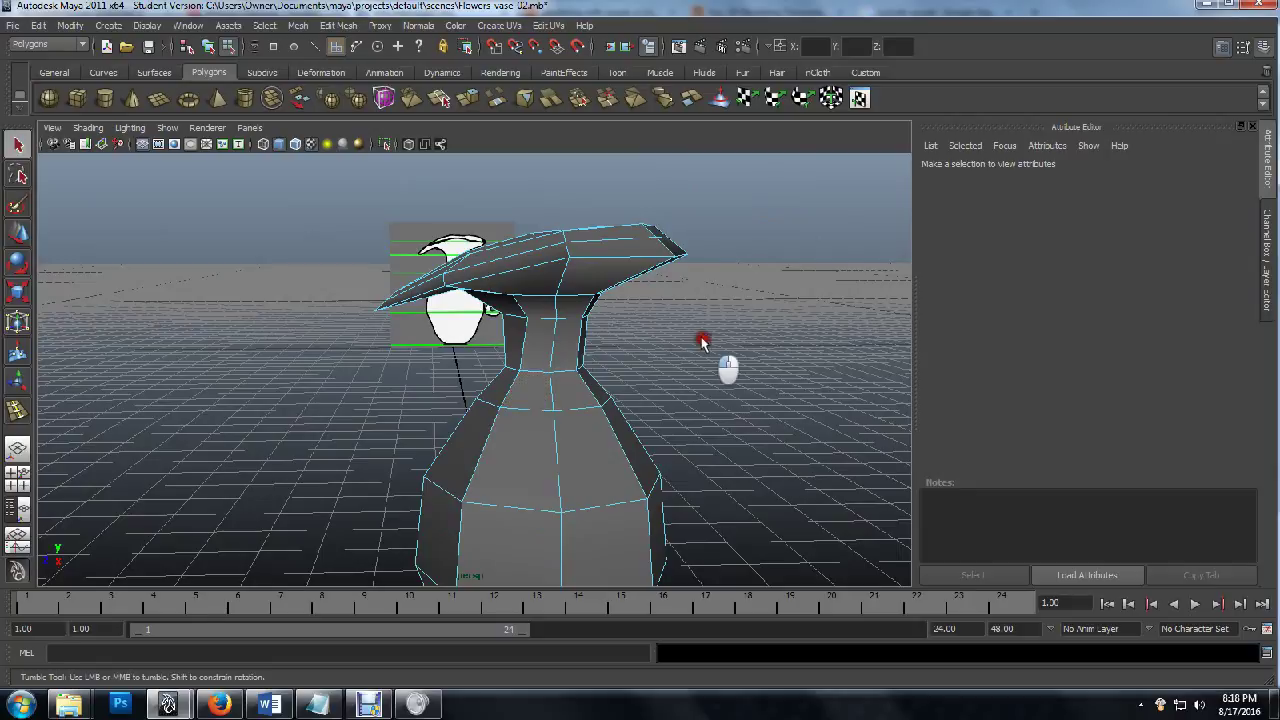
alt+drag(723, 366, 530, 385)
scroll(509, 411, up, 5)
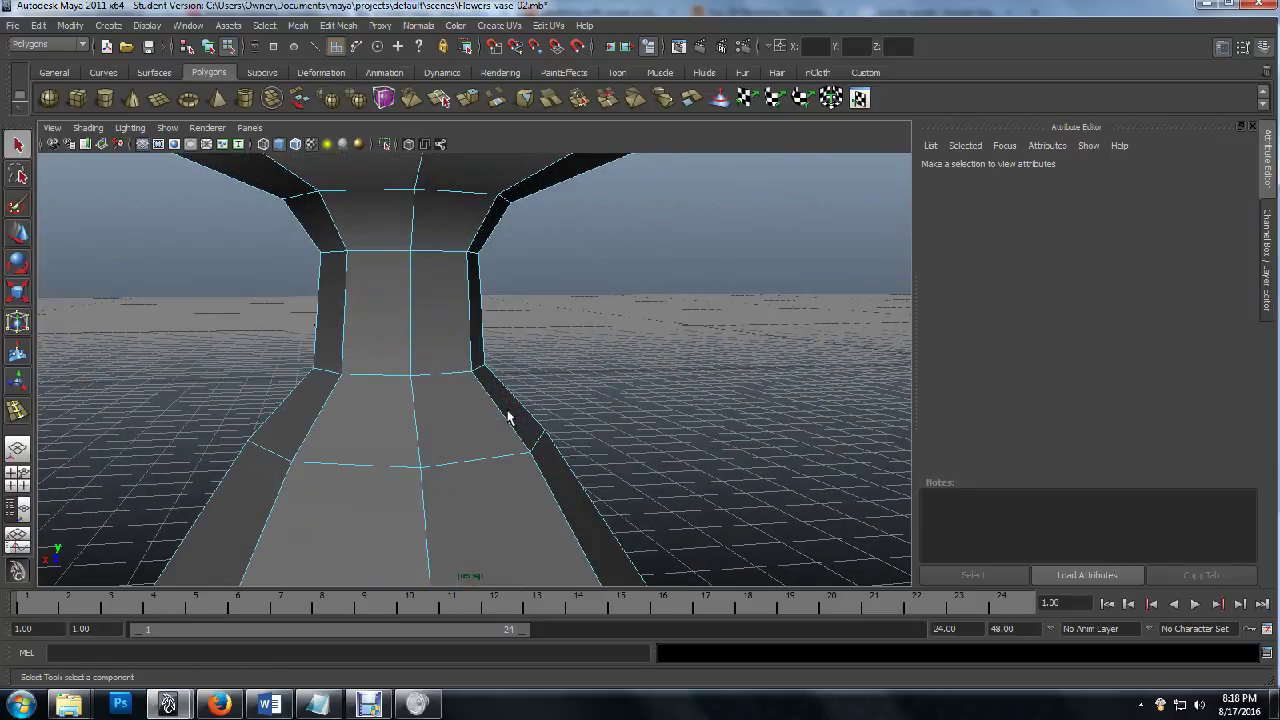
Insert a vertical edge loop through the neck and body, on one side of the centre edge facing the handle.
click(338, 25)
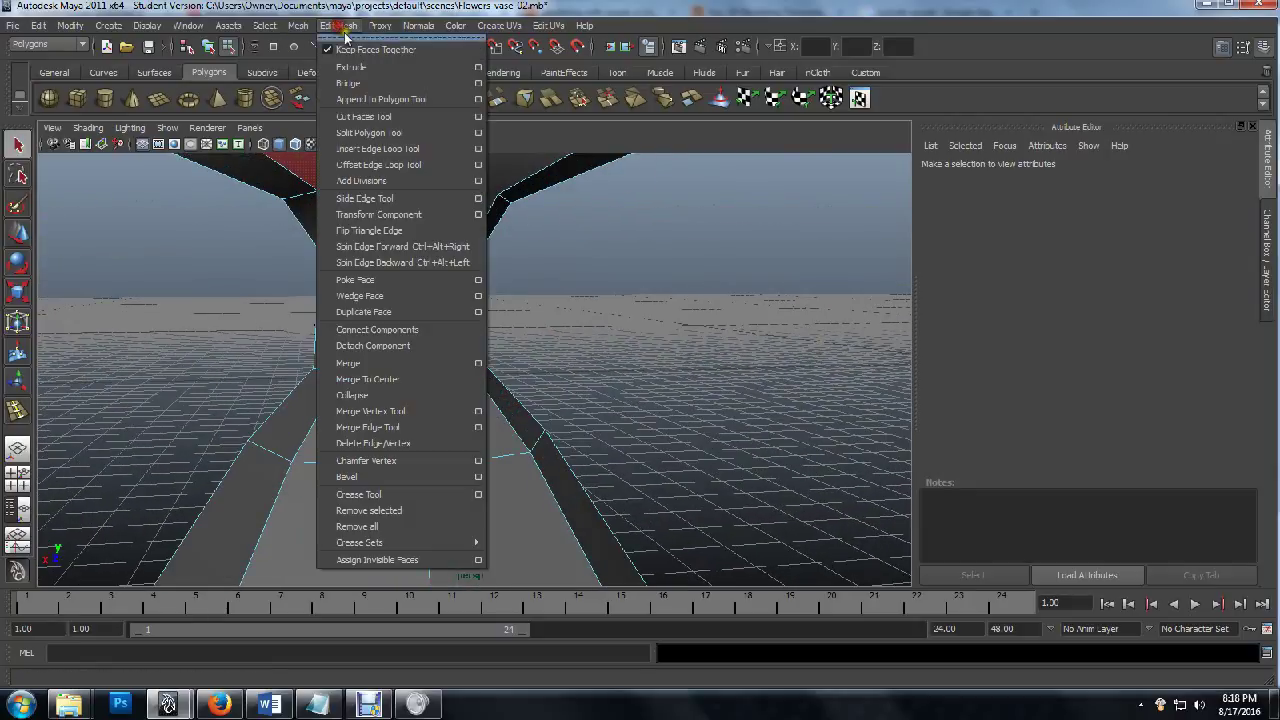
click(402, 150)
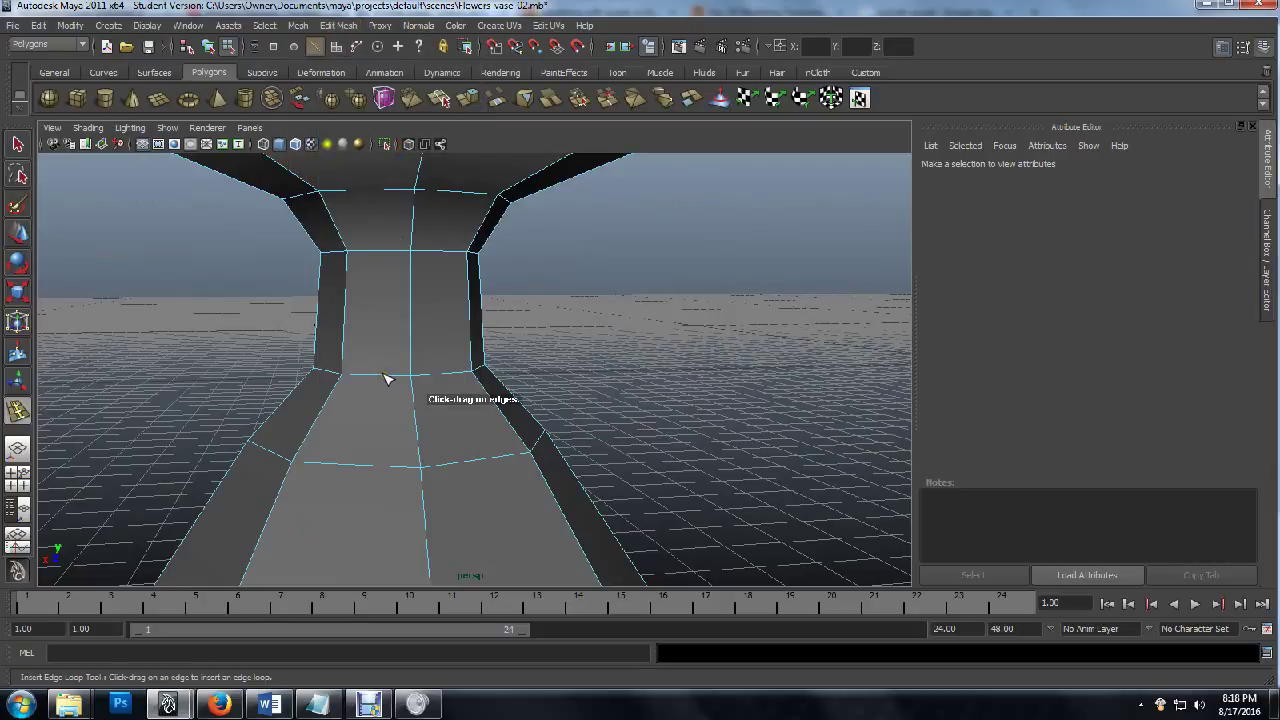
click(386, 376)
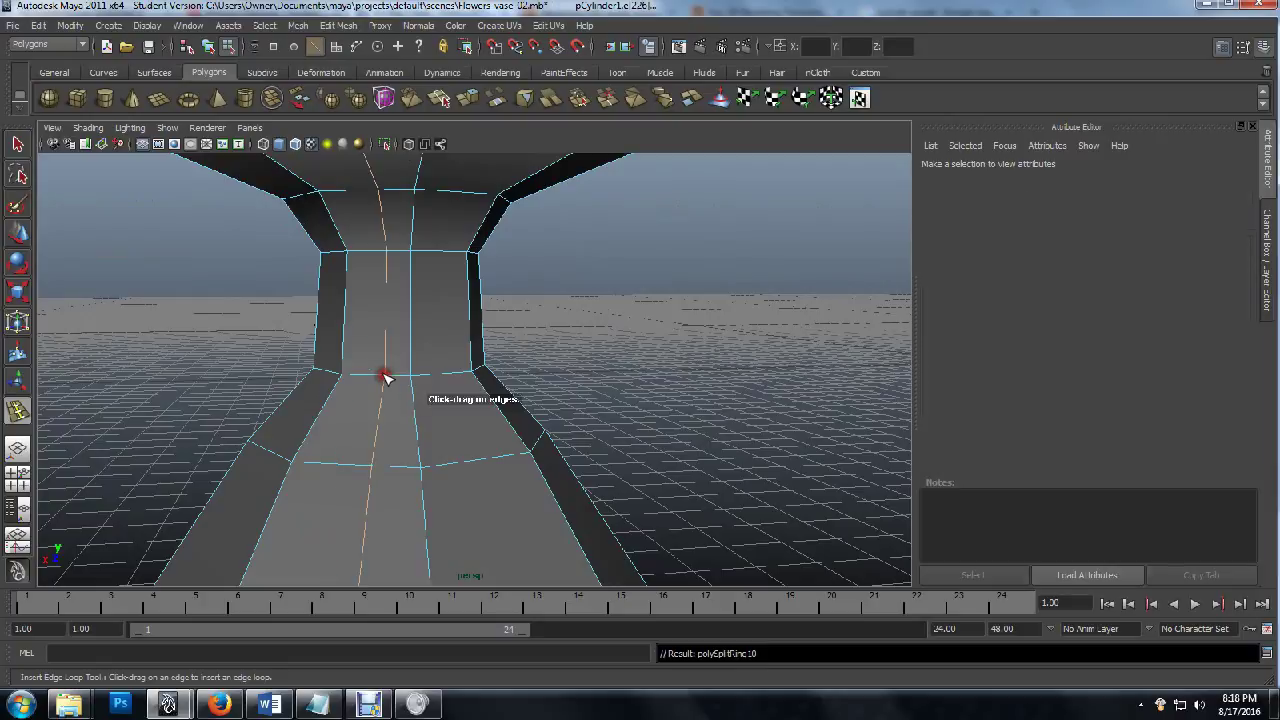
click(438, 376)
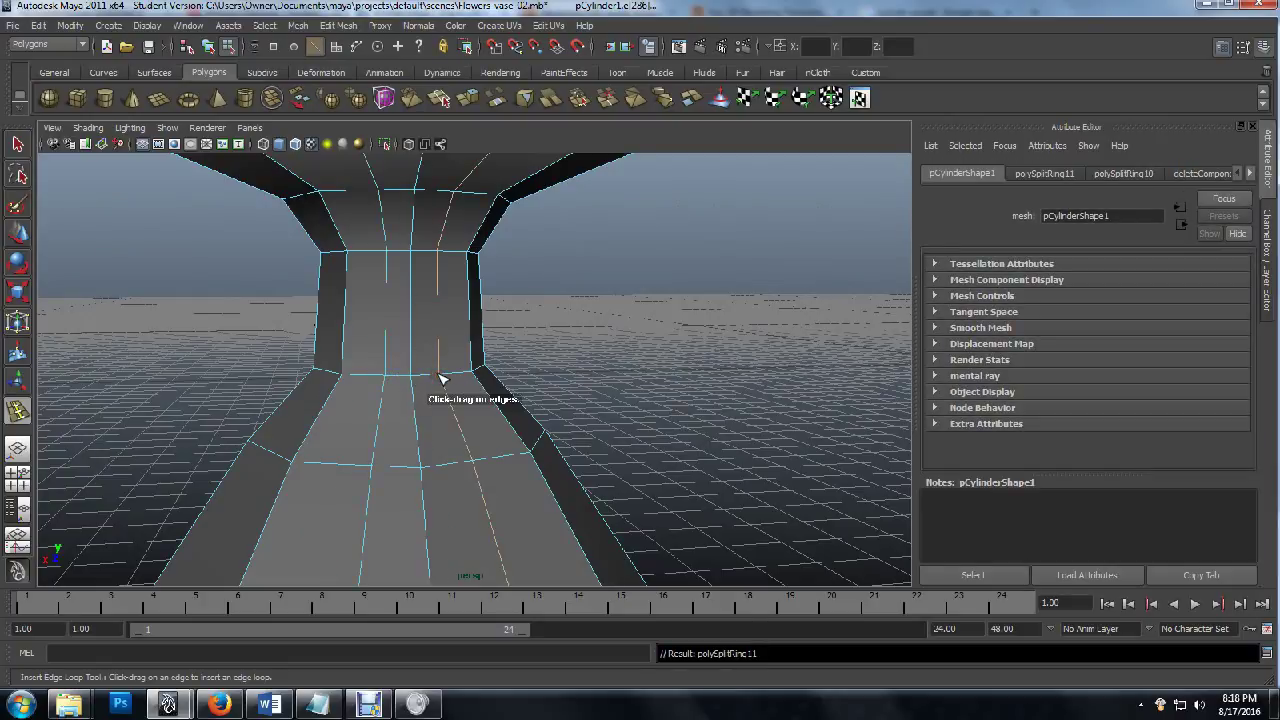
alt+drag(436, 389, 420, 413)
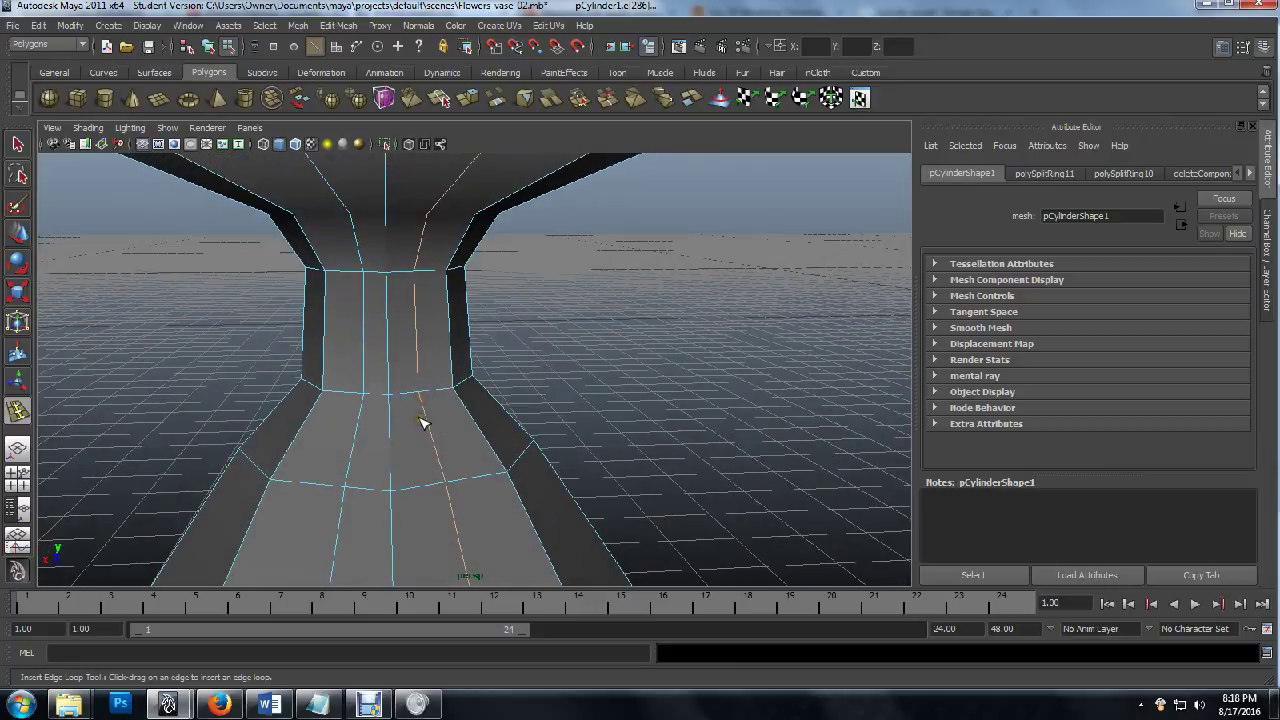
key(ctrl+z)
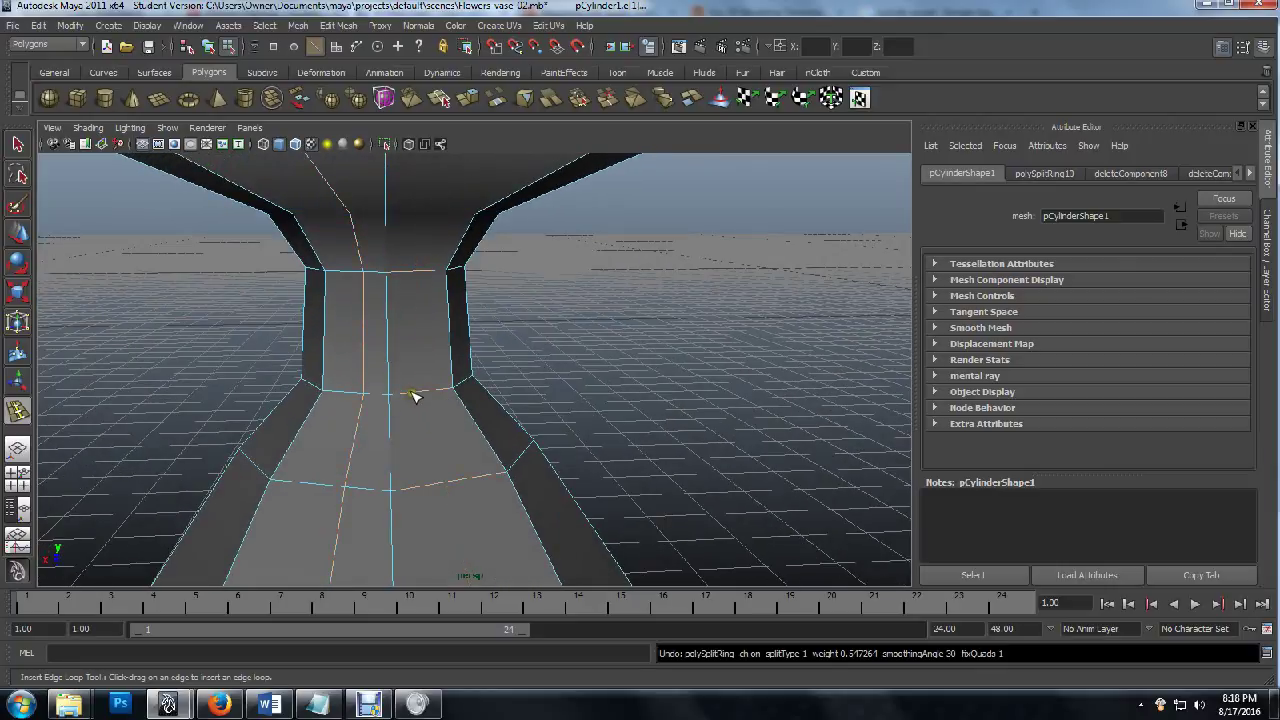
Insert a matching vertical edge loop on the other side of the centre edge and check both loops along the body, underside and mouth.
click(414, 391)
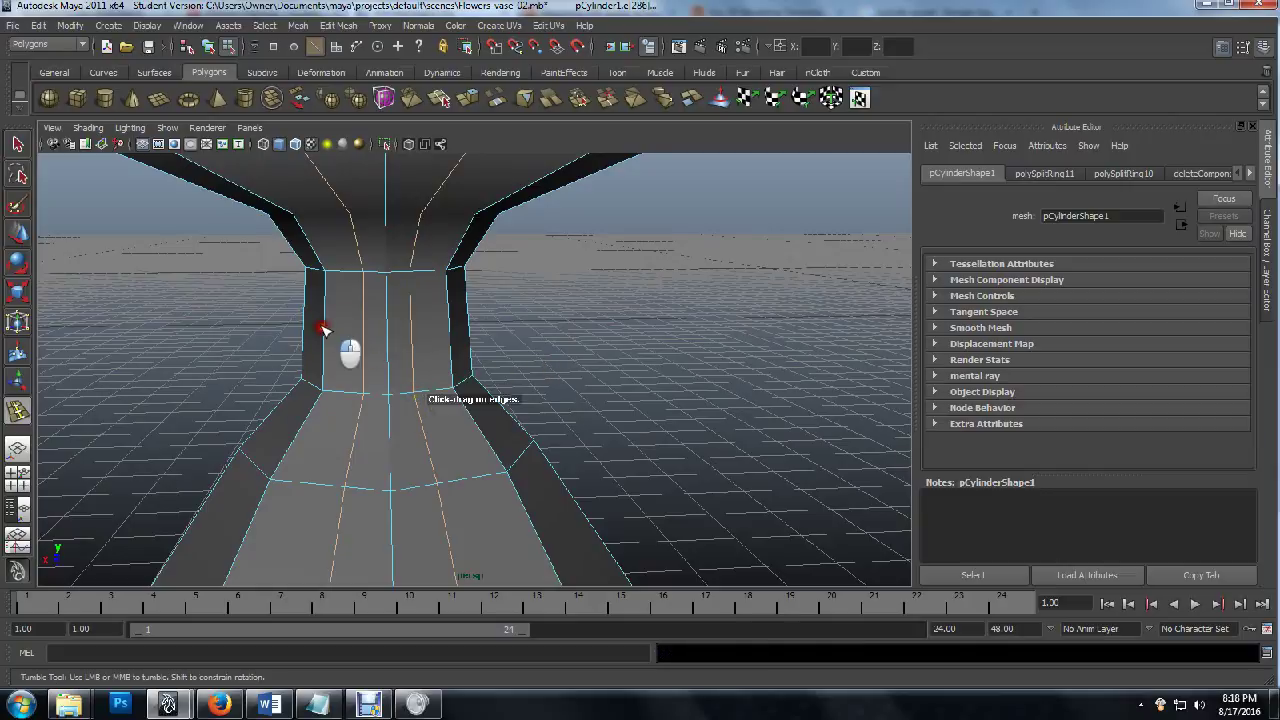
alt+drag(325, 333, 601, 403)
alt+drag(596, 496, 665, 410)
alt+middle_drag(665, 410, 606, 314)
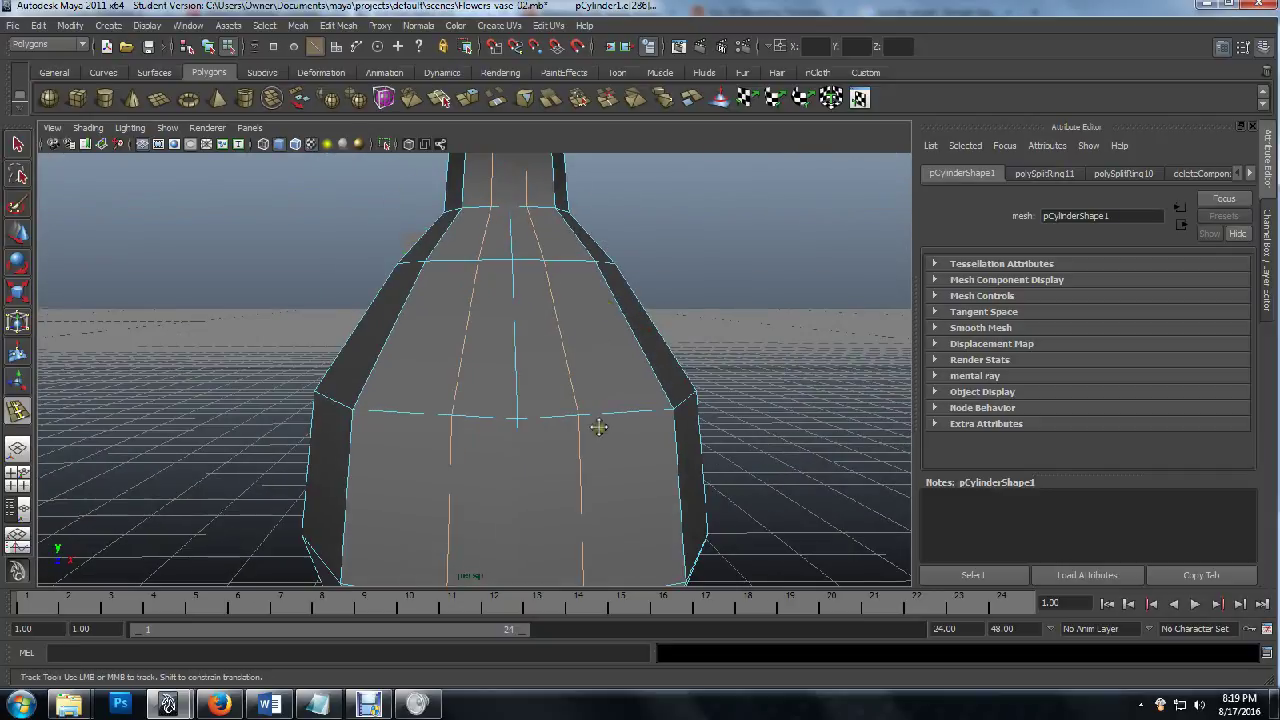
alt+middle_drag(597, 426, 551, 290)
alt+drag(520, 462, 520, 336)
alt+drag(531, 416, 486, 400)
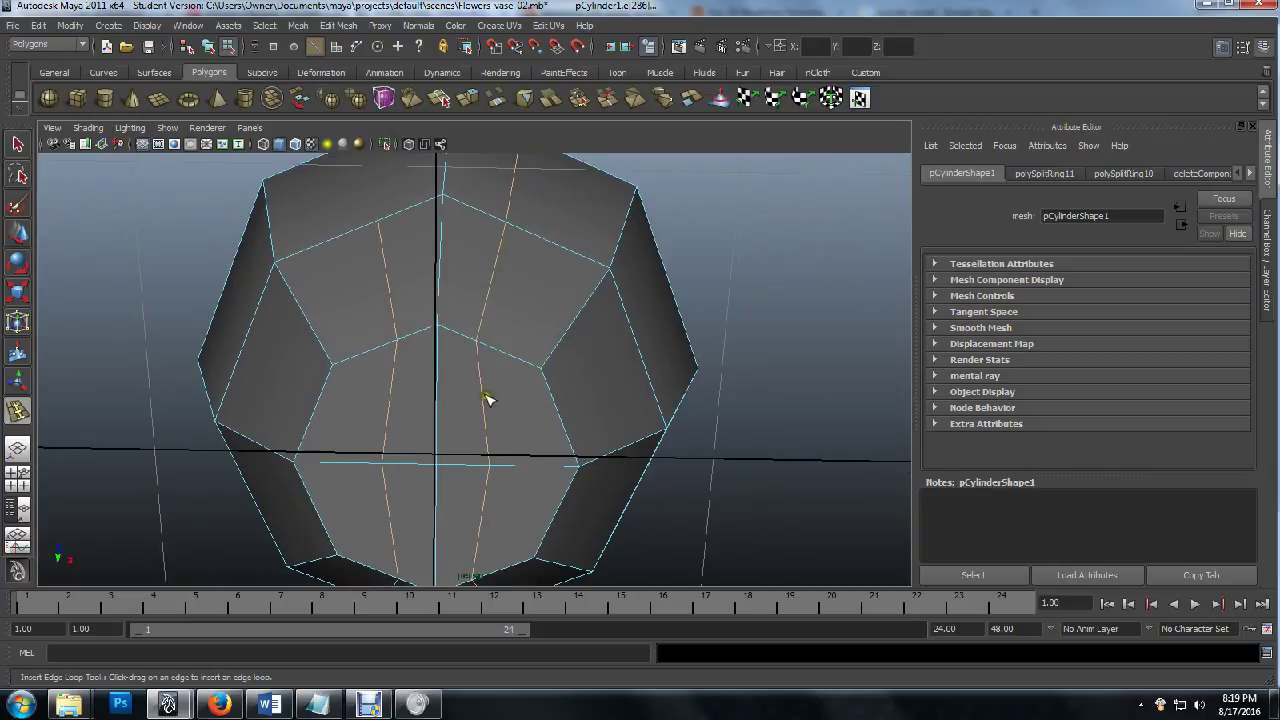
alt+drag(529, 320, 469, 389)
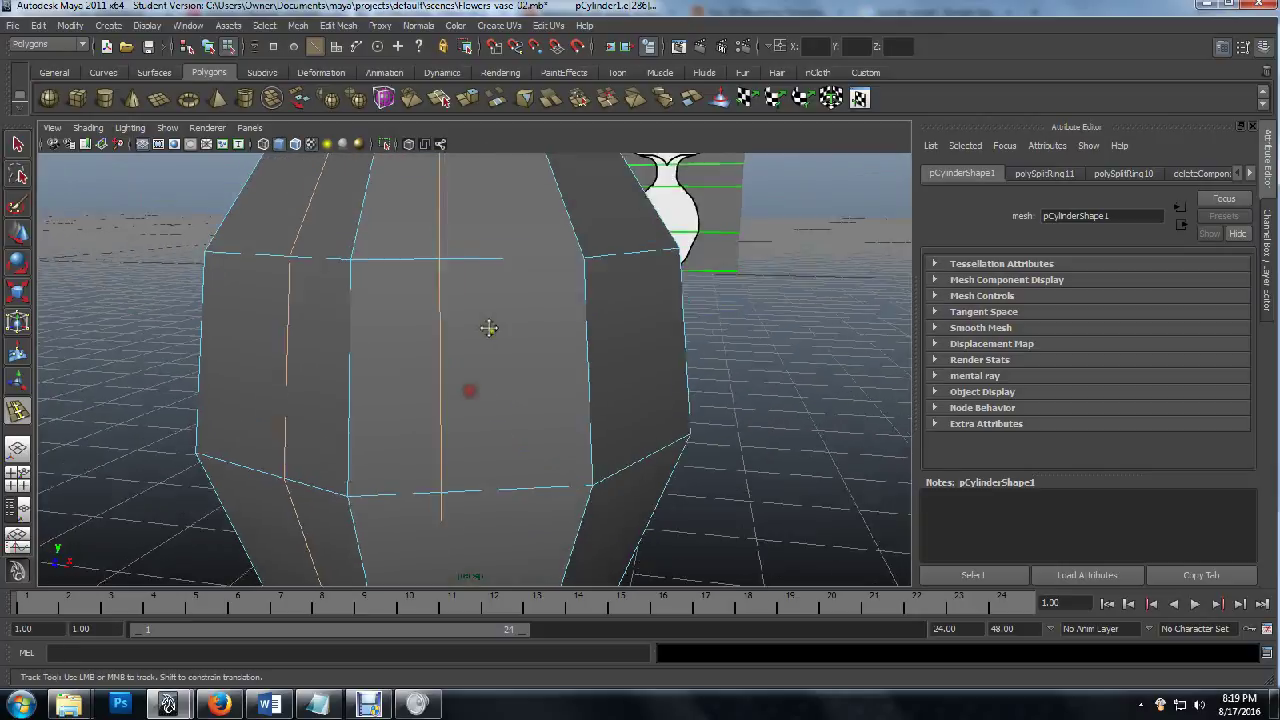
alt+middle_drag(489, 326, 434, 406)
alt+middle_drag(425, 310, 408, 402)
alt+drag(409, 401, 280, 363)
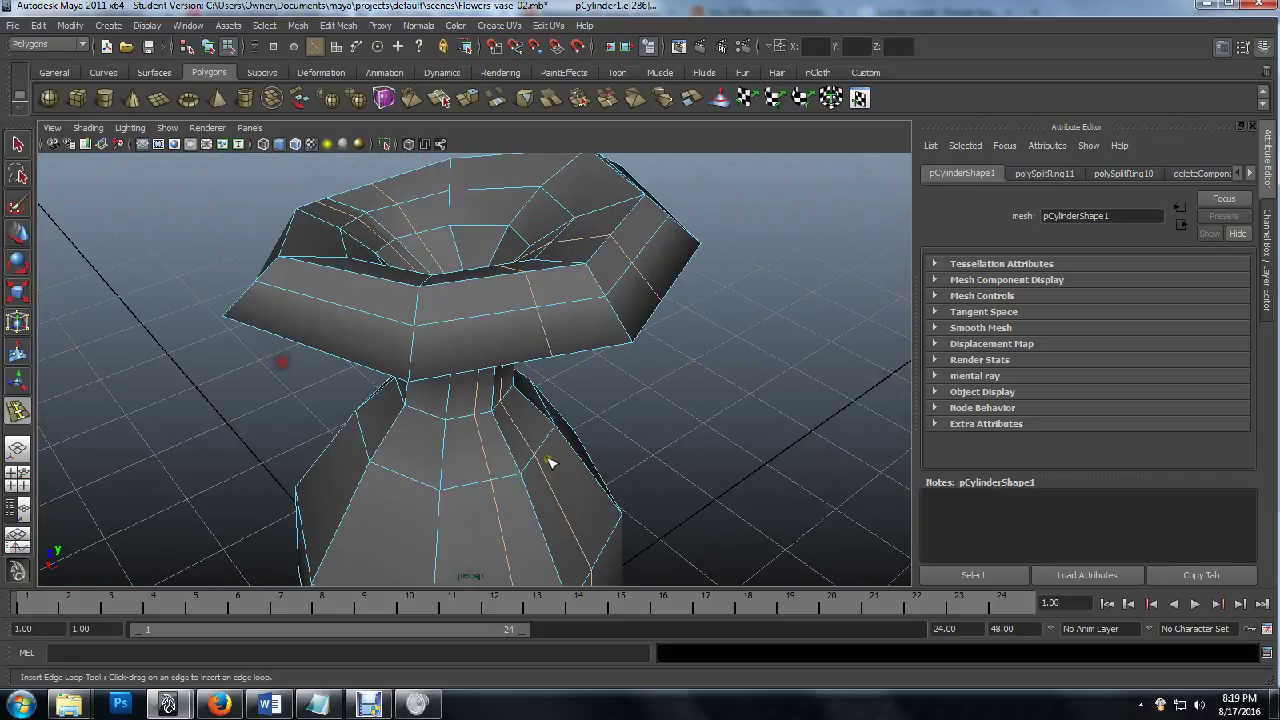
alt+middle_drag(280, 363, 330, 380)
mouse_move(330, 380)
alt+mouse_down()
mouse_move(363, 383)
mouse_move(352, 377)
alt+mouse_up()
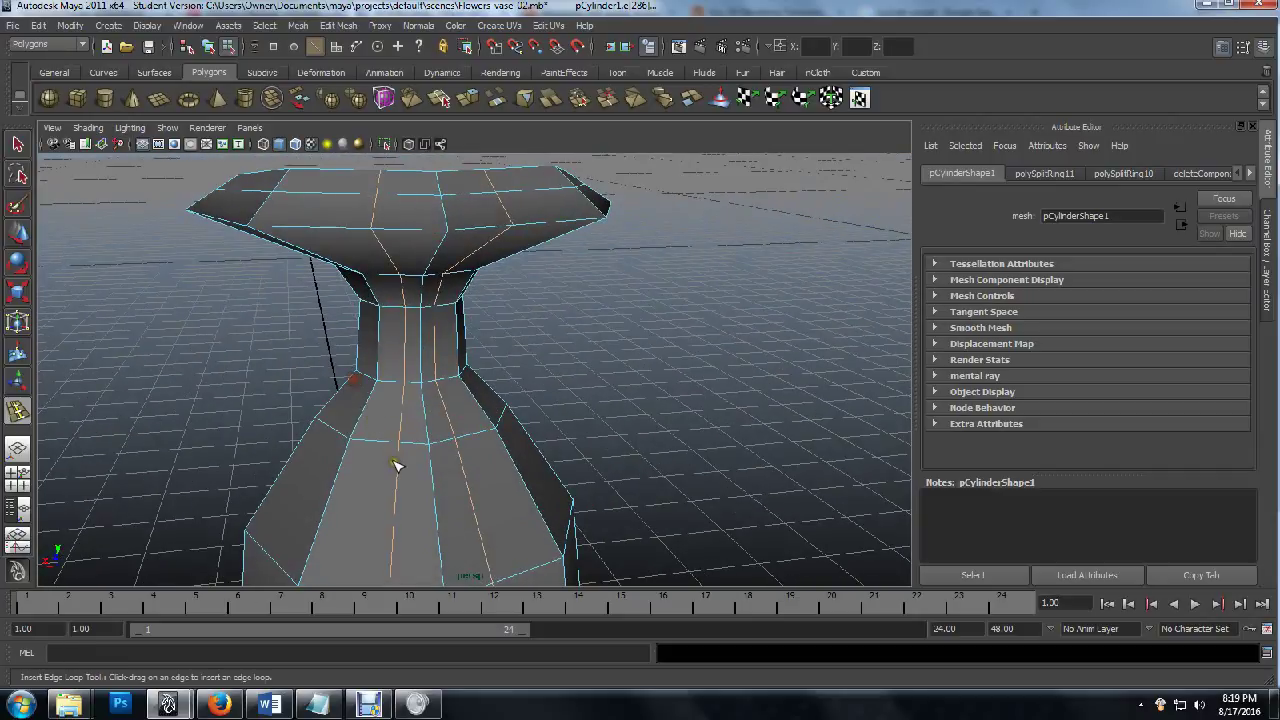
Insert a horizontal edge loop around the lower part of the neck, just above where it meets the shoulder.
alt+middle_drag(397, 466, 397, 374)
scroll(391, 386, up, 4)
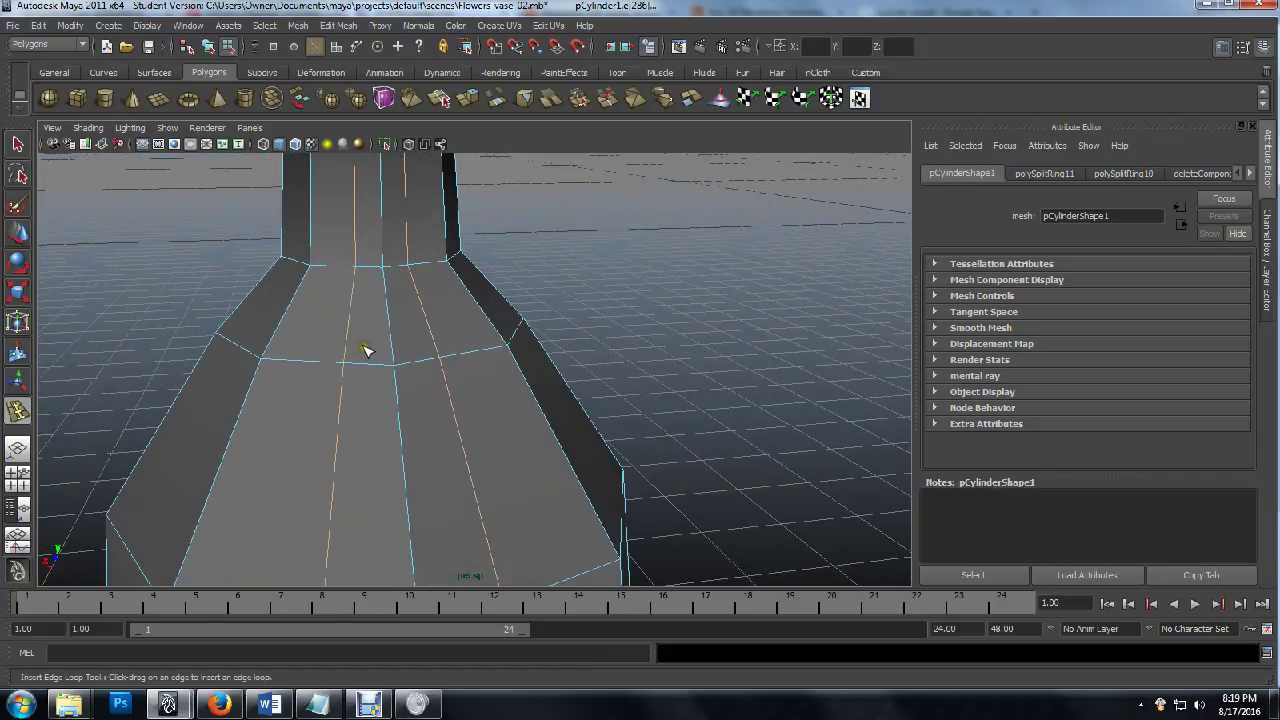
alt+drag(365, 349, 405, 367)
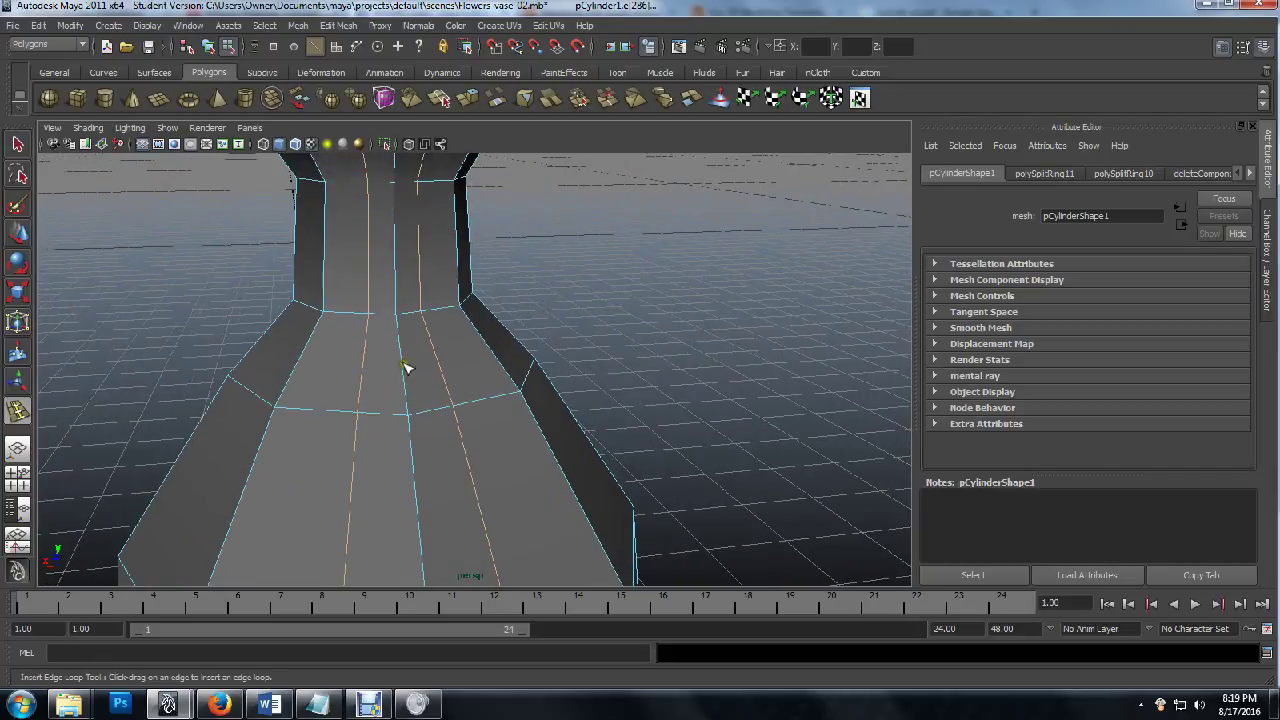
click(368, 282)
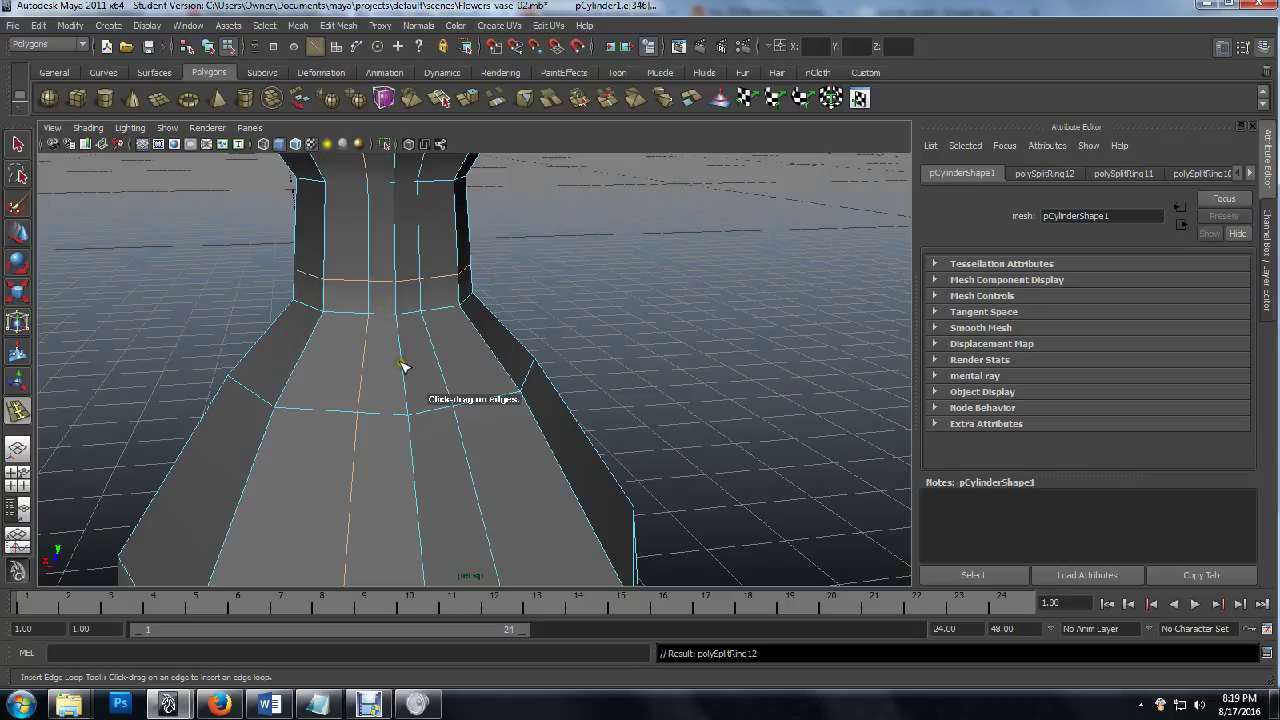
In the side view, insert a horizontal edge loop around the body's widest band, level with the handle's lower attachment in the reference image.
scroll(410, 400, up, 5)
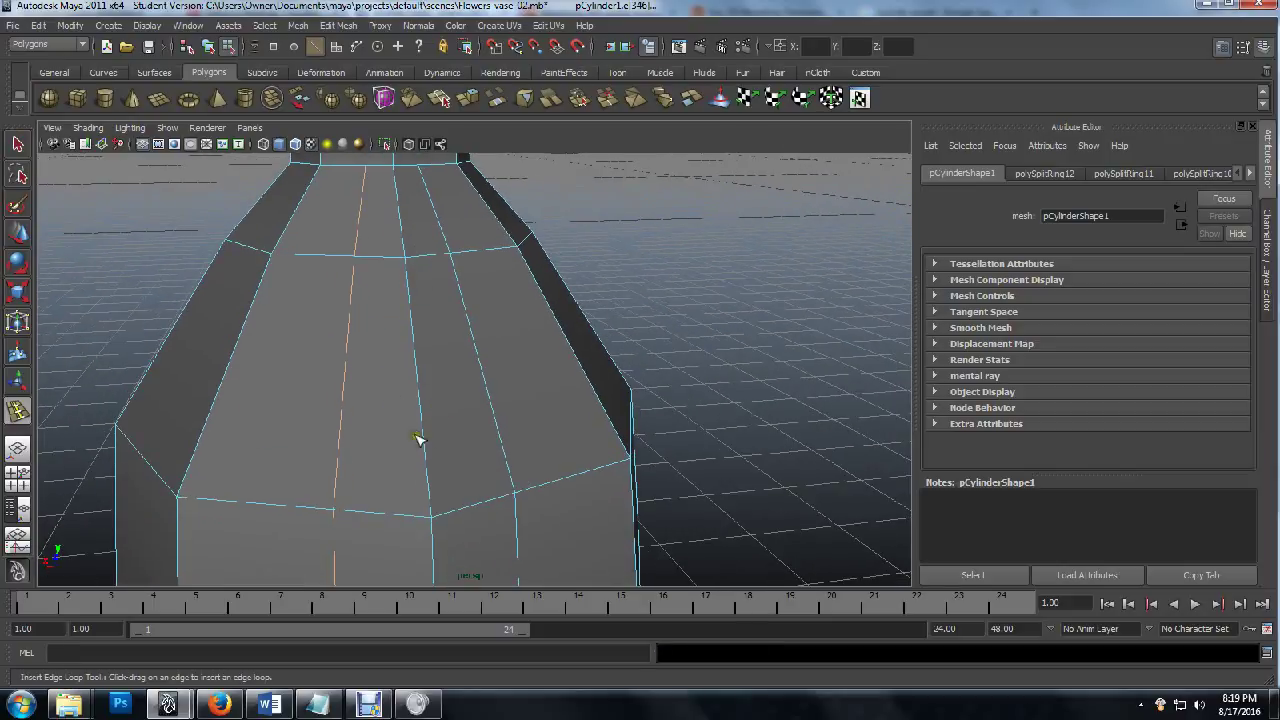
key(space)
key(space)
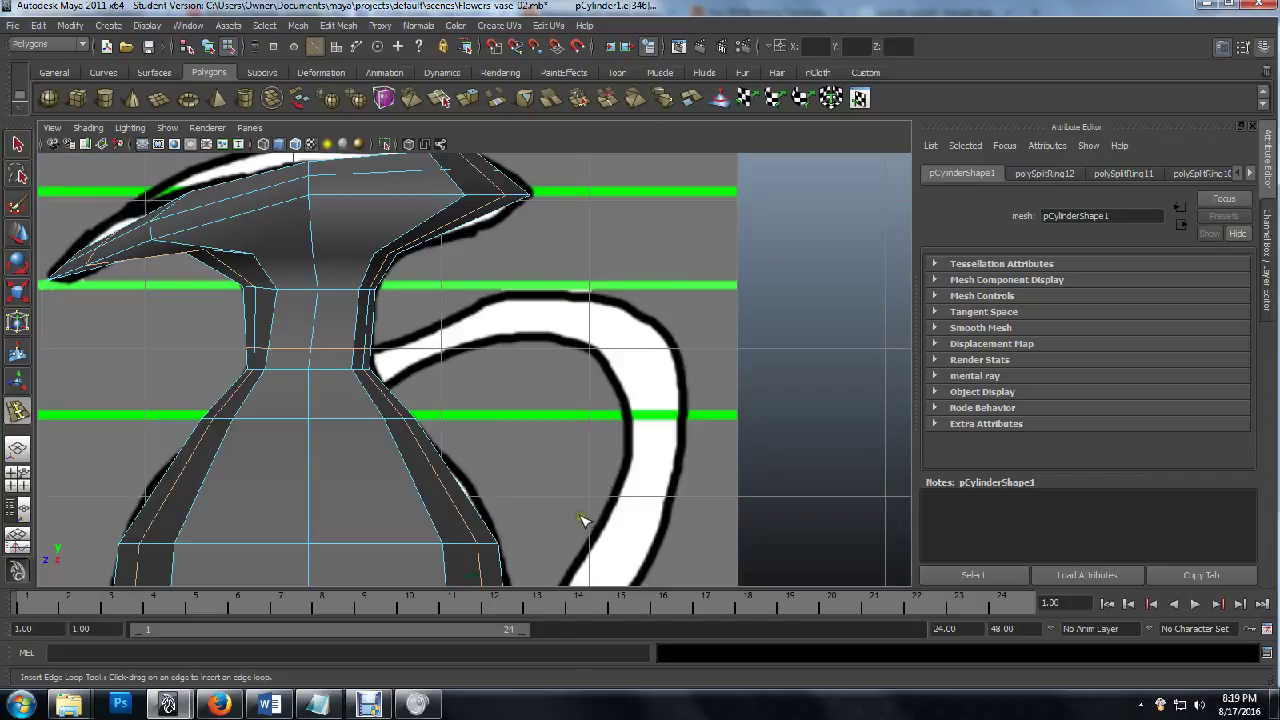
alt+middle_drag(583, 520, 513, 345)
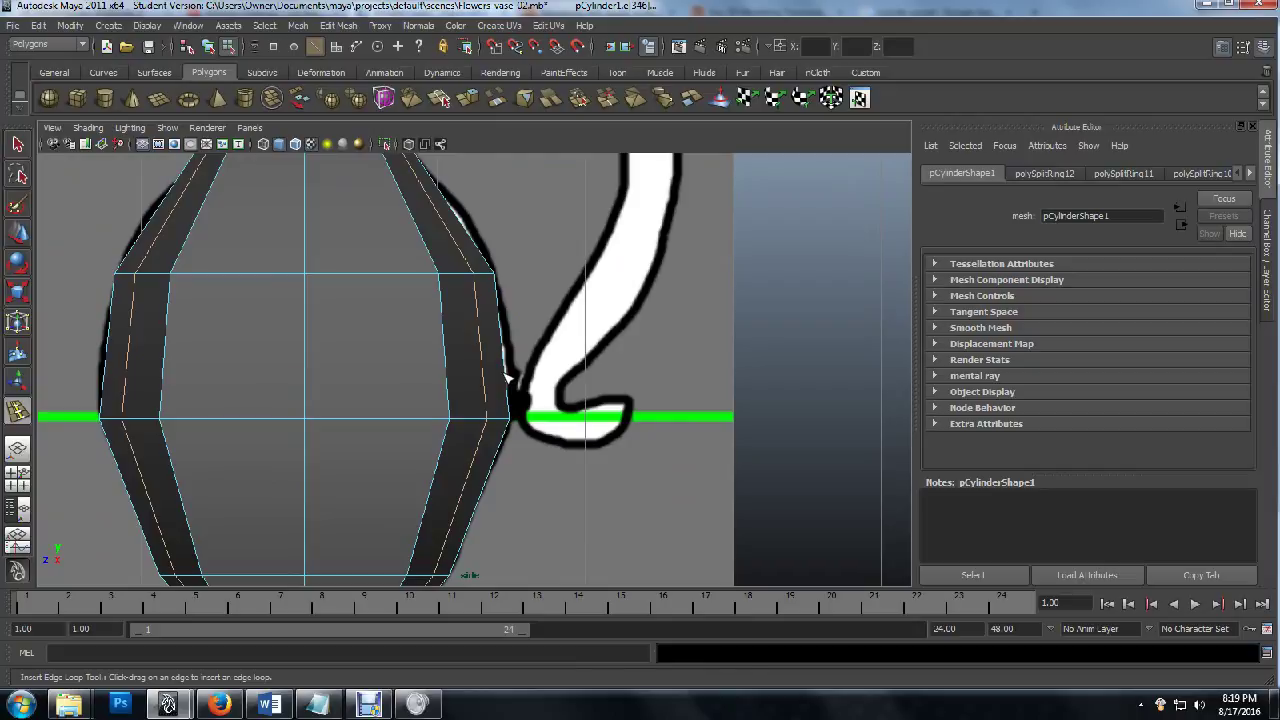
click(506, 375)
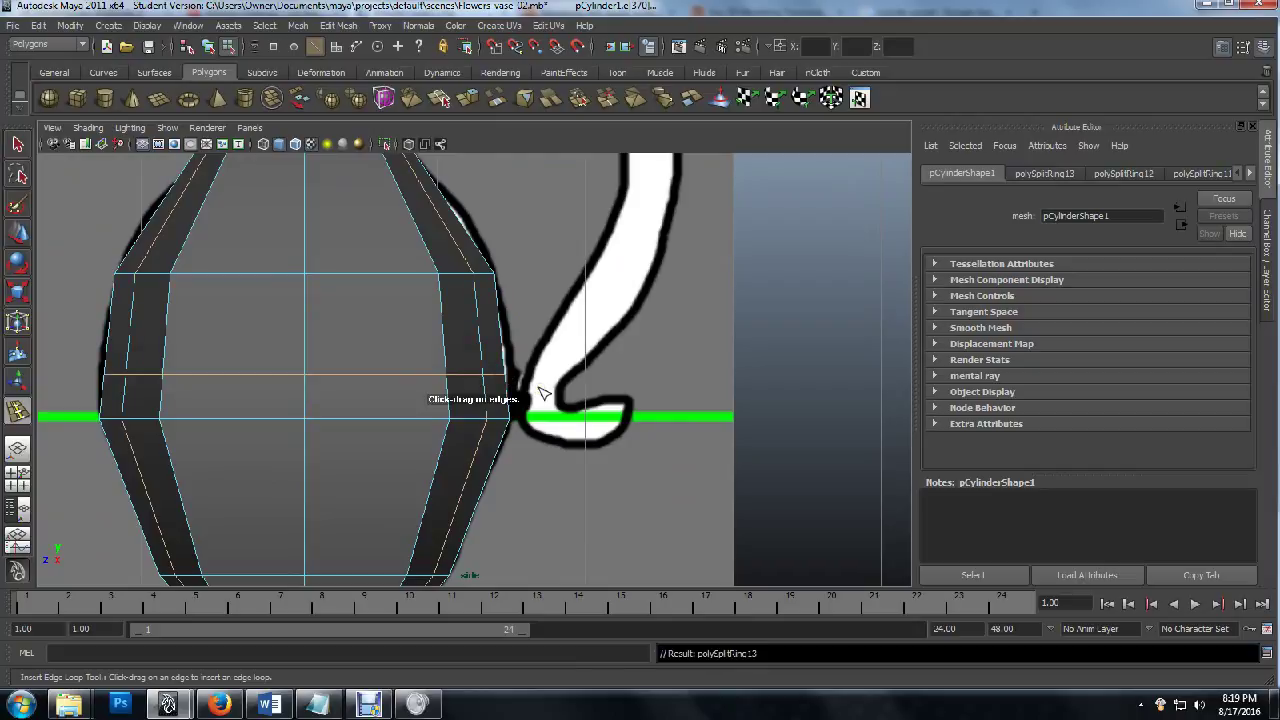
In the perspective view, select the two small faces flanking the centre edge directly below the body's new horizontal edge loop.
key(space)
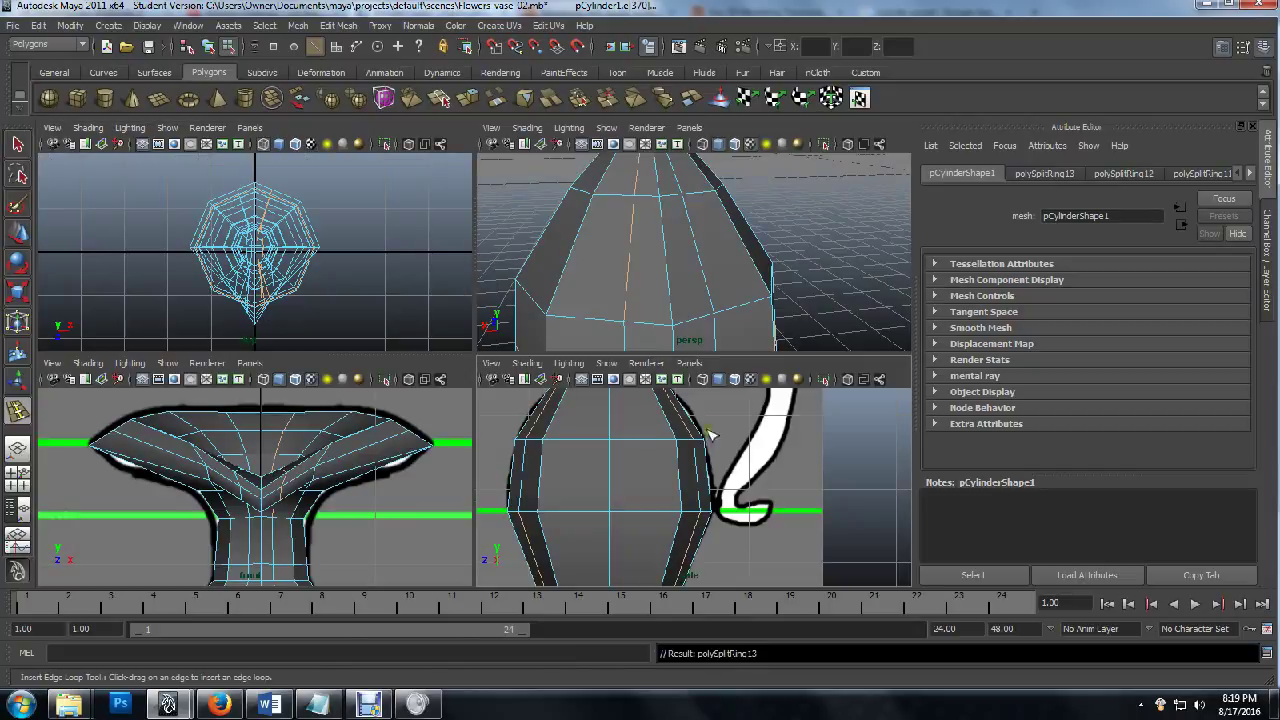
key(space)
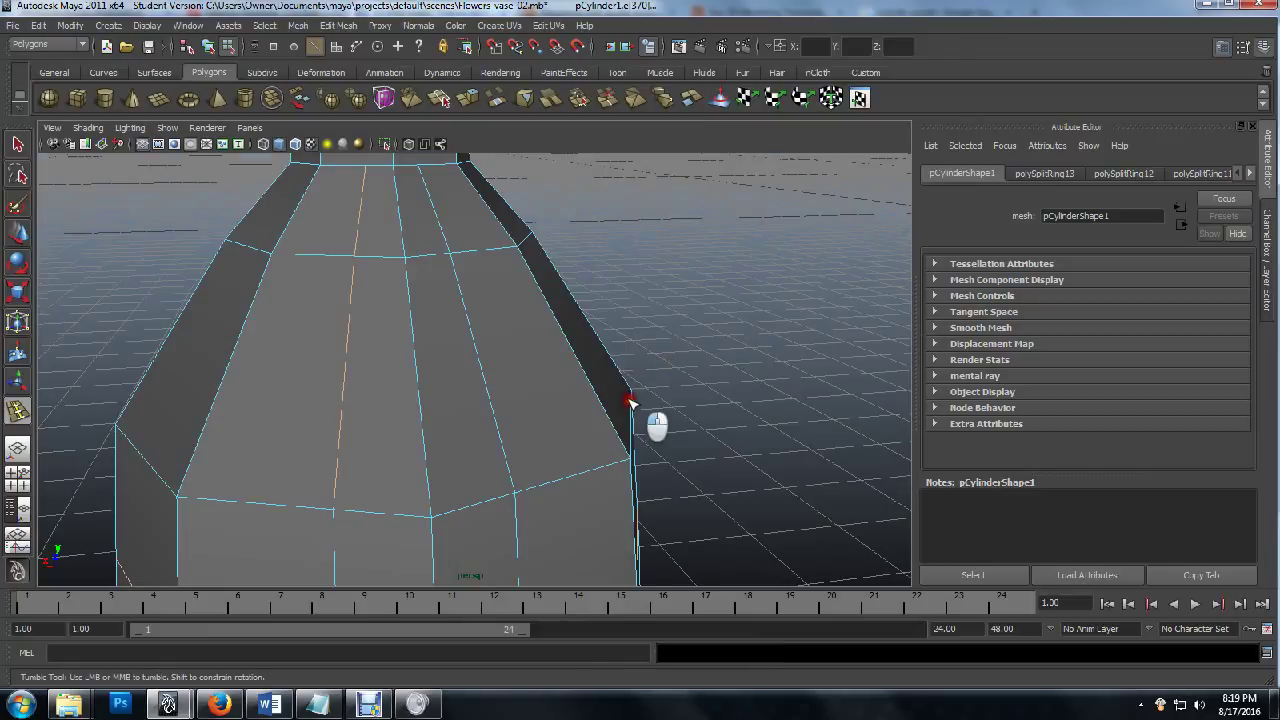
scroll(630, 403, down, 6)
alt+middle_drag(571, 451, 555, 331)
scroll(494, 419, up, 5)
alt+drag(451, 430, 420, 420)
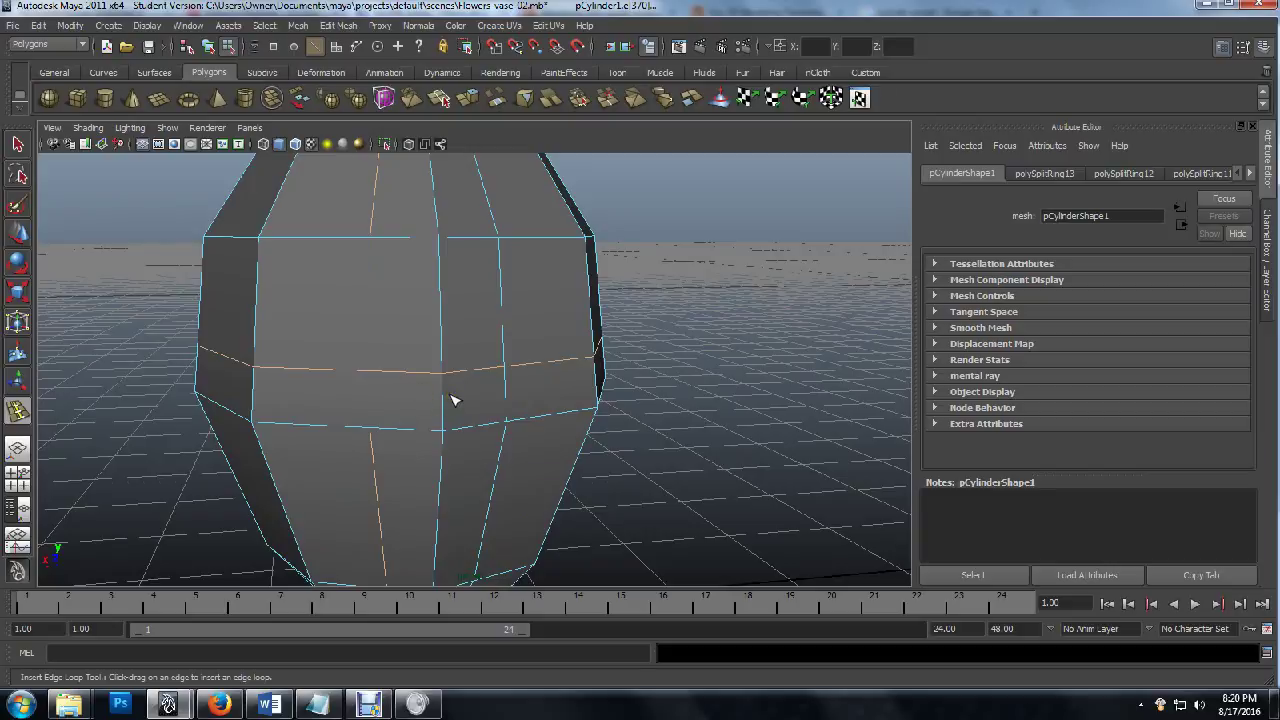
key(F8)
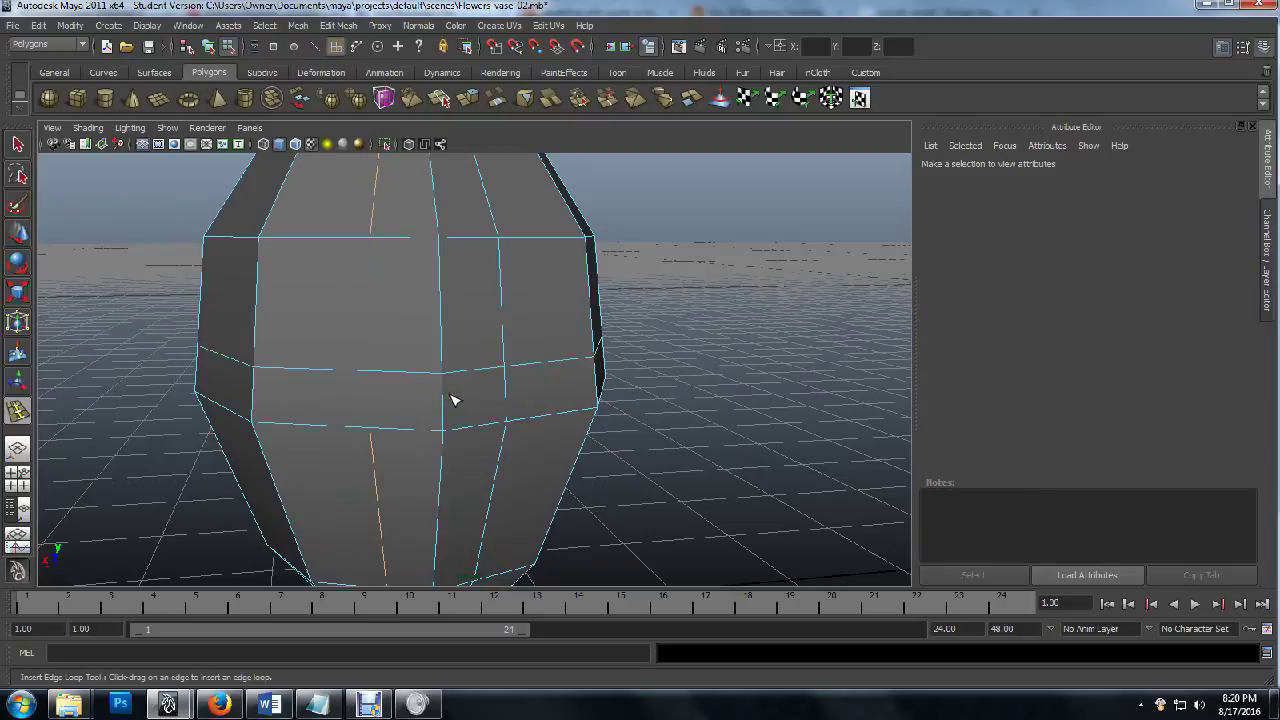
key(q)
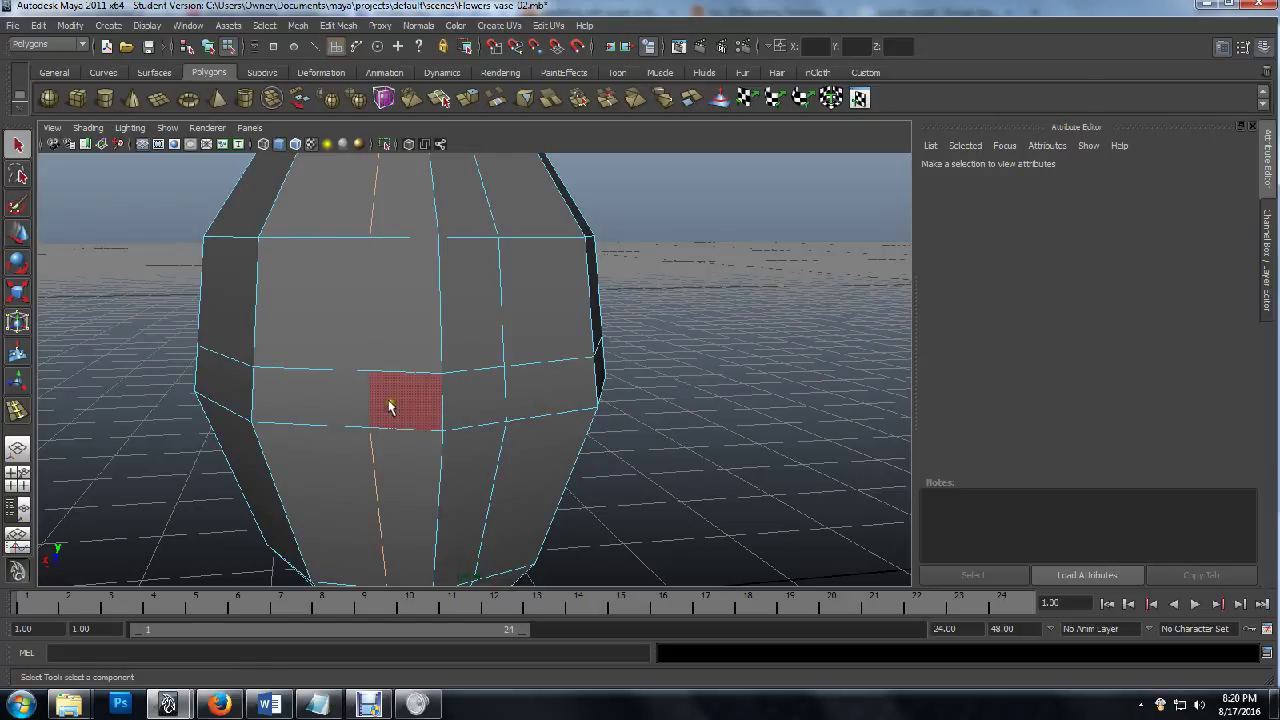
click(410, 408)
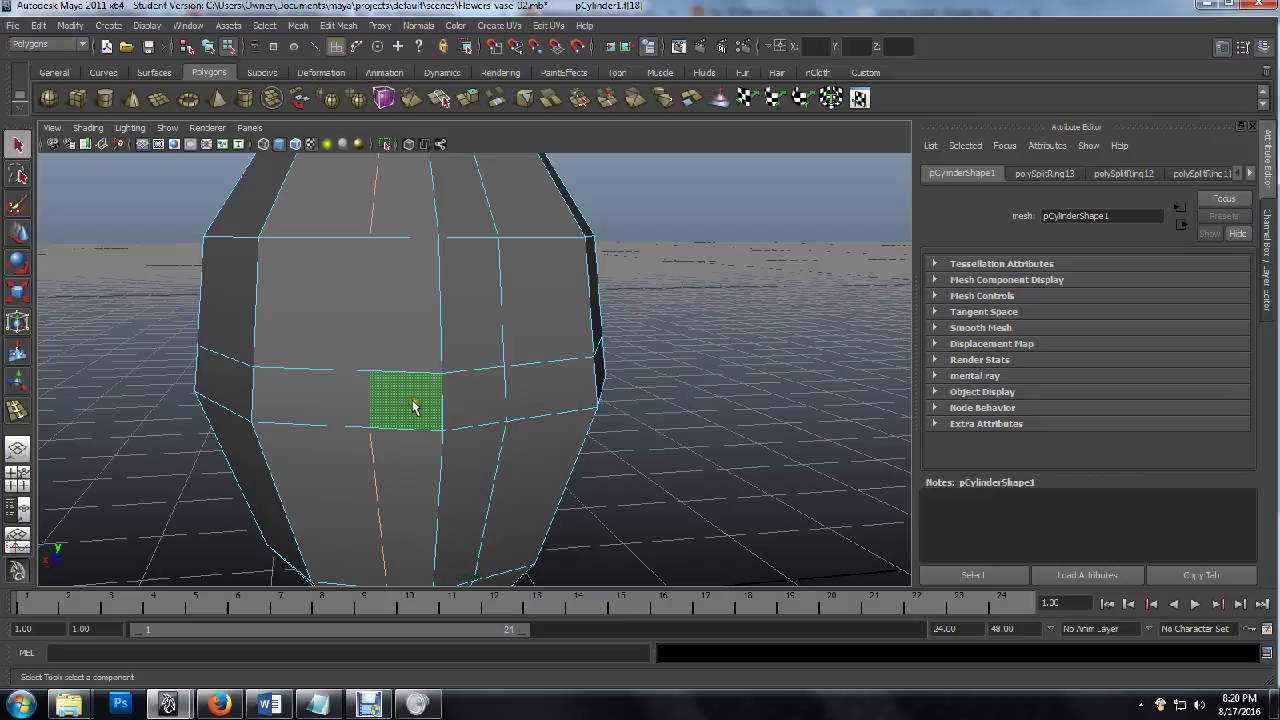
shift+click(471, 397)
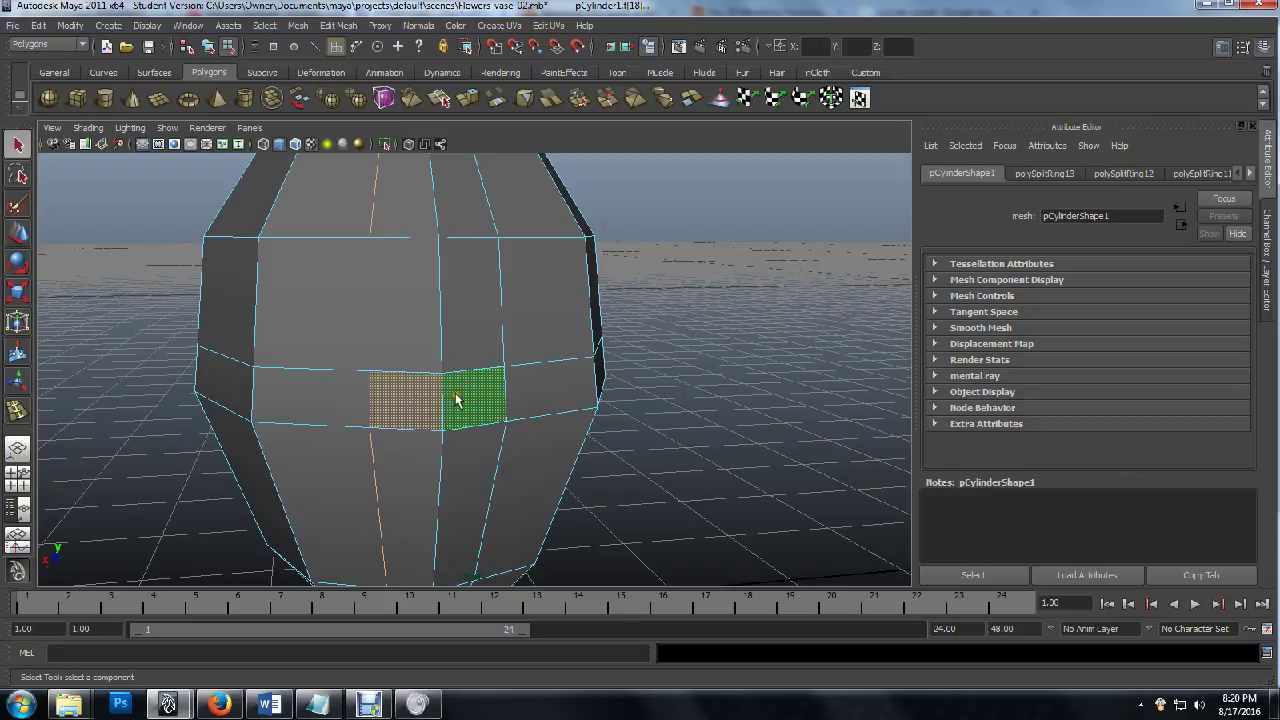
Delete the two selected faces on the body and the two small faces flanking the centre edge at the base of the neck.
key(Delete)
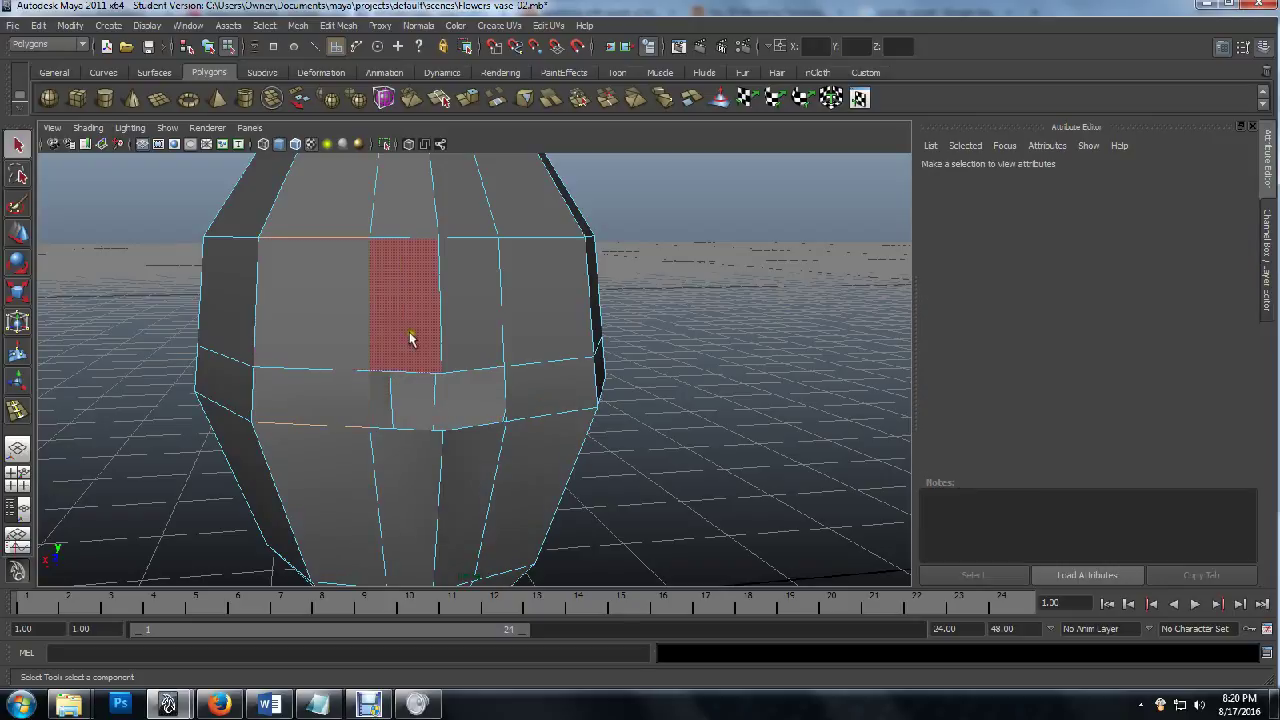
alt+drag(365, 376, 346, 443)
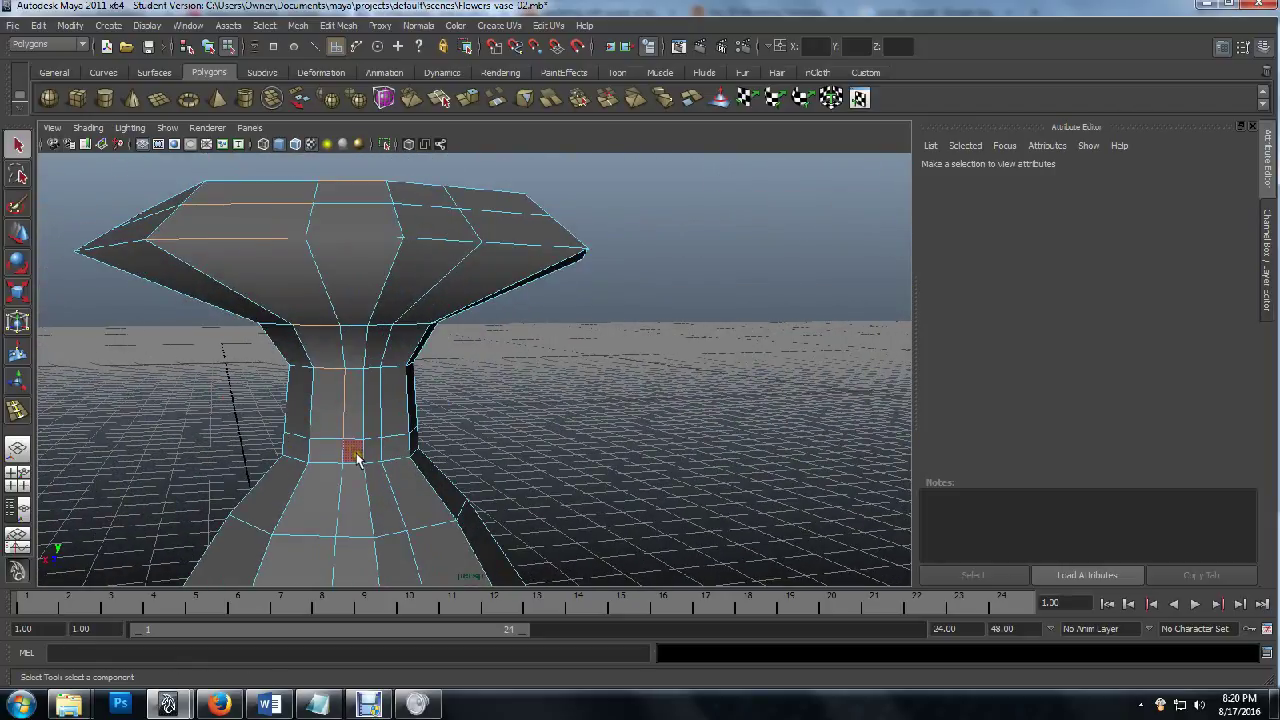
click(352, 451)
shift+click(368, 452)
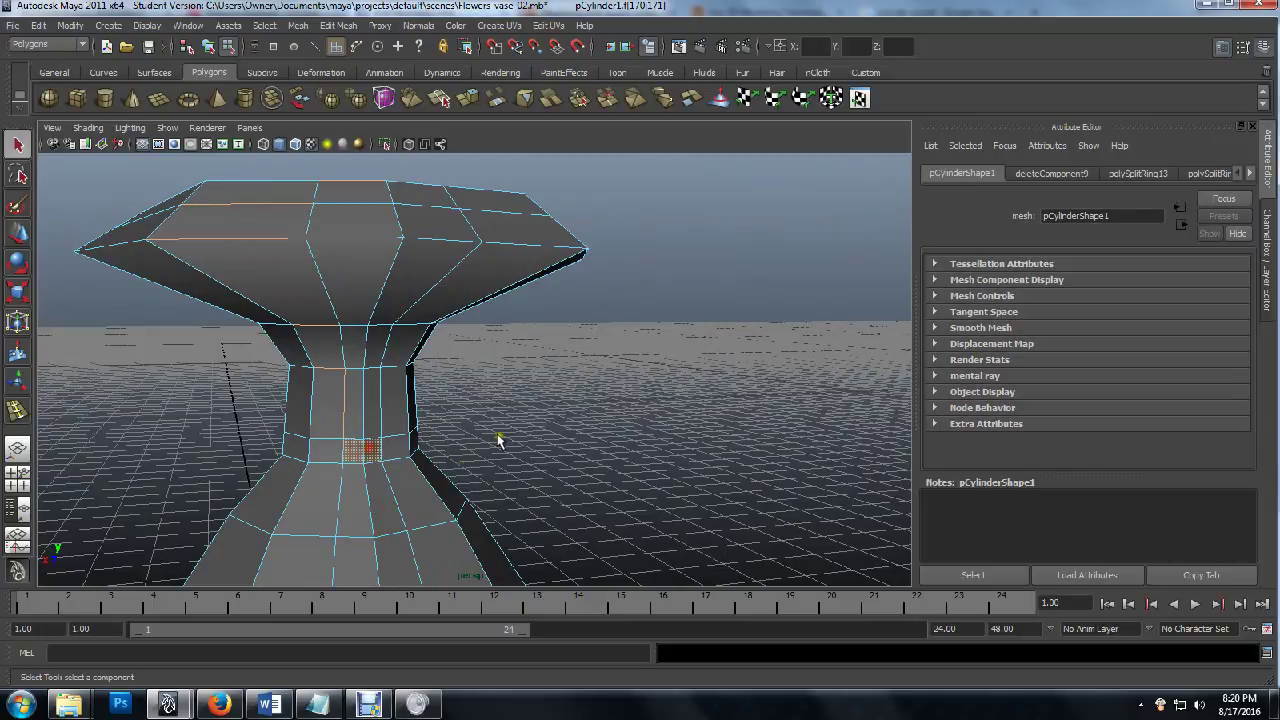
click(498, 438)
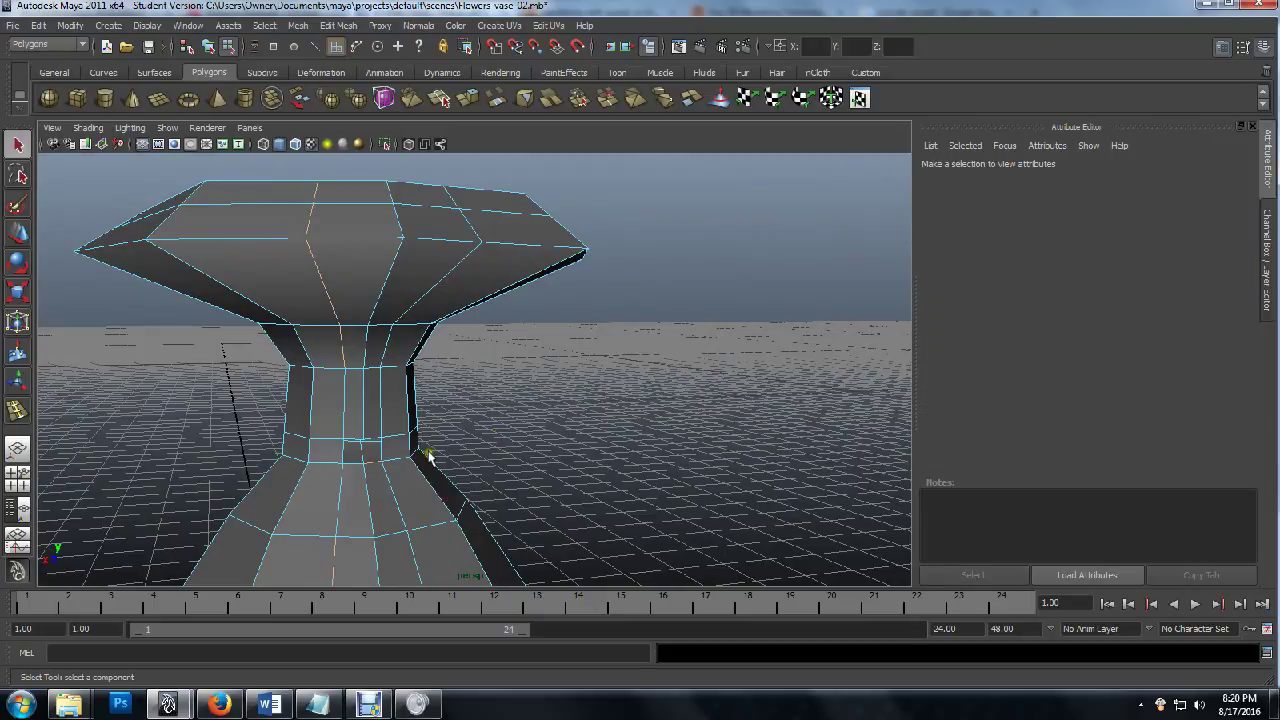
scroll(363, 423, up, 5)
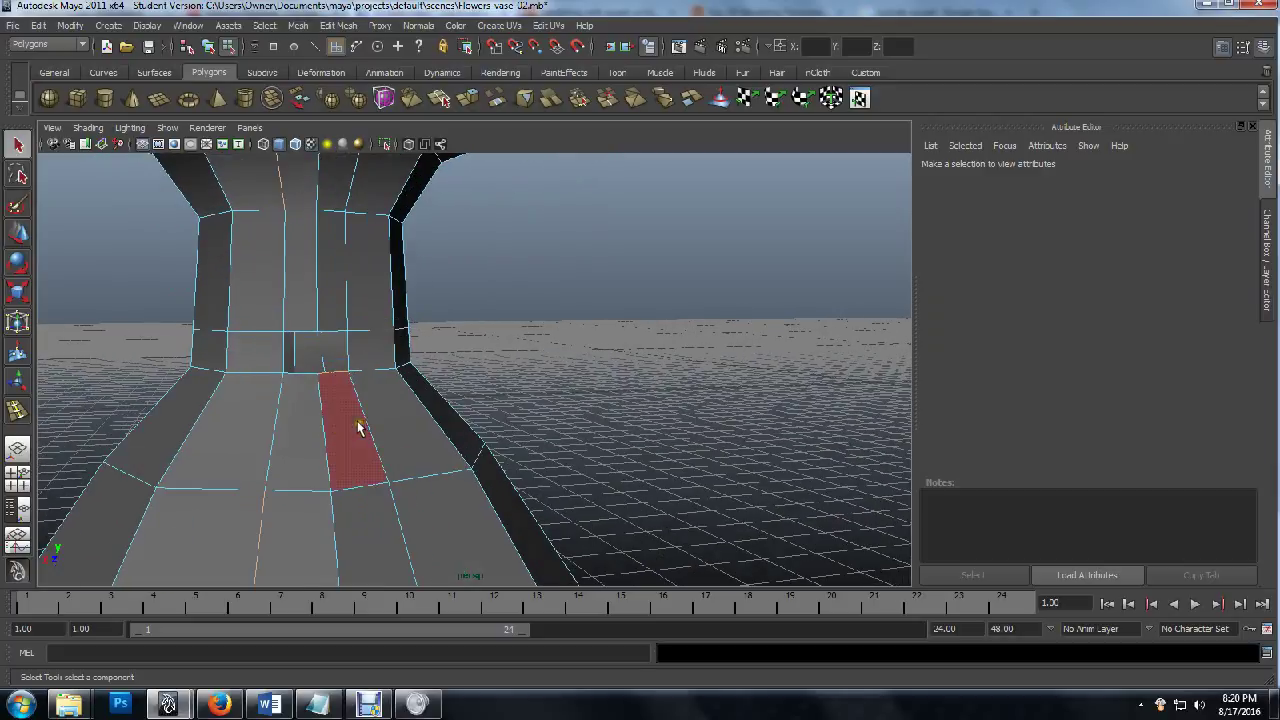
scroll(366, 430, up, 3)
Compare the neck and body openings with the handle's attachment points in the side and perspective views.
key(space)
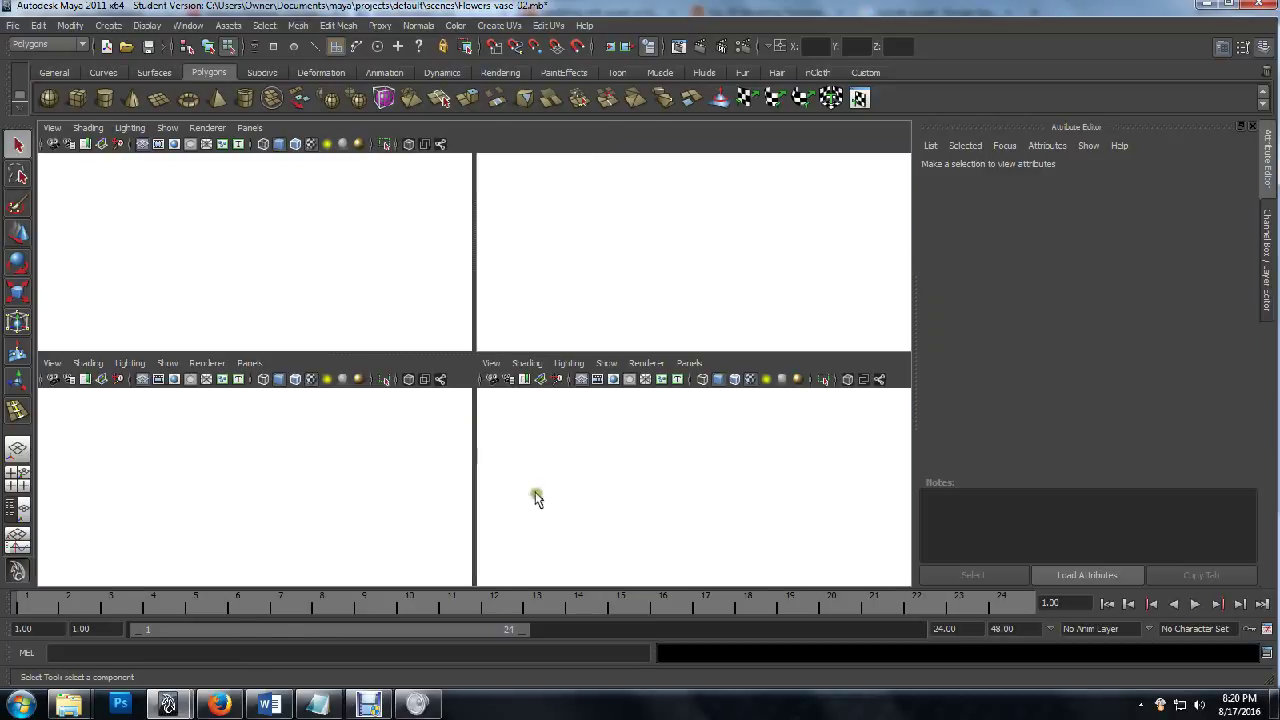
key(space)
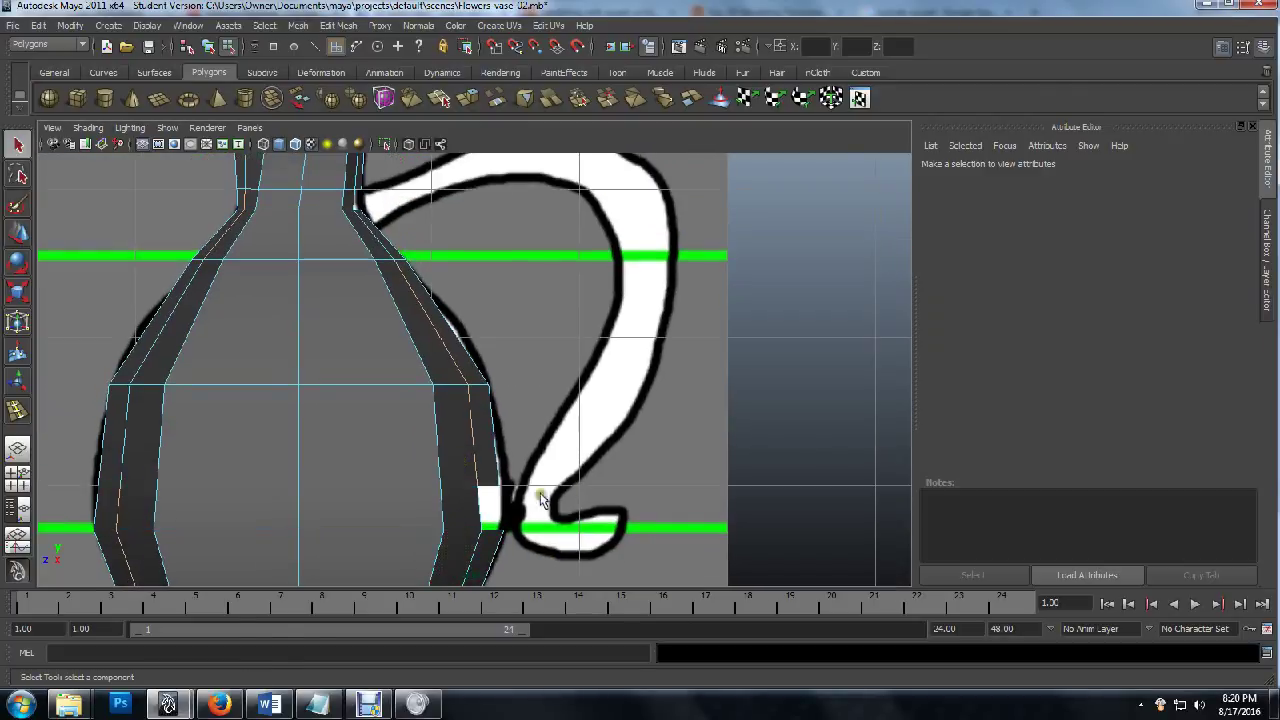
alt+middle_drag(461, 363, 480, 485)
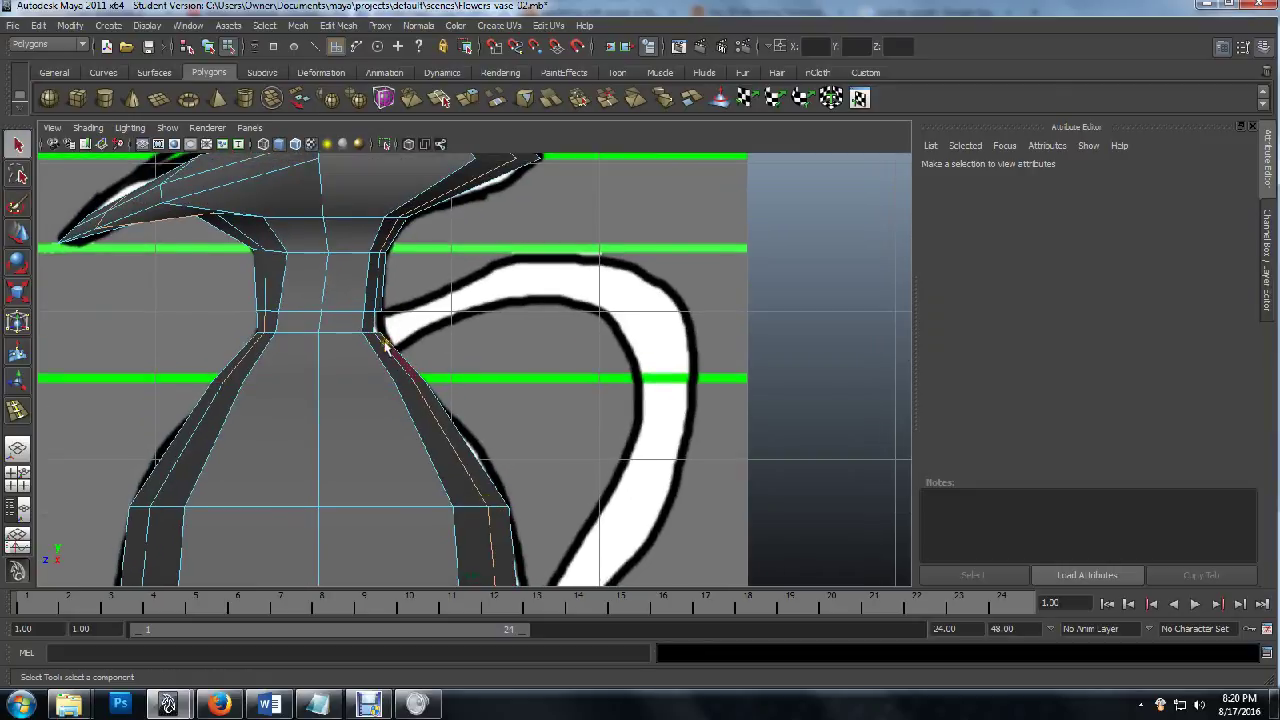
scroll(385, 350, up, 4)
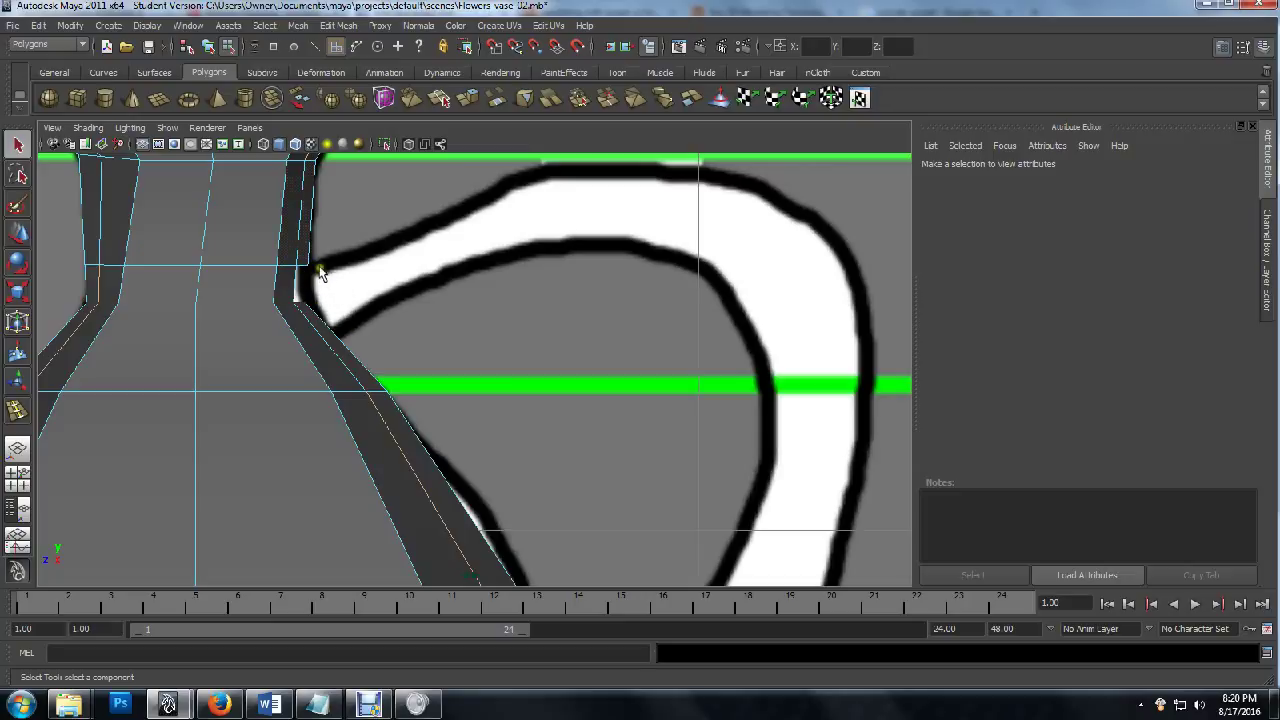
key(space)
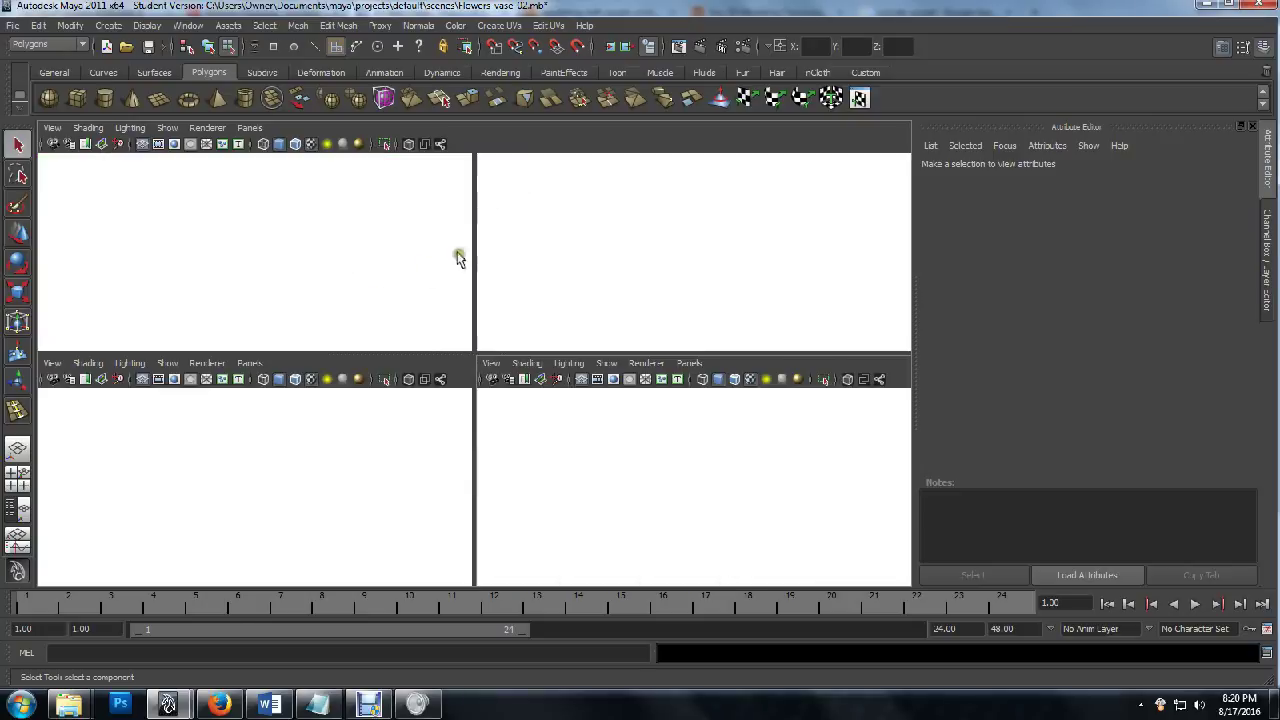
key(space)
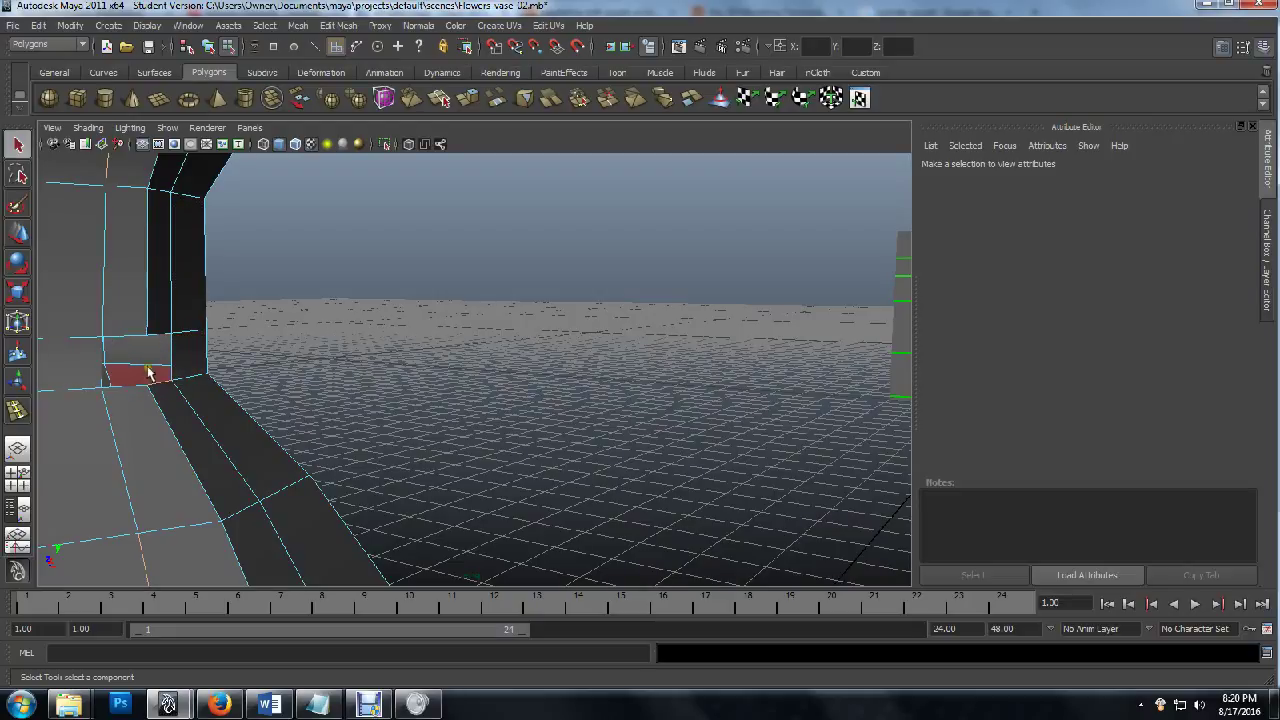
alt+drag(297, 436, 312, 382)
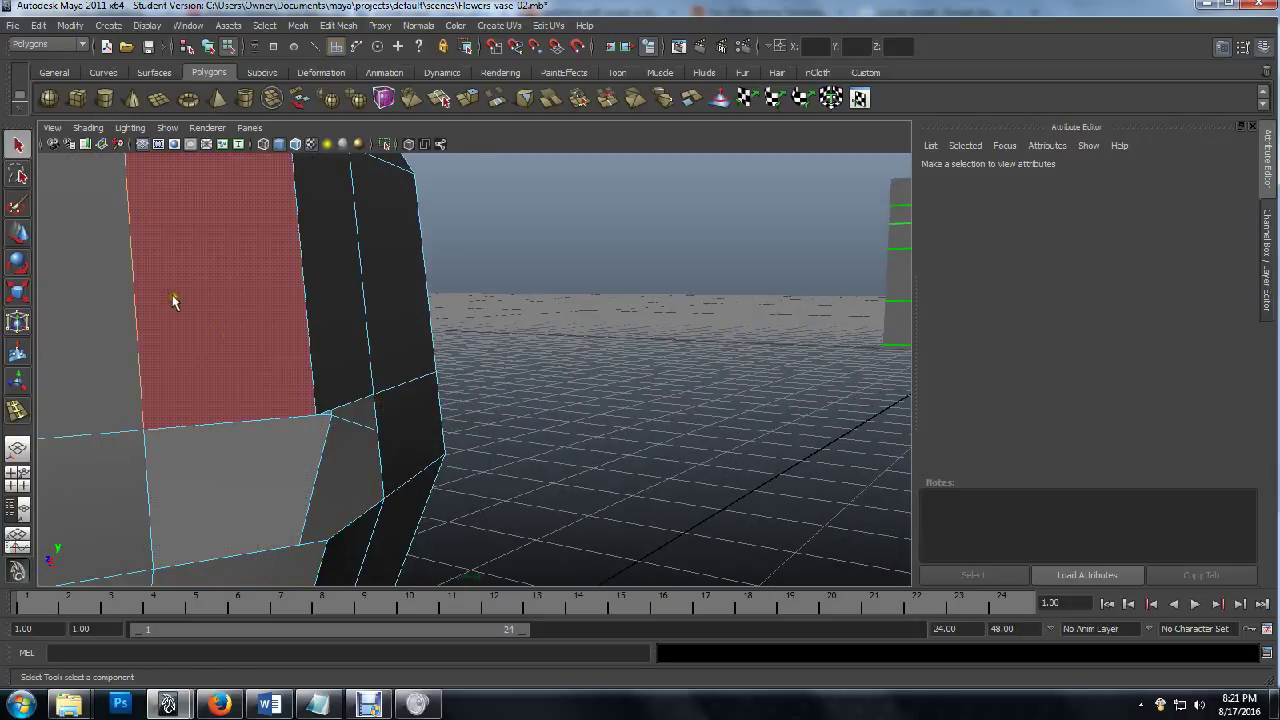
alt+middle_drag(150, 262, 207, 380)
alt+drag(207, 380, 310, 393)
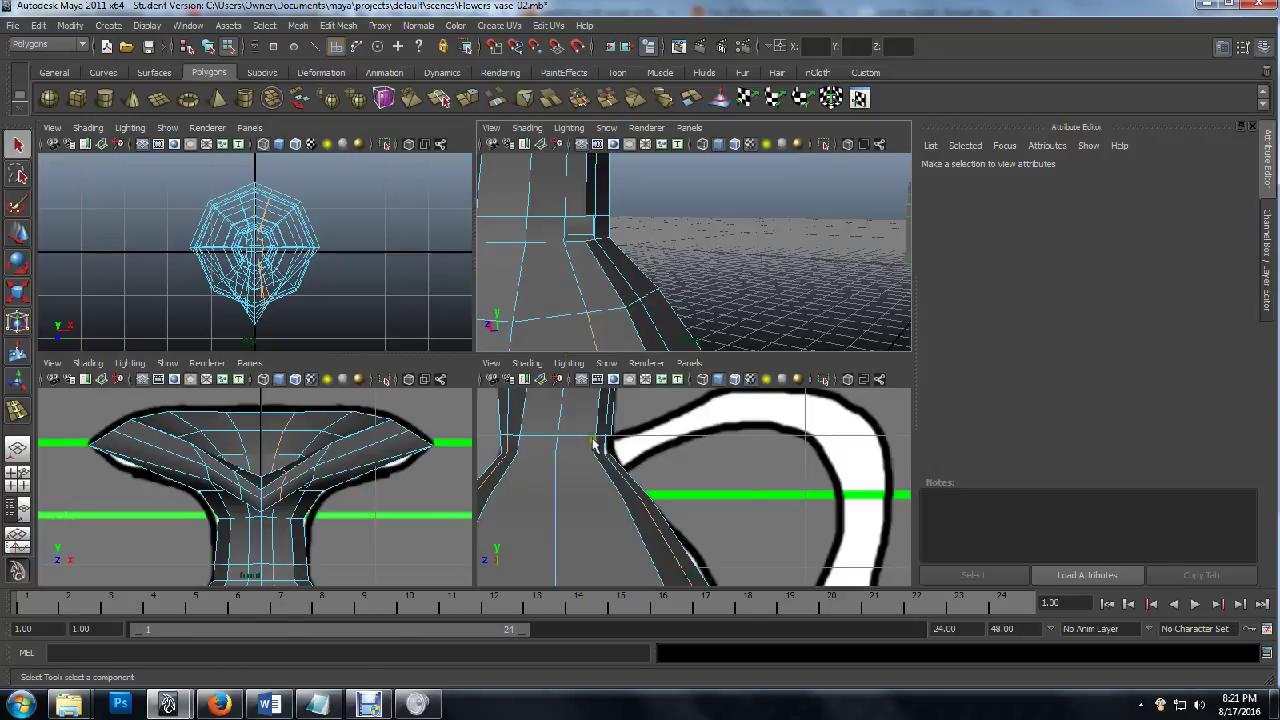
In the side view, create a polygon cylinder over the upper bend of the handle in the reference image.
key(space)
scroll(537, 387, down, 5)
scroll(537, 386, down, 3)
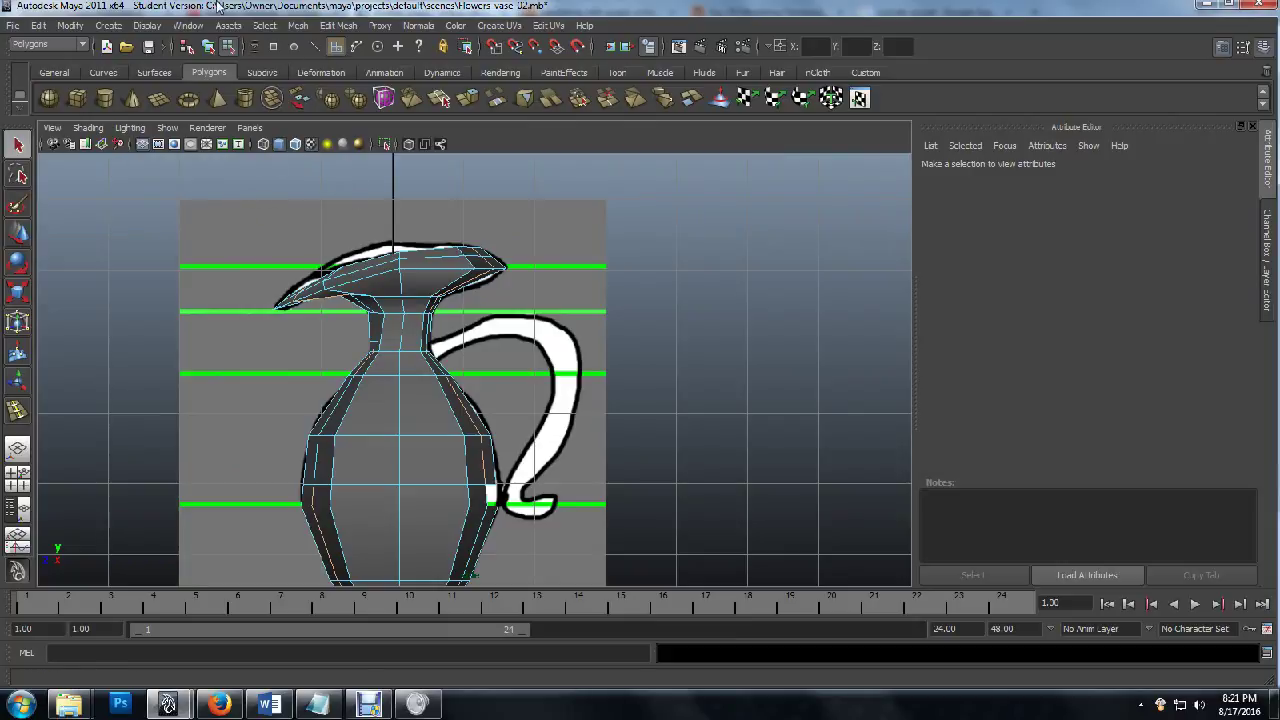
click(109, 26)
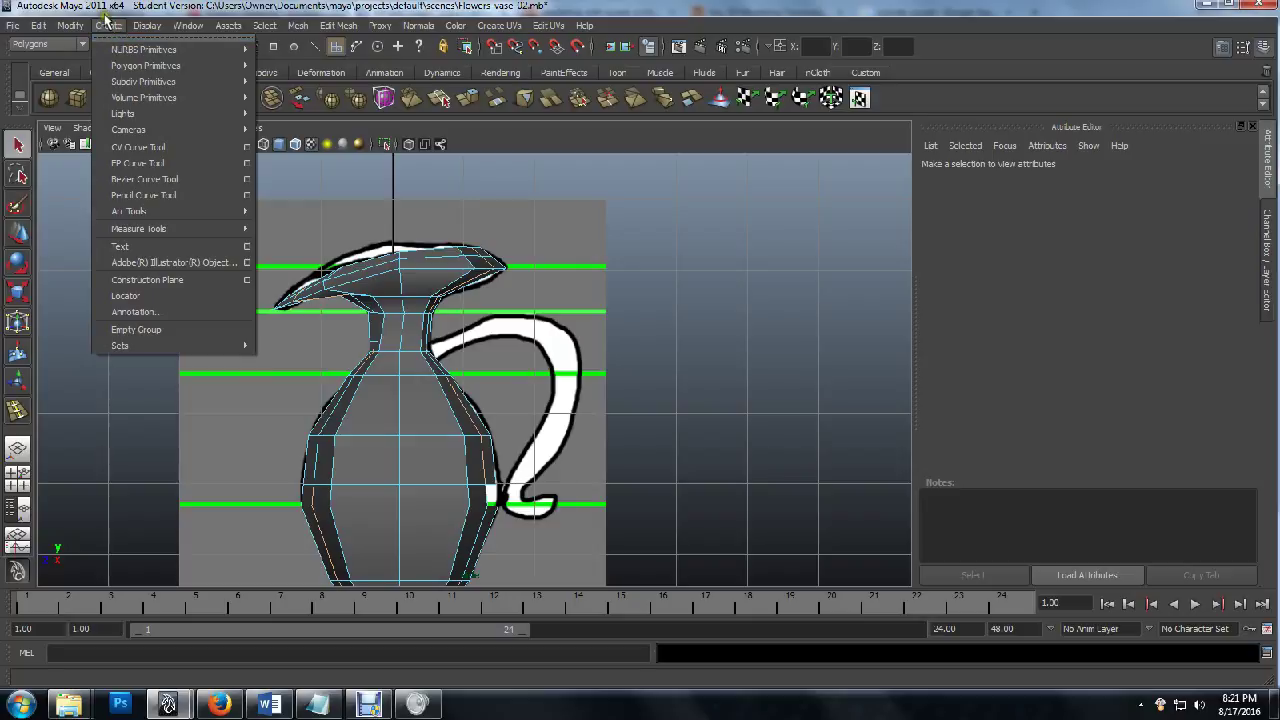
mouse_move(150, 49)
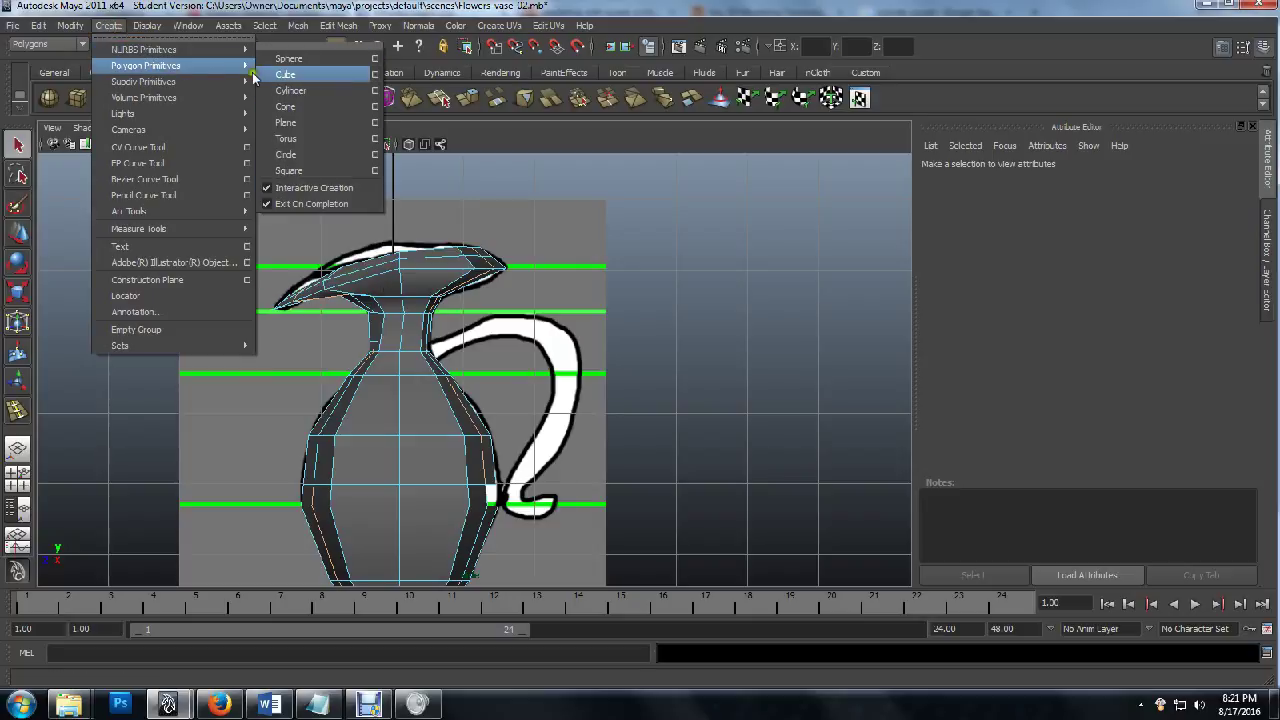
mouse_move(200, 65)
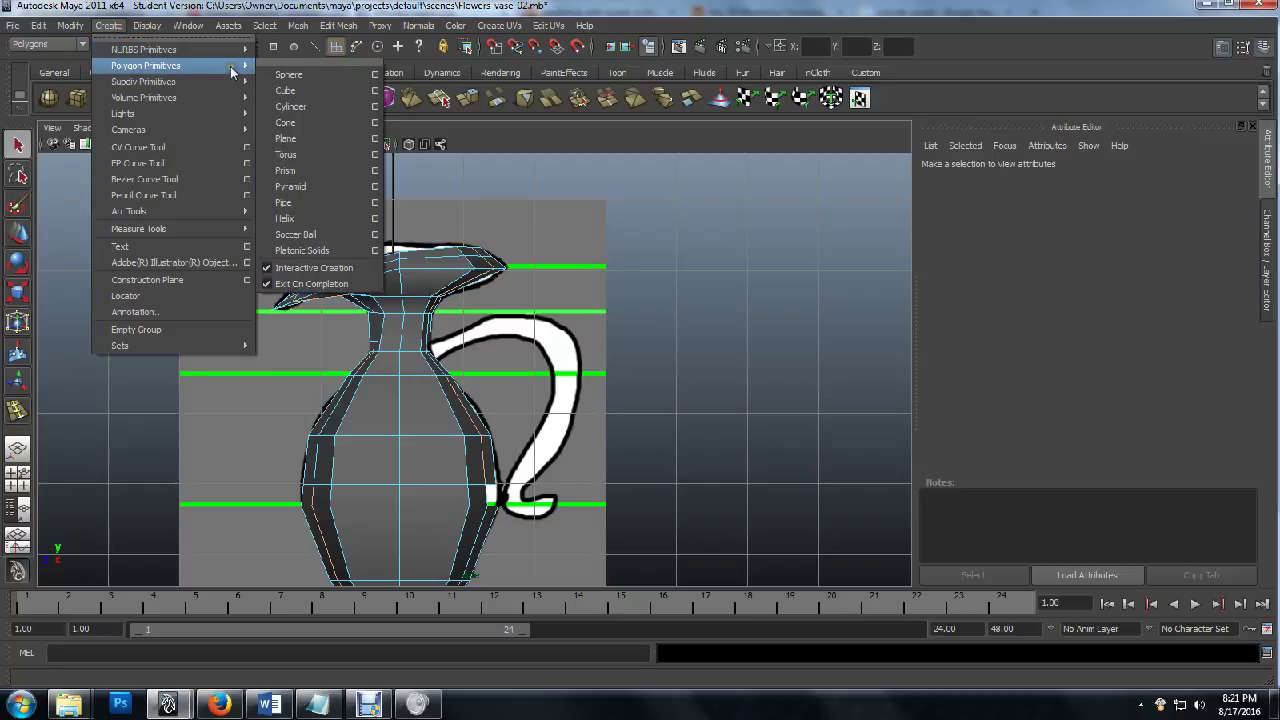
click(305, 106)
drag(555, 360, 590, 410)
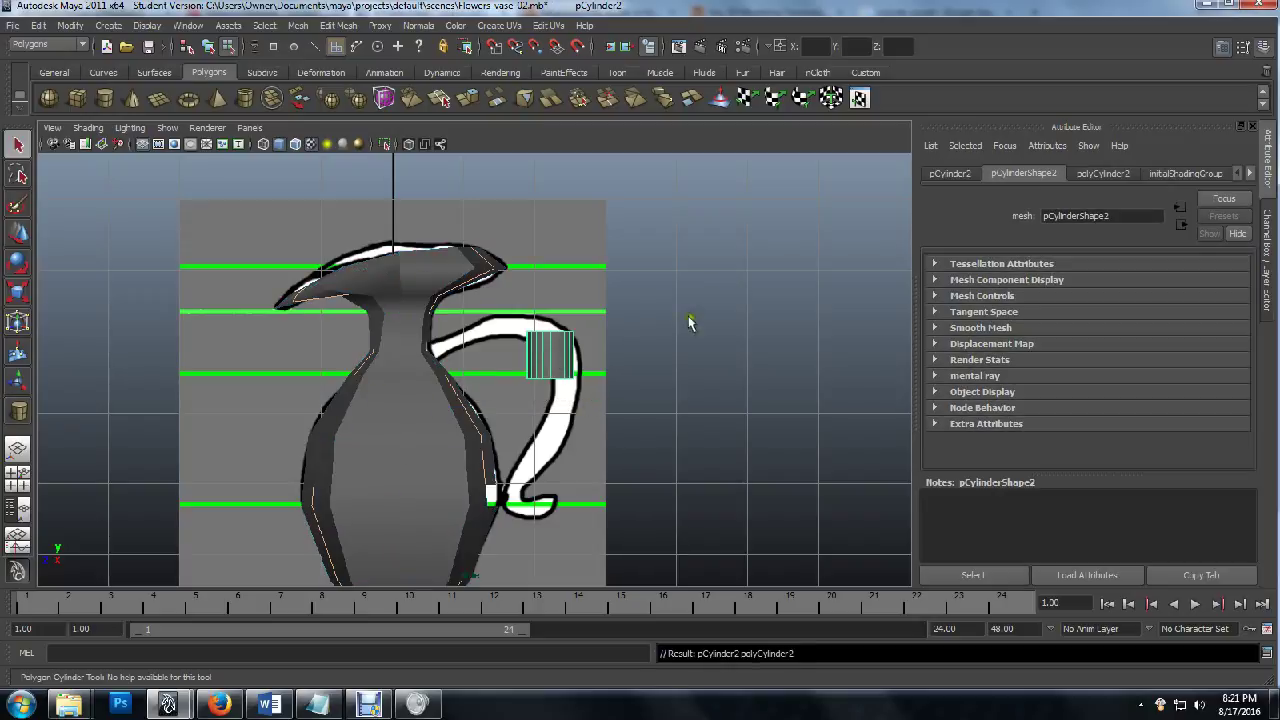
Set the new cylinder's axis subdivisions to 6.
click(1264, 47)
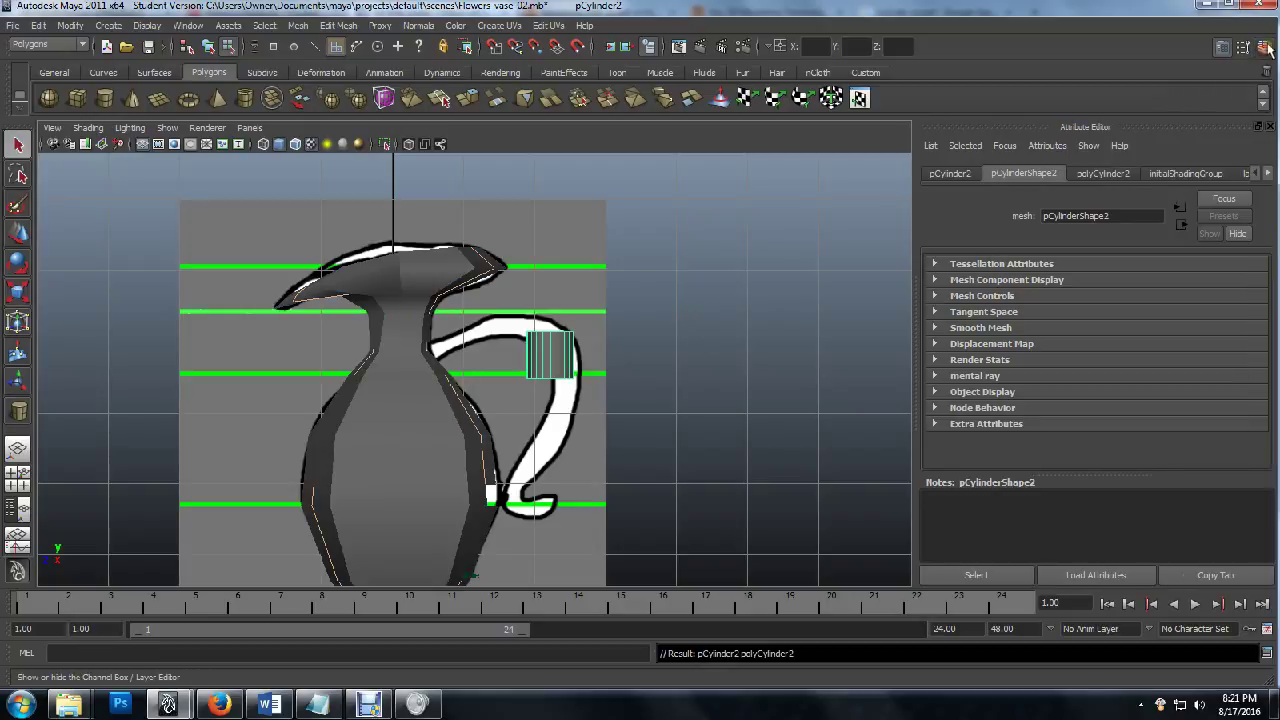
click(1264, 47)
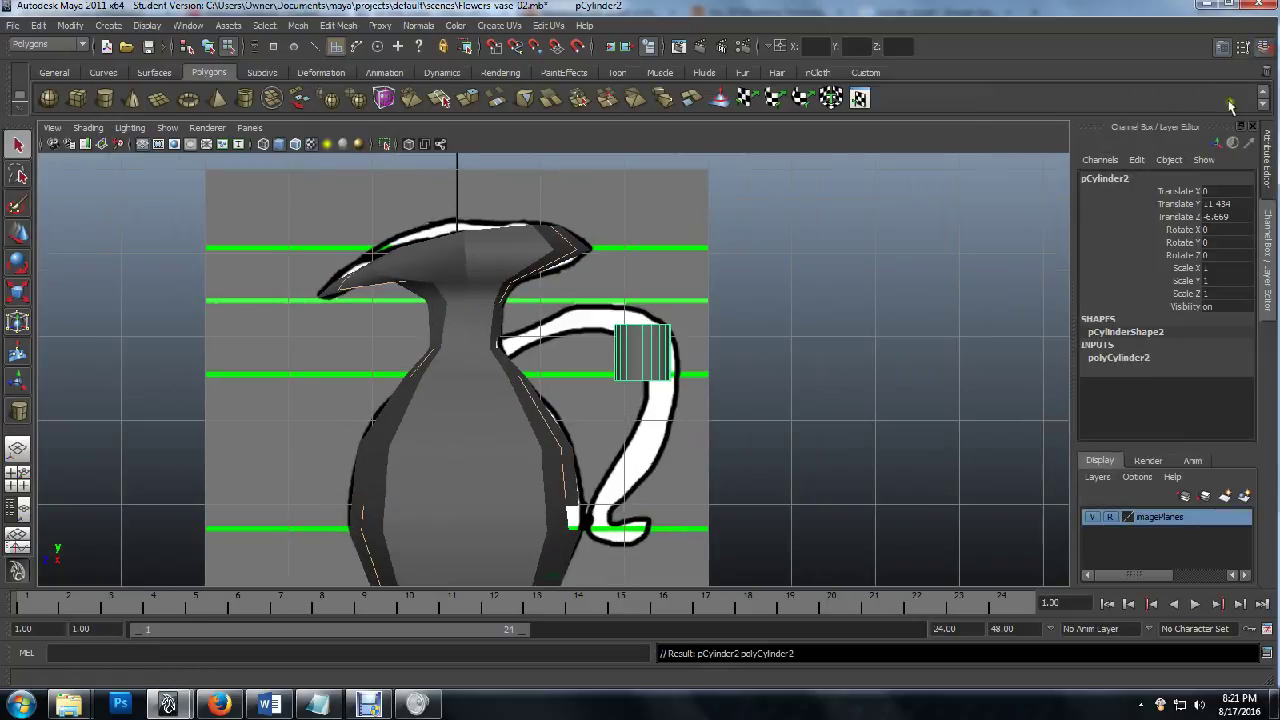
click(1118, 358)
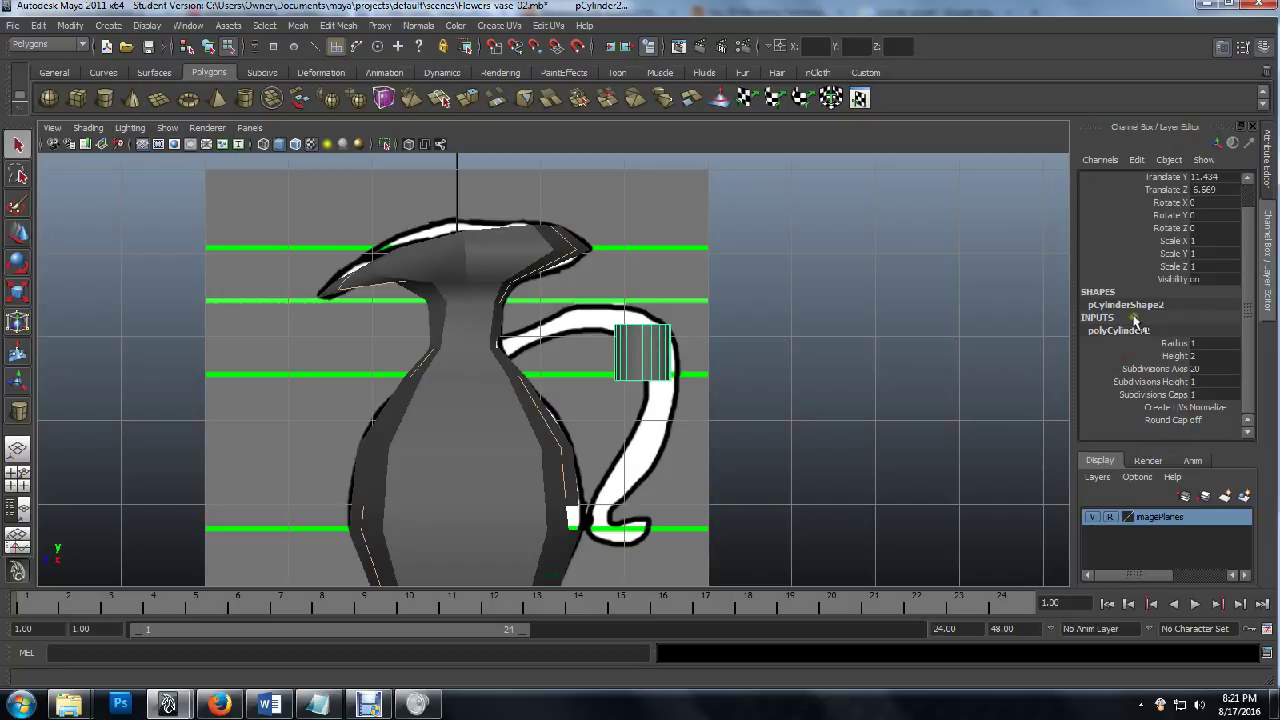
double_click(1205, 370)
text(6)
key(Return)
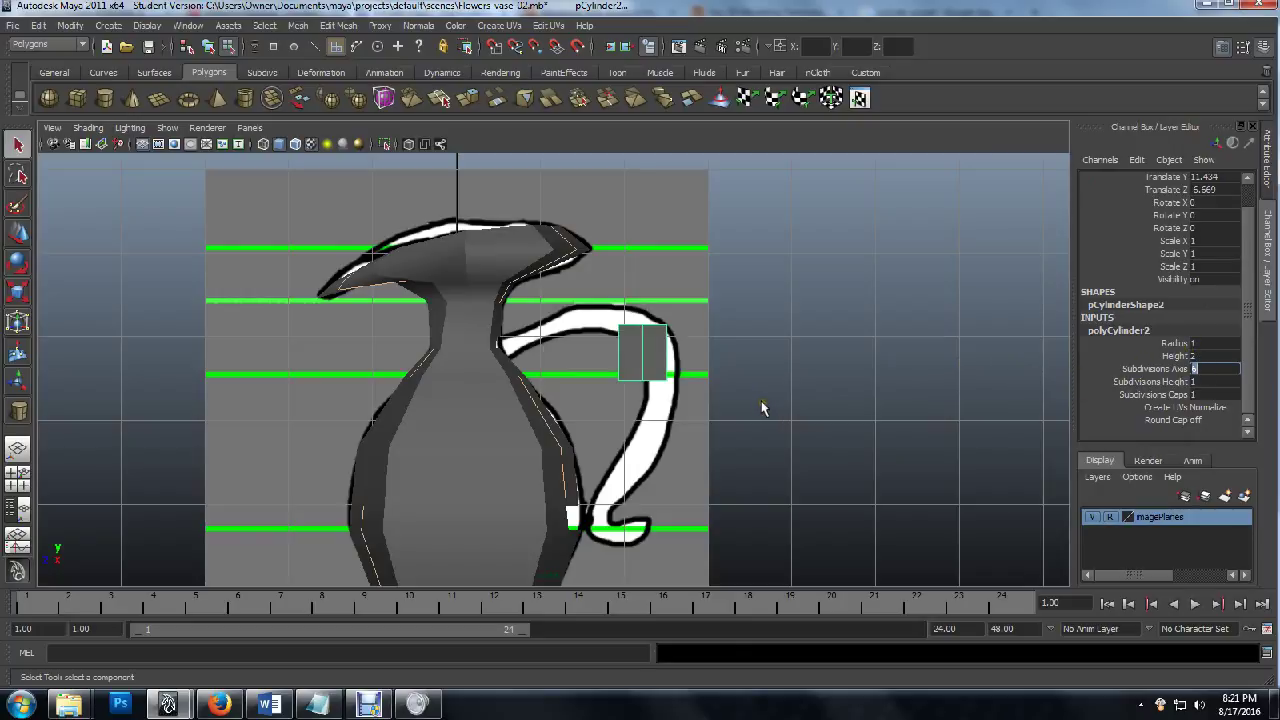
Set the handle cylinder's height to 11.3 and its radius to 0.5.
click(1175, 355)
middle_drag(623, 400, 694, 405)
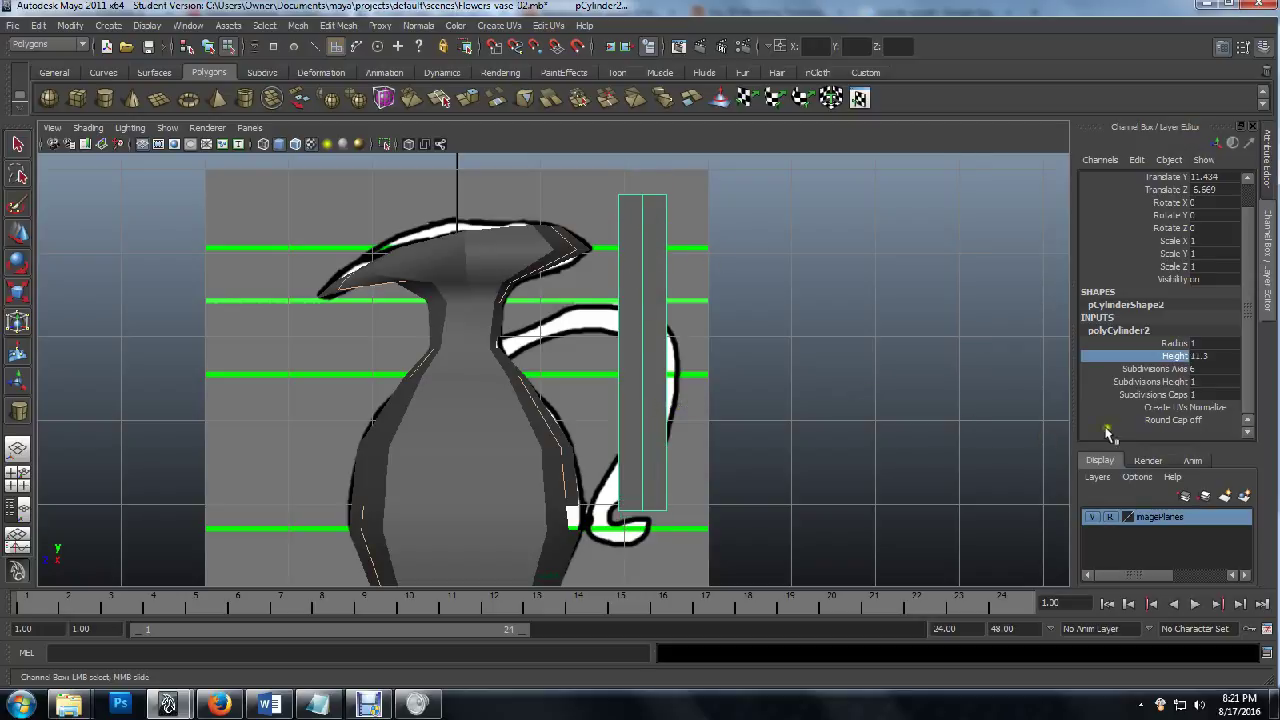
click(1180, 343)
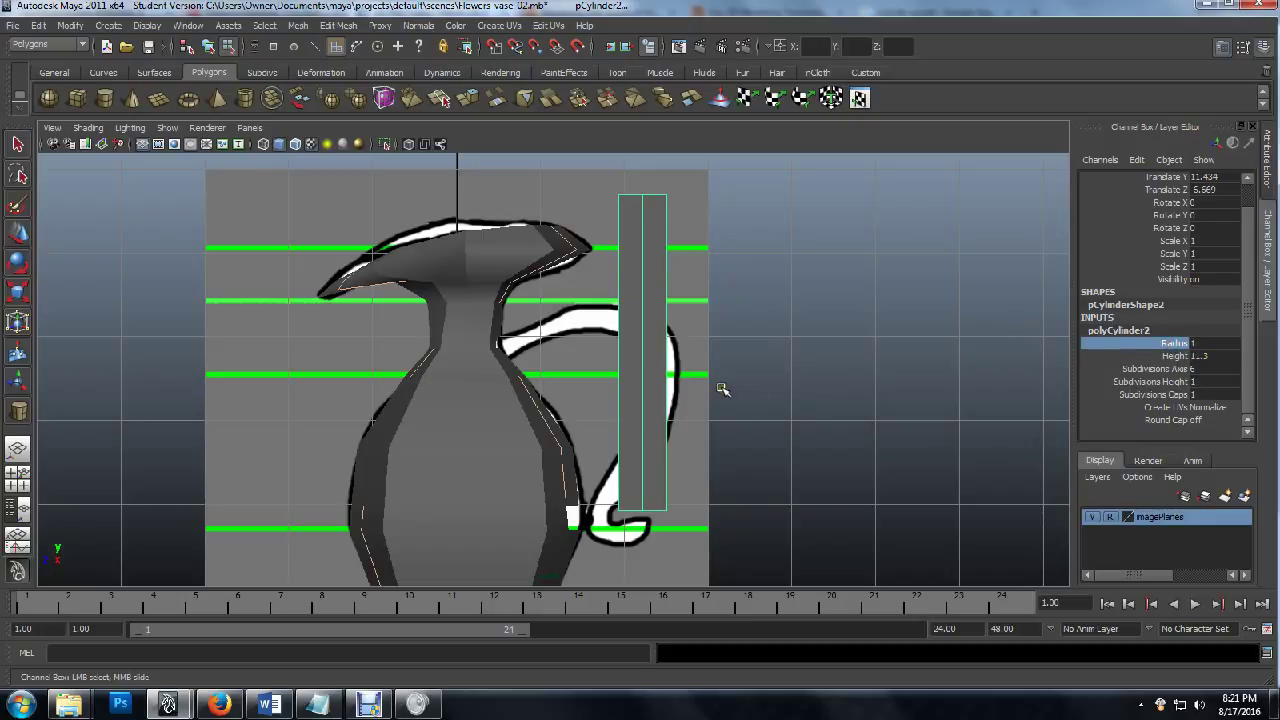
middle_drag(722, 389, 718, 389)
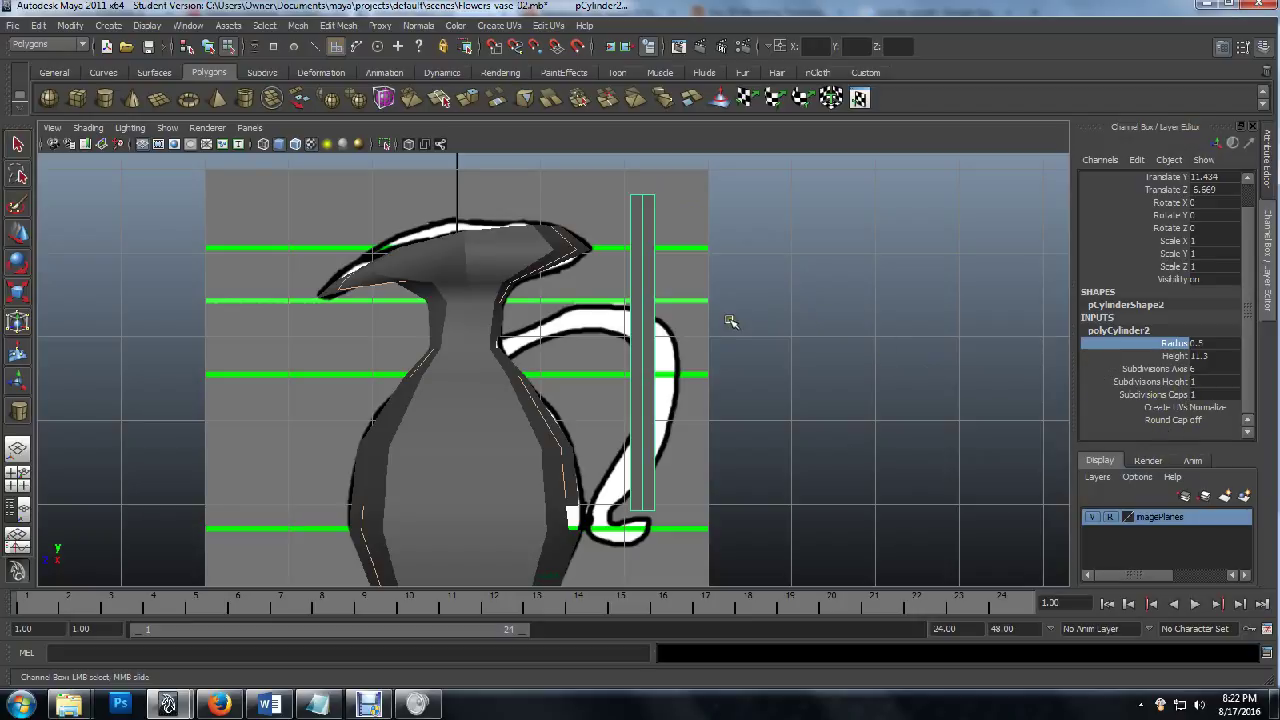
In the perspective view, compare the cylinder's sides with the vase openings and set its Y rotation to 90 degrees.
key(space)
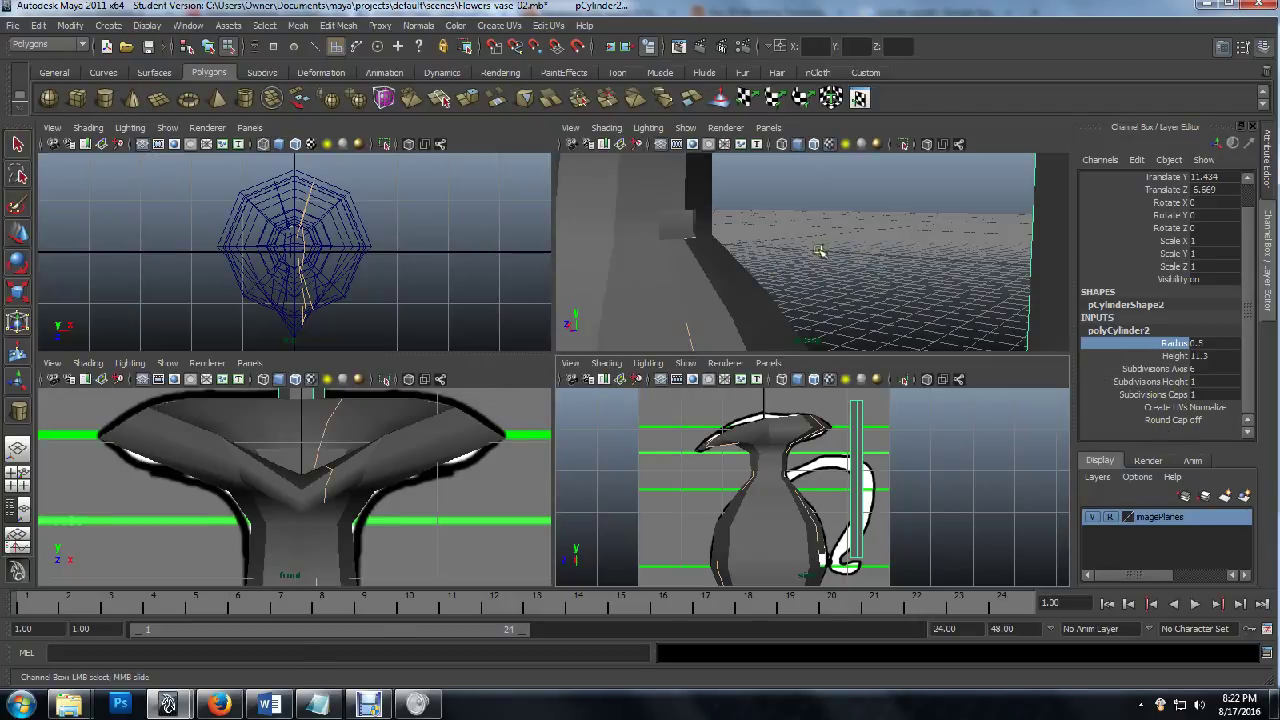
key(space)
scroll(593, 363, down, 5)
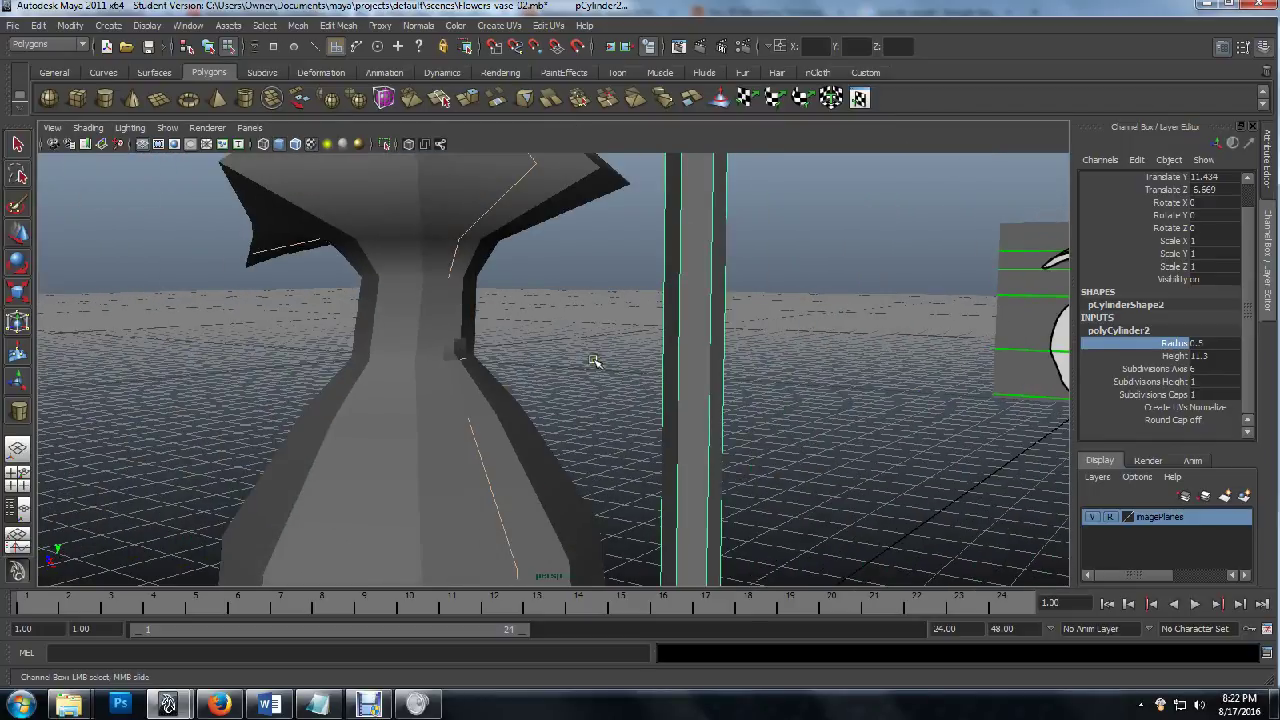
scroll(588, 345, down, 3)
mouse_move(586, 337)
alt+mouse_down()
mouse_move(609, 346)
mouse_move(626, 380)
mouse_move(571, 343)
mouse_move(560, 309)
mouse_move(570, 338)
alt+mouse_up()
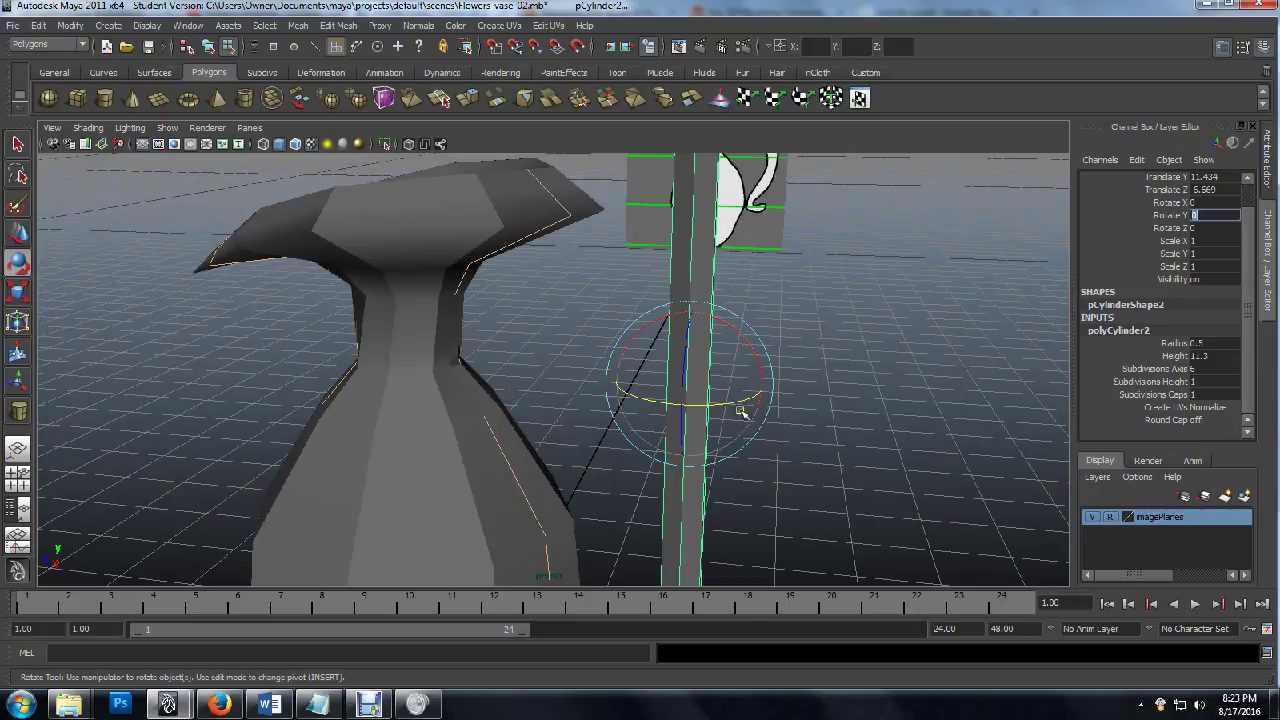
scroll(803, 397, down, 3)
scroll(803, 397, up, 2)
alt+drag(737, 257, 728, 295)
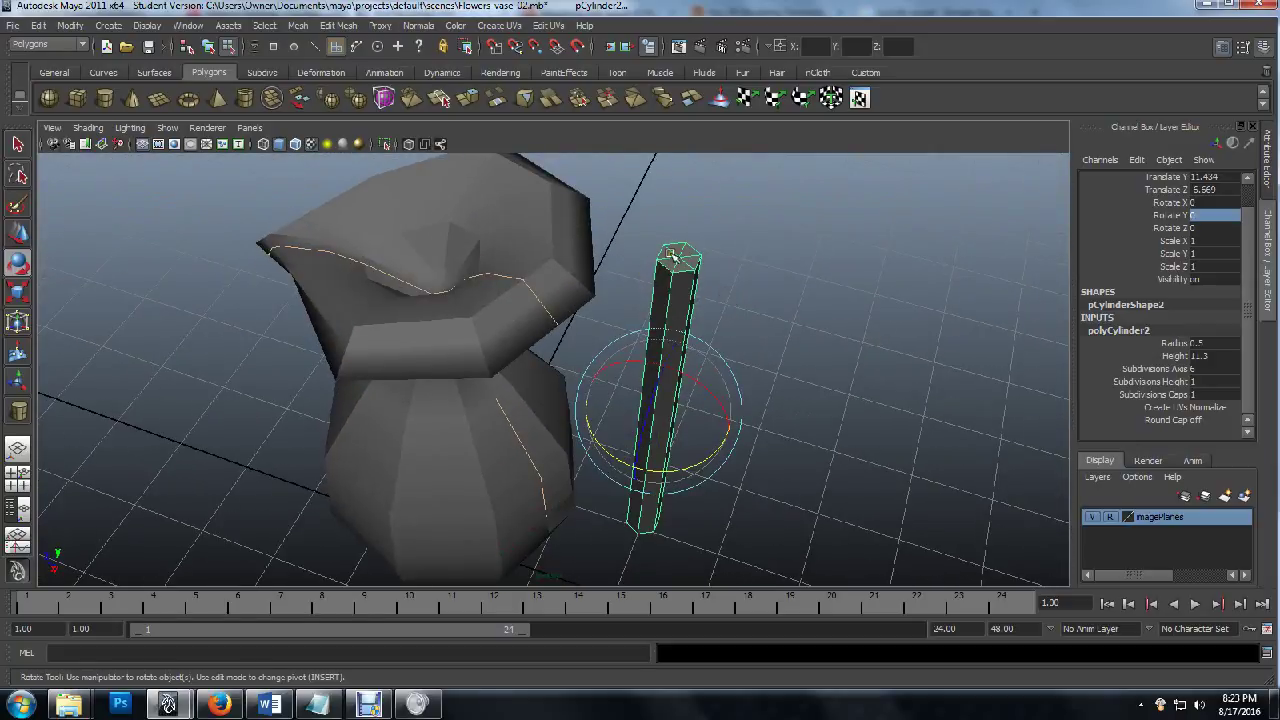
alt+drag(672, 256, 720, 277)
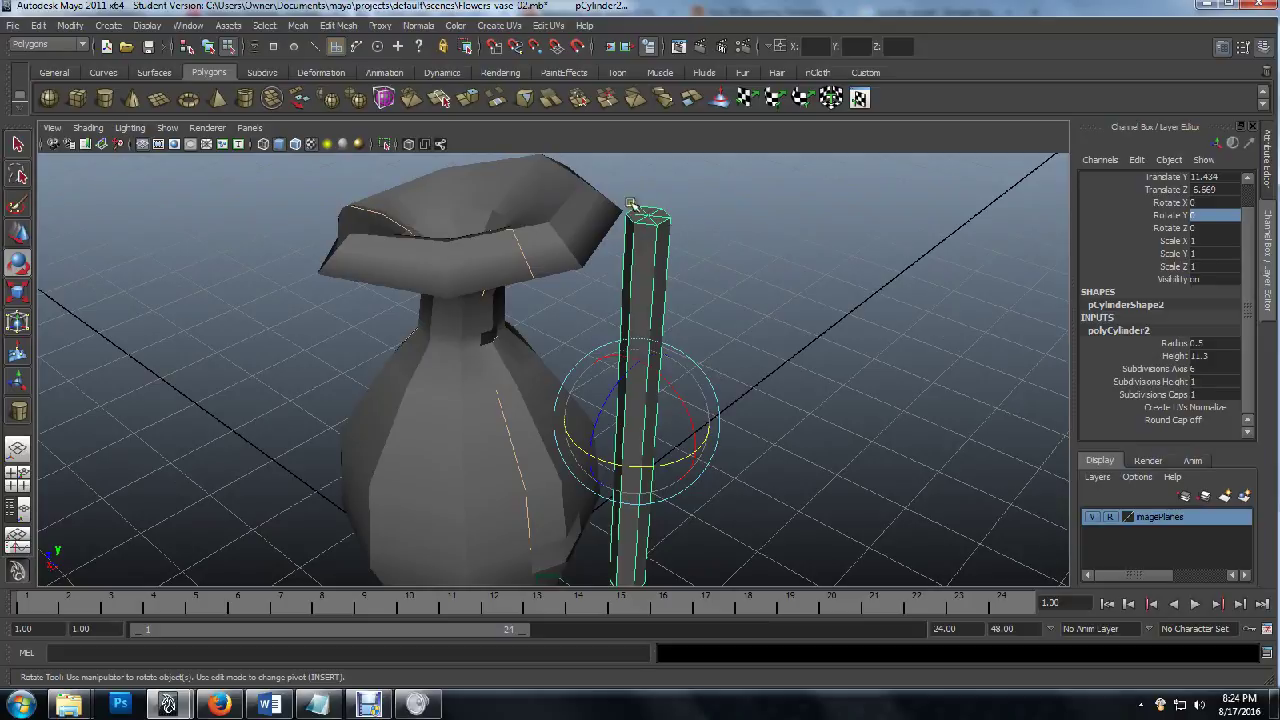
click(1212, 221)
text(90)
key(Return)
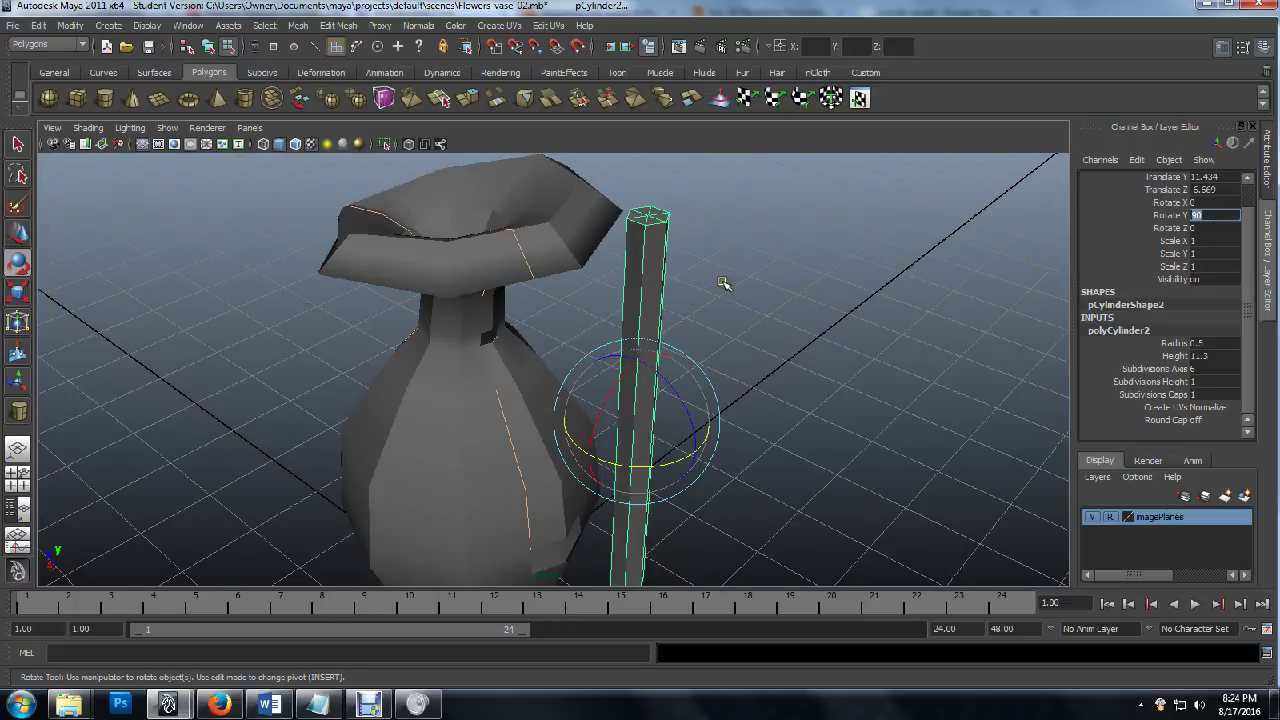
Tip the cylinder horizontal so its end points at the neck opening, with rotations X 90, Y 0 and Z 90, and check it in the side view.
alt+drag(723, 280, 683, 316)
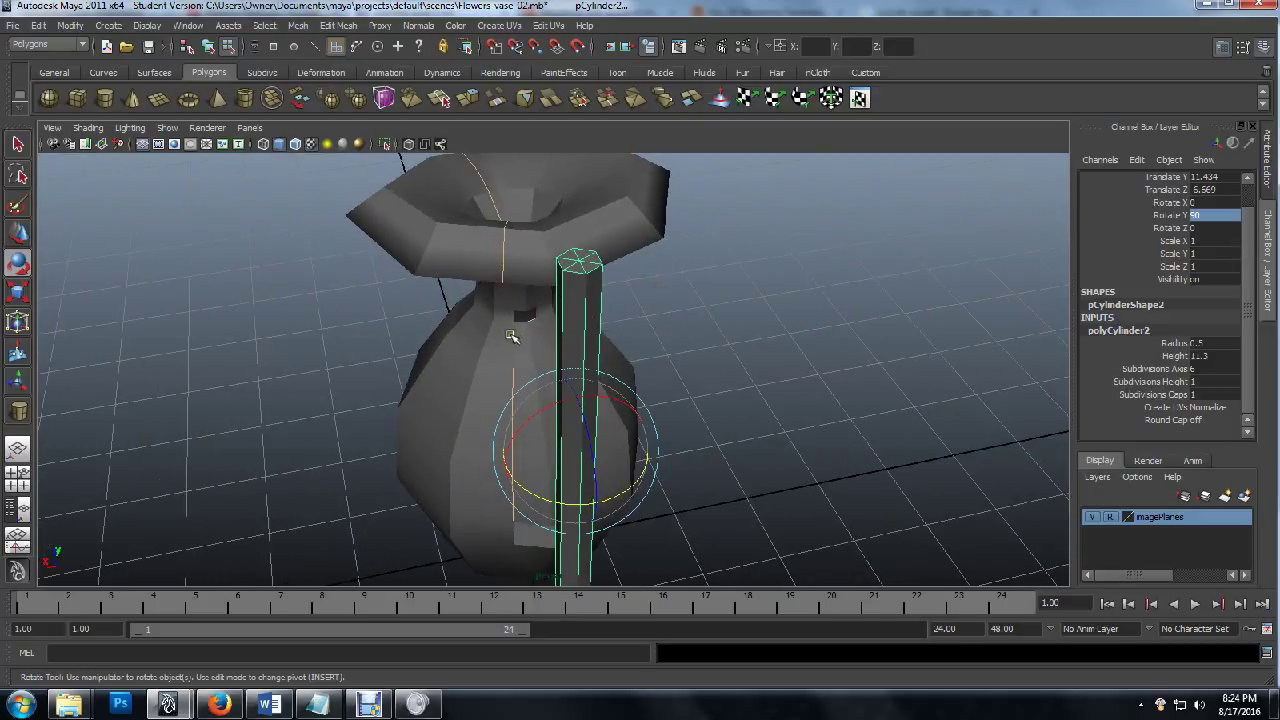
alt+drag(511, 337, 562, 326)
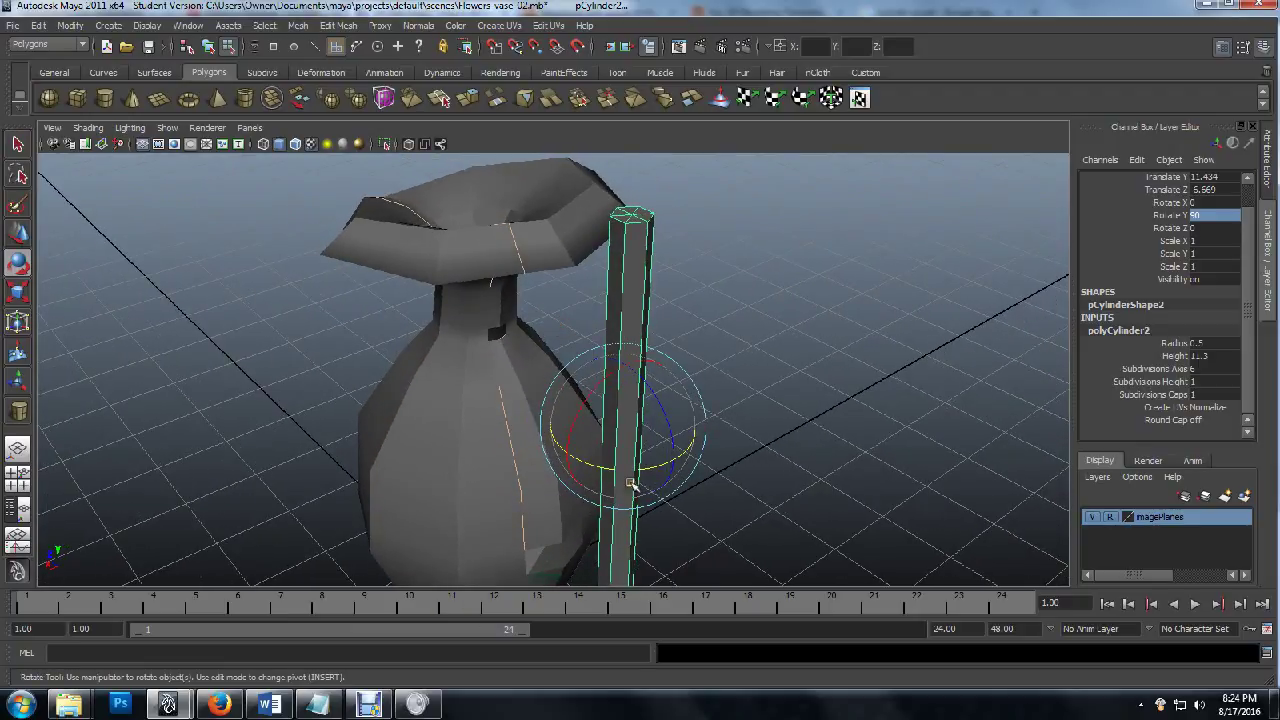
drag(670, 425, 631, 329)
key(space)
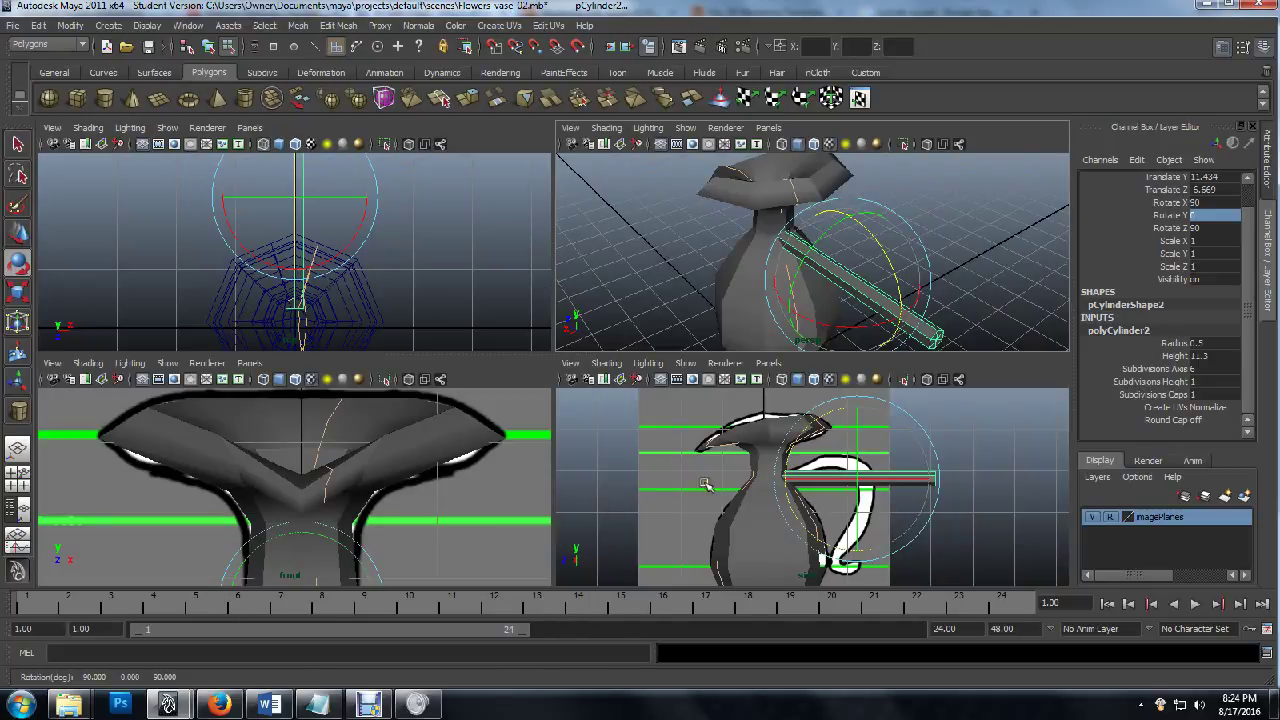
key(space)
scroll(568, 495, up, 4)
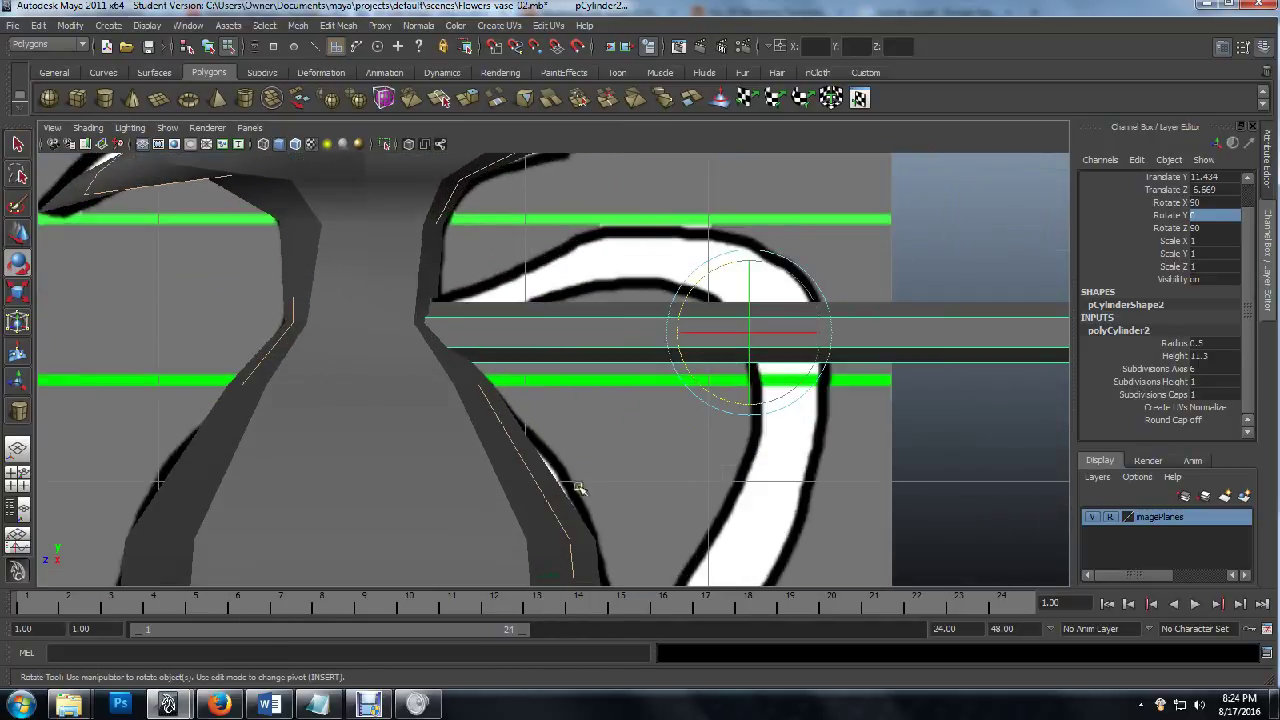
Tilt the handle cylinder to a Y rotation of -15 and move it beside the neck, at Translate Y 13.477 and Z -7.782.
alt+middle_drag(630, 437, 488, 484)
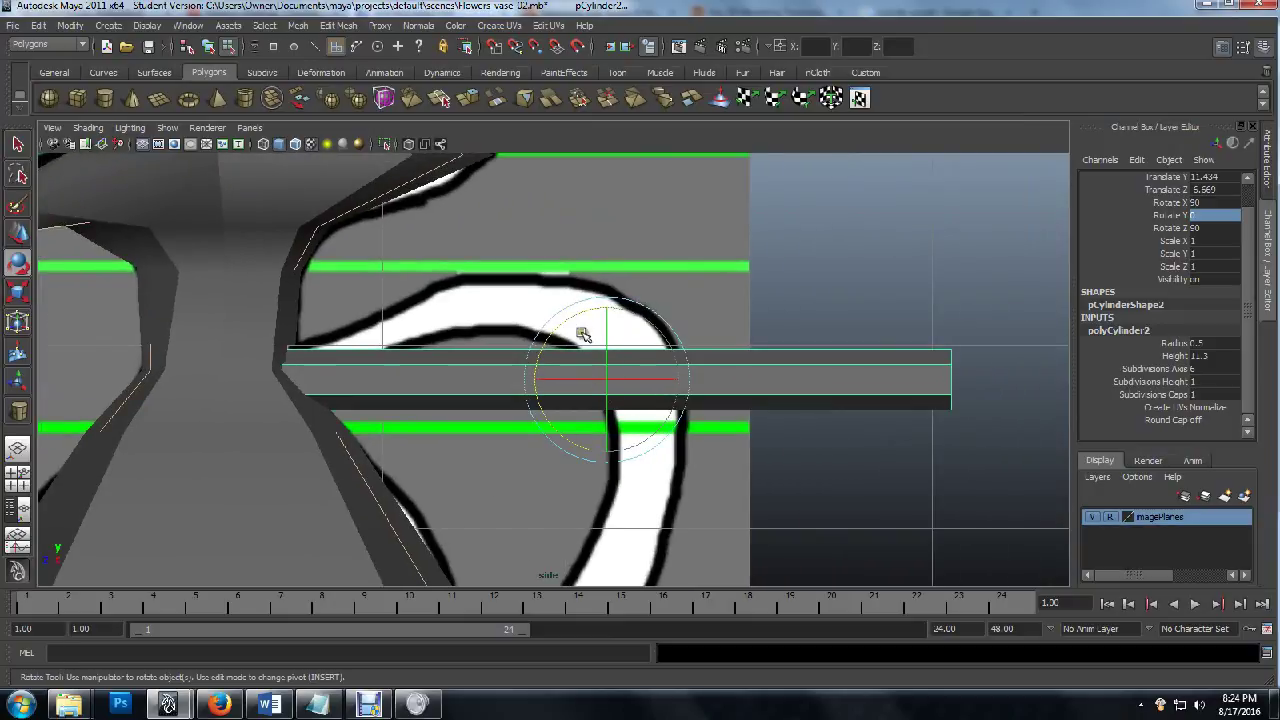
drag(566, 321, 486, 372)
key(w)
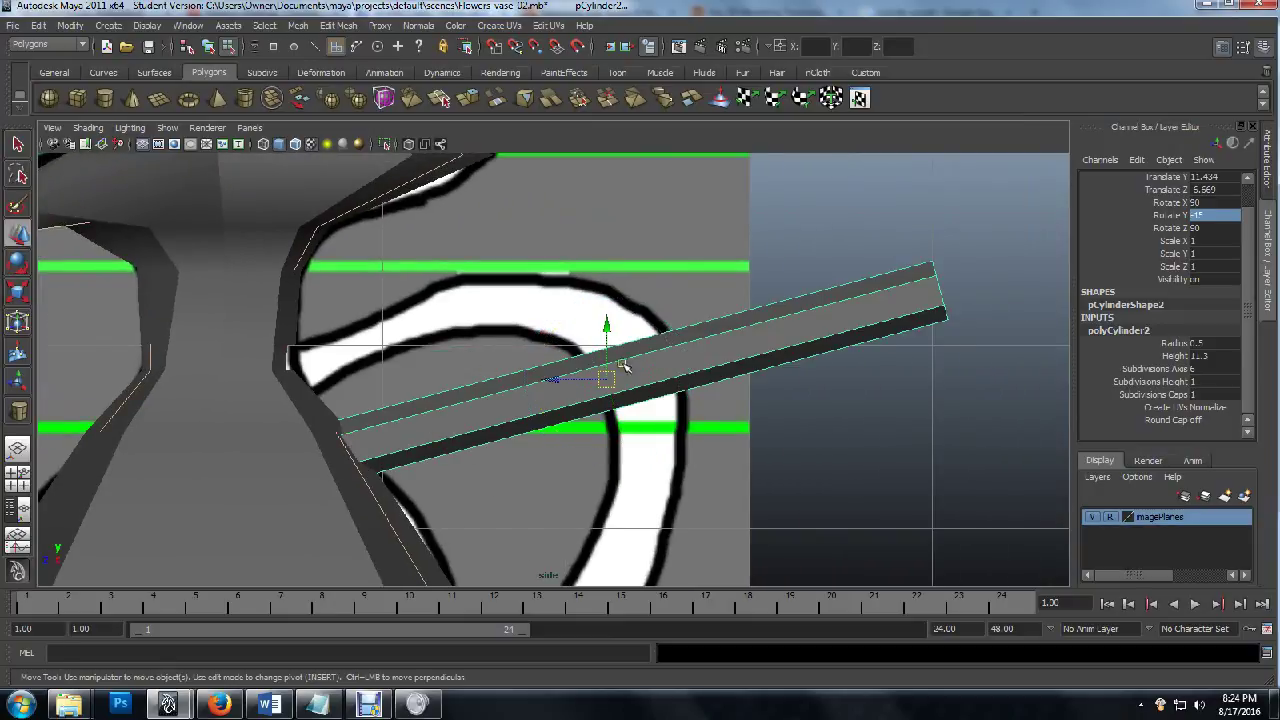
drag(606, 360, 594, 234)
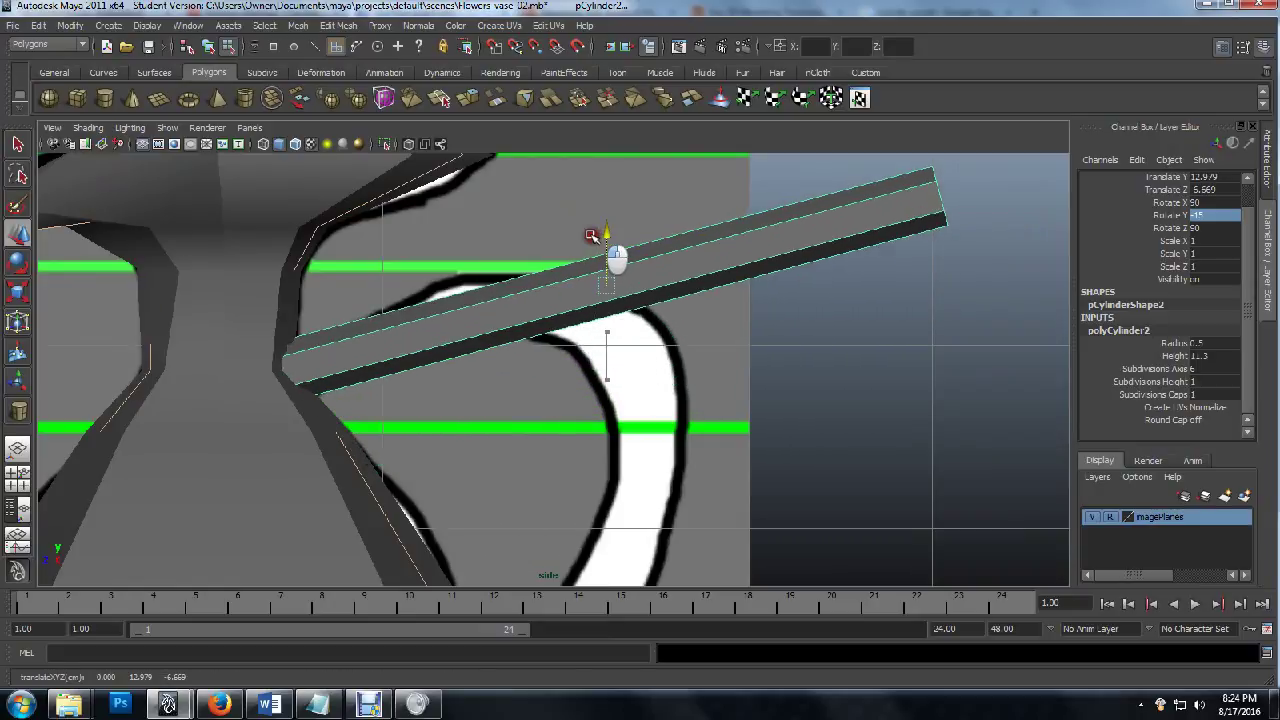
drag(610, 285, 653, 268)
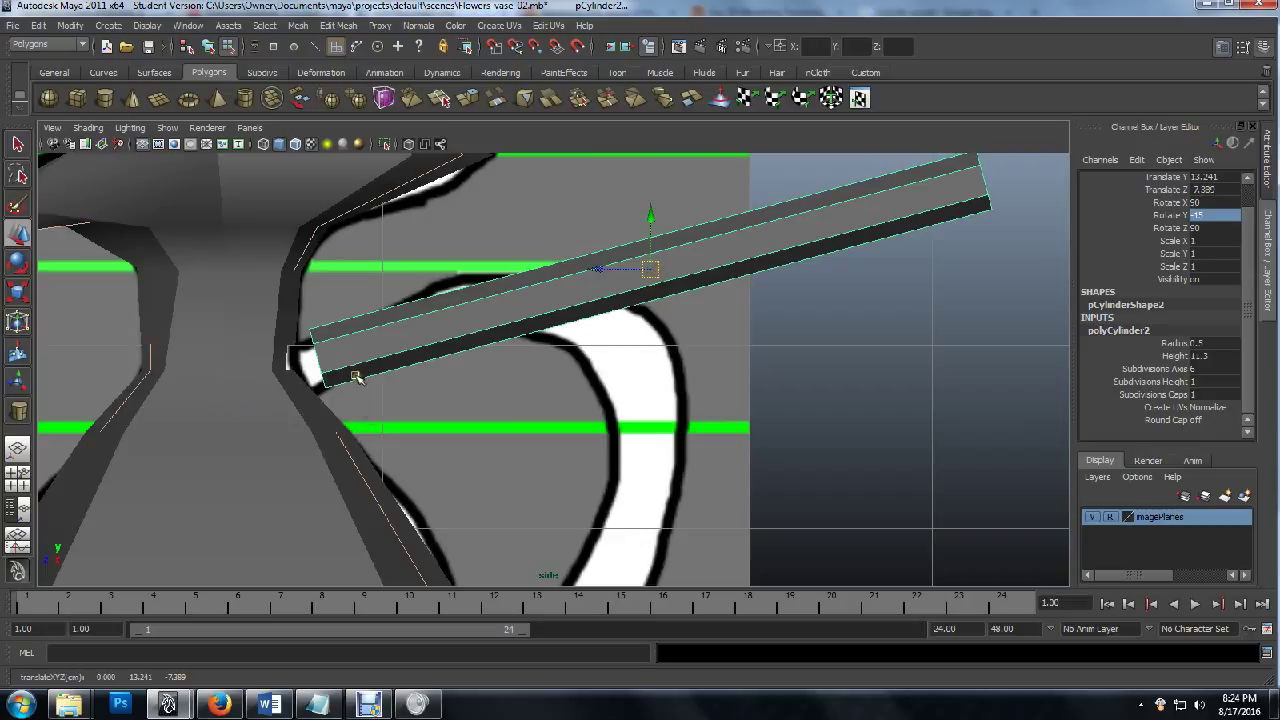
middle_drag(666, 290, 693, 278)
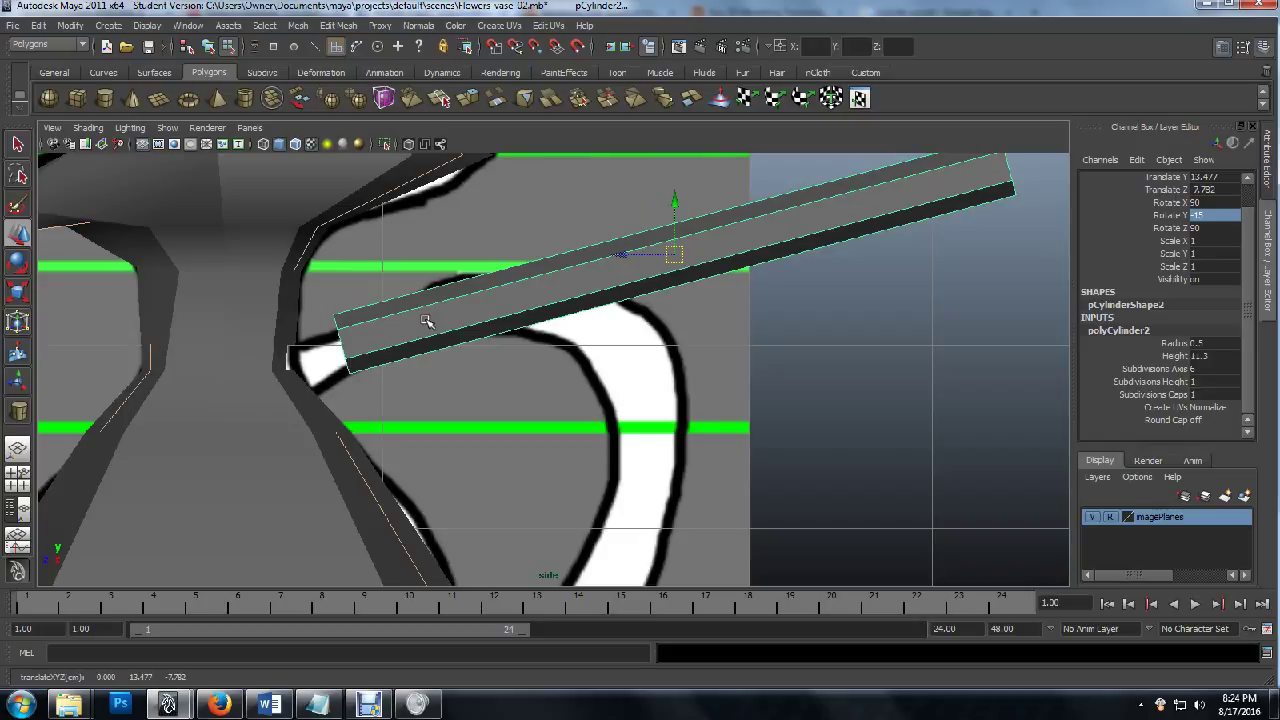
Delete all the cap faces on the cylinder's end facing the neck opening.
key(space)
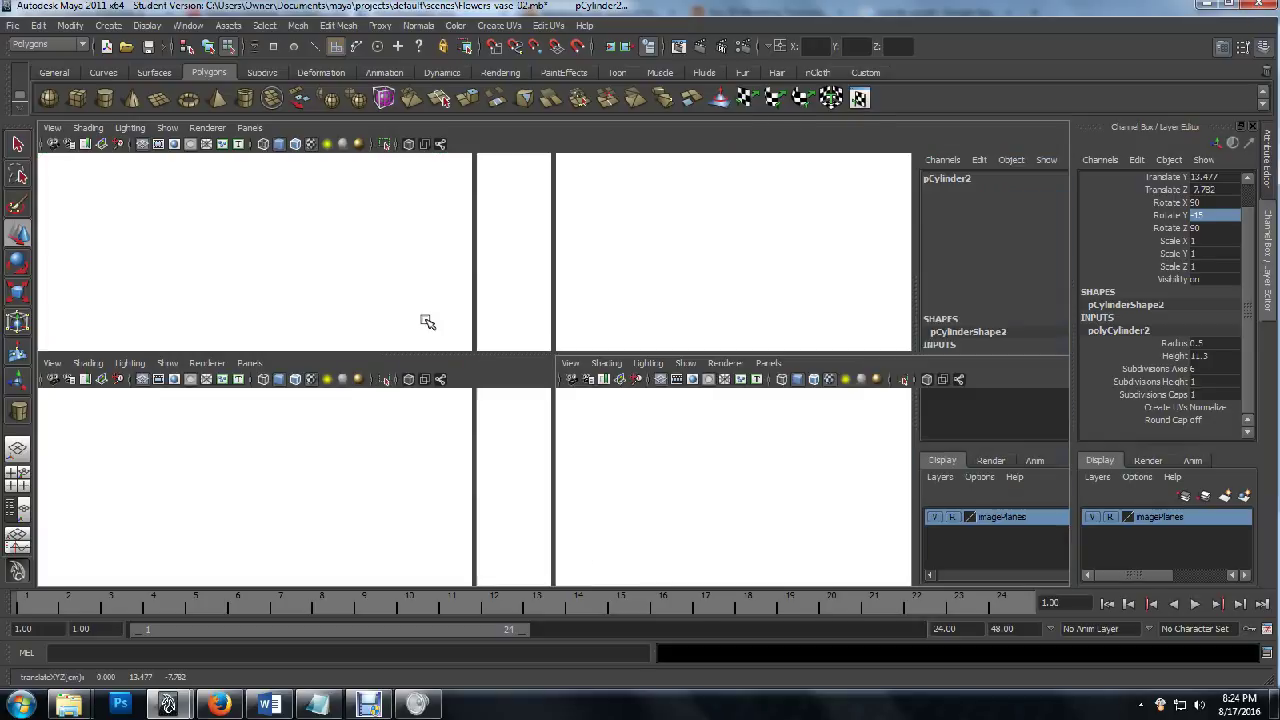
key(space)
scroll(549, 372, up, 10)
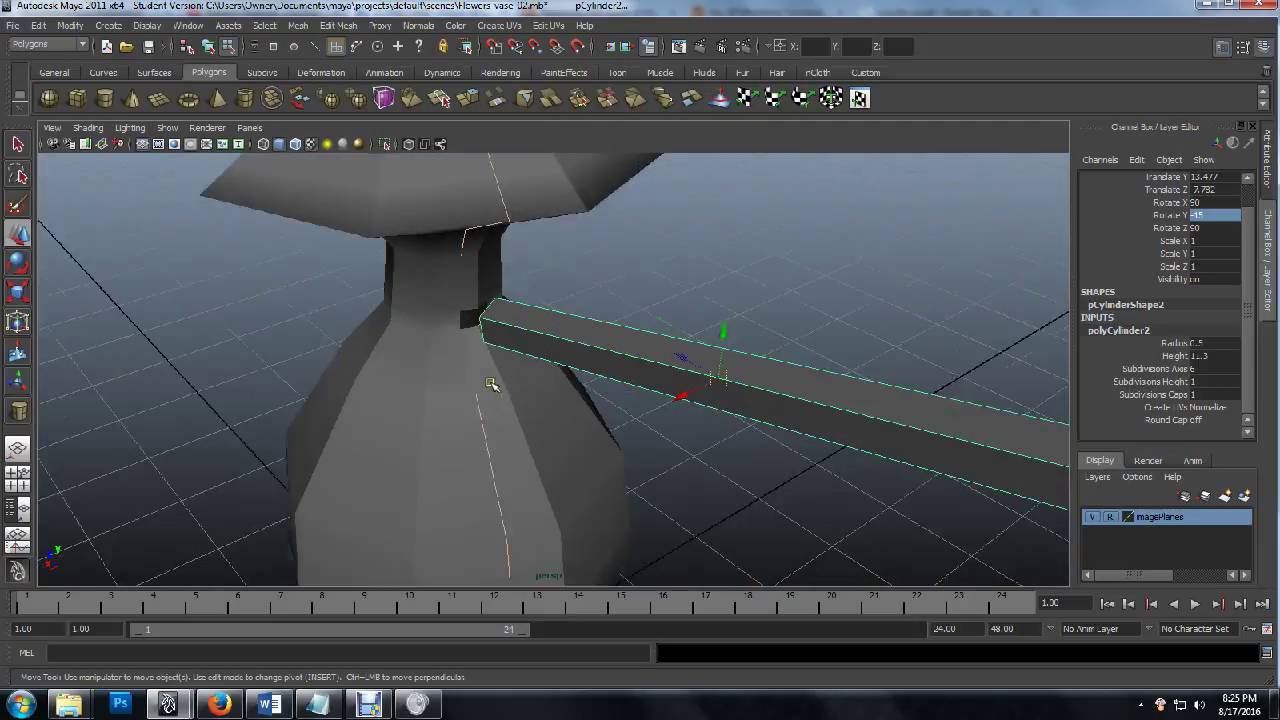
click(436, 309)
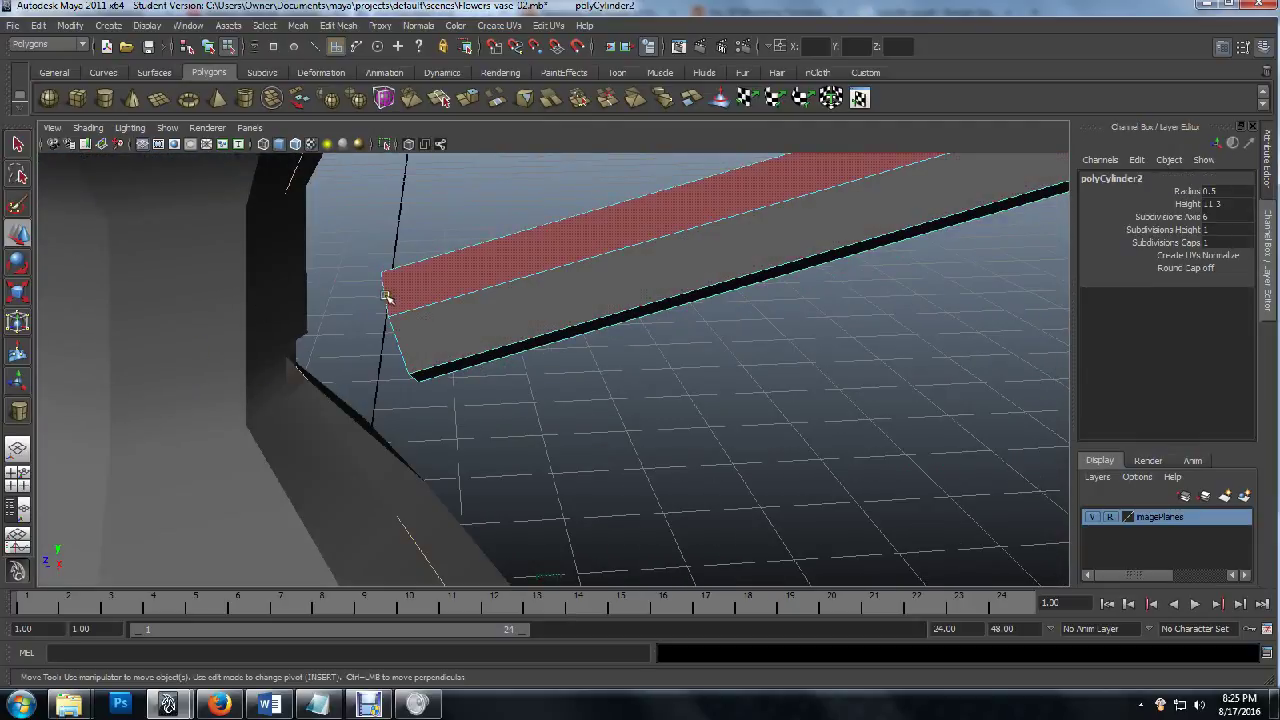
alt+drag(366, 402, 320, 371)
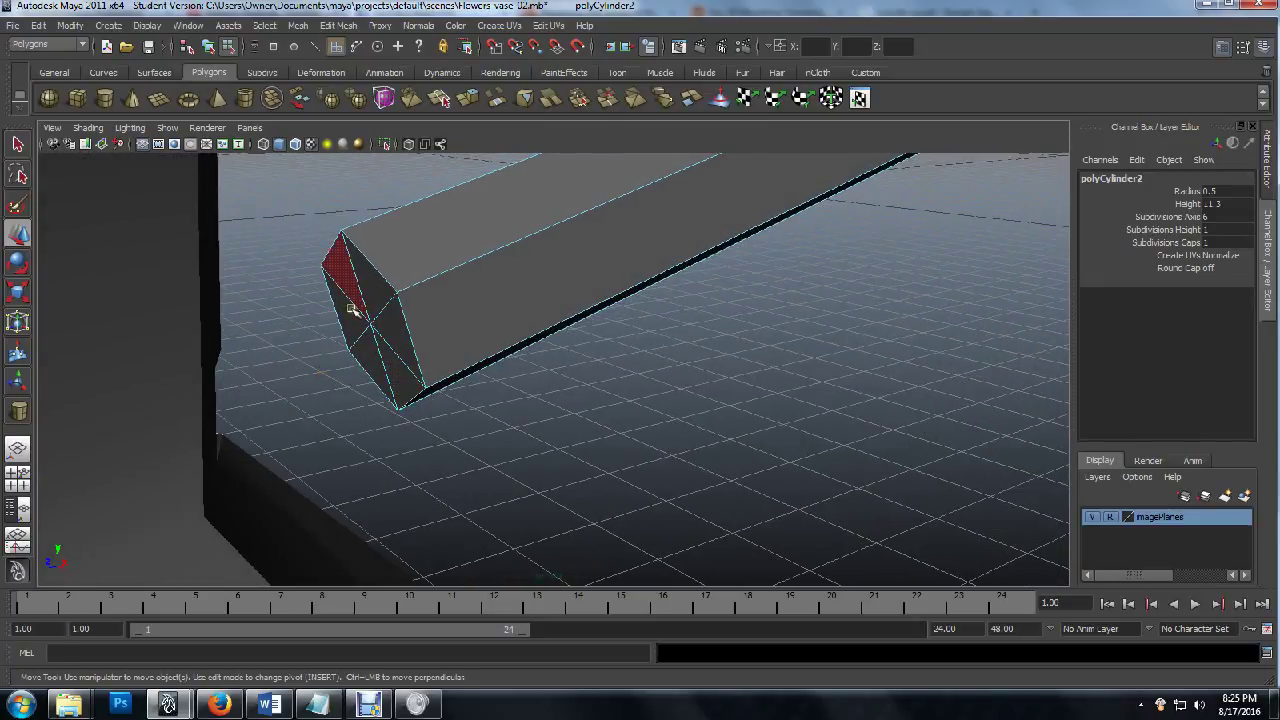
click(412, 395)
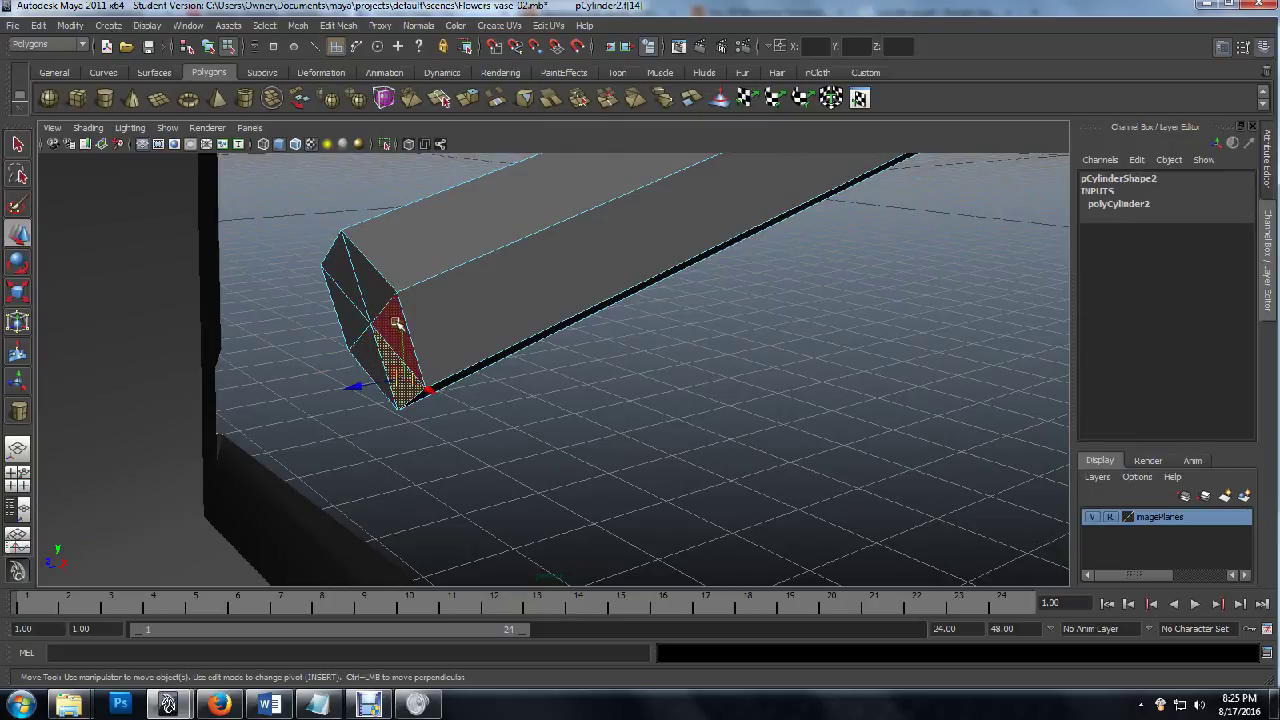
click(362, 288)
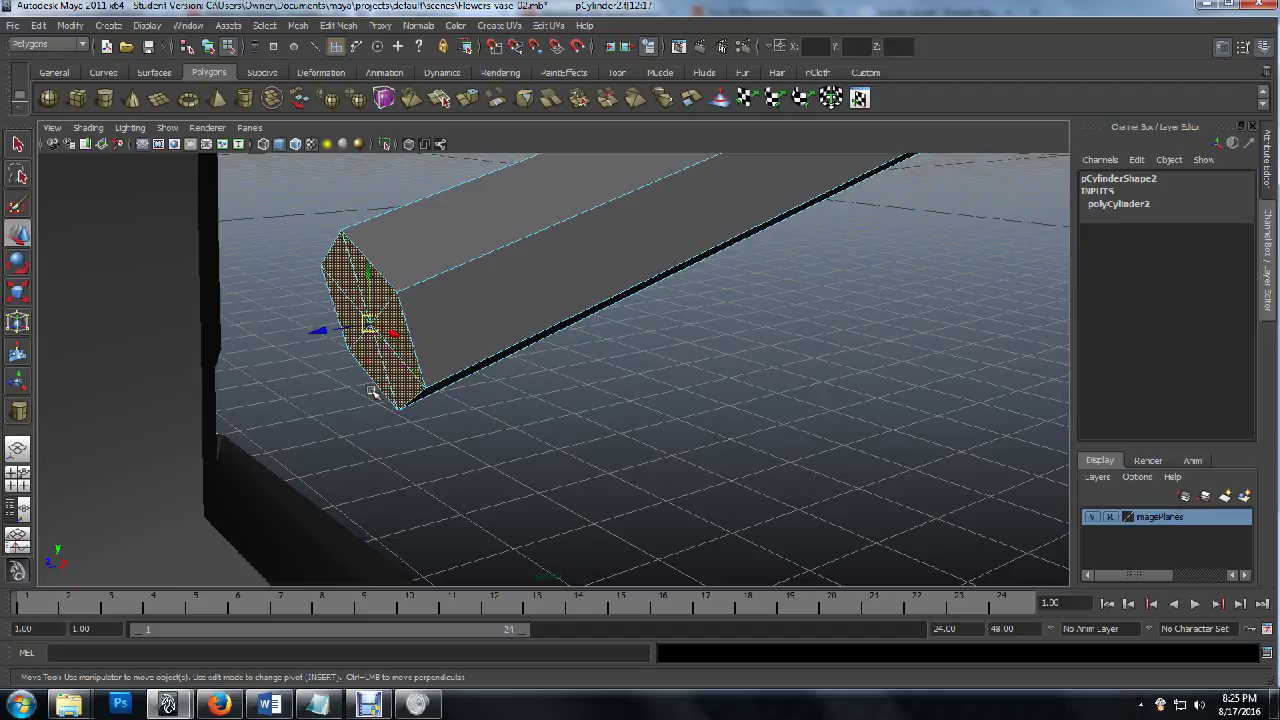
drag(366, 300, 370, 420)
key(Delete)
Move the open-ended cylinder closer to the neck opening, to Translate Y 13.446 and Z -7.414.
alt+drag(523, 457, 396, 411)
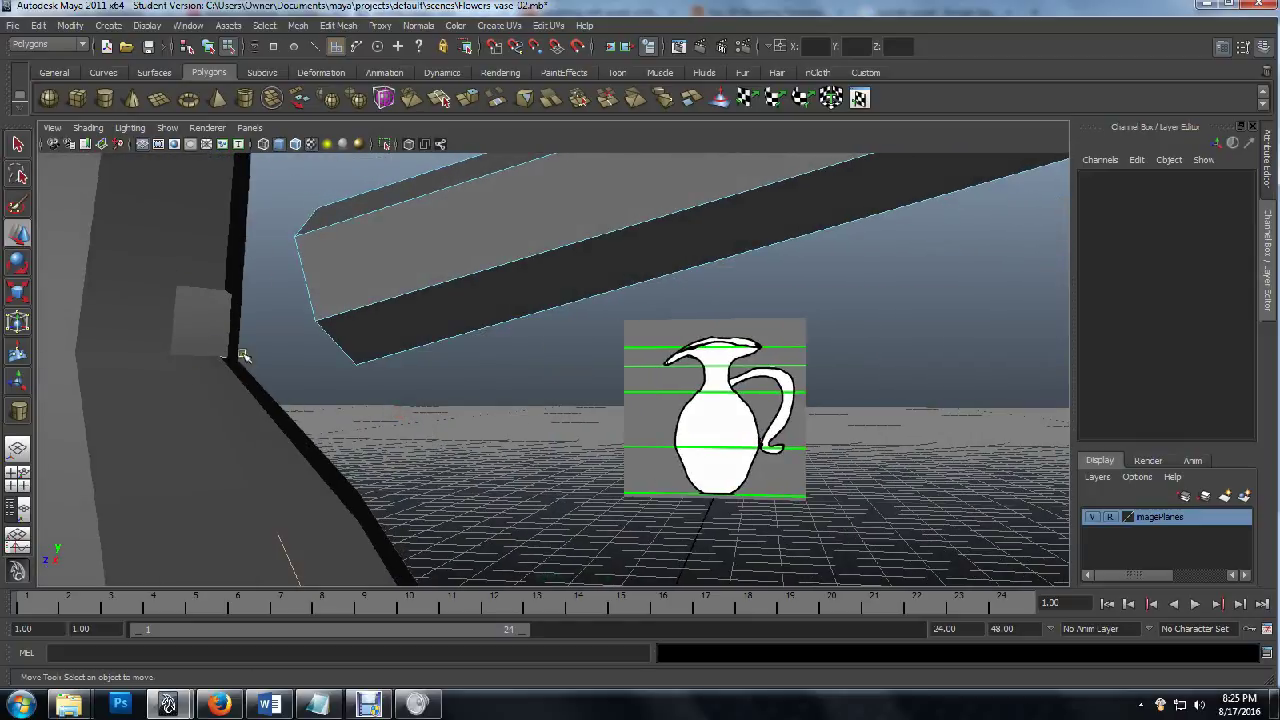
mouse_move(263, 372)
alt+mouse_down()
mouse_move(343, 374)
mouse_move(194, 397)
mouse_move(266, 380)
alt+mouse_up()
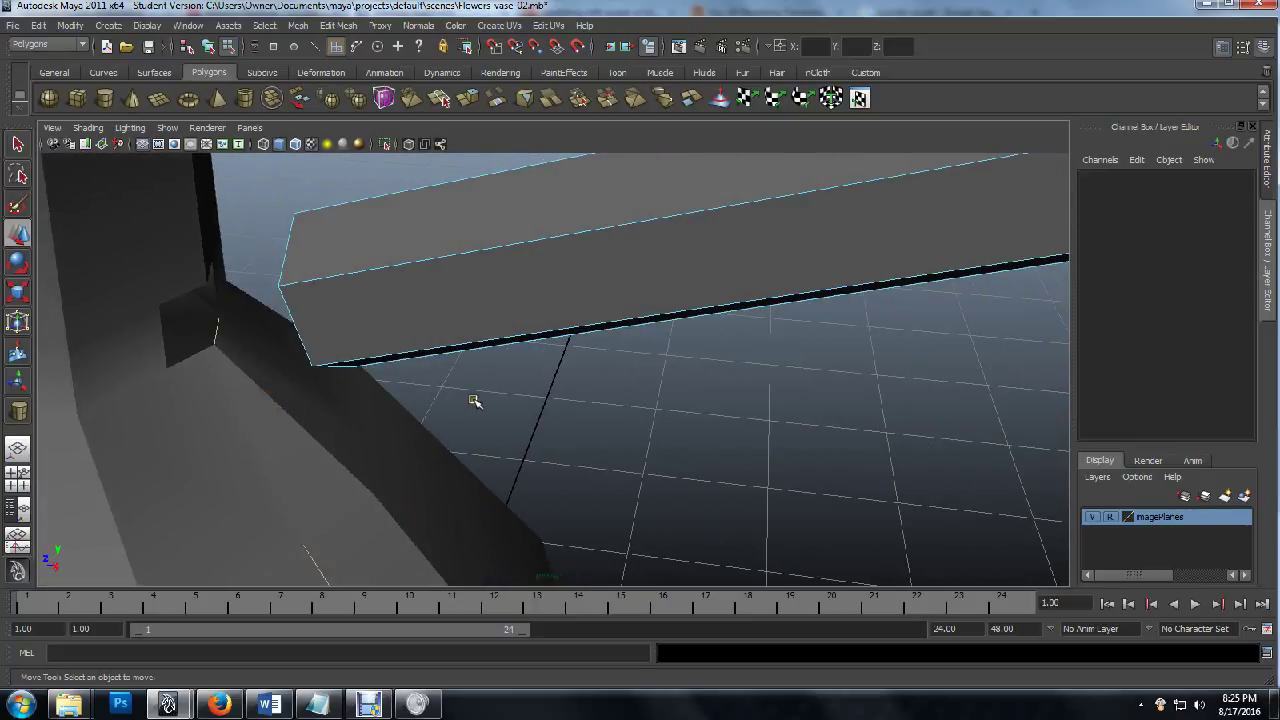
scroll(475, 400, down, 5)
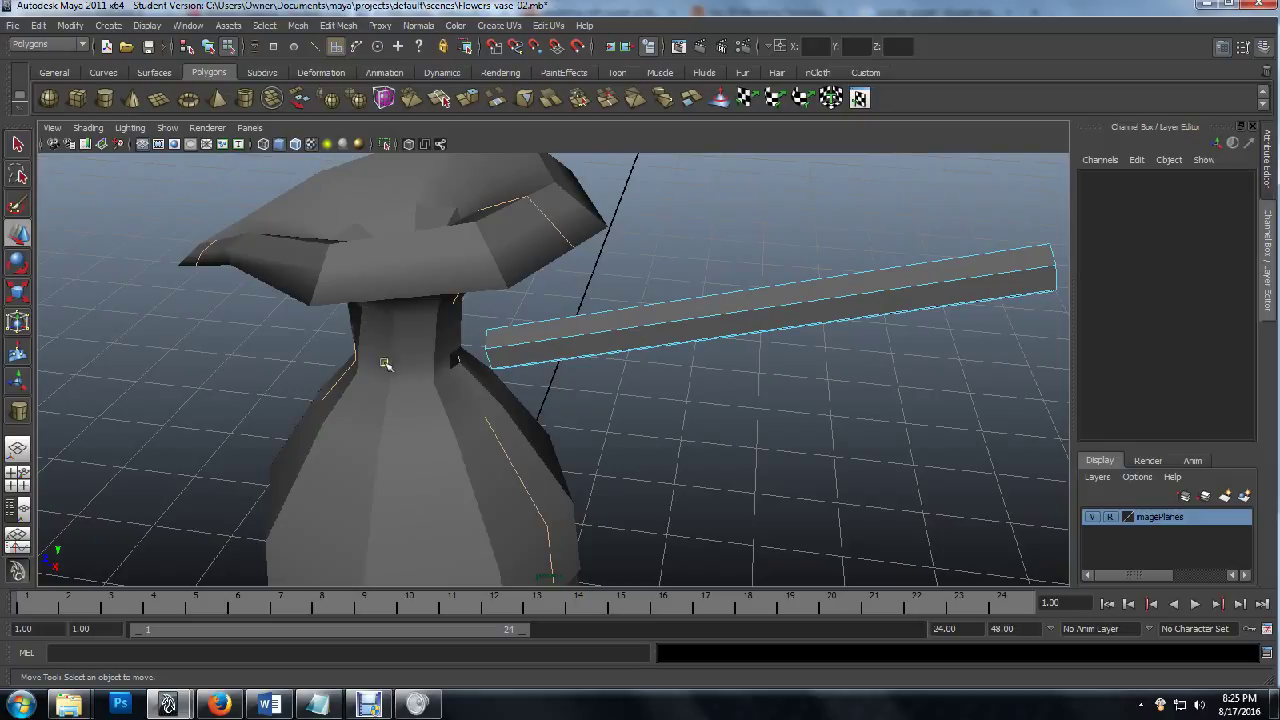
right_drag(425, 352, 428, 320)
click(408, 334)
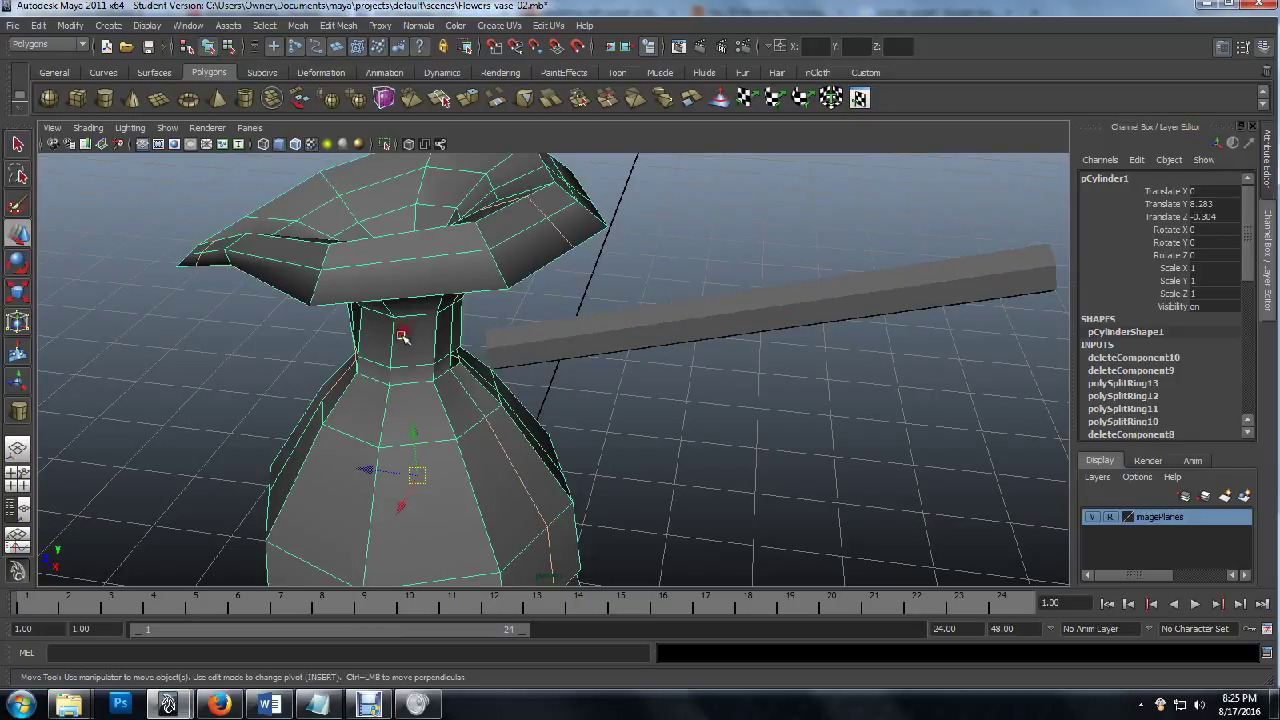
click(548, 340)
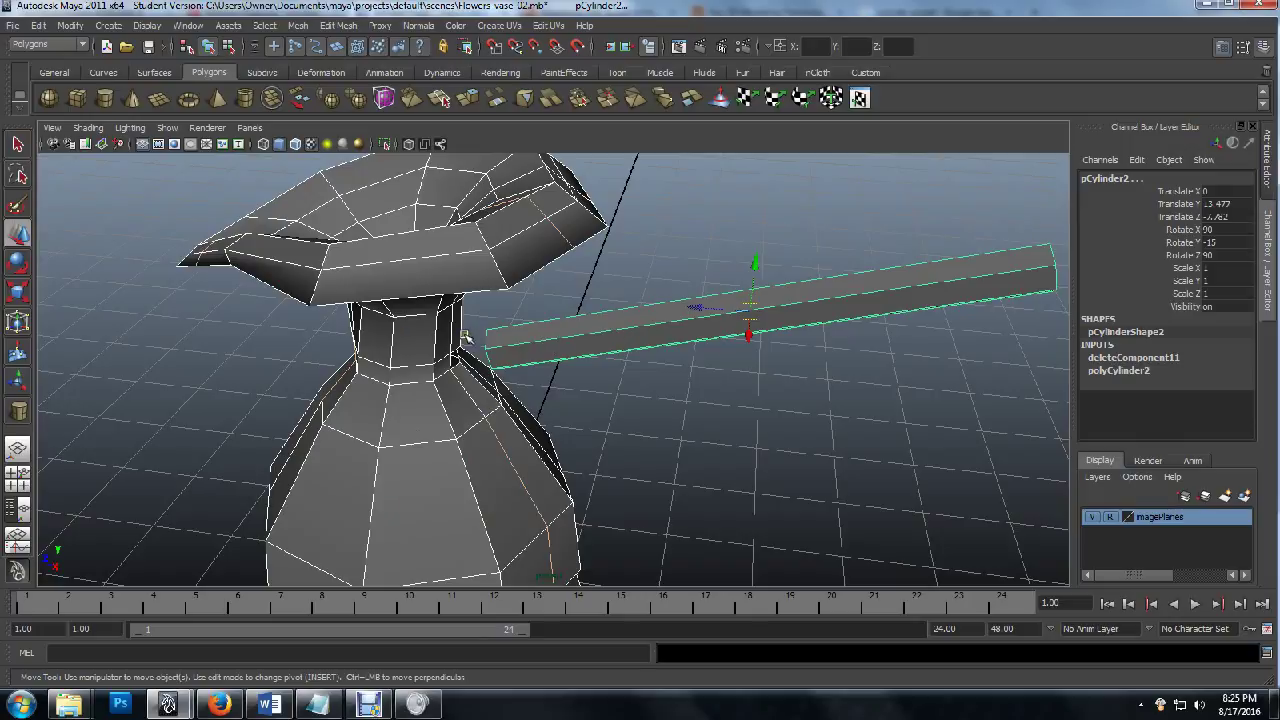
scroll(537, 360, up, 5)
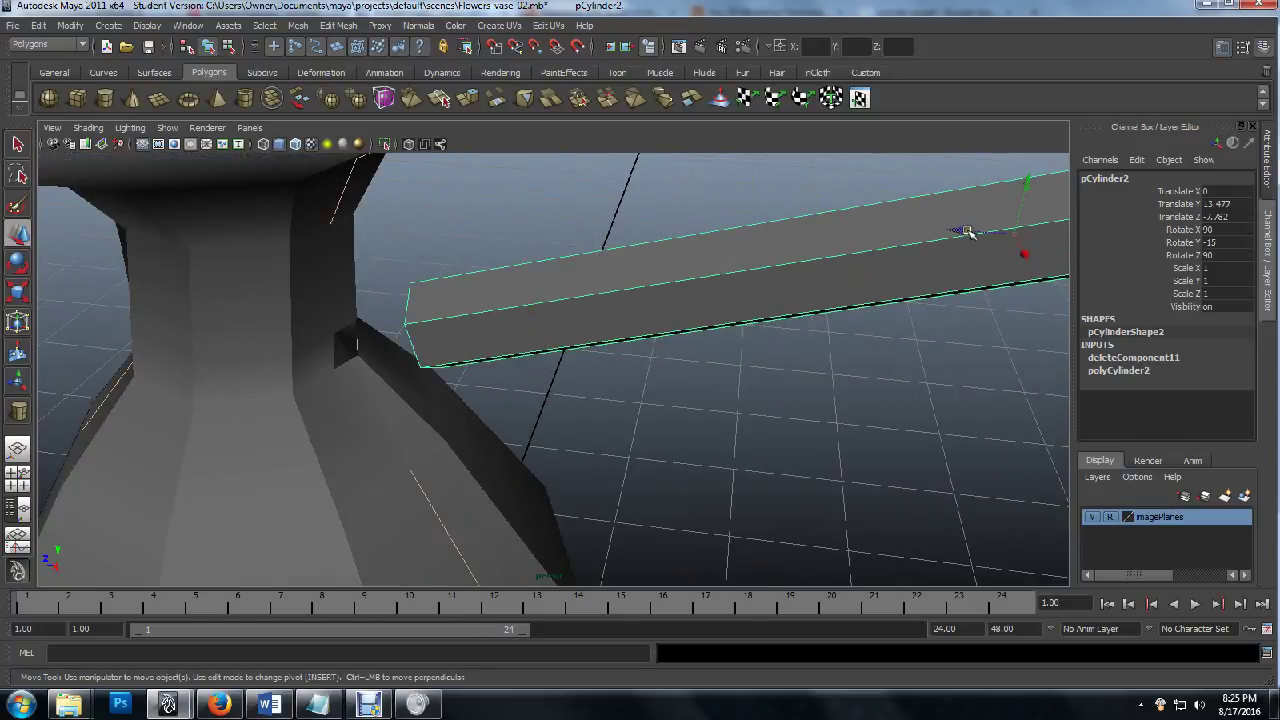
drag(966, 232, 926, 240)
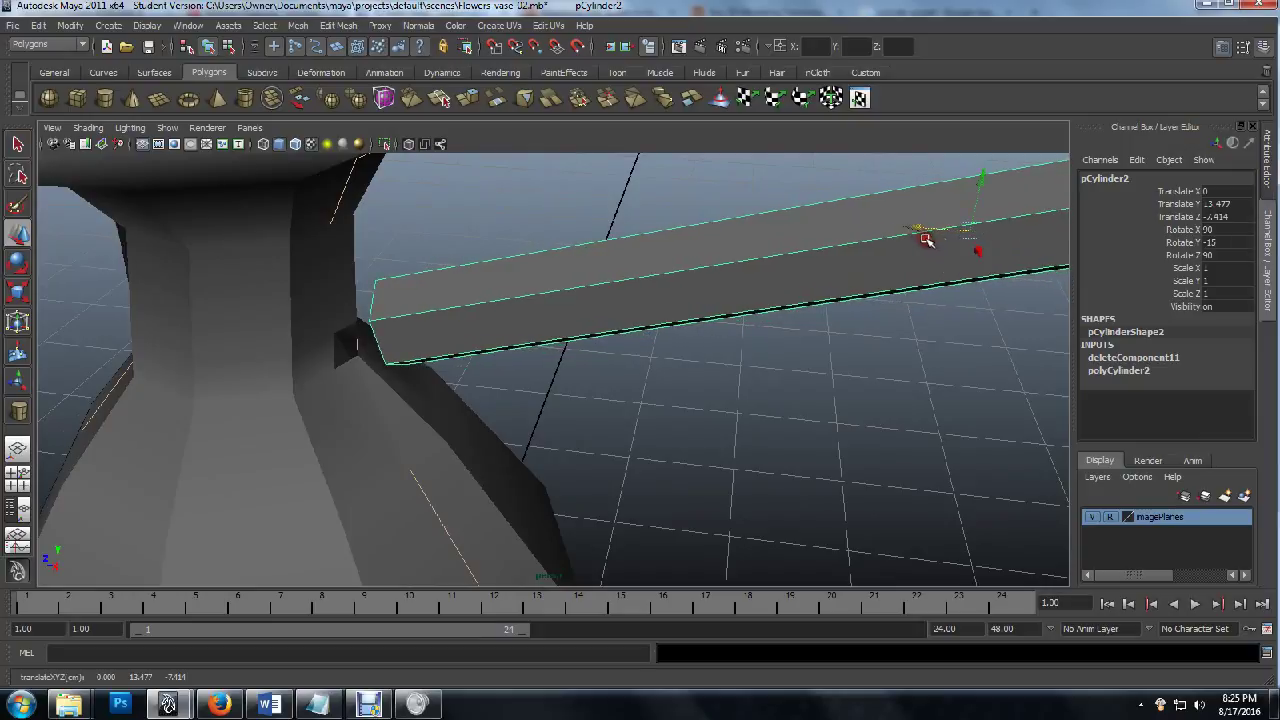
drag(982, 184, 978, 183)
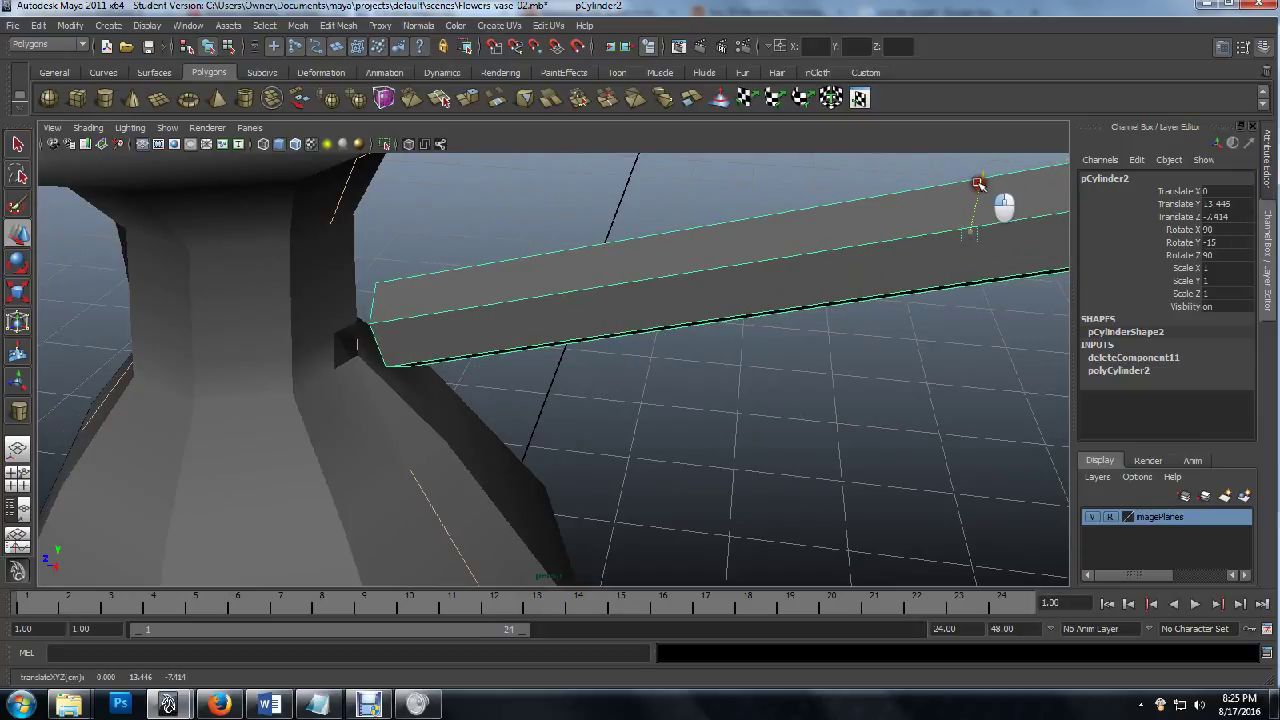
Combine the vase and the handle cylinder into a single mesh.
mouse_move(488, 352)
alt+mouse_down()
mouse_move(523, 337)
mouse_move(206, 337)
mouse_move(470, 350)
alt+mouse_up()
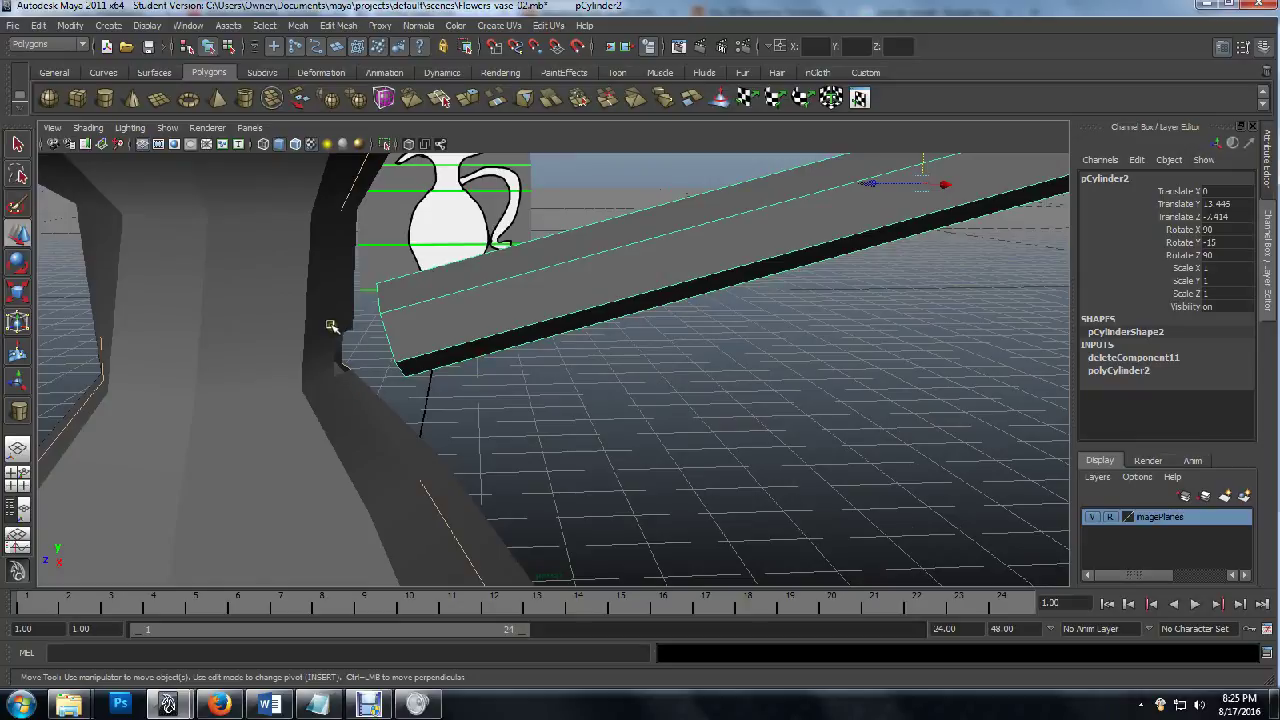
click(302, 404)
shift+click(422, 332)
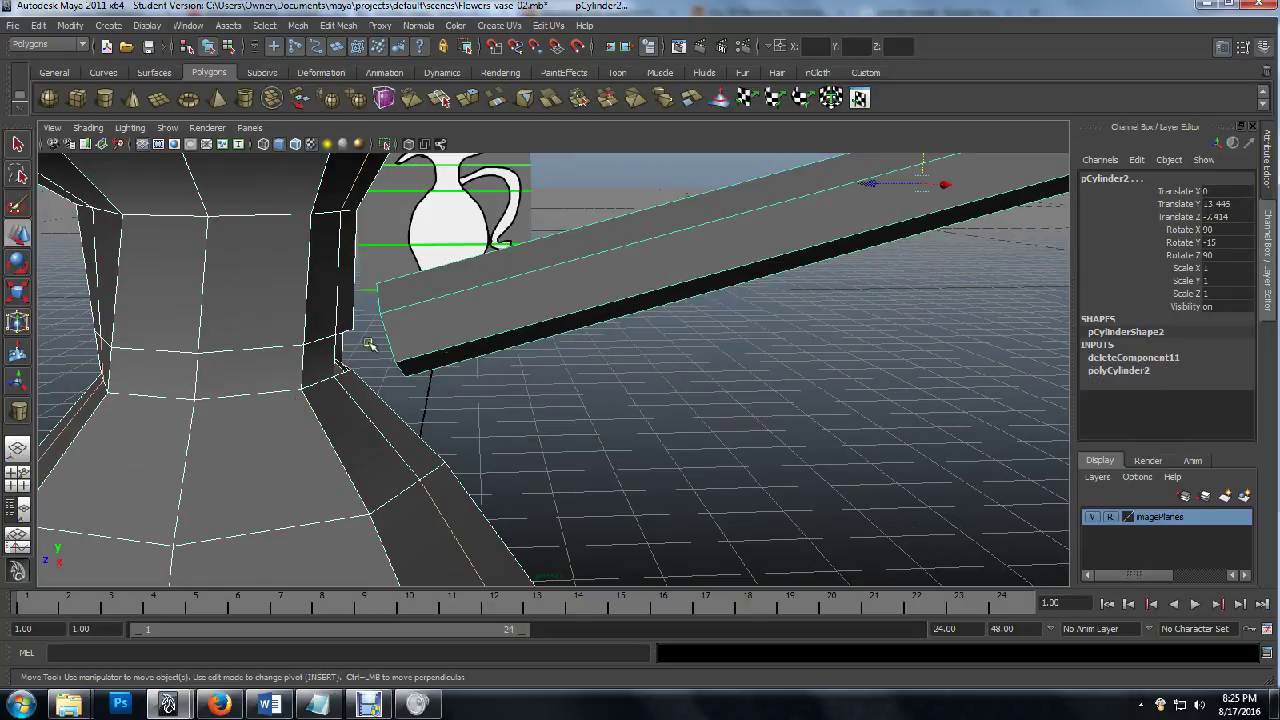
click(297, 26)
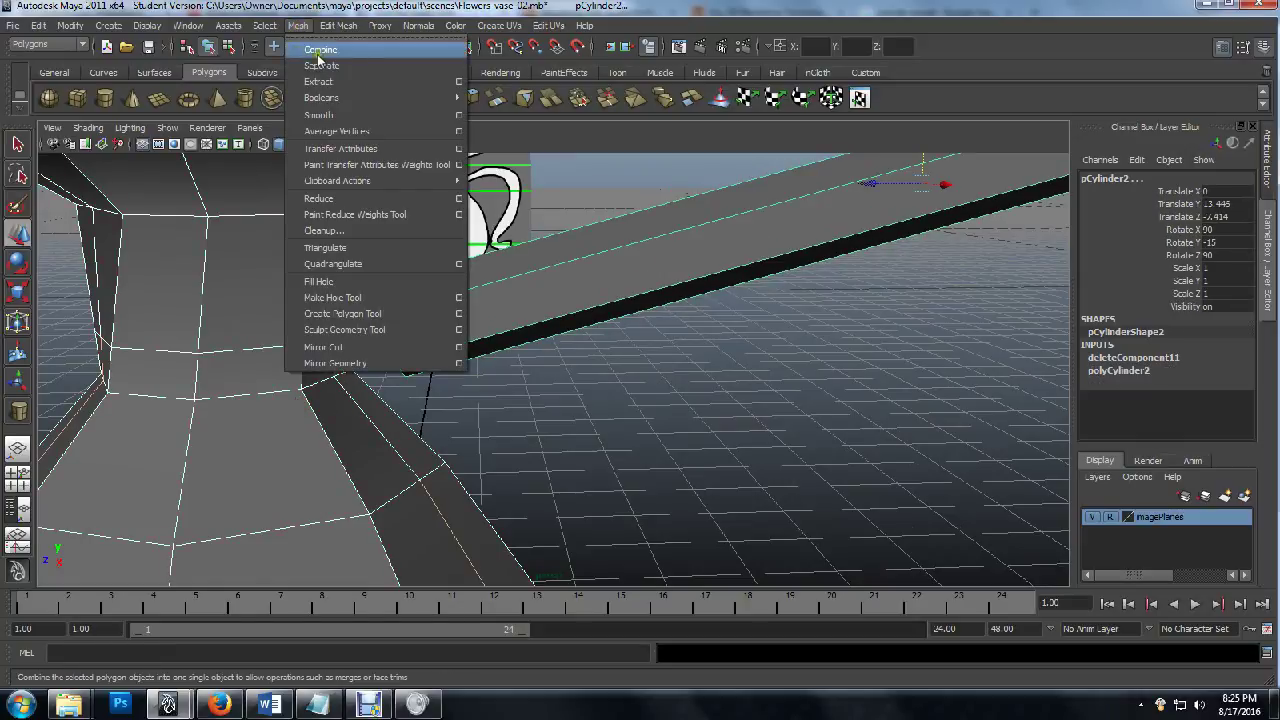
click(358, 52)
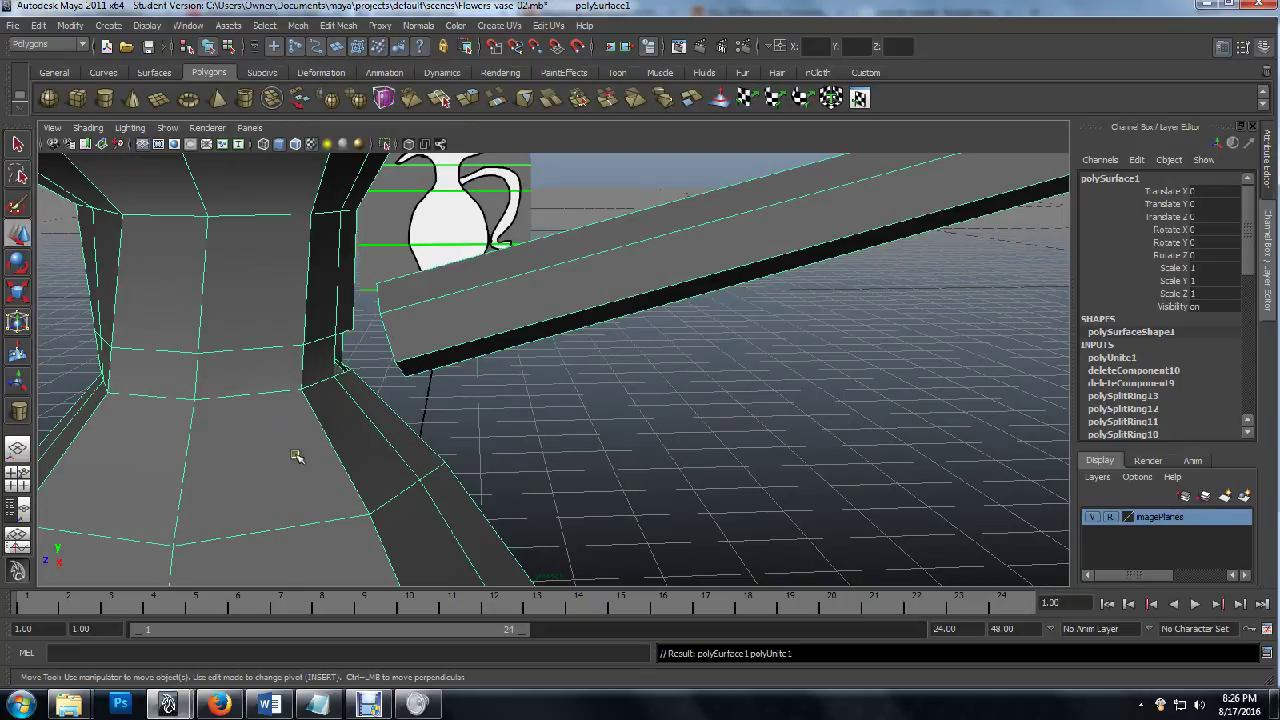
With the Merge Vertex Tool, merge one lower corner vertex of the neck opening onto the matching bottom vertex of the cylinder's open end.
click(338, 26)
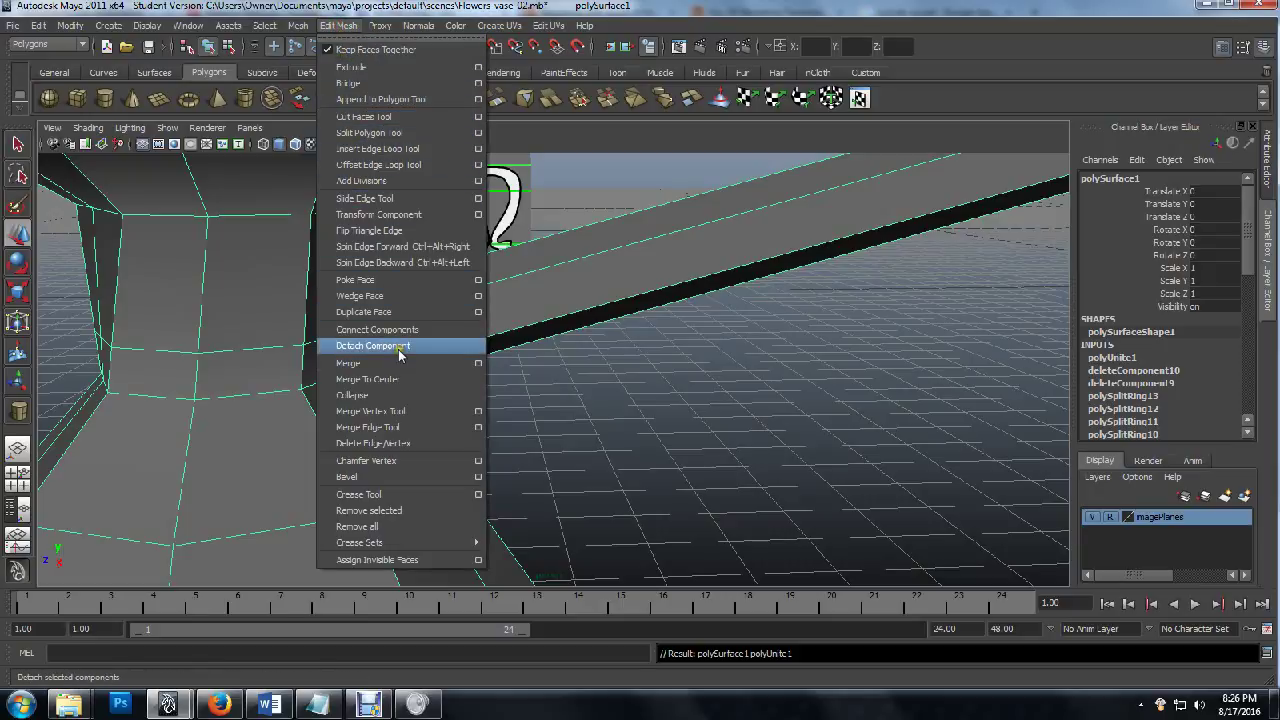
click(420, 414)
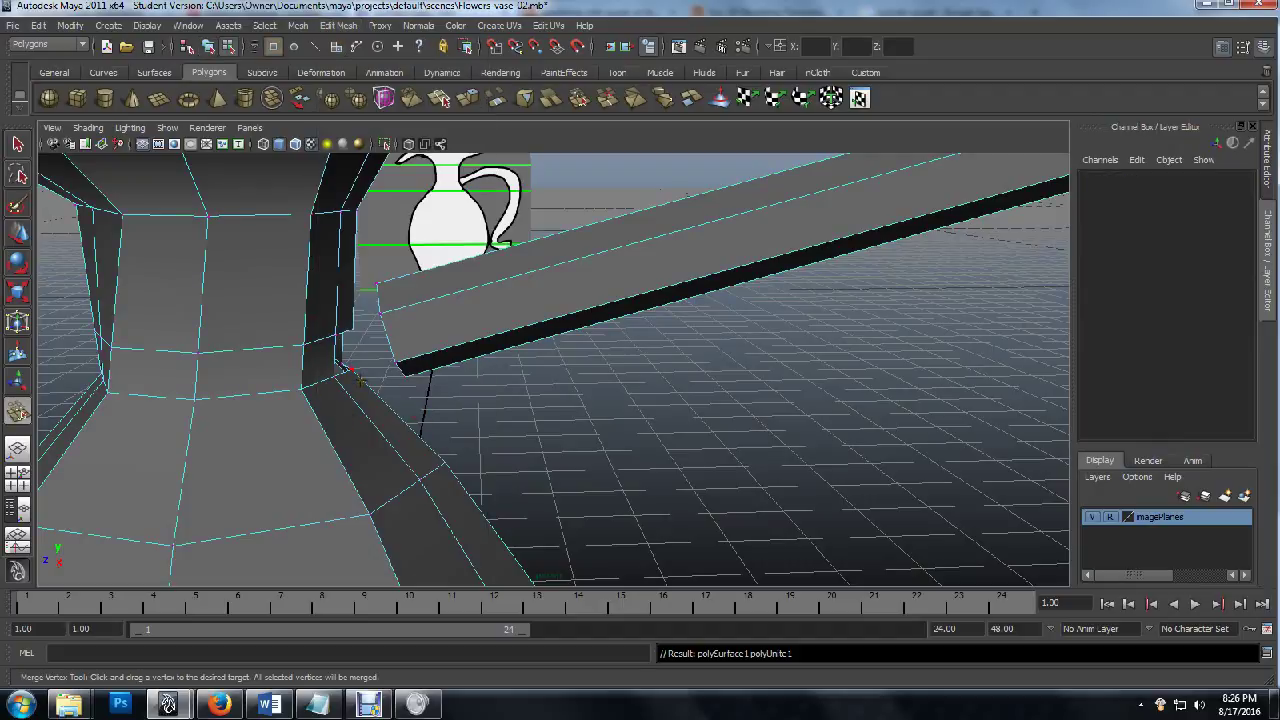
scroll(360, 380, up, 4)
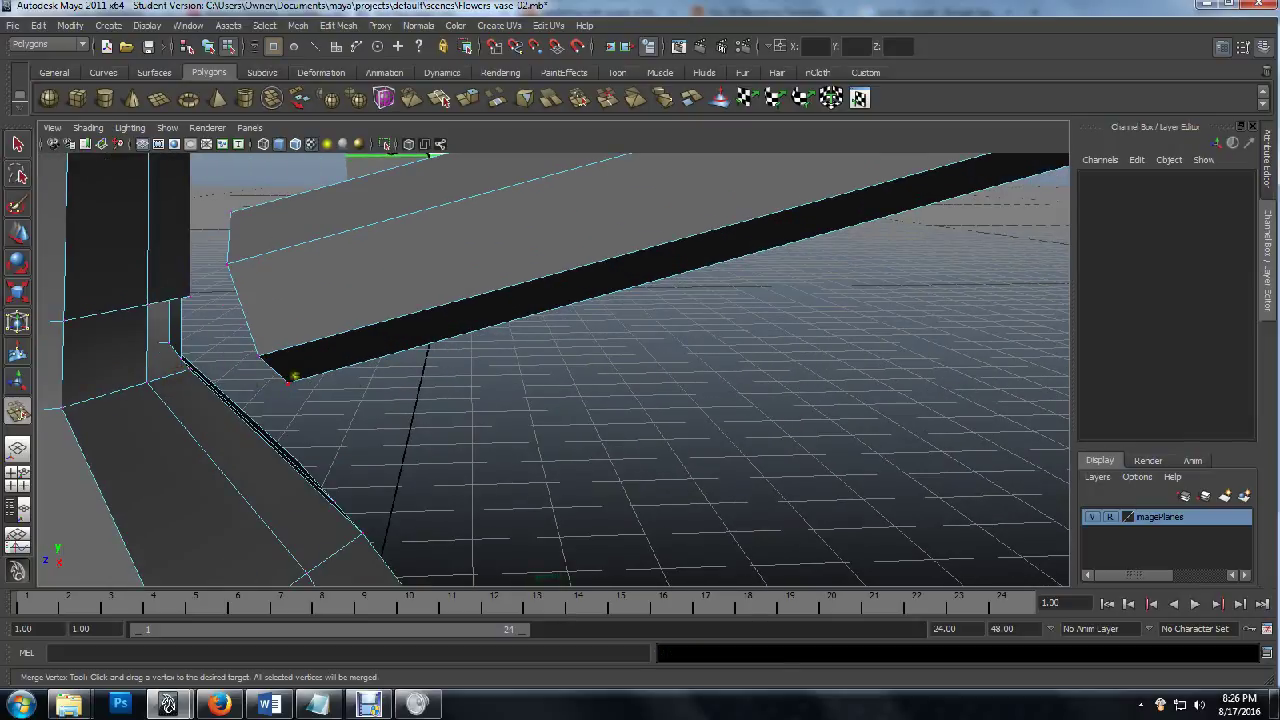
alt+middle_drag(223, 363, 391, 369)
scroll(389, 373, up, 2)
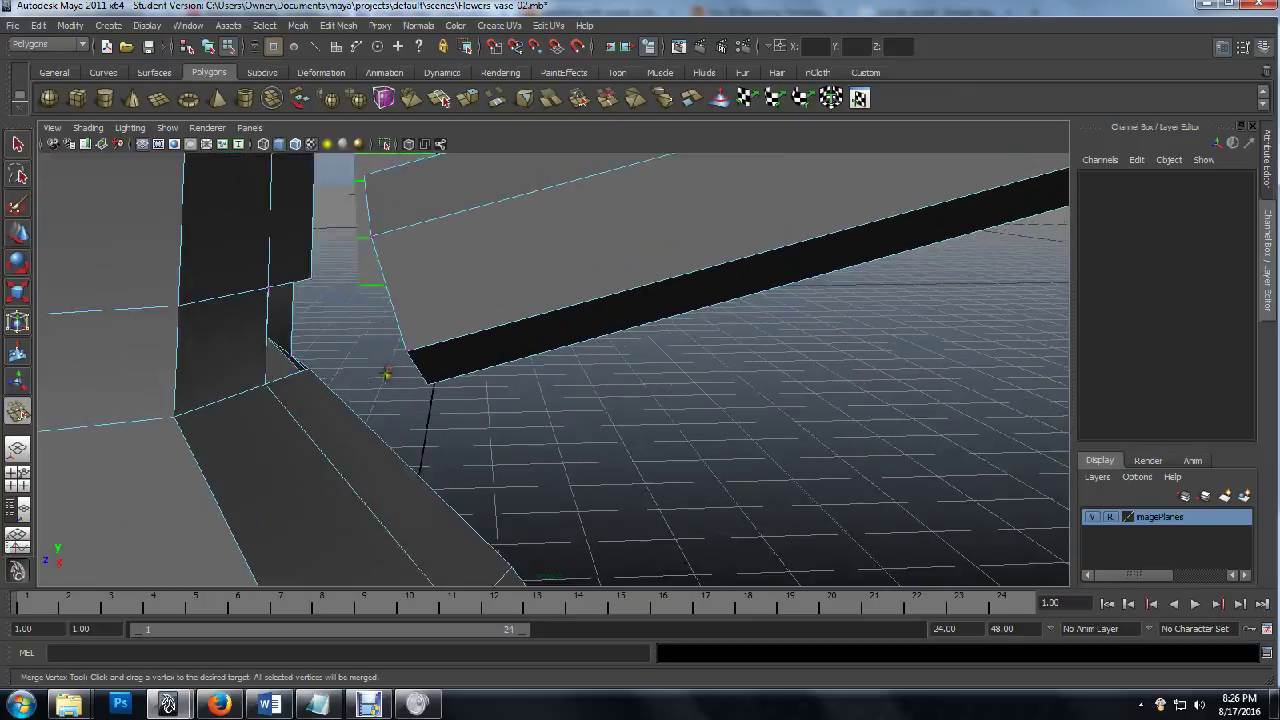
alt+drag(280, 371, 340, 371)
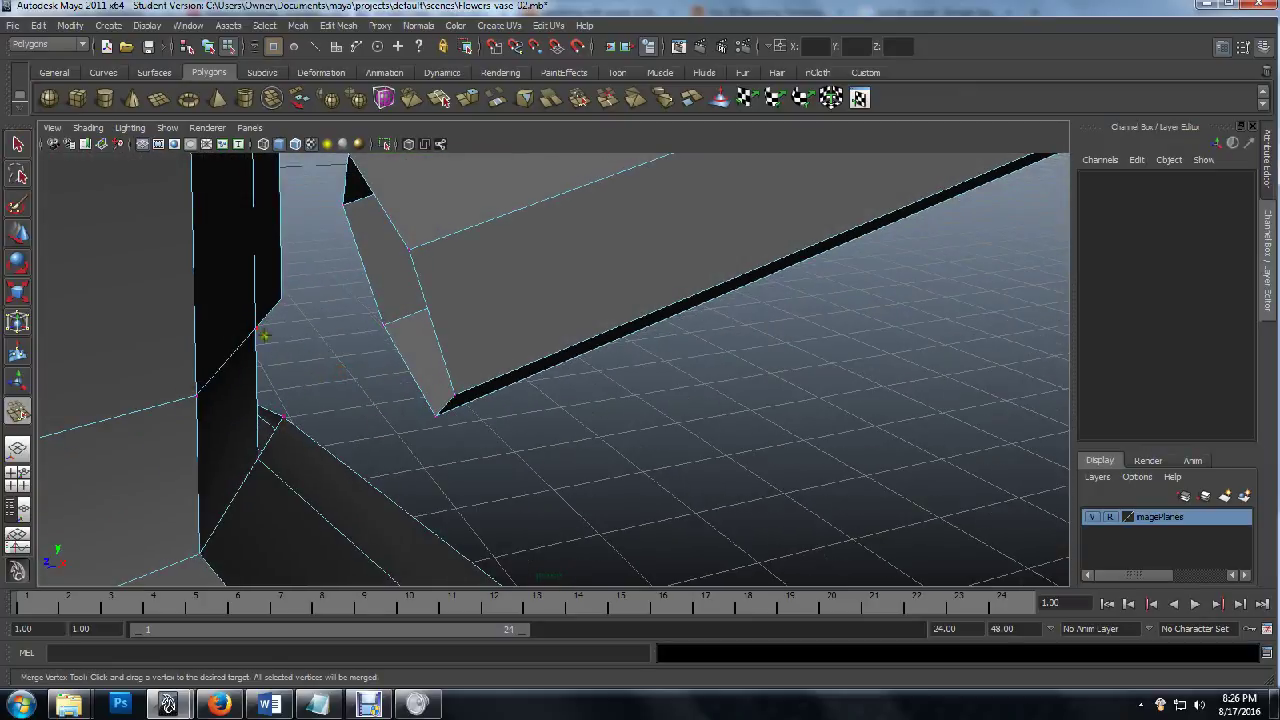
alt+drag(330, 357, 132, 311)
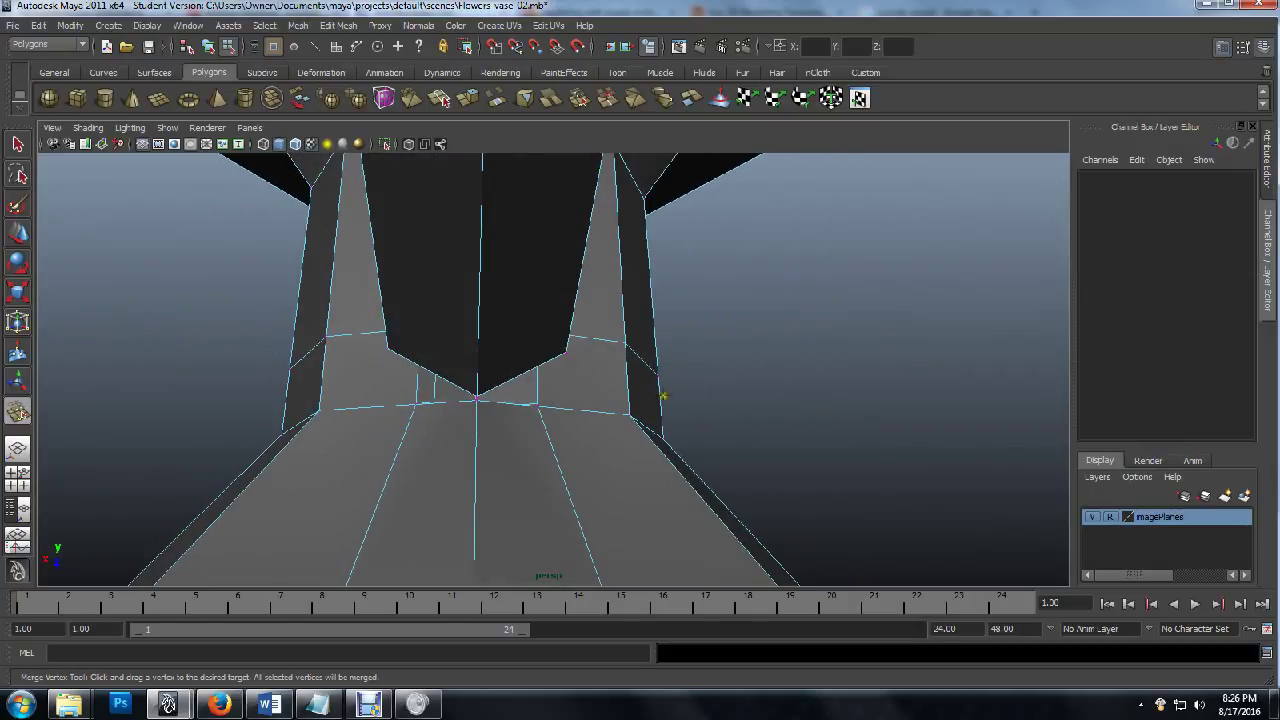
alt+drag(770, 377, 651, 371)
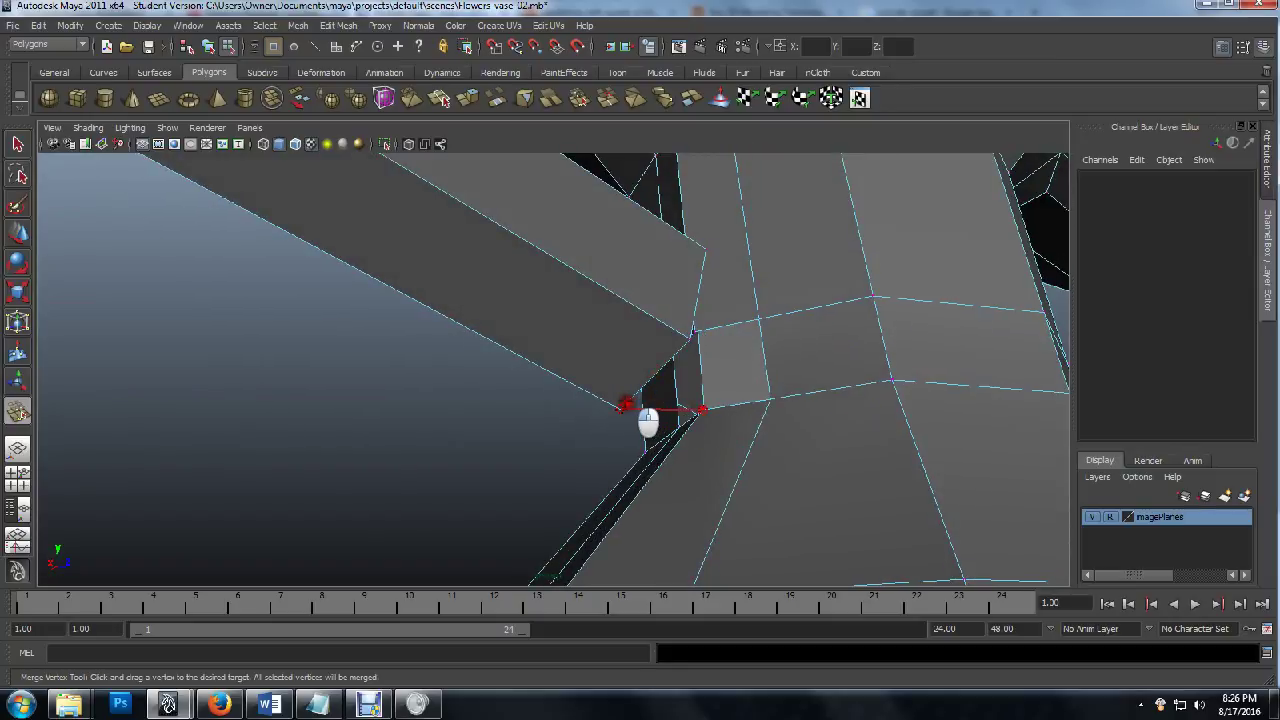
mouse_move(648, 420)
mouse_down()
mouse_move(714, 429)
mouse_move(624, 412)
mouse_up()
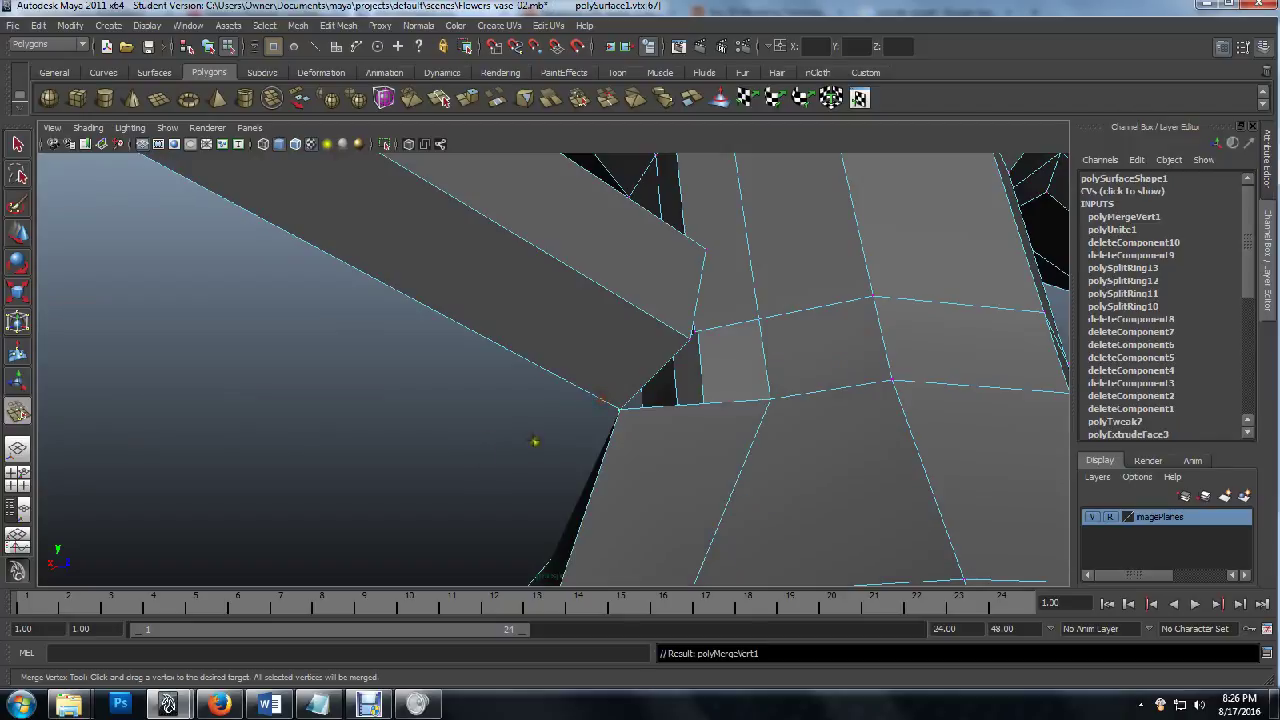
Merge the neck opening's opposite lower corner vertex onto the cylinder end's other bottom vertex and check the joint.
alt+drag(535, 441, 574, 443)
drag(445, 418, 595, 392)
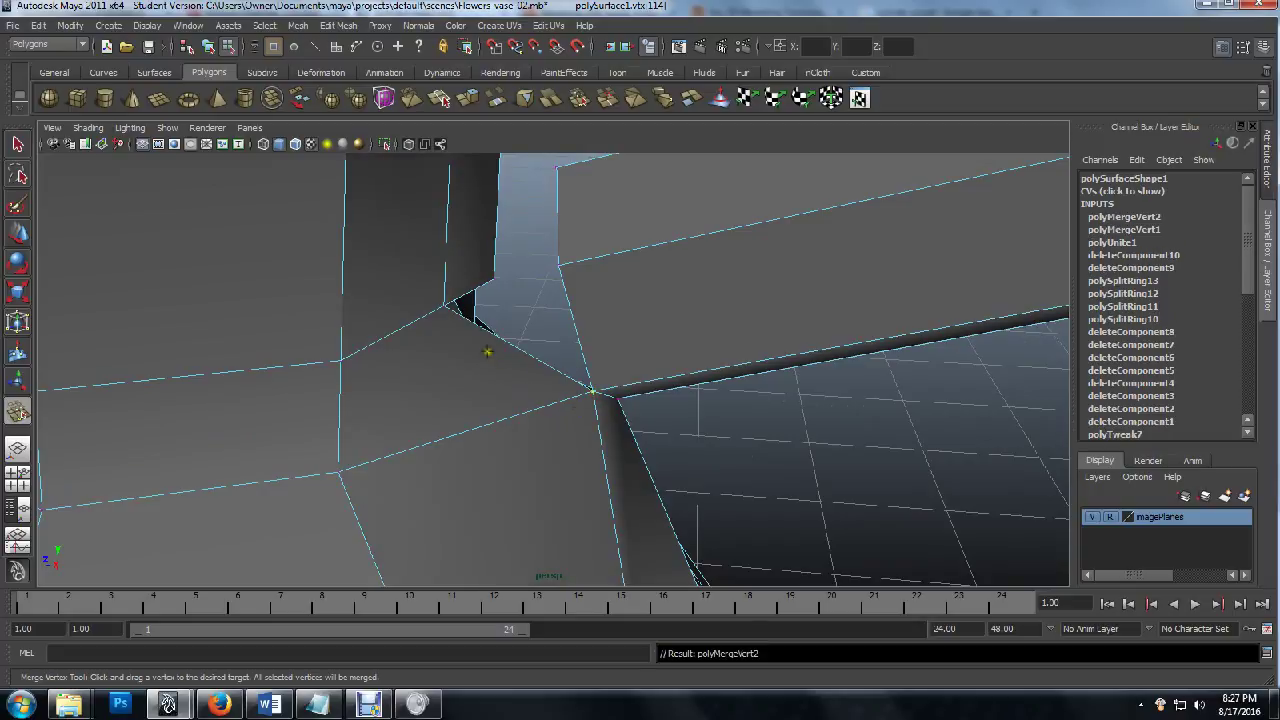
mouse_move(567, 400)
alt+mouse_down()
mouse_move(389, 354)
mouse_move(571, 396)
alt+mouse_up()
scroll(572, 400, down, 6)
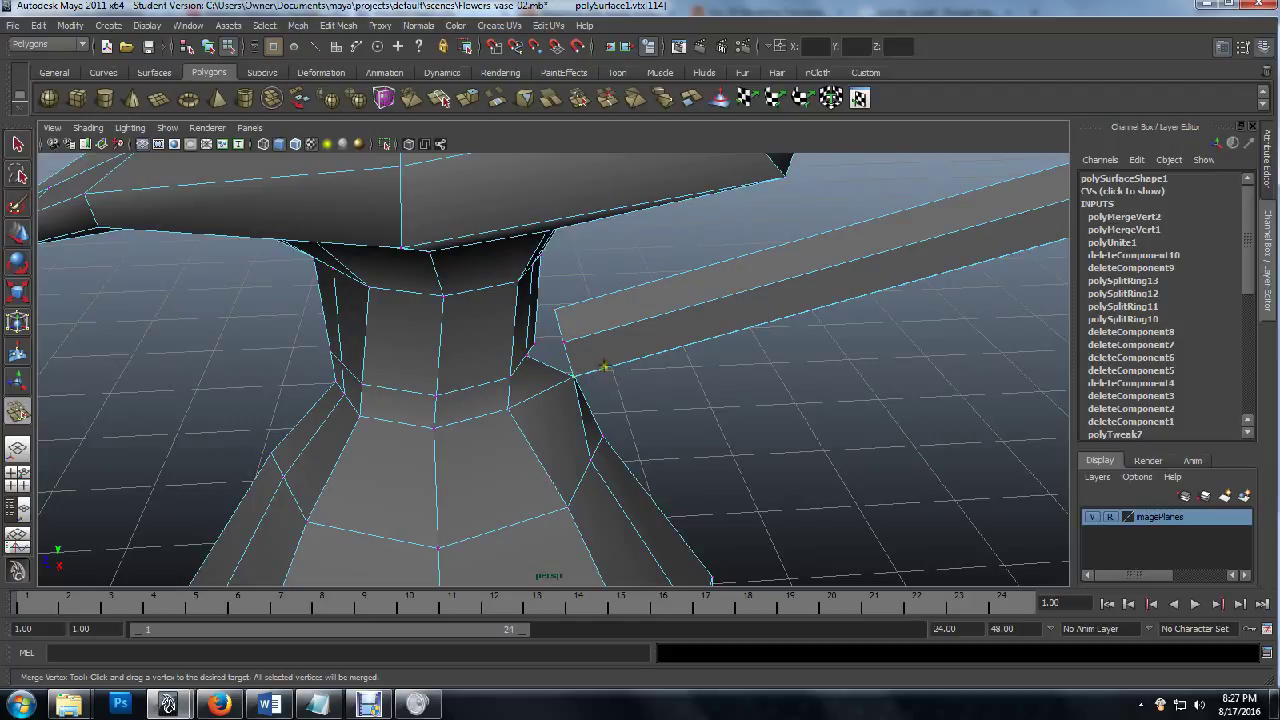
scroll(604, 366, up, 6)
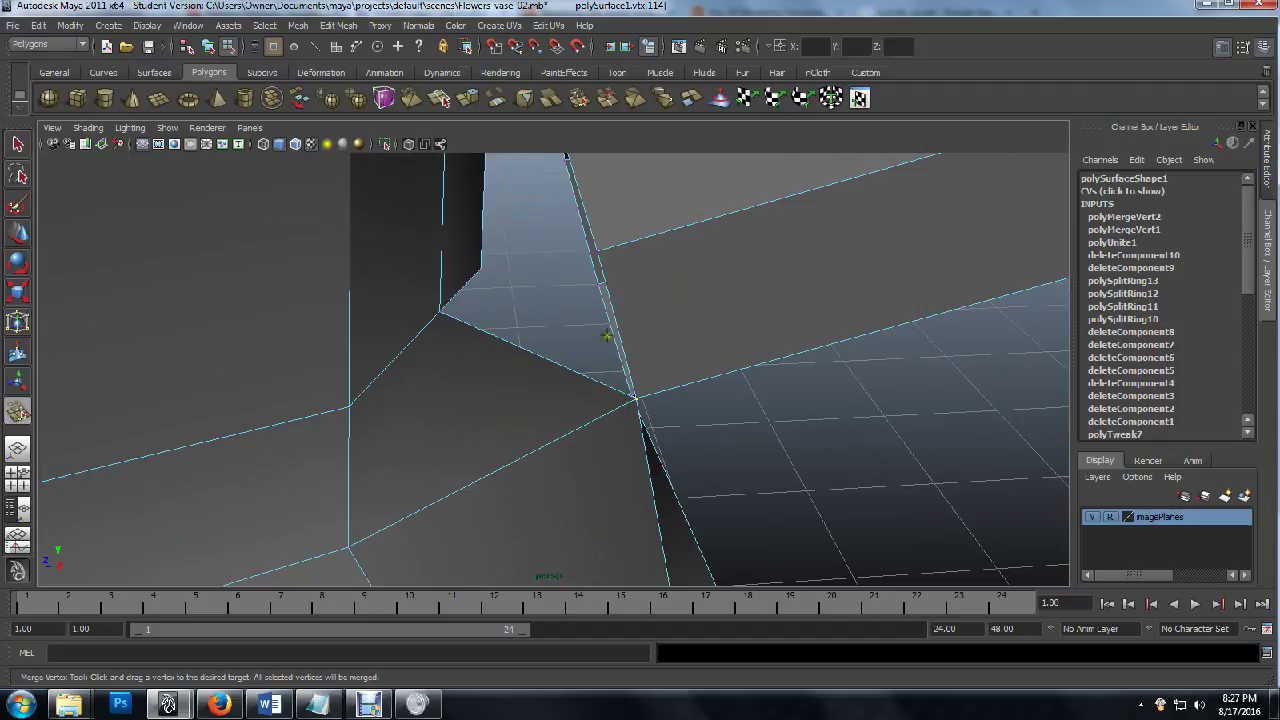
alt+drag(680, 314, 584, 414)
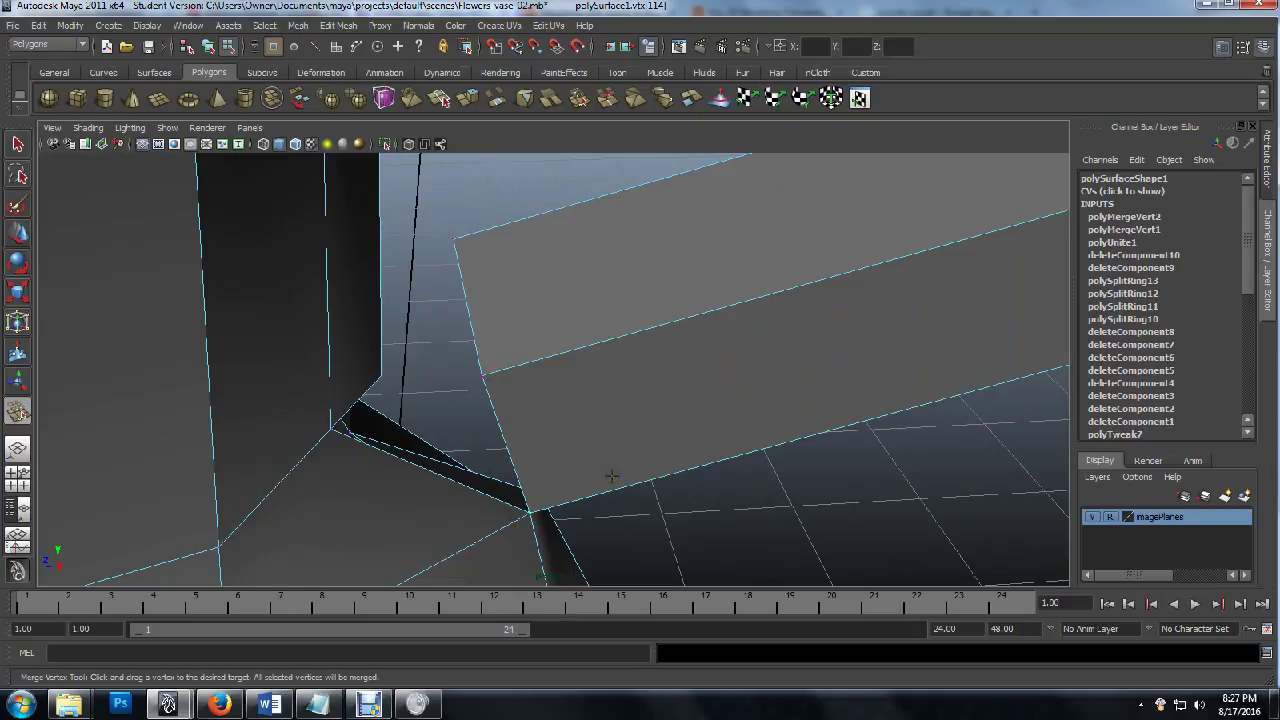
Merge the neck opening's middle side vertex onto the matching middle vertex of the cylinder's open end.
drag(481, 375, 316, 433)
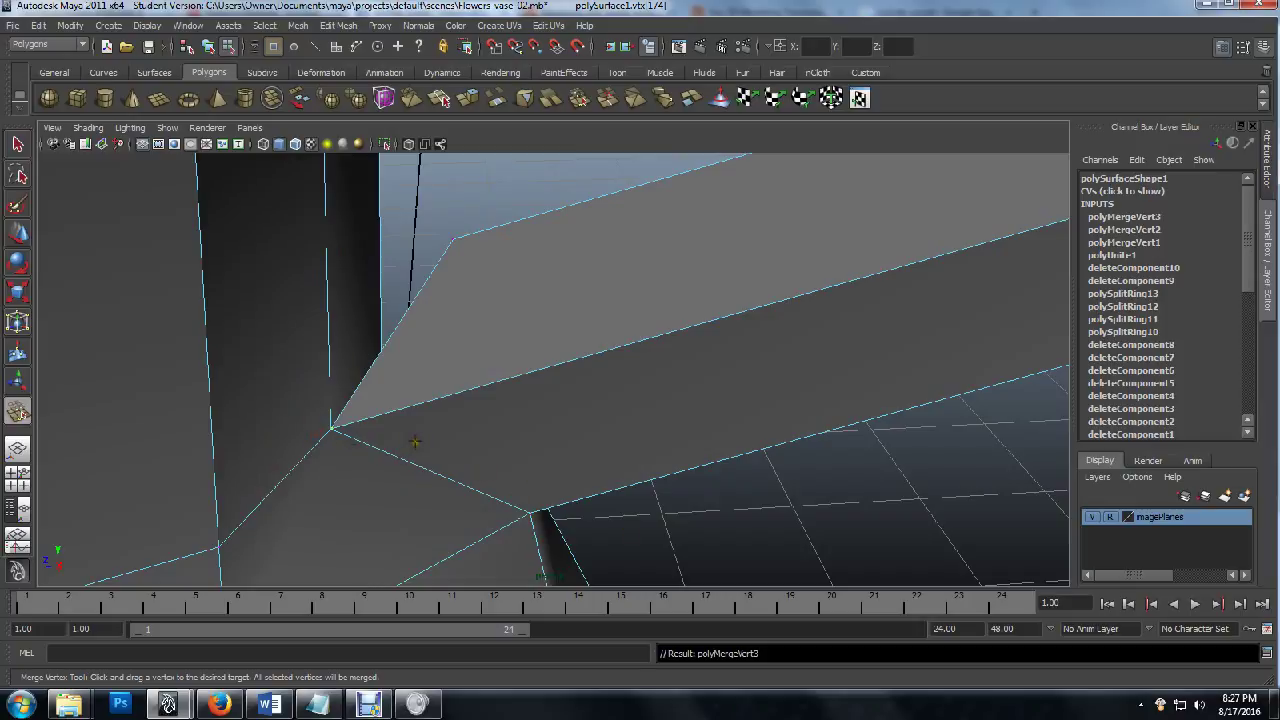
key(ctrl+z)
drag(318, 434, 207, 376)
alt+drag(583, 447, 631, 449)
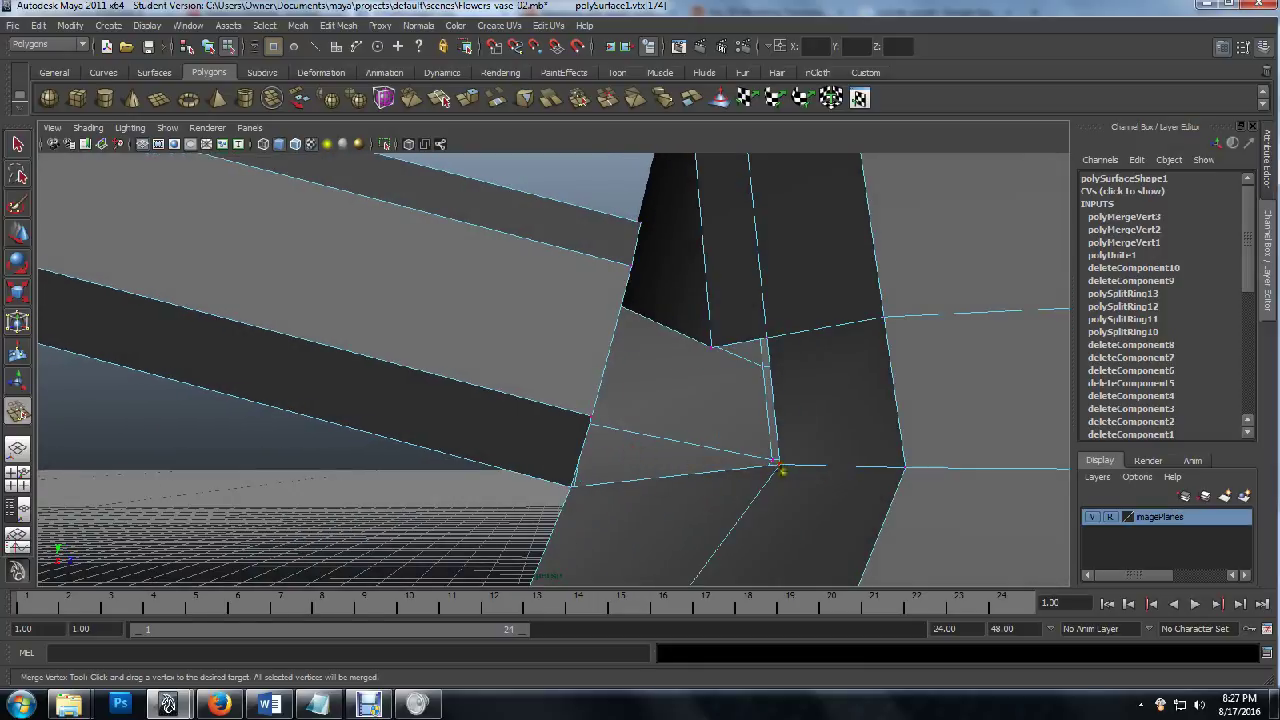
Merge the neck opening's remaining vertices onto the matching vertices of the cylinder's open end and inspect the finished joint.
alt+drag(779, 468, 607, 437)
mouse_move(705, 407)
alt+mouse_down()
mouse_move(731, 409)
mouse_move(703, 429)
alt+mouse_up()
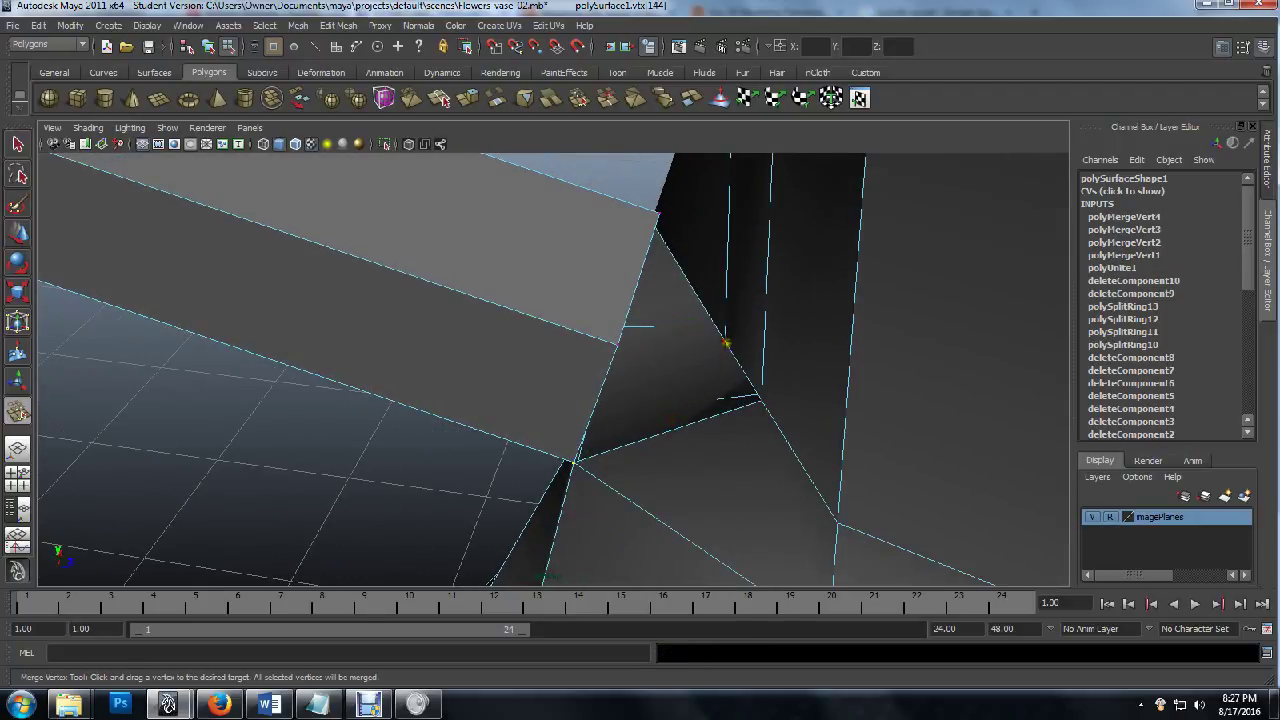
drag(726, 343, 549, 259)
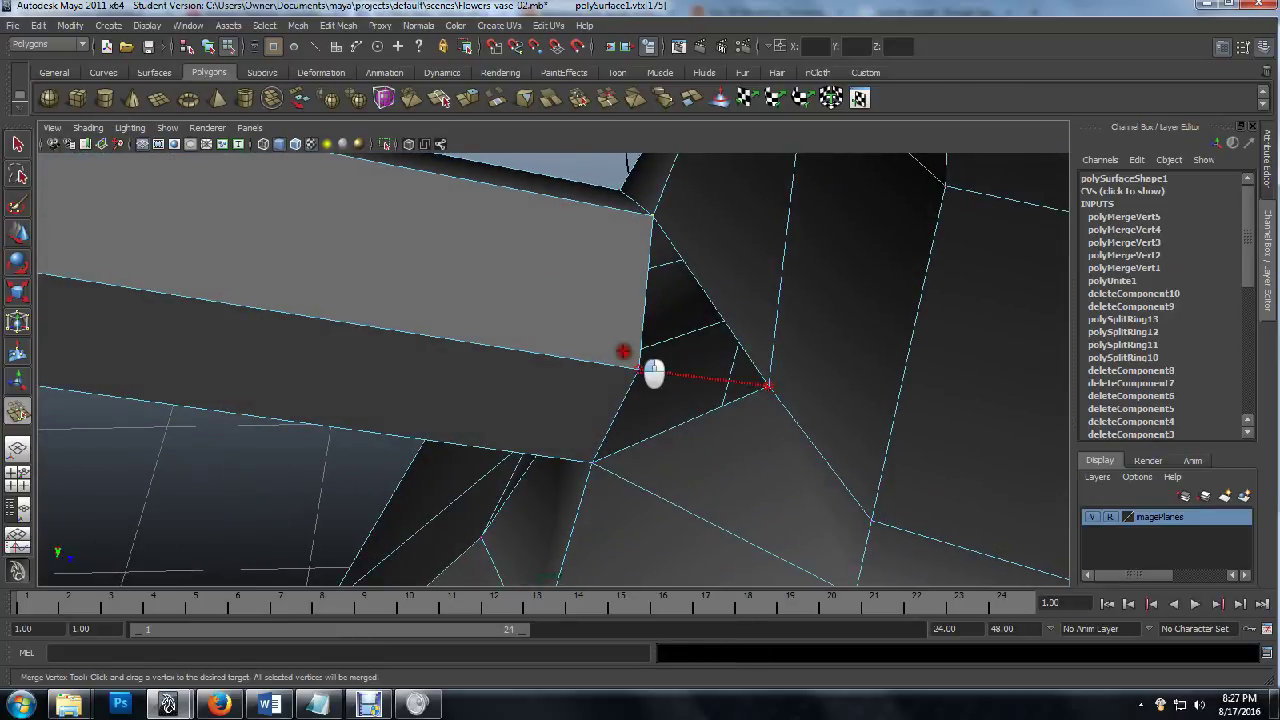
drag(653, 372, 640, 368)
scroll(514, 394, up, 5)
scroll(515, 396, down, 3)
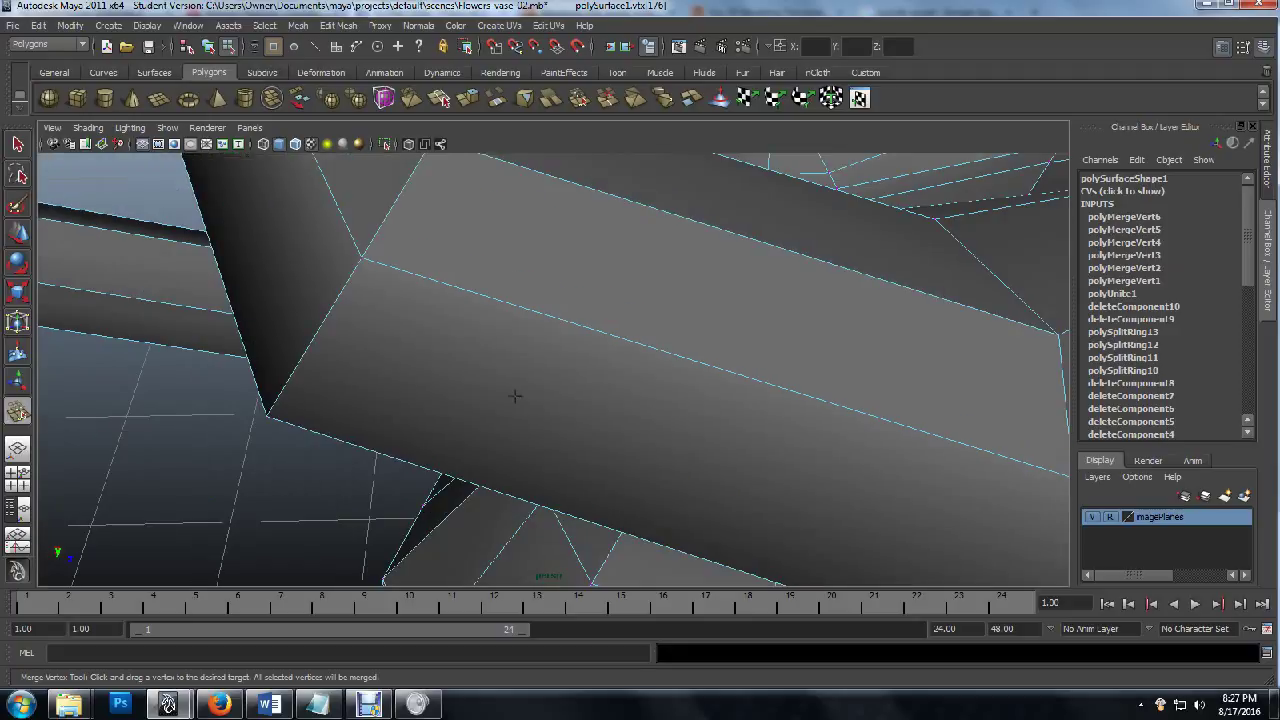
scroll(514, 395, down, 5)
alt+drag(514, 395, 643, 409)
scroll(676, 360, down, 3)
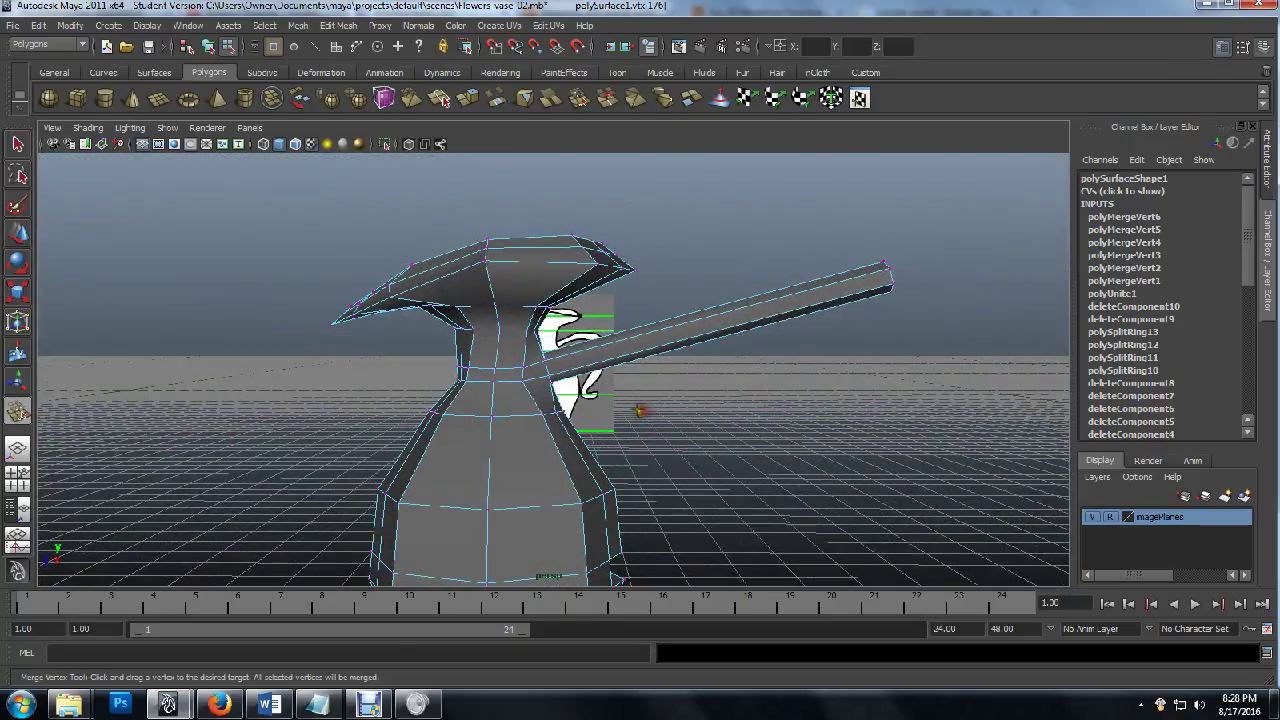
In the side view, raise the vase material's Transparency to about halfway so the reference image shows through.
key(space)
key(space)
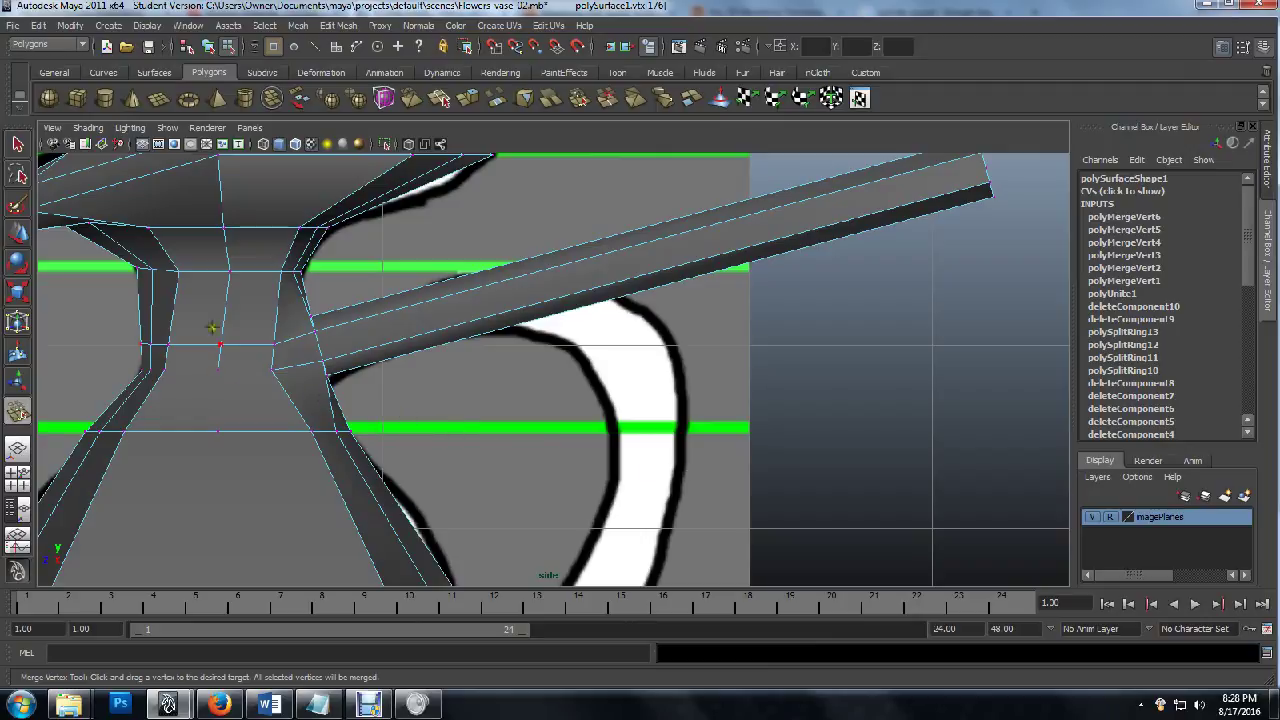
key(q)
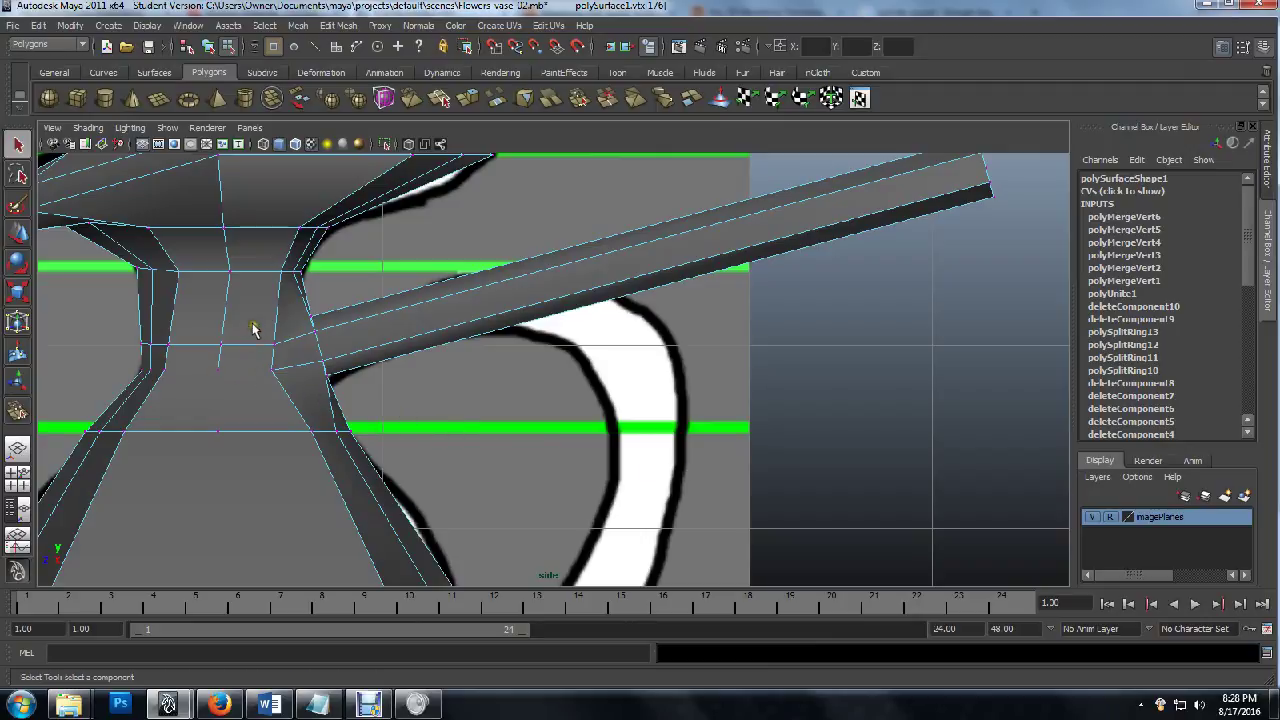
right_drag(253, 330, 249, 544)
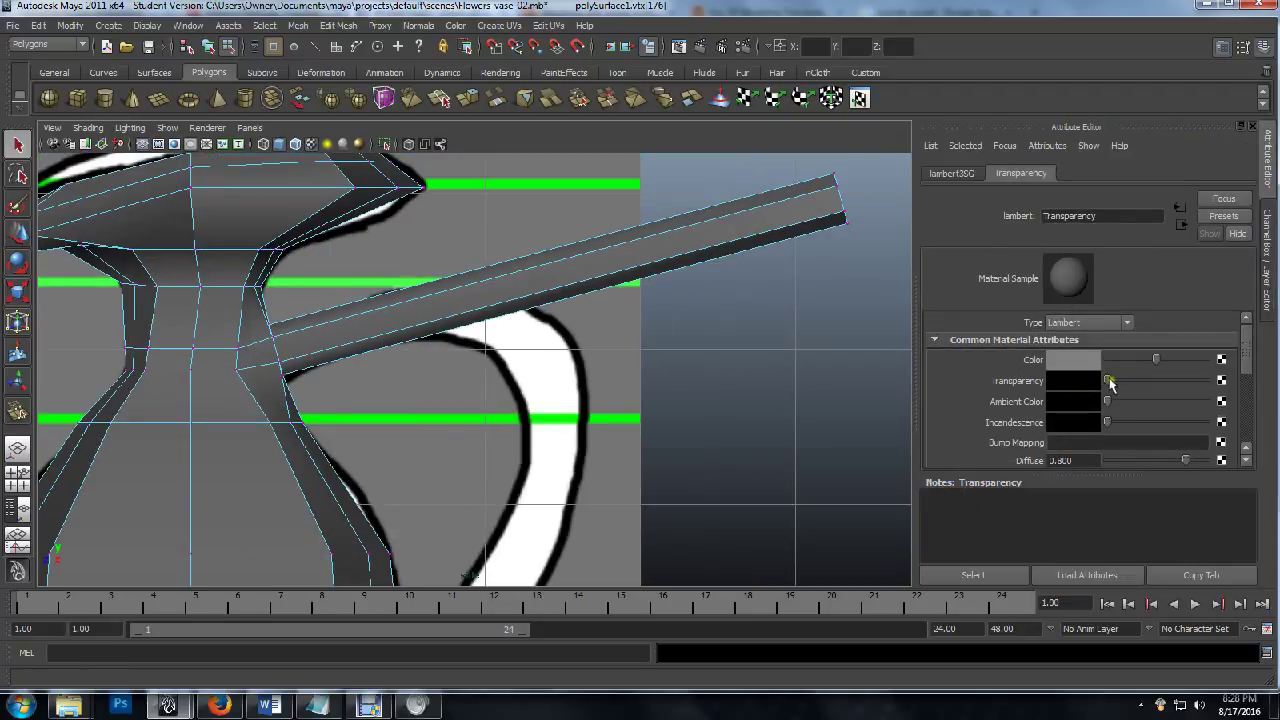
drag(1108, 380, 1157, 388)
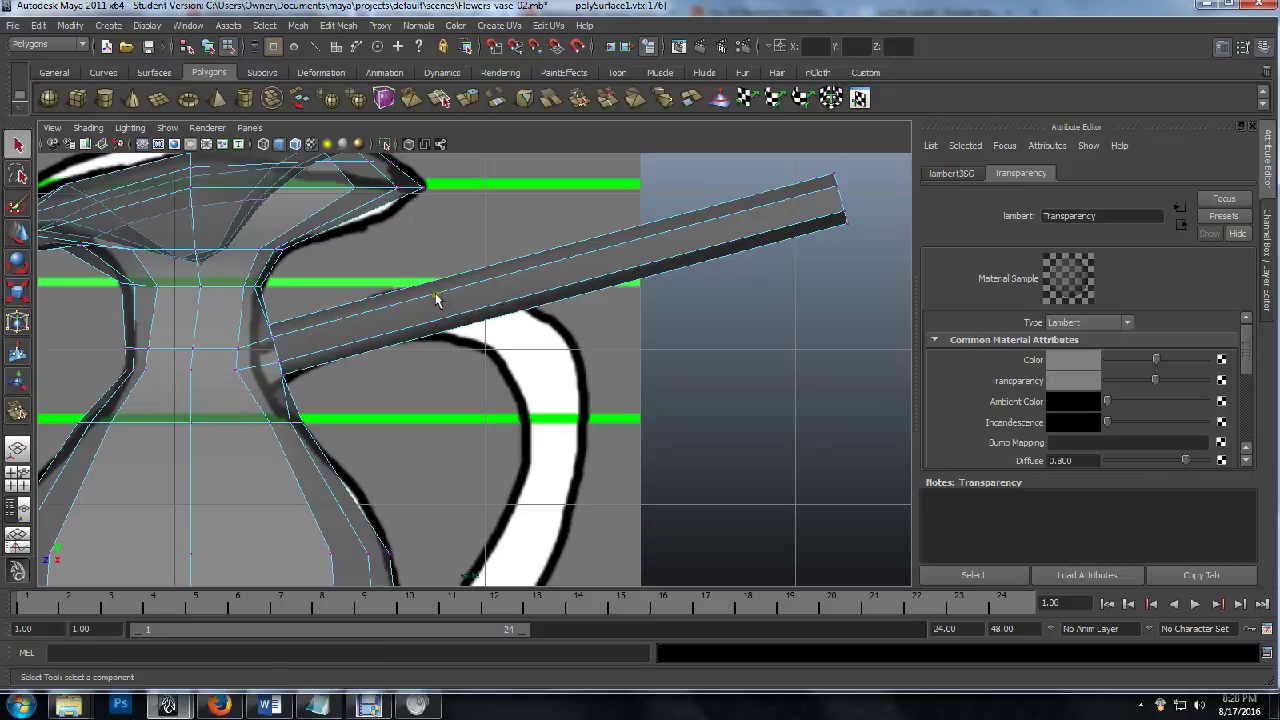
scroll(730, 248, down, 2)
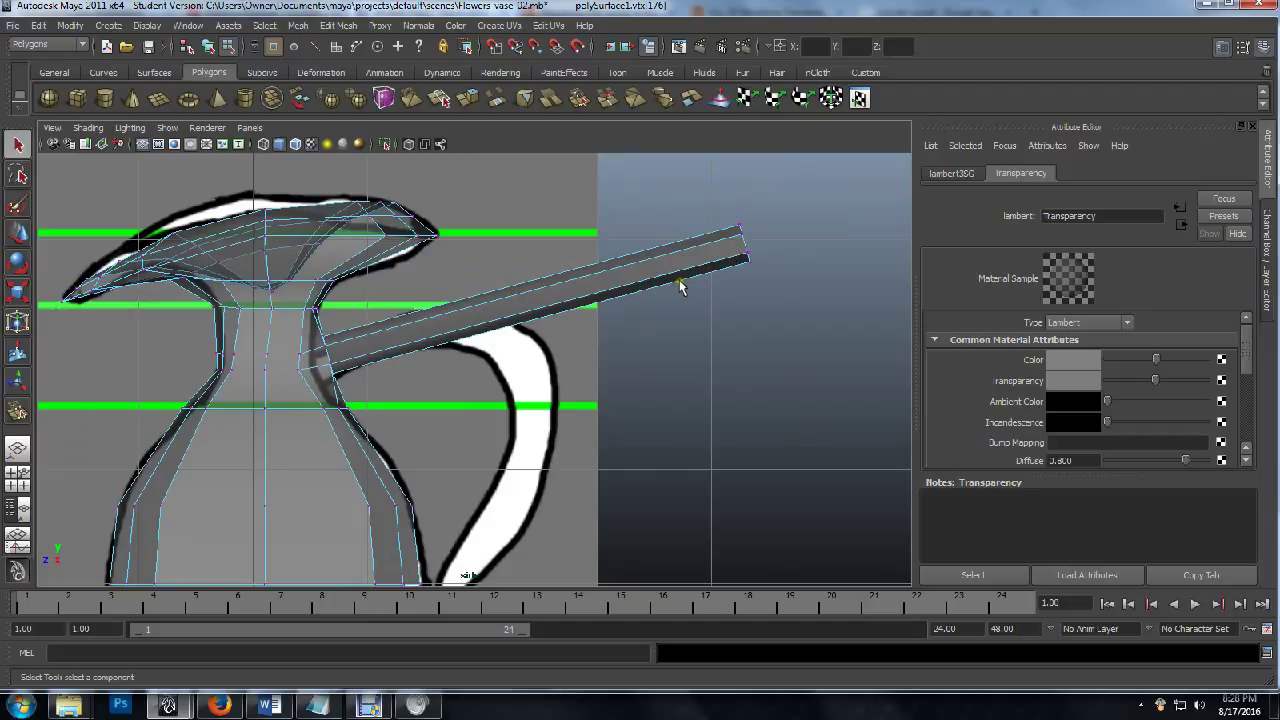
Select all faces of the handle cylinder and assign the vase's existing semi-transparent material to them.
click(680, 287)
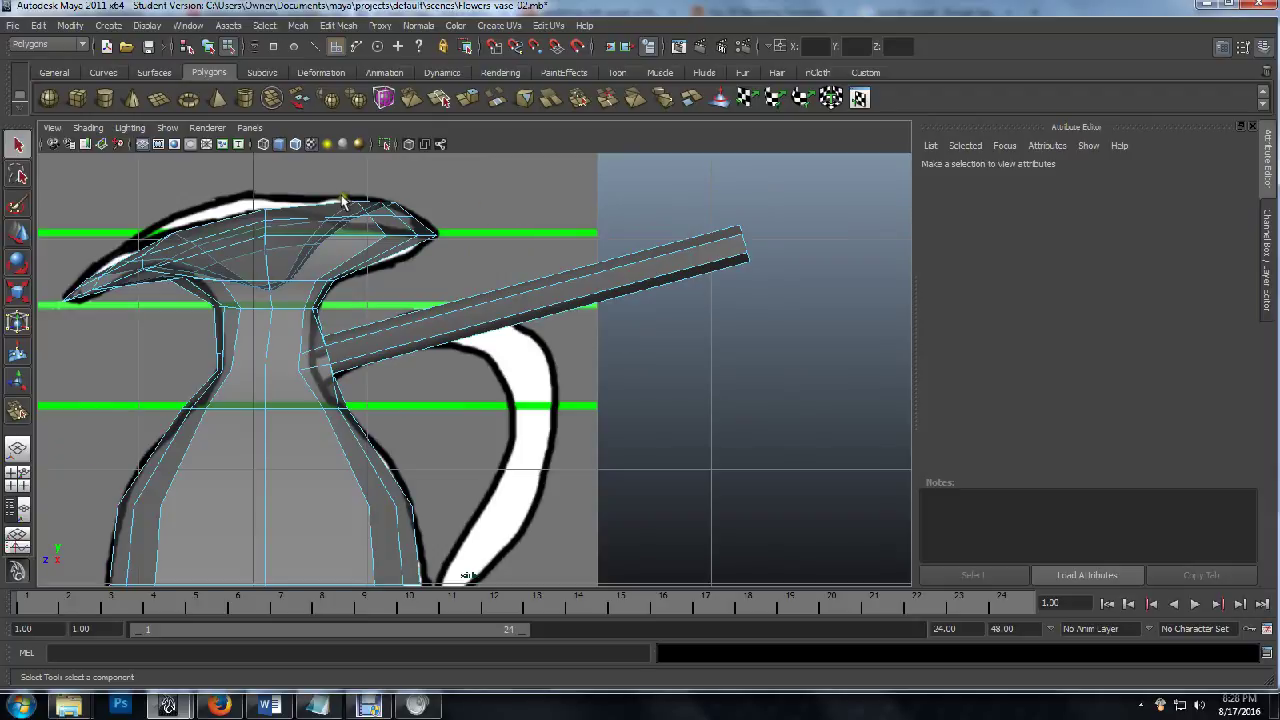
drag(276, 174, 800, 466)
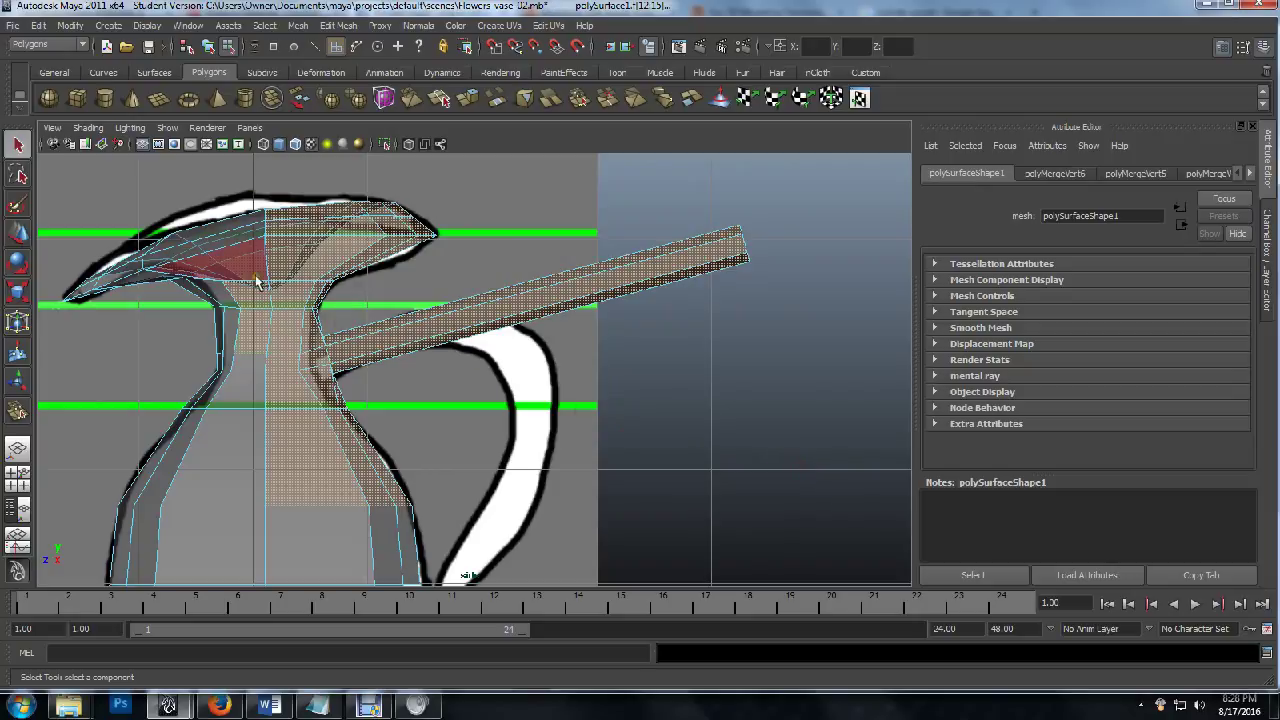
click(810, 224)
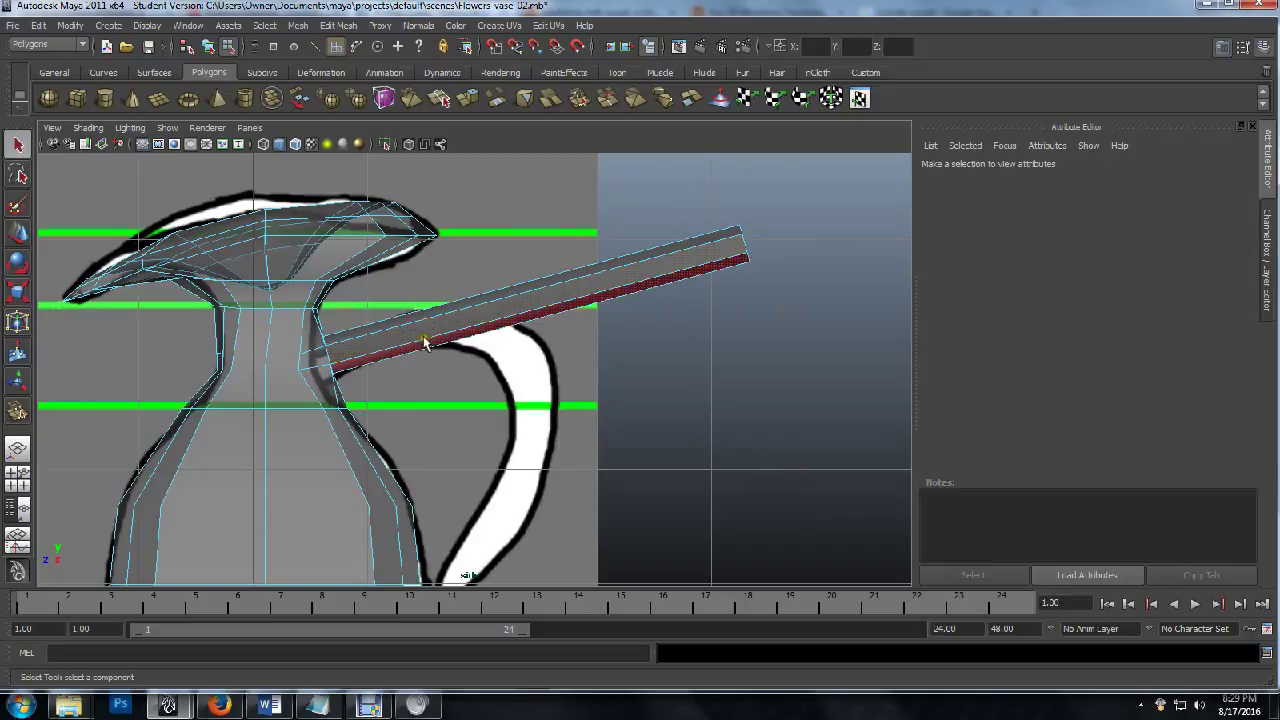
click(710, 247)
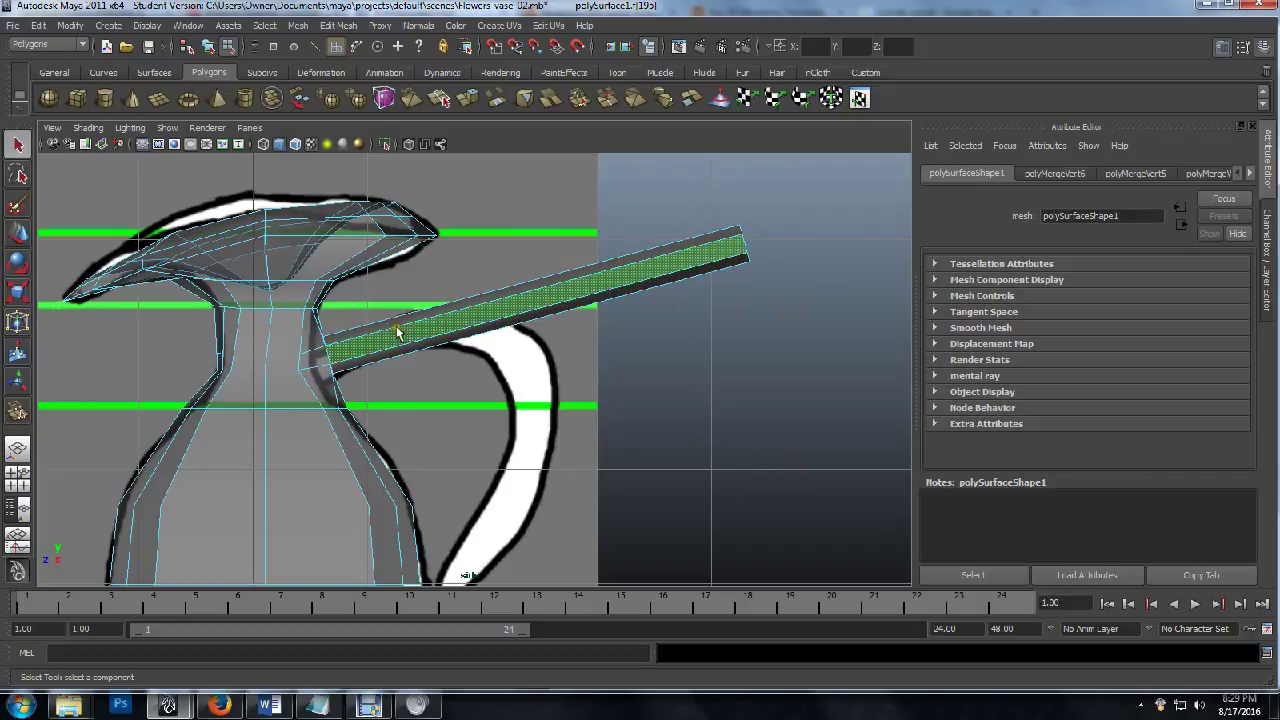
click(674, 200)
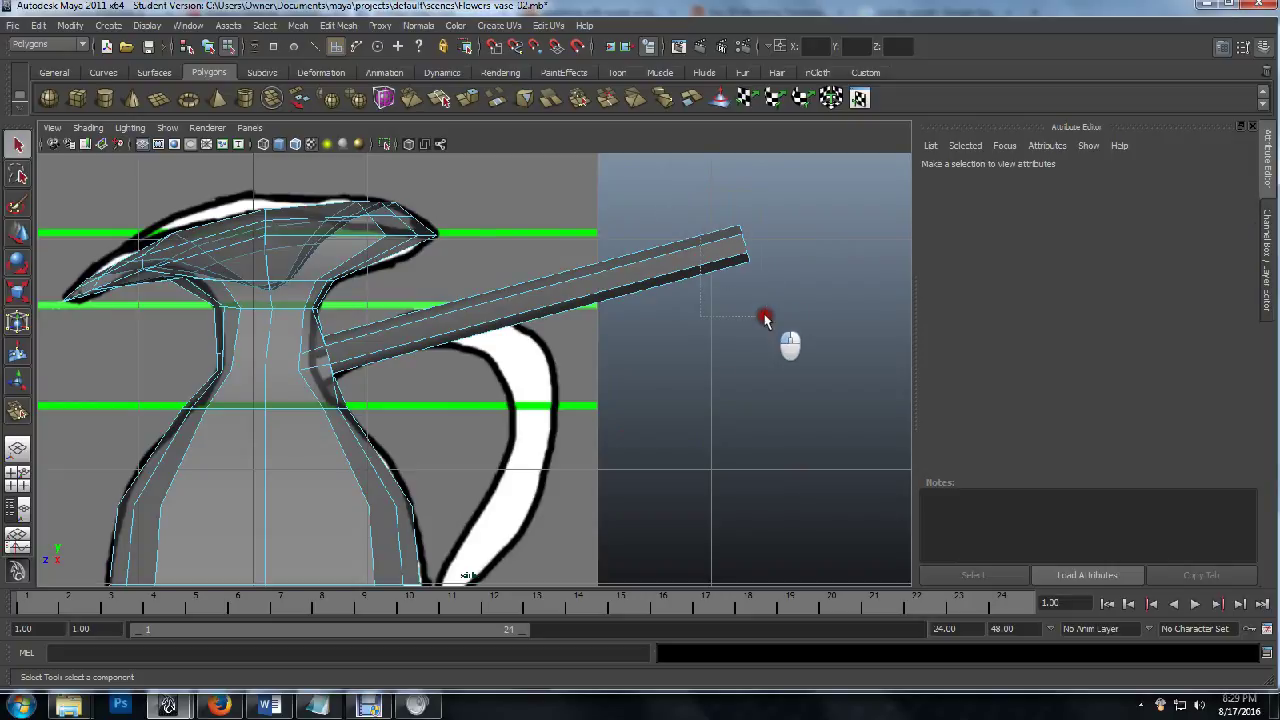
drag(765, 318, 768, 320)
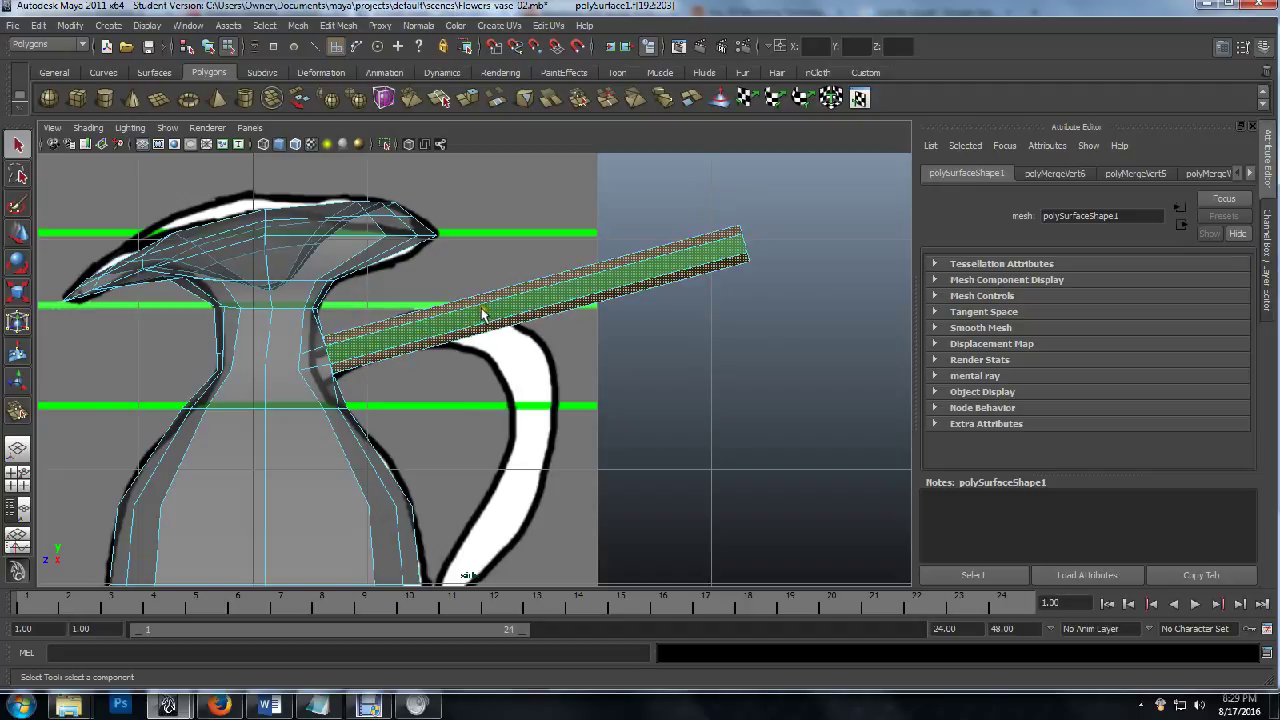
right_drag(482, 314, 586, 574)
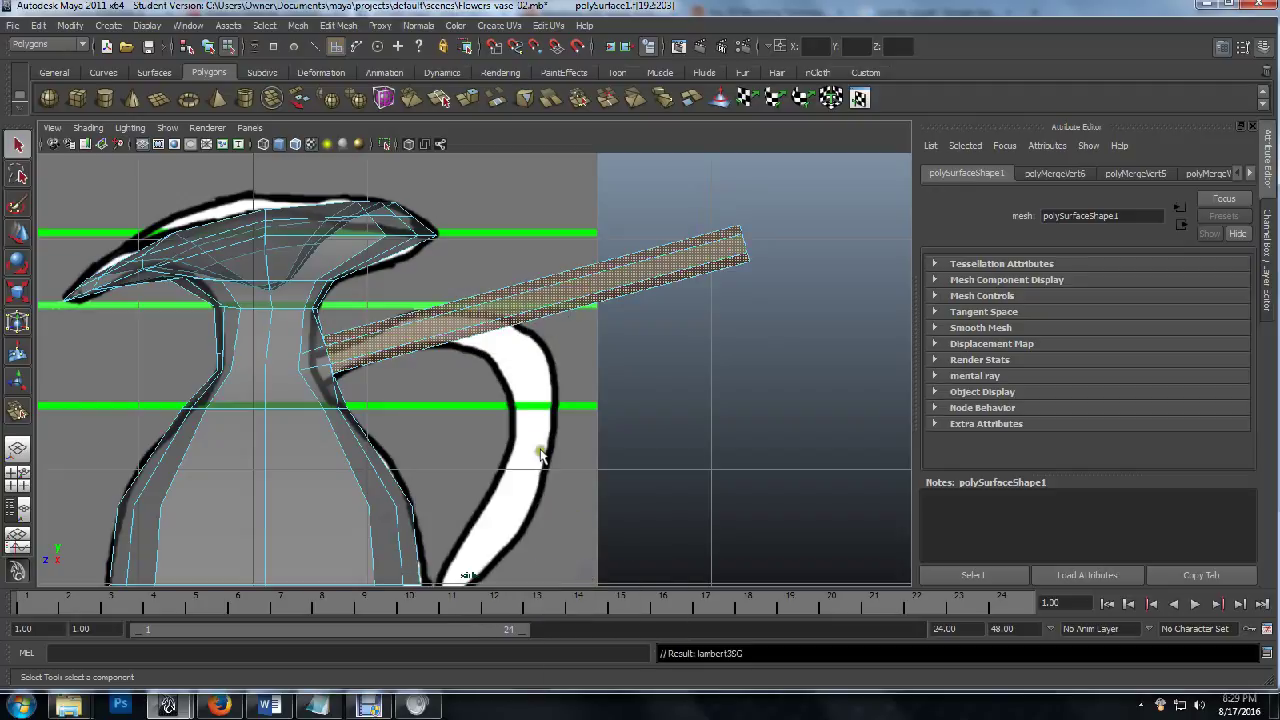
click(503, 416)
Move the vertices where the handle joins the neck down and inward to match the handle's root in the reference.
scroll(465, 415, up, 6)
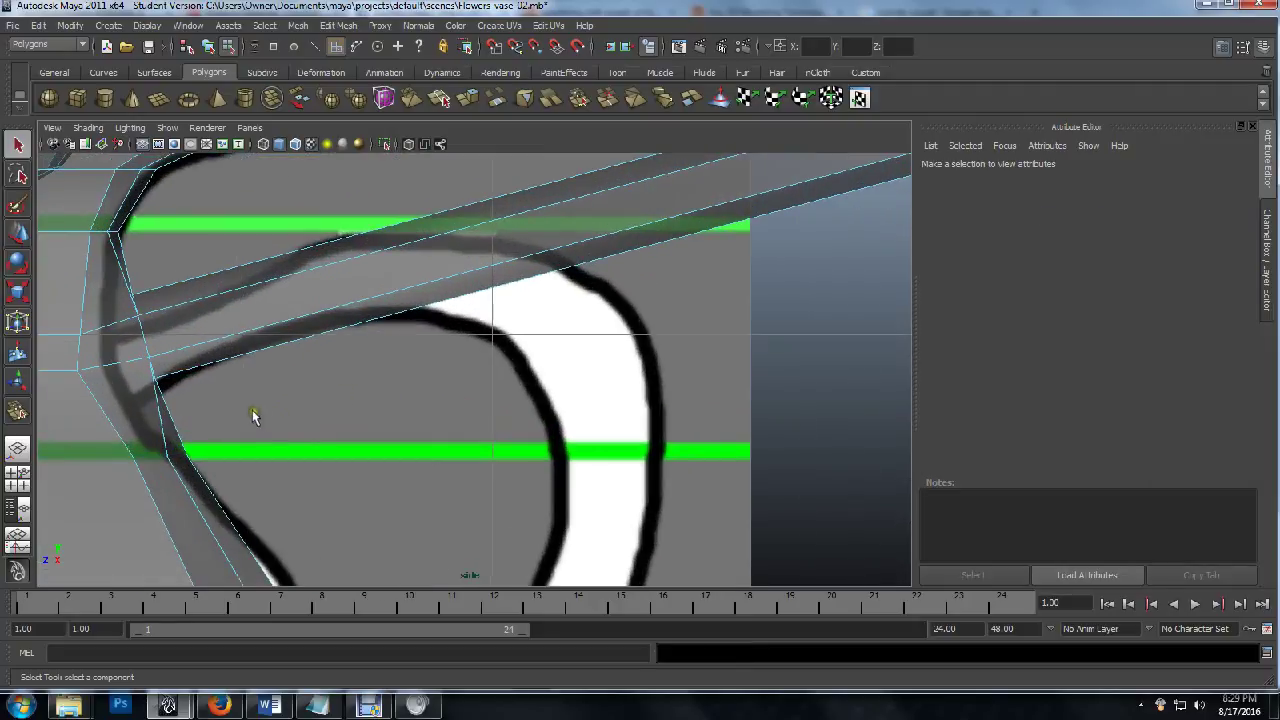
alt+middle_drag(258, 409, 513, 359)
scroll(475, 370, up, 2)
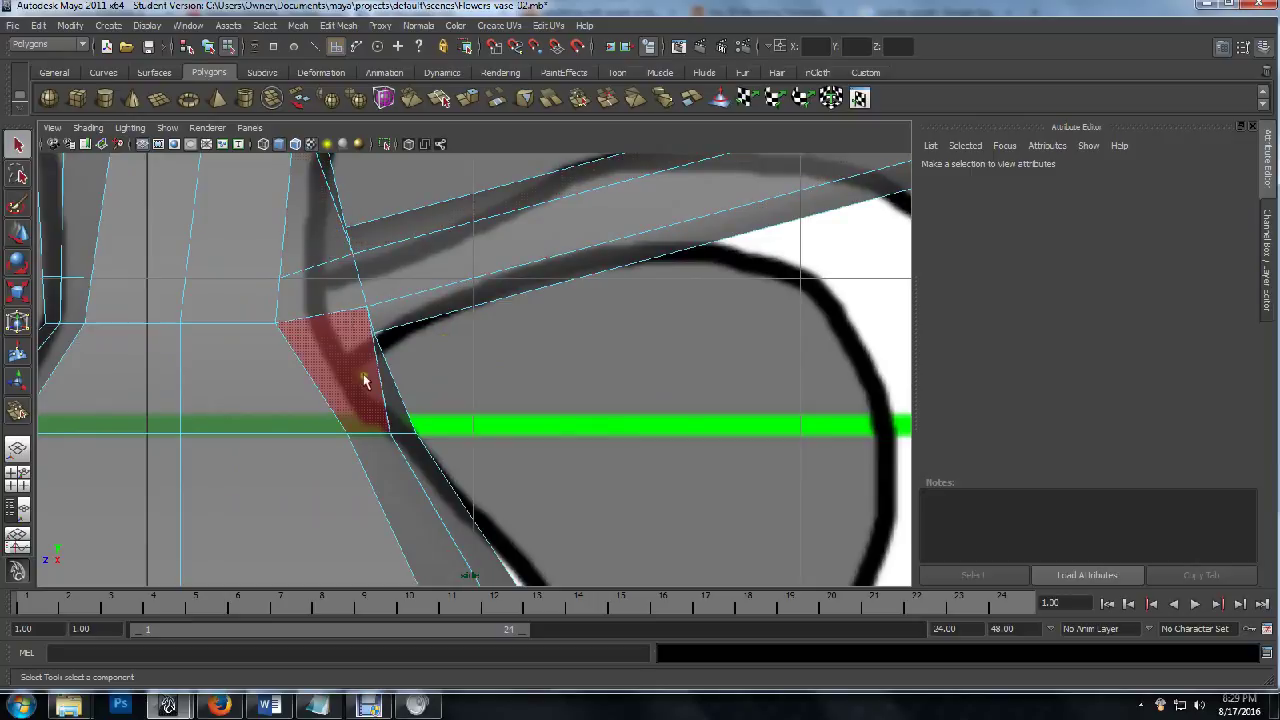
alt+middle_drag(423, 349, 511, 421)
key(F8)
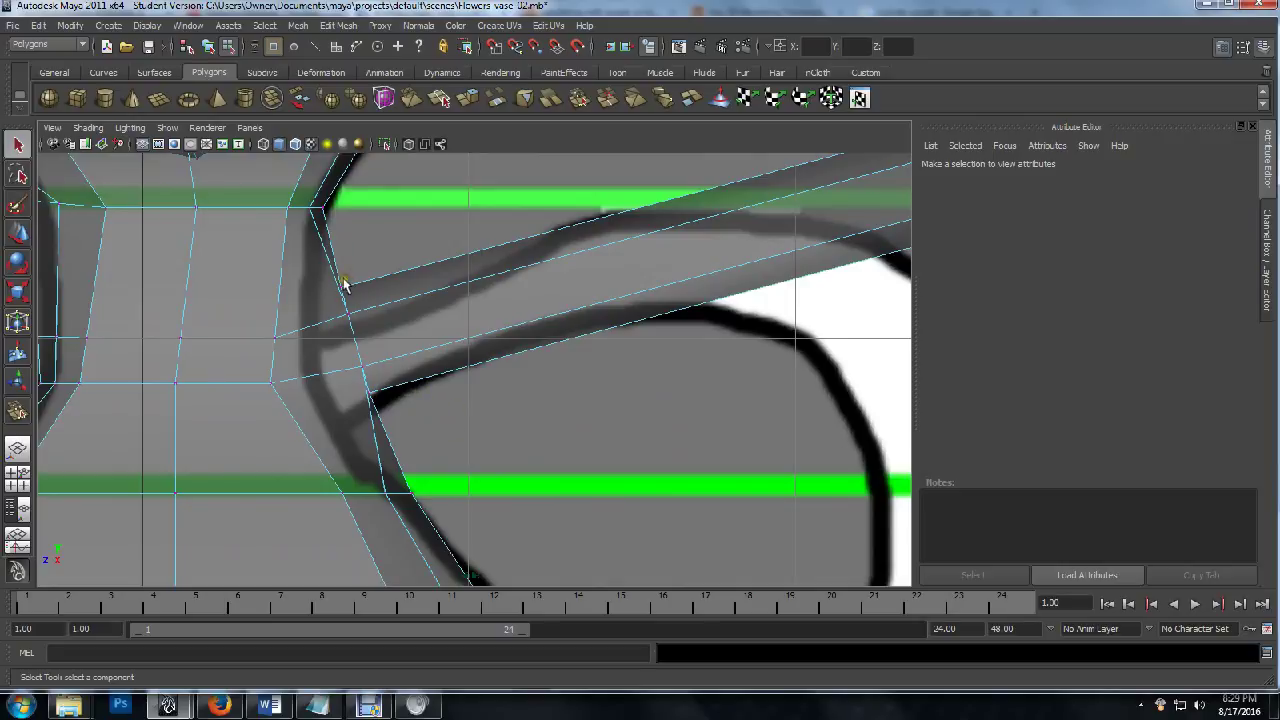
drag(340, 305, 405, 436)
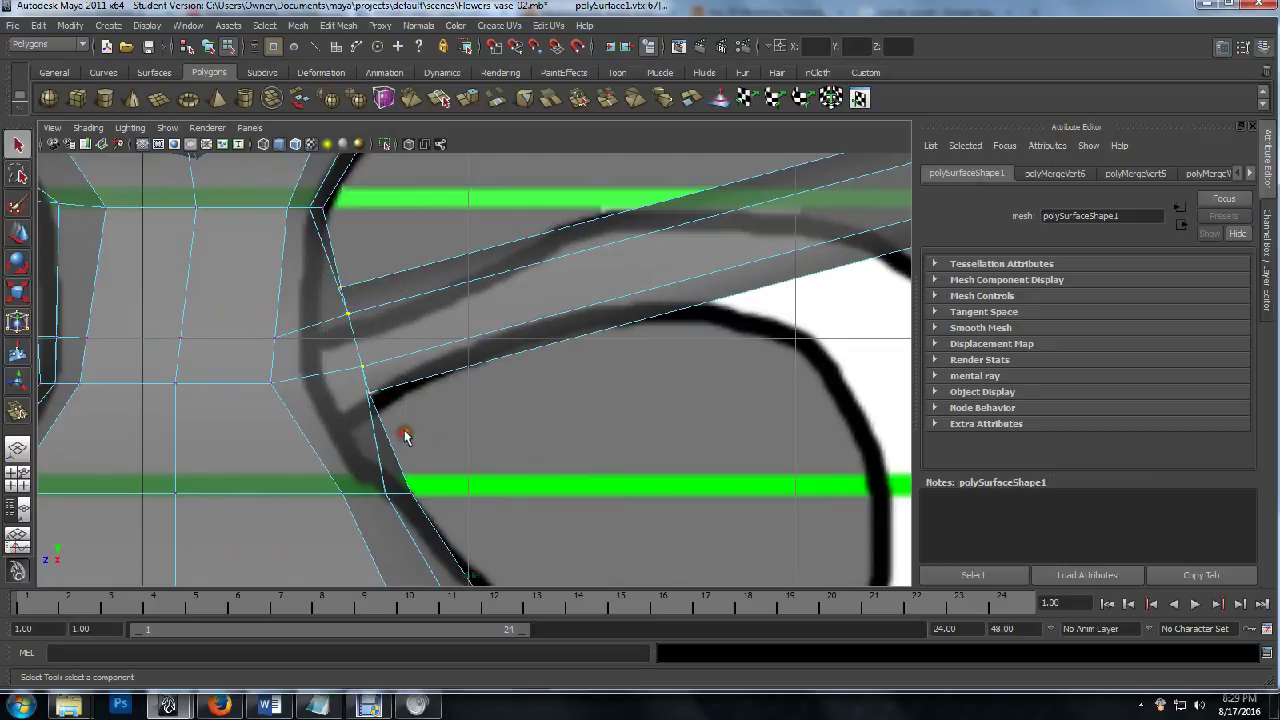
key(w)
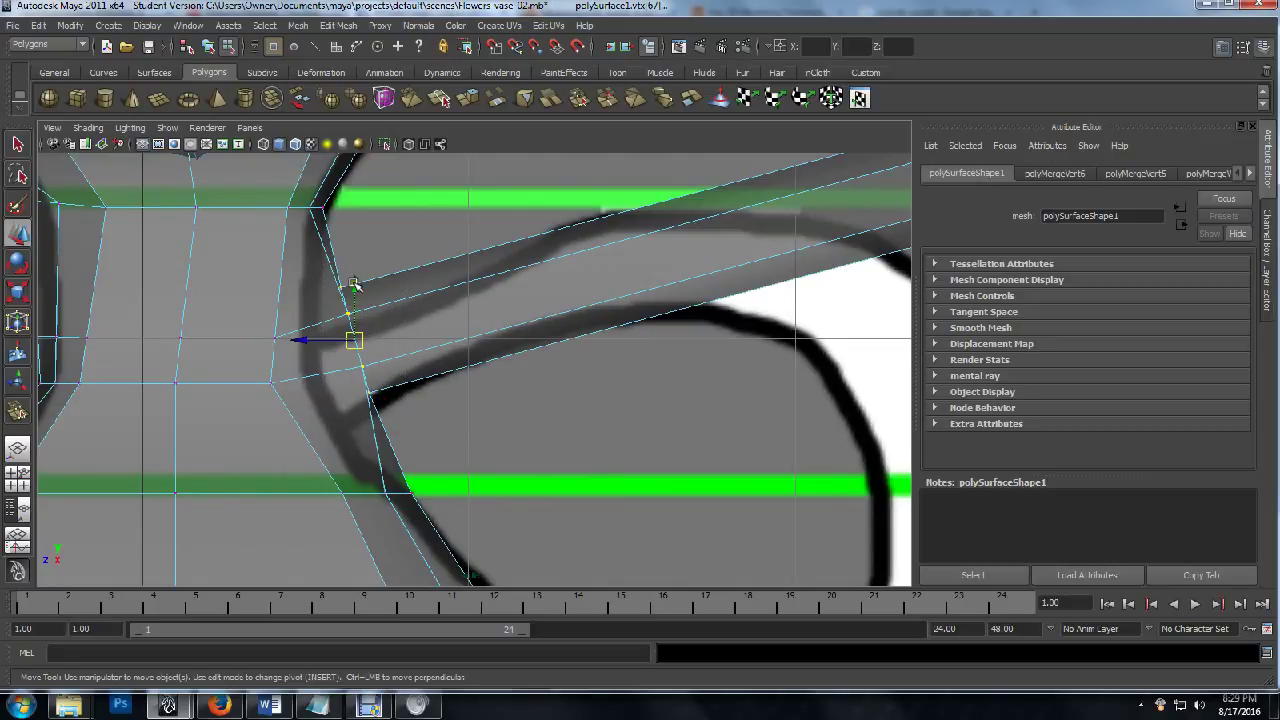
drag(350, 288, 353, 318)
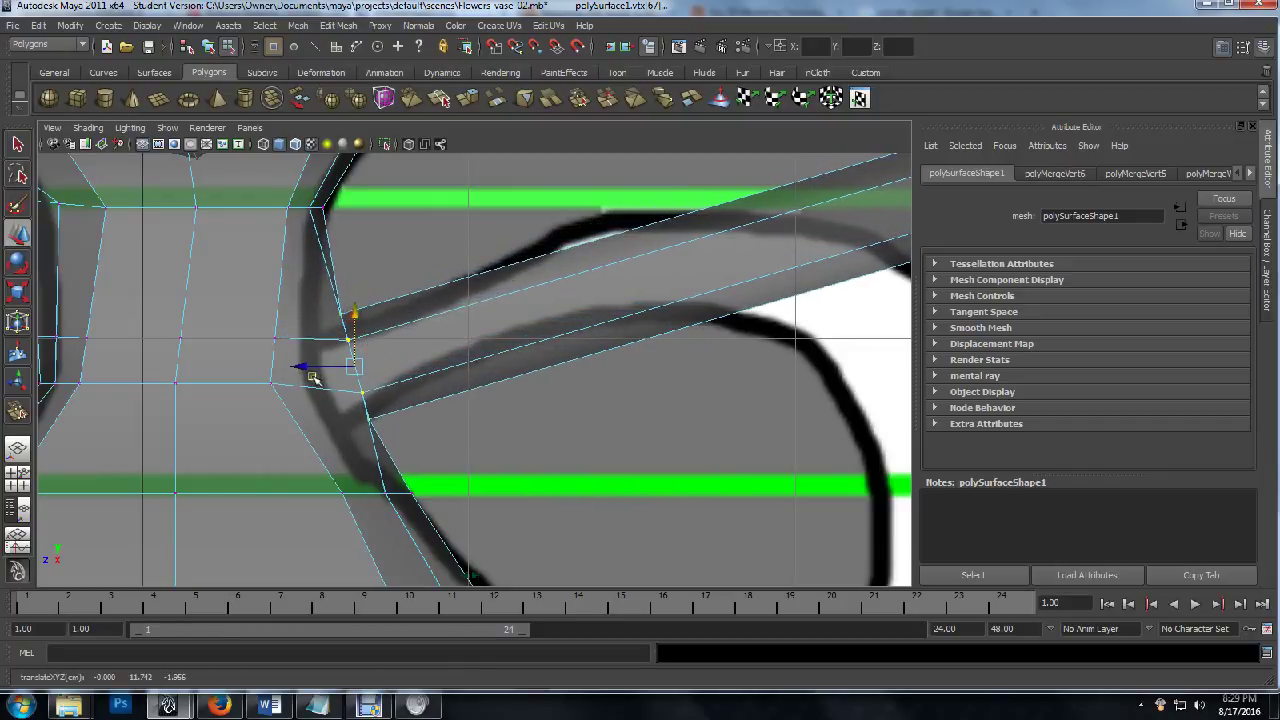
drag(311, 375, 287, 370)
drag(333, 316, 334, 321)
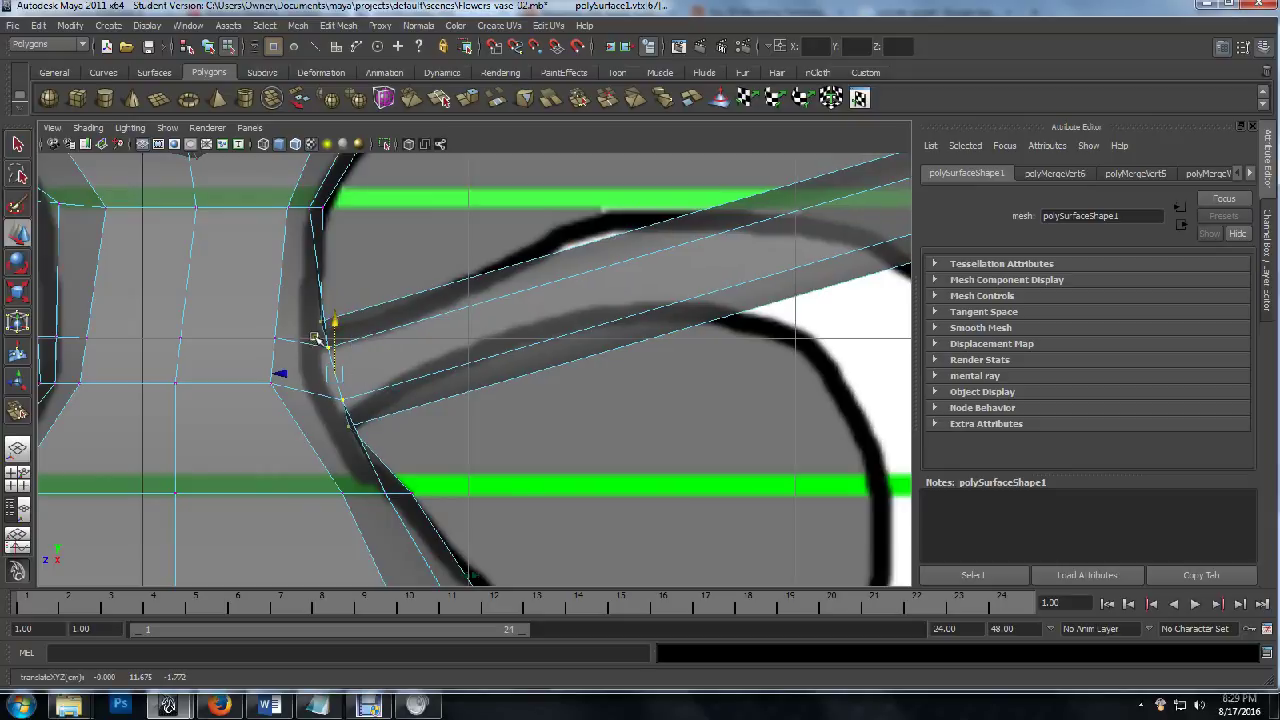
Move the joint's upper middle vertices and its lower middle vertices separately inward to follow the neck outline in the reference.
click(400, 276)
drag(319, 334, 337, 355)
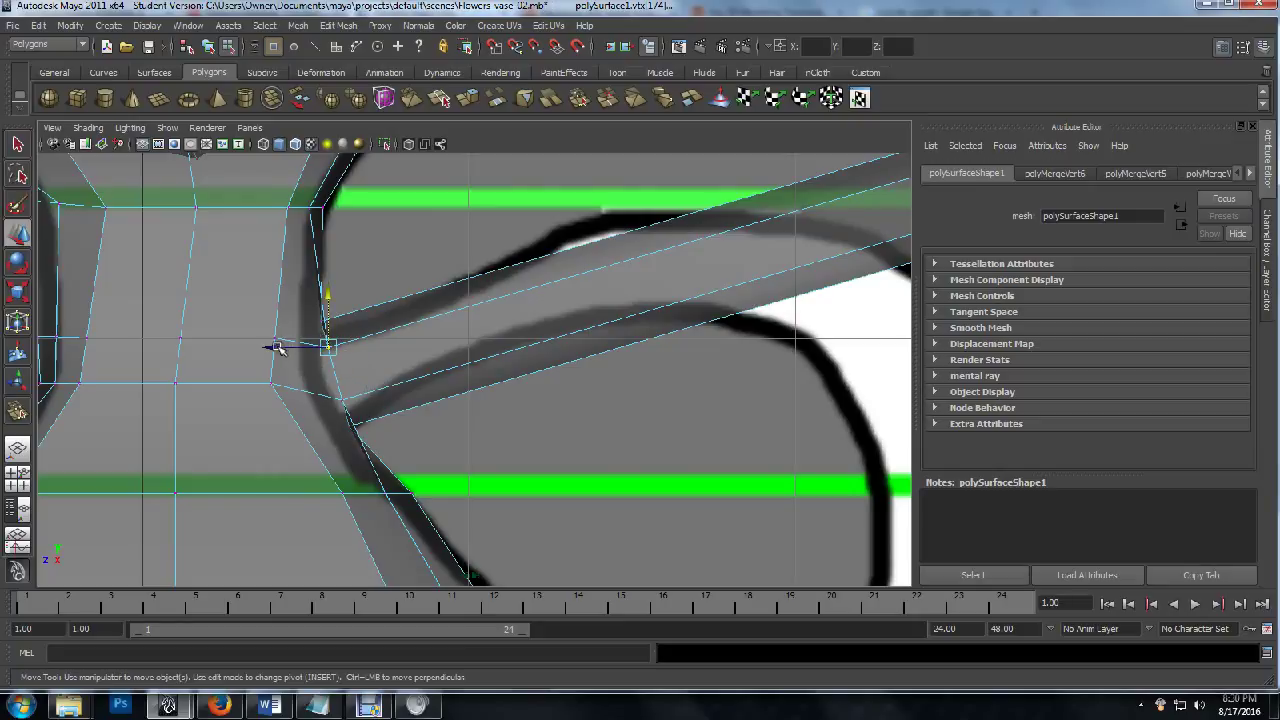
drag(309, 335, 364, 368)
drag(287, 353, 263, 347)
drag(323, 386, 288, 400)
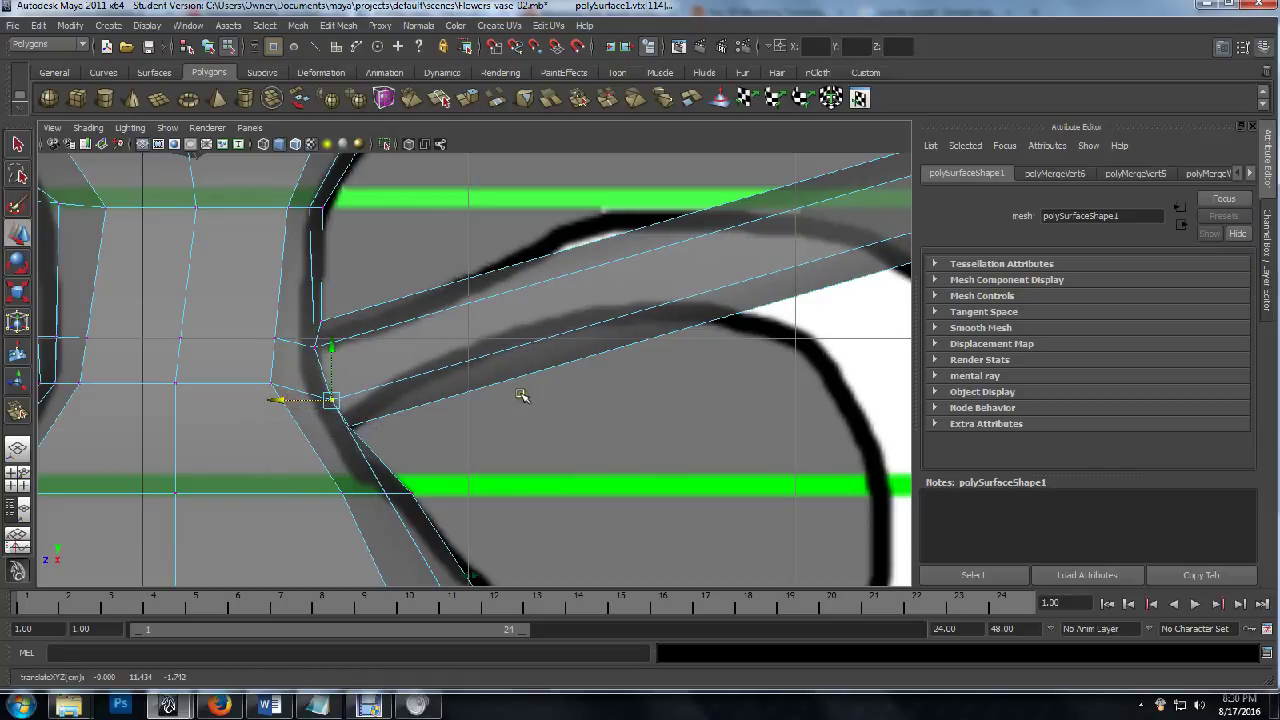
Insert an edge loop around the handle cylinder a short distance from the neck, where the reference handle begins to bend.
scroll(563, 410, down, 5)
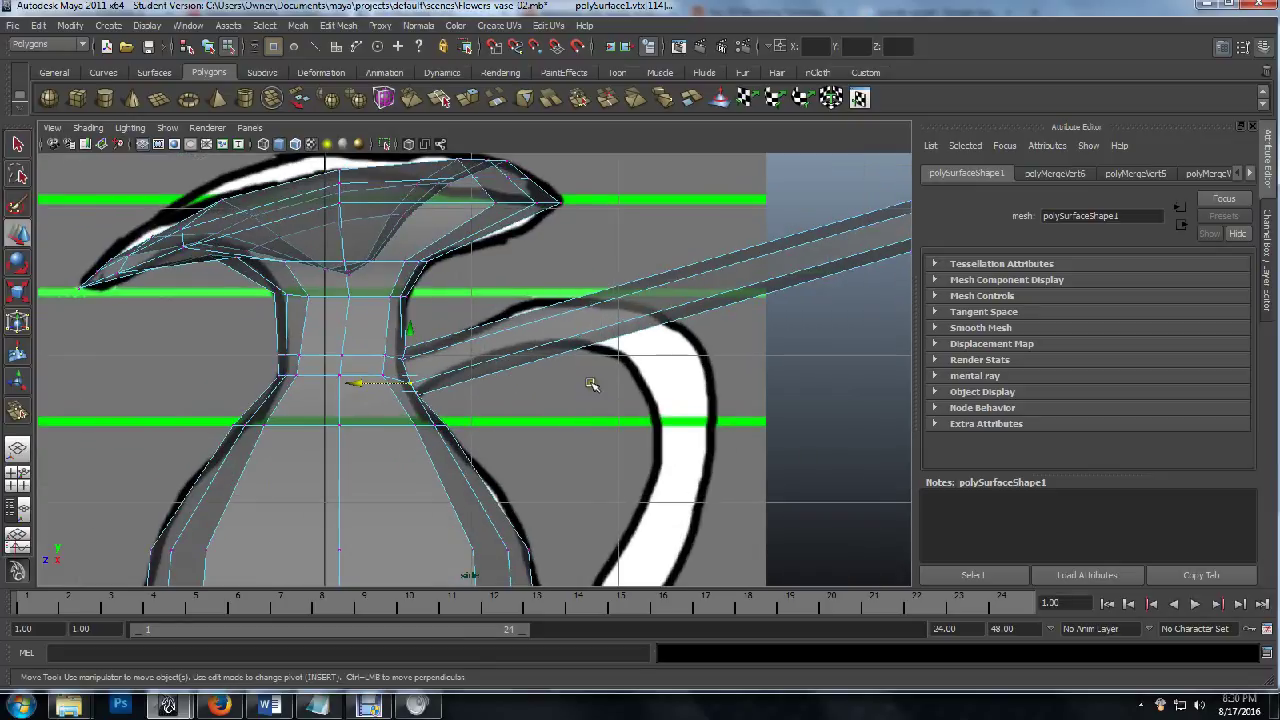
alt+middle_drag(593, 385, 486, 400)
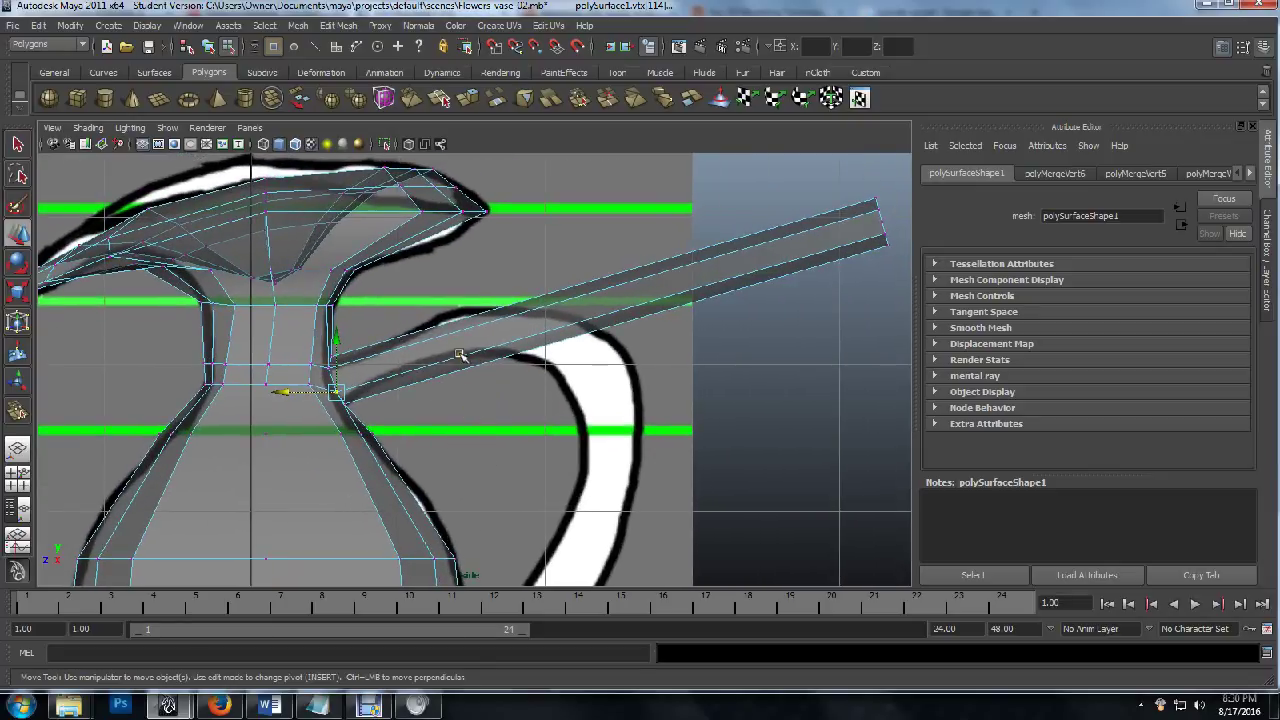
scroll(447, 381, up, 2)
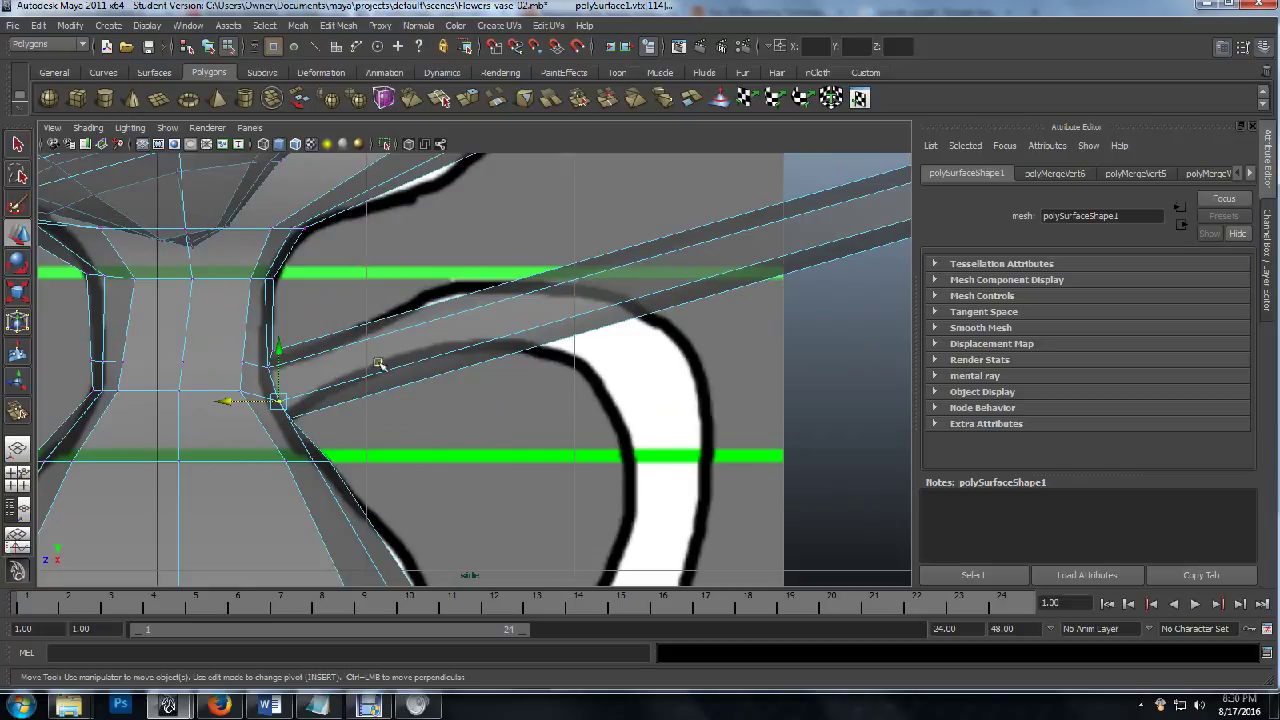
mouse_move(698, 388)
alt+middle_down()
mouse_move(539, 423)
mouse_move(691, 387)
alt+middle_up()
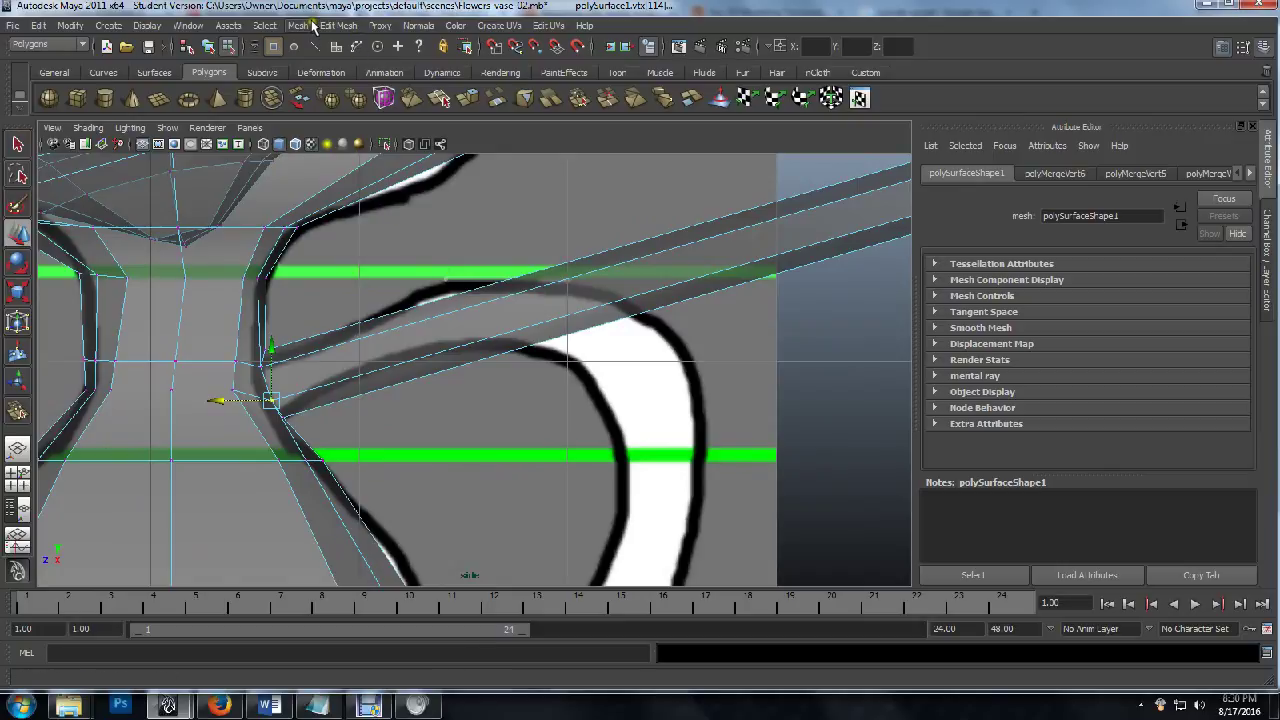
click(347, 26)
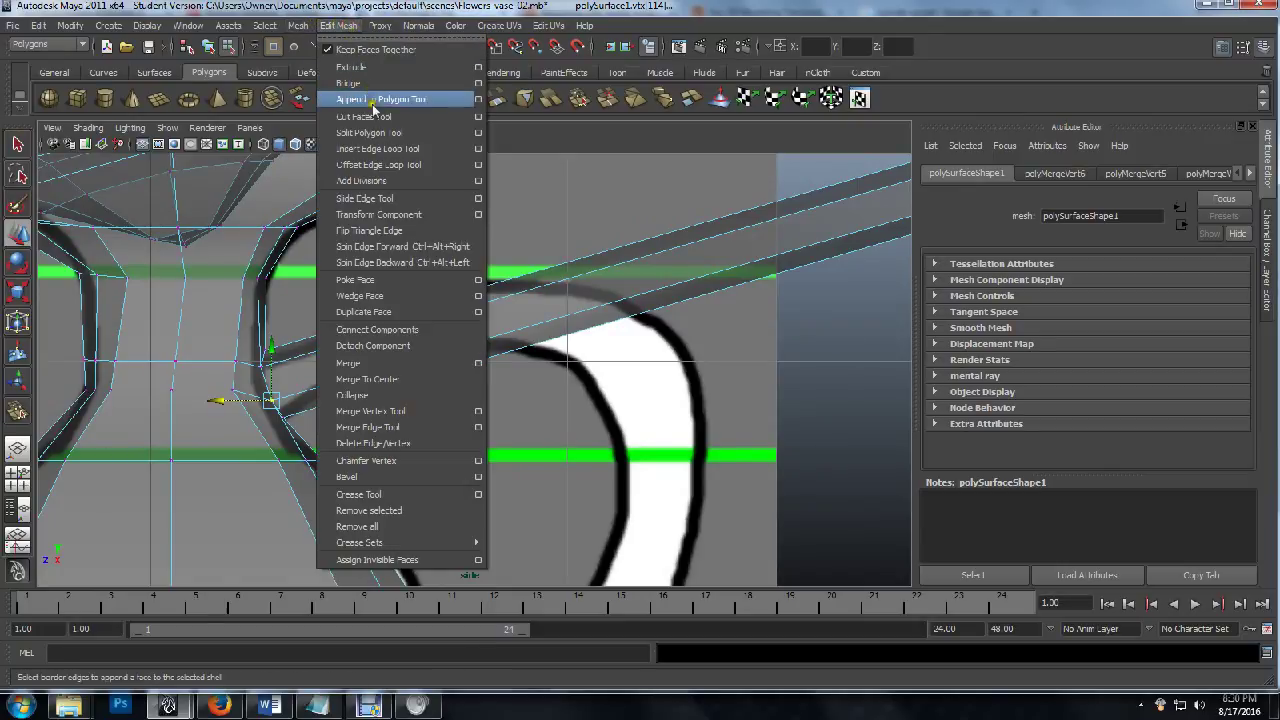
click(373, 149)
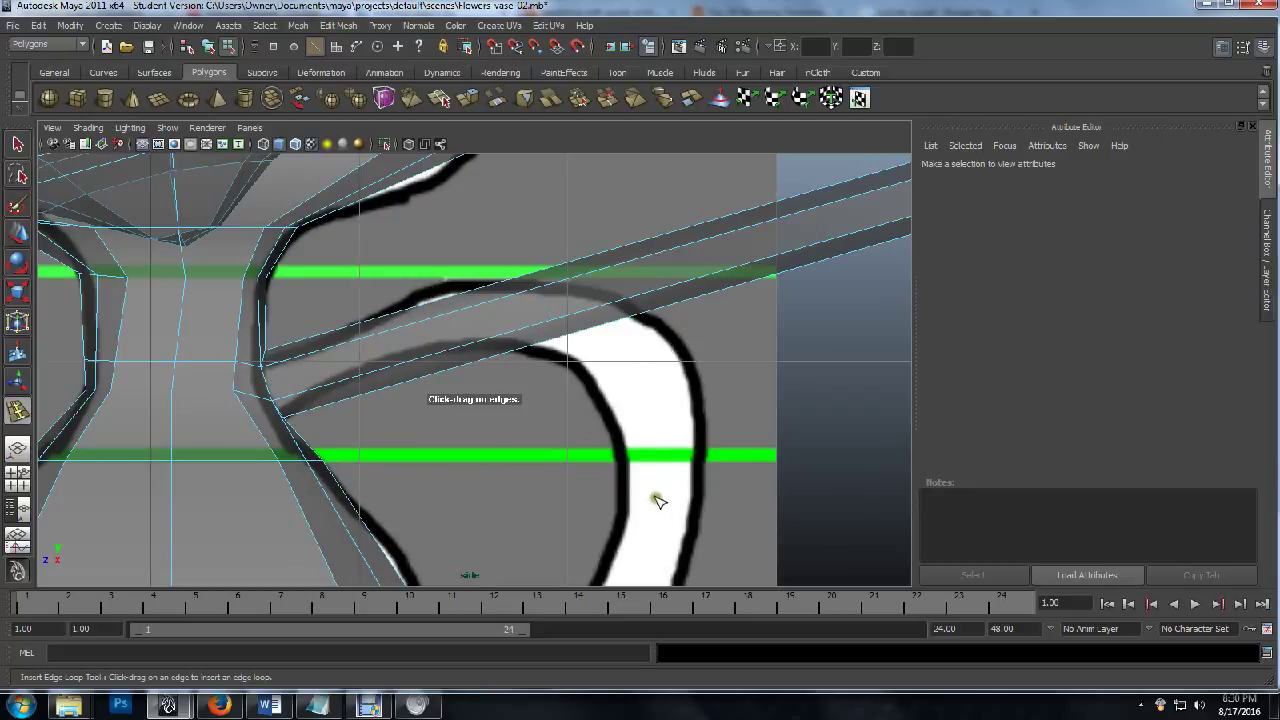
click(436, 303)
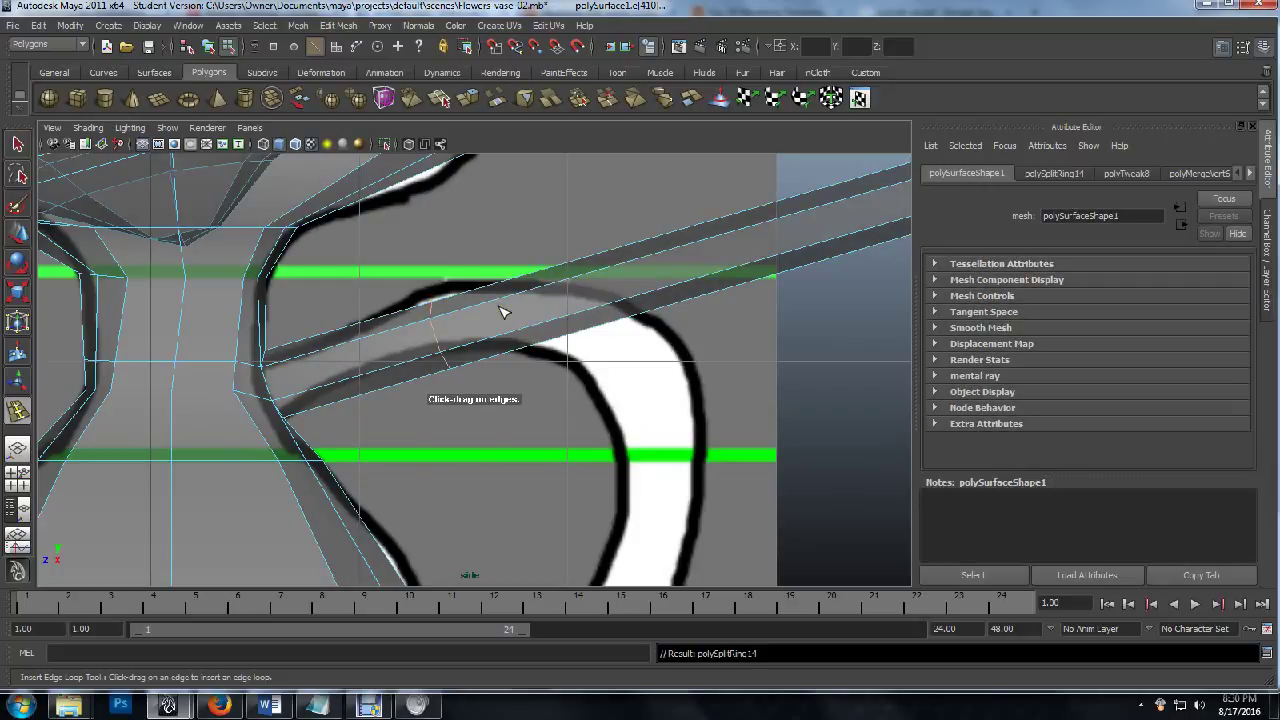
key(q)
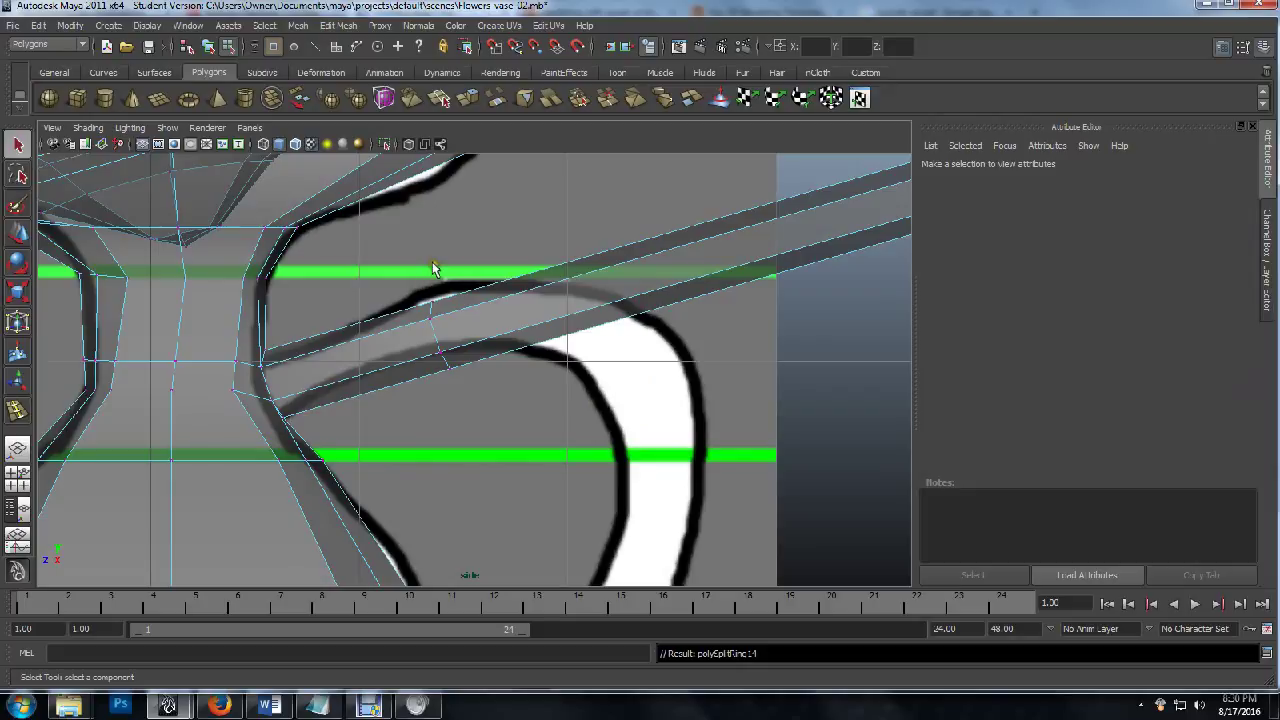
Scale the new loop's vertices and move them back toward the neck to fit between the reference handle's outlines.
drag(407, 289, 492, 406)
key(w)
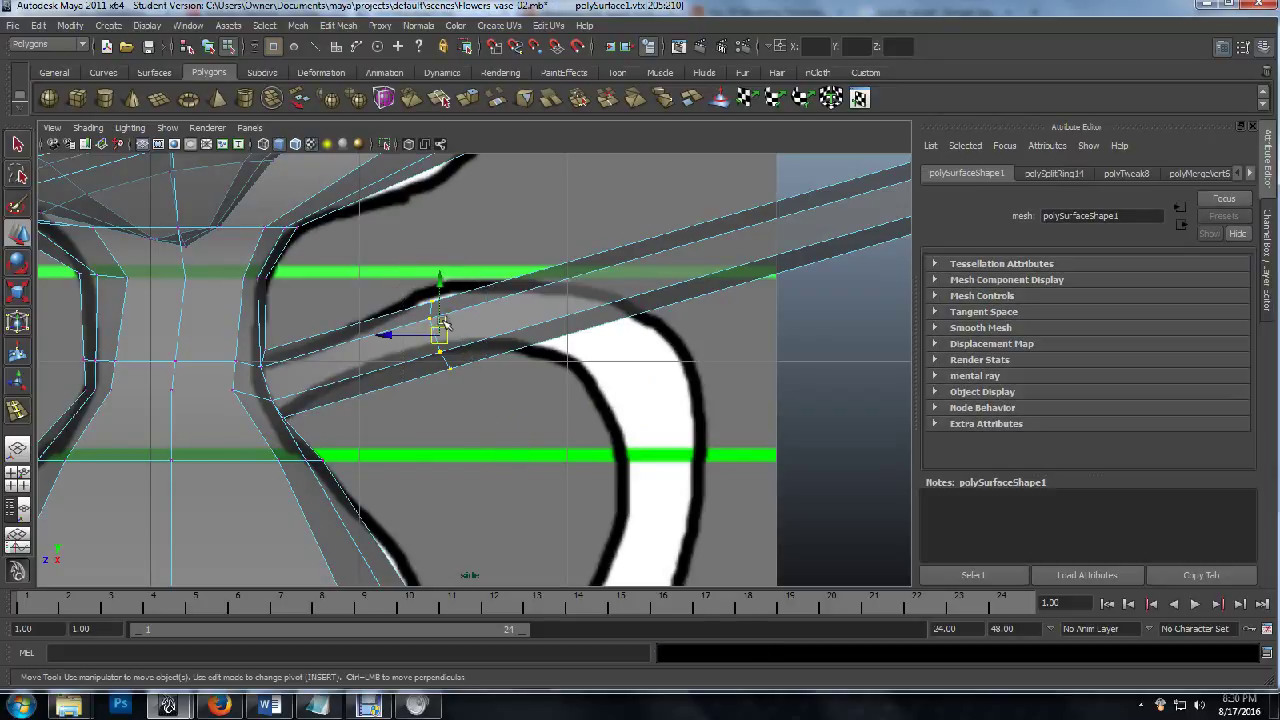
drag(444, 286, 434, 266)
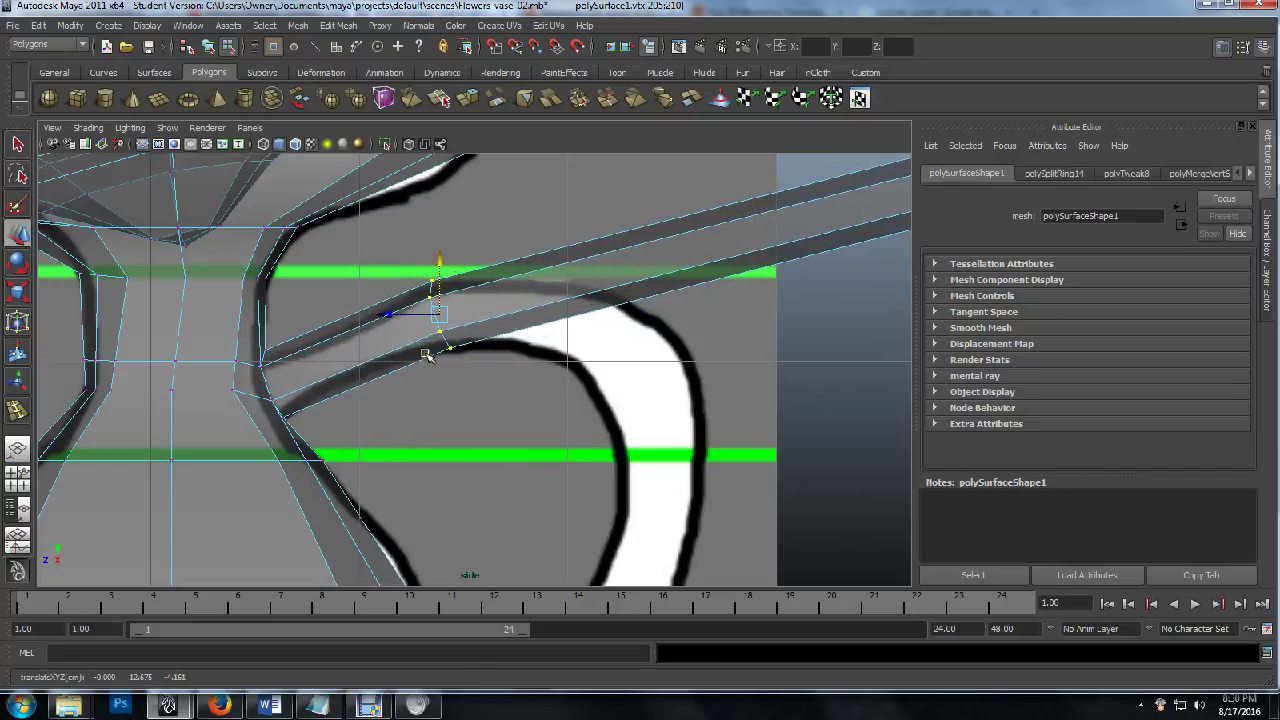
key(r)
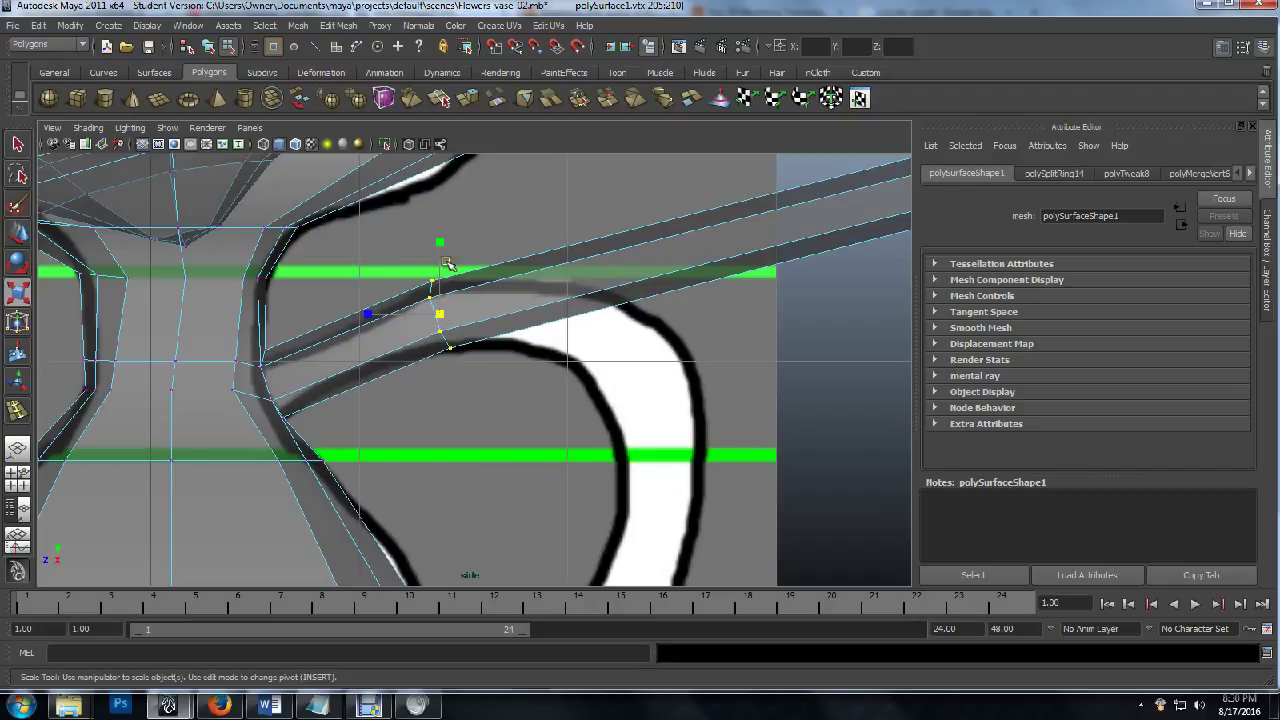
drag(436, 315, 377, 337)
key(w)
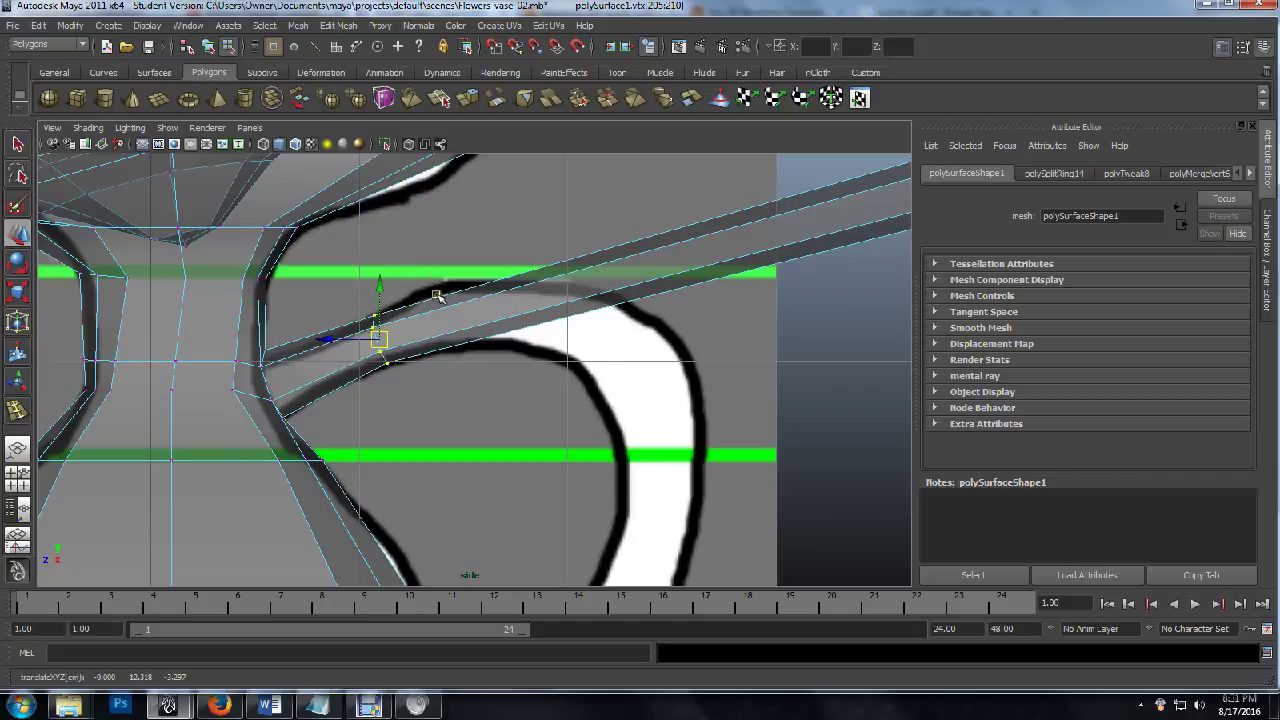
Insert another edge loop around the handle where the reference outline begins to level off.
key(y)
click(441, 298)
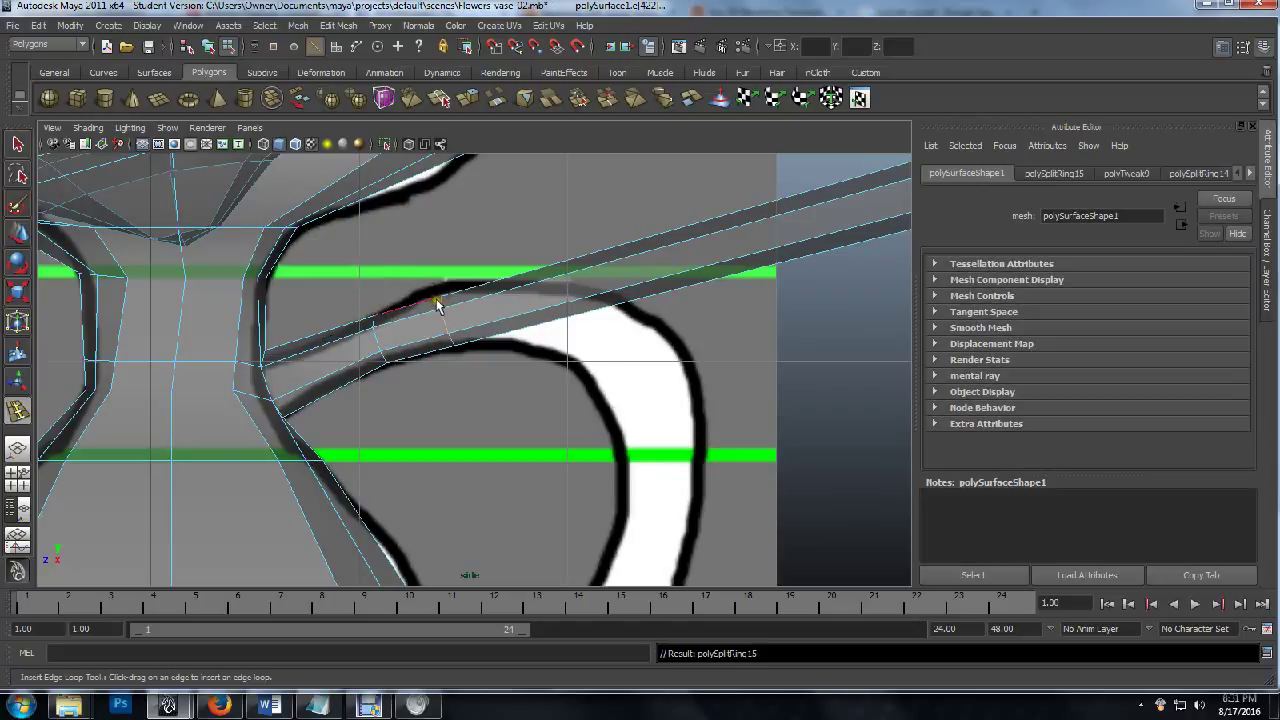
key(q)
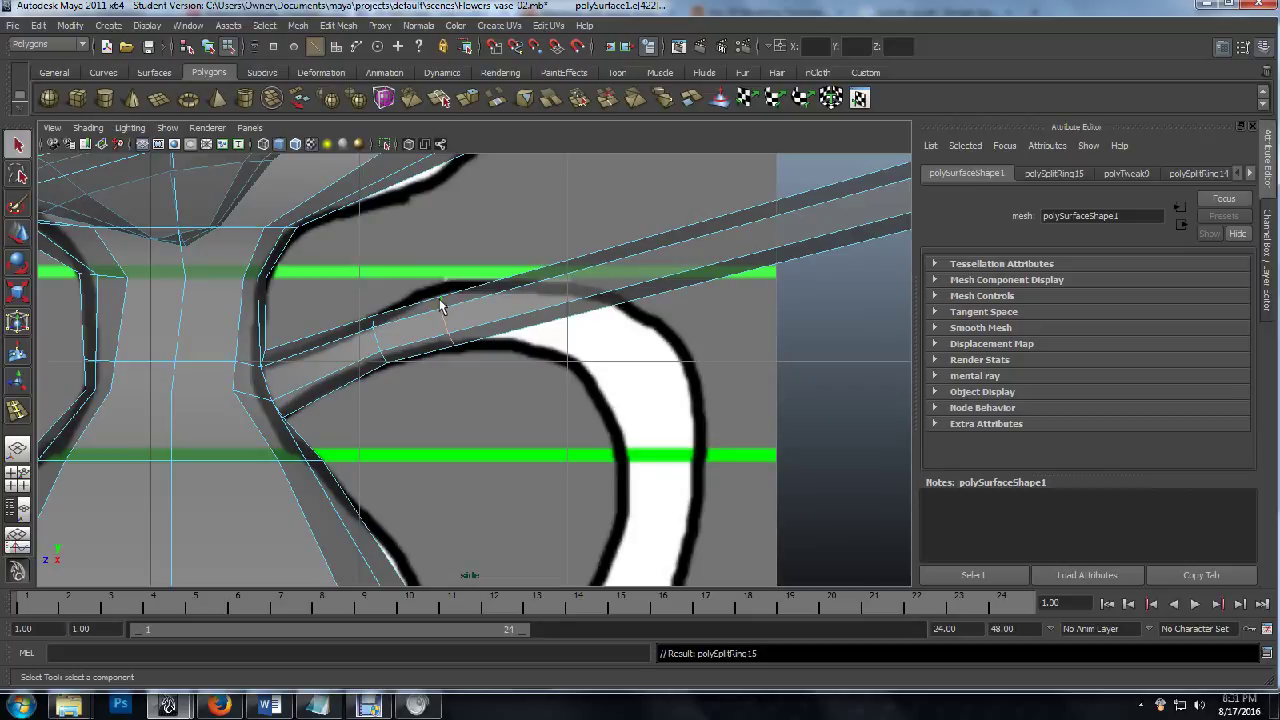
Scale that loop's vertices and raise them slightly to match the top of the reference handle's arch.
key(F9)
drag(430, 285, 484, 374)
key(r)
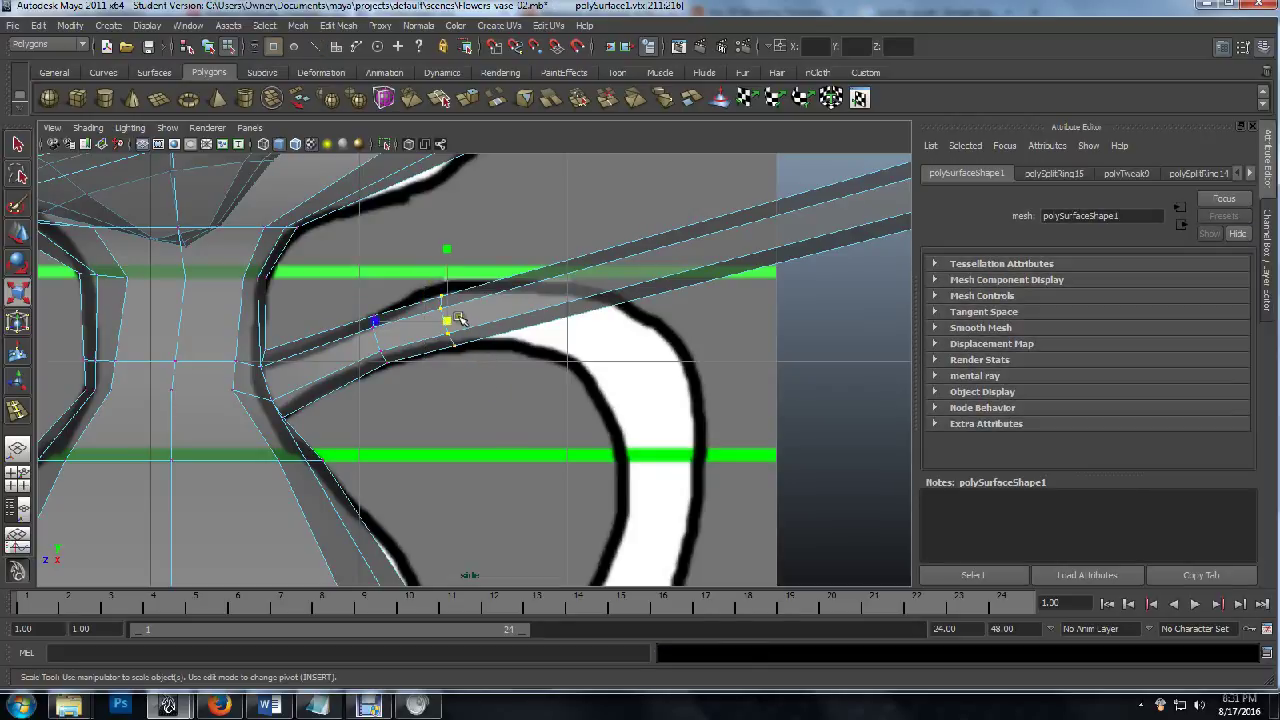
drag(447, 319, 448, 272)
key(w)
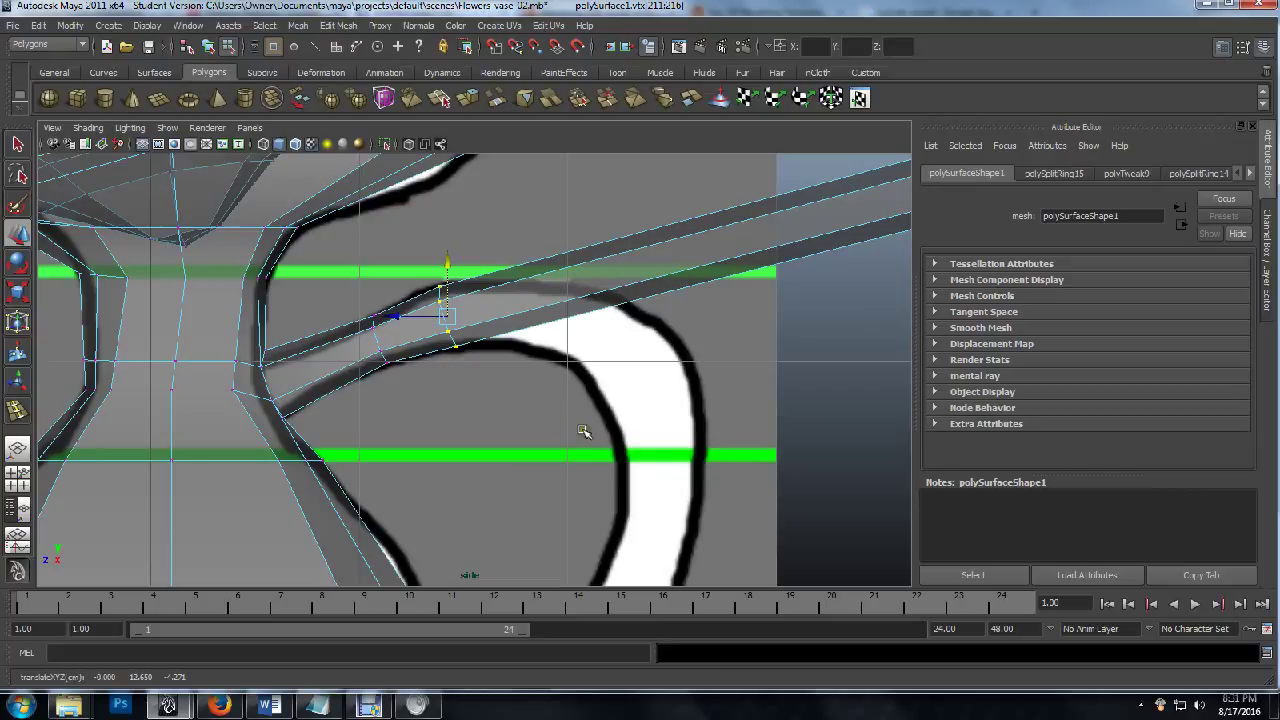
Insert an edge loop around the handle above the point where the reference starts curving downward.
alt+middle_drag(600, 429, 537, 386)
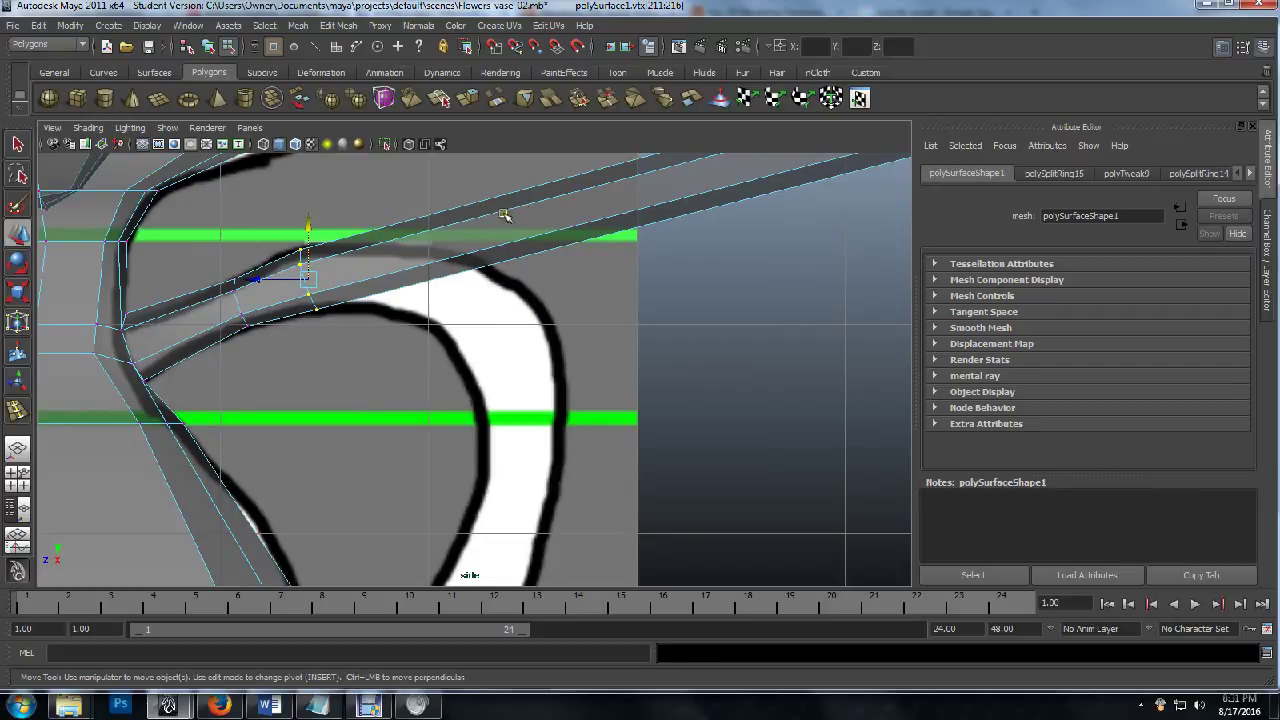
key(y)
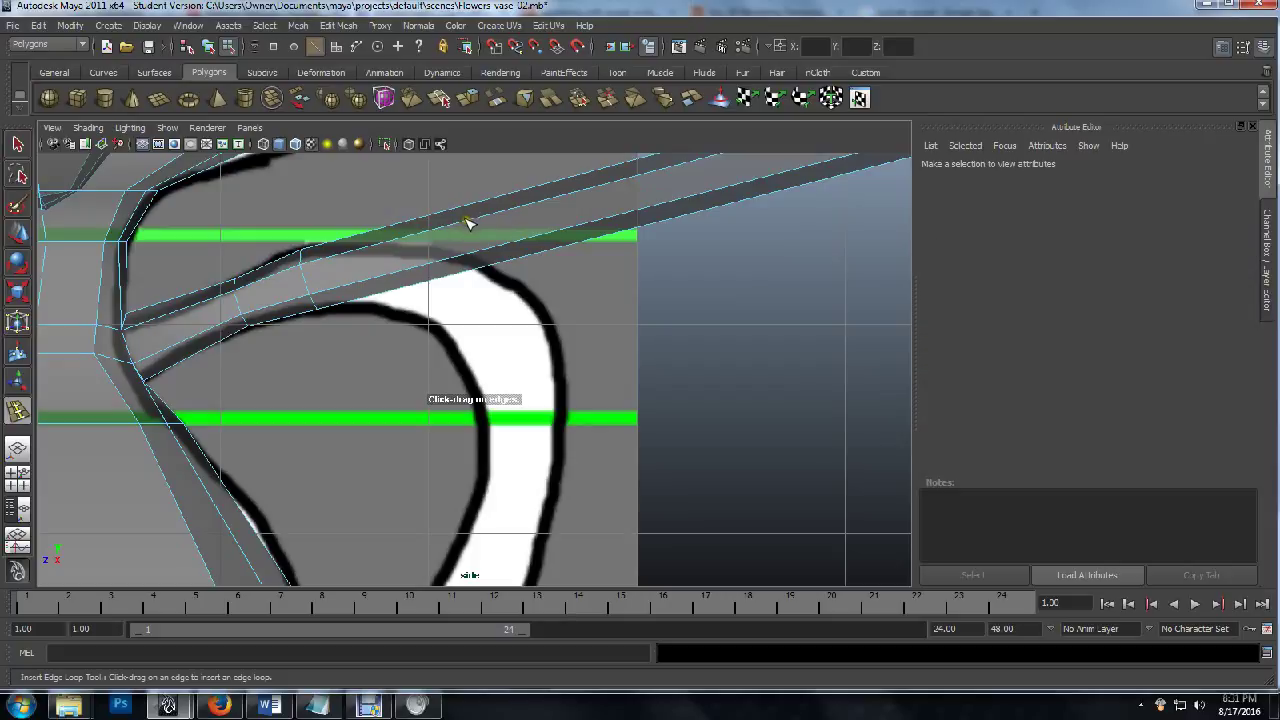
click(456, 228)
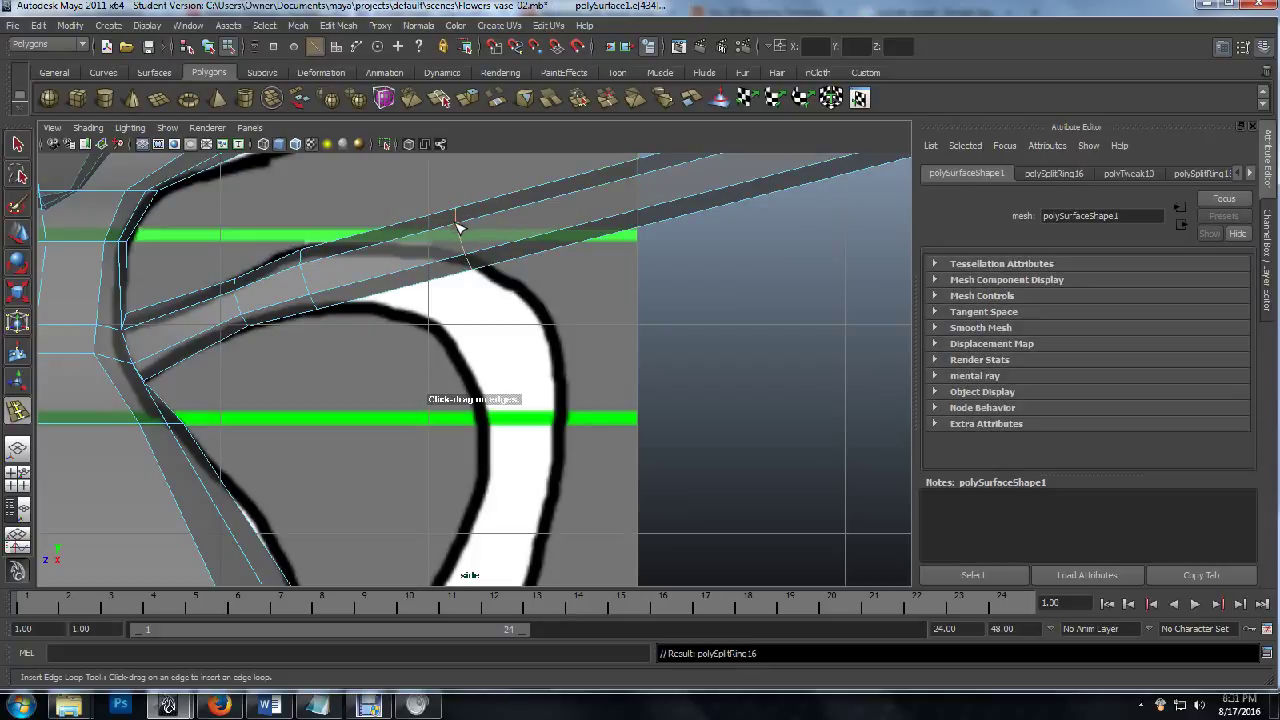
key(w)
key(q)
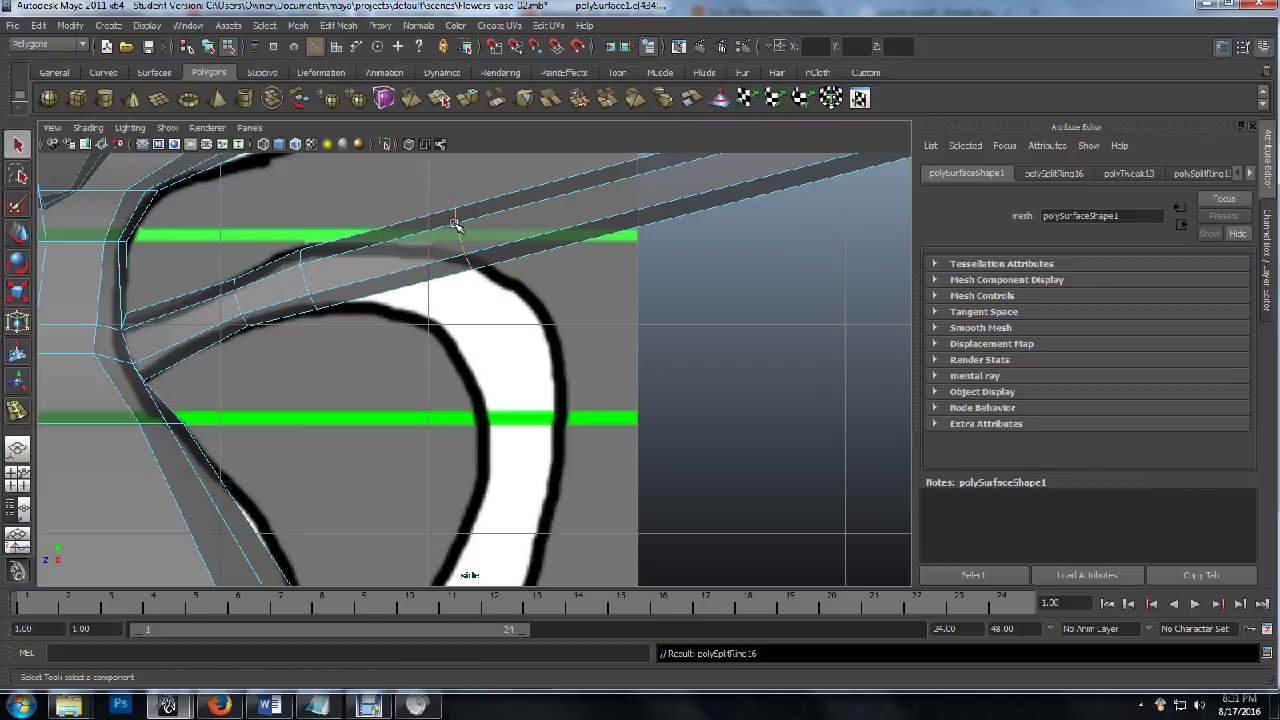
Select the newest loop's vertices and lower them onto the reference handle so the arch's top runs nearly level.
key(F8)
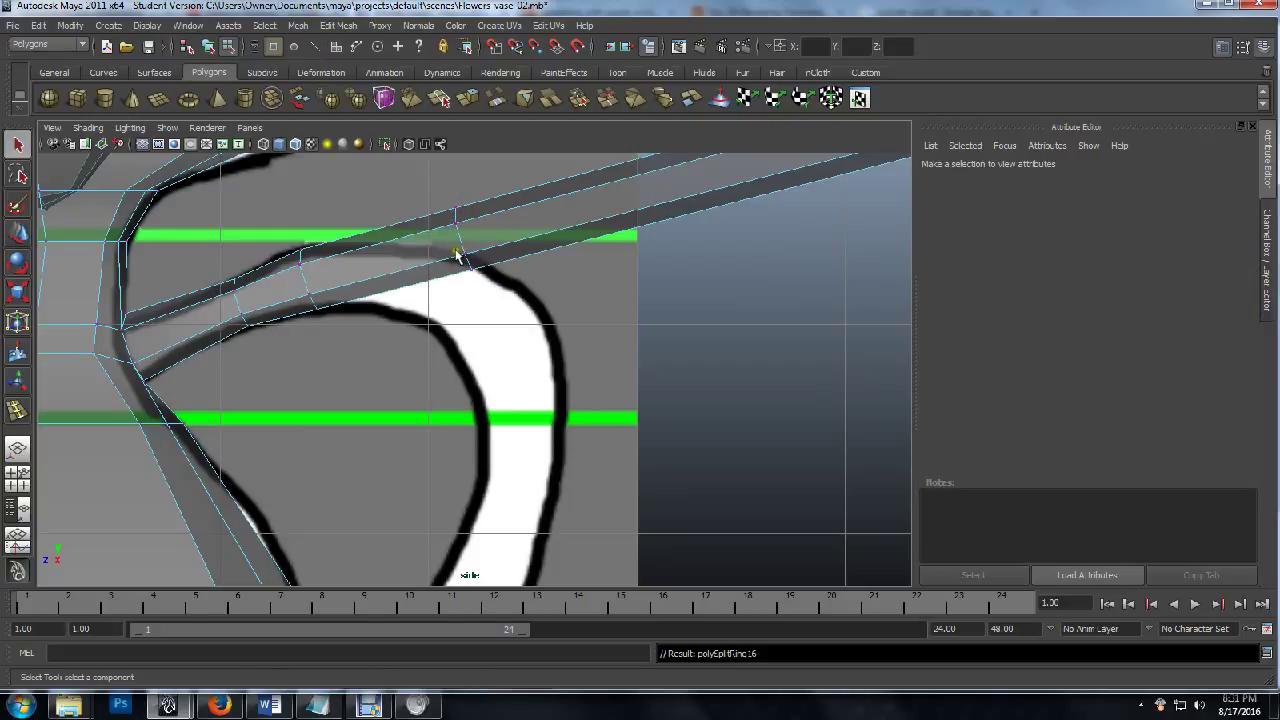
drag(445, 184, 491, 306)
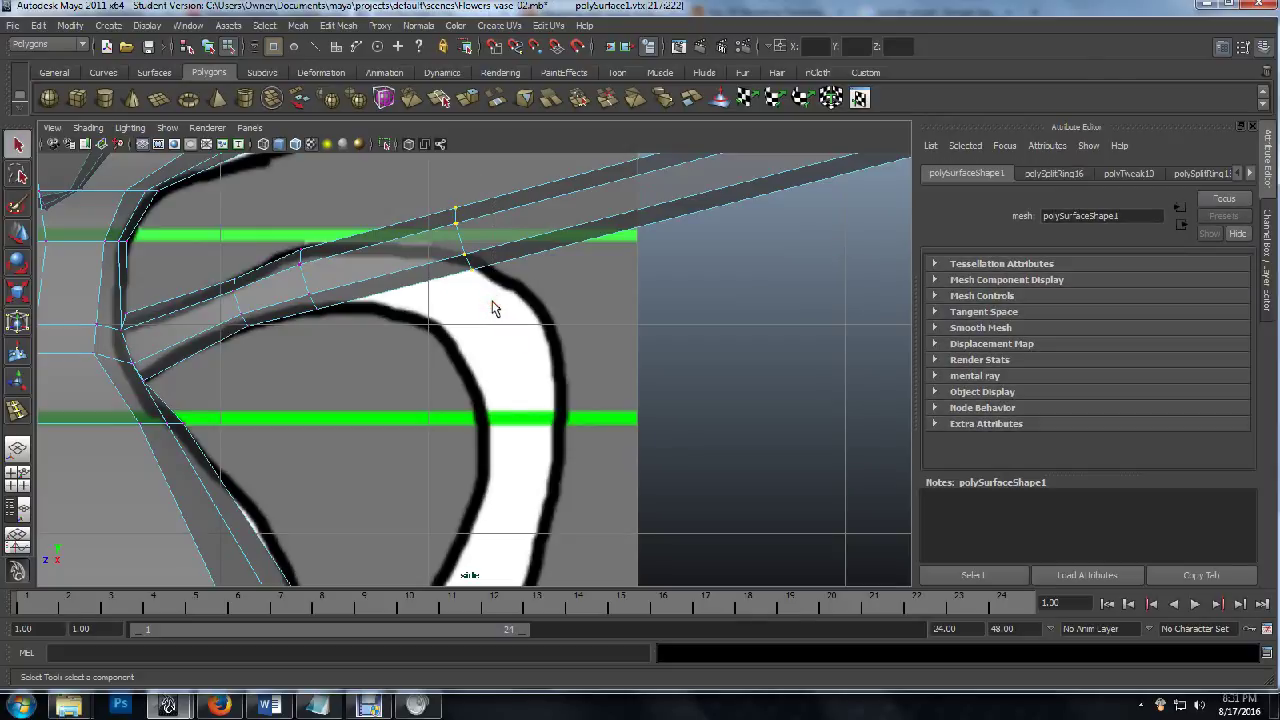
key(w)
drag(465, 195, 455, 231)
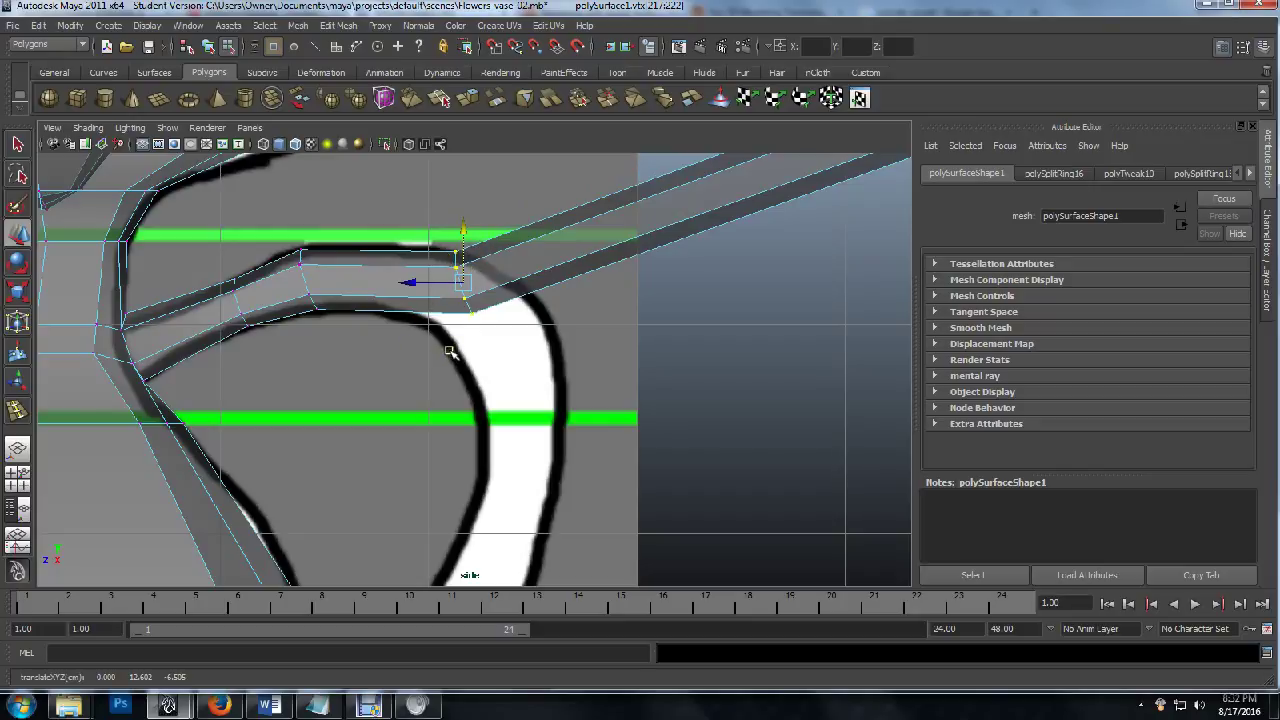
Rotate the lowered loop to follow the handle's downward turn, then reposition and scale it to meet both reference outlines.
key(e)
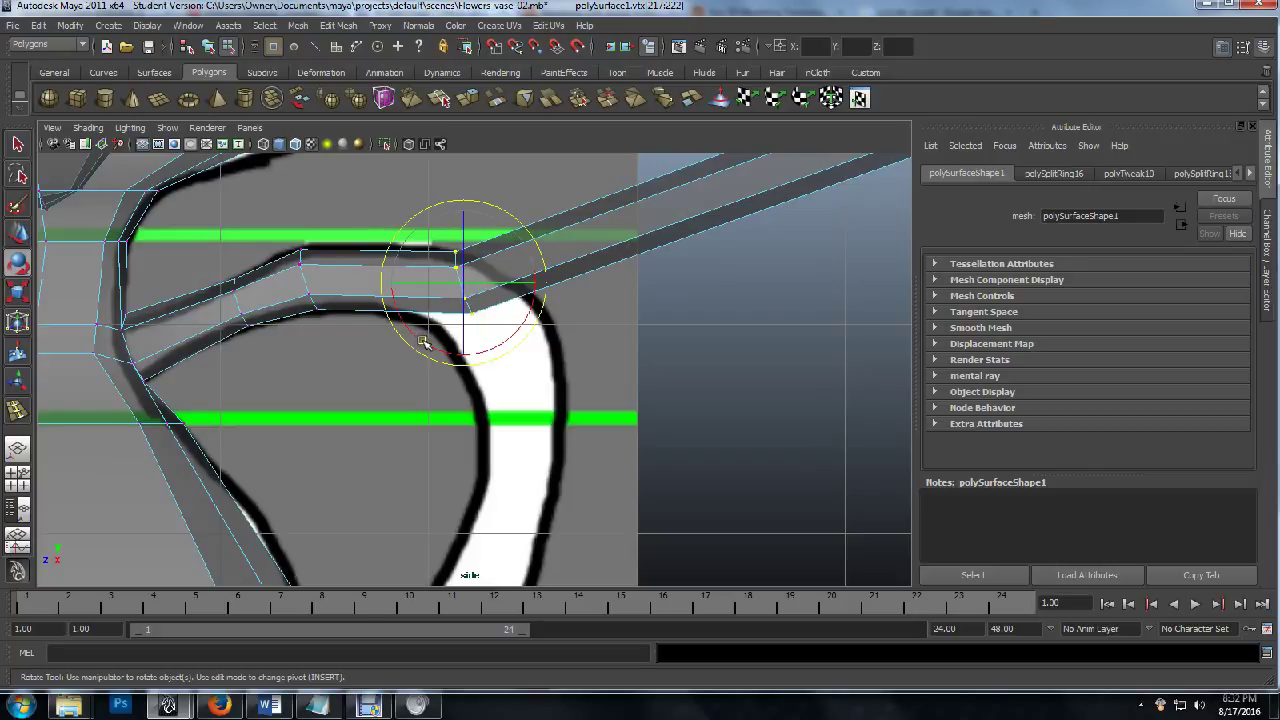
drag(424, 342, 372, 301)
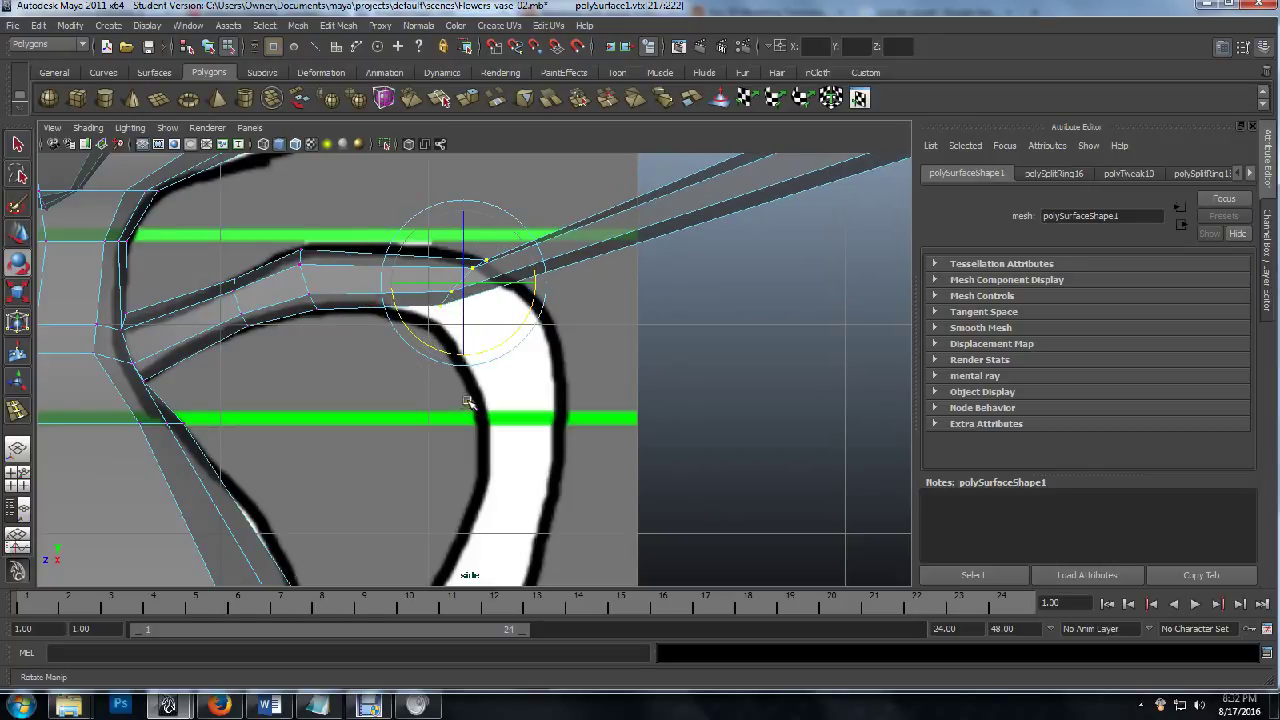
key(w)
mouse_move(469, 287)
mouse_down()
mouse_move(453, 291)
mouse_move(468, 280)
mouse_up()
key(r)
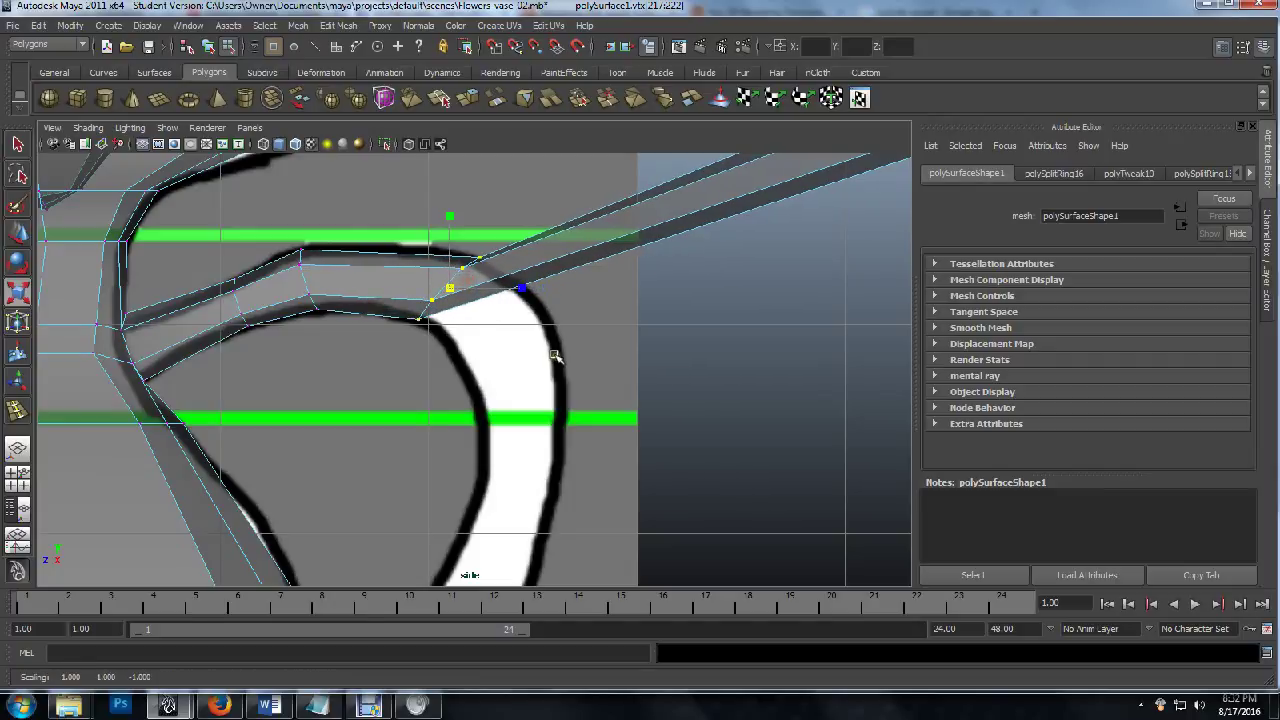
Move the handle's free-end vertices down and inward so the tube slopes downward across the reference's outer bend.
alt+middle_drag(640, 368, 546, 369)
scroll(431, 409, down, 3)
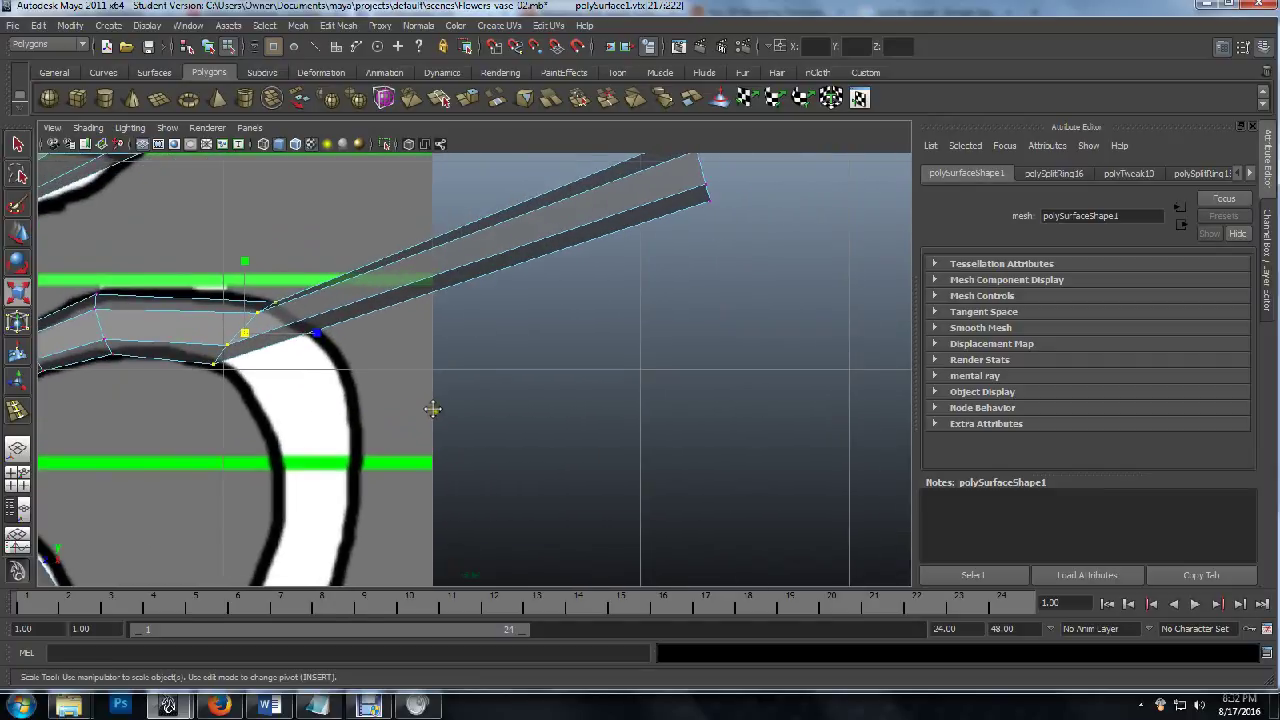
drag(674, 292, 690, 312)
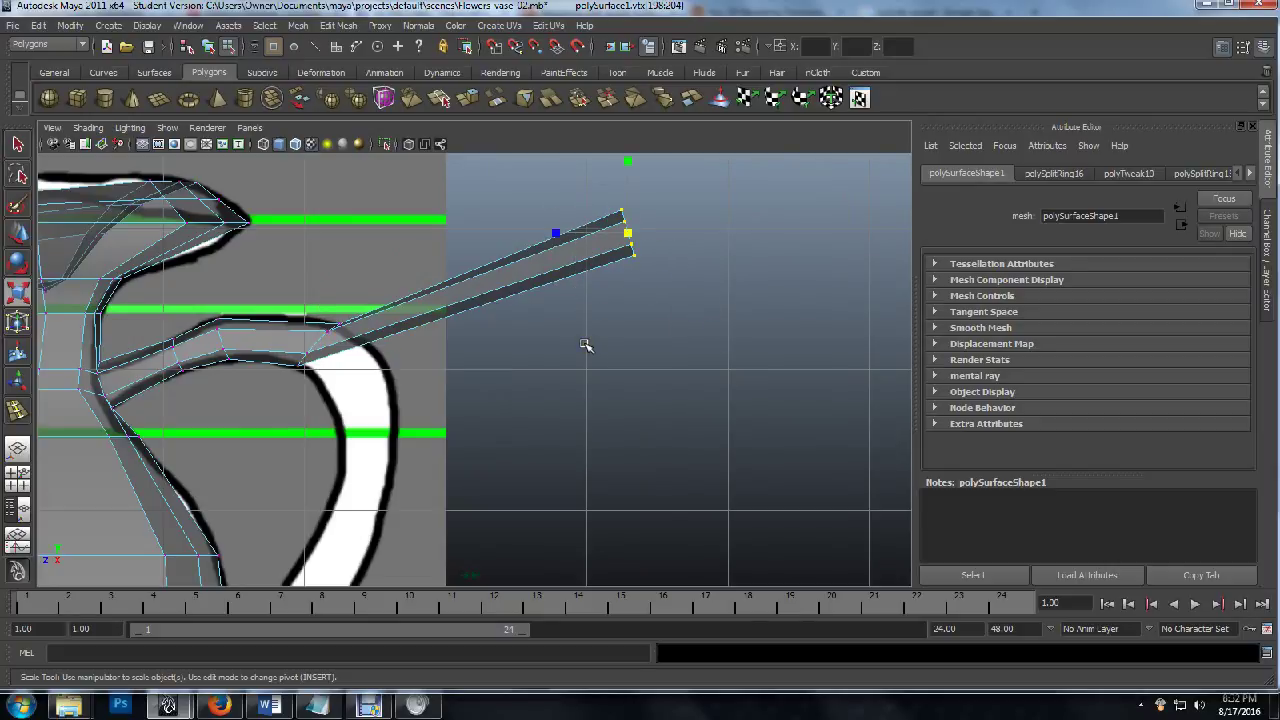
key(q)
key(w)
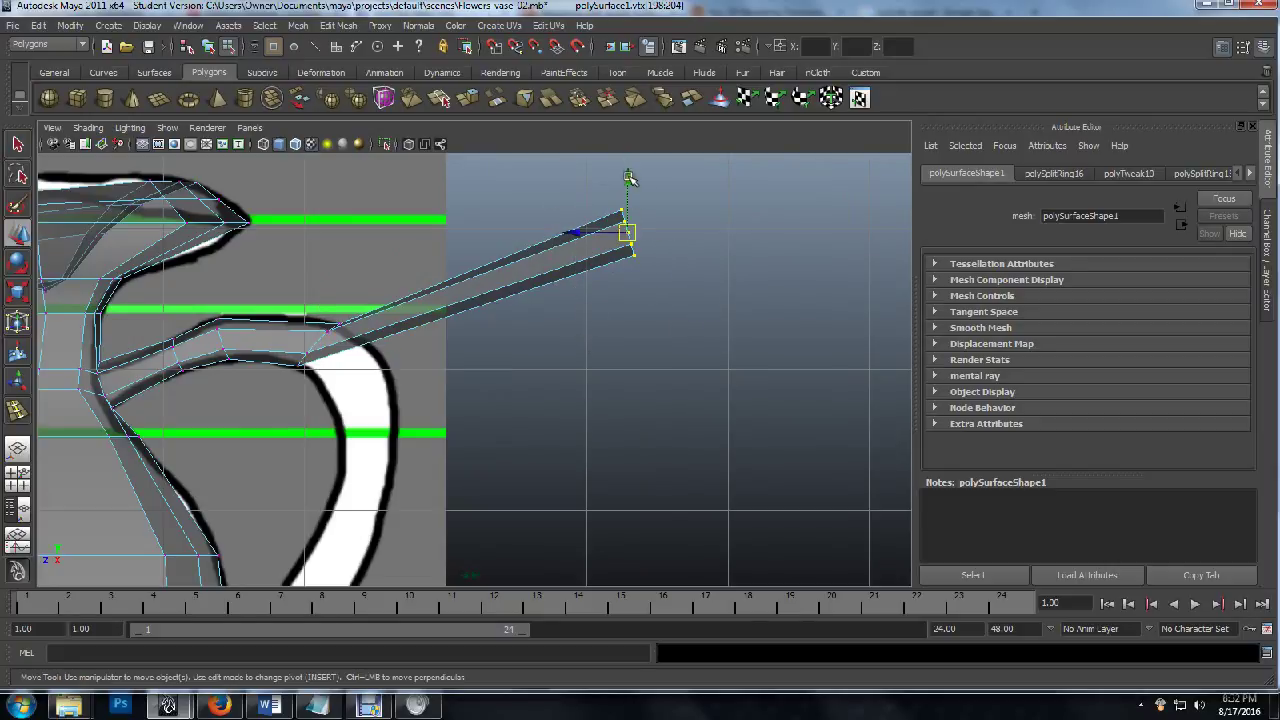
drag(629, 177, 557, 466)
alt+middle_drag(514, 386, 651, 237)
drag(683, 370, 519, 360)
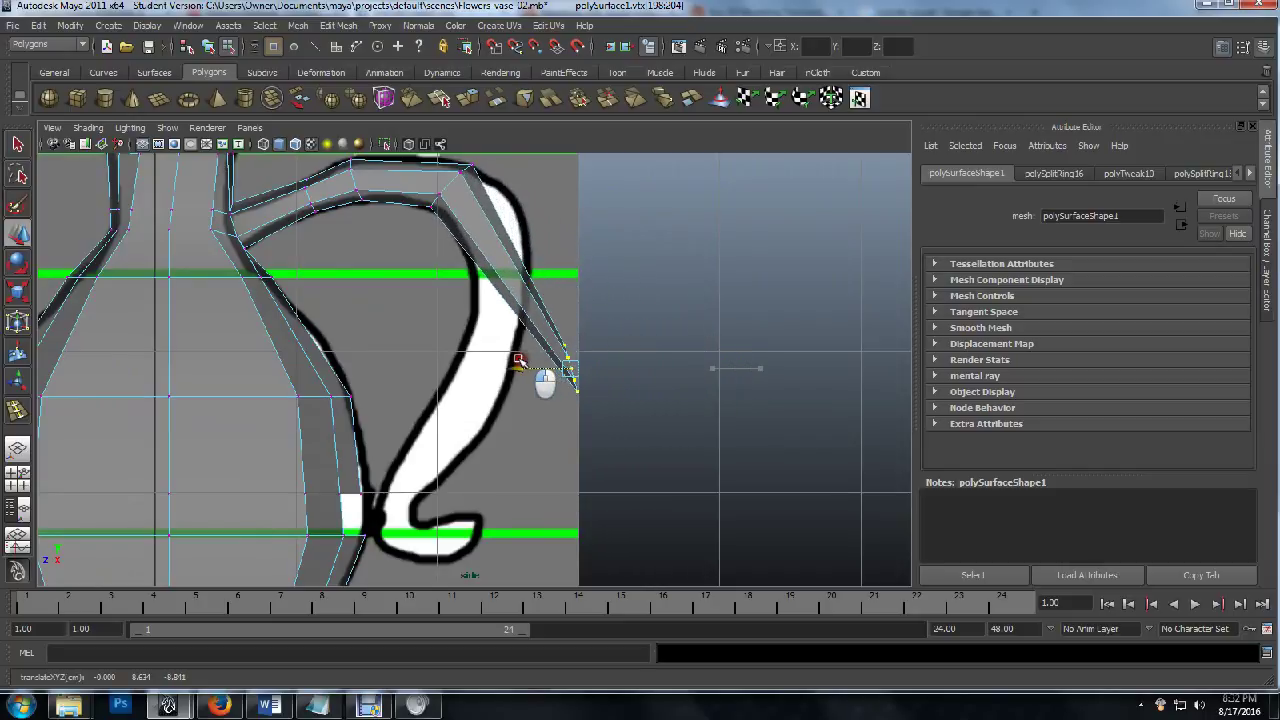
drag(519, 360, 610, 368)
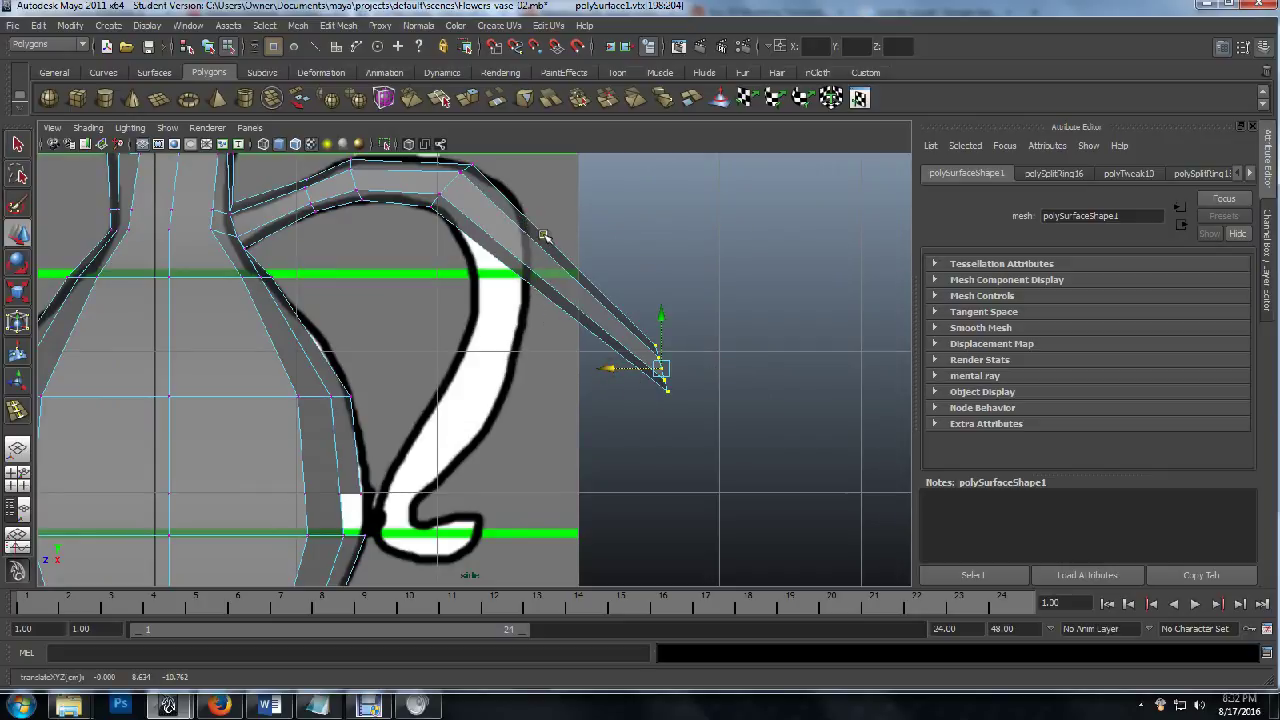
Insert an edge loop around the downward-sloping section of the handle, just past the arch's outer corner.
key(g)
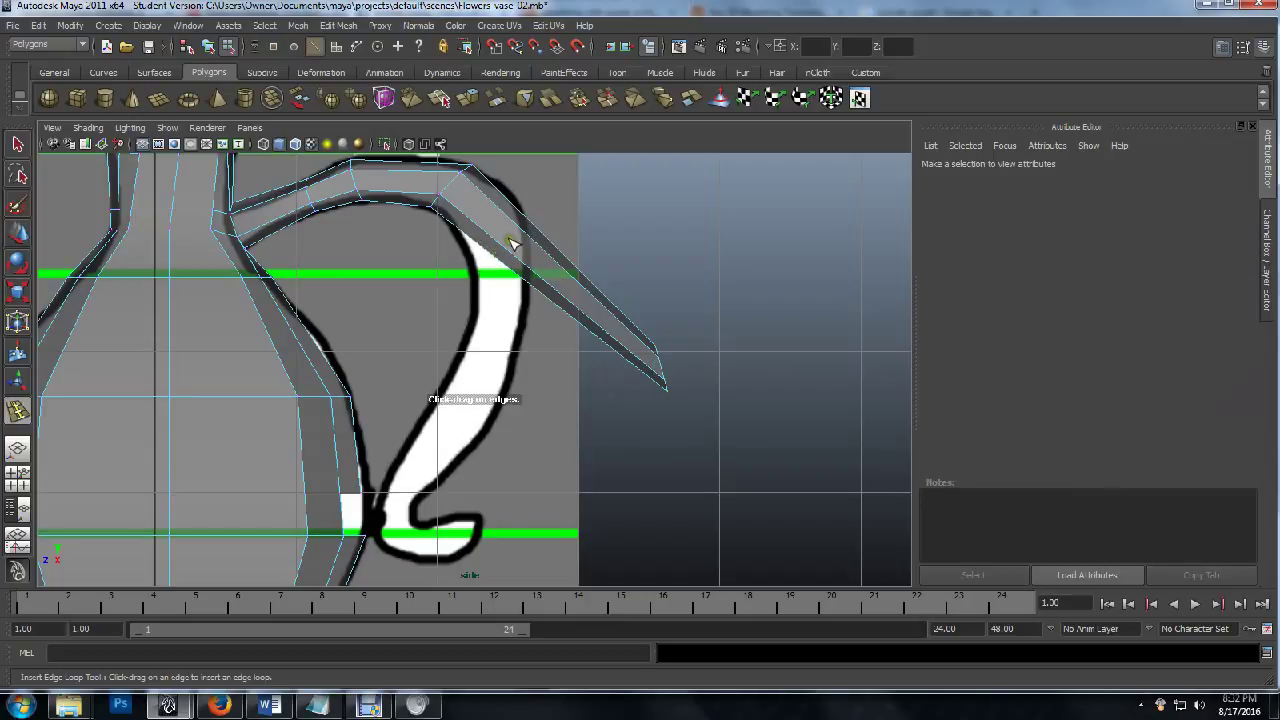
click(514, 271)
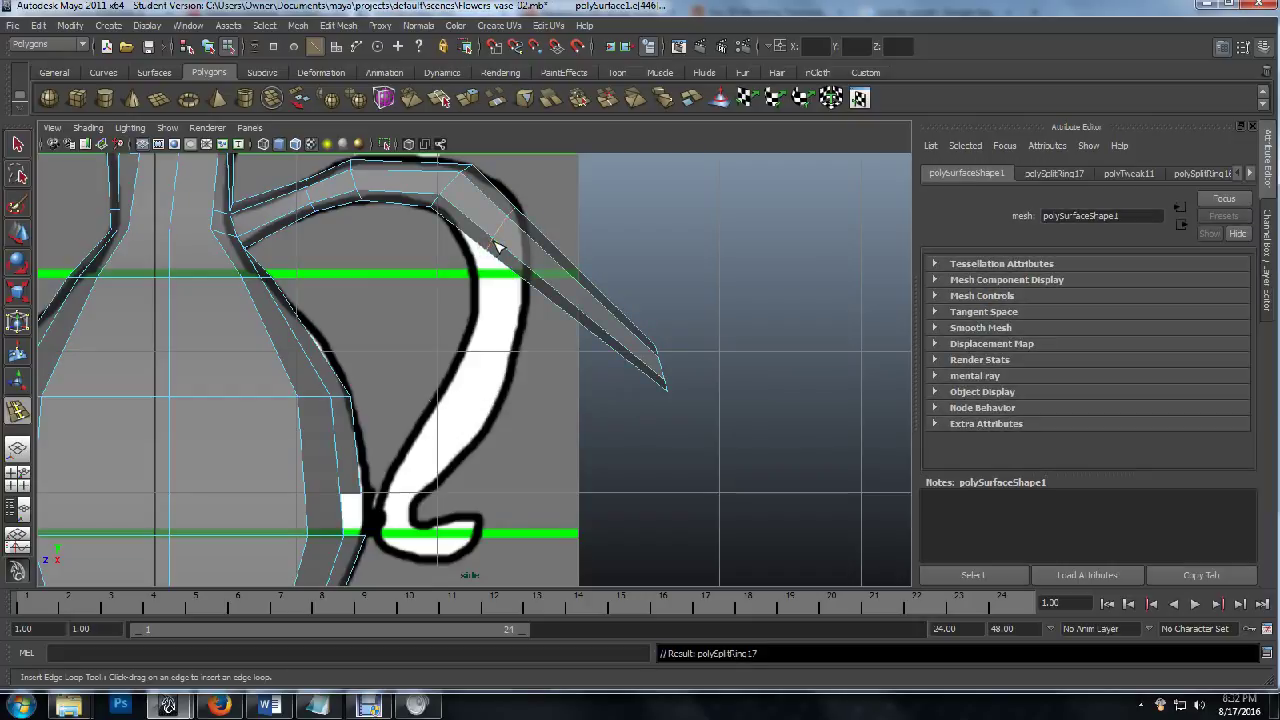
key(q)
click(495, 247)
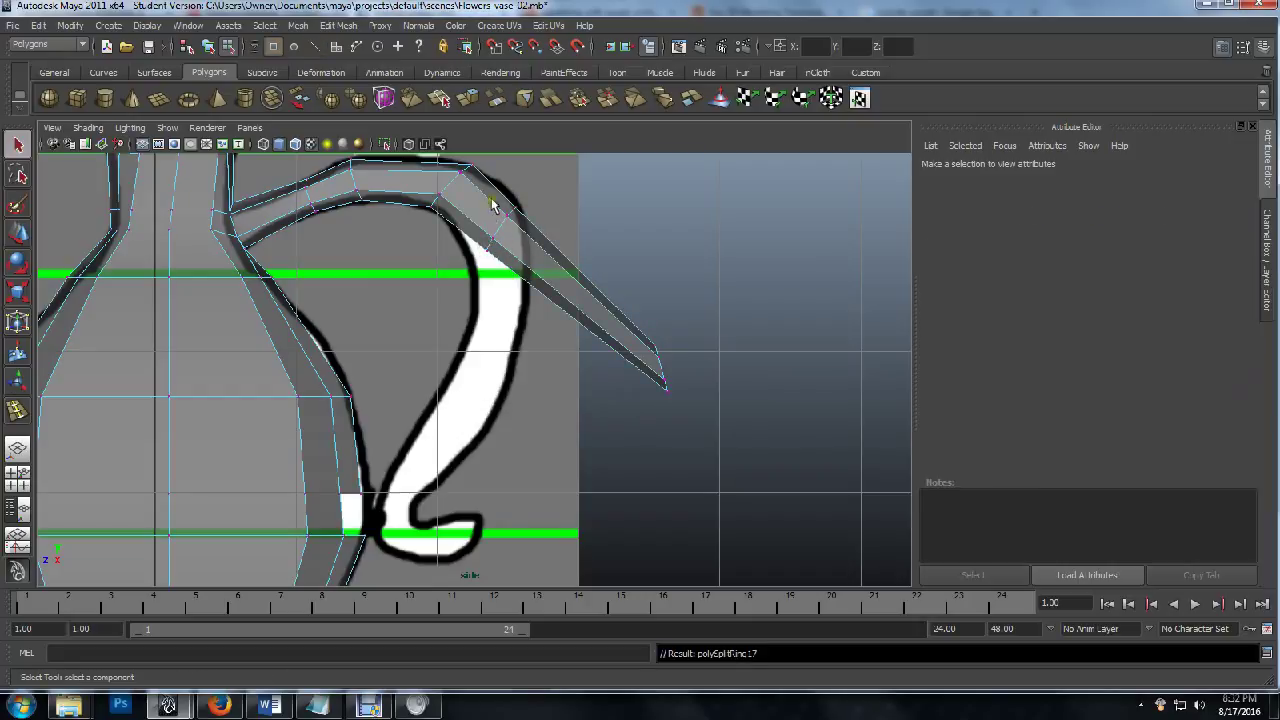
Rotate, move and scale the new loop's vertices to span the reference handle just below its outer corner.
drag(479, 191, 523, 286)
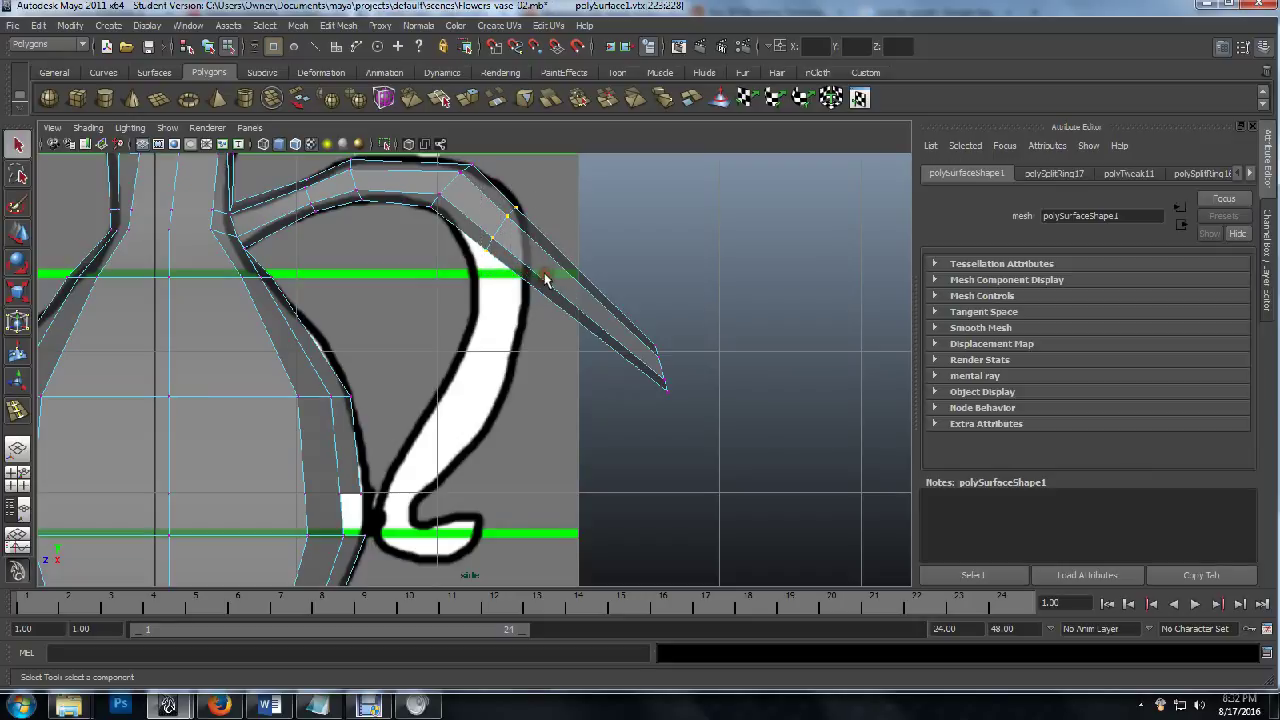
key(e)
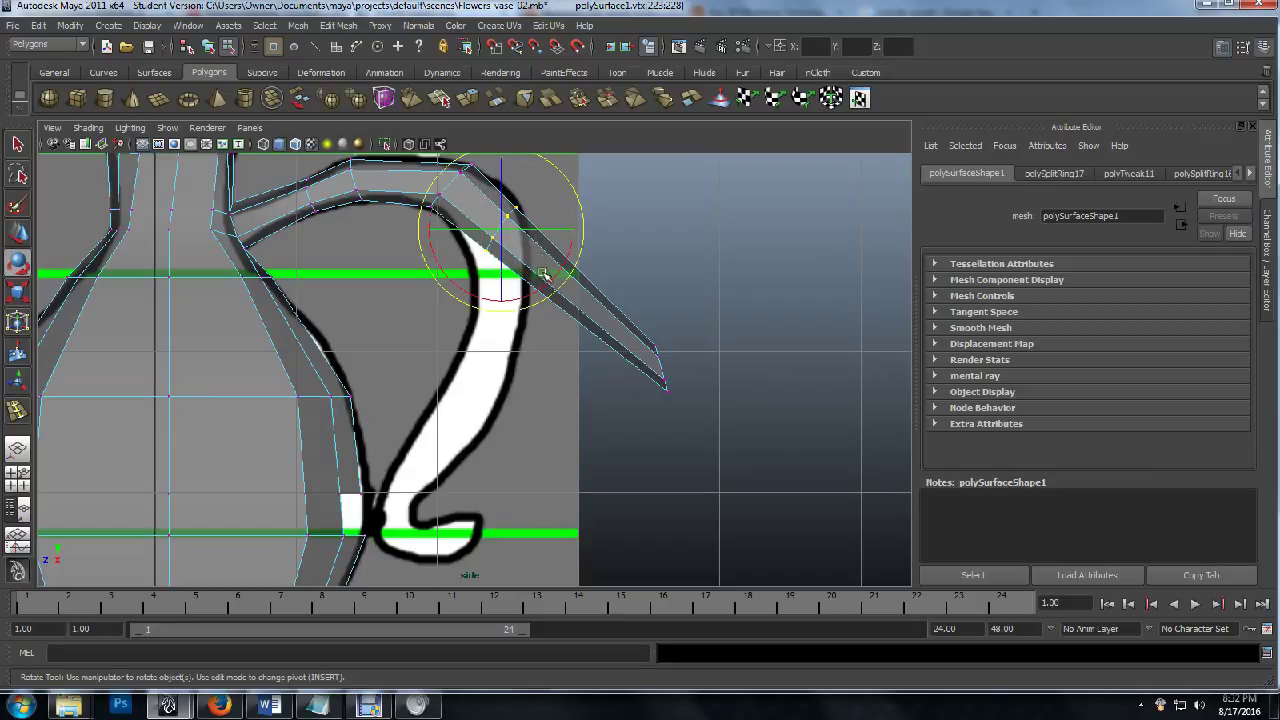
click(514, 293)
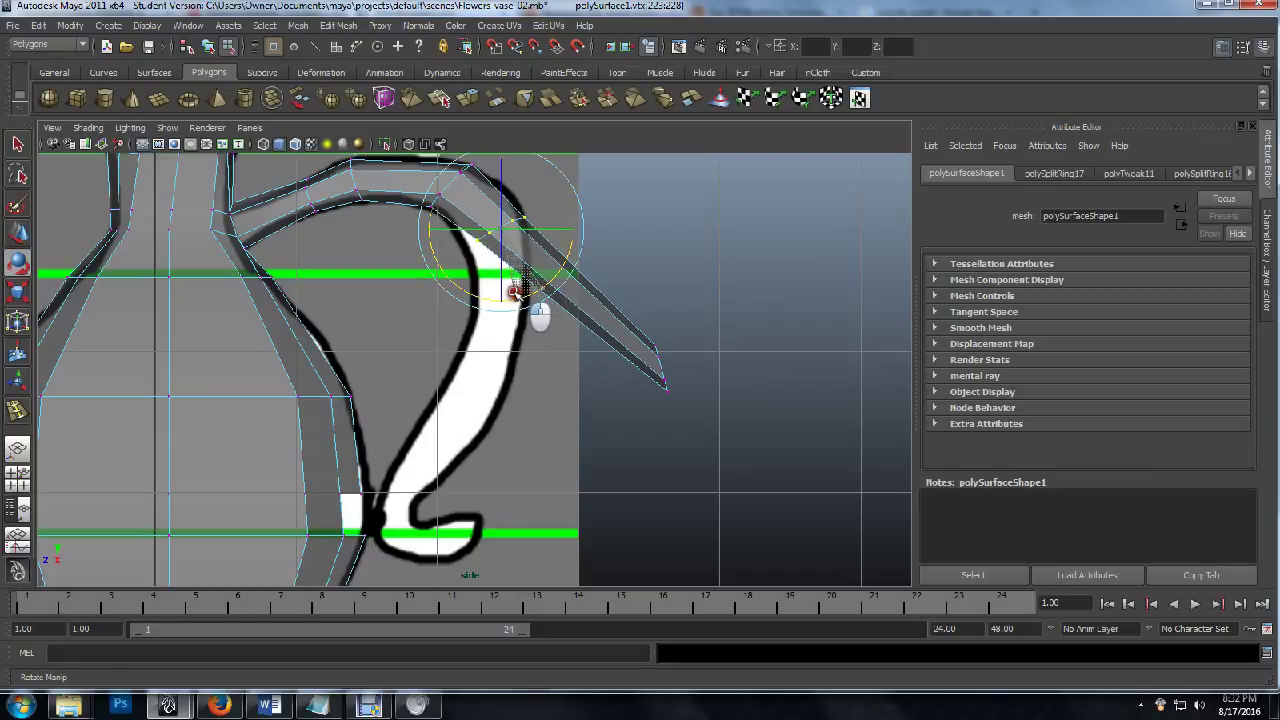
key(w)
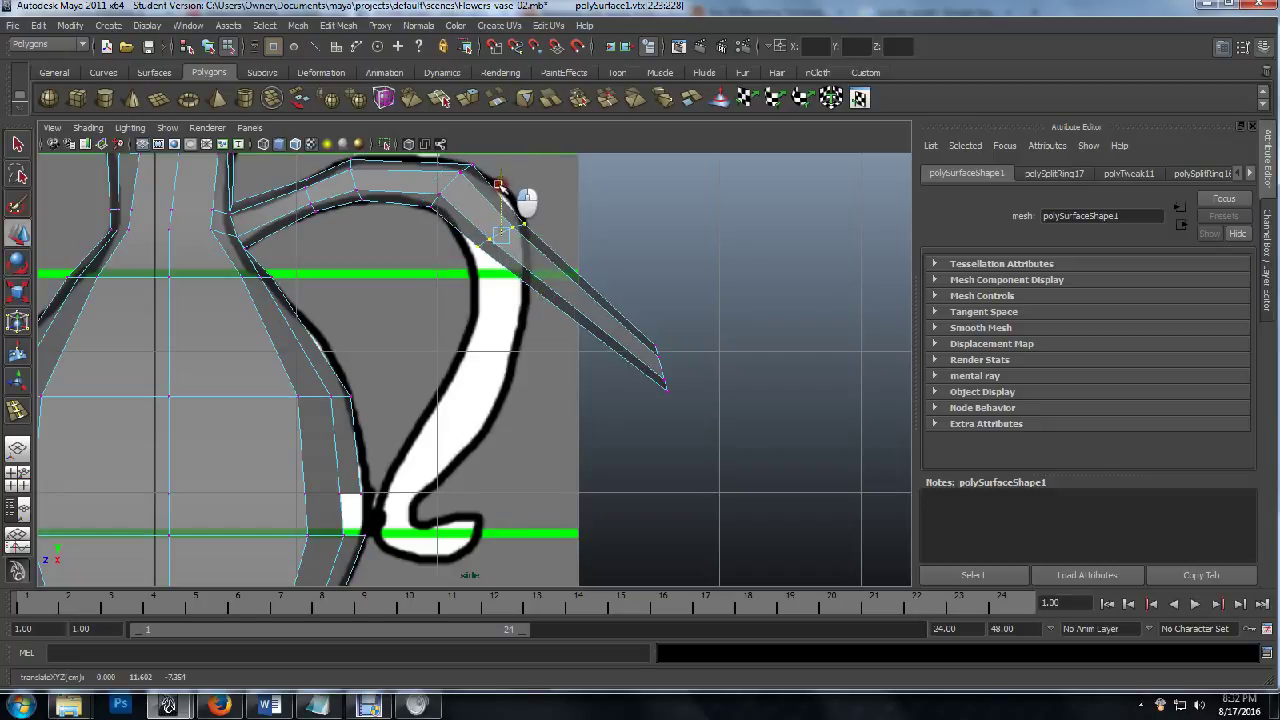
drag(506, 186, 520, 254)
key(r)
key(w)
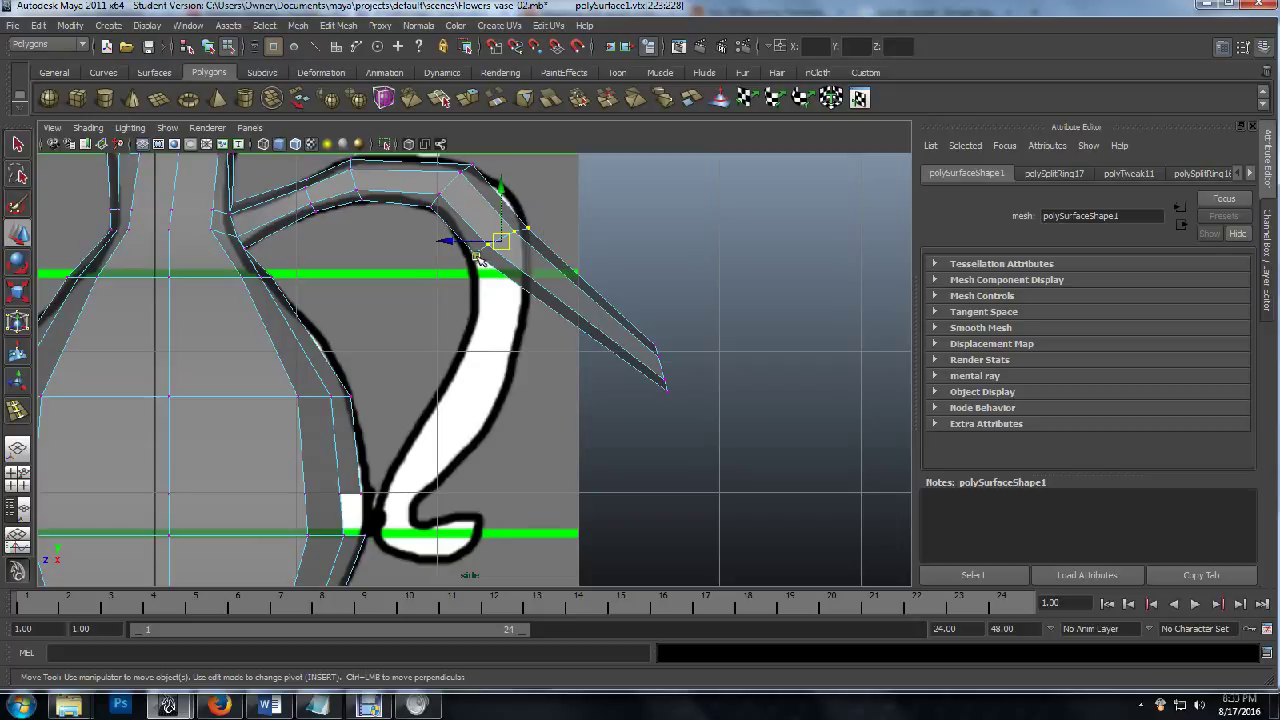
Rotate the loop below the outer corner further until it lies nearly horizontal across the reference handle.
scroll(423, 228, down, 2)
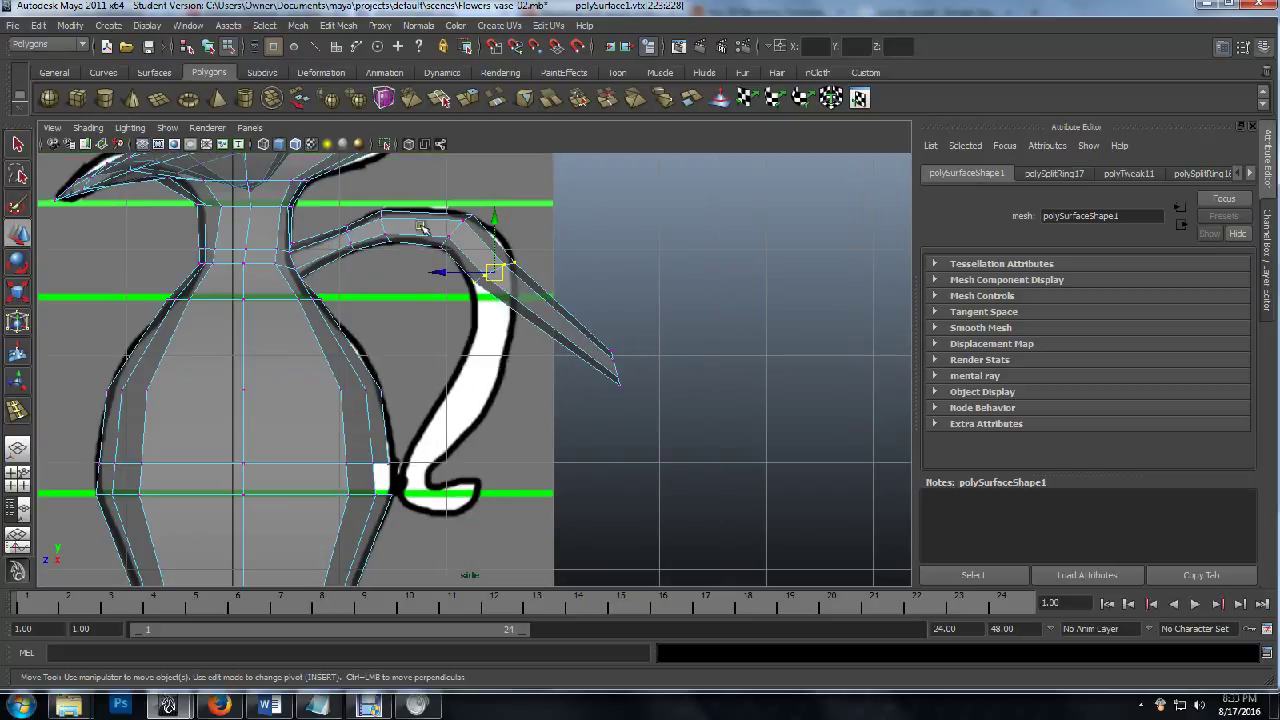
scroll(499, 260, up, 3)
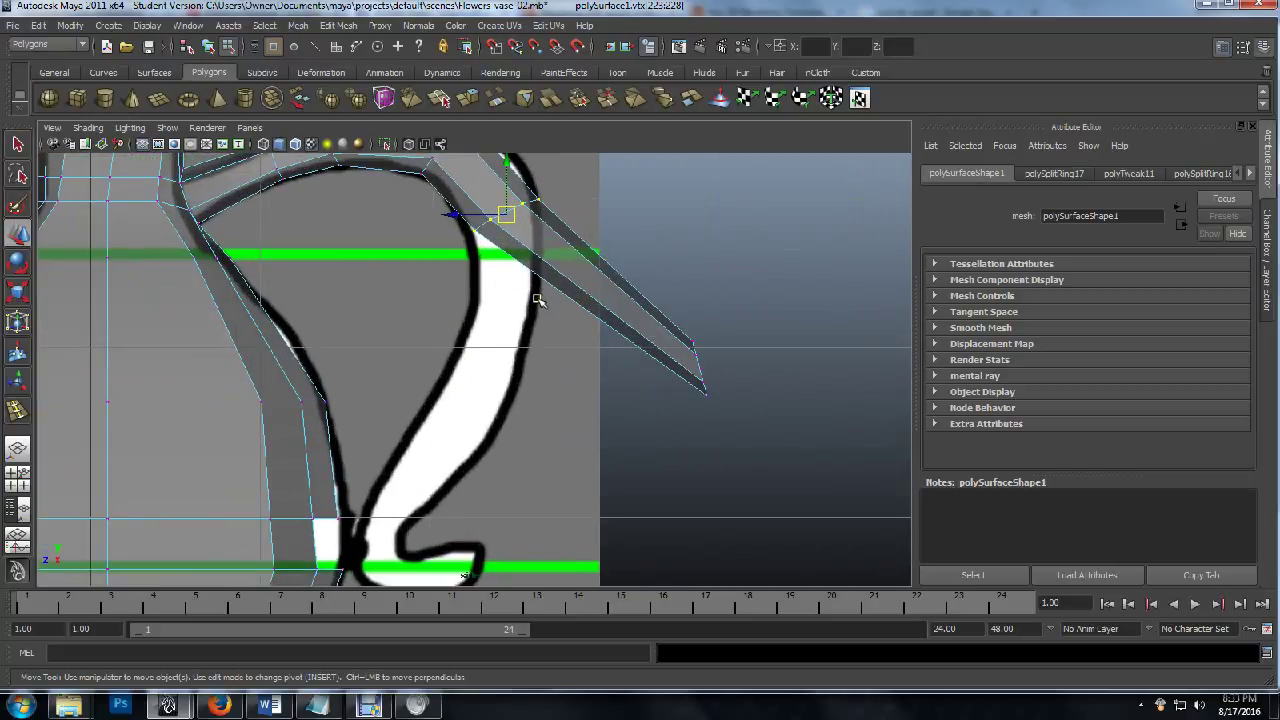
key(e)
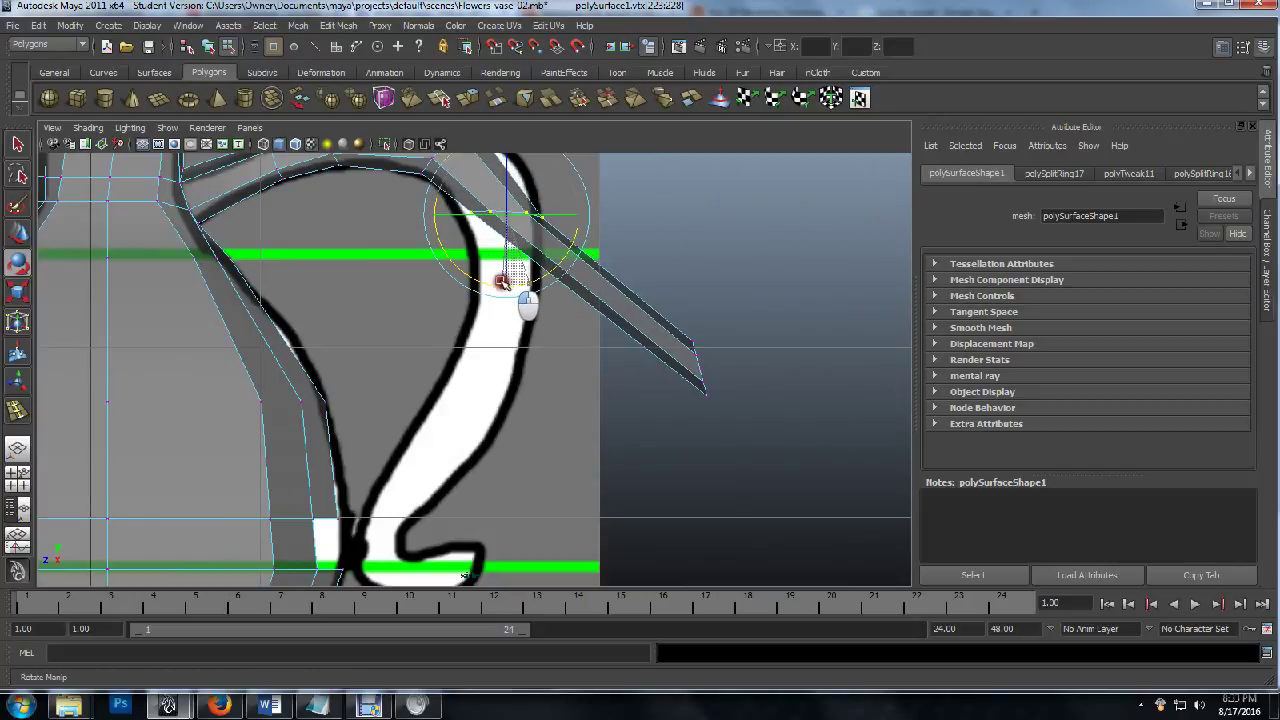
key(r)
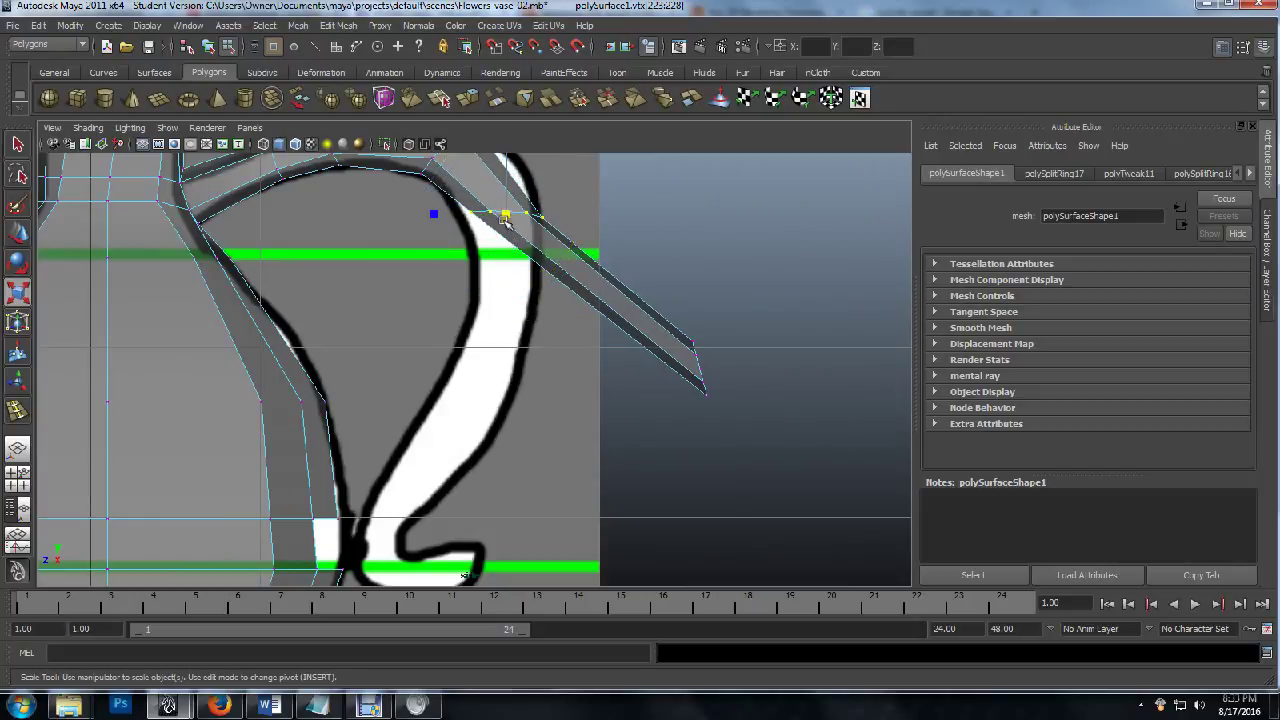
scroll(474, 308, down, 2)
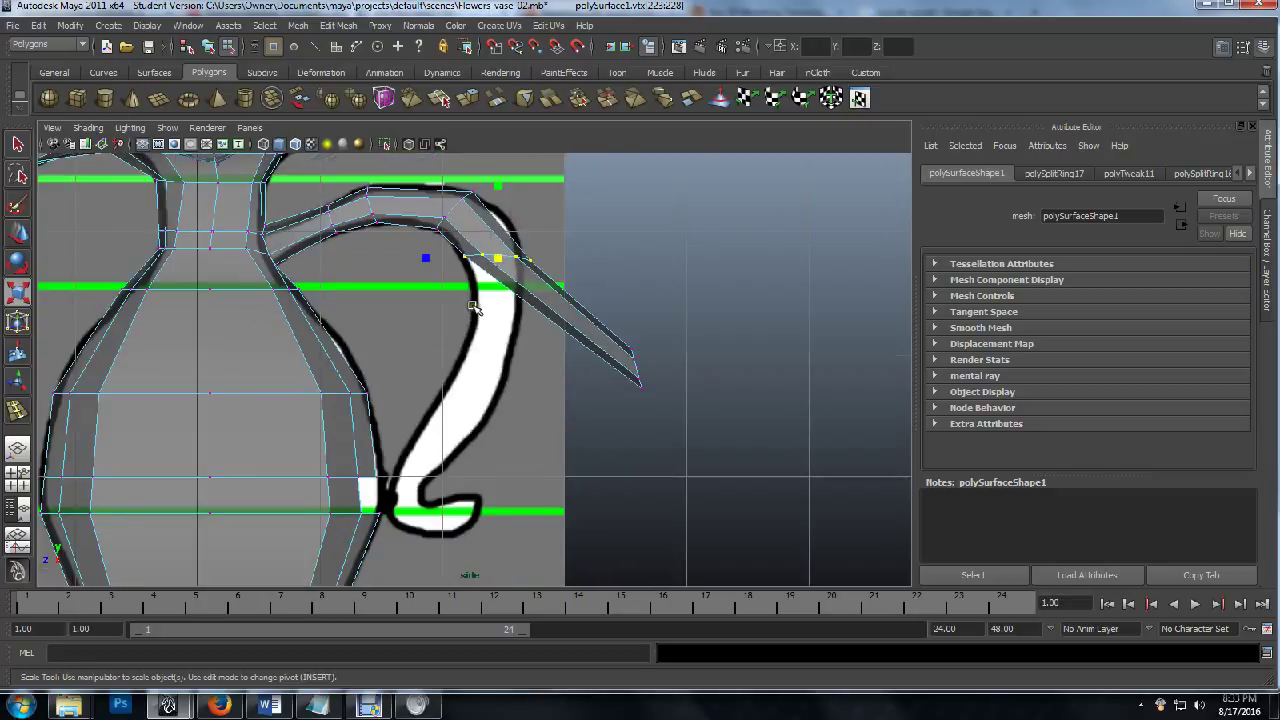
scroll(474, 308, up, 1)
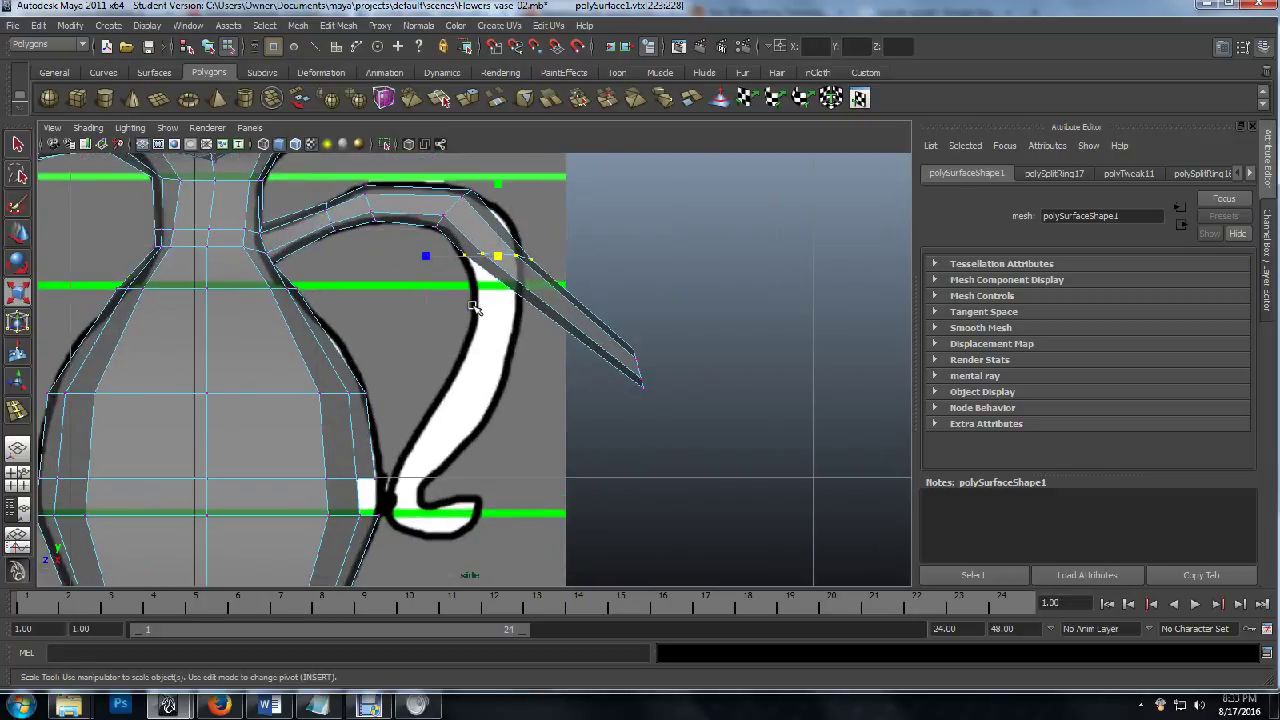
scroll(474, 308, up, 2)
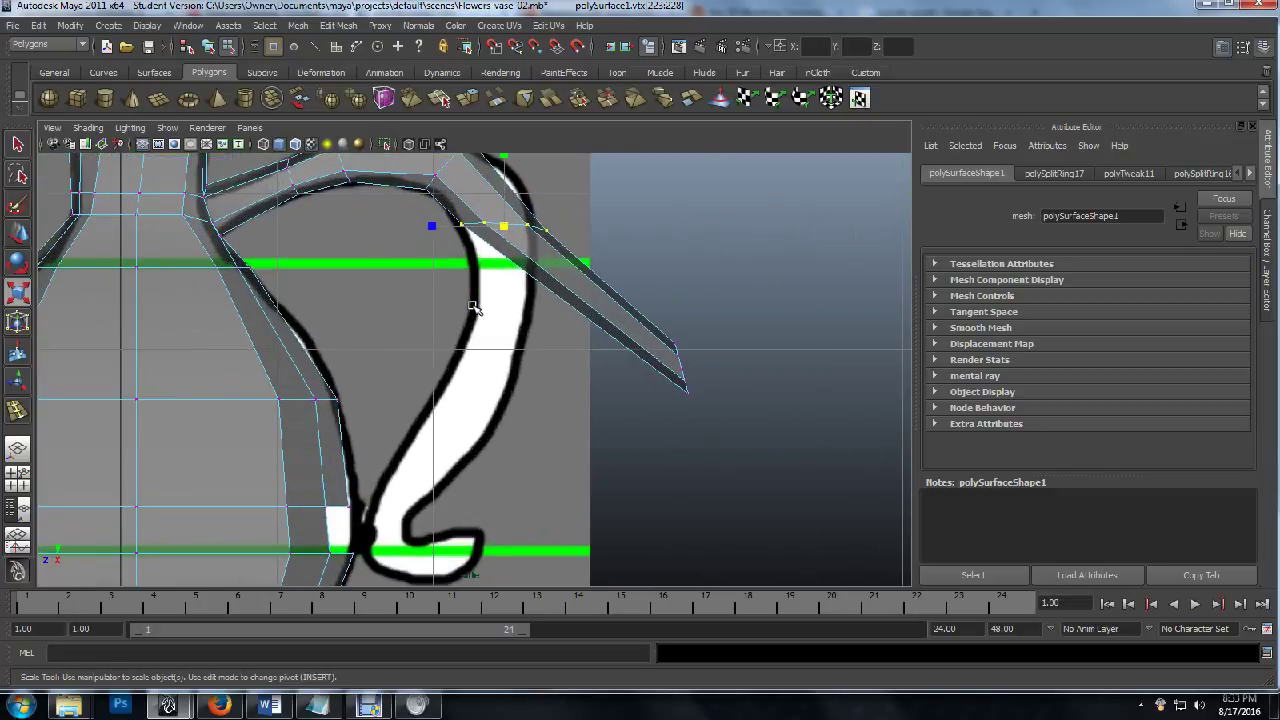
Insert an edge loop across the middle of the handle's long straight end segment.
key(q)
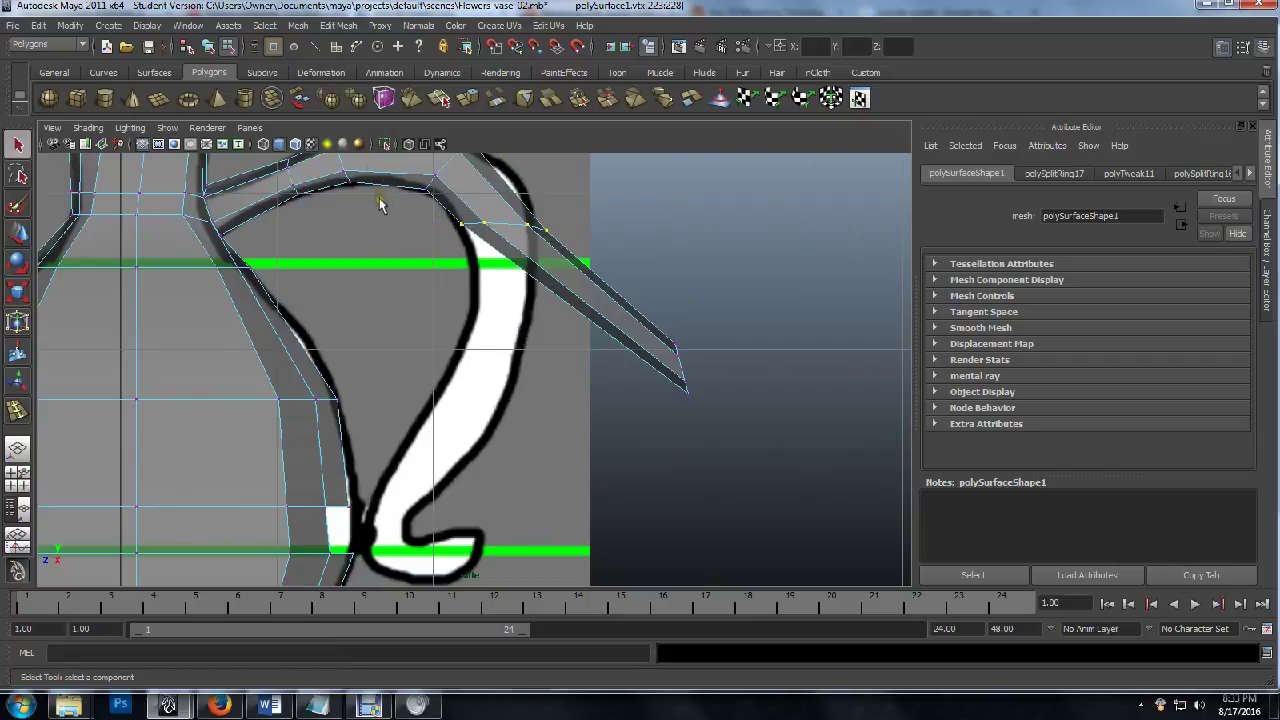
key(g)
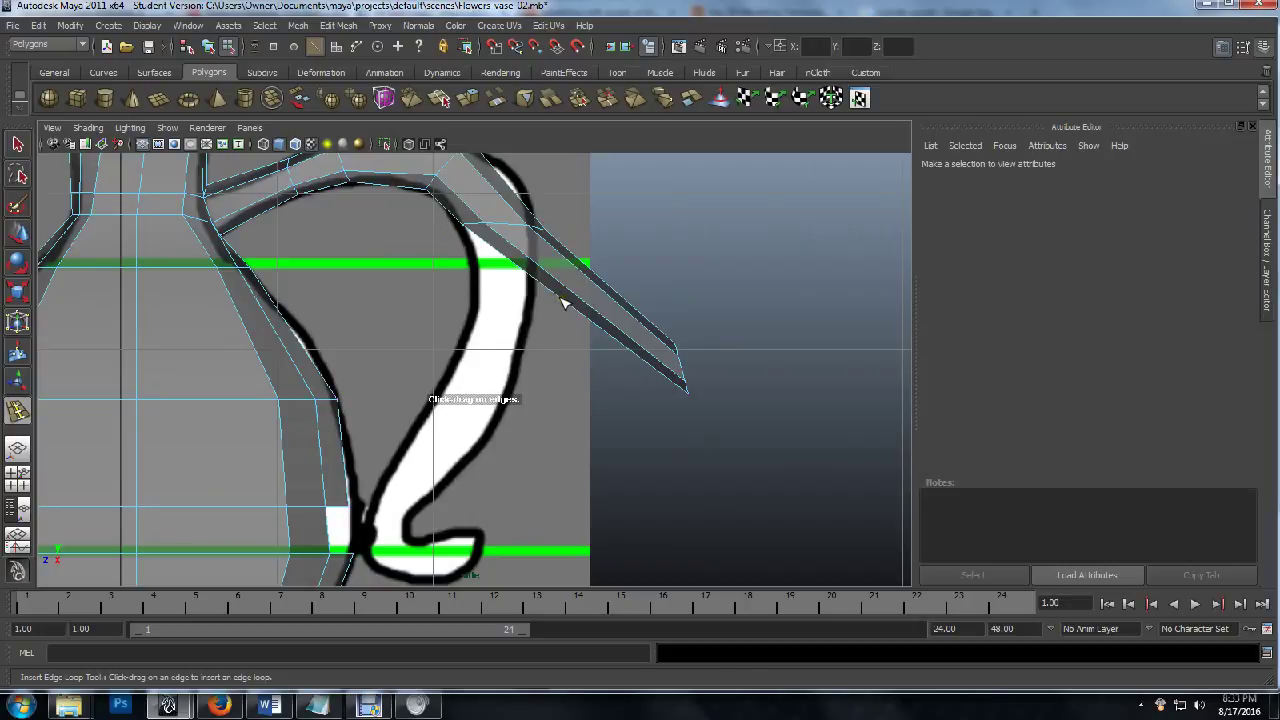
click(561, 300)
key(q)
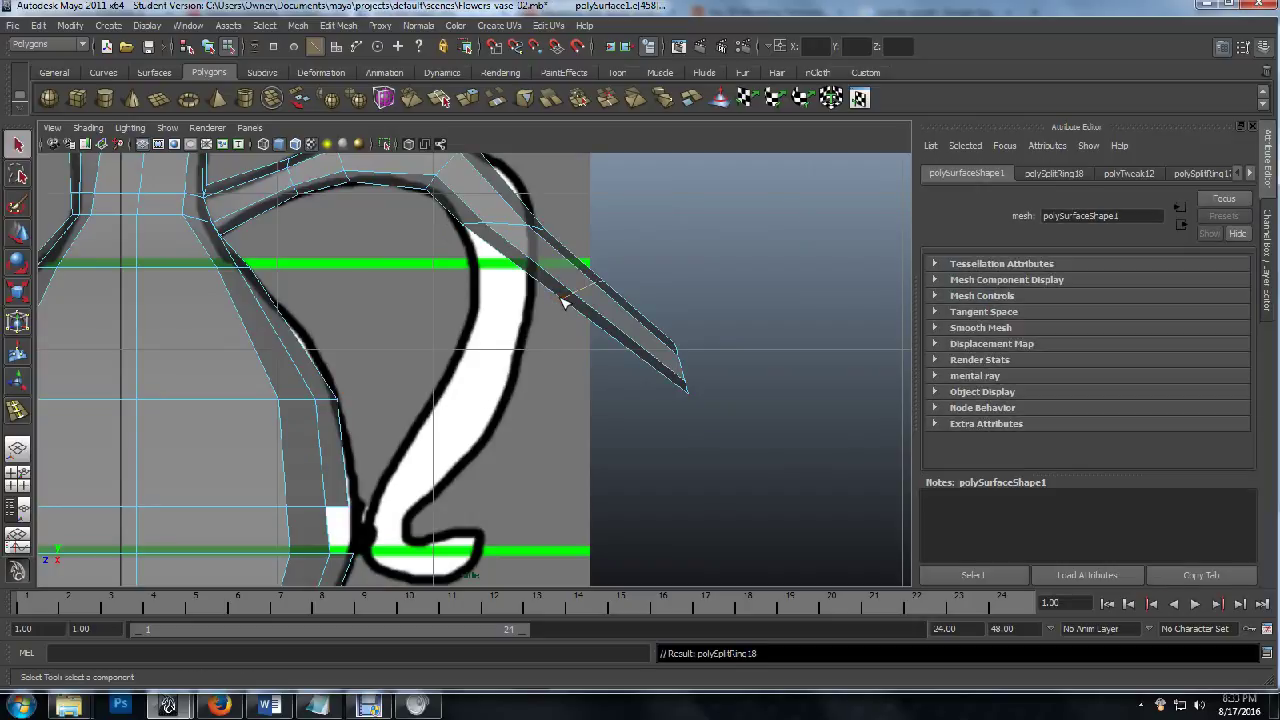
Move the new loop's vertices onto the upper part of the drawn handle's downward curve and rotate them to span its width.
click(563, 302)
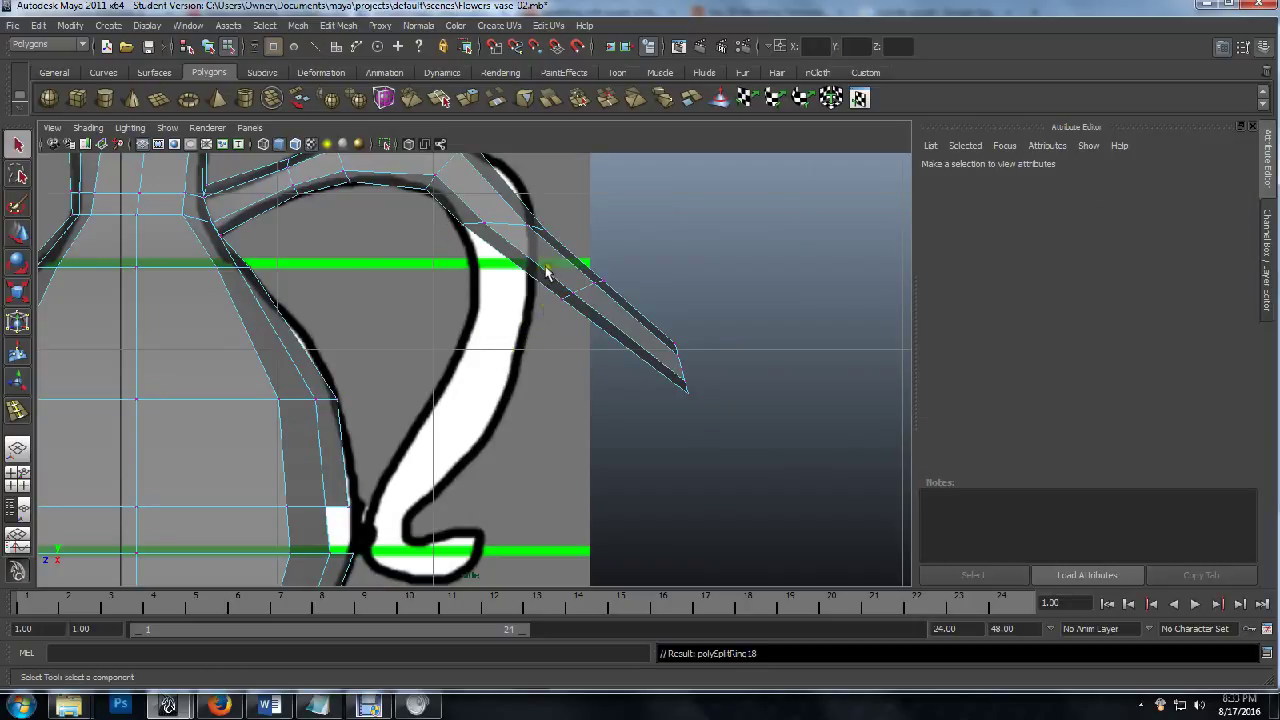
click(596, 337)
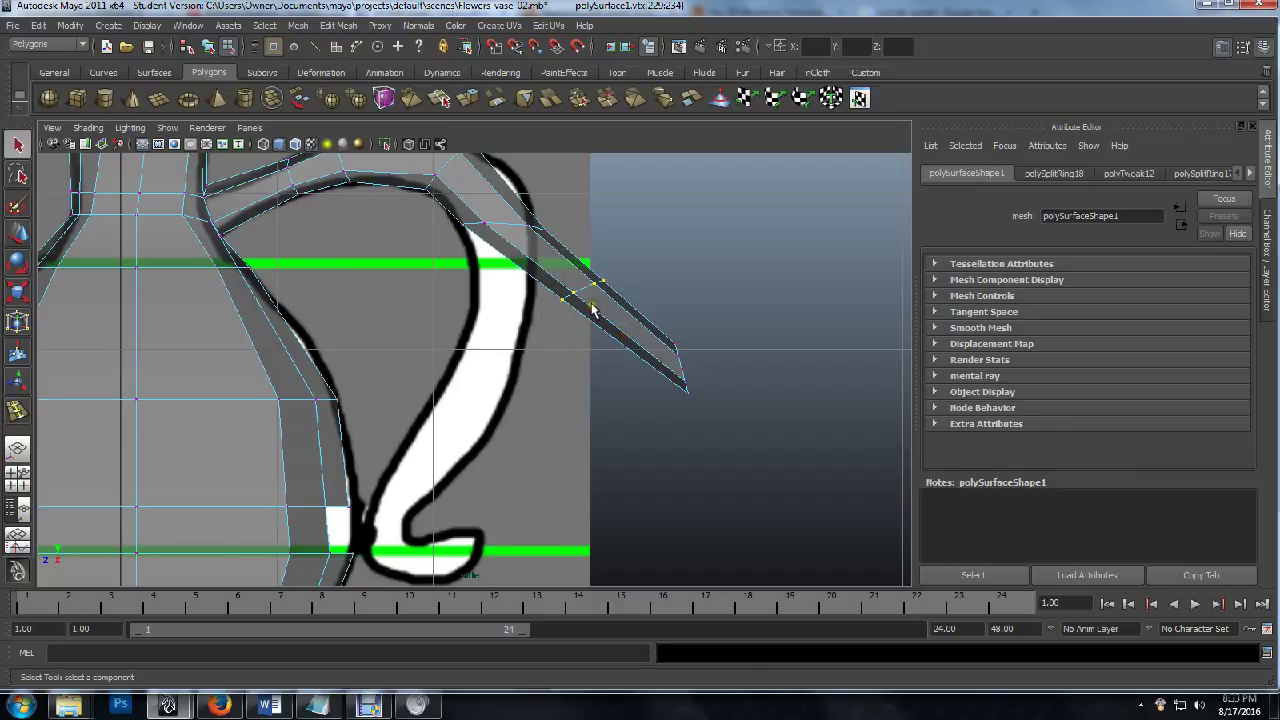
key(w)
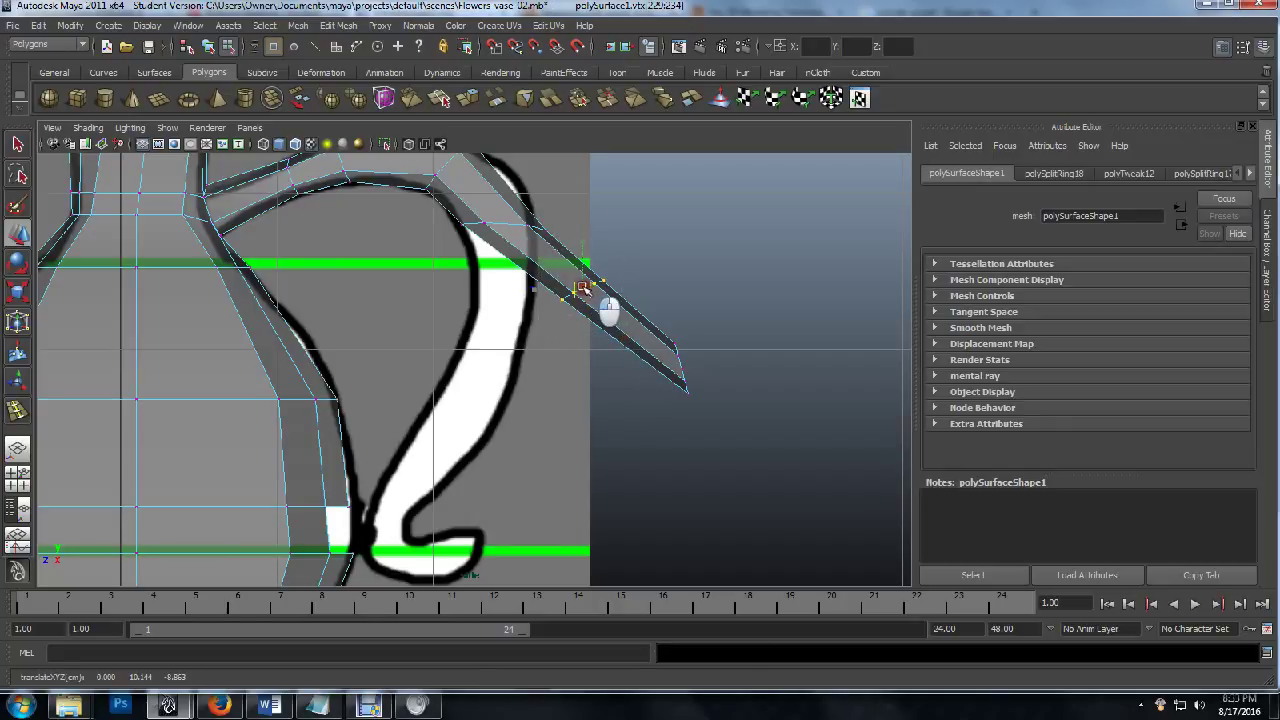
drag(605, 308, 512, 385)
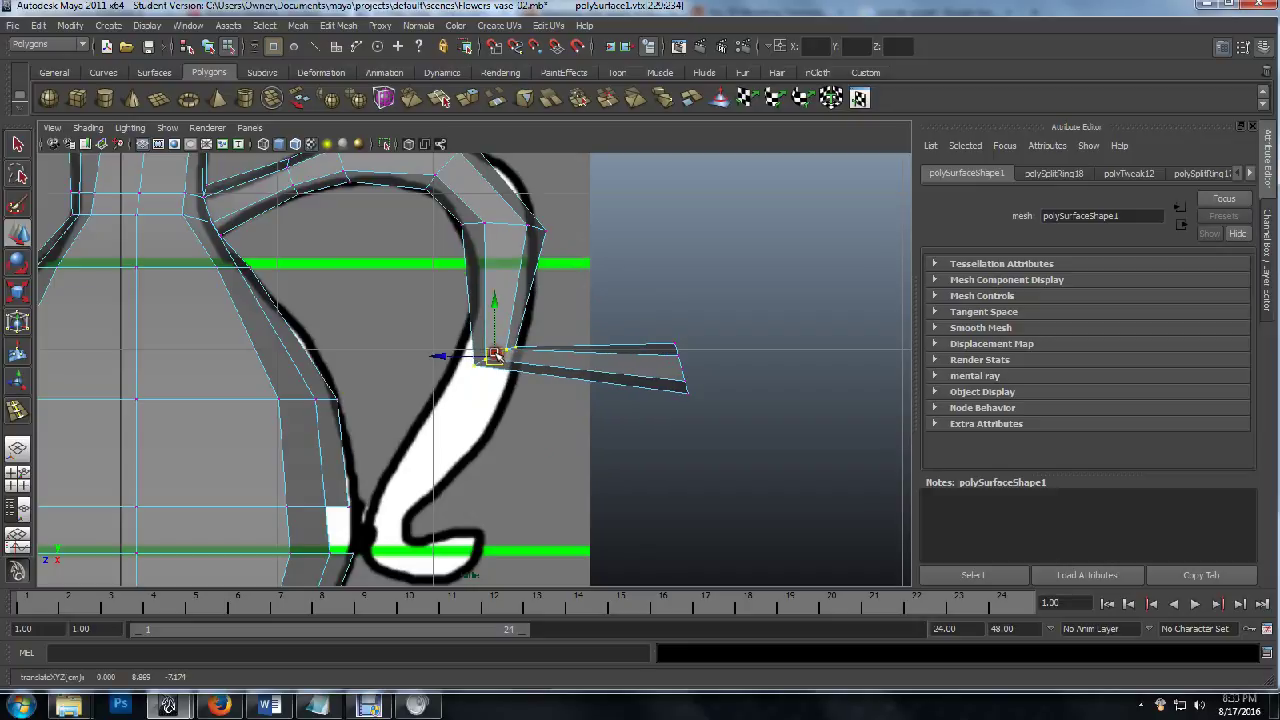
key(e)
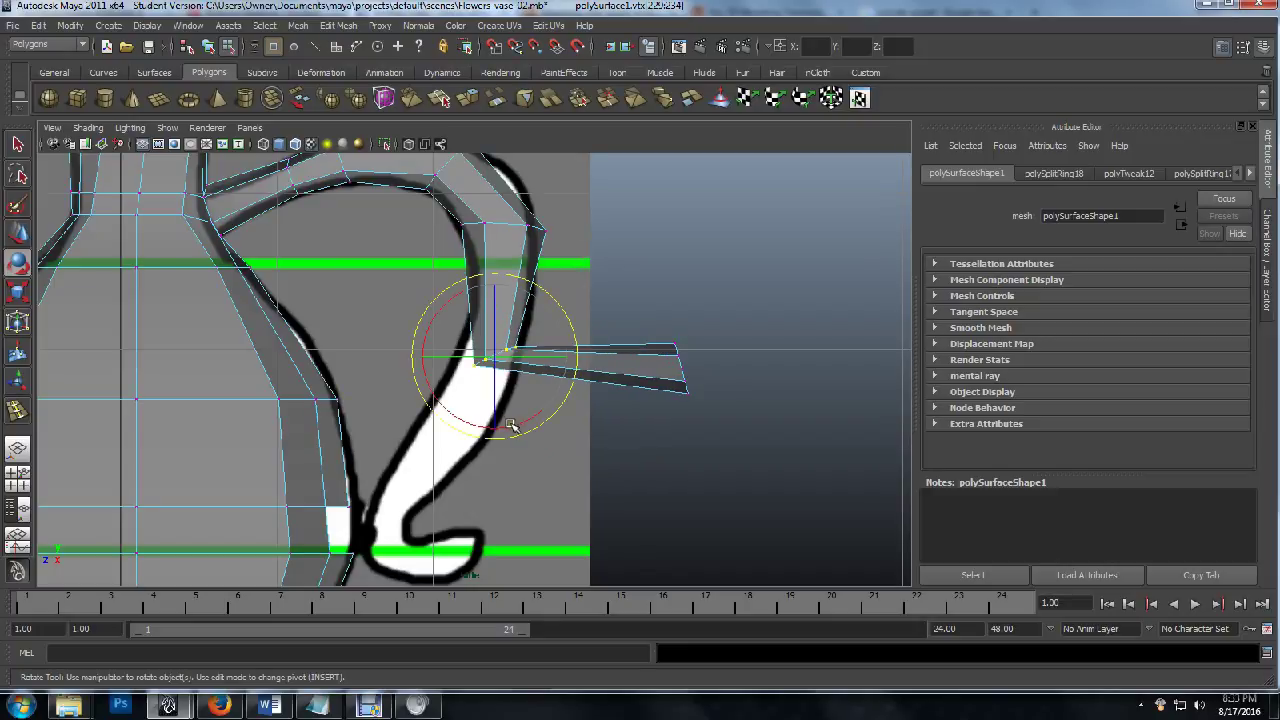
drag(511, 425, 506, 443)
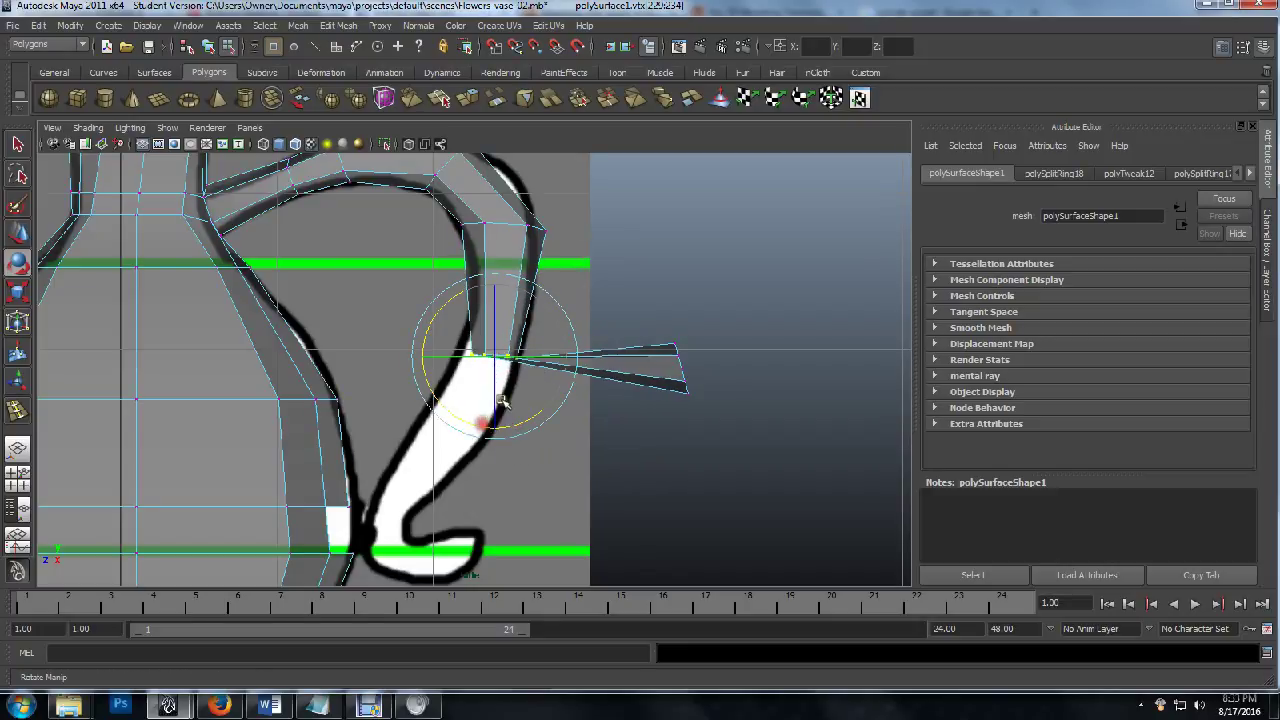
key(w)
mouse_move(492, 358)
mouse_down()
mouse_move(480, 397)
mouse_move(498, 340)
mouse_up()
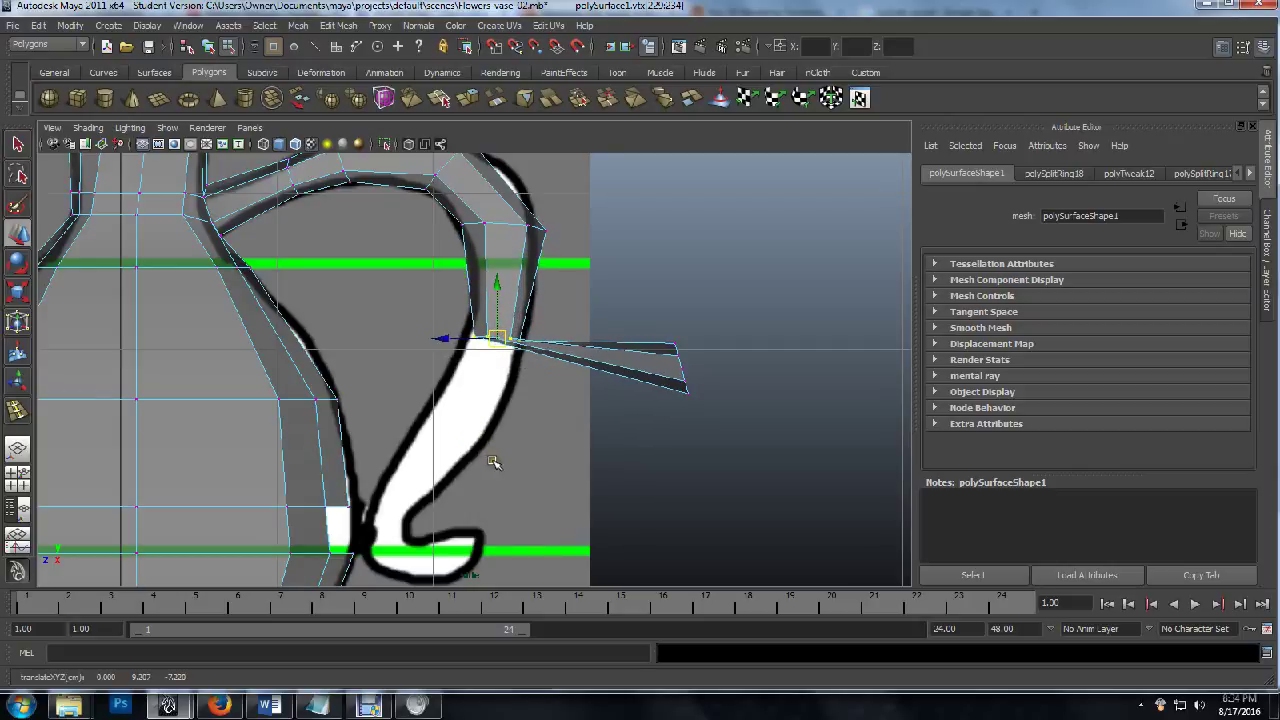
Lower the handle's end vertices to about the height of the reference curl and shift them slightly toward the vase.
alt+middle_drag(493, 462, 561, 329)
drag(679, 202, 829, 371)
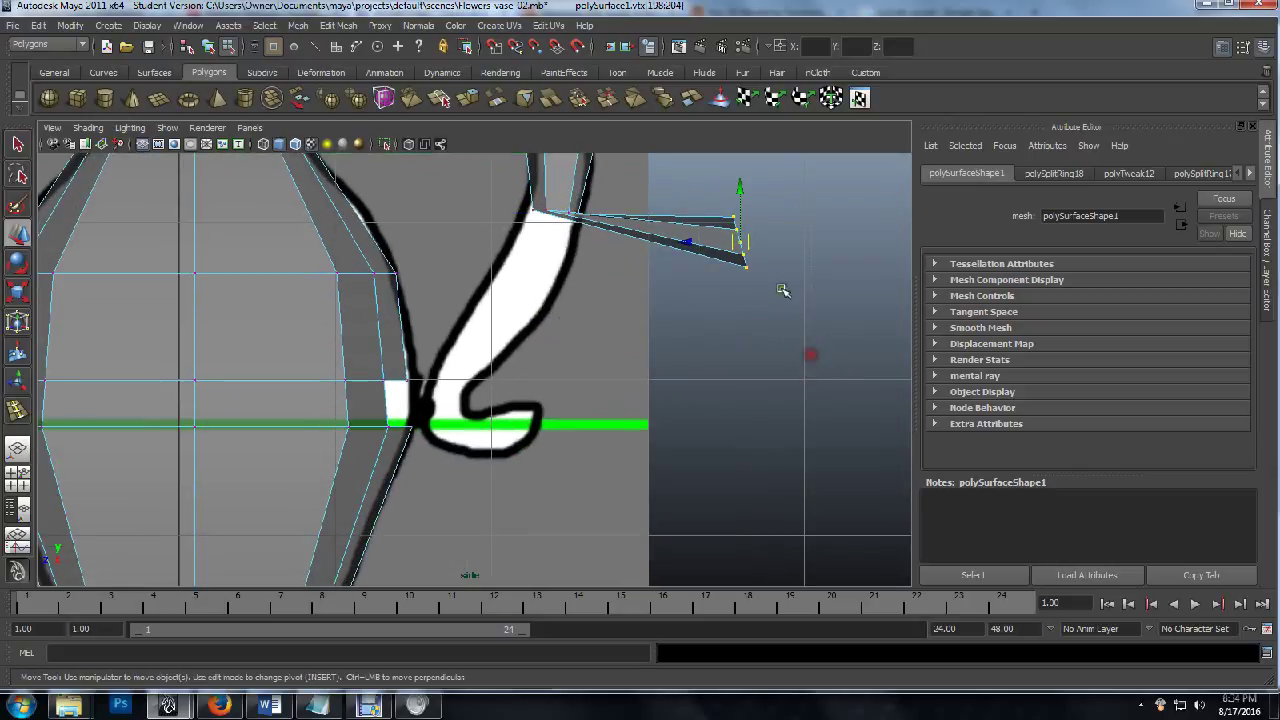
drag(740, 190, 698, 394)
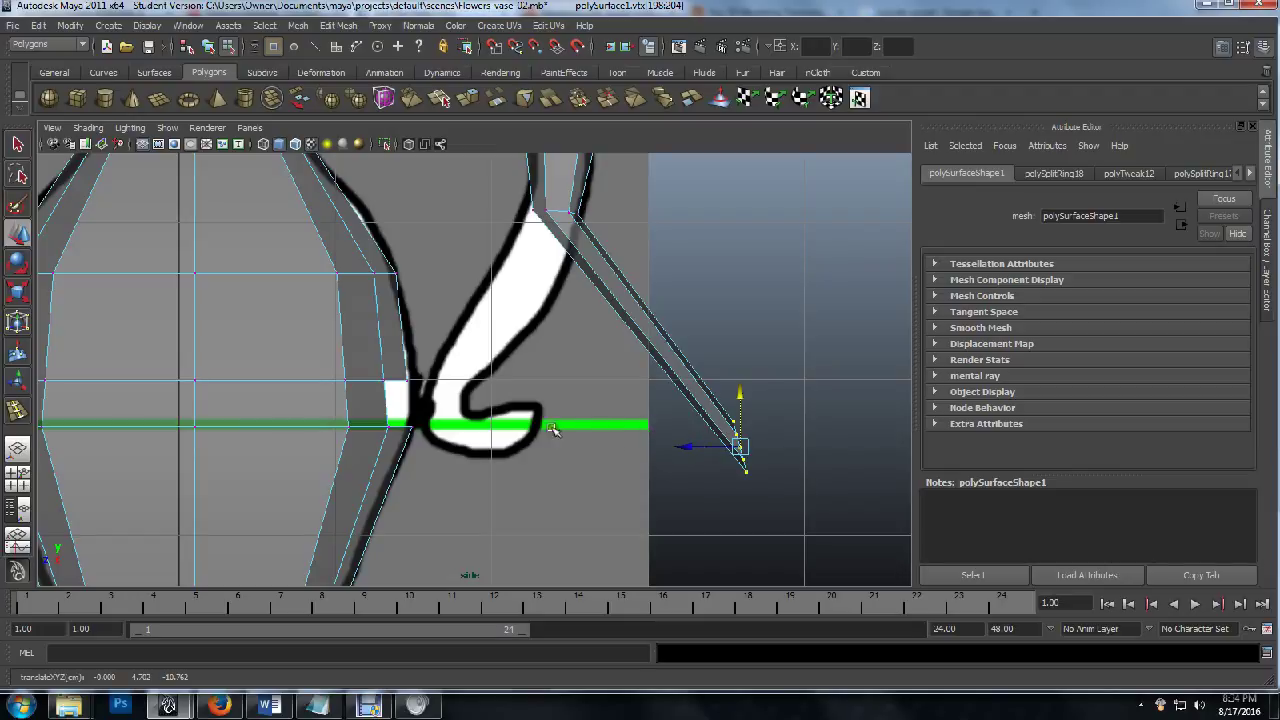
drag(682, 446, 655, 376)
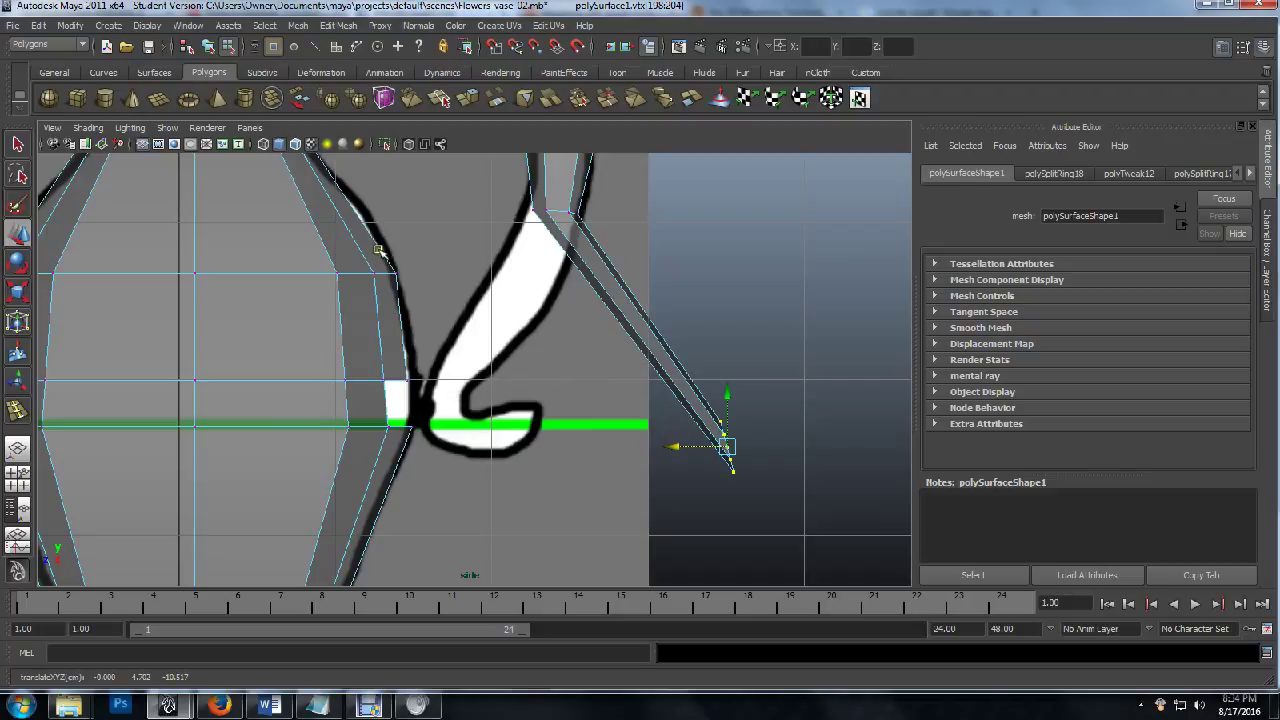
Insert another edge loop about a third of the way along the handle's remaining straight end segment.
click(300, 27)
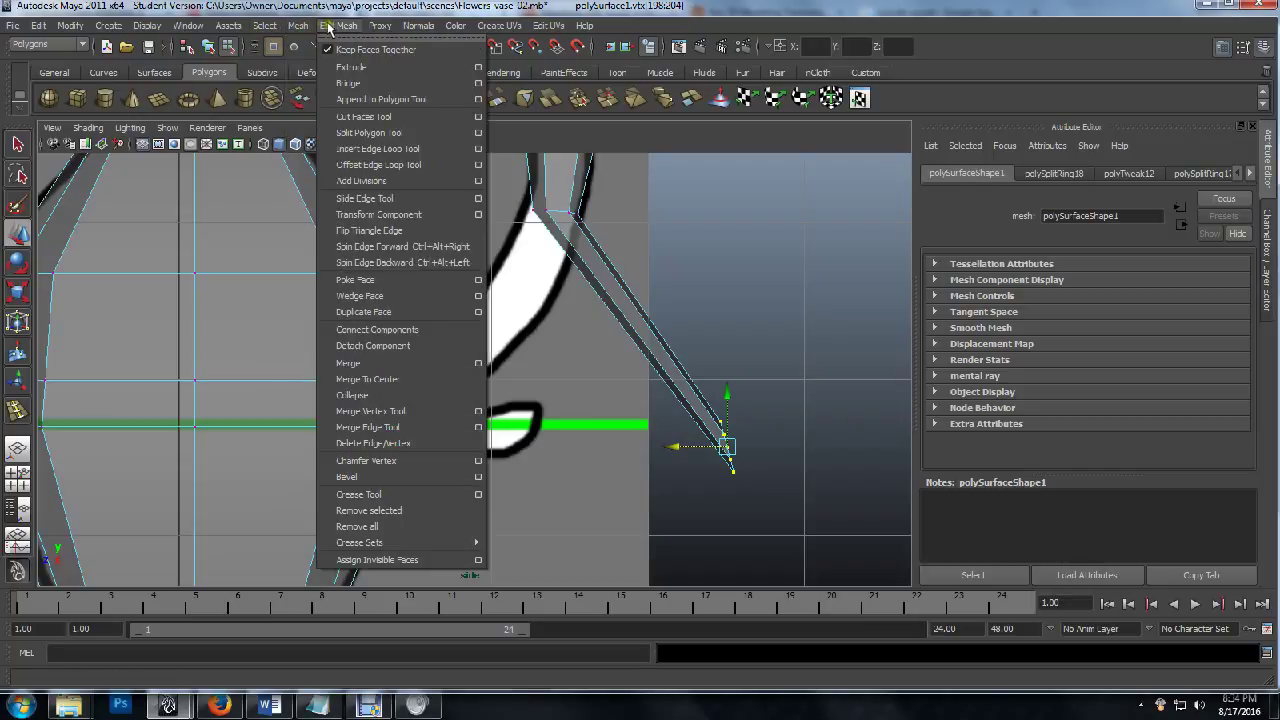
click(336, 26)
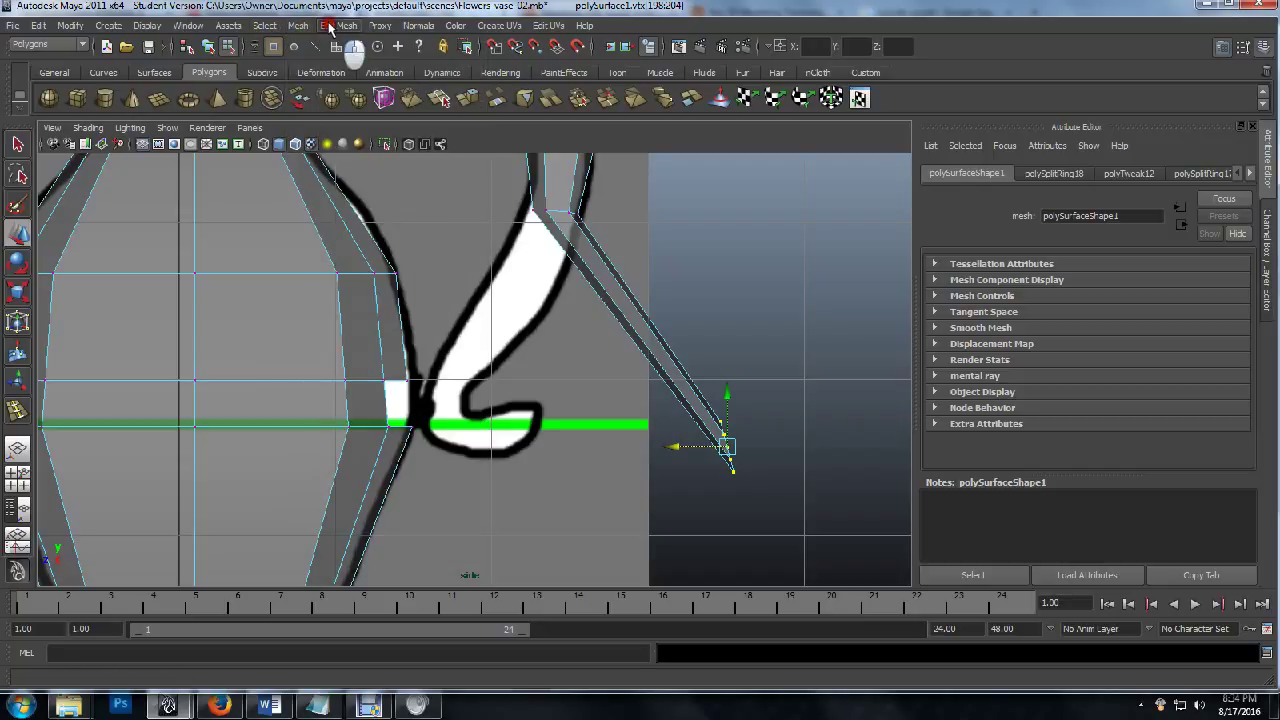
click(621, 322)
key(w)
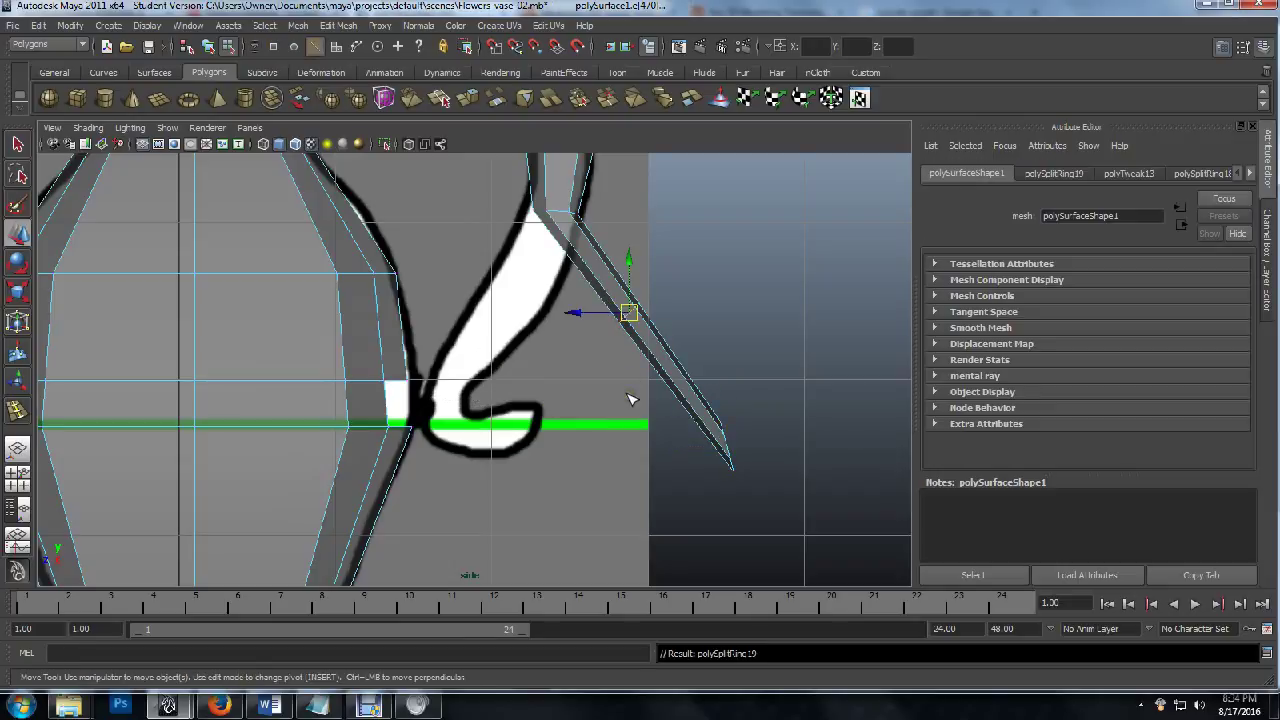
Select the newest loop's vertices and move them horizontally toward the vase onto the drawn handle.
key(q)
key(F9)
drag(604, 288, 660, 350)
key(w)
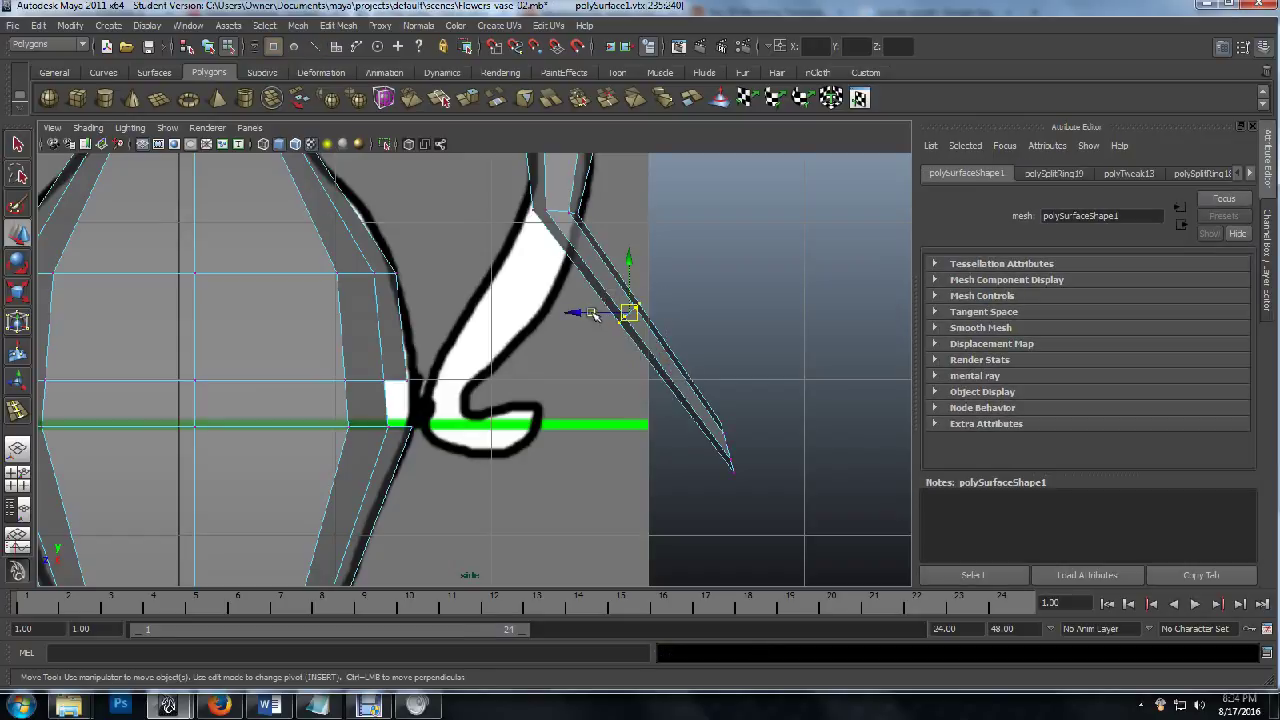
drag(629, 310, 475, 312)
Rotate, scale and reposition the selected loop's vertices so they span the drawn handle between its two outlines.
key(r)
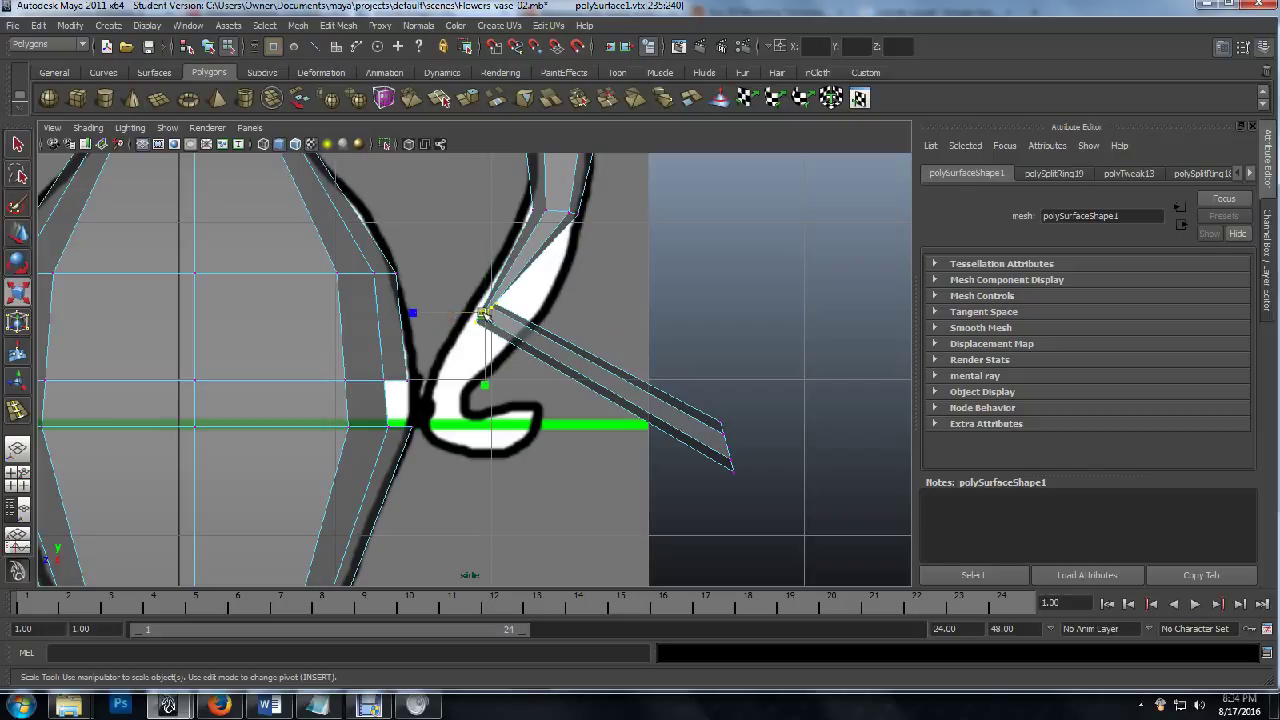
key(e)
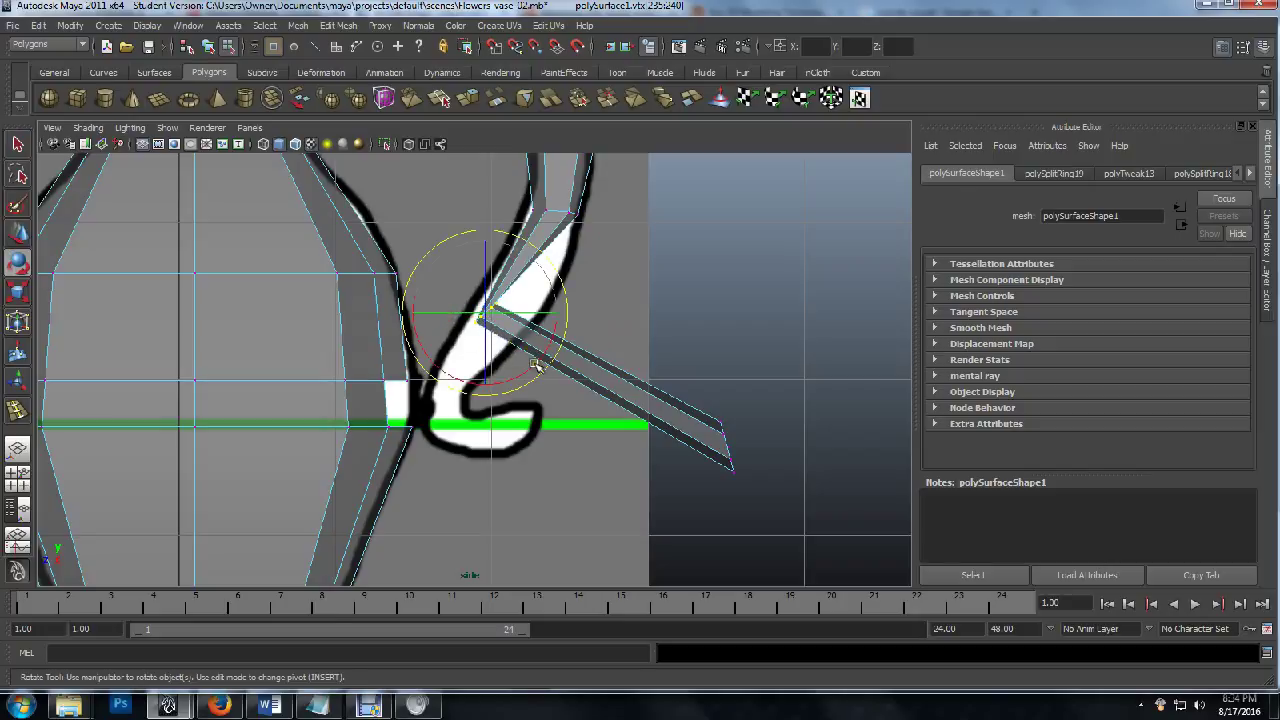
drag(537, 366, 464, 385)
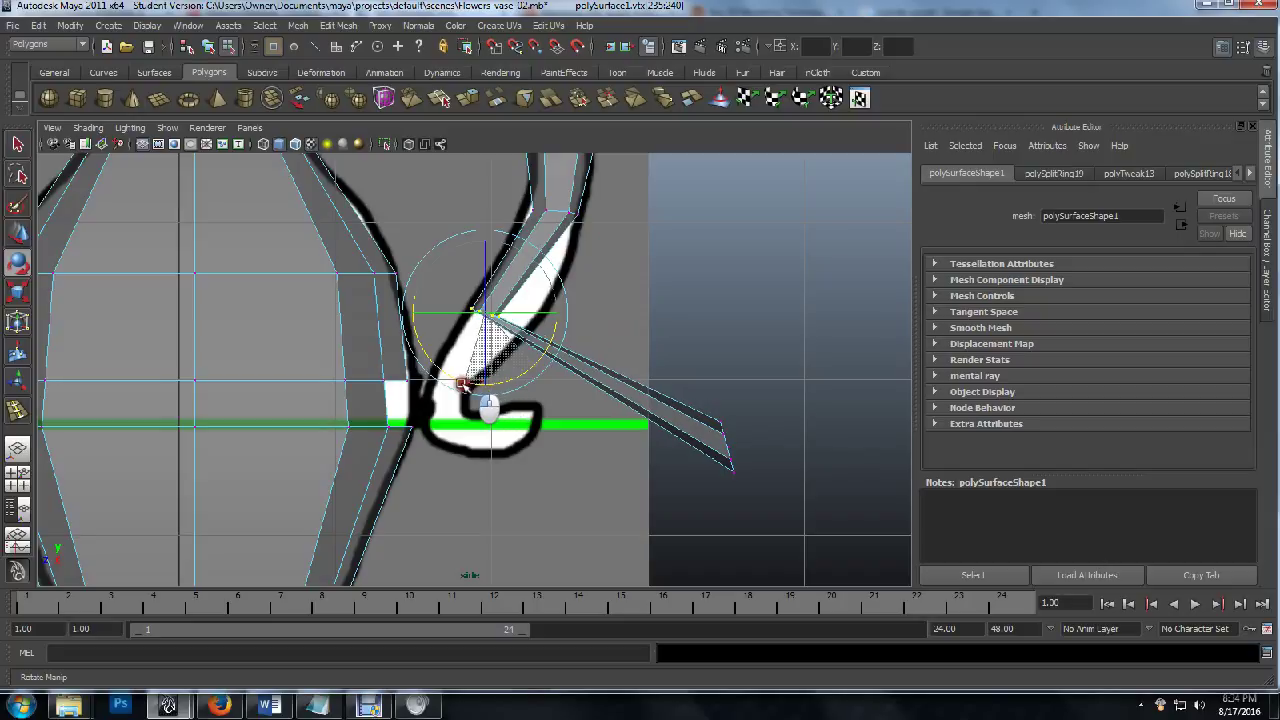
key(r)
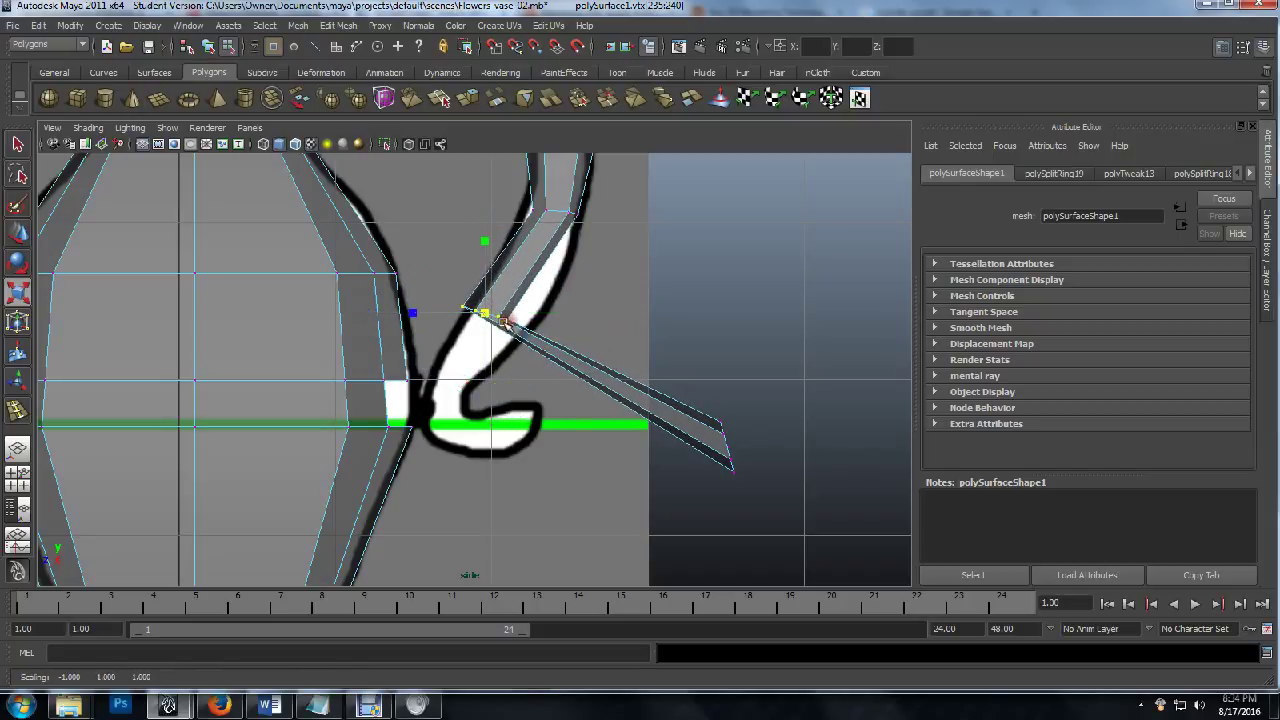
key(w)
drag(486, 321, 540, 342)
key(r)
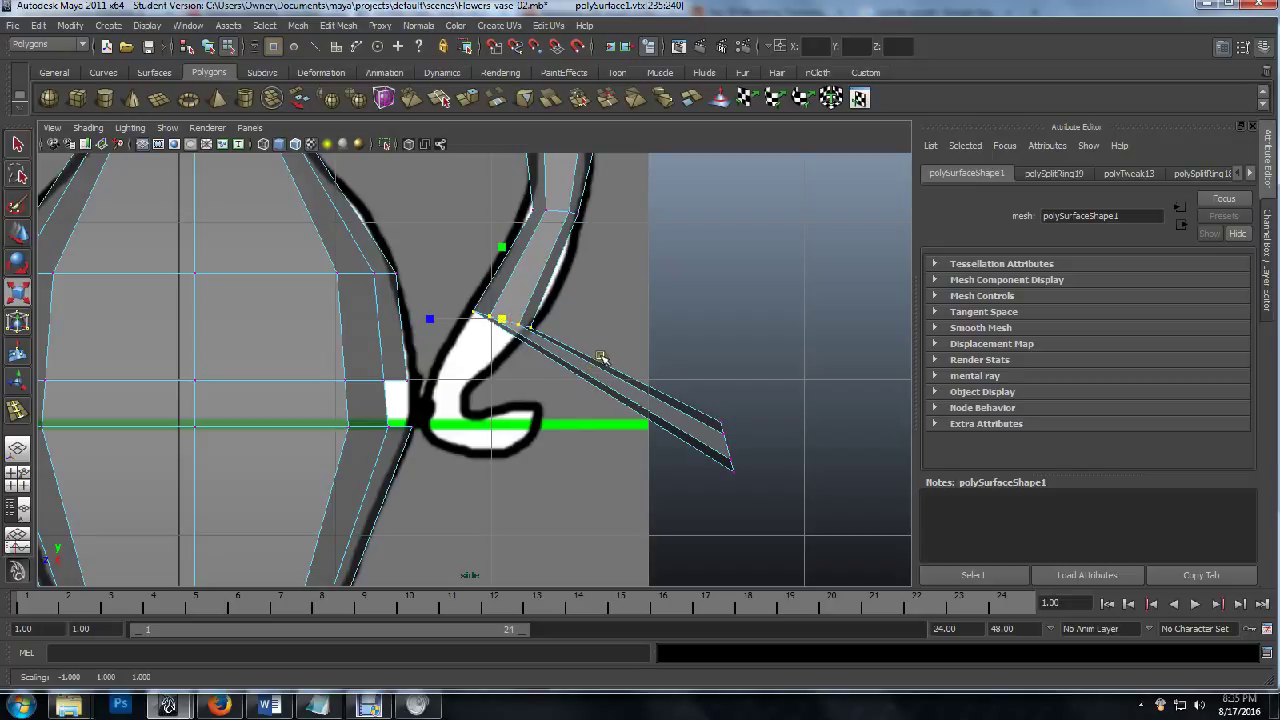
Insert an edge loop across the handle's last segment, between the fitted loop and the free end.
key(y)
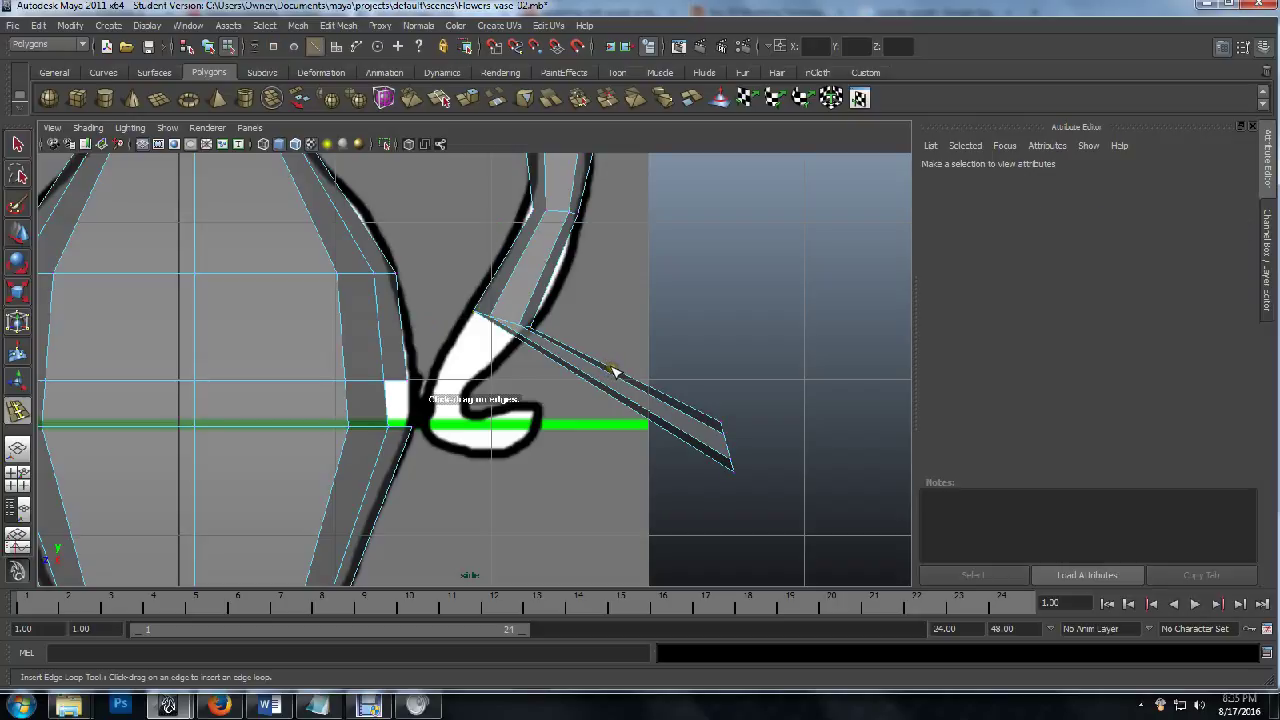
click(612, 369)
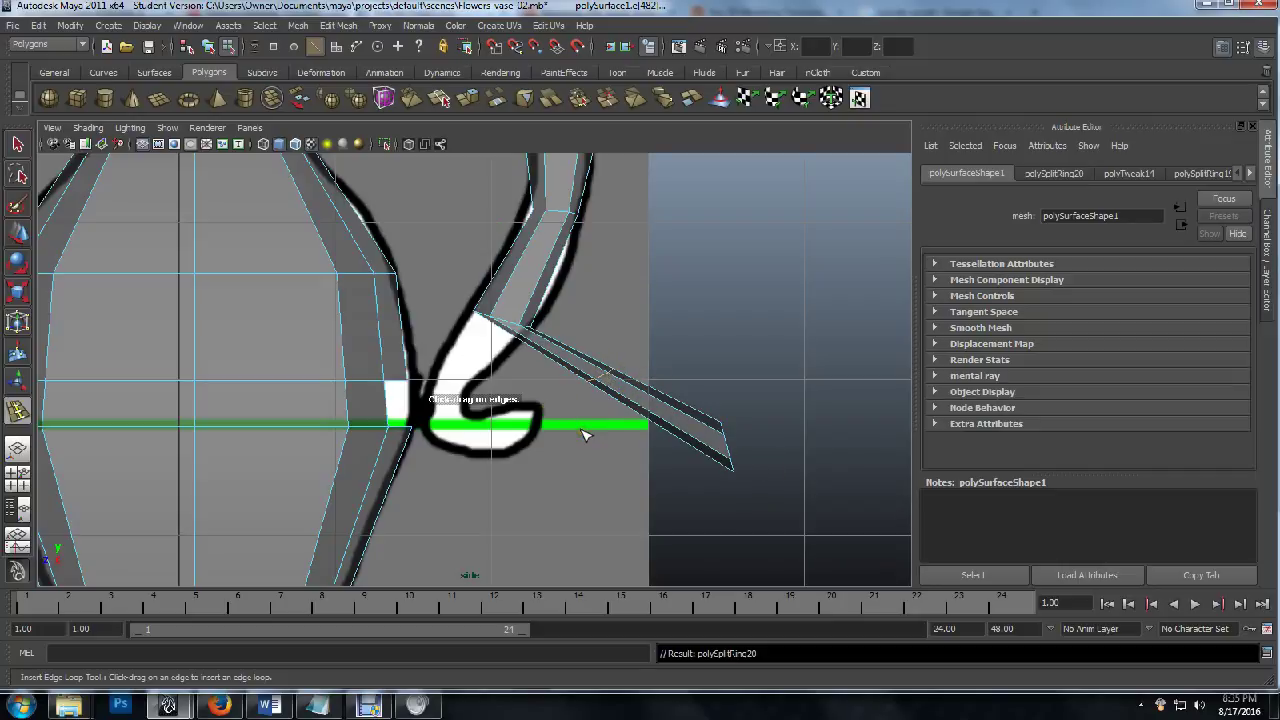
key(q)
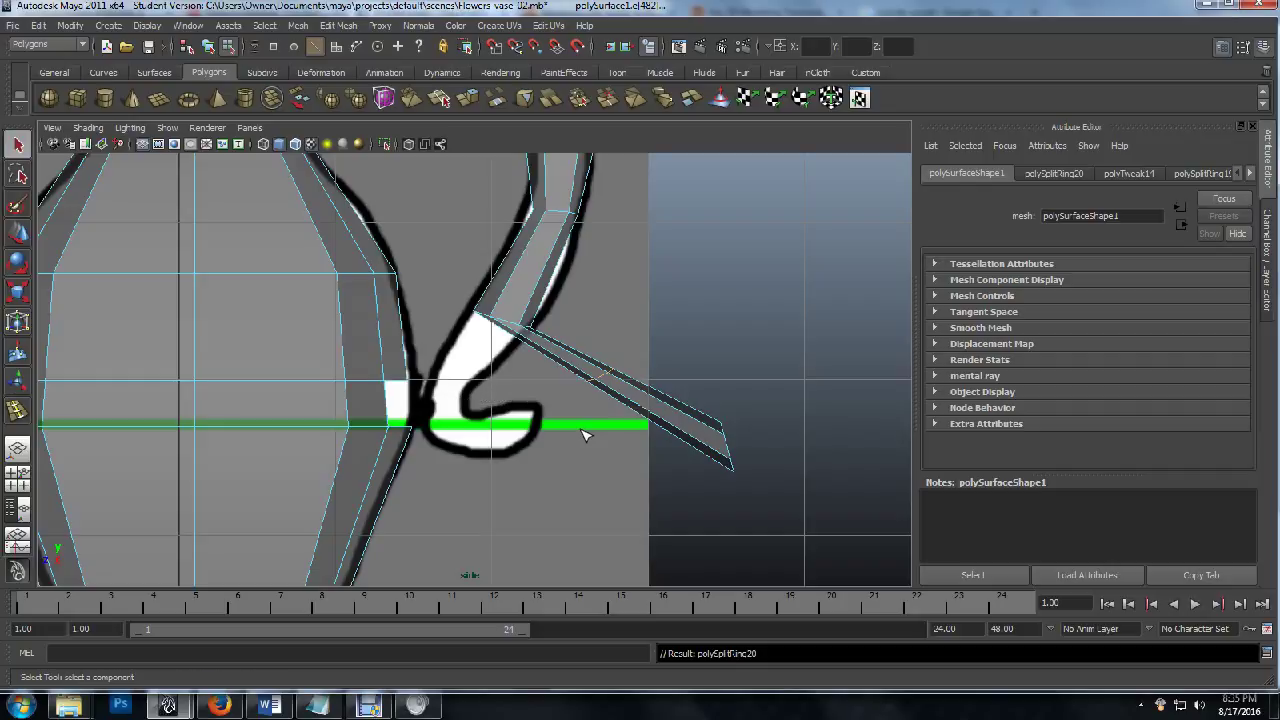
Select the new loop's vertices and move them in and down to the drawn handle's lower bend beside the vase.
key(F9)
drag(557, 331, 646, 446)
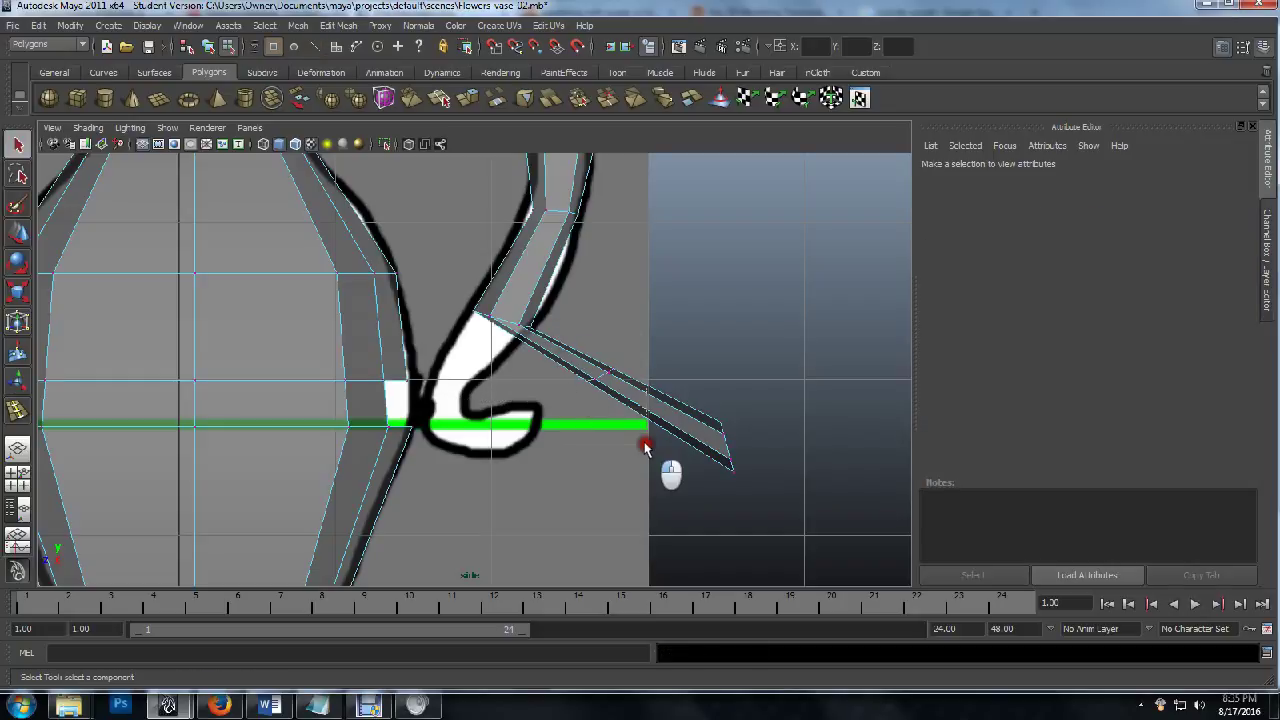
key(w)
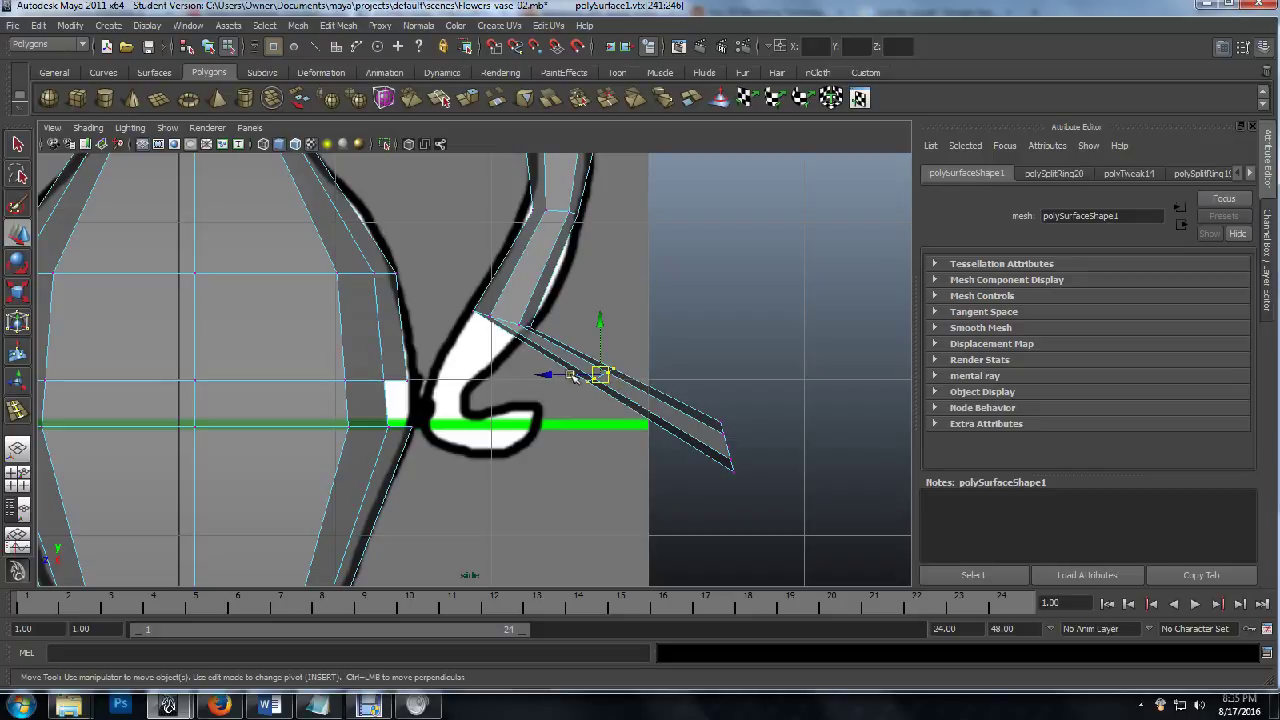
middle_drag(600, 400, 421, 392)
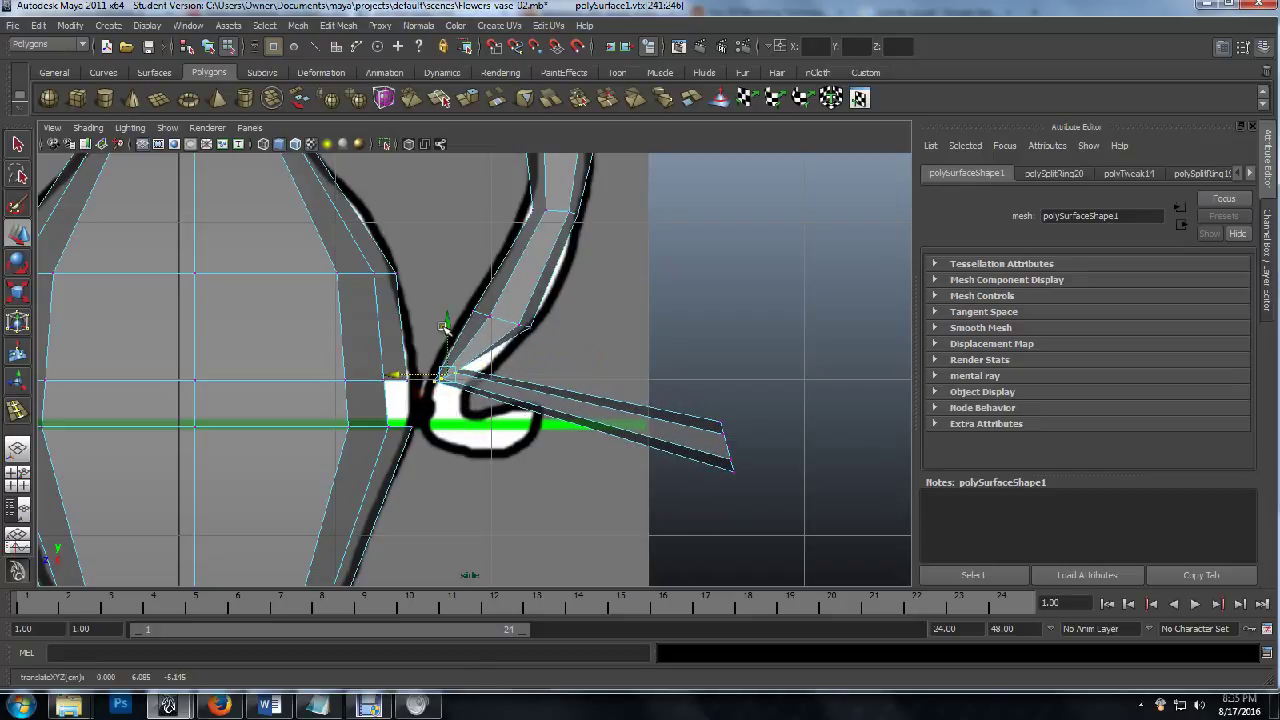
middle_drag(443, 330, 434, 382)
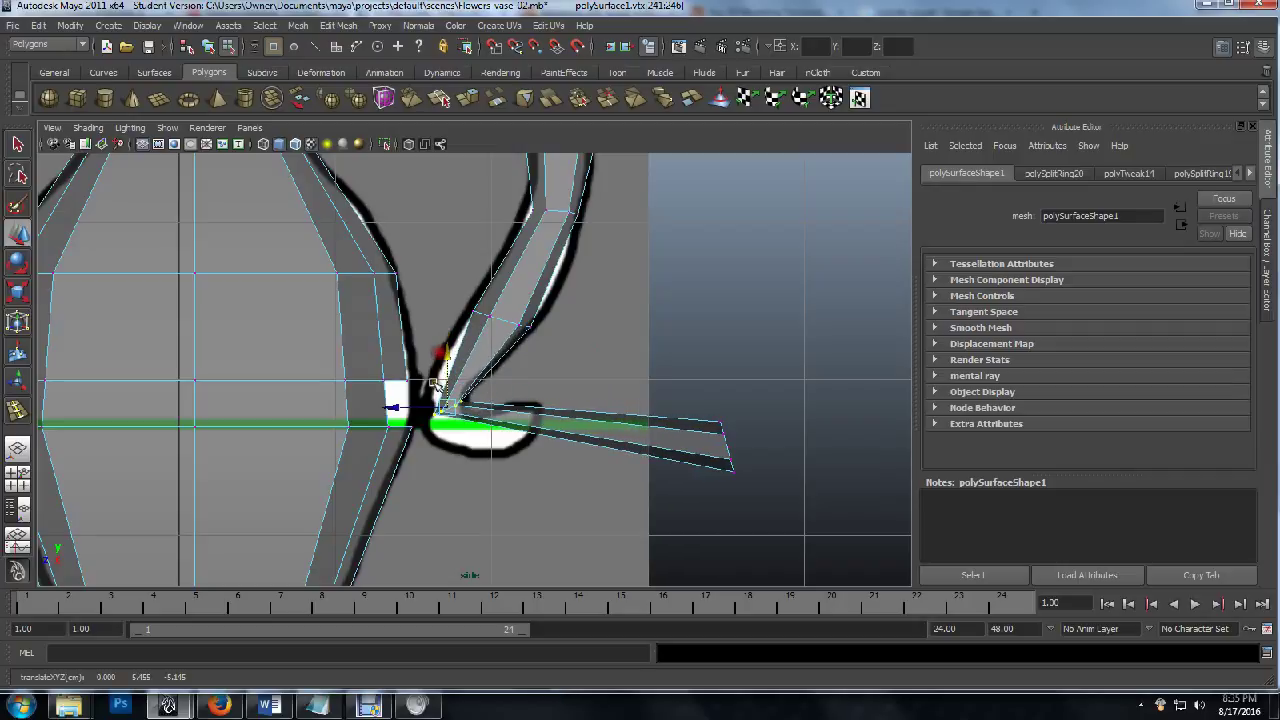
drag(408, 406, 412, 412)
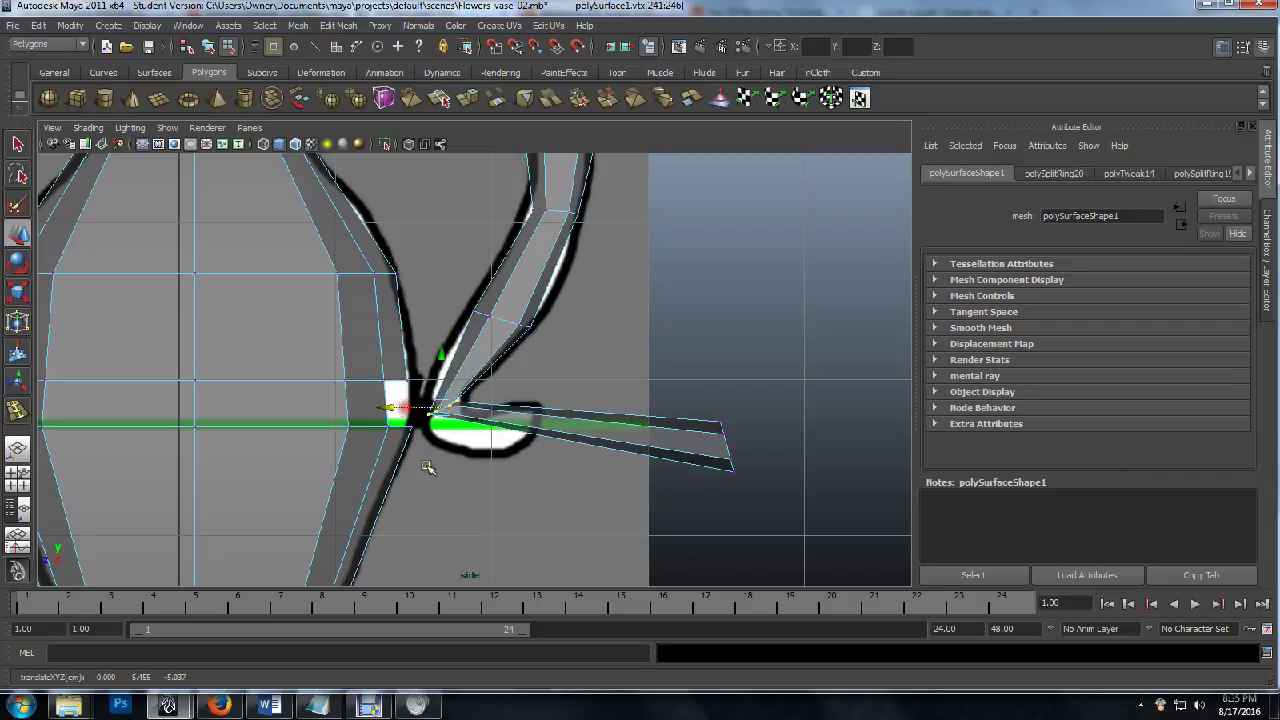
Lower the bend vertices to the start of the curl, scale them wider and adjust their horizontal position against the outline.
scroll(427, 468, up, 6)
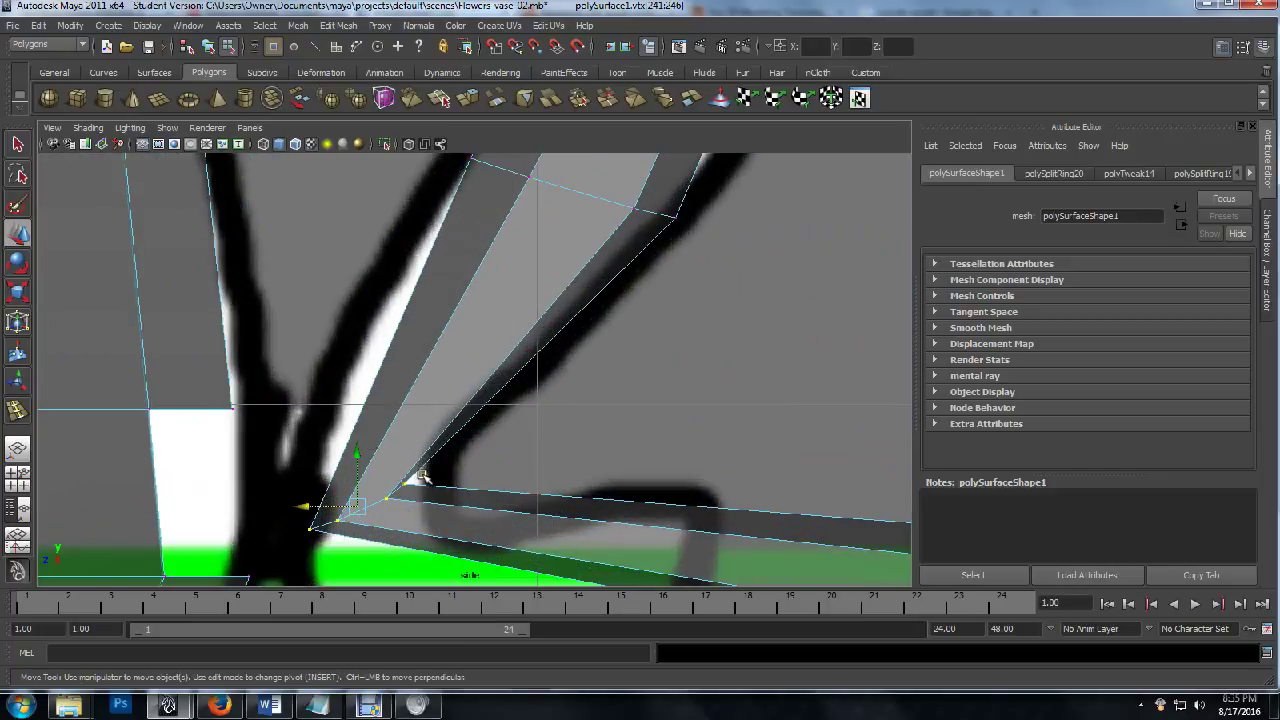
alt+middle_drag(420, 478, 560, 390)
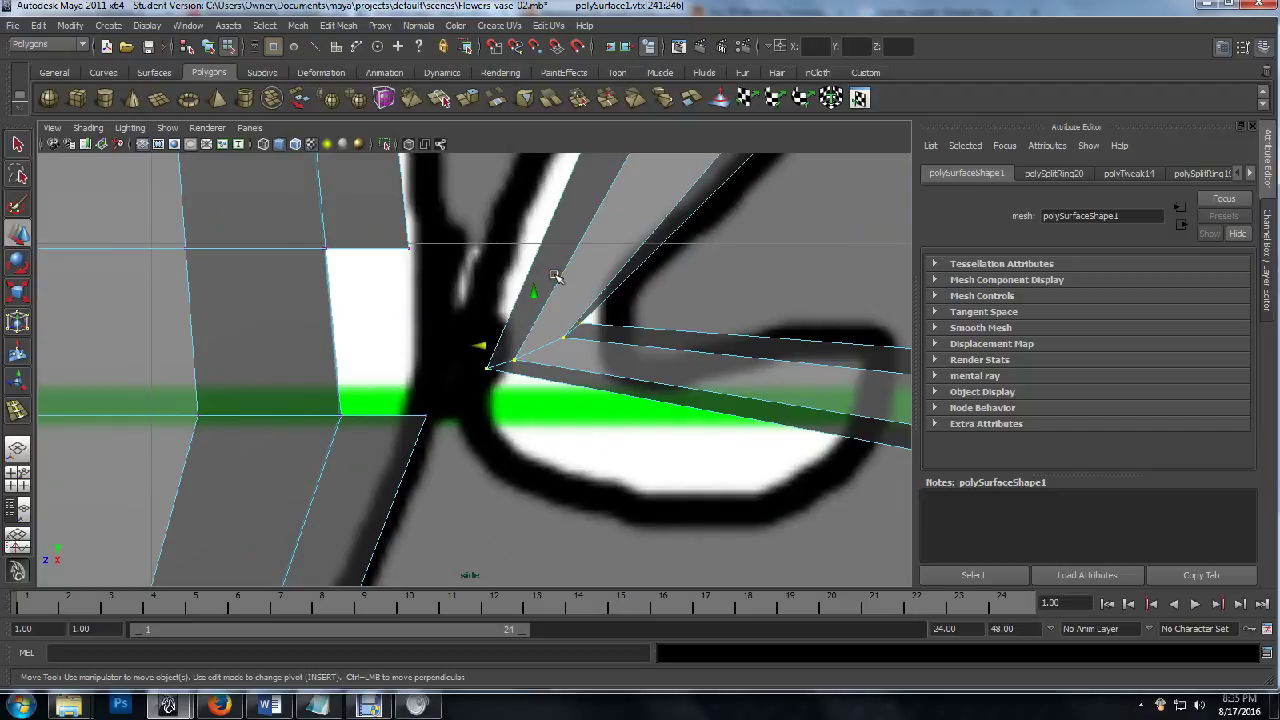
drag(533, 298, 543, 356)
drag(482, 390, 441, 390)
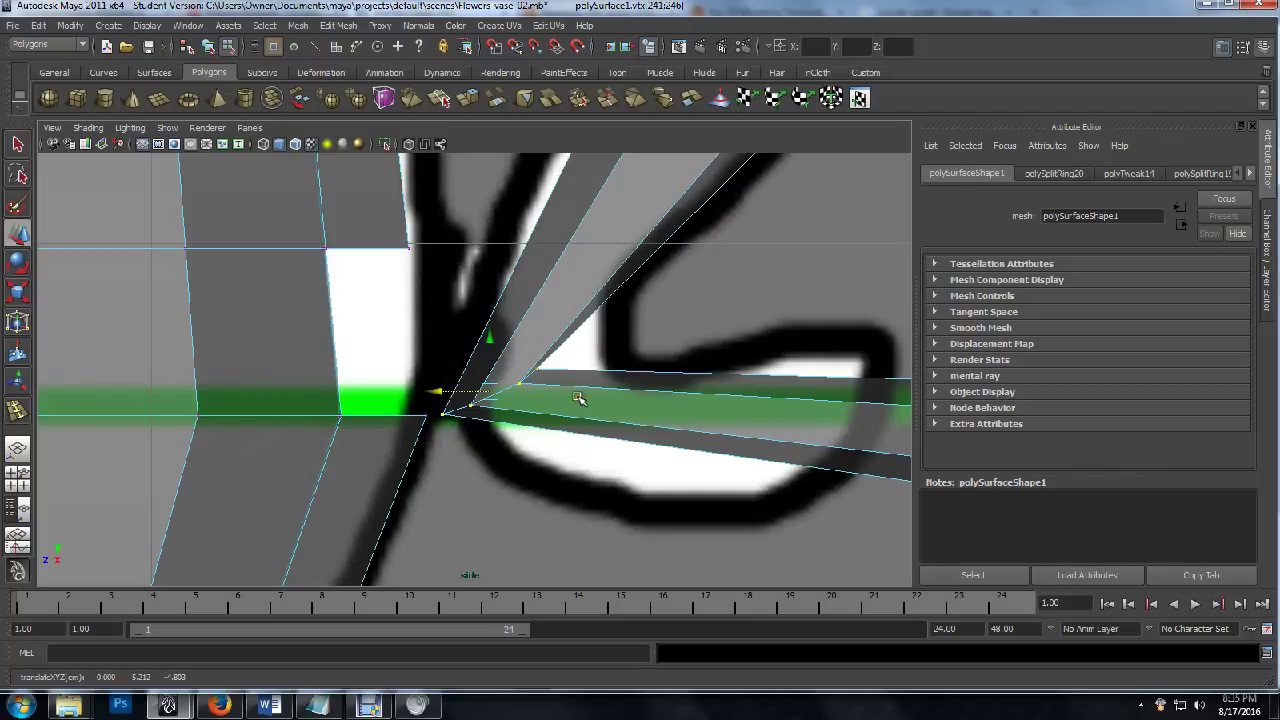
key(r)
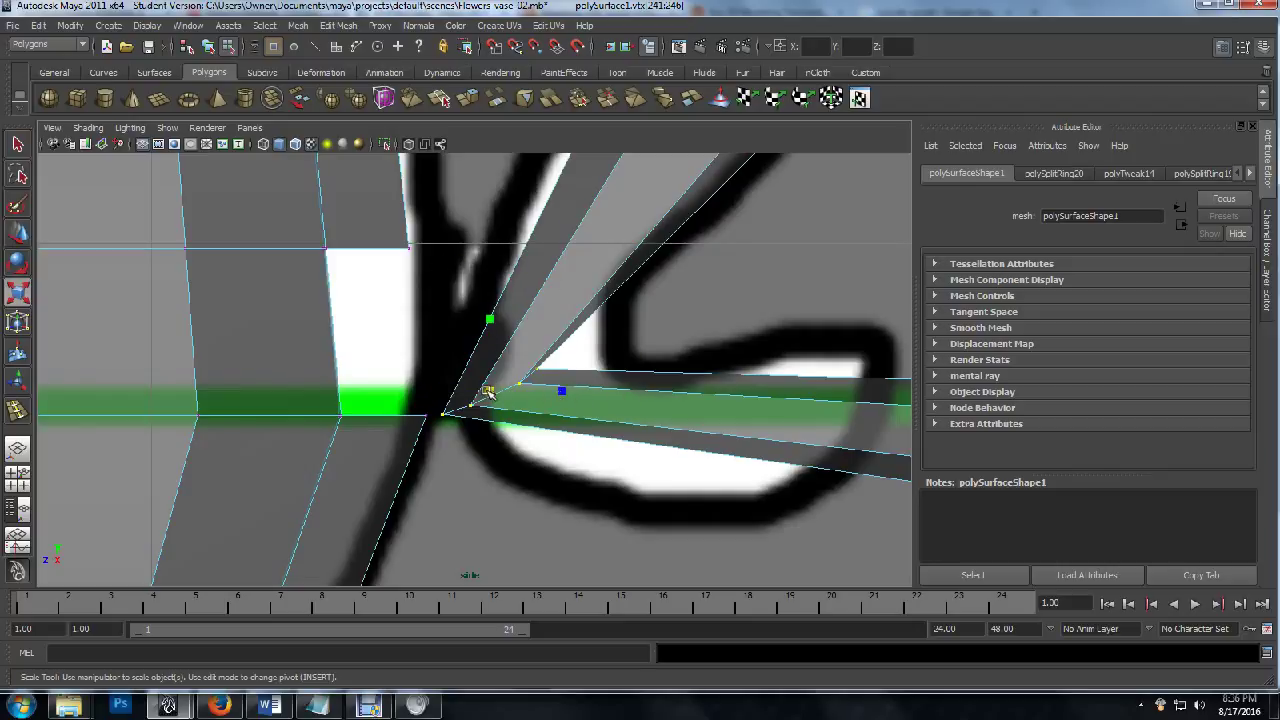
mouse_move(487, 390)
mouse_down()
mouse_move(535, 384)
mouse_move(476, 388)
mouse_move(493, 388)
mouse_up()
key(w)
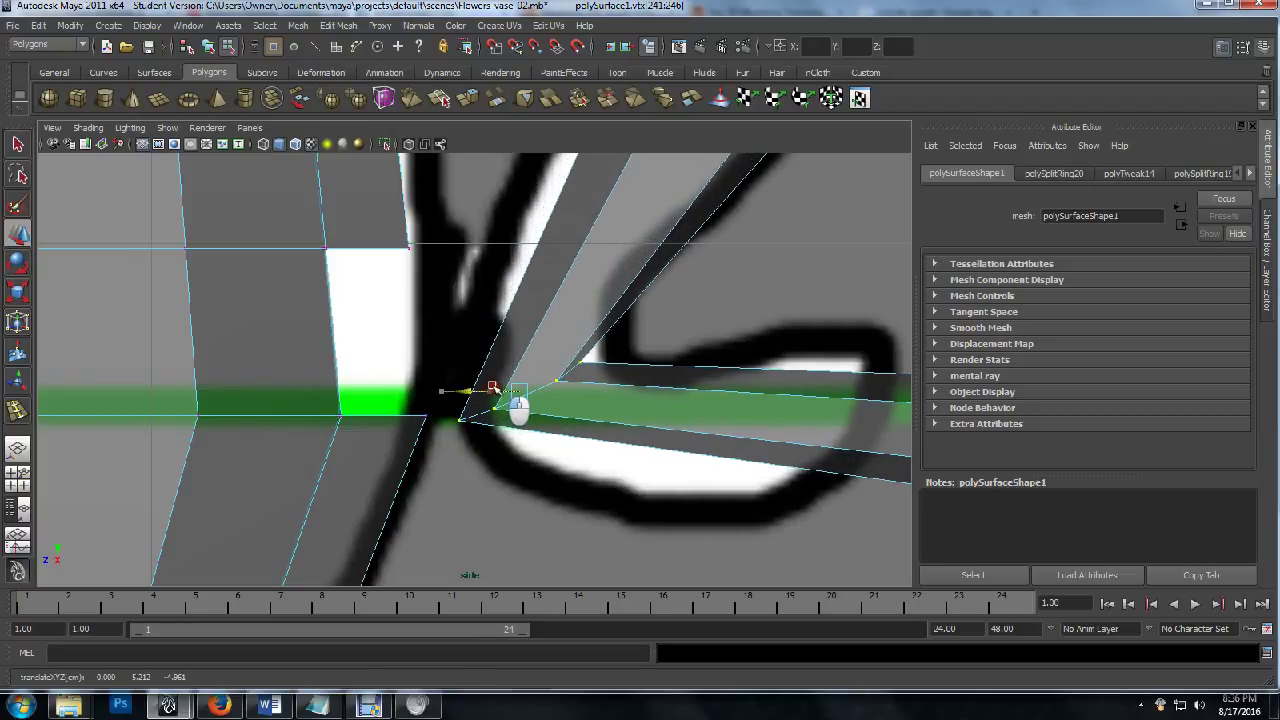
Move the handle's free-end vertices in to the drawn curl's tip and raise them to fit its outline.
scroll(588, 400, down, 5)
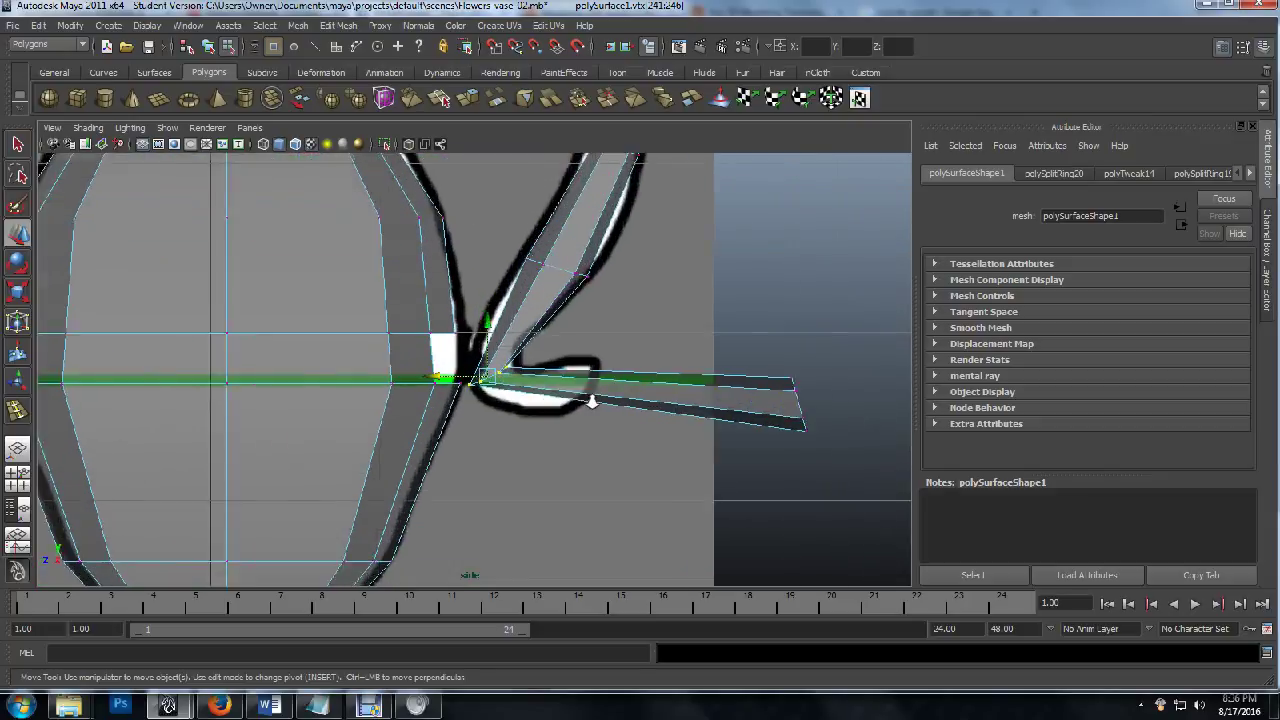
scroll(591, 401, up, 3)
scroll(605, 400, down, 5)
scroll(610, 398, up, 3)
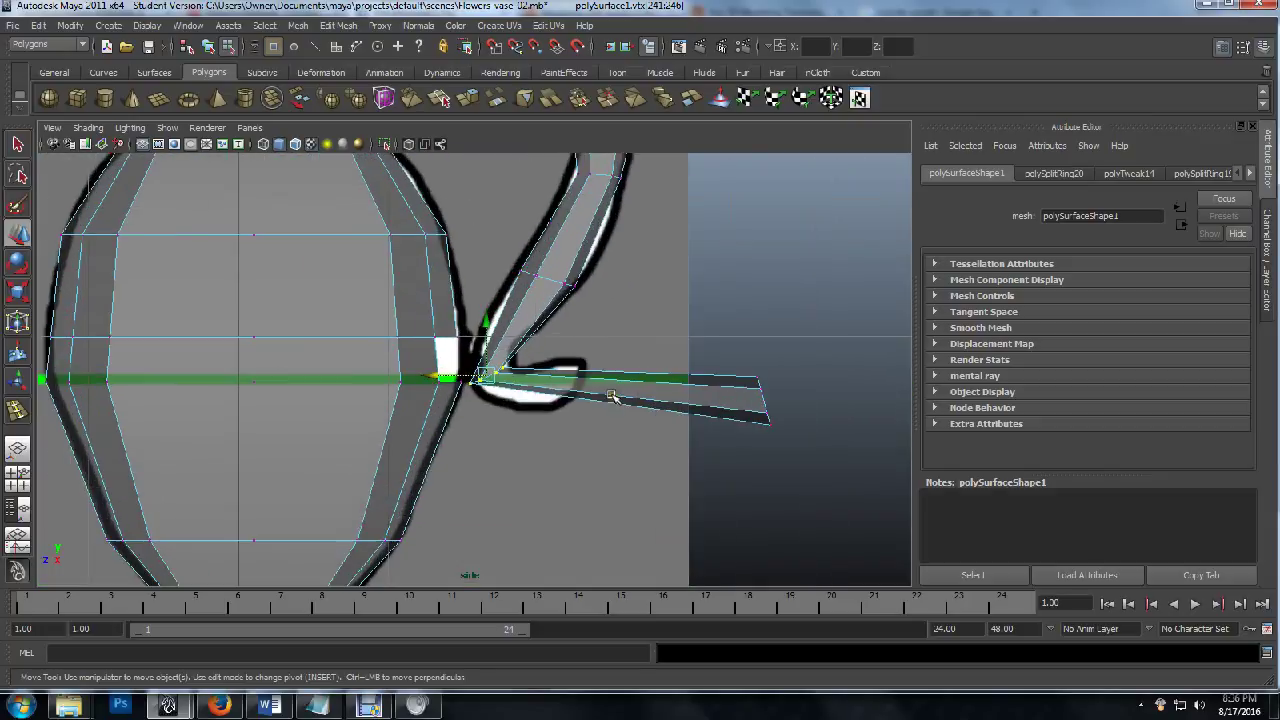
drag(733, 403, 597, 392)
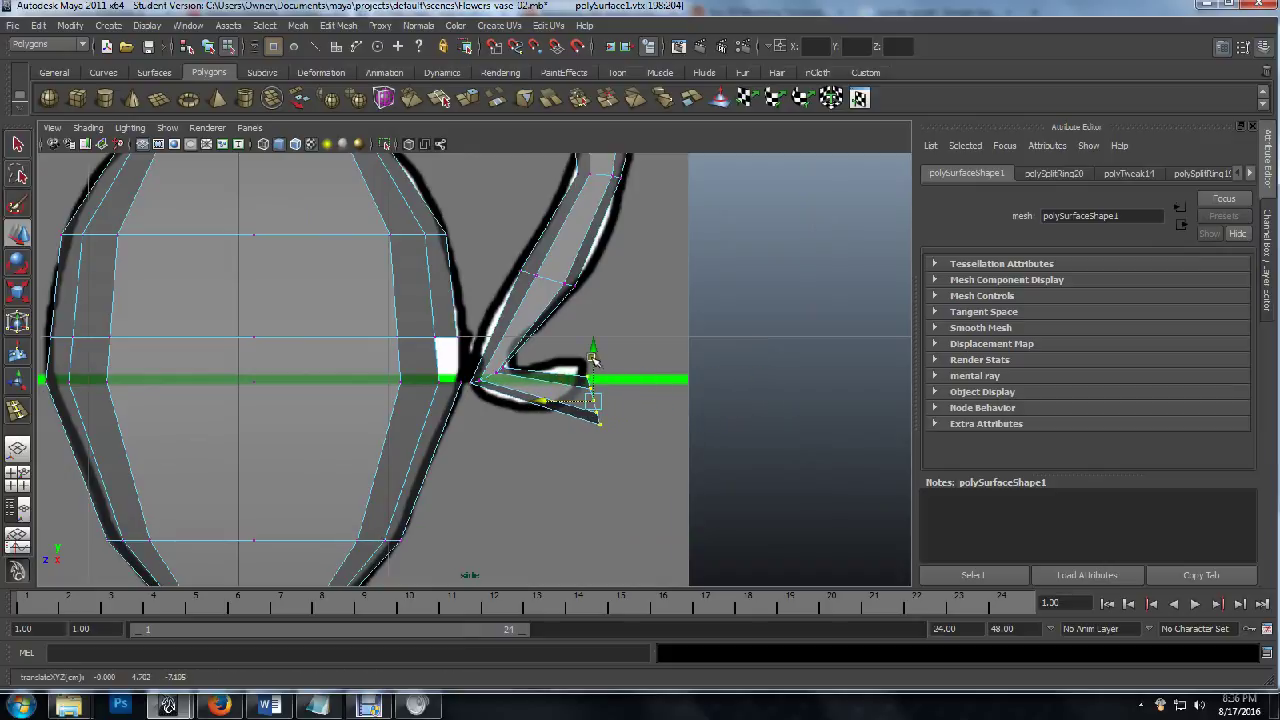
scroll(601, 392, up, 6)
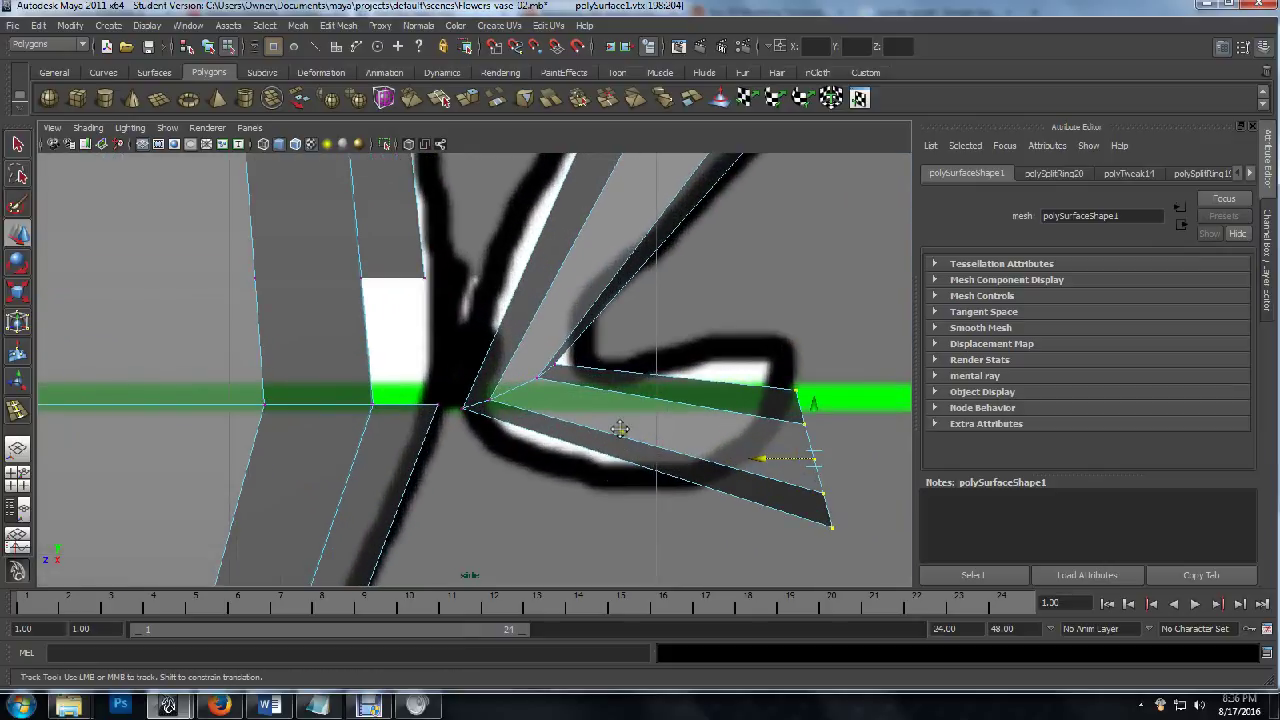
alt+middle_drag(620, 428, 591, 423)
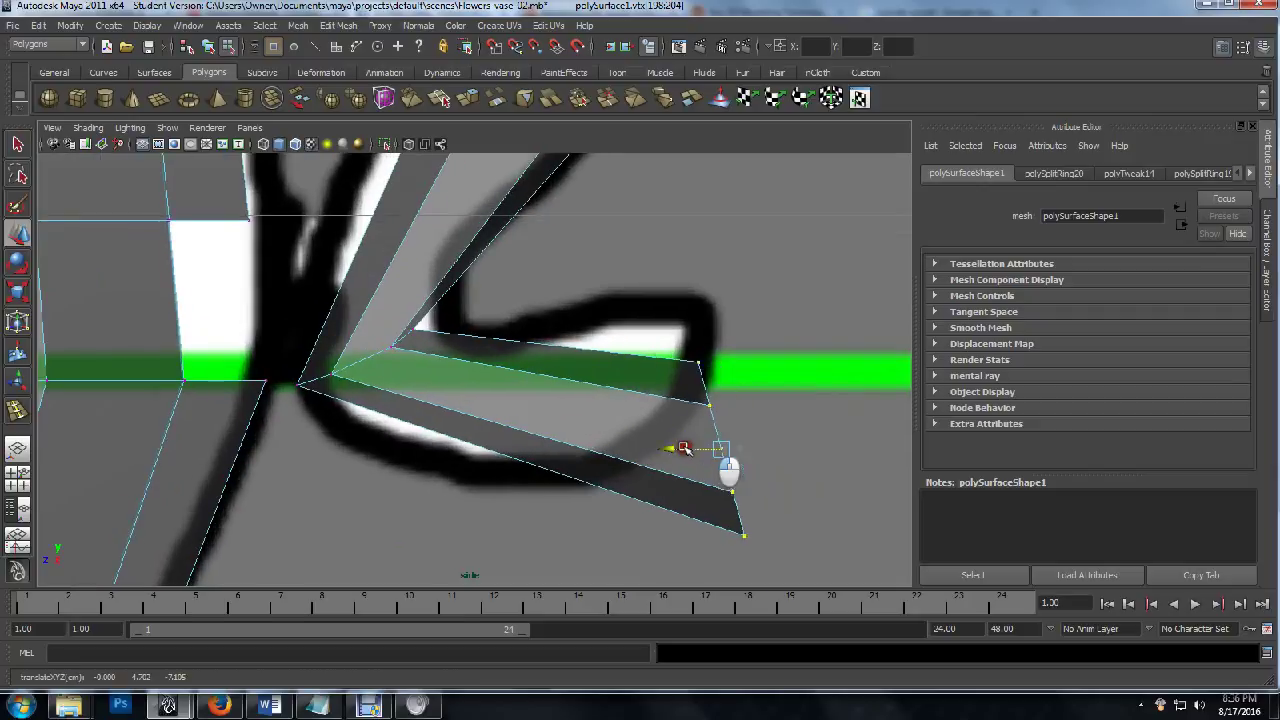
click(704, 357)
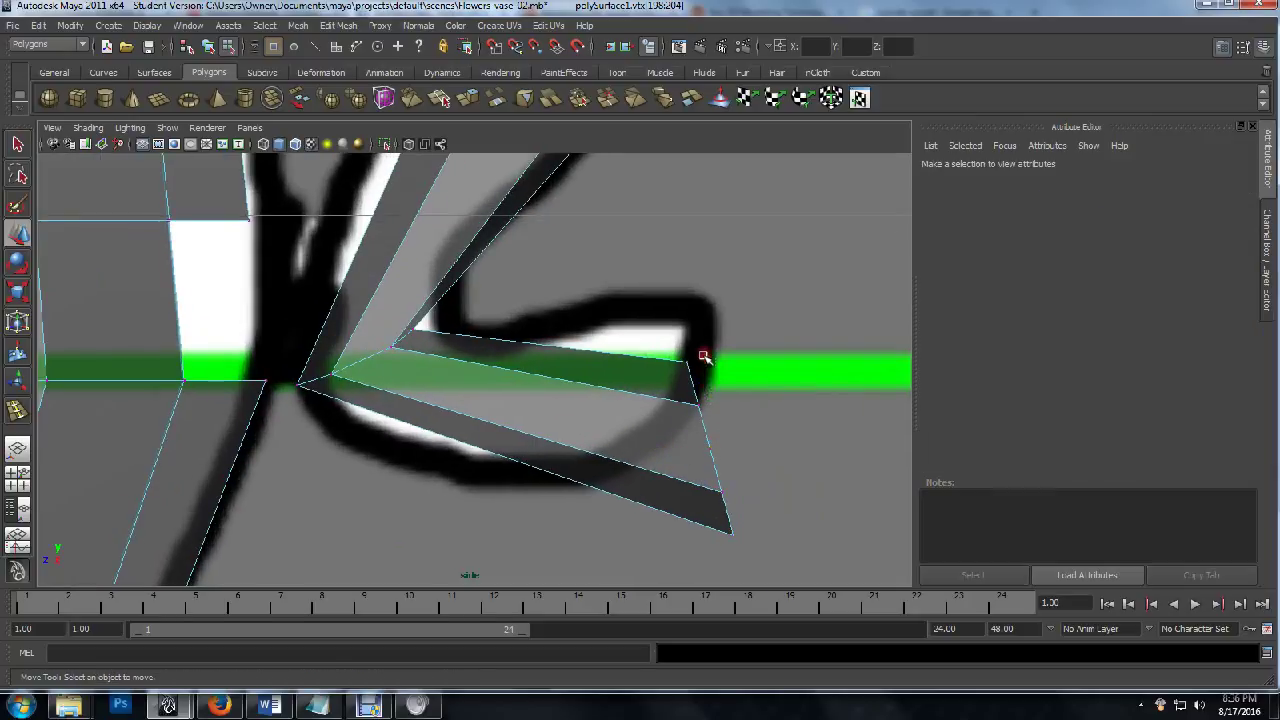
drag(672, 350, 780, 578)
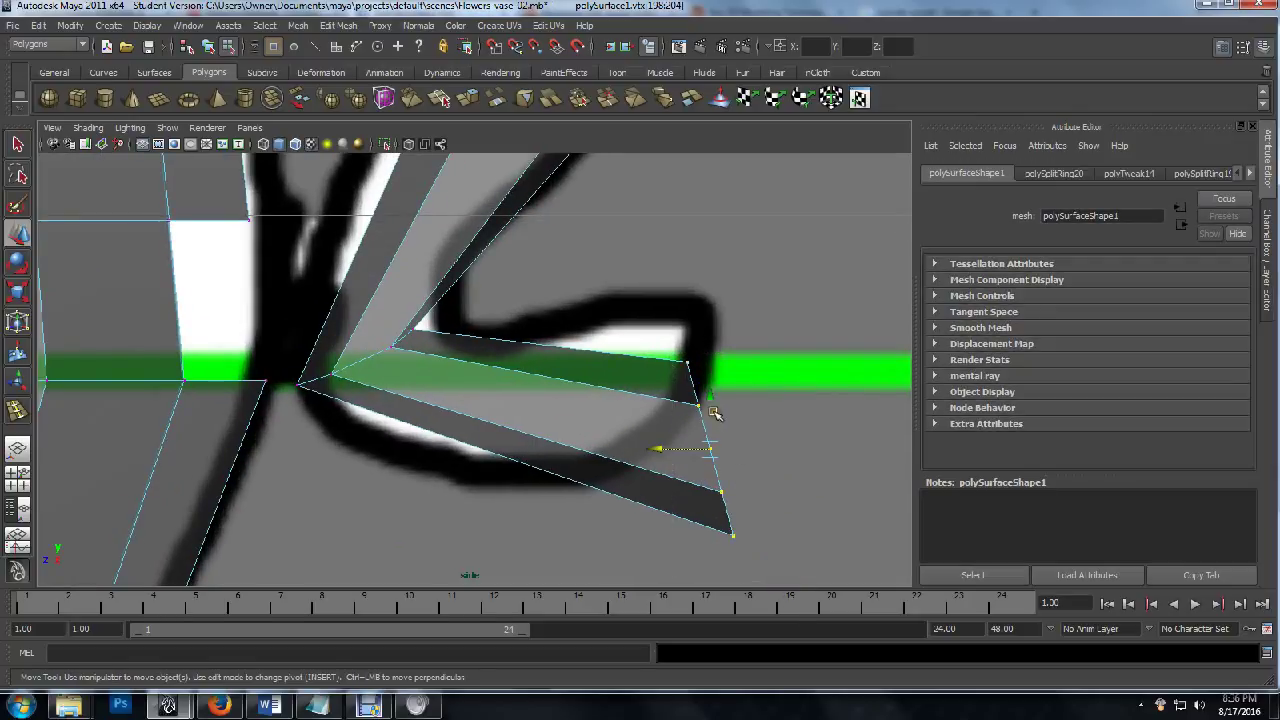
drag(713, 412, 707, 328)
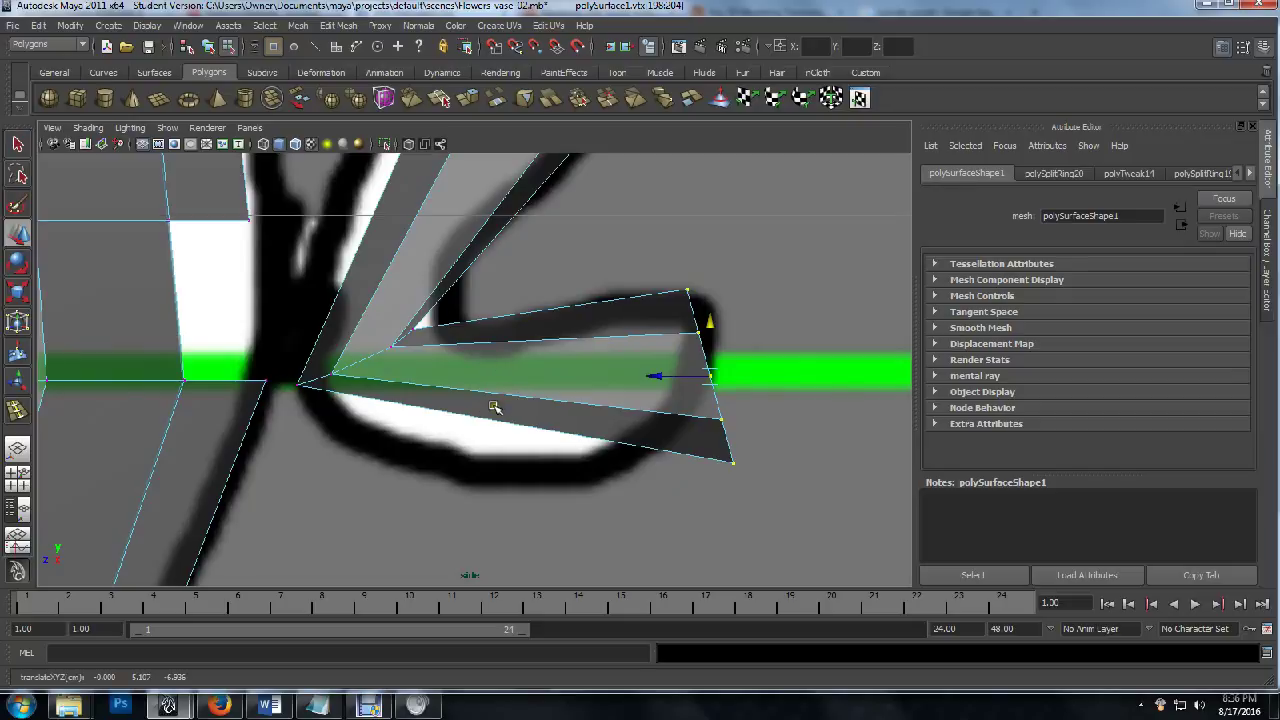
Insert an edge loop across the middle of the handle's curl segment, between the lower bend and the free end.
key(g)
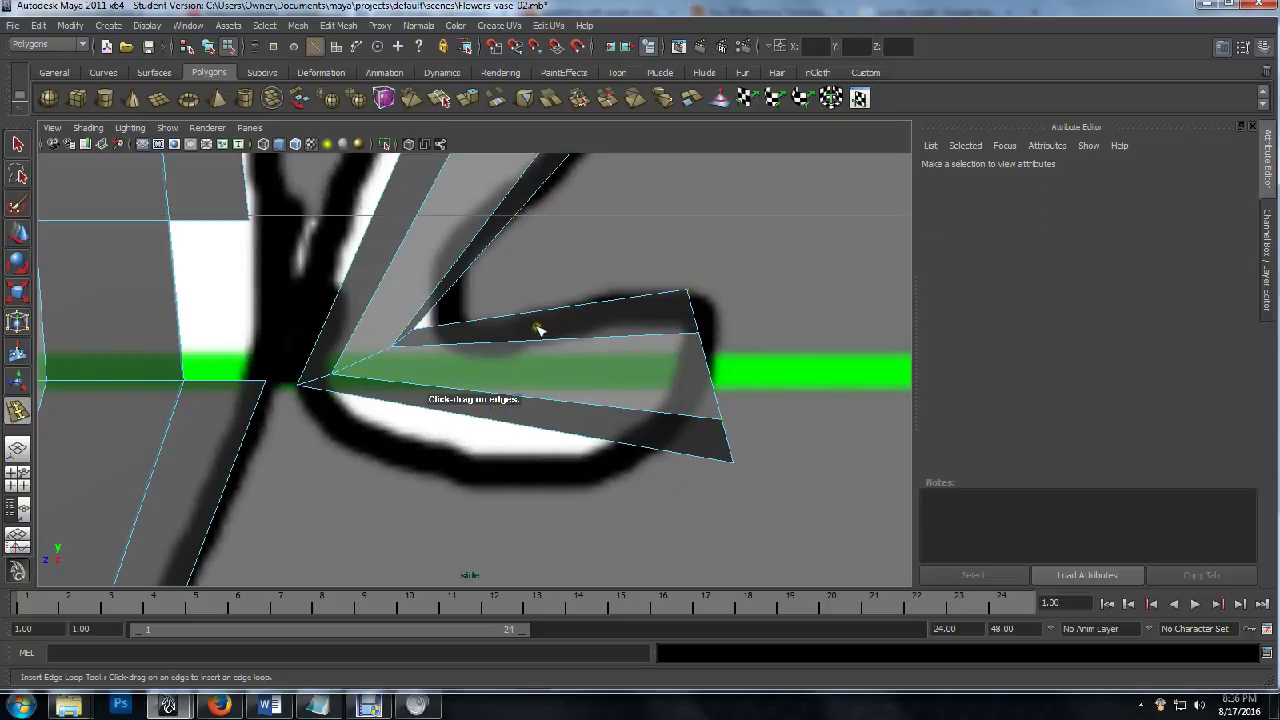
click(544, 312)
key(w)
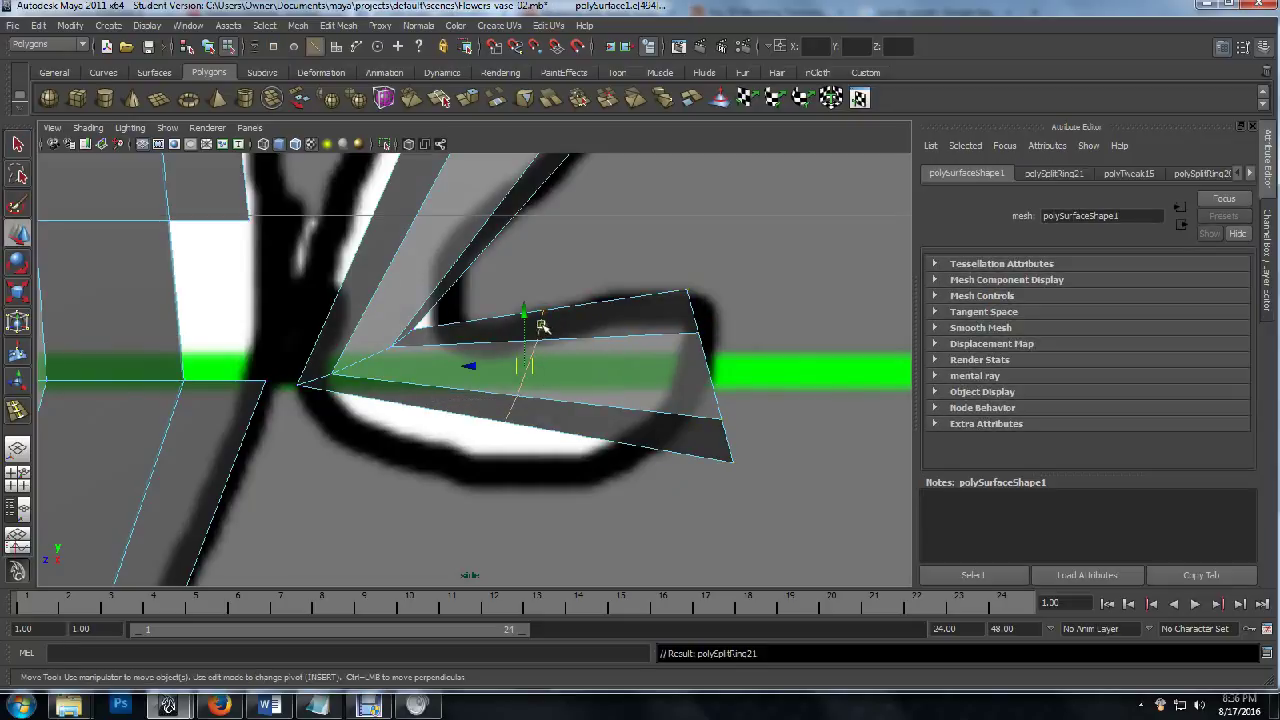
key(q)
click(530, 320)
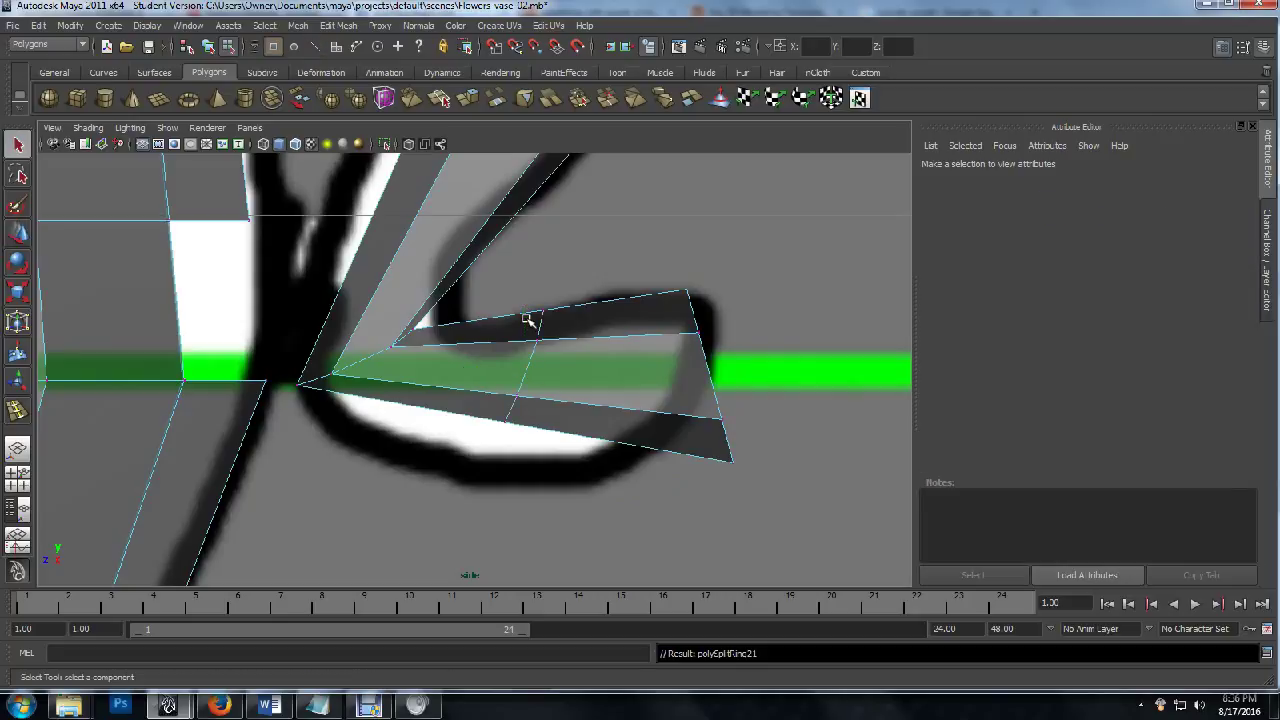
Select the new curl loop's vertices, lower them, shift them toward the vase and scale them wider to match the drawn curl.
drag(504, 295, 562, 474)
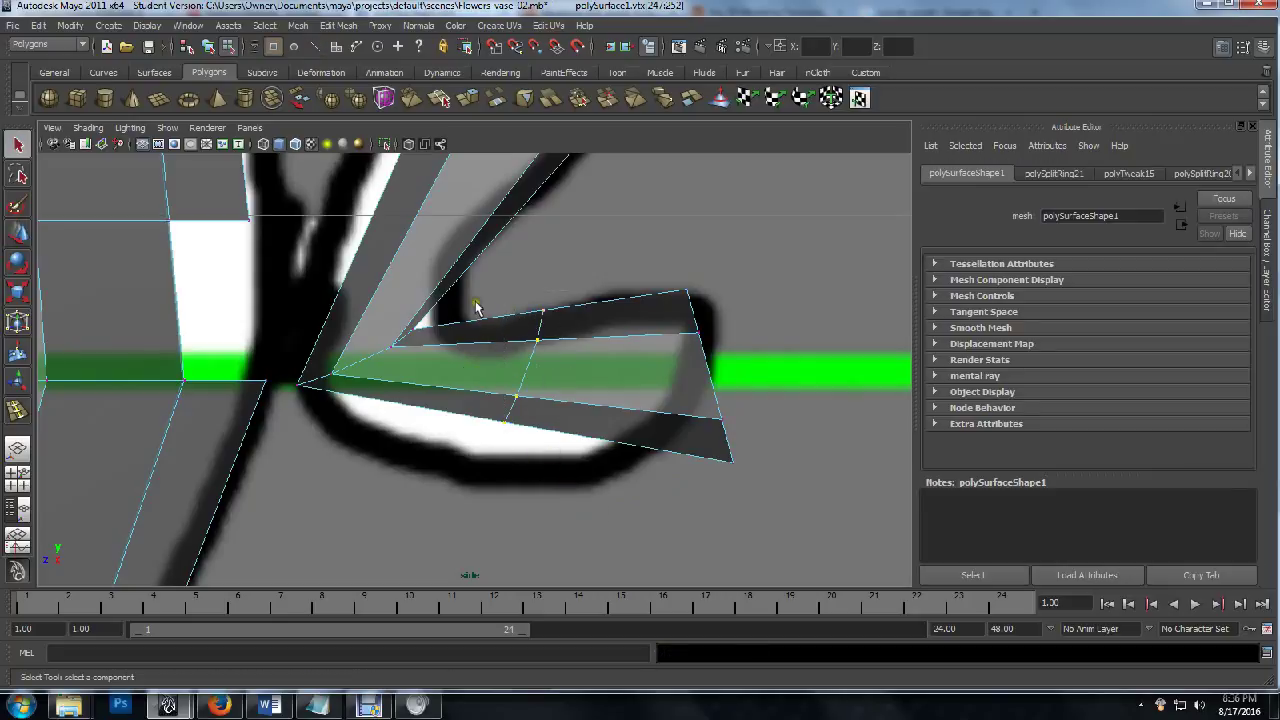
key(w)
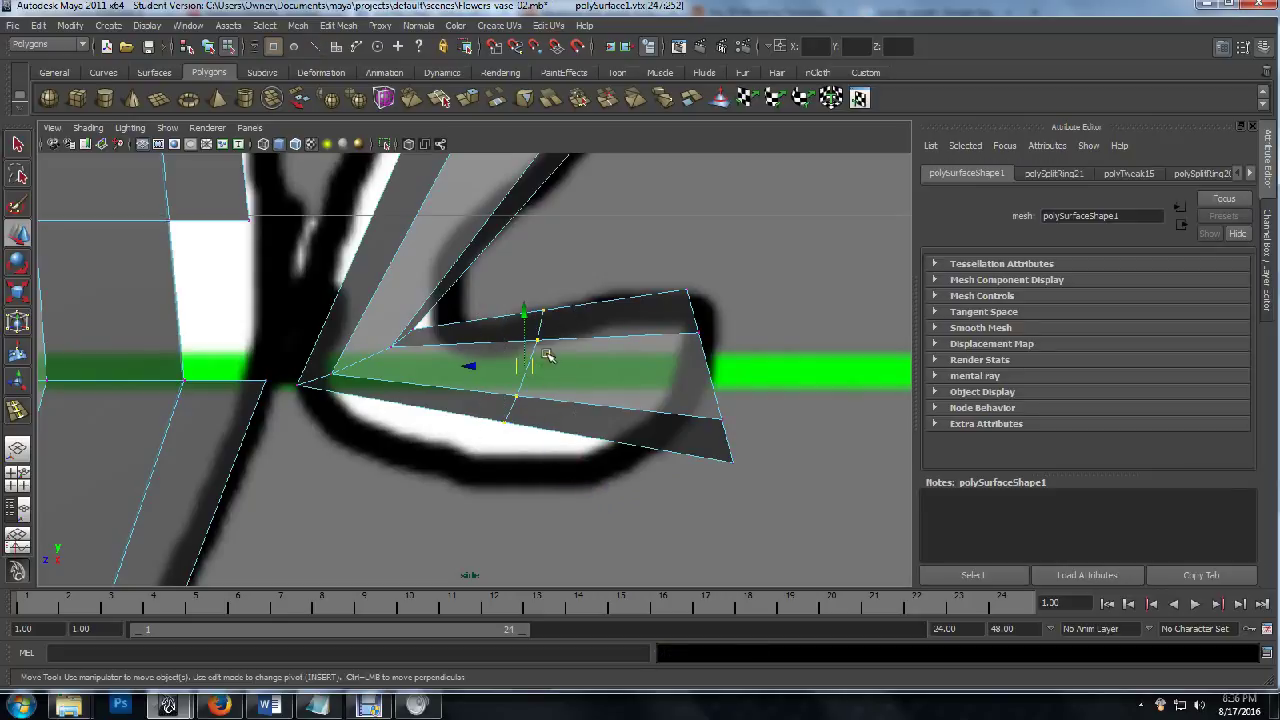
drag(524, 327, 524, 405)
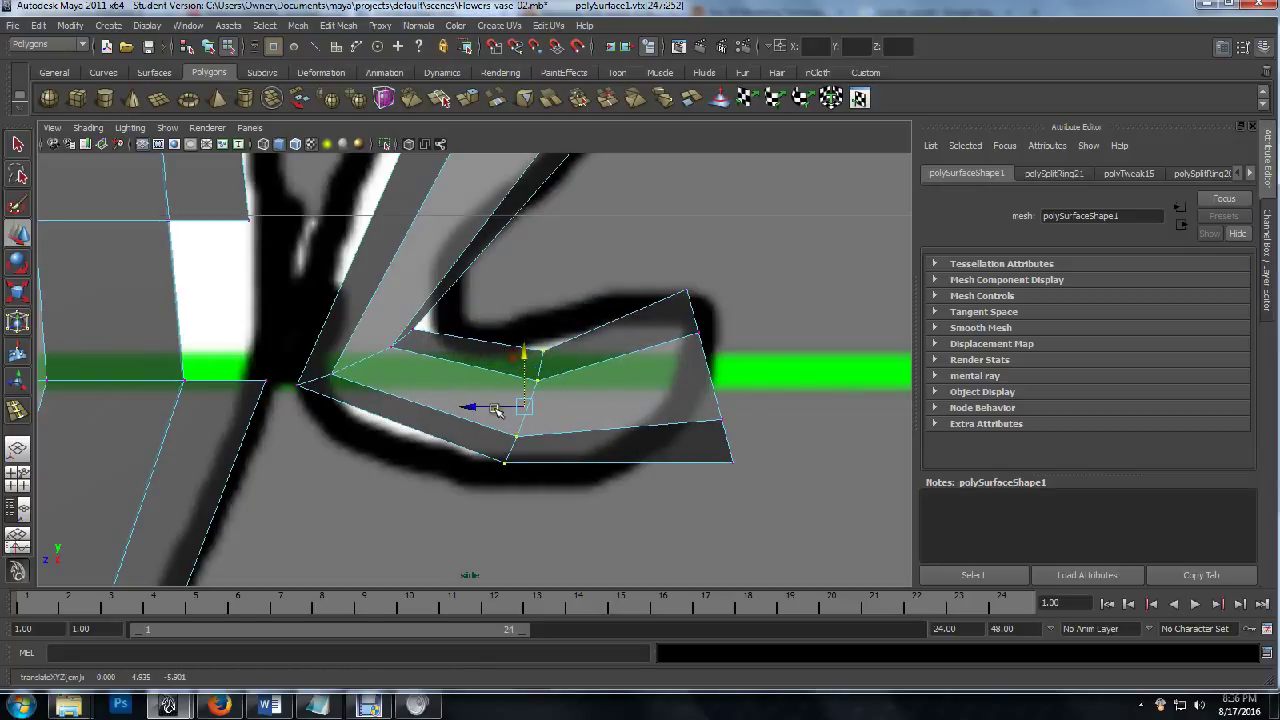
click(471, 407)
drag(500, 317, 568, 482)
drag(474, 408, 547, 388)
key(r)
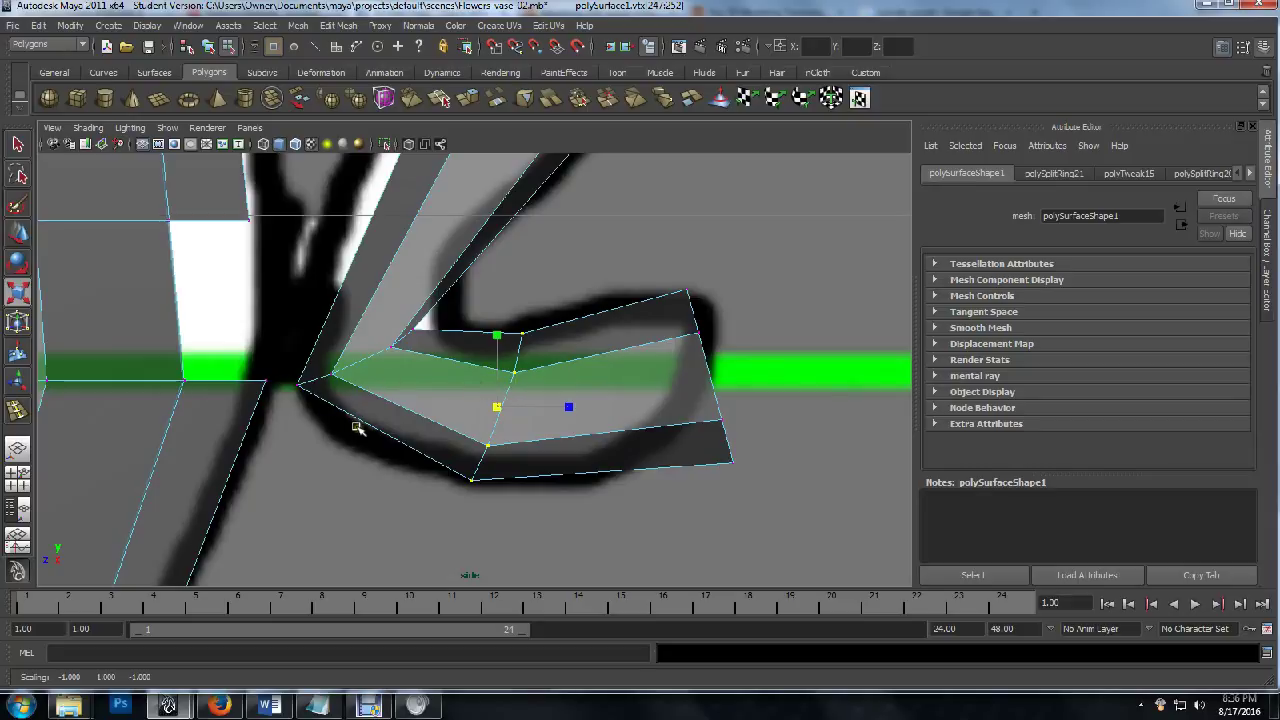
scroll(380, 408, down, 5)
scroll(455, 347, up, 5)
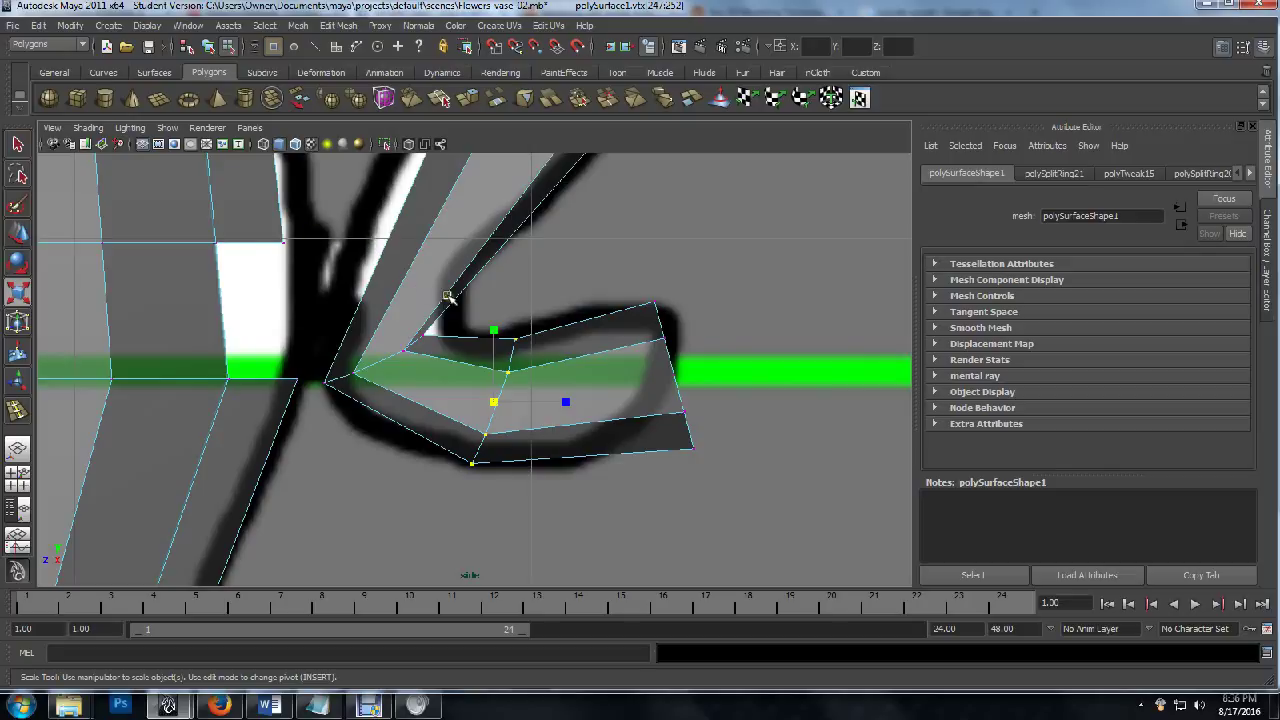
Insert an edge loop across the handle just above the lower bend and move it toward the vase to follow the drawn outline.
key(g)
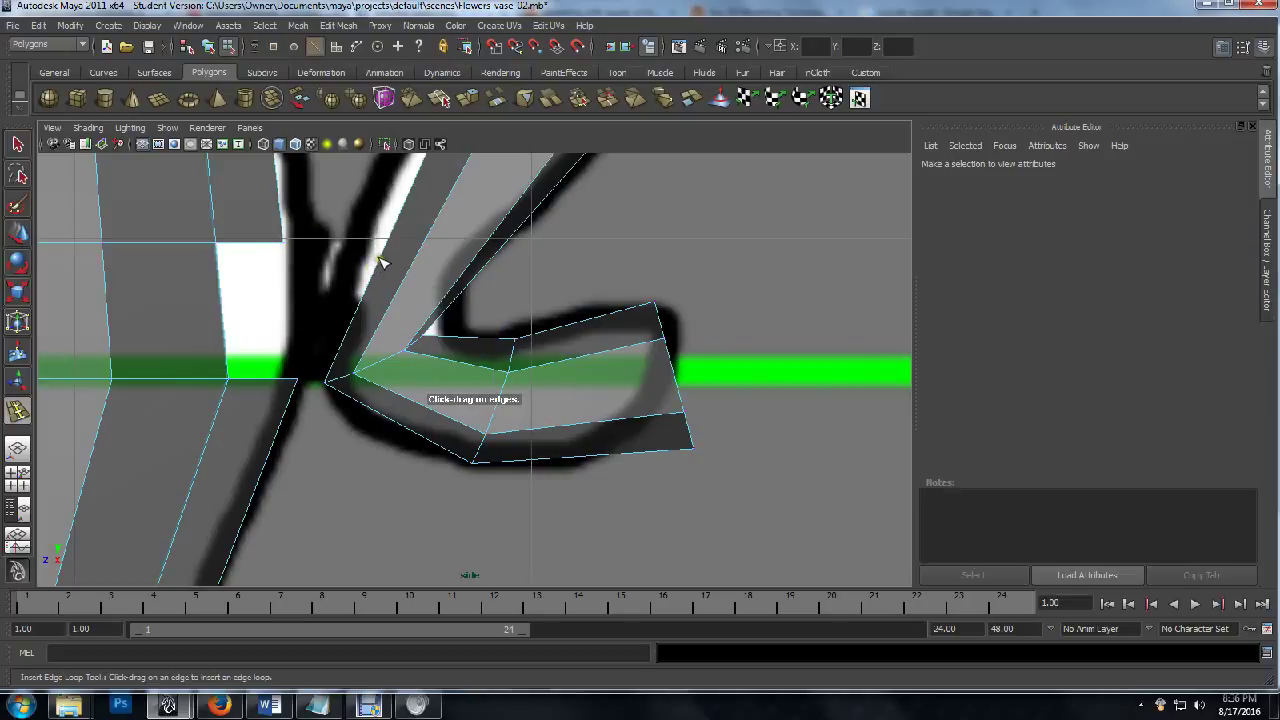
click(383, 253)
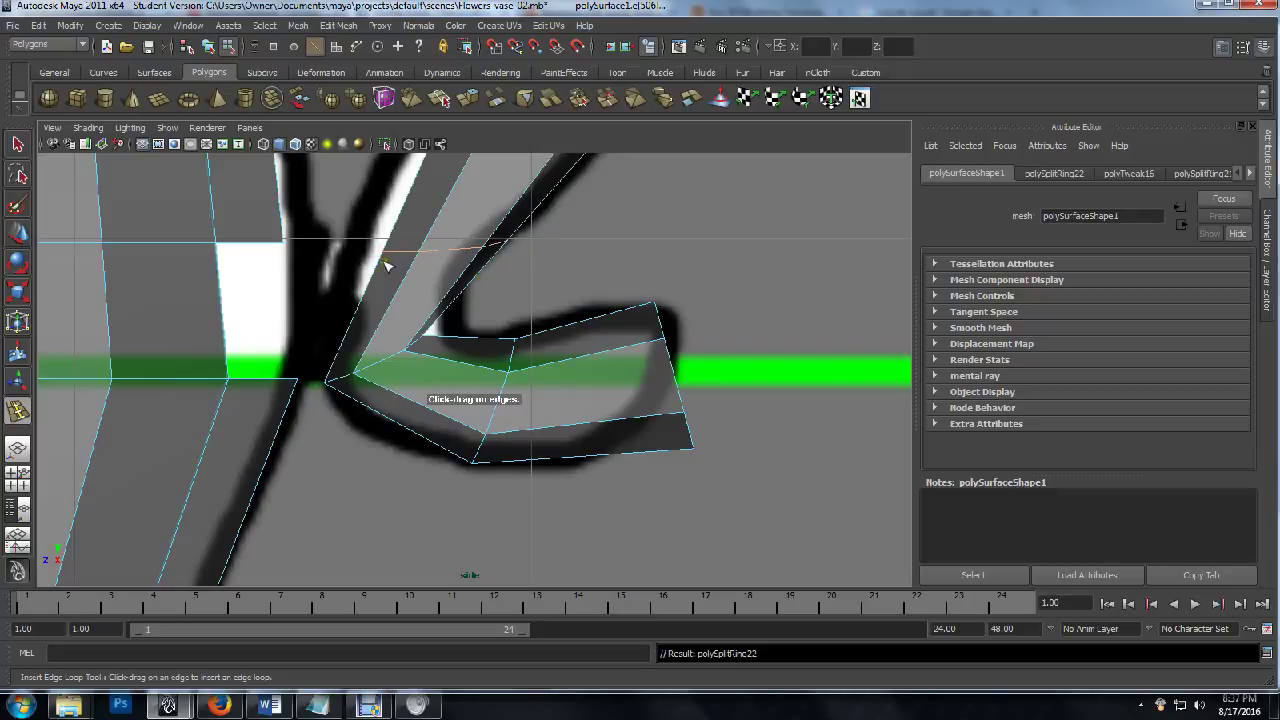
key(w)
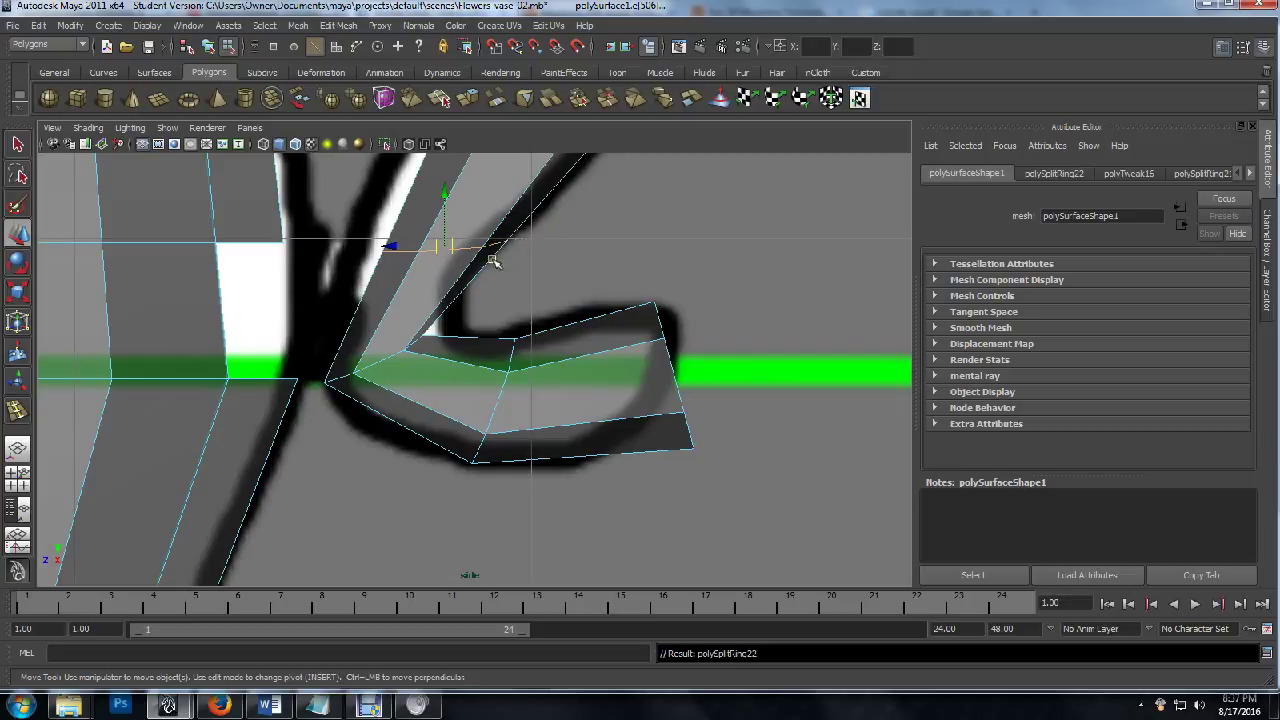
mouse_move(398, 244)
middle_down()
mouse_move(414, 263)
mouse_move(383, 262)
middle_up()
drag(356, 241, 359, 242)
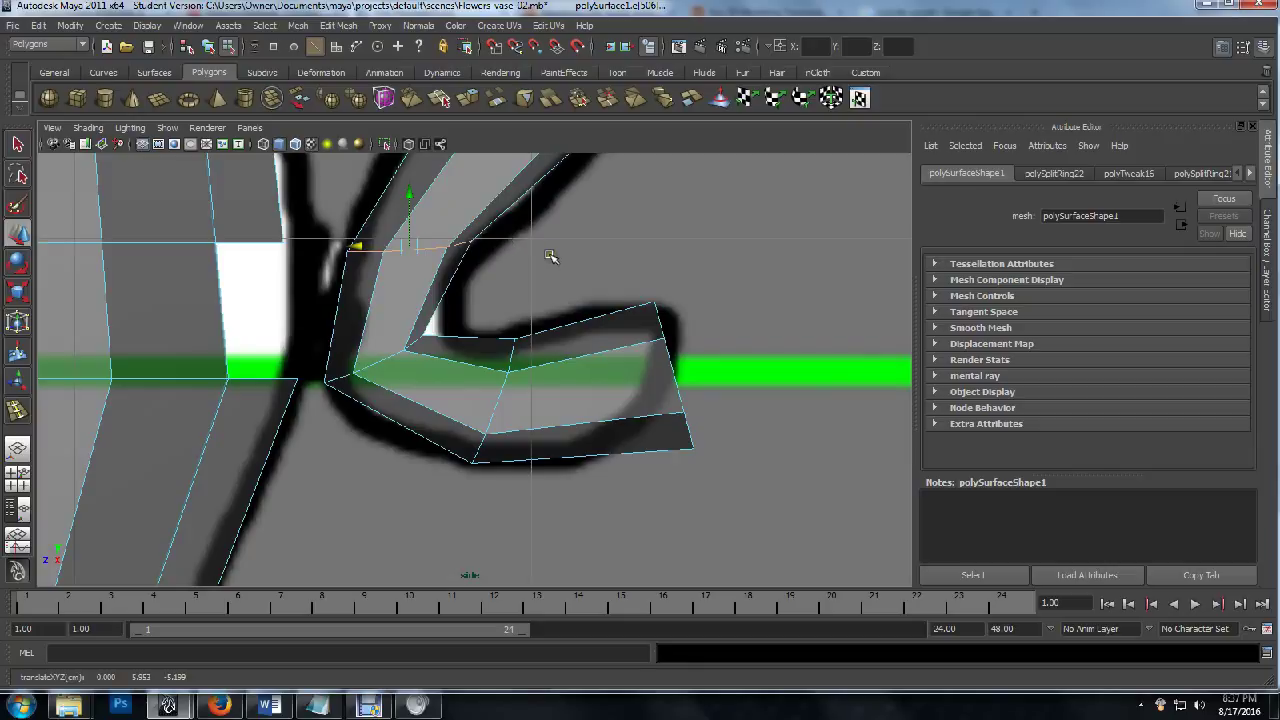
key(q)
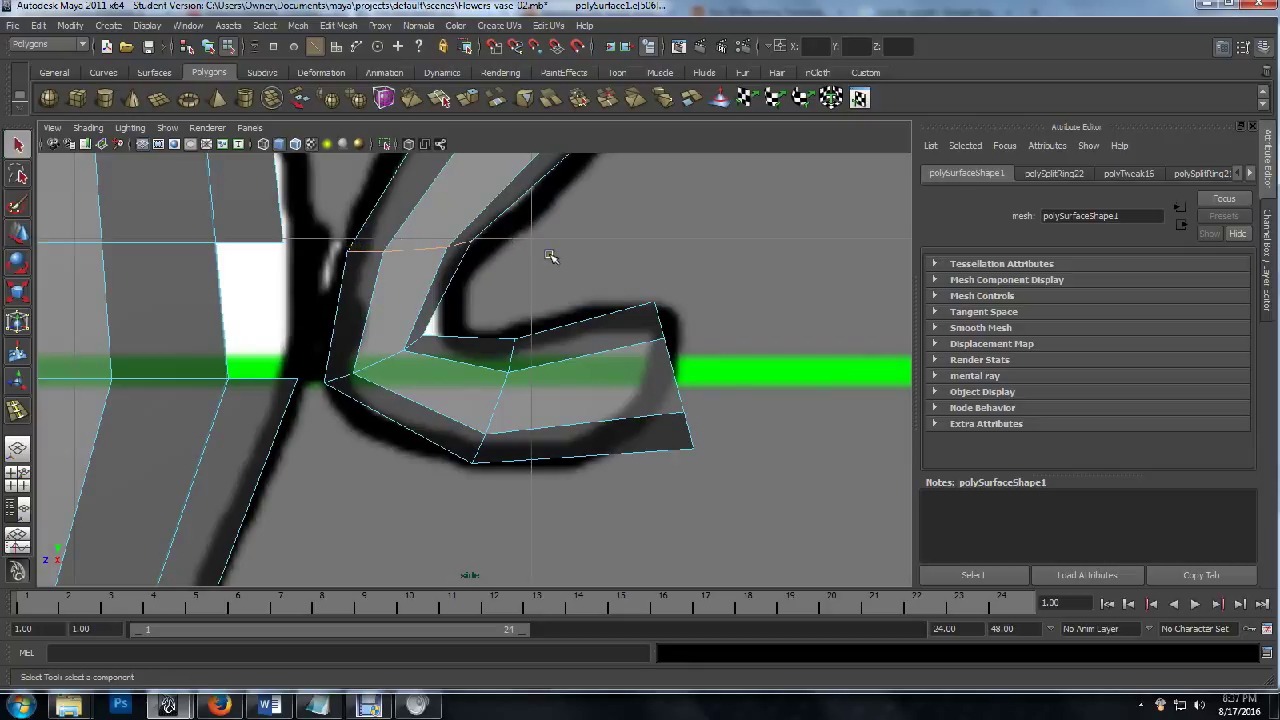
Return to object selection and examine the handle's lower bend and its gap to the vase body in the perspective view.
scroll(548, 303, down, 5)
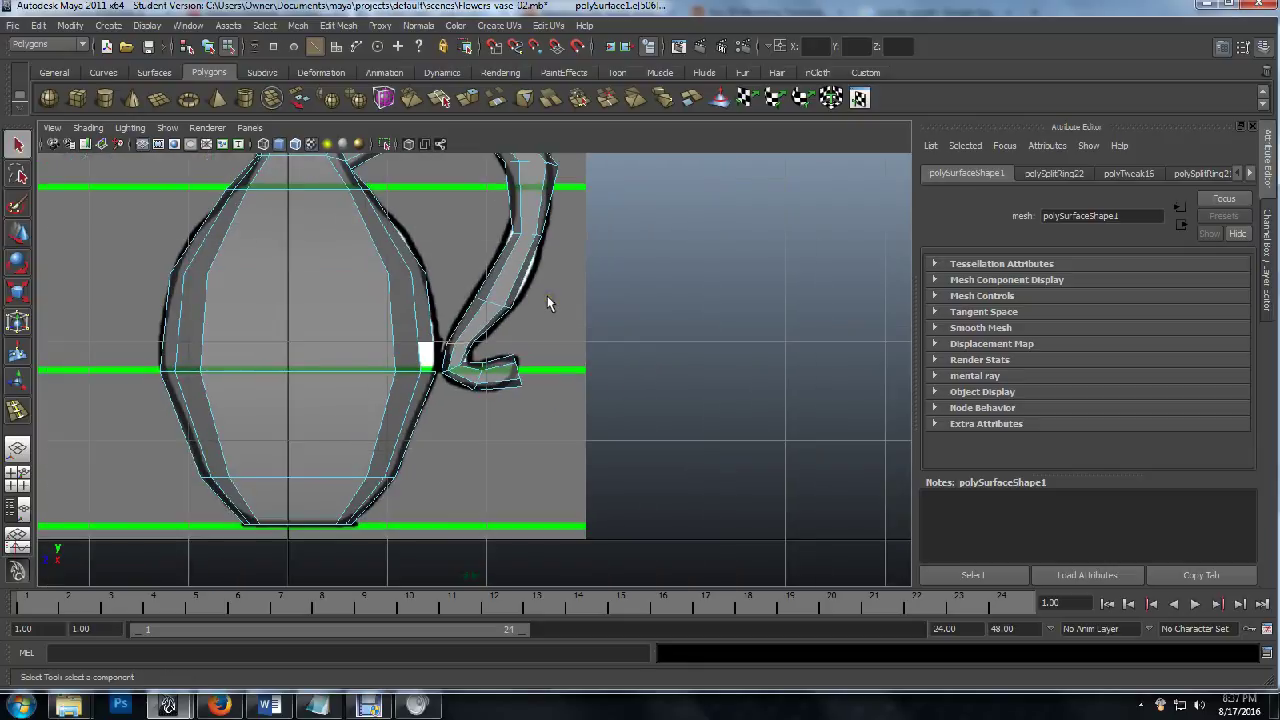
scroll(548, 303, up, 6)
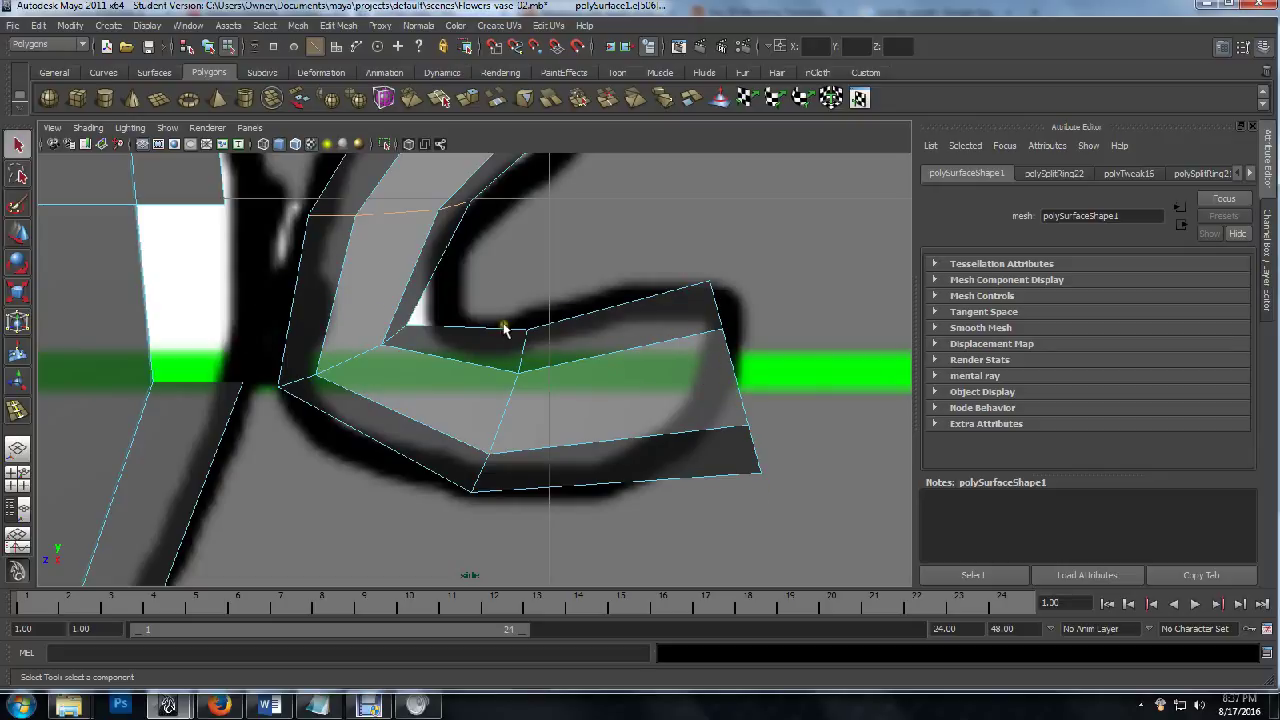
right_drag(384, 274, 414, 258)
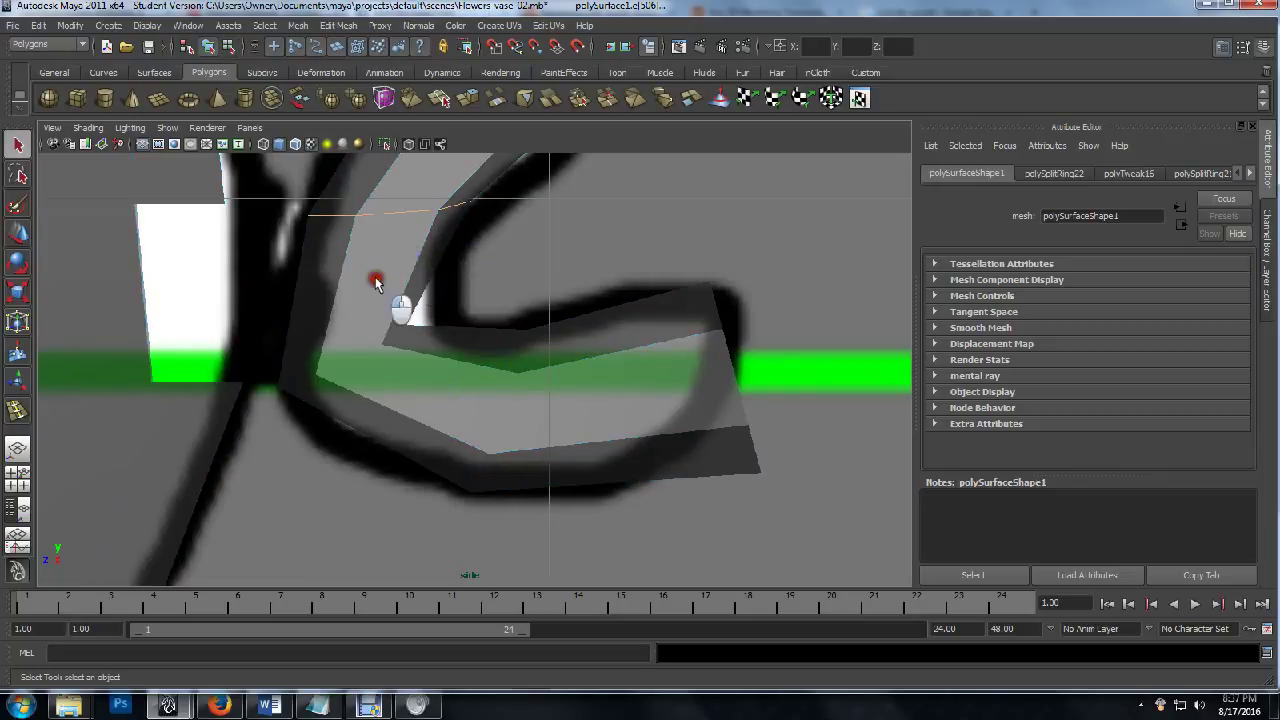
key(space)
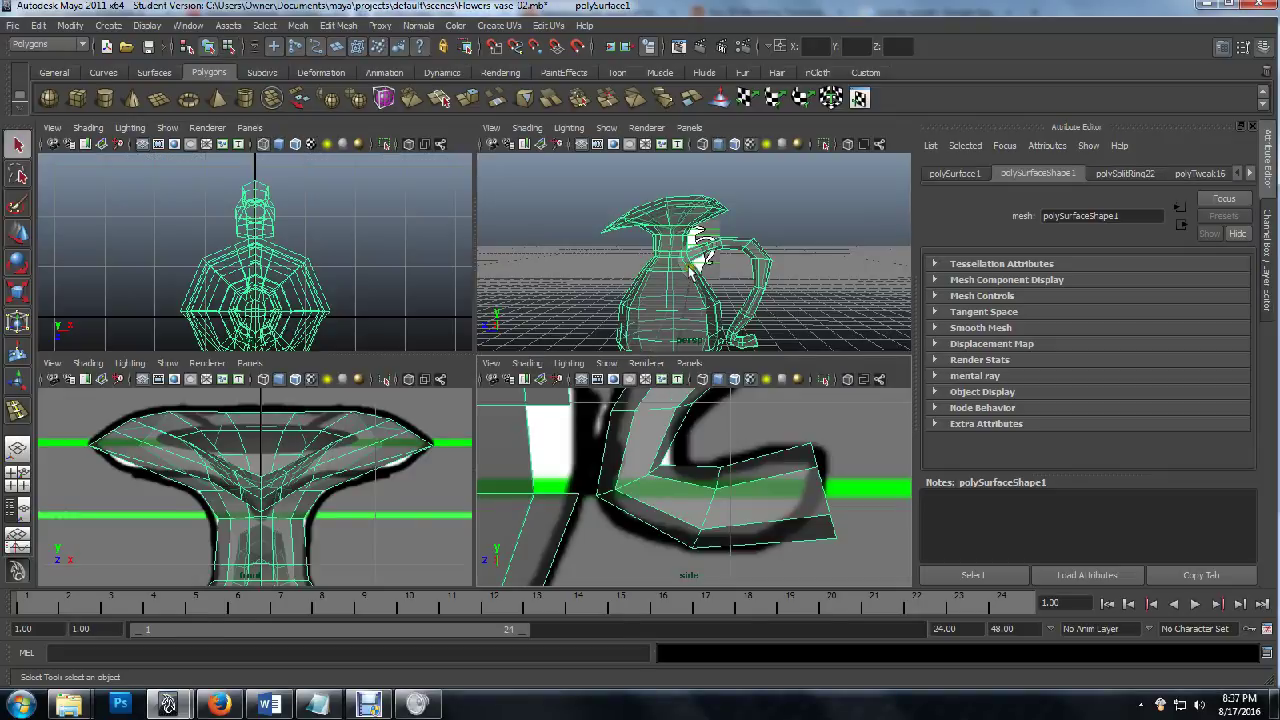
key(space)
scroll(592, 482, up, 2)
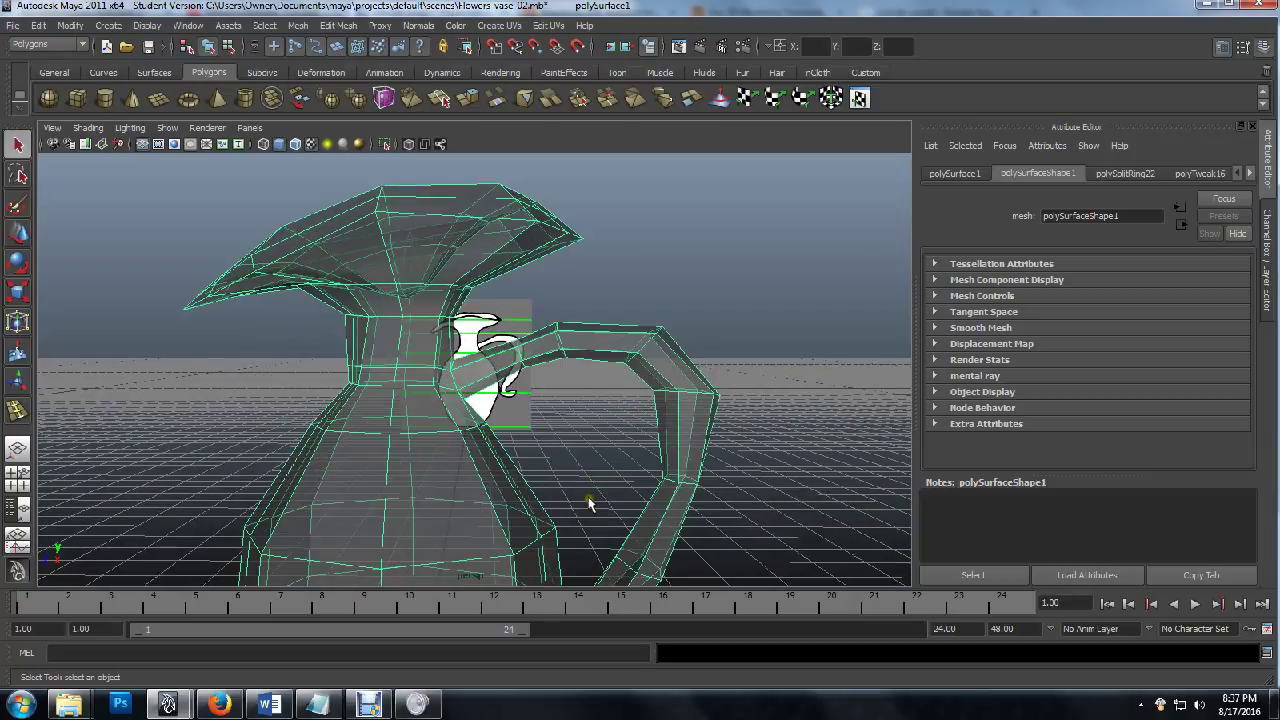
scroll(590, 503, up, 2)
alt+drag(590, 503, 437, 449)
scroll(547, 400, up, 3)
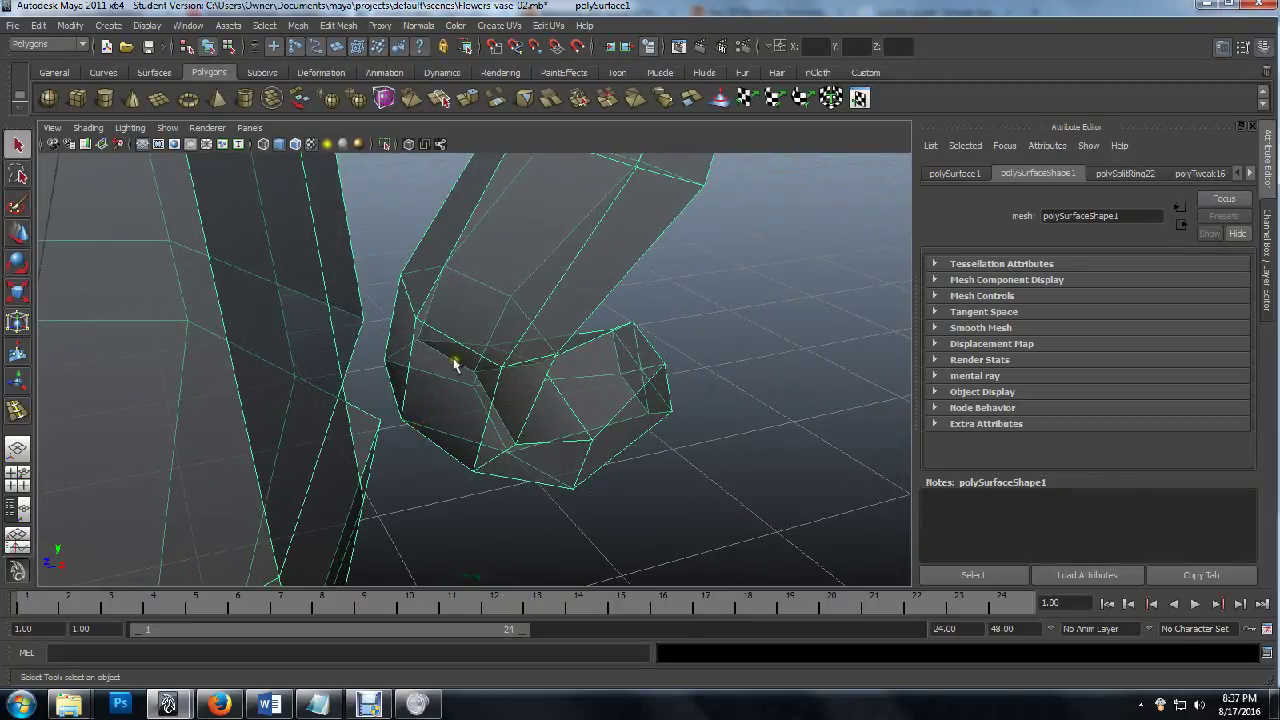
alt+drag(362, 386, 337, 380)
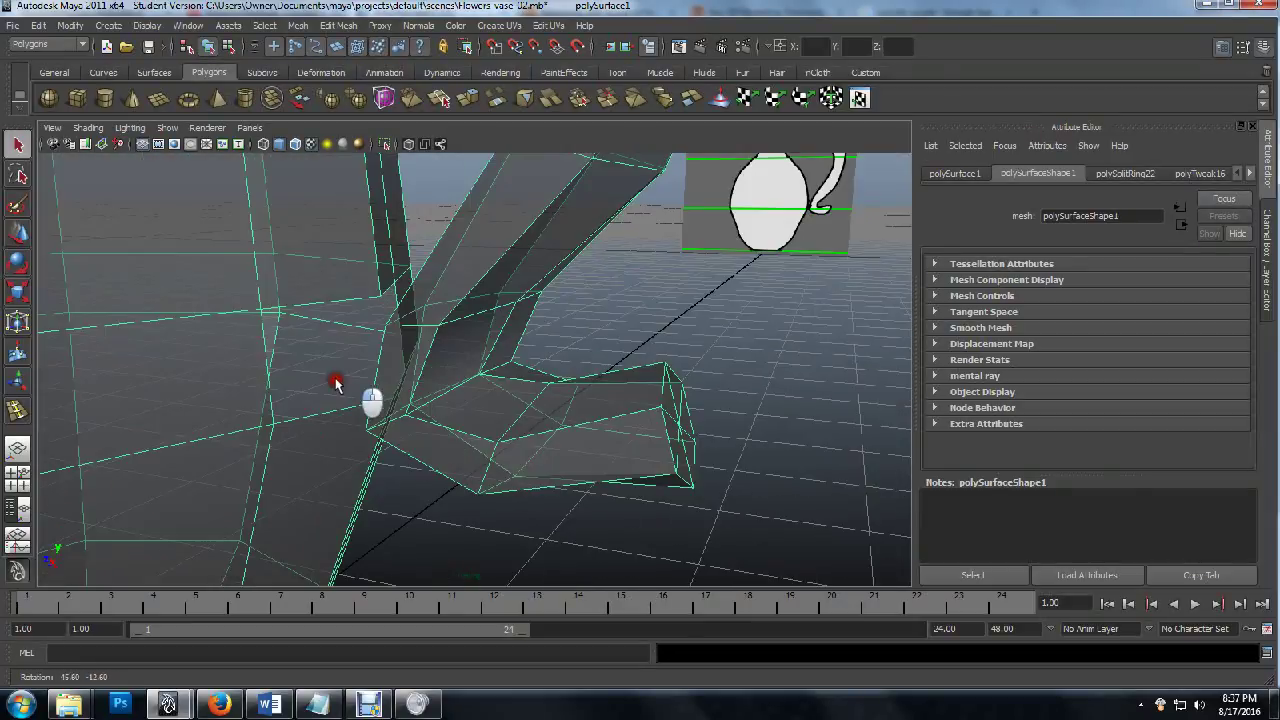
alt+drag(290, 345, 407, 351)
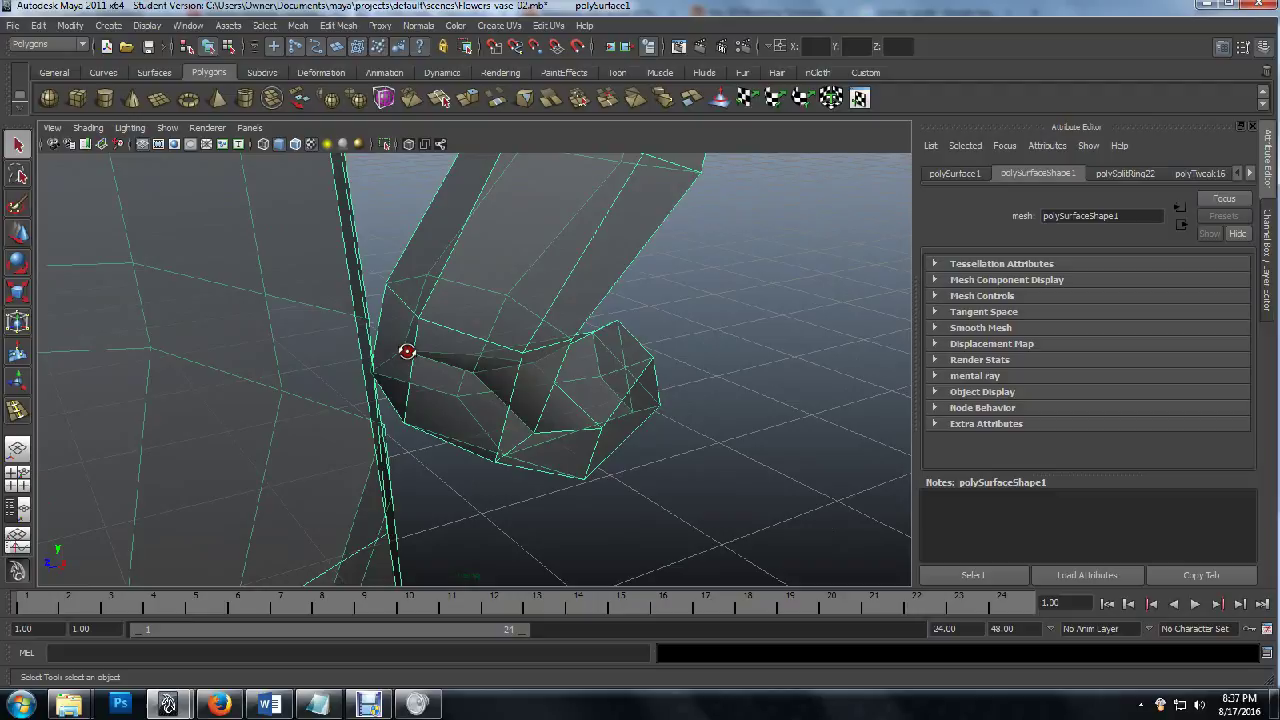
Delete the two adjacent faces on the handle's lower bend that face the vase body.
key(F11)
click(432, 362)
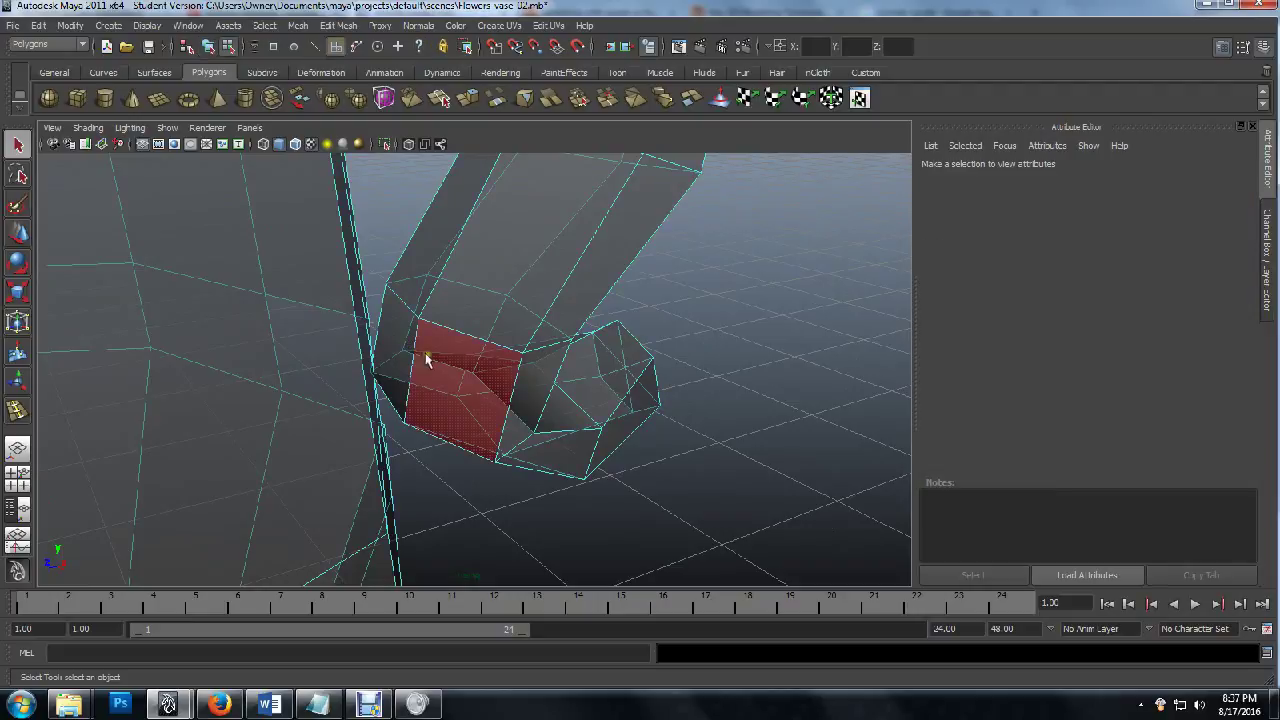
click(457, 400)
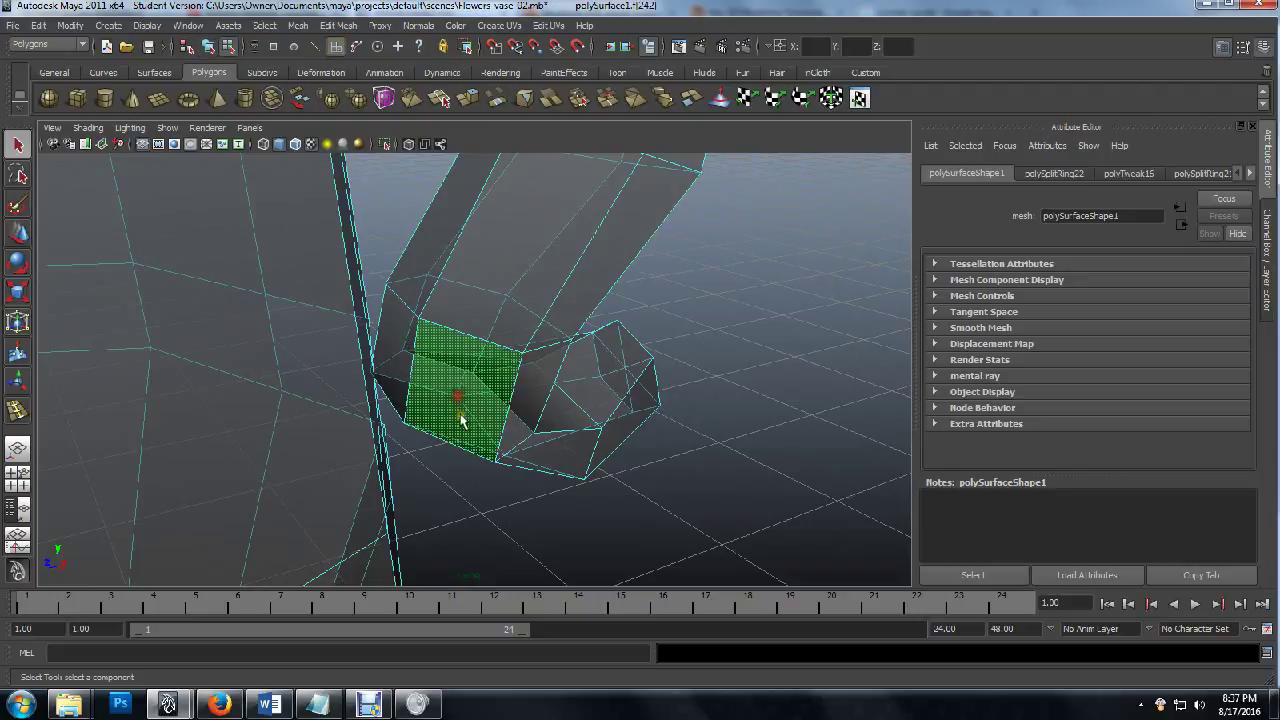
shift+click(397, 370)
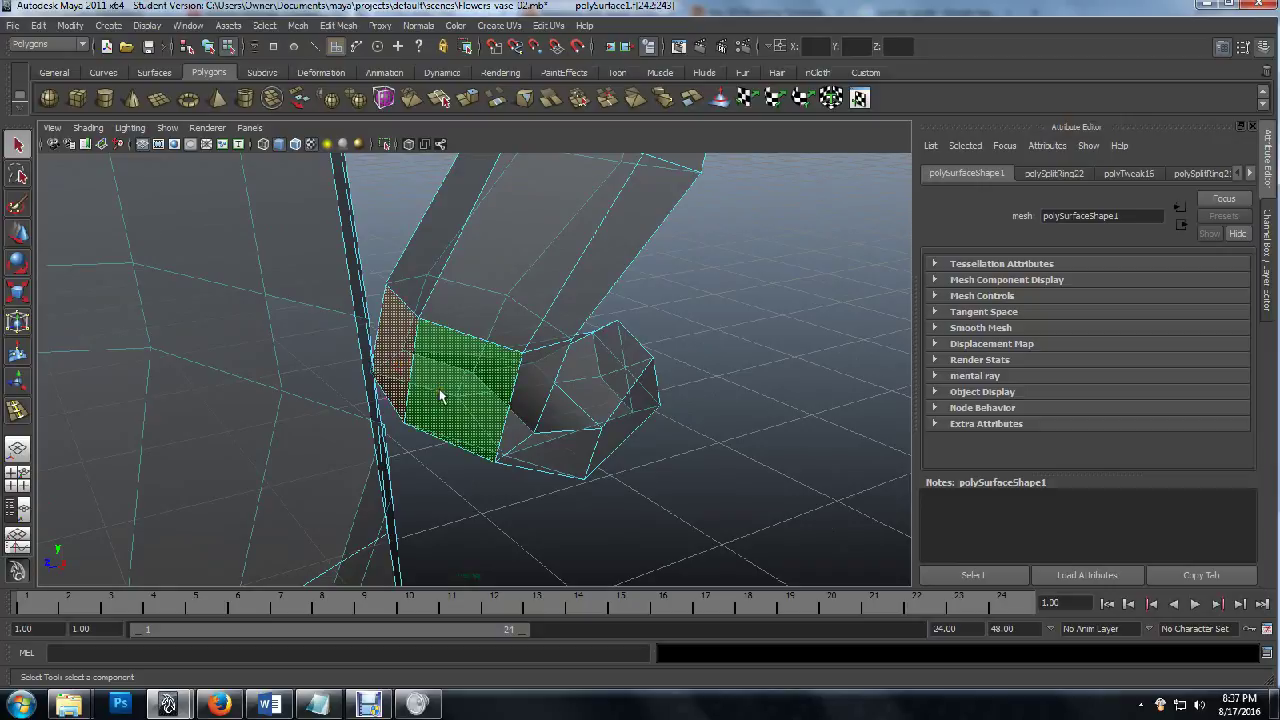
key(Delete)
mouse_move(455, 401)
alt+mouse_down()
mouse_move(289, 371)
mouse_move(435, 397)
alt+mouse_up()
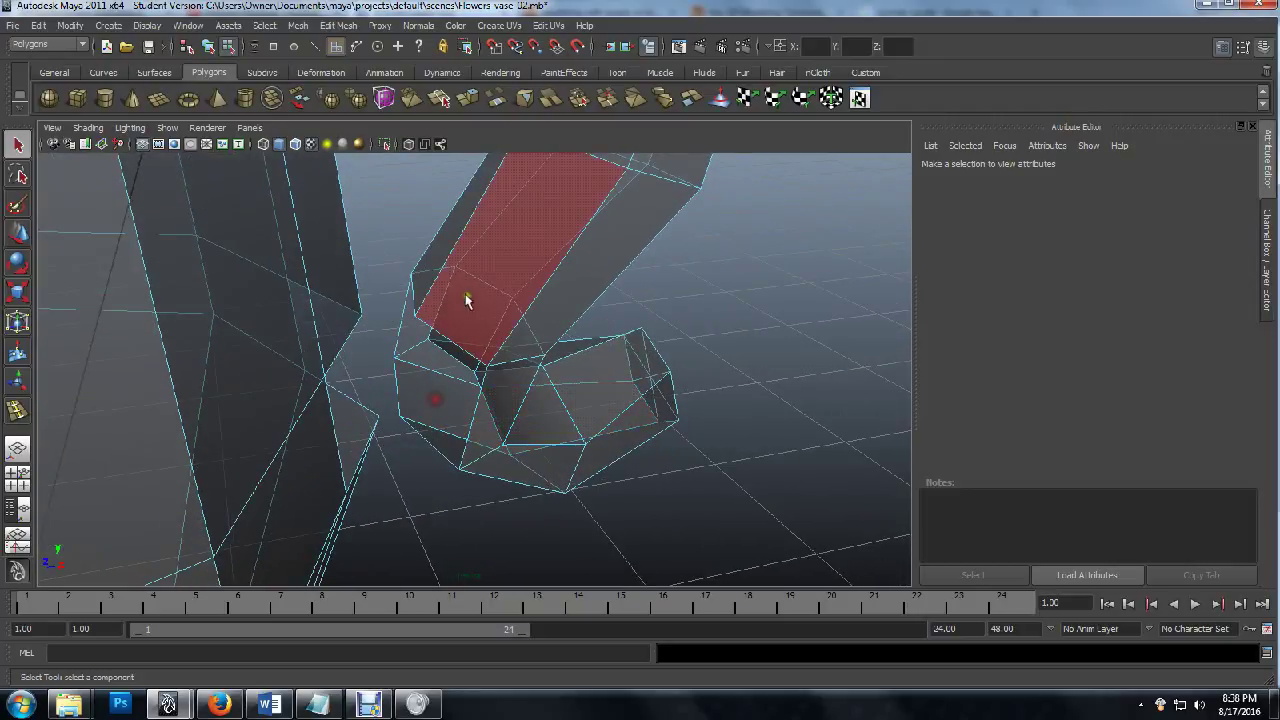
alt+drag(477, 343, 400, 323)
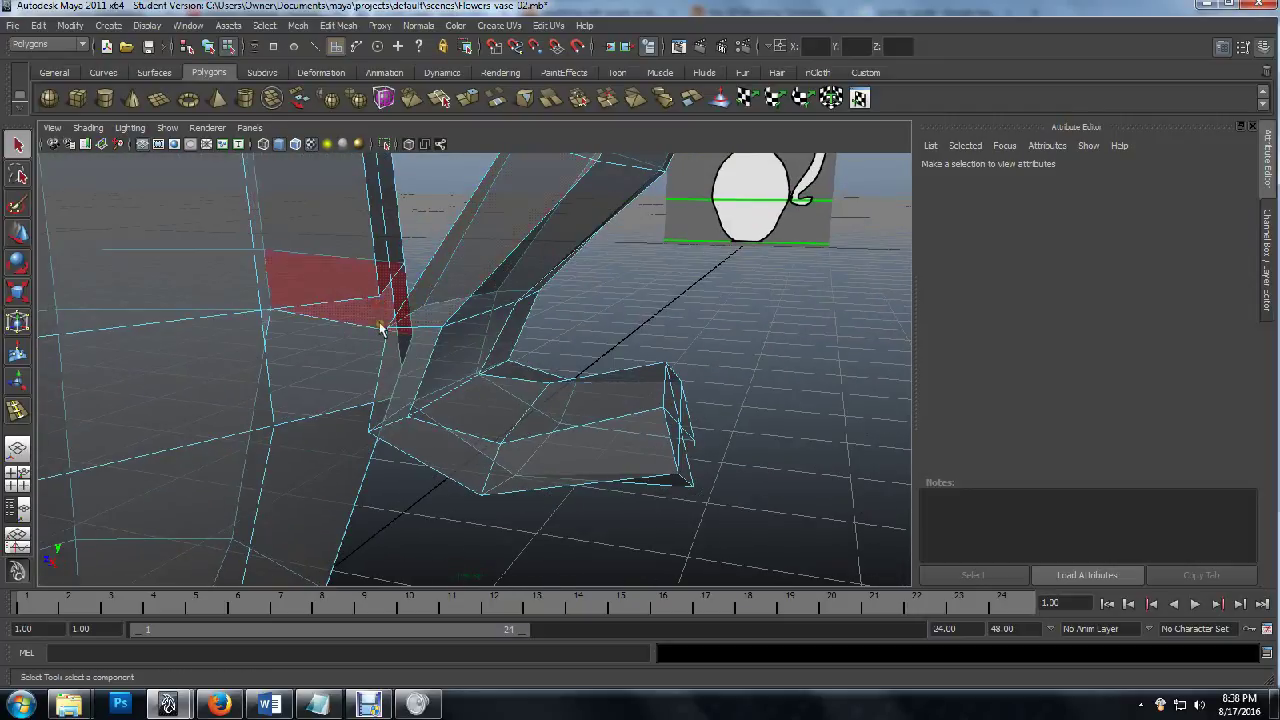
alt+drag(329, 298, 428, 354)
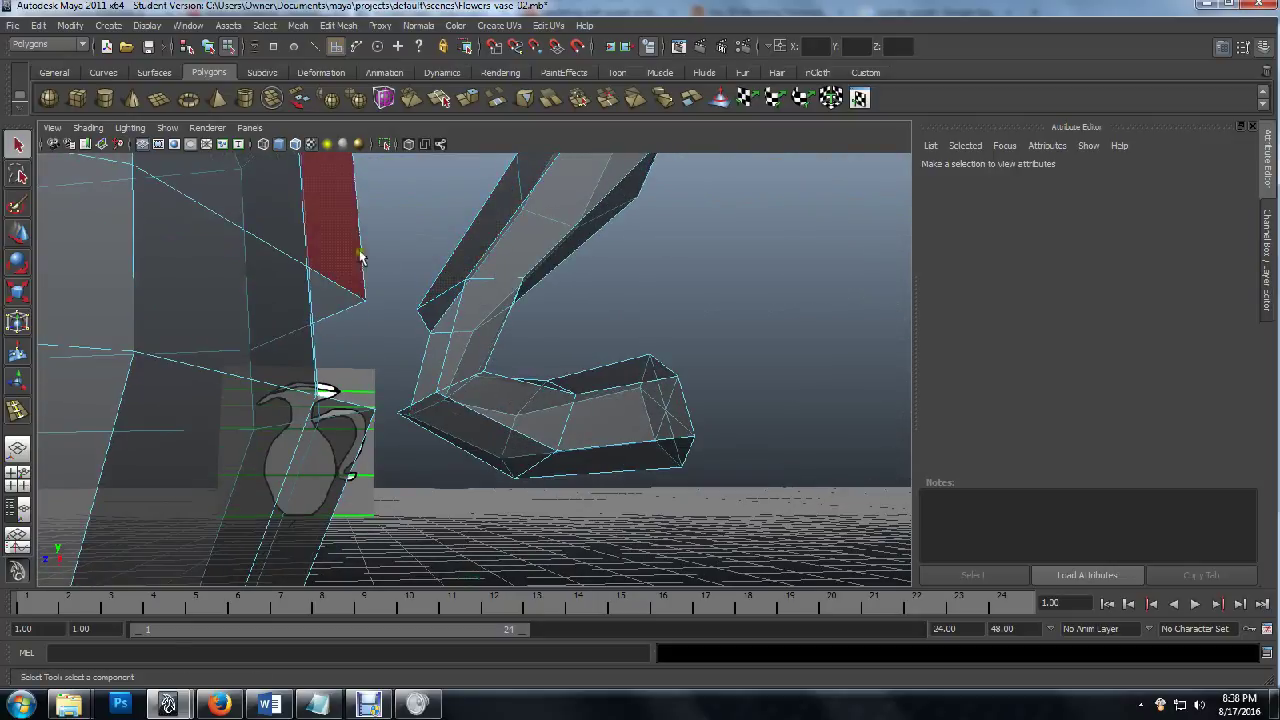
Merge the open lower-bend vertices on one side of the handle into the adjacent vase body vertices with the Merge Vertex Tool.
alt+drag(360, 258, 363, 297)
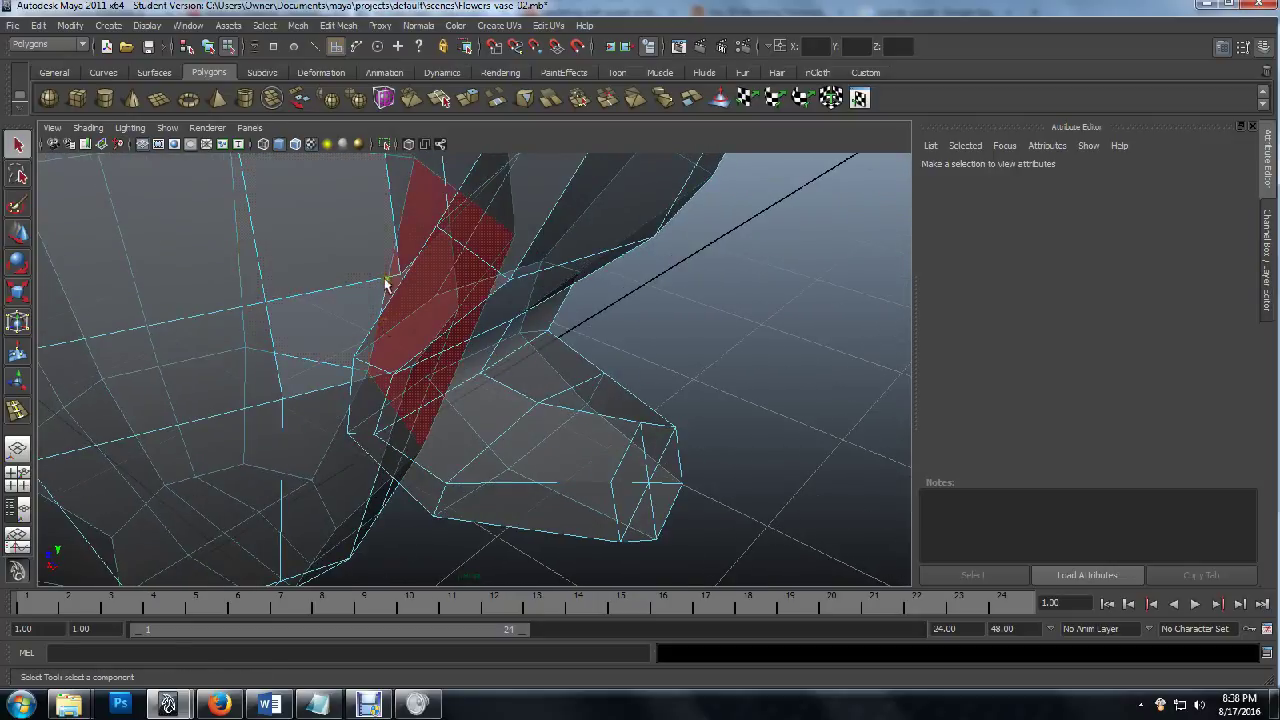
click(341, 25)
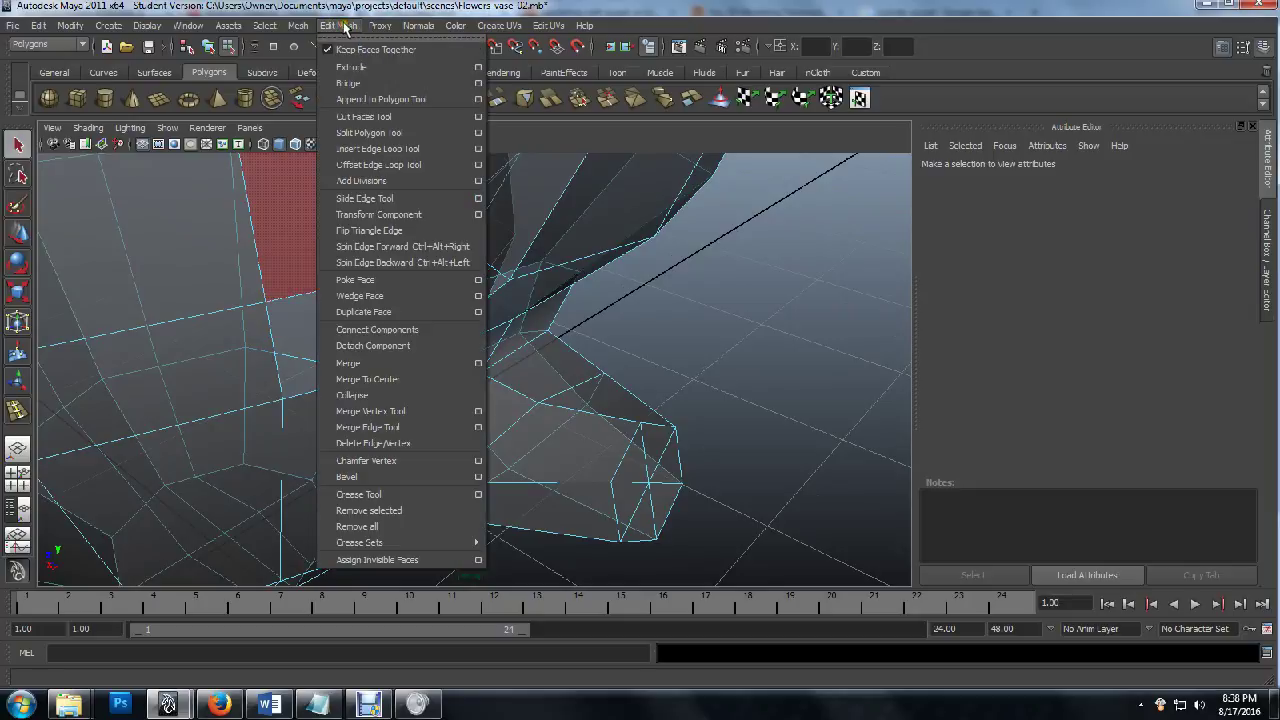
click(432, 411)
alt+drag(267, 333, 394, 309)
scroll(394, 309, up, 3)
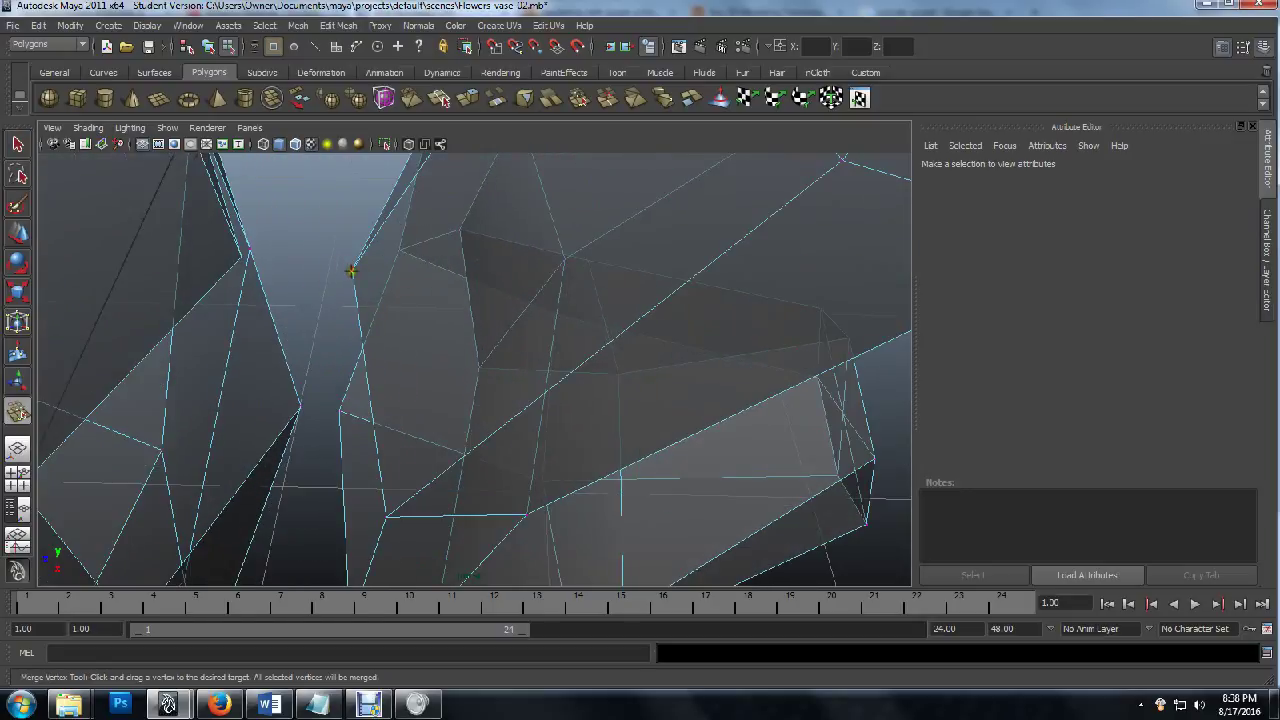
alt+drag(299, 260, 334, 226)
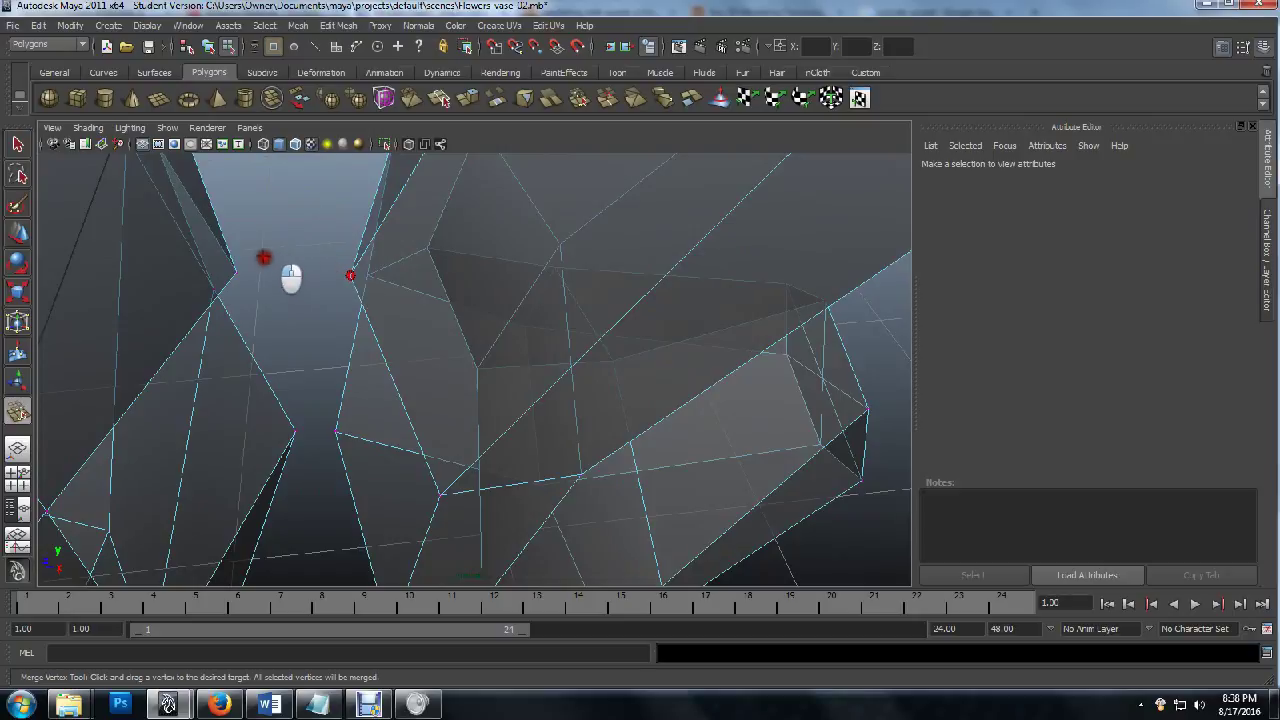
drag(350, 274, 366, 329)
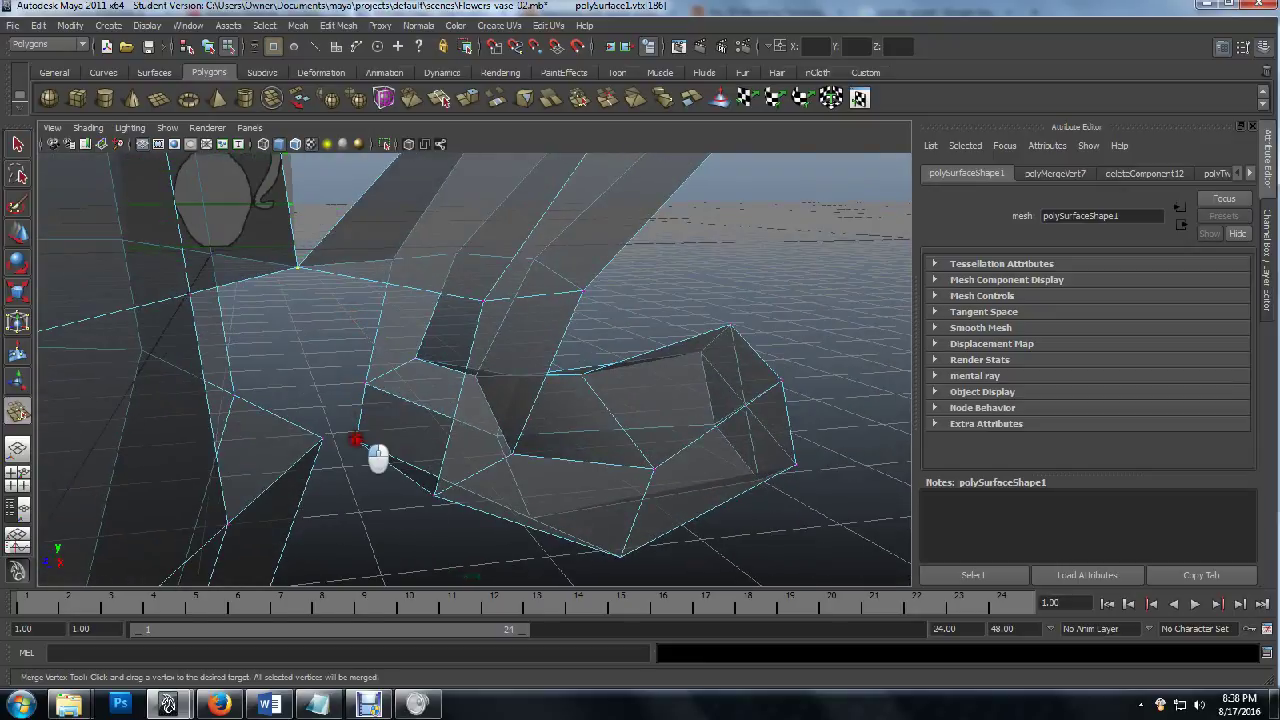
drag(356, 441, 400, 369)
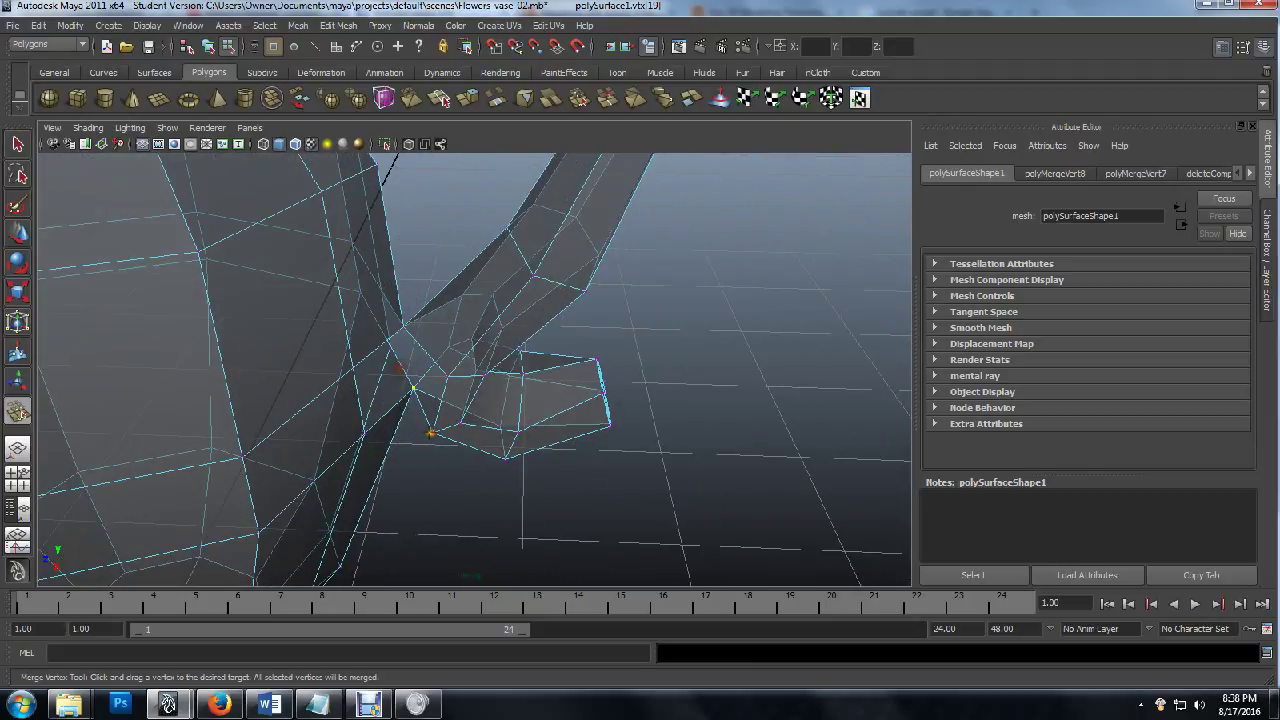
drag(431, 433, 366, 428)
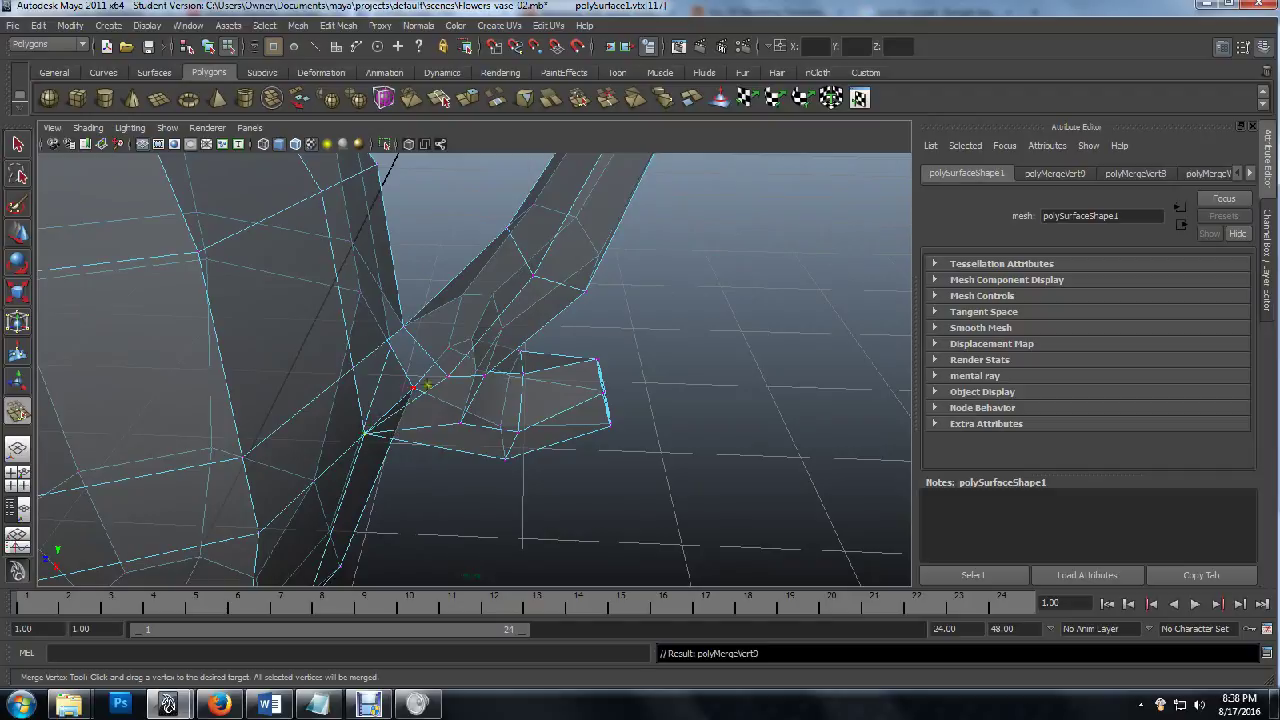
drag(444, 375, 267, 332)
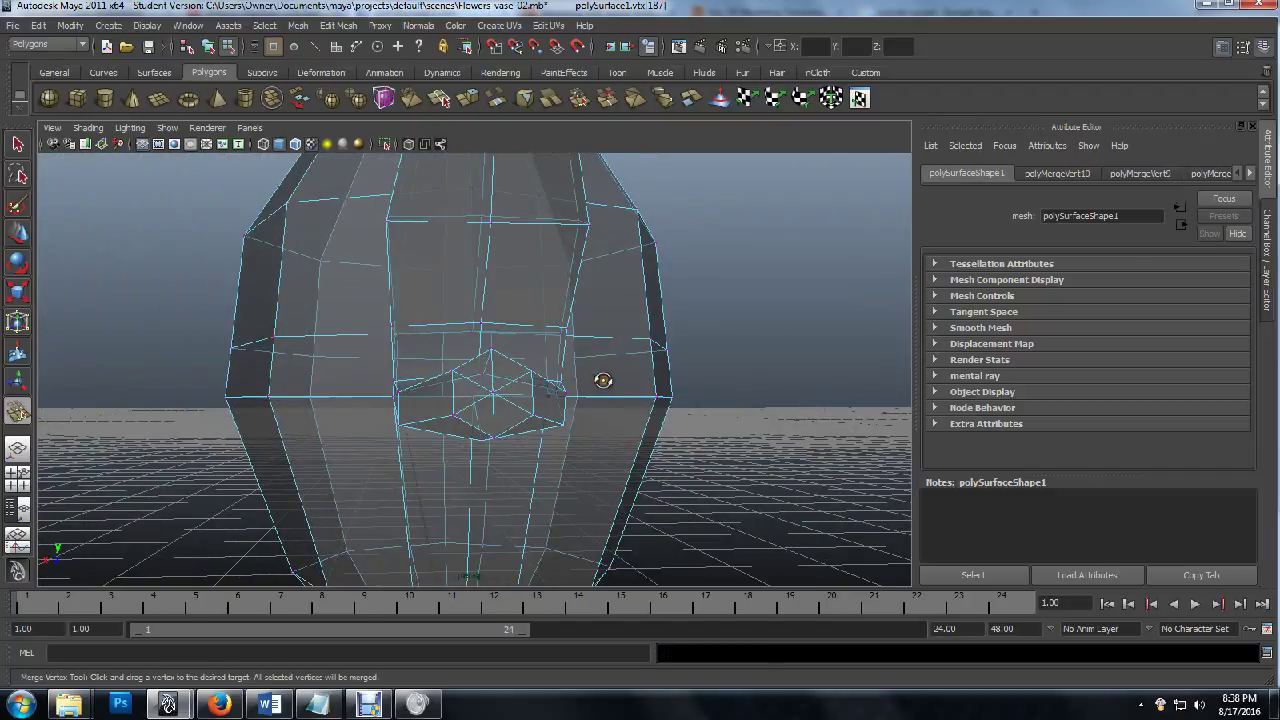
Merge the handle's remaining open vertices on the opposite side of the lower bend into the vase body's matching vertices.
alt+drag(603, 380, 396, 411)
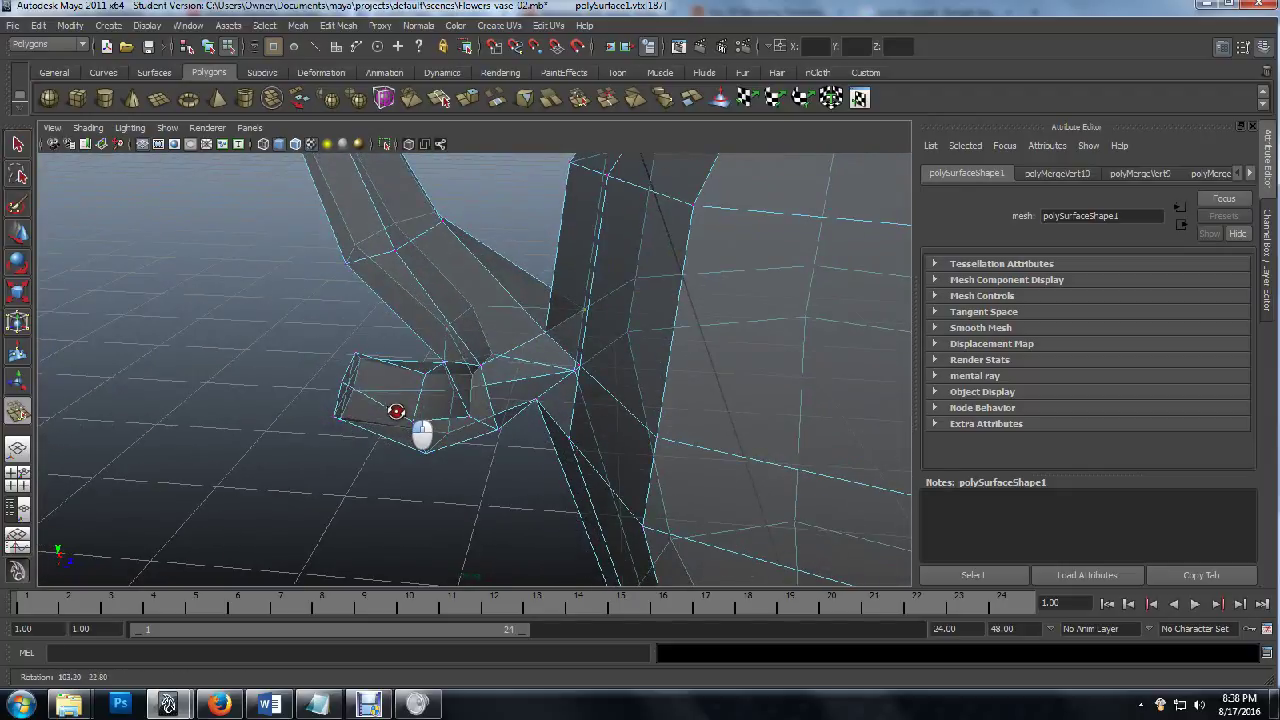
drag(498, 432, 560, 437)
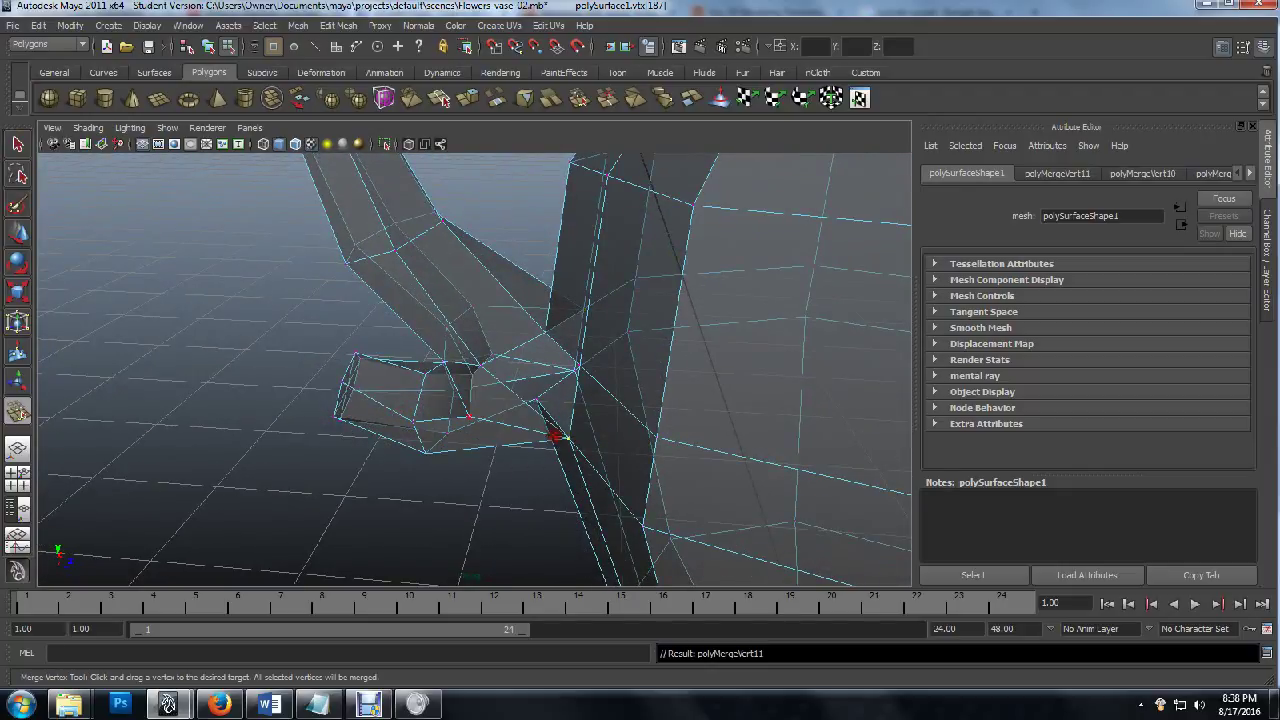
alt+drag(510, 396, 463, 380)
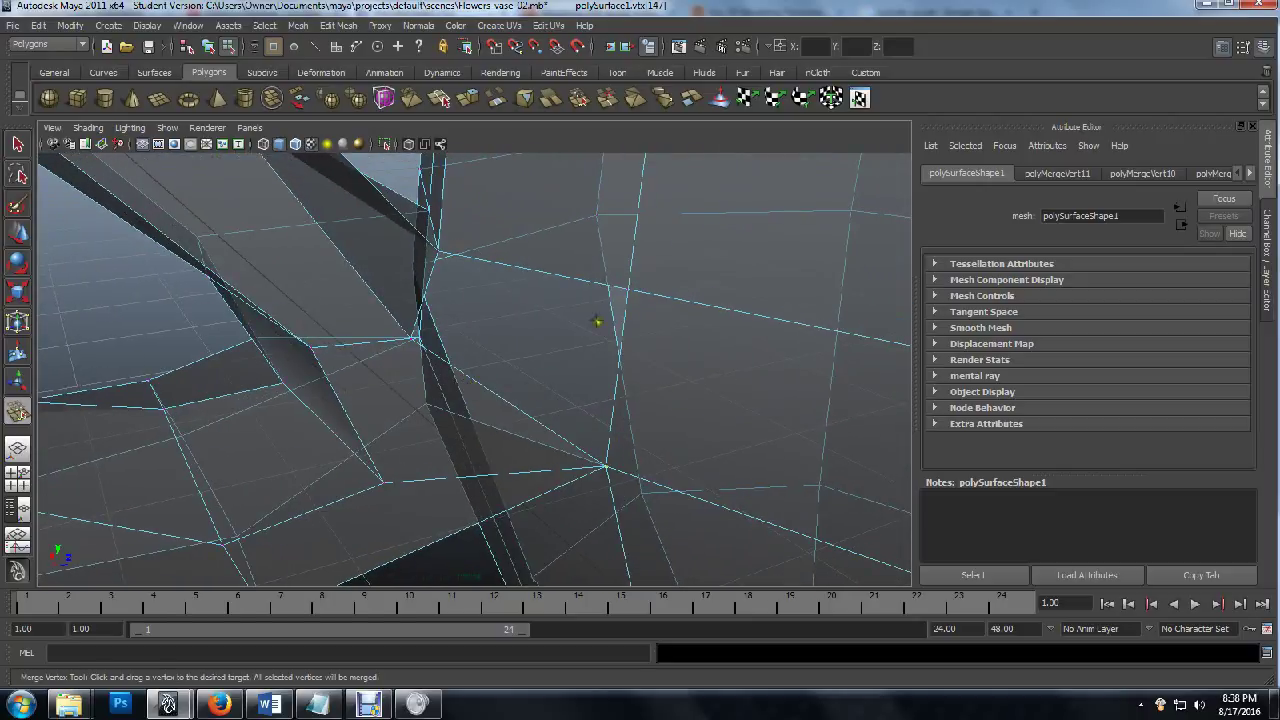
alt+drag(540, 371, 517, 360)
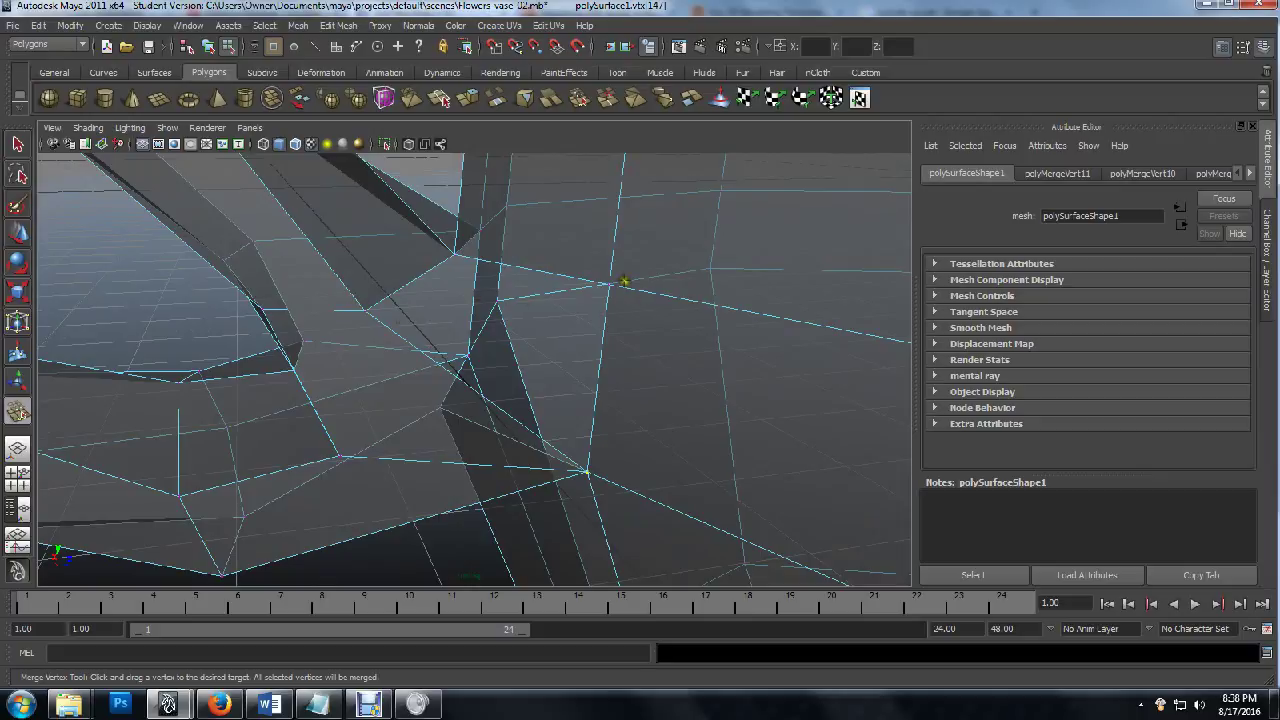
alt+drag(541, 310, 620, 272)
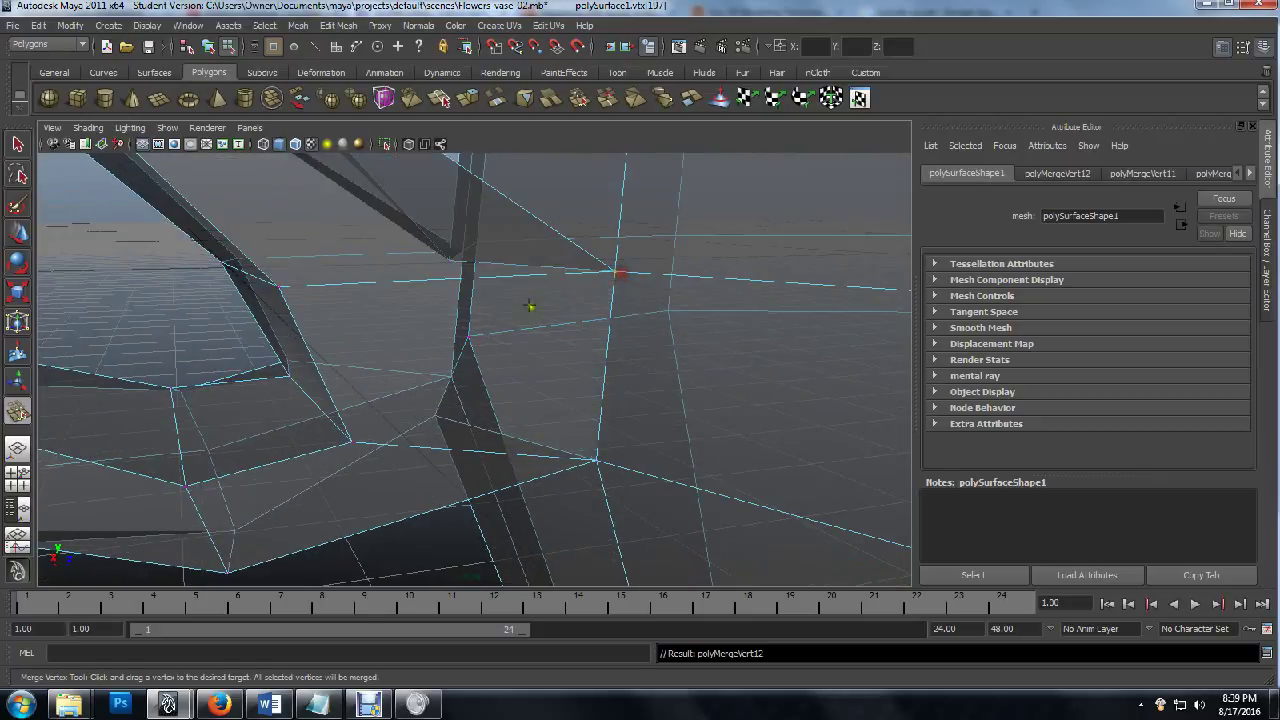
alt+drag(490, 381, 637, 405)
alt+drag(655, 403, 574, 333)
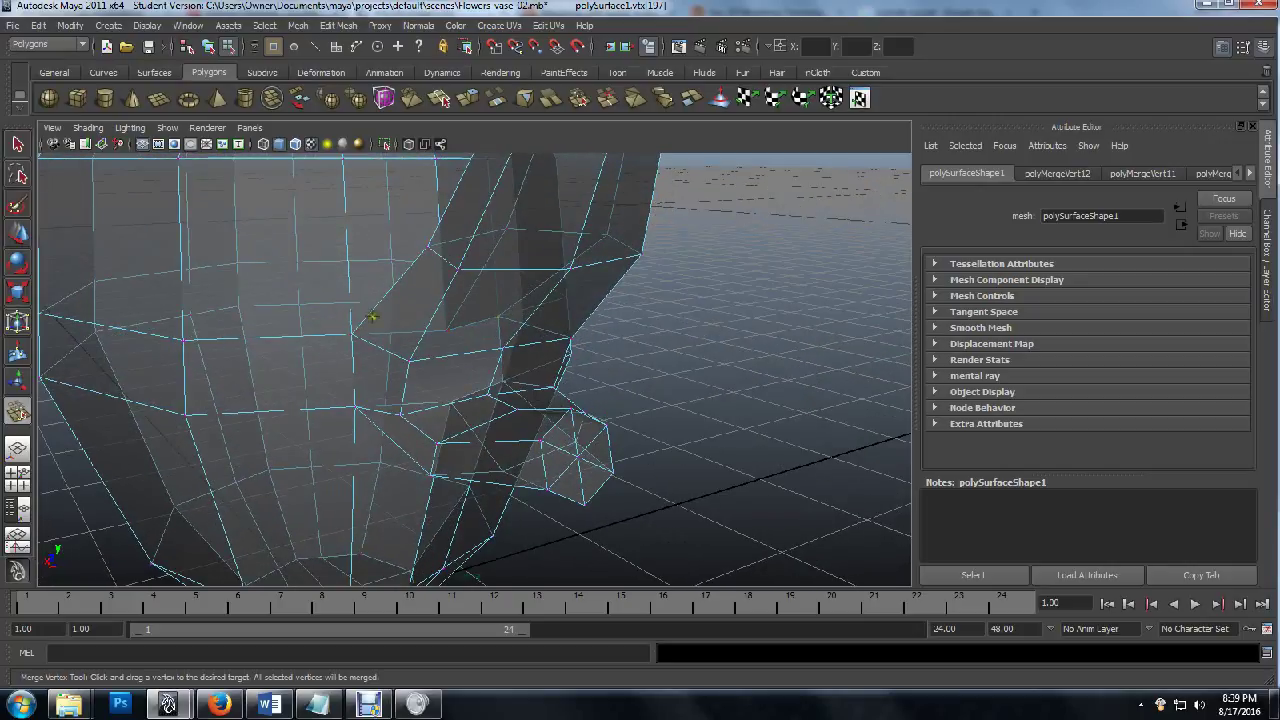
Return to object selection and reduce the vase material's transparency to zero so the mesh is opaque.
key(q)
right_drag(322, 296, 372, 282)
click(321, 282)
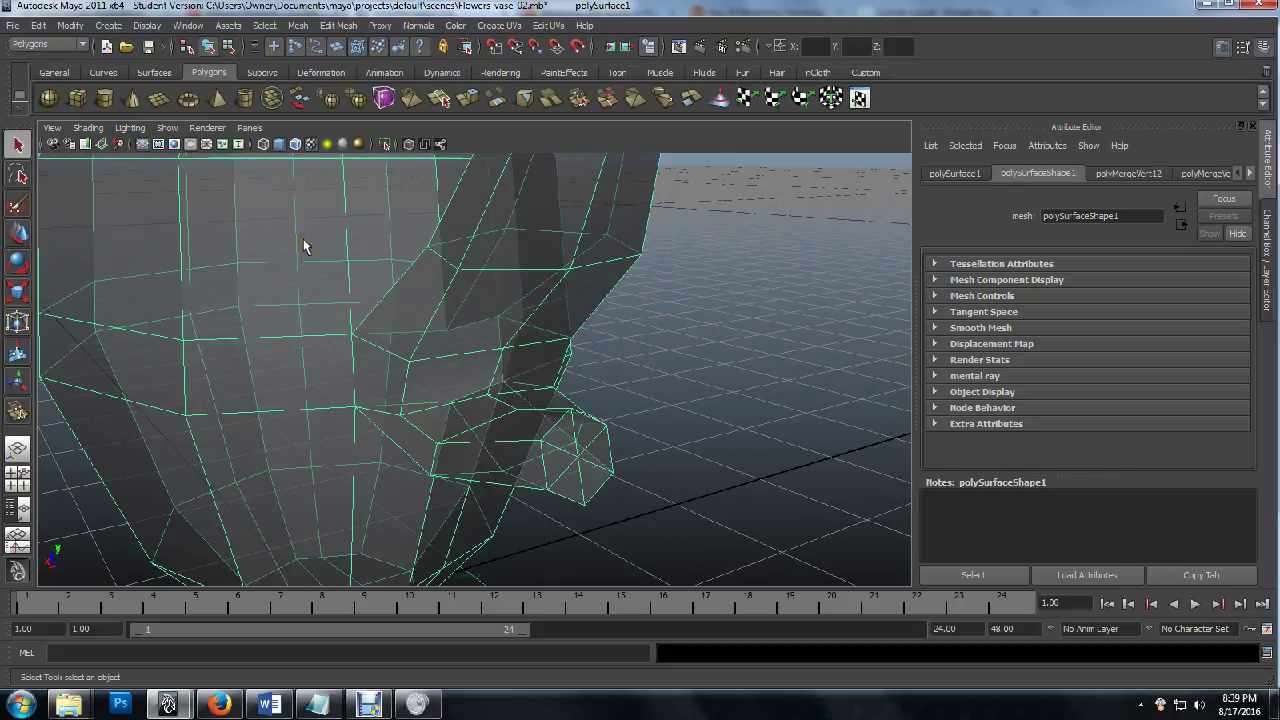
right_click(305, 246)
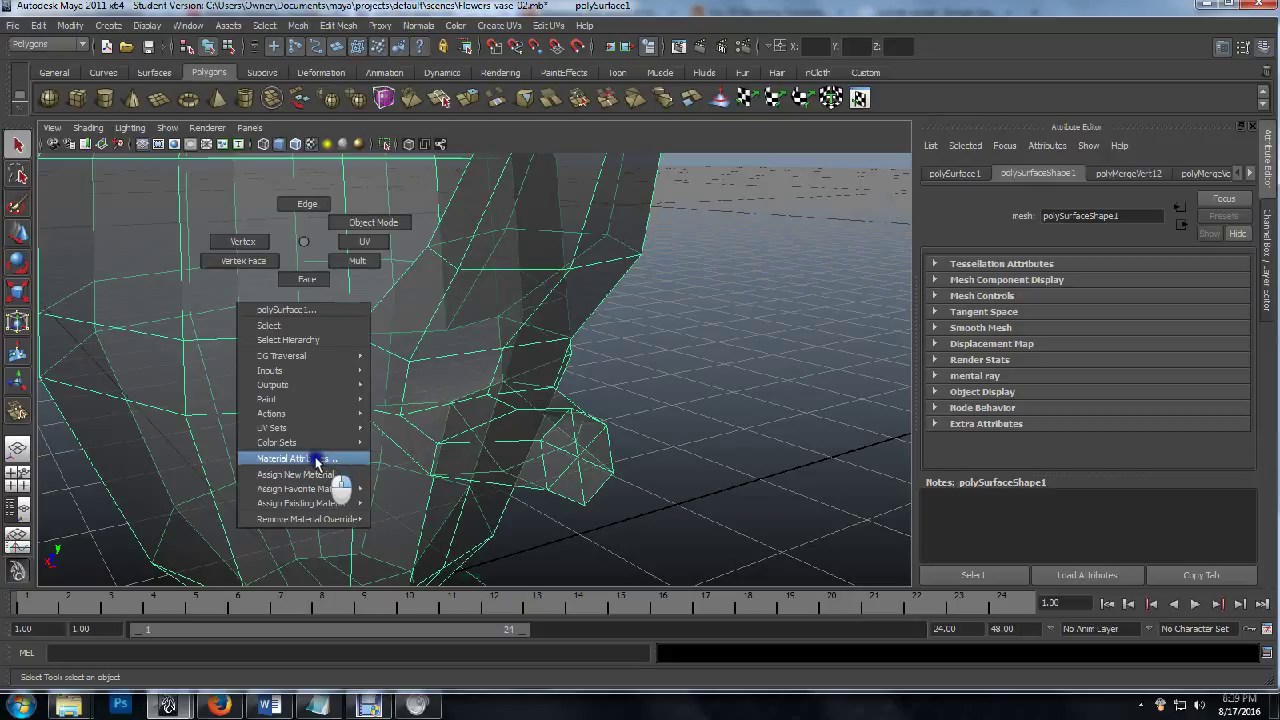
click(315, 460)
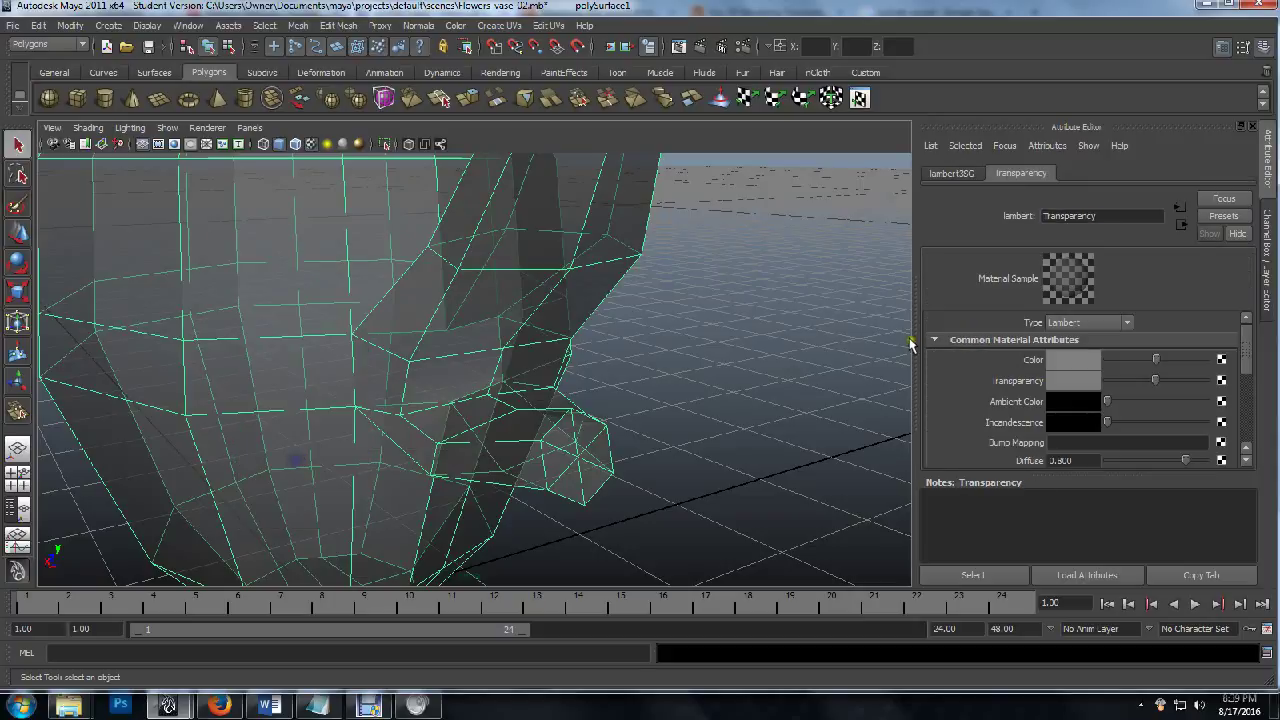
drag(1156, 385, 1063, 405)
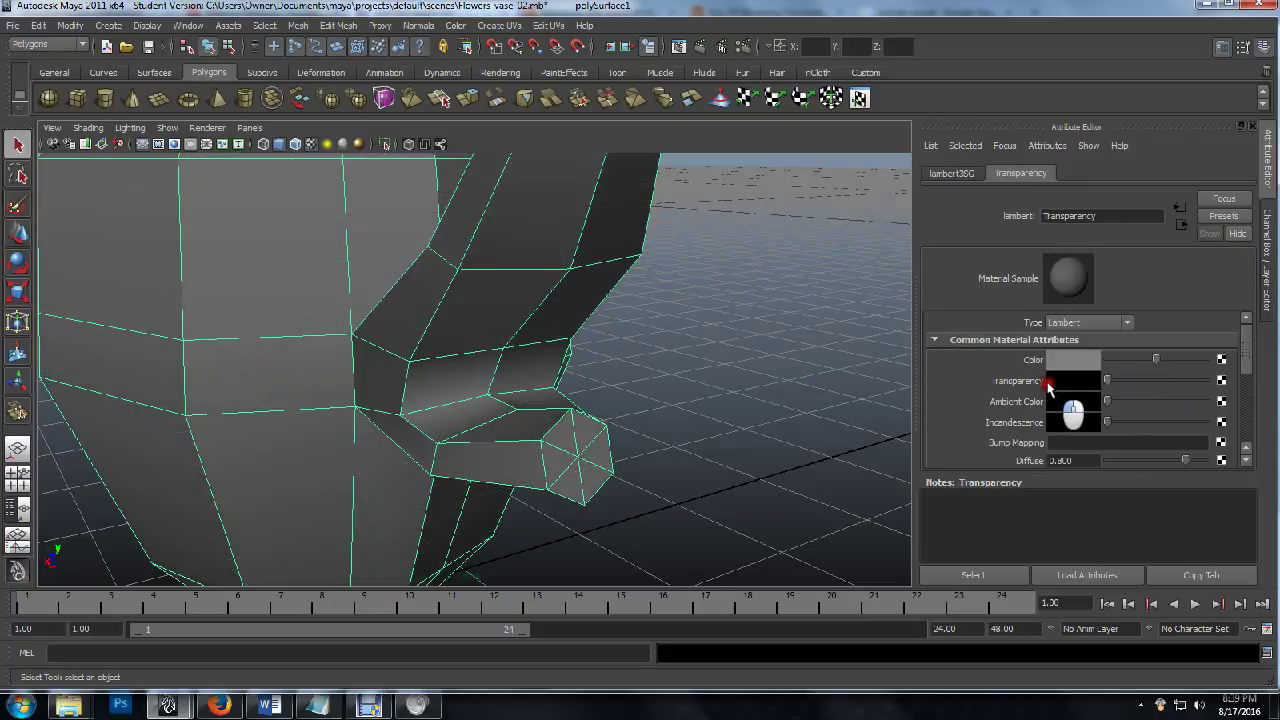
click(665, 372)
click(434, 329)
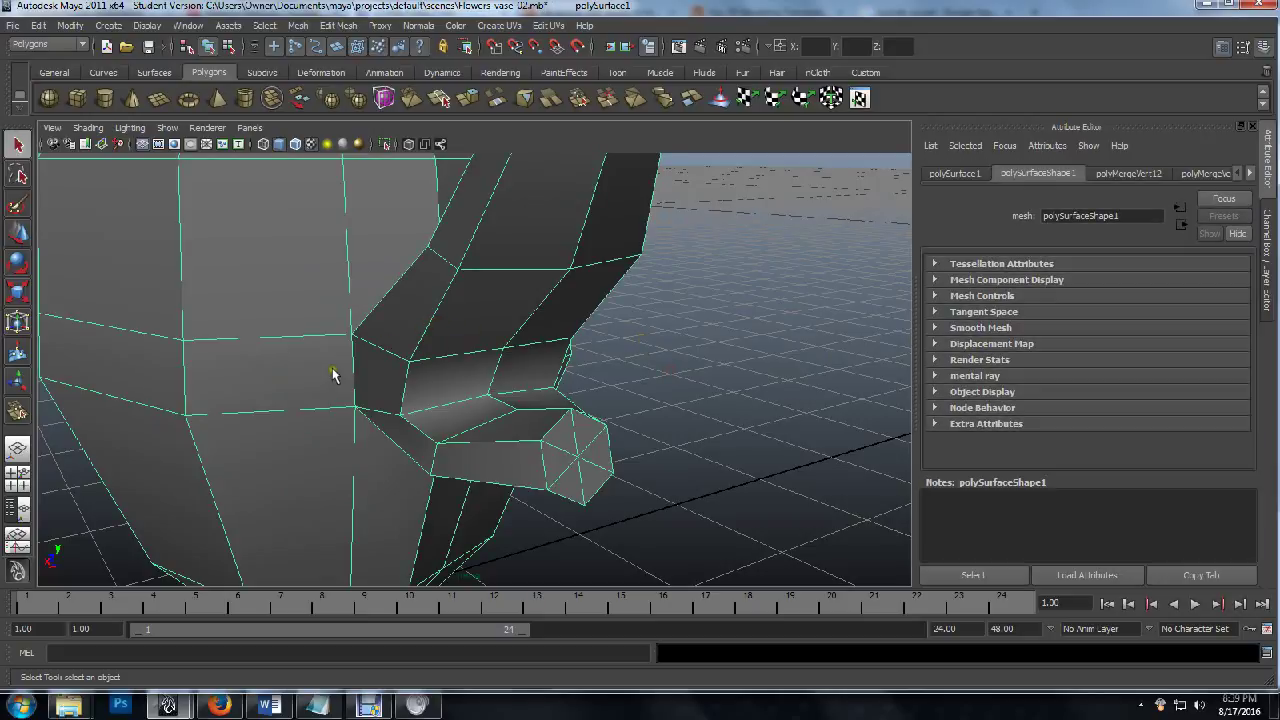
Examine the joined handle from all around the vase and compare its lower bend with the side reference drawing in component mode.
scroll(336, 373, down, 5)
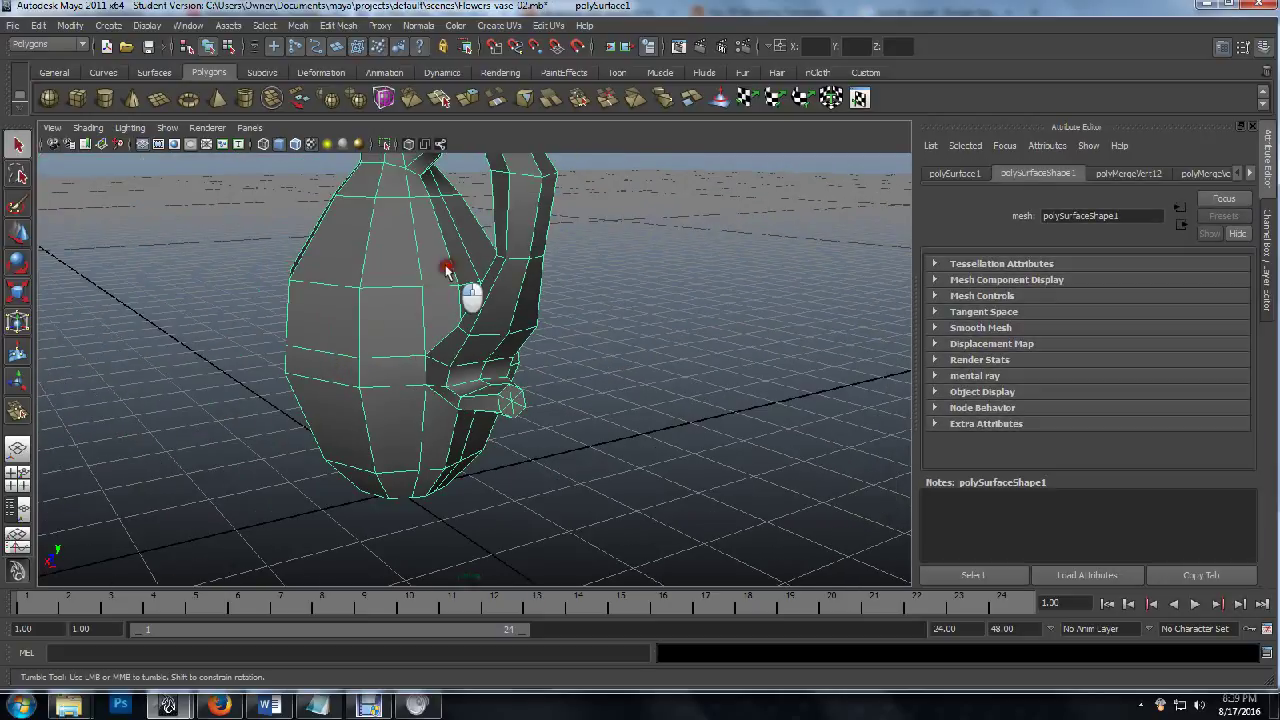
alt+drag(446, 268, 445, 335)
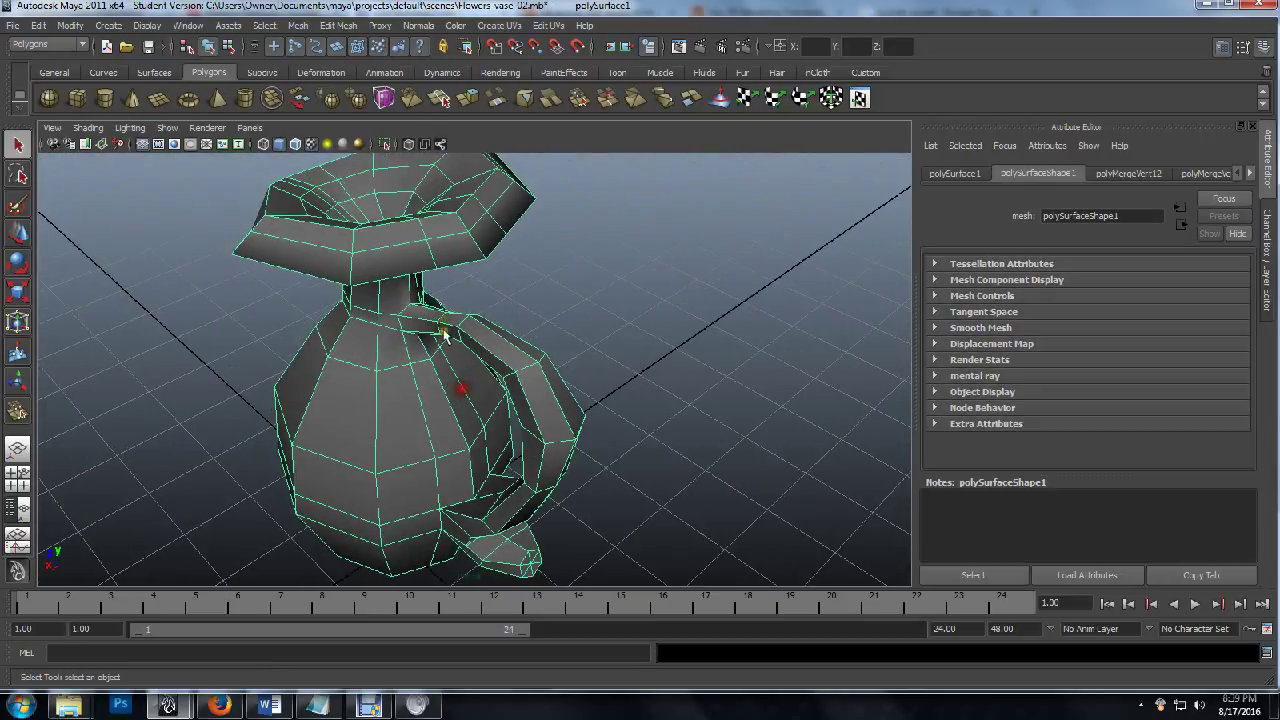
alt+drag(580, 403, 532, 320)
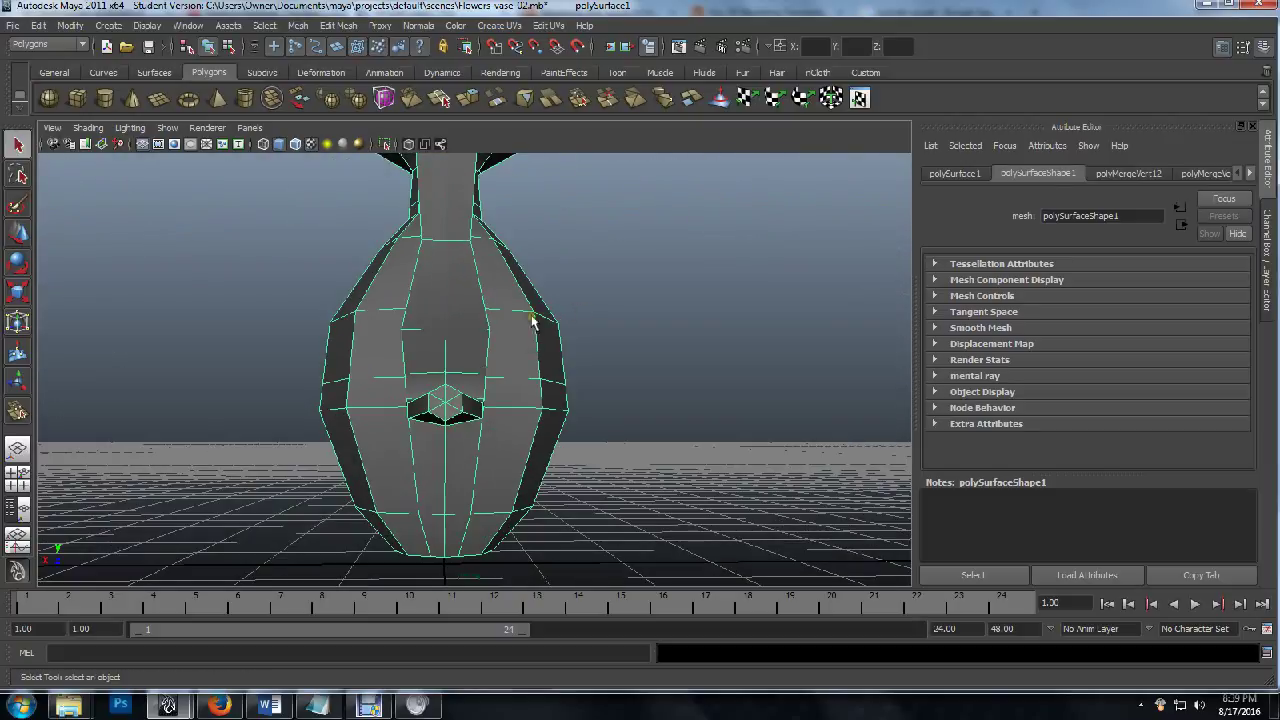
alt+drag(426, 306, 680, 313)
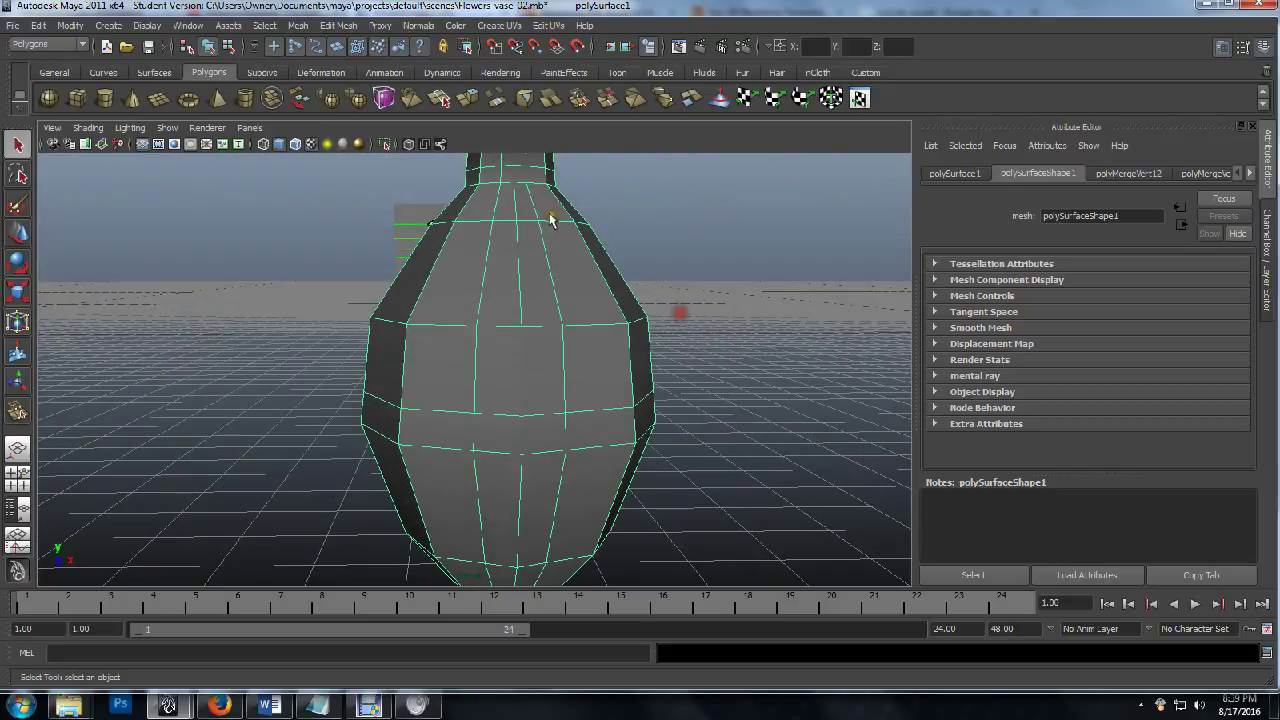
alt+drag(702, 260, 729, 284)
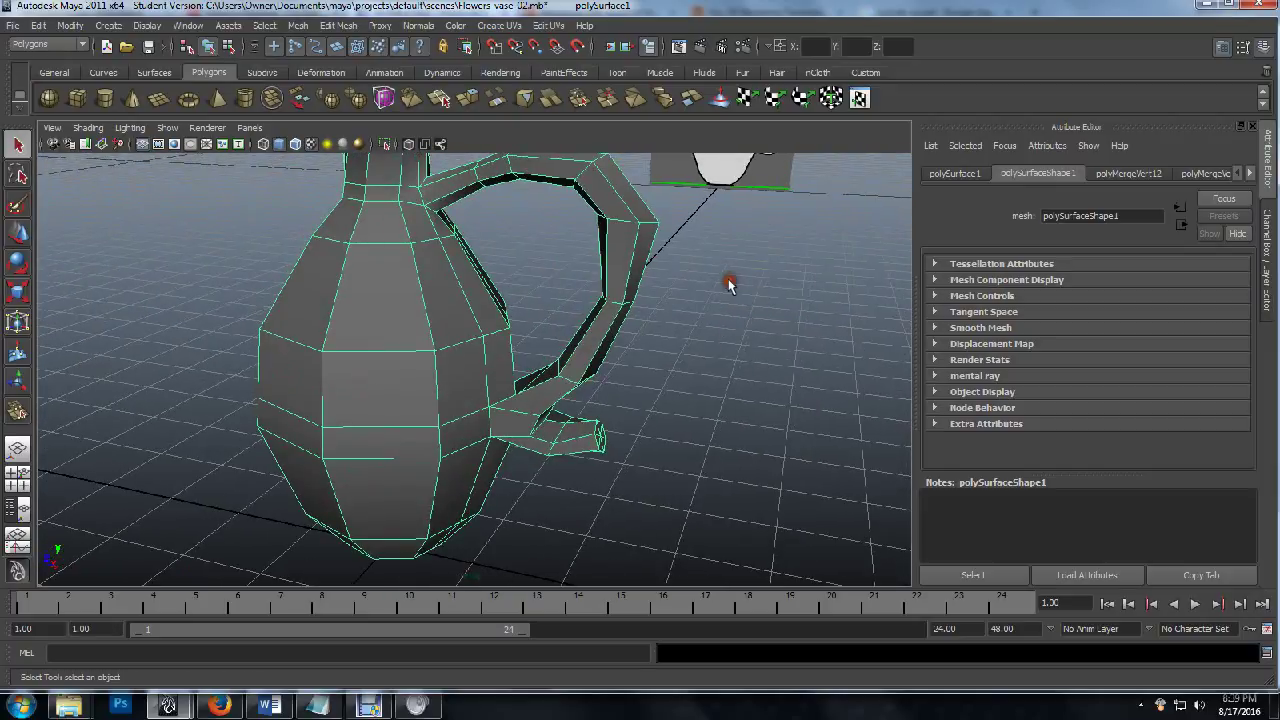
key(F8)
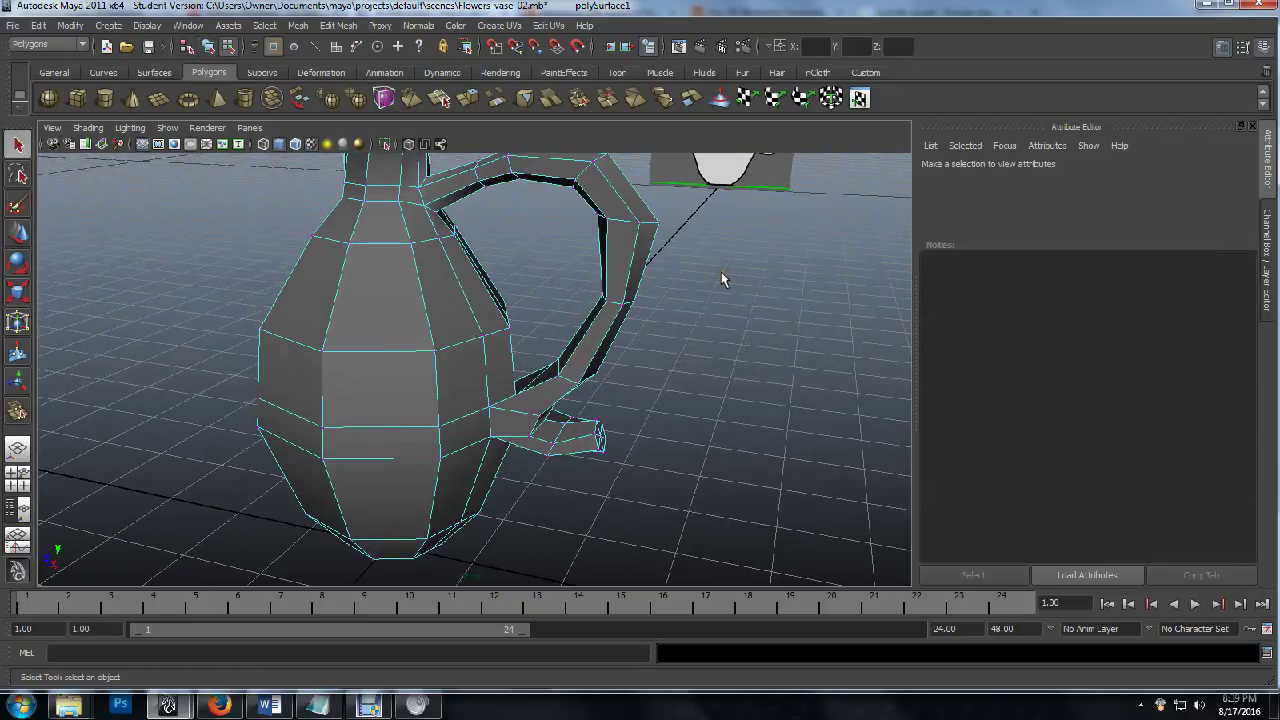
key(space)
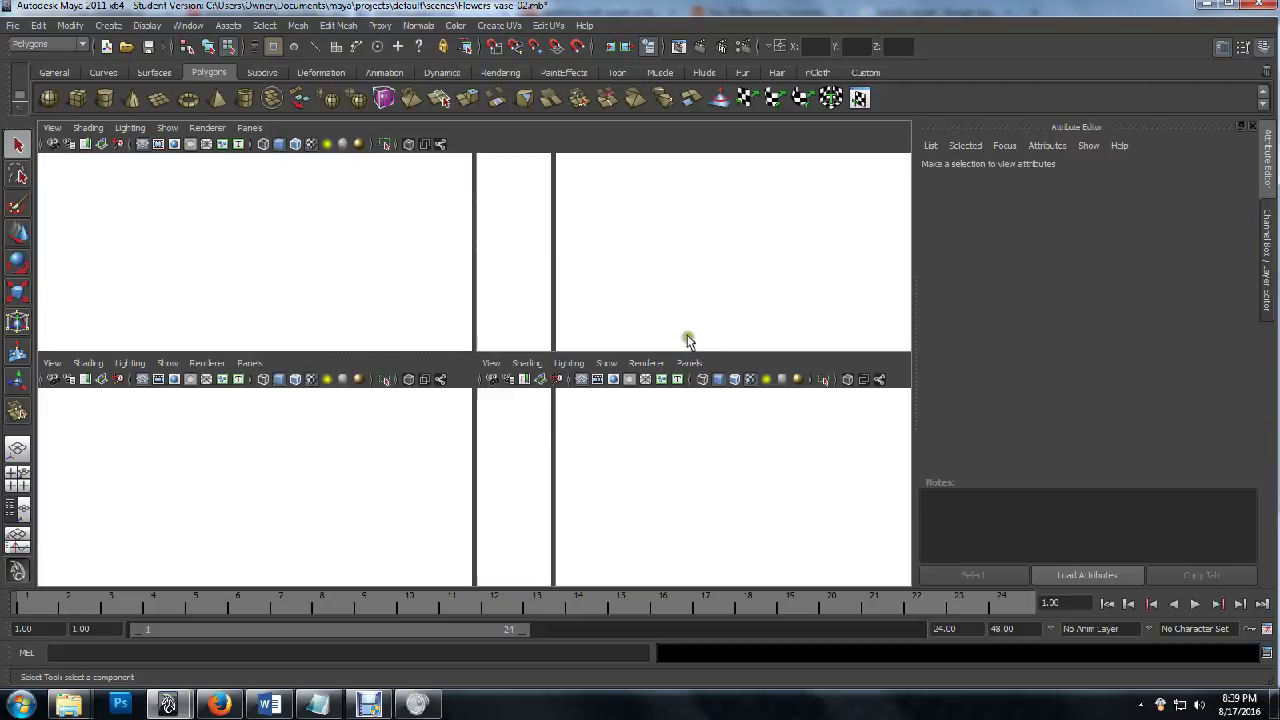
key(space)
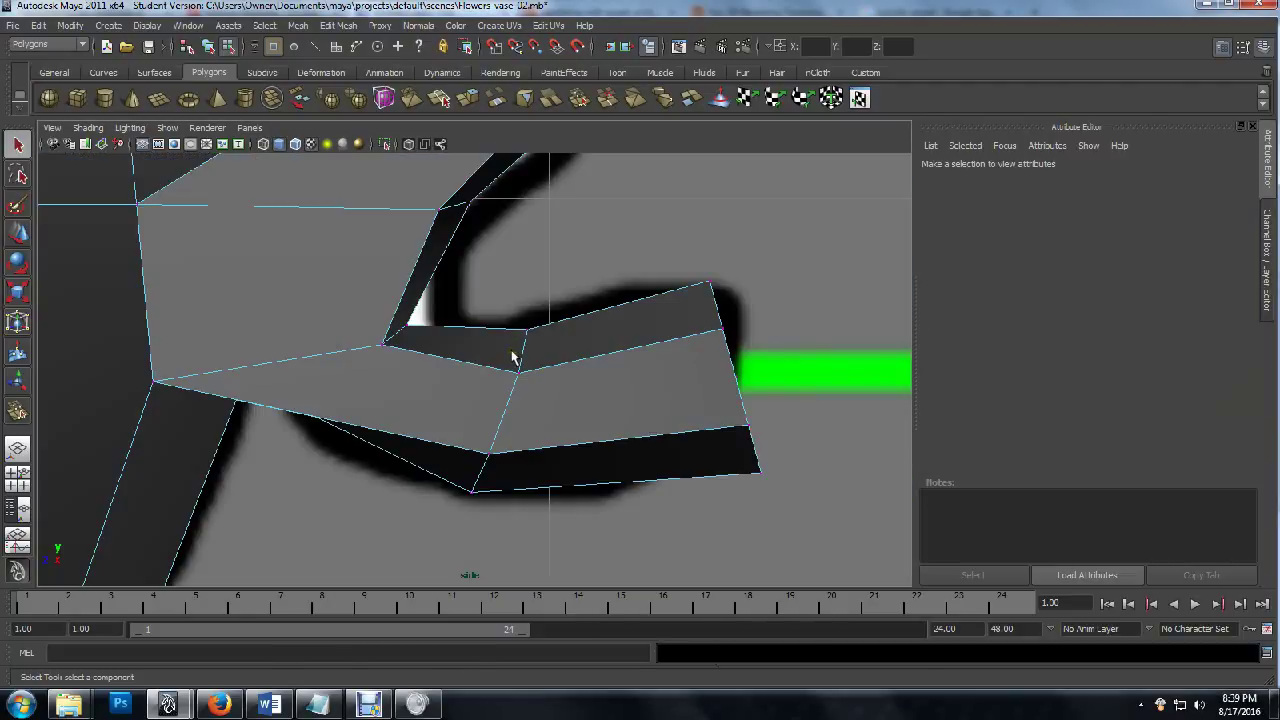
key(space)
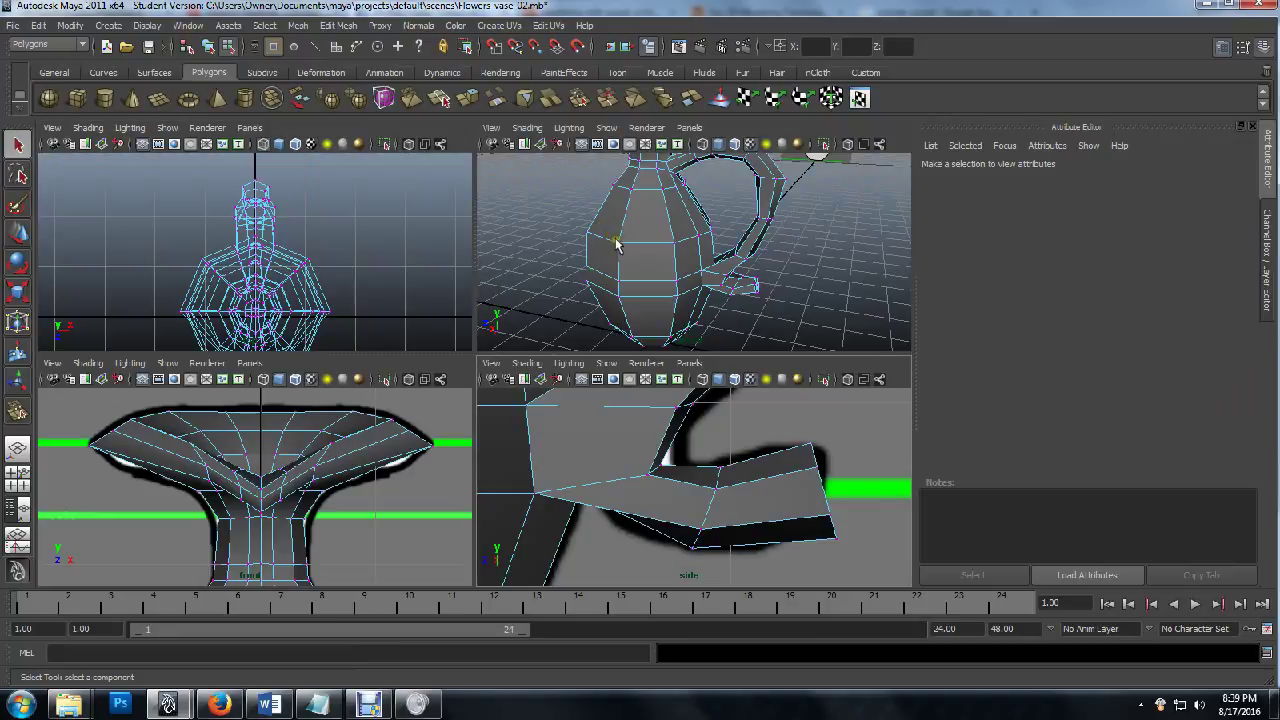
key(space)
Select the vertex loop around the handle's widest outer bend and scale it narrower across the handle's width.
alt+drag(573, 303, 390, 343)
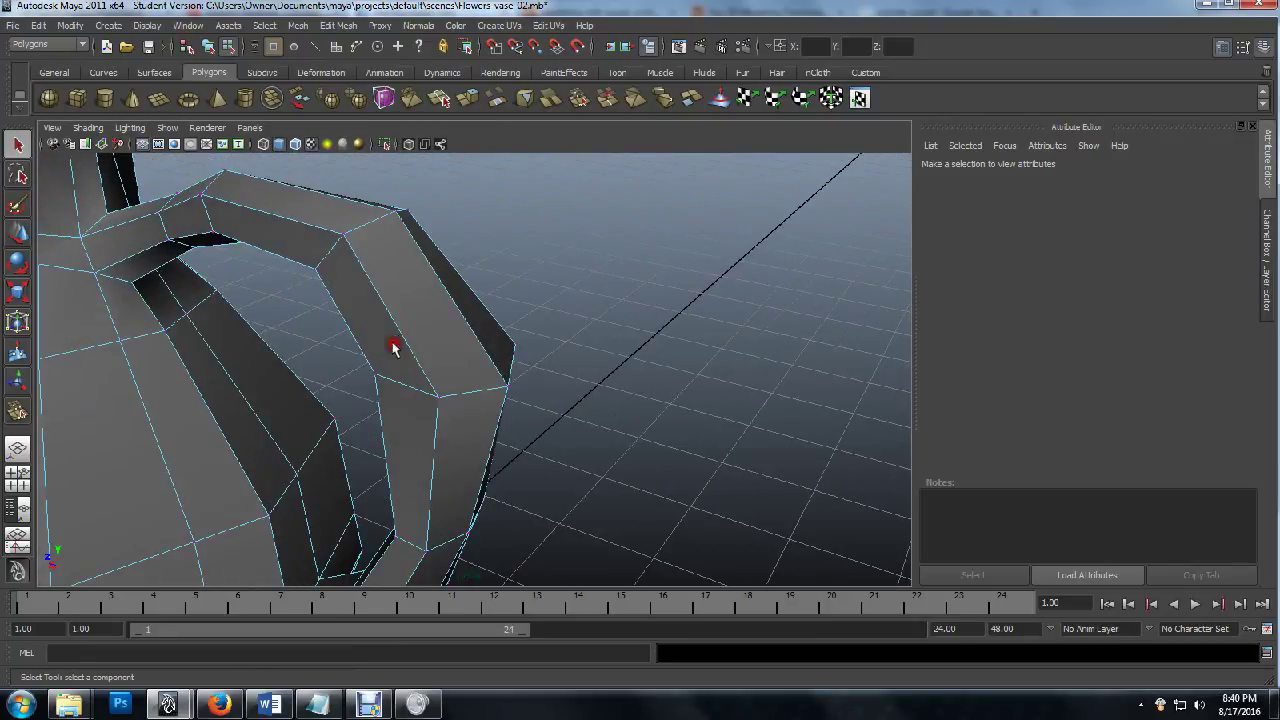
scroll(329, 355, up, 4)
alt+drag(250, 358, 332, 270)
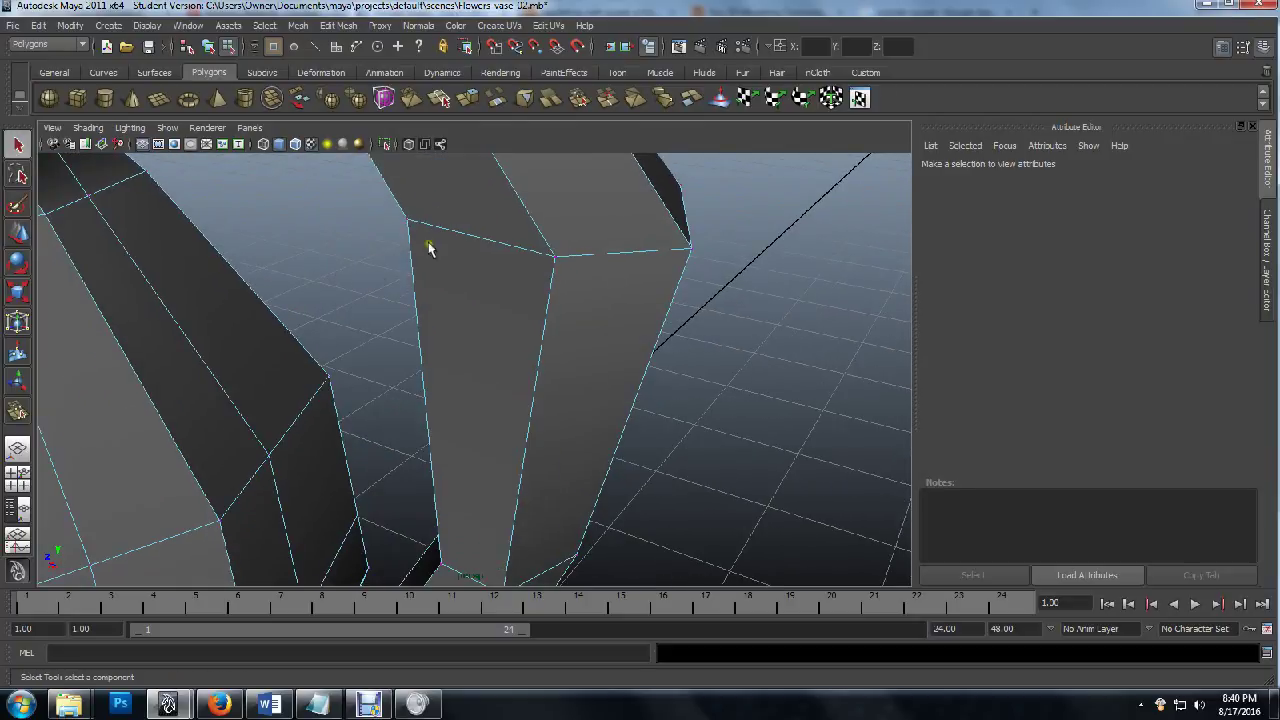
scroll(433, 305, down, 2)
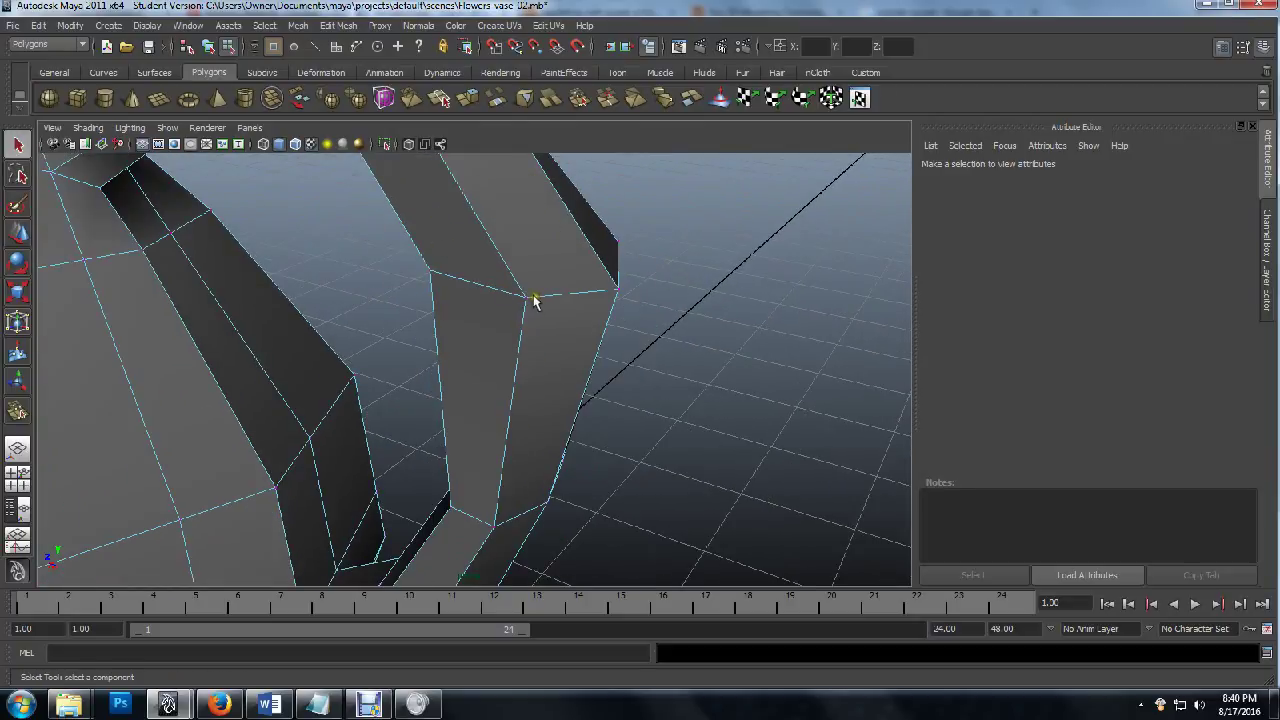
click(431, 272)
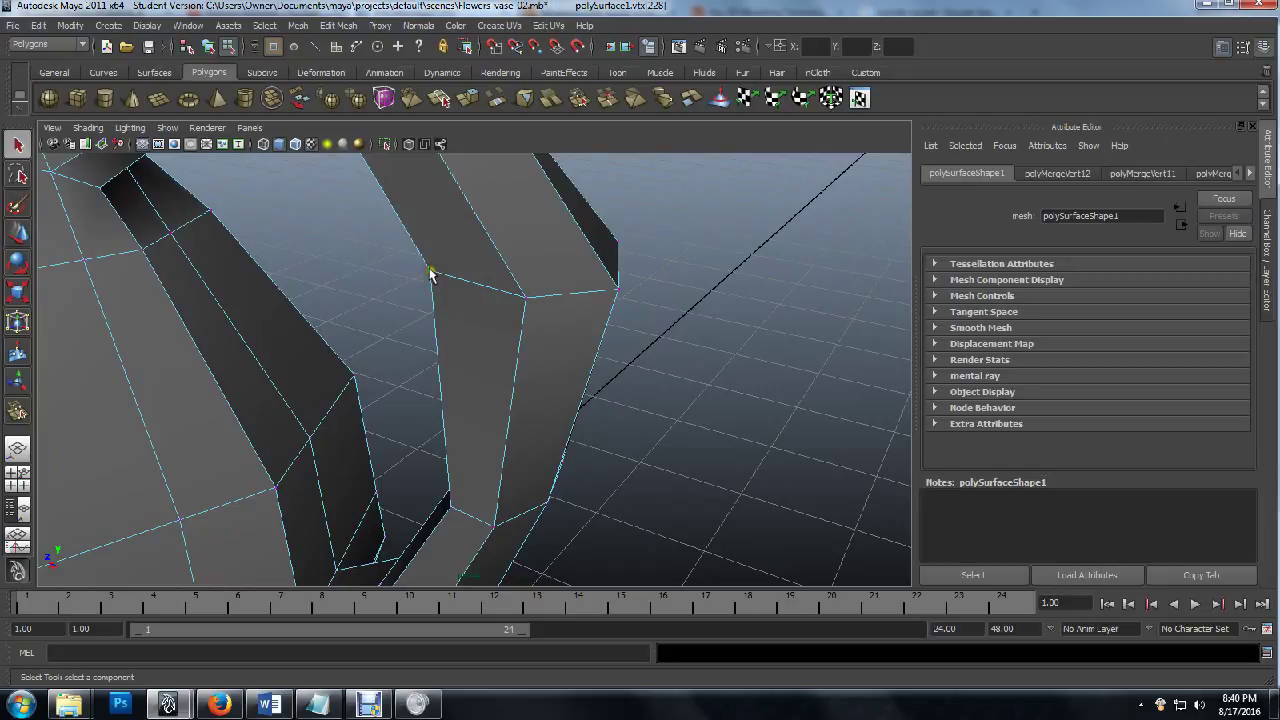
shift+double_click(526, 300)
key(r)
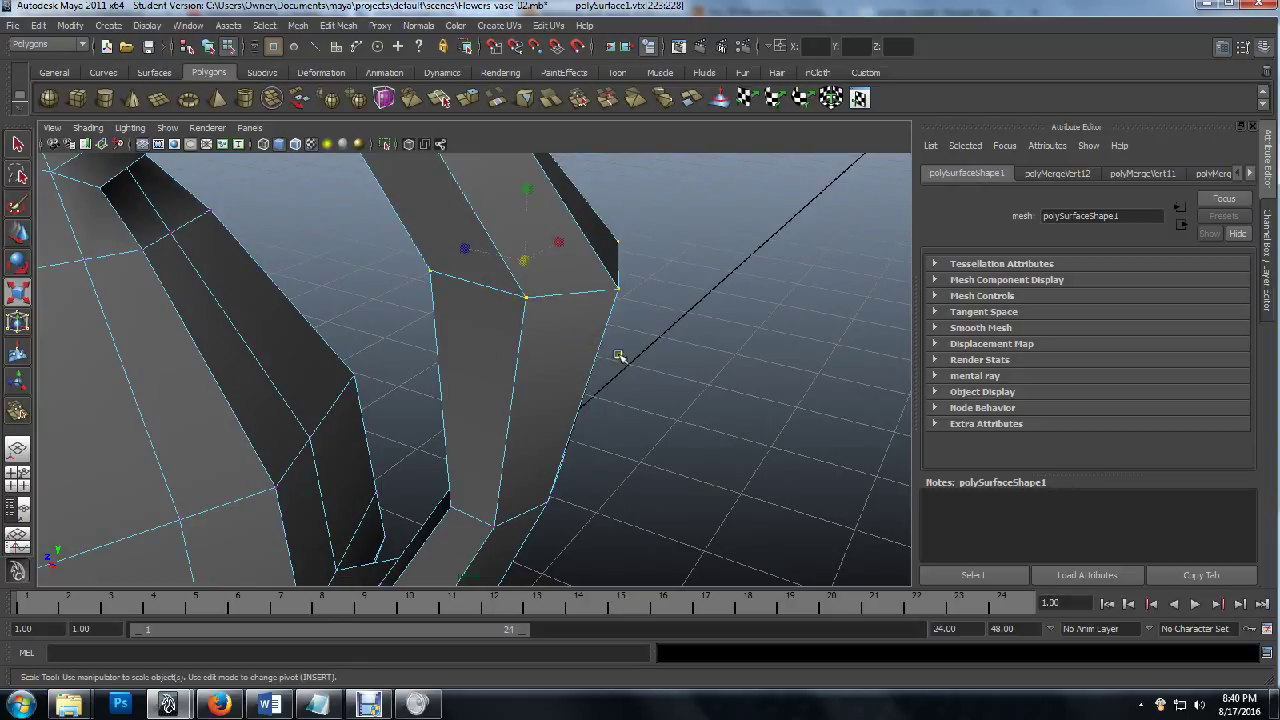
alt+drag(664, 362, 559, 357)
alt+drag(459, 331, 628, 379)
scroll(628, 379, up, 2)
mouse_move(548, 340)
alt+mouse_down()
mouse_move(571, 363)
mouse_move(555, 325)
alt+mouse_up()
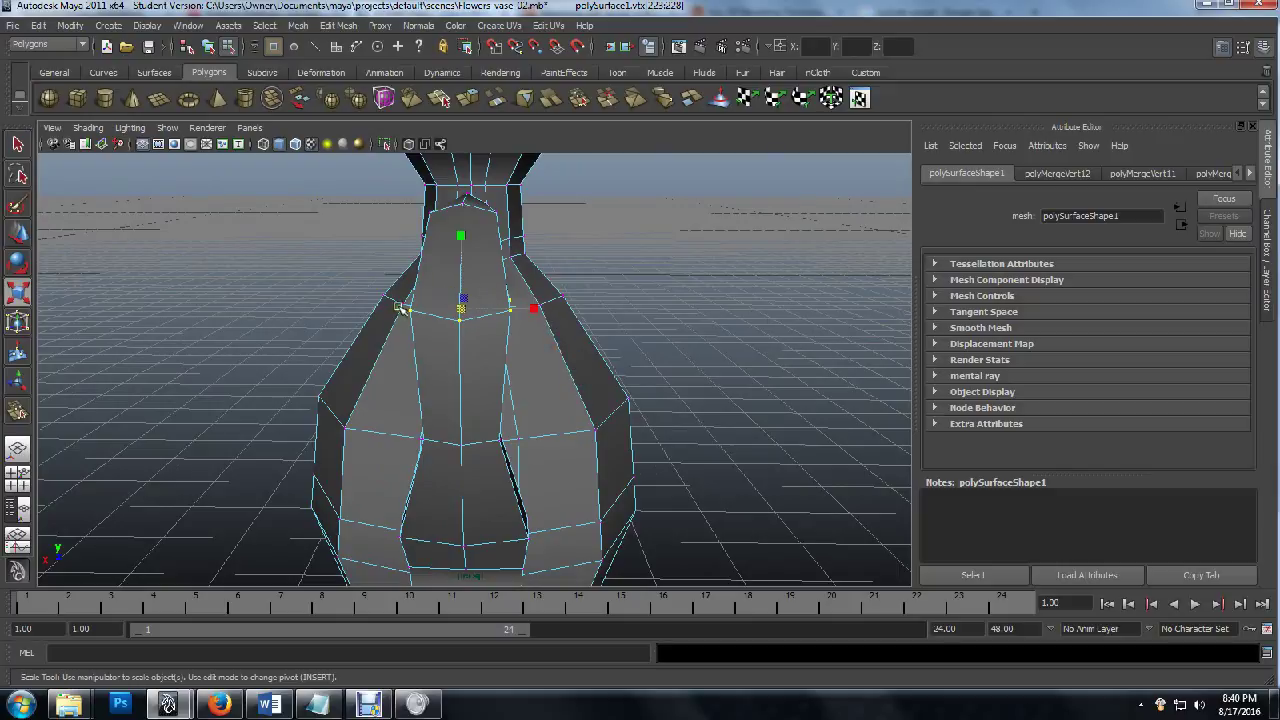
alt+drag(337, 314, 601, 306)
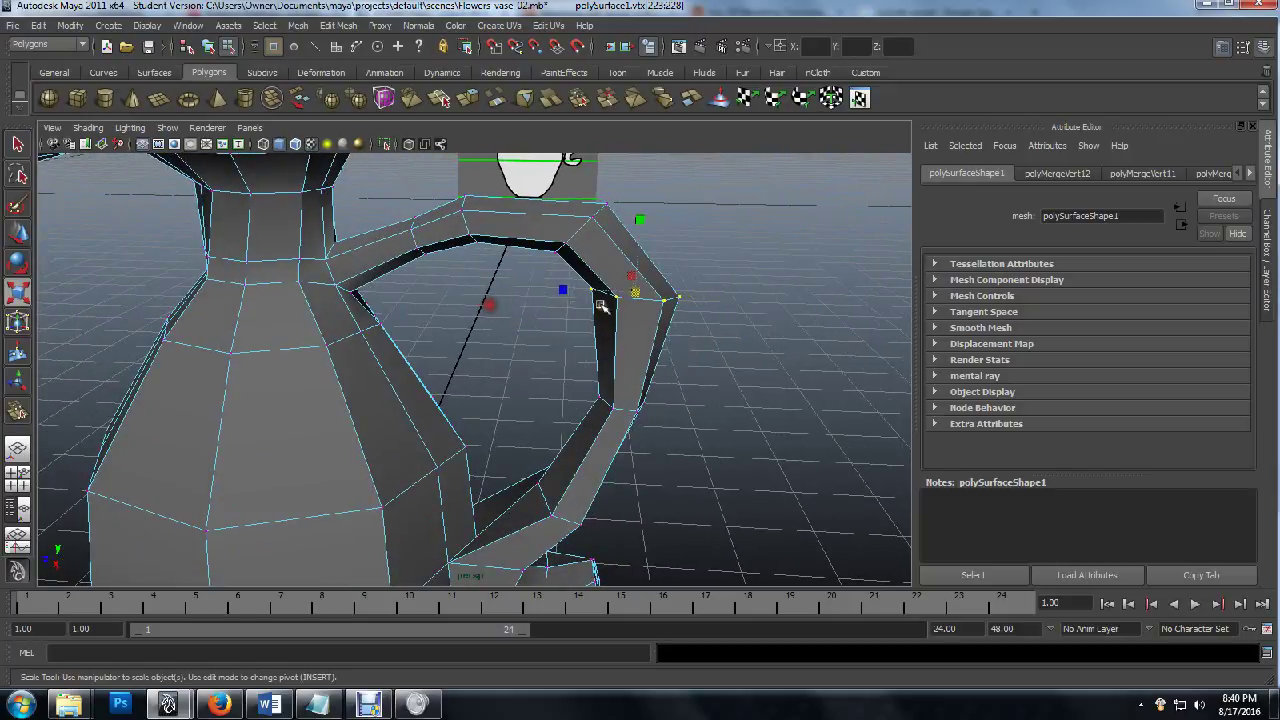
alt+drag(745, 284, 418, 323)
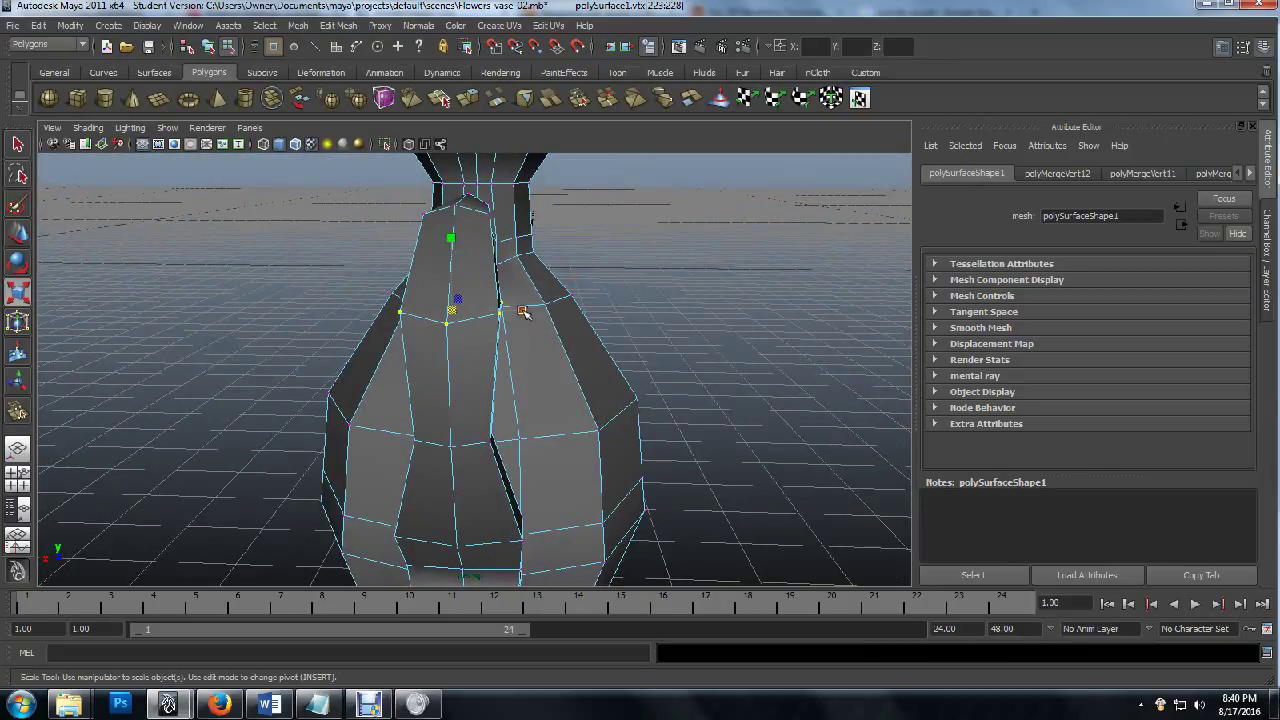
drag(522, 310, 523, 310)
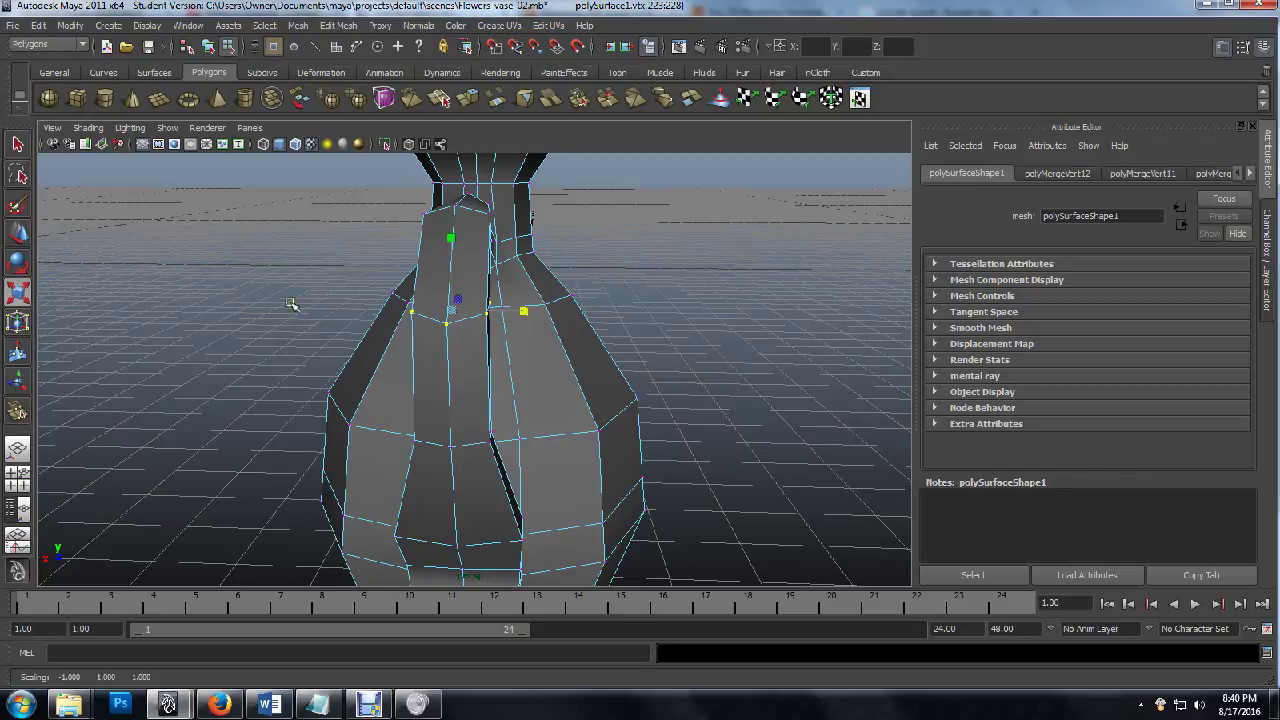
Select the next vertex loop down the handle, below the outer bend, and scale it narrower in width.
alt+drag(290, 305, 556, 300)
alt+middle_drag(572, 318, 585, 381)
alt+drag(585, 381, 487, 347)
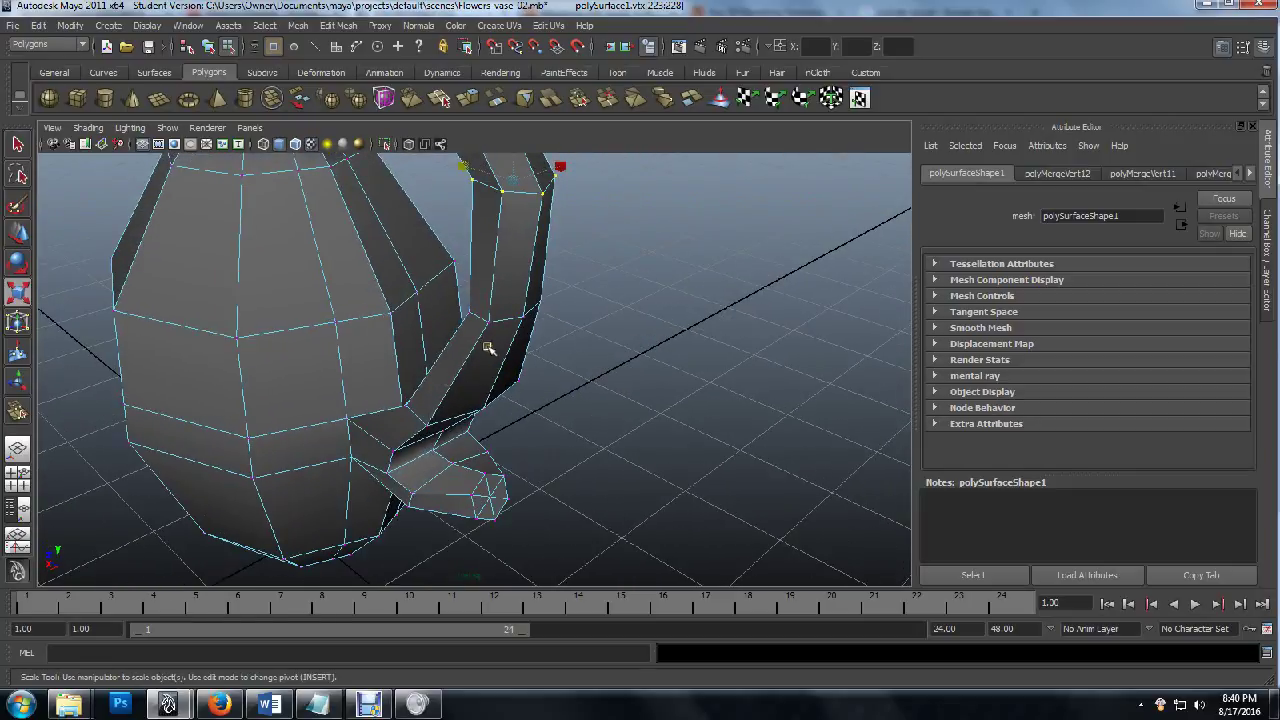
click(466, 313)
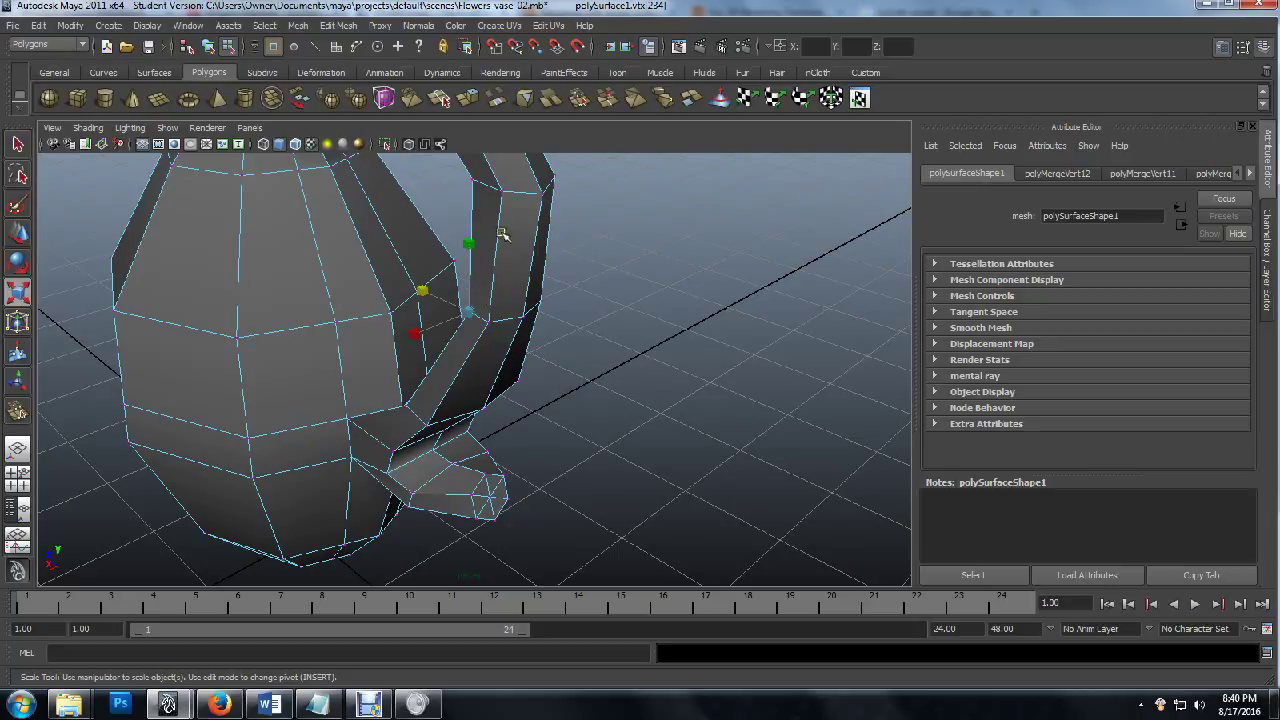
key(q)
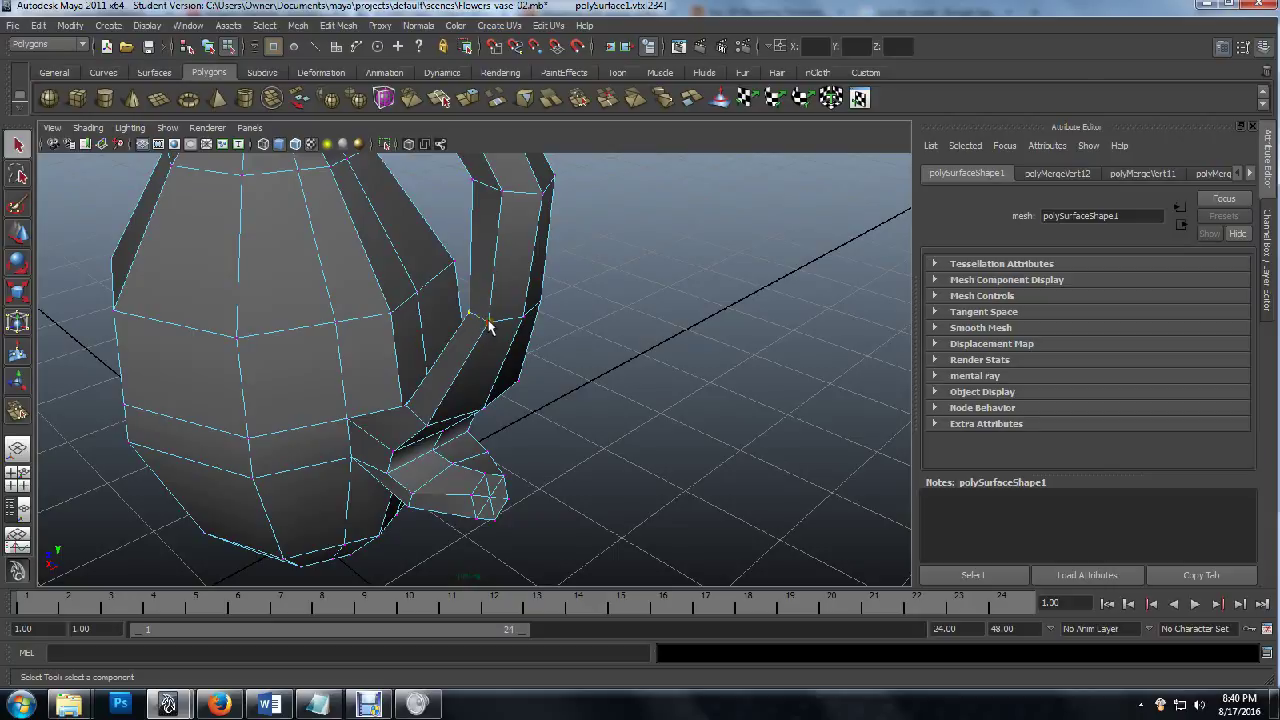
shift+double_click(489, 322)
key(r)
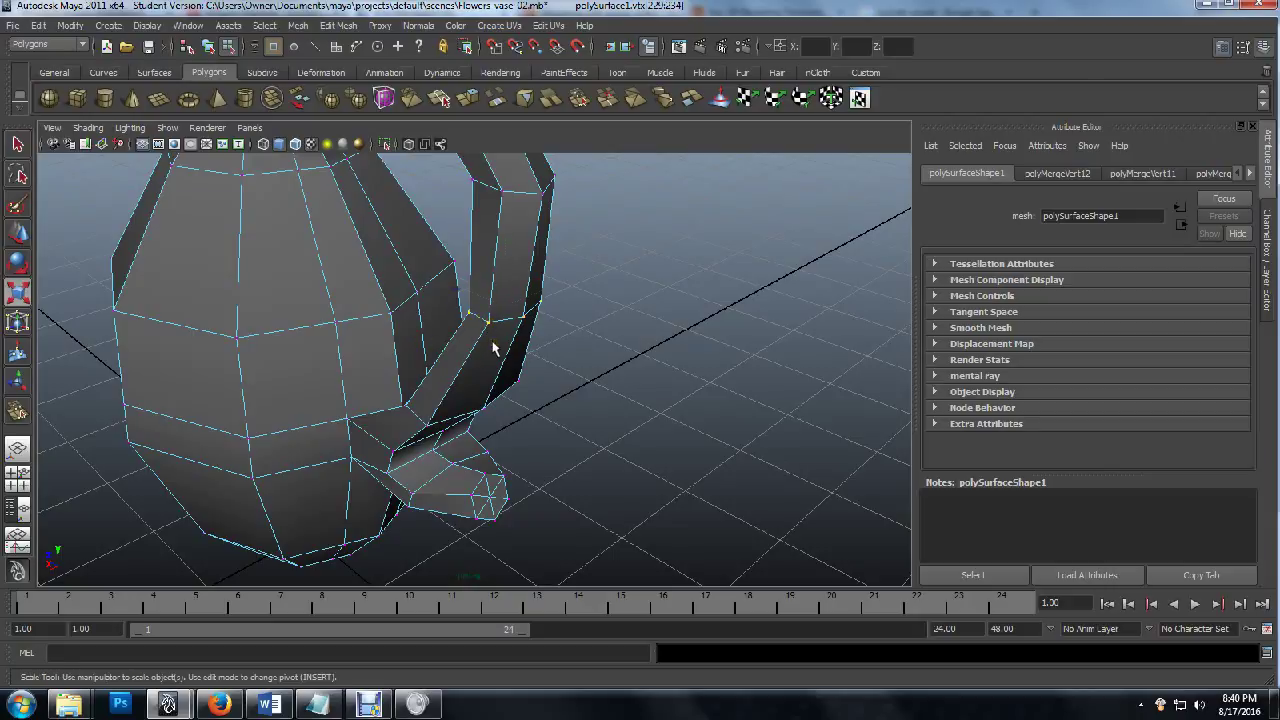
alt+drag(587, 365, 510, 289)
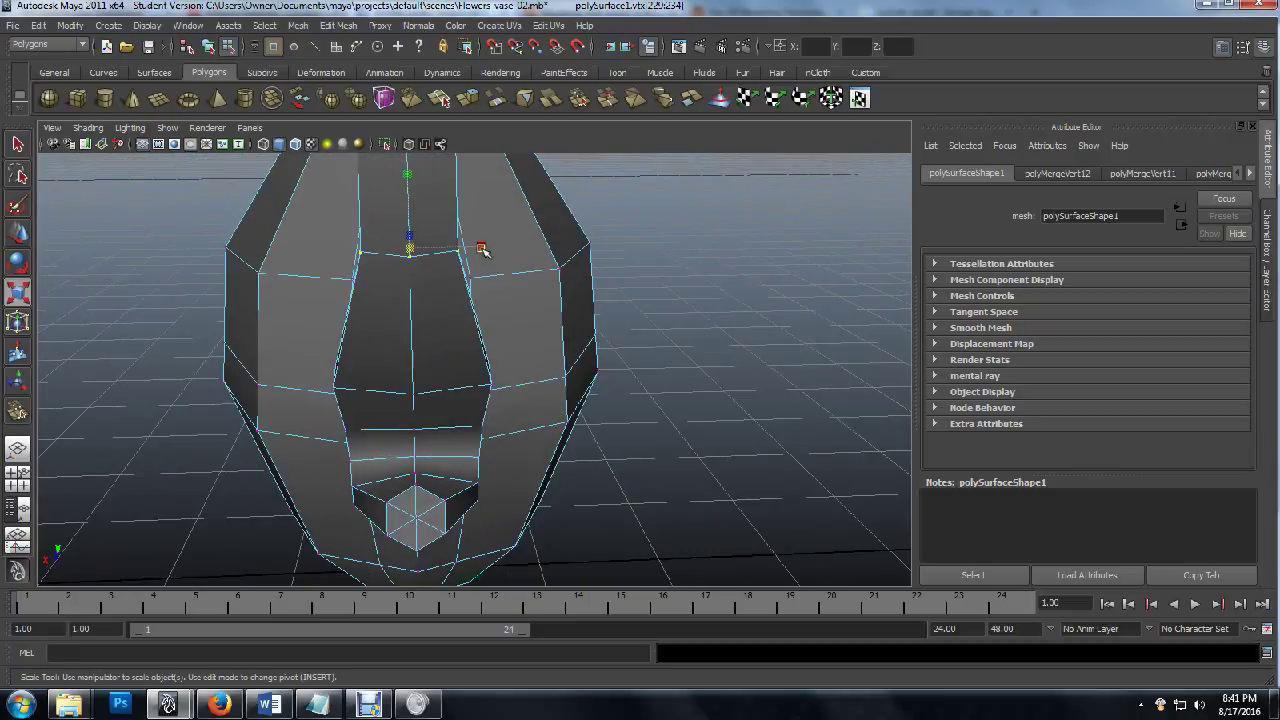
drag(482, 248, 437, 258)
drag(525, 229, 530, 253)
Narrow the lowest free vertex loop of the handle, just above its joint with the vase, by scaling it across its width.
alt+drag(645, 283, 557, 273)
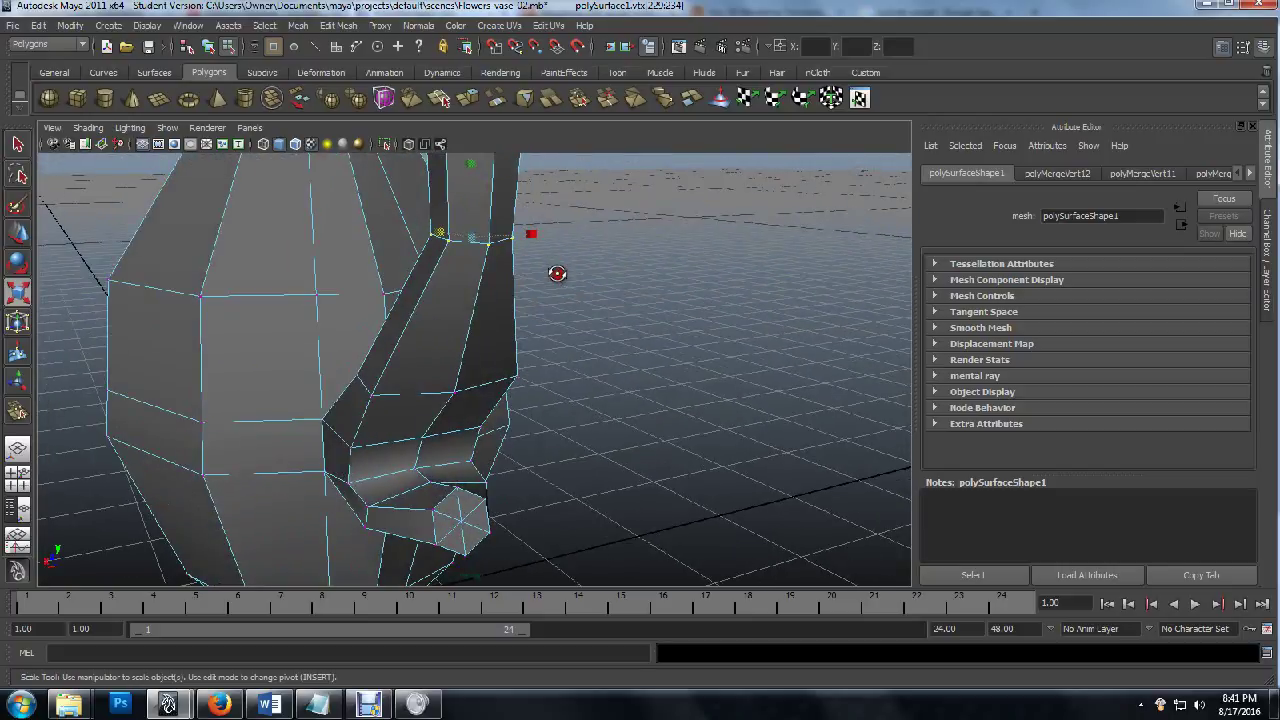
alt+drag(584, 432, 596, 369)
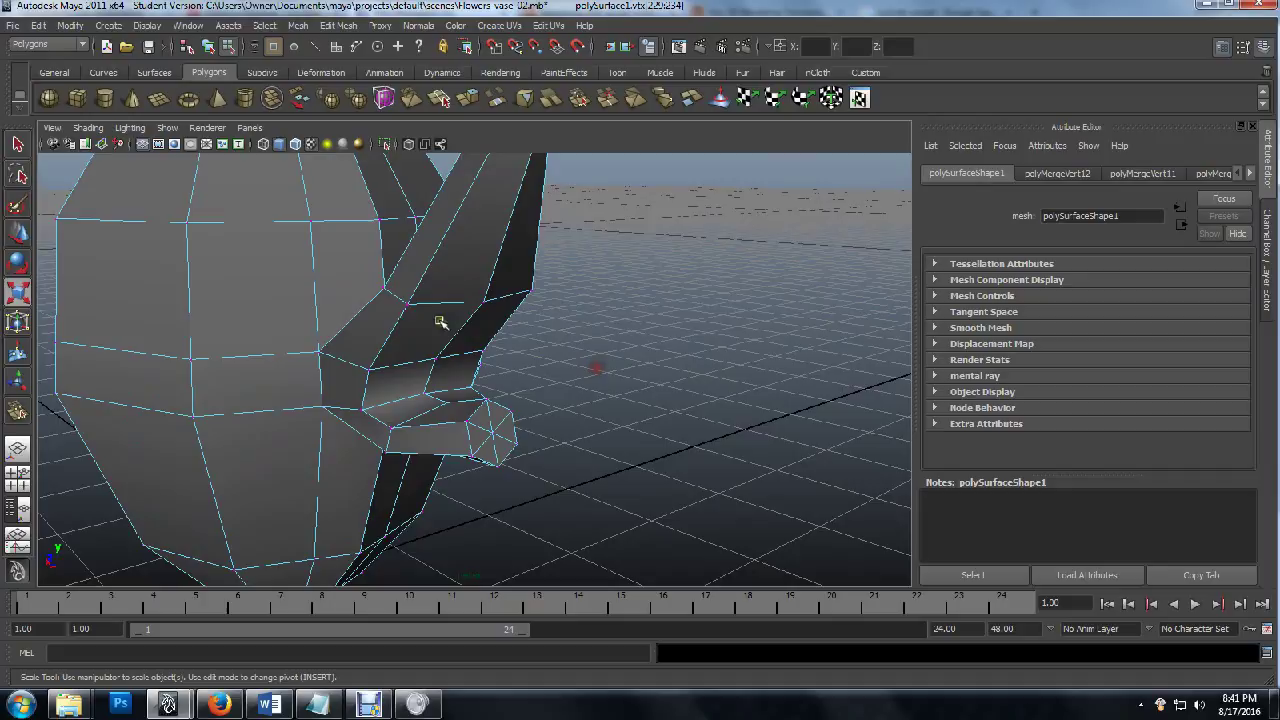
key(q)
click(385, 289)
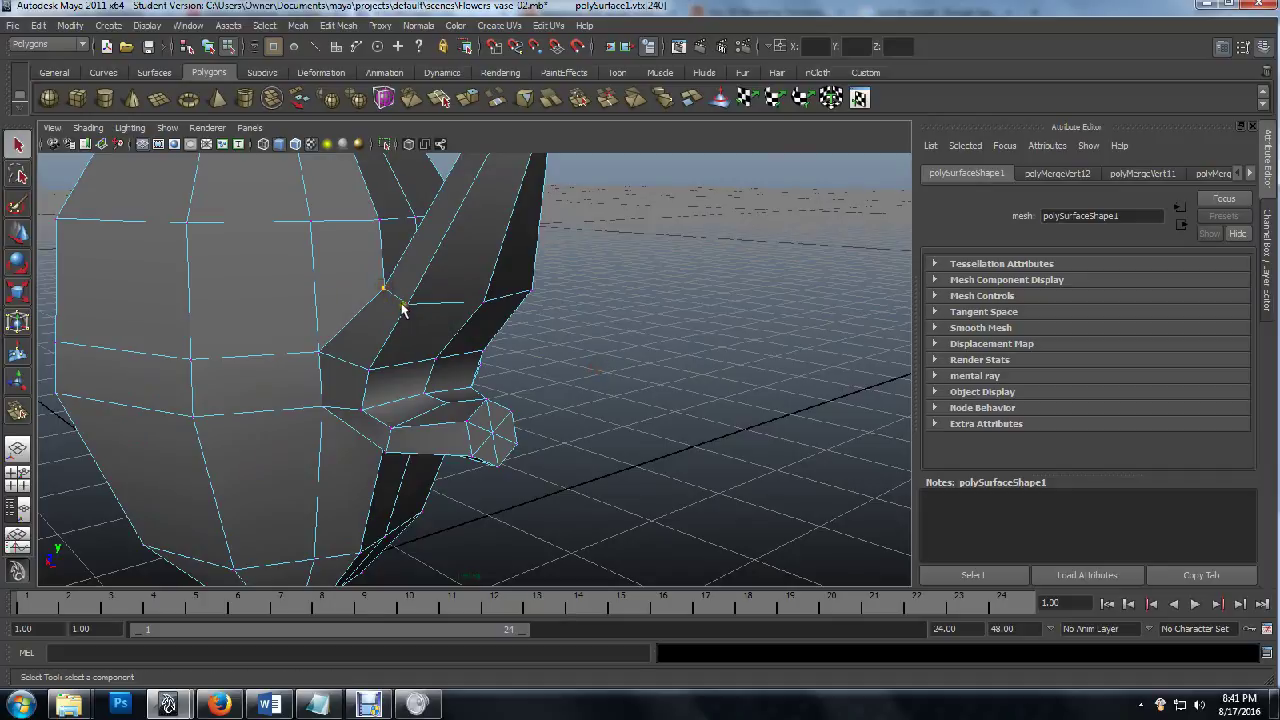
shift+click(407, 305)
key(r)
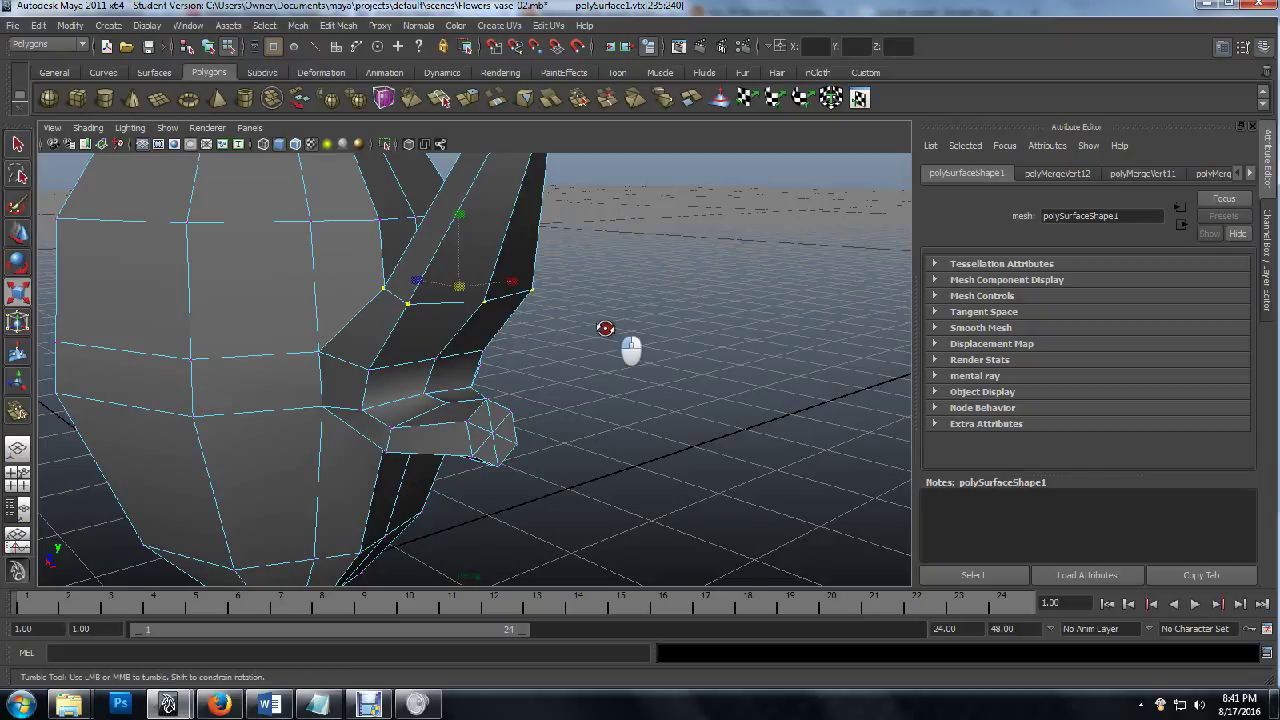
alt+drag(606, 337, 554, 340)
drag(497, 270, 466, 277)
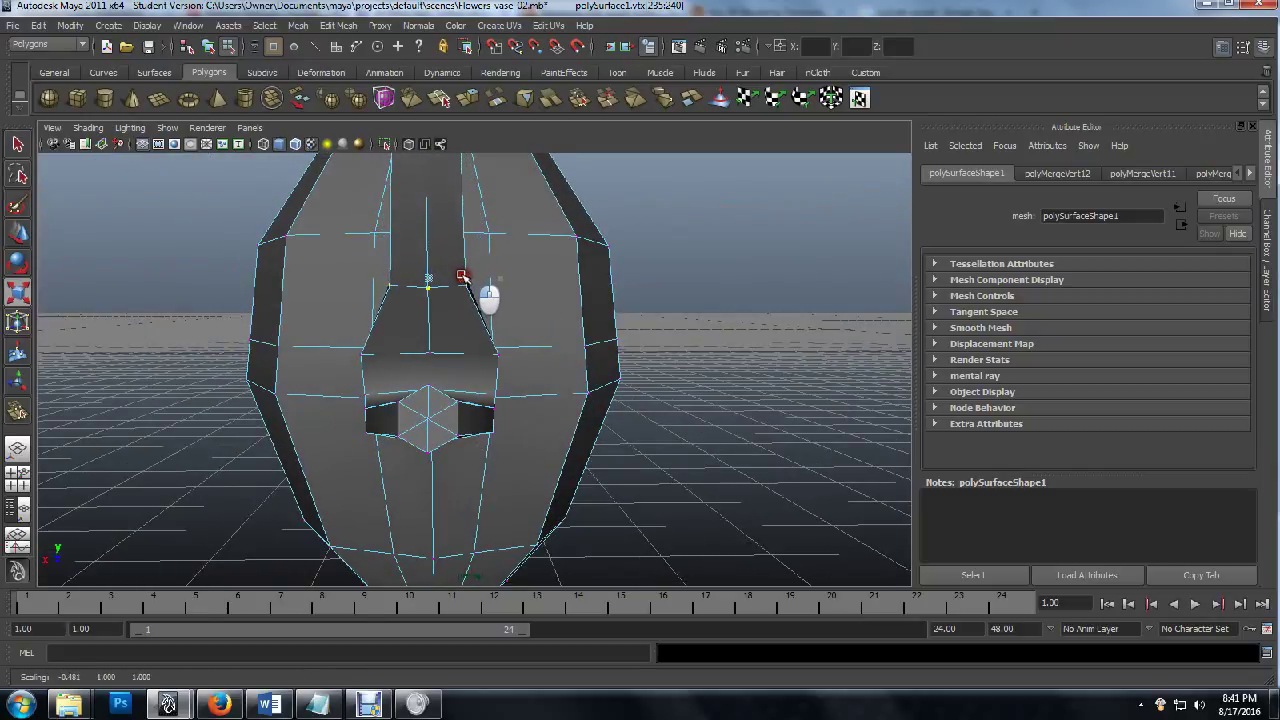
Raise the vase body vertex at the inside of the handle's lower joint and adjust the matching vertex on the opposite side.
alt+drag(329, 277, 450, 340)
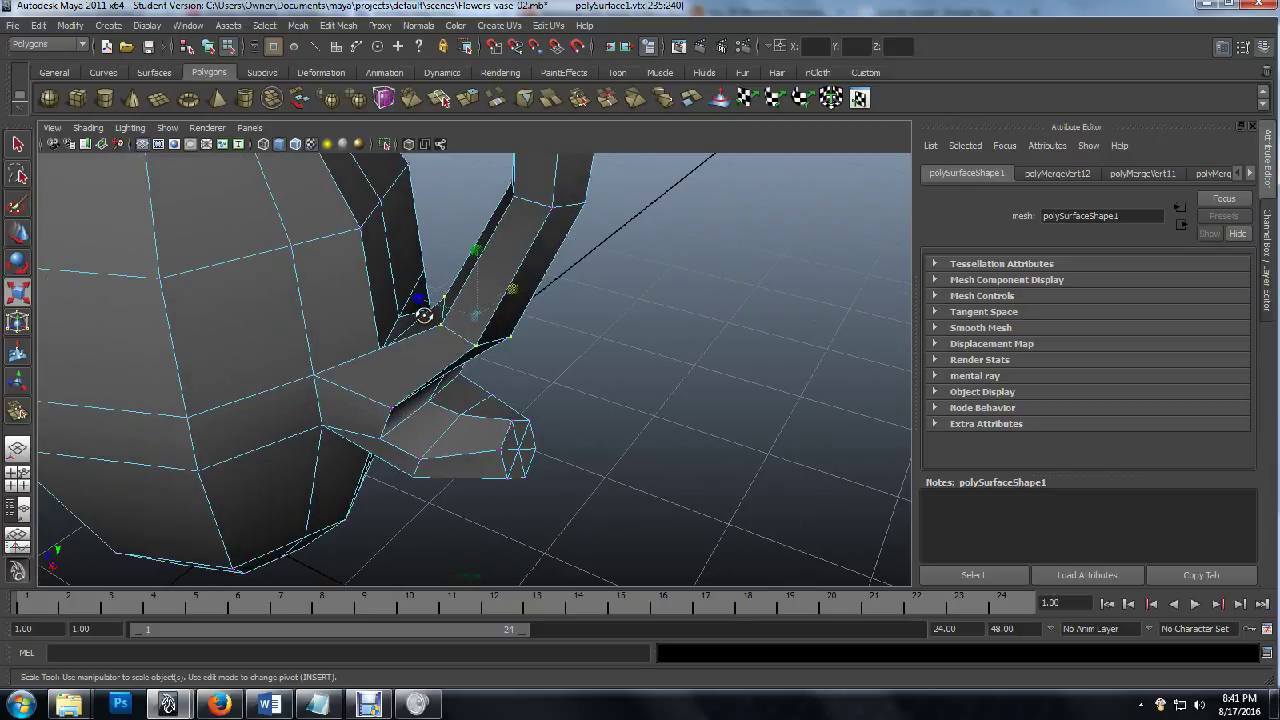
alt+drag(388, 364, 418, 393)
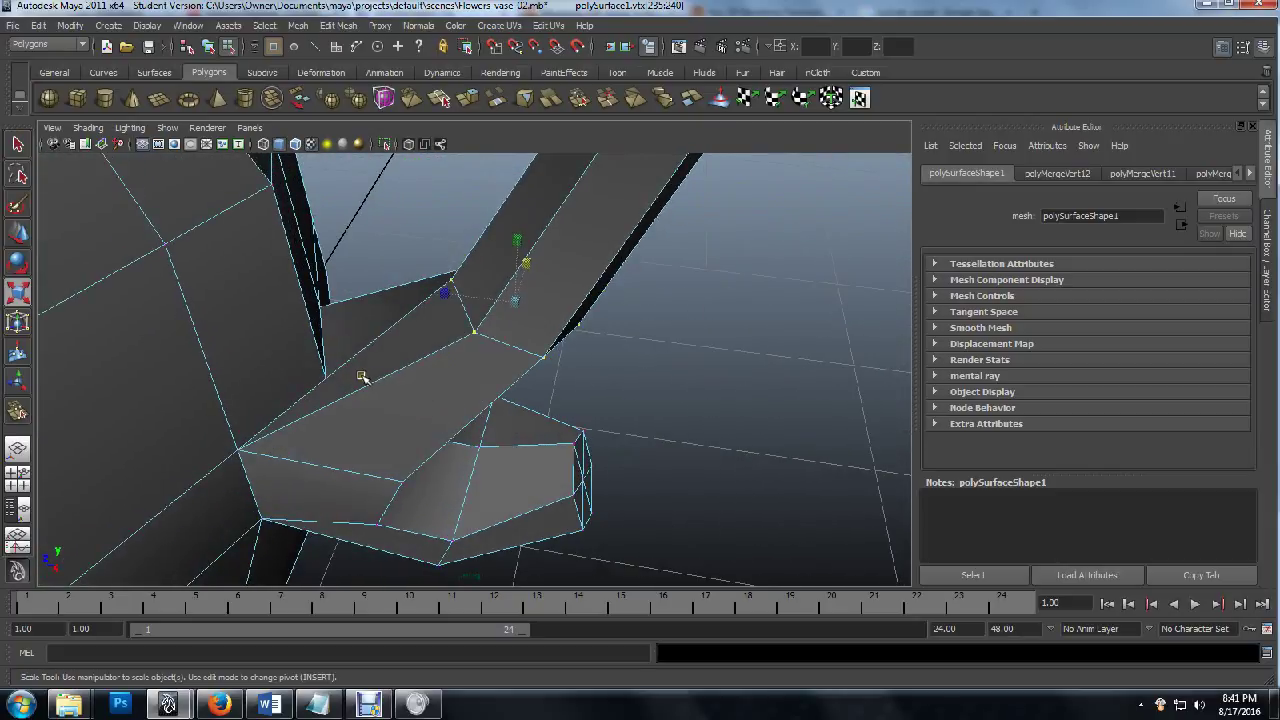
key(q)
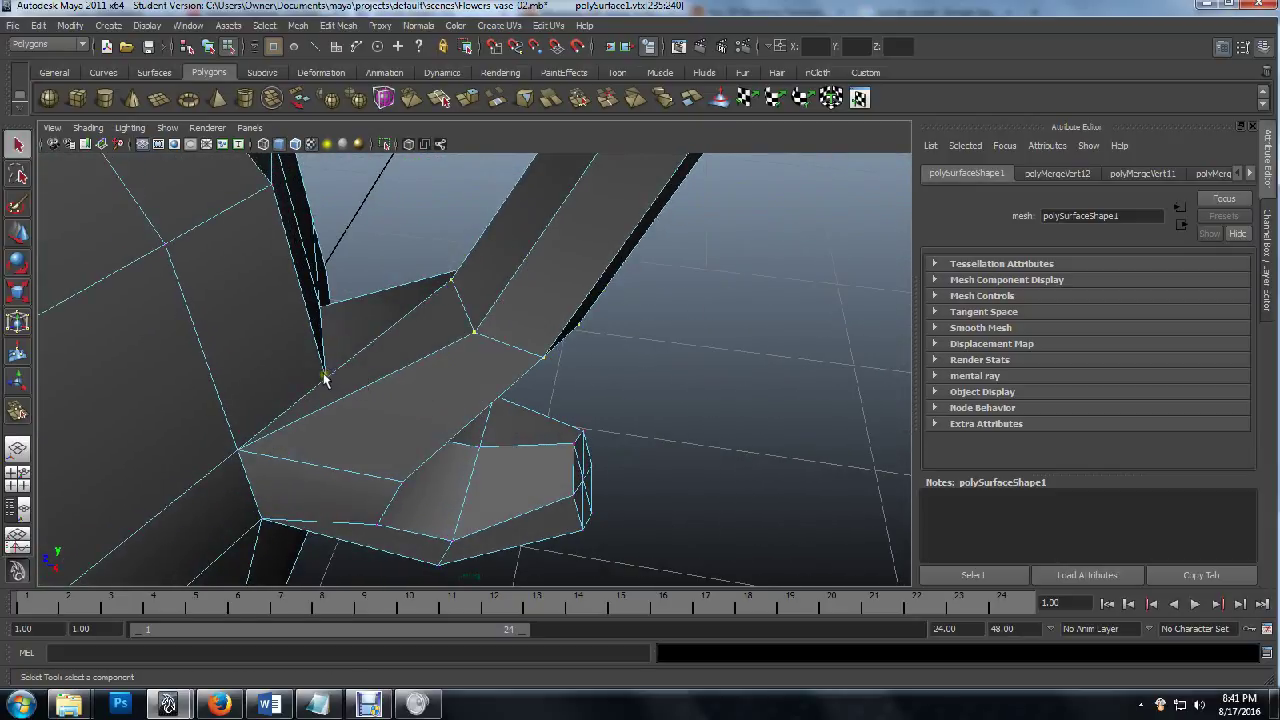
click(325, 377)
alt+drag(343, 366, 240, 391)
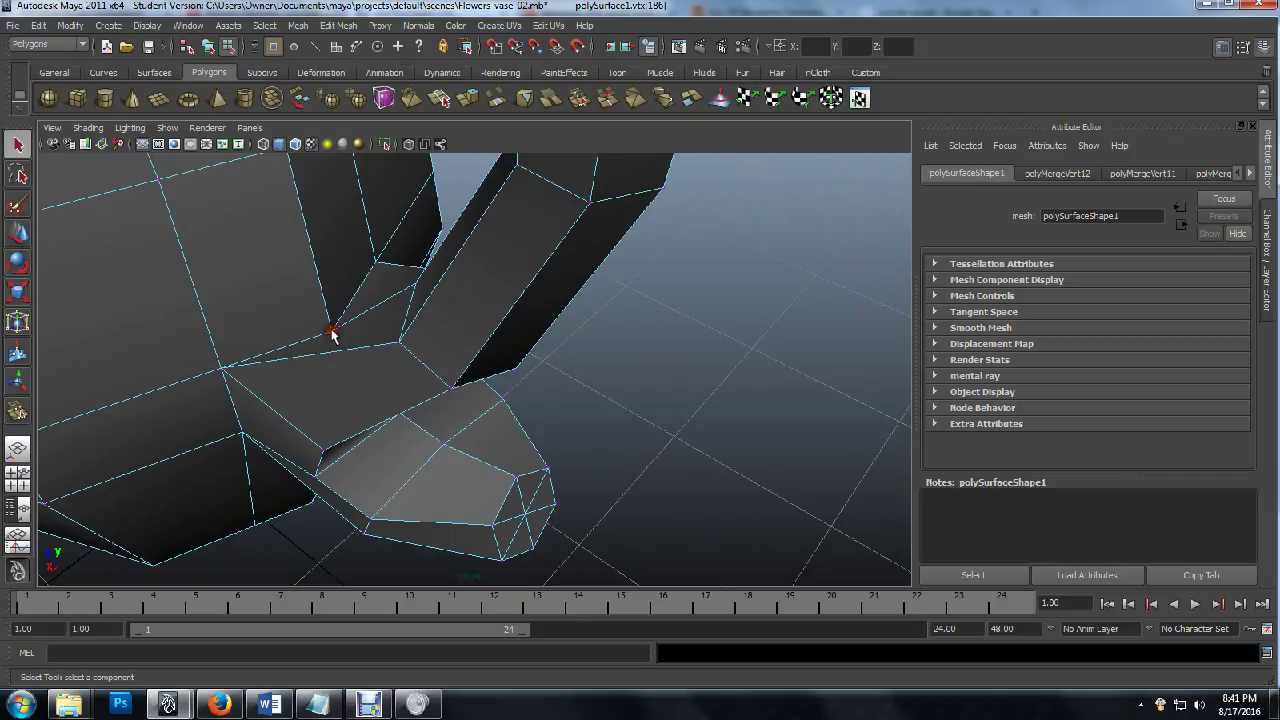
key(w)
drag(328, 298, 322, 246)
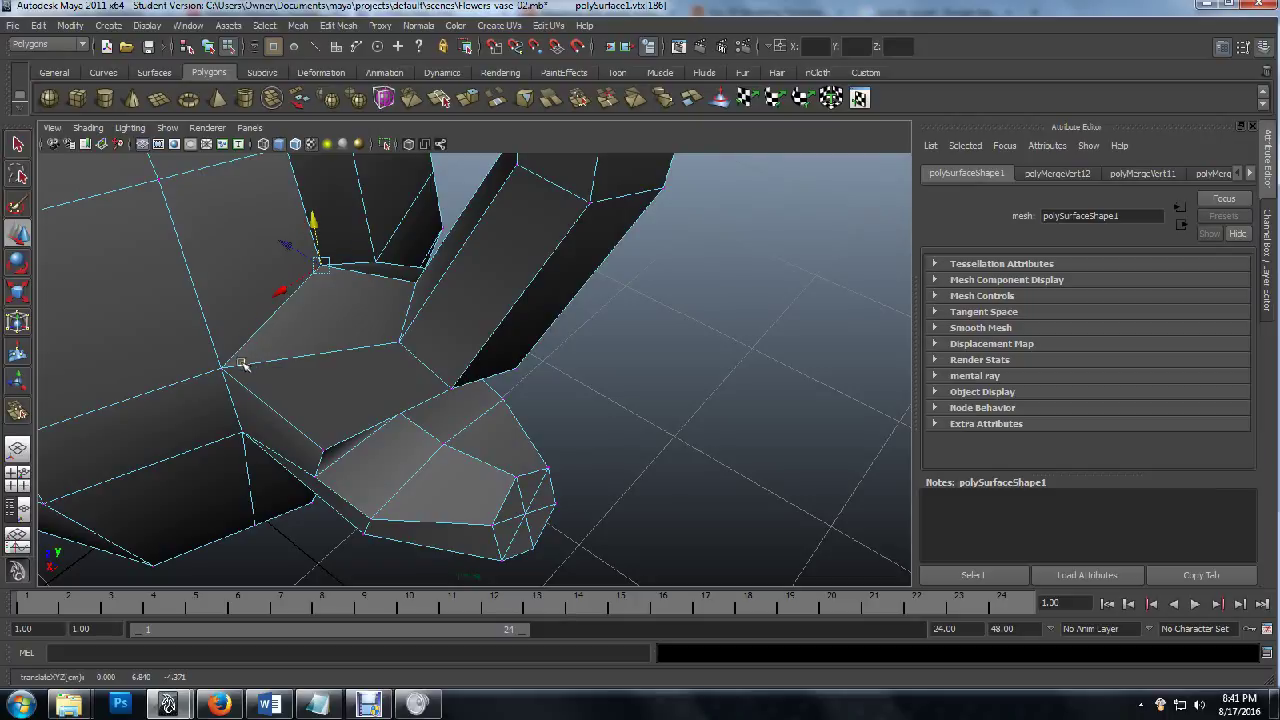
alt+drag(251, 357, 296, 276)
scroll(328, 301, up, 5)
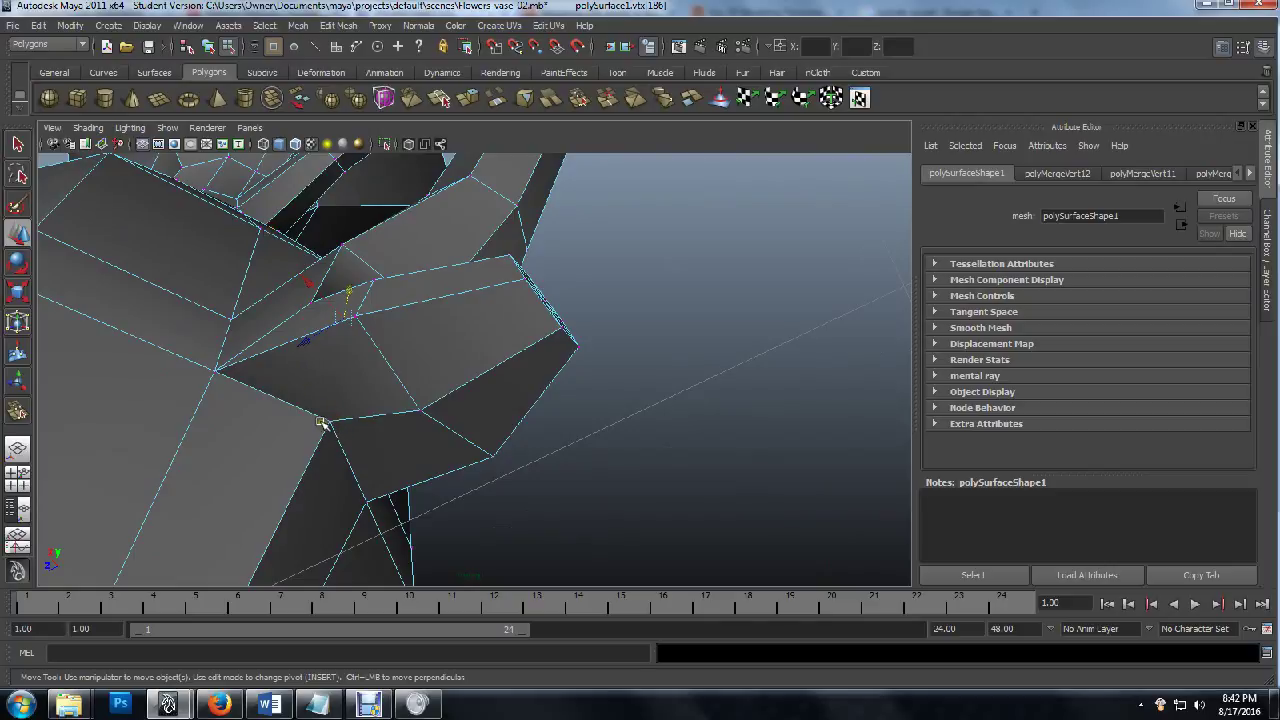
drag(335, 389, 304, 289)
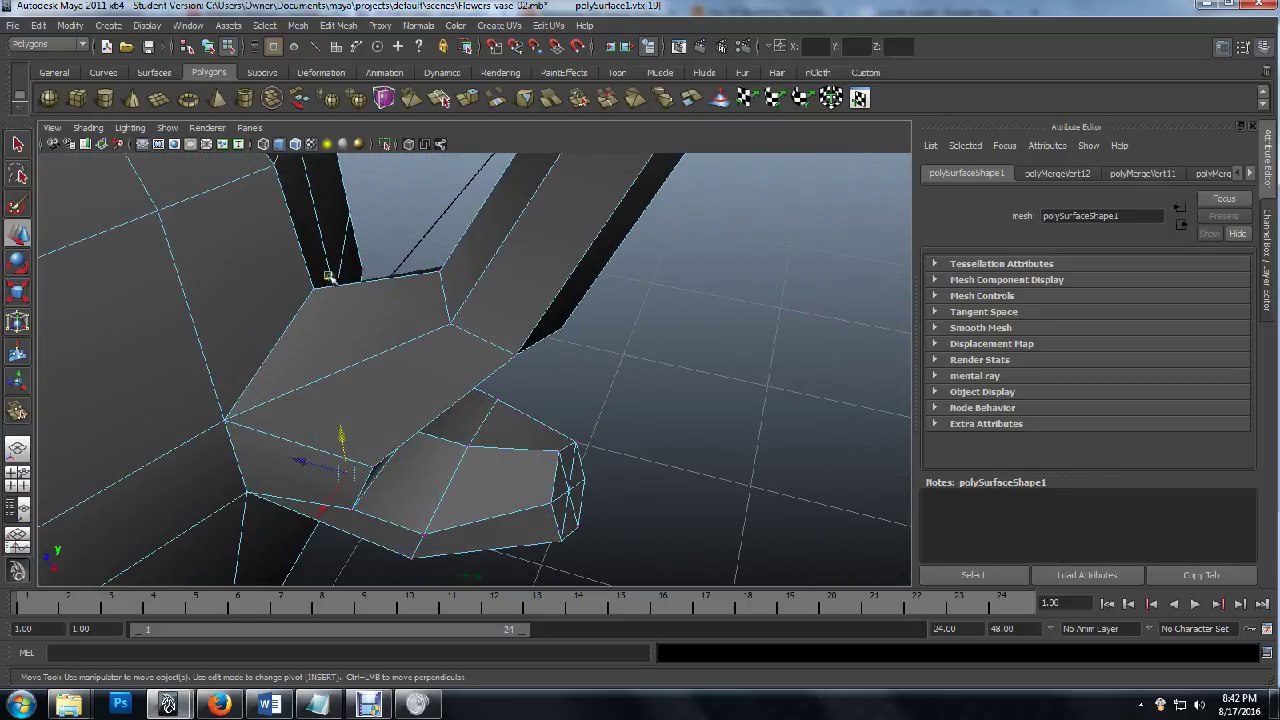
Move the middle vertices of the crease between the handle and its curled tip slightly outward from the vase and upward.
alt+drag(432, 441, 400, 443)
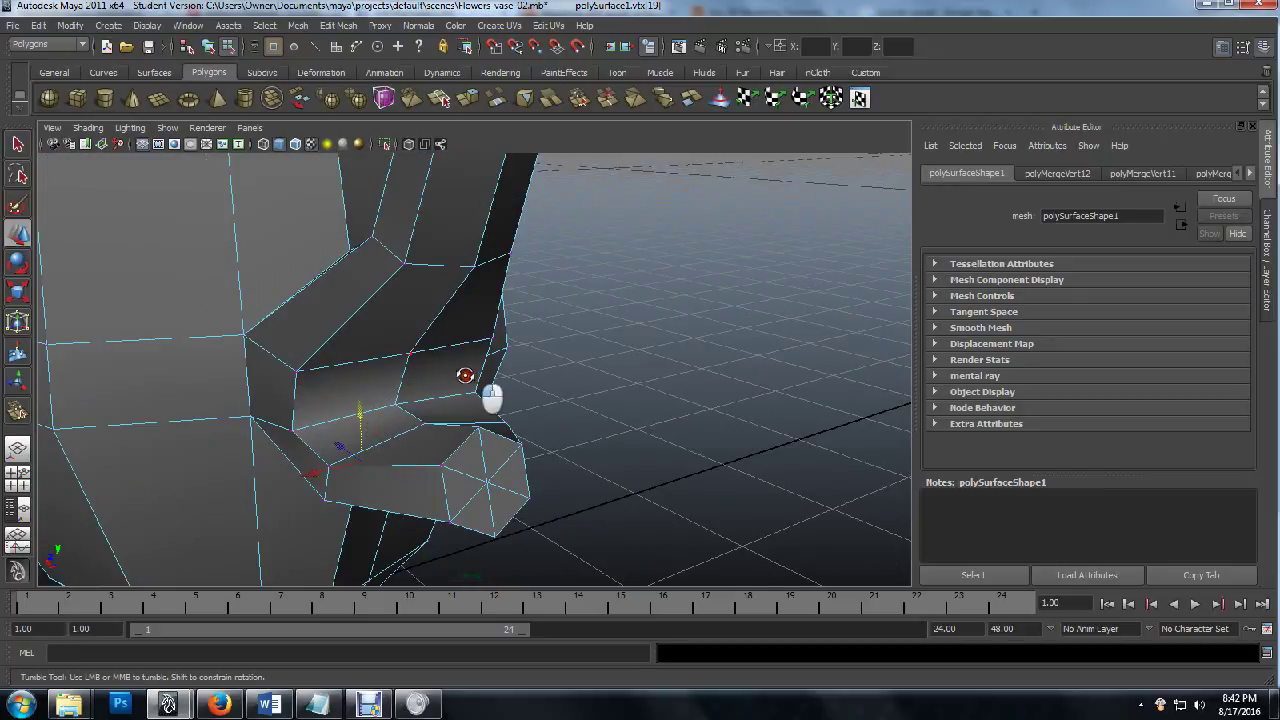
alt+drag(491, 391, 710, 375)
mouse_move(363, 335)
alt+mouse_down()
mouse_move(449, 411)
mouse_move(437, 434)
mouse_move(432, 392)
mouse_move(400, 337)
mouse_move(343, 349)
mouse_move(360, 360)
alt+mouse_up()
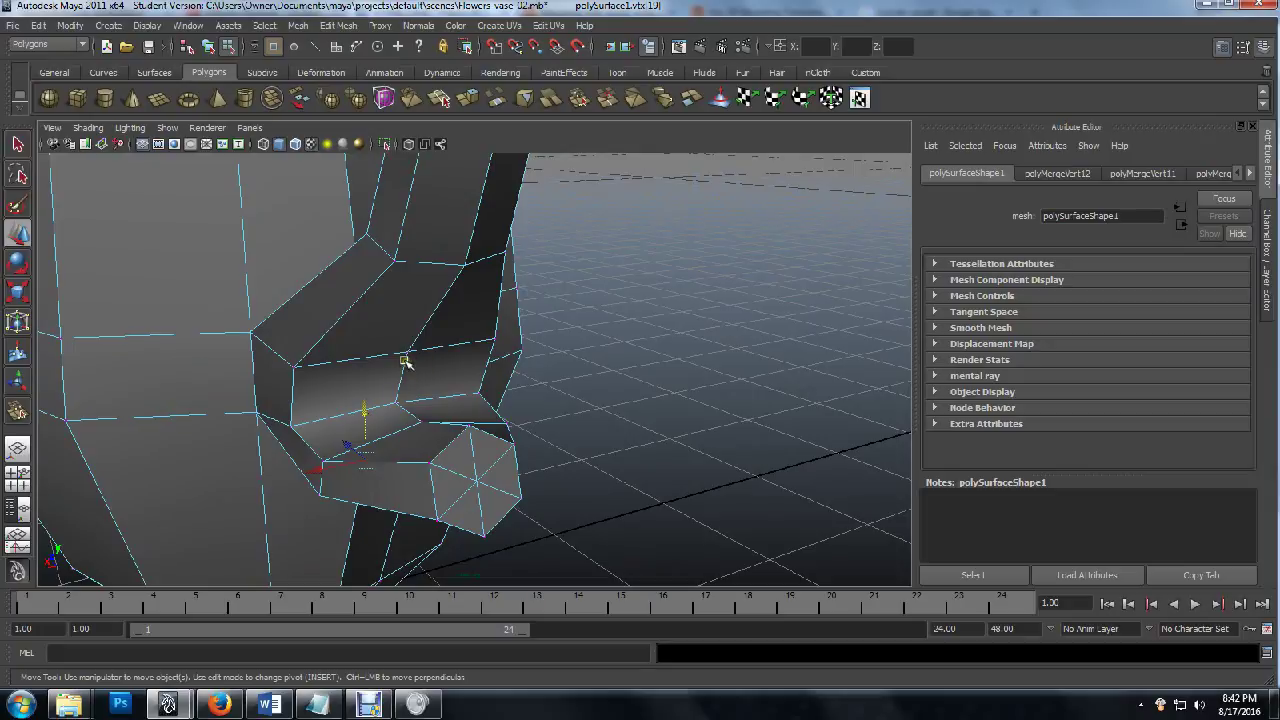
click(390, 392)
alt+drag(390, 392, 390, 363)
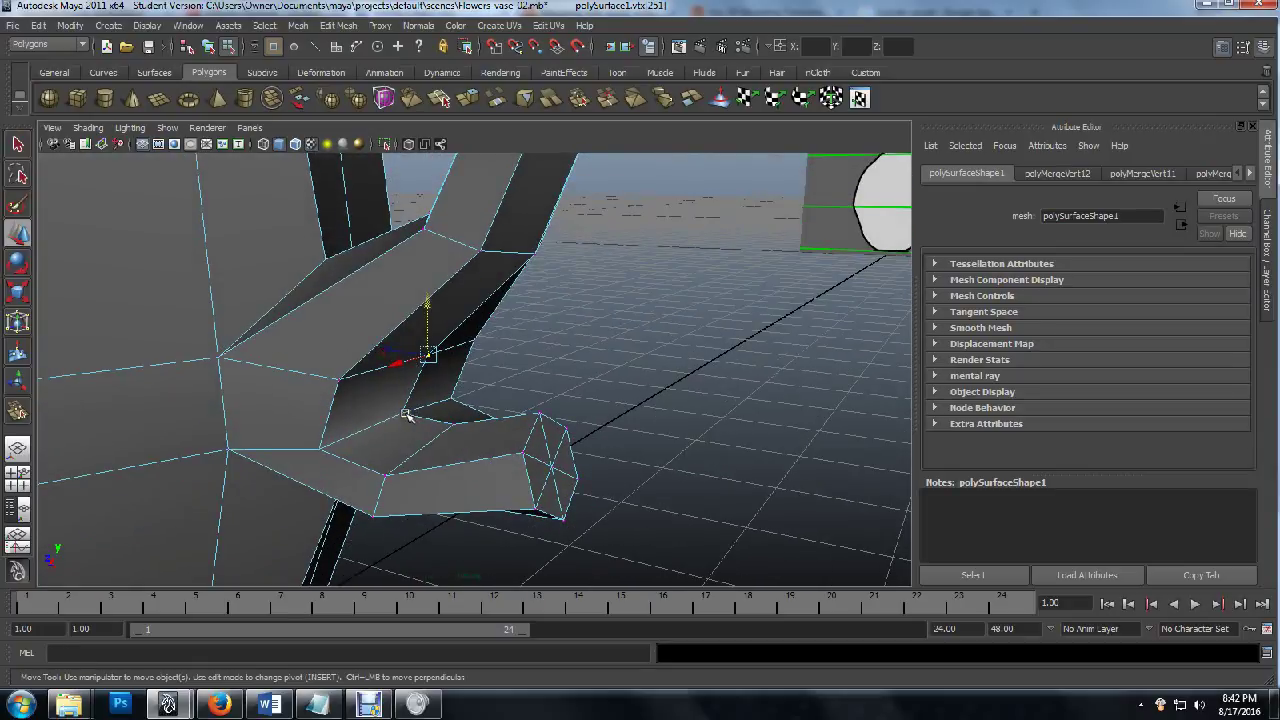
key(q)
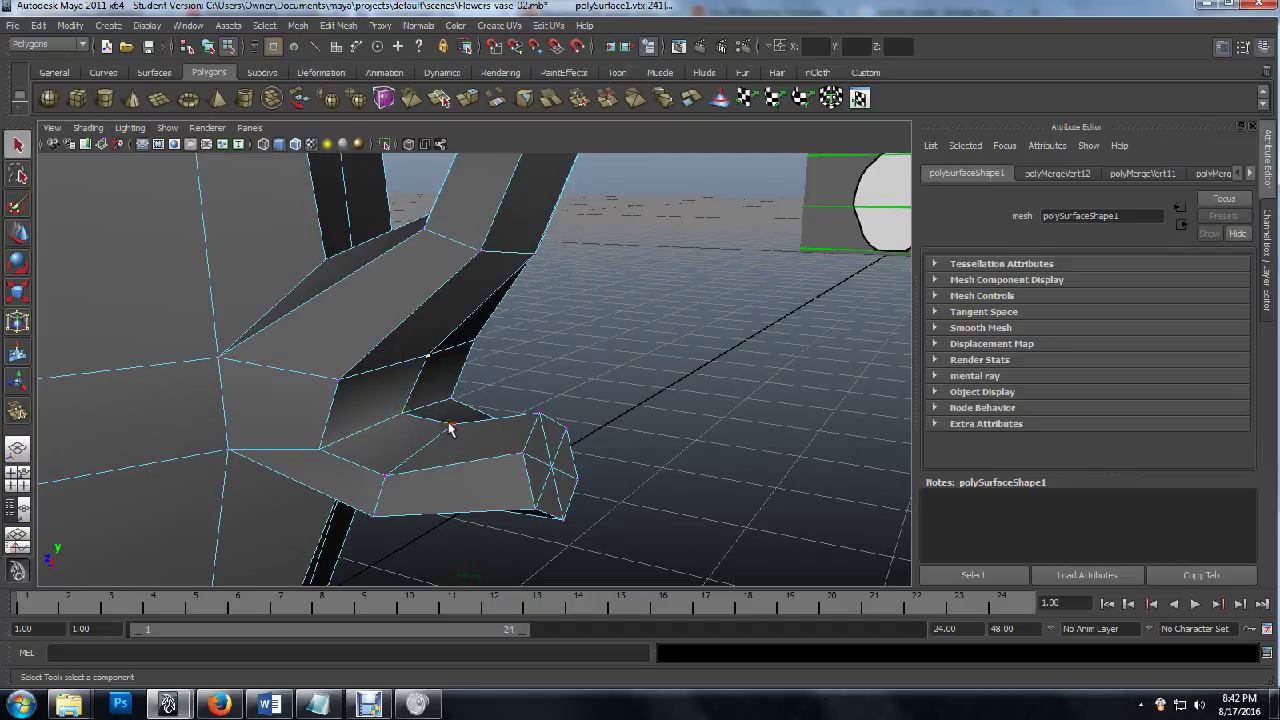
click(450, 424)
key(w)
drag(391, 380, 401, 381)
click(441, 362)
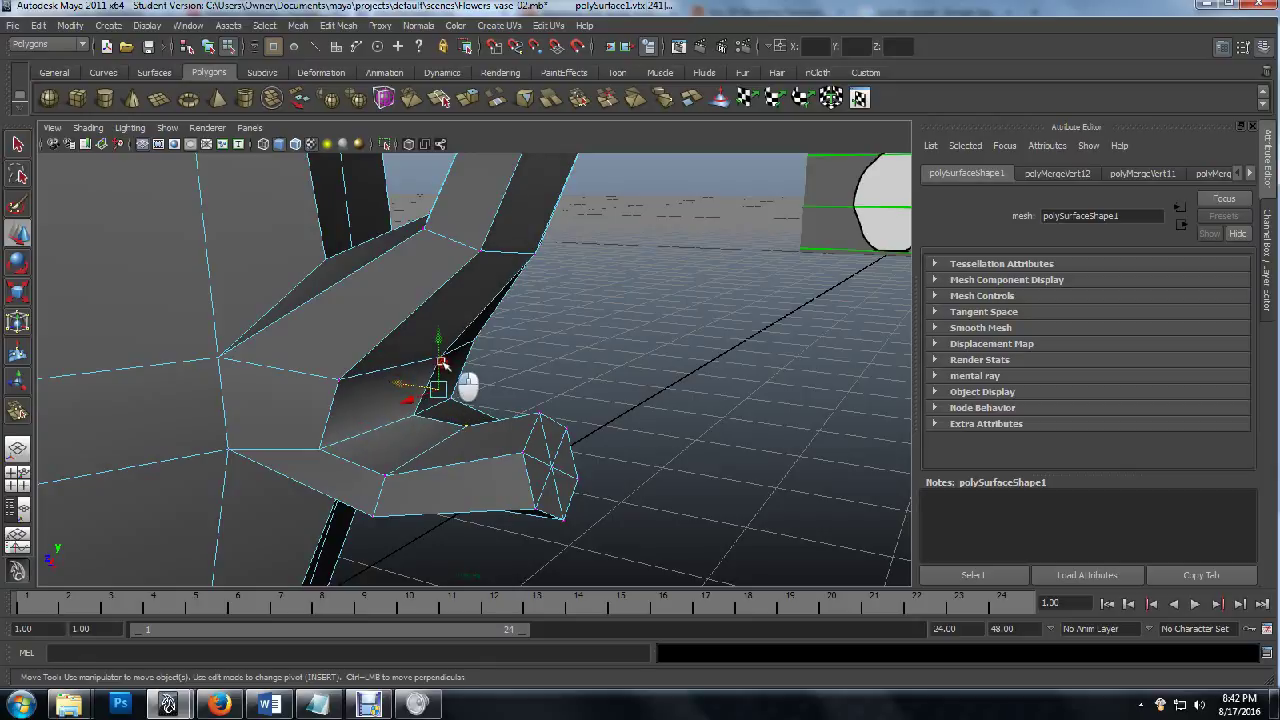
drag(438, 340, 438, 334)
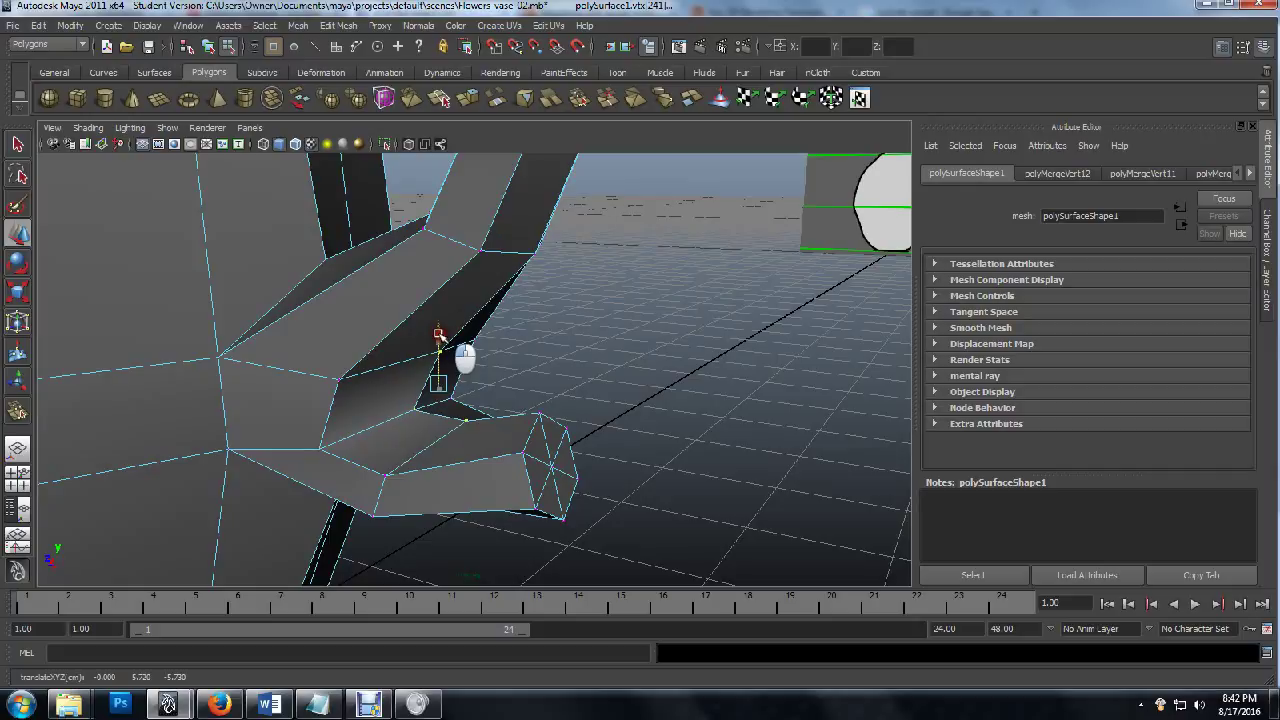
Select the side faces on both sides of the handle's lower joint, from the upper slope down to the curled tip.
alt+drag(427, 424, 304, 374)
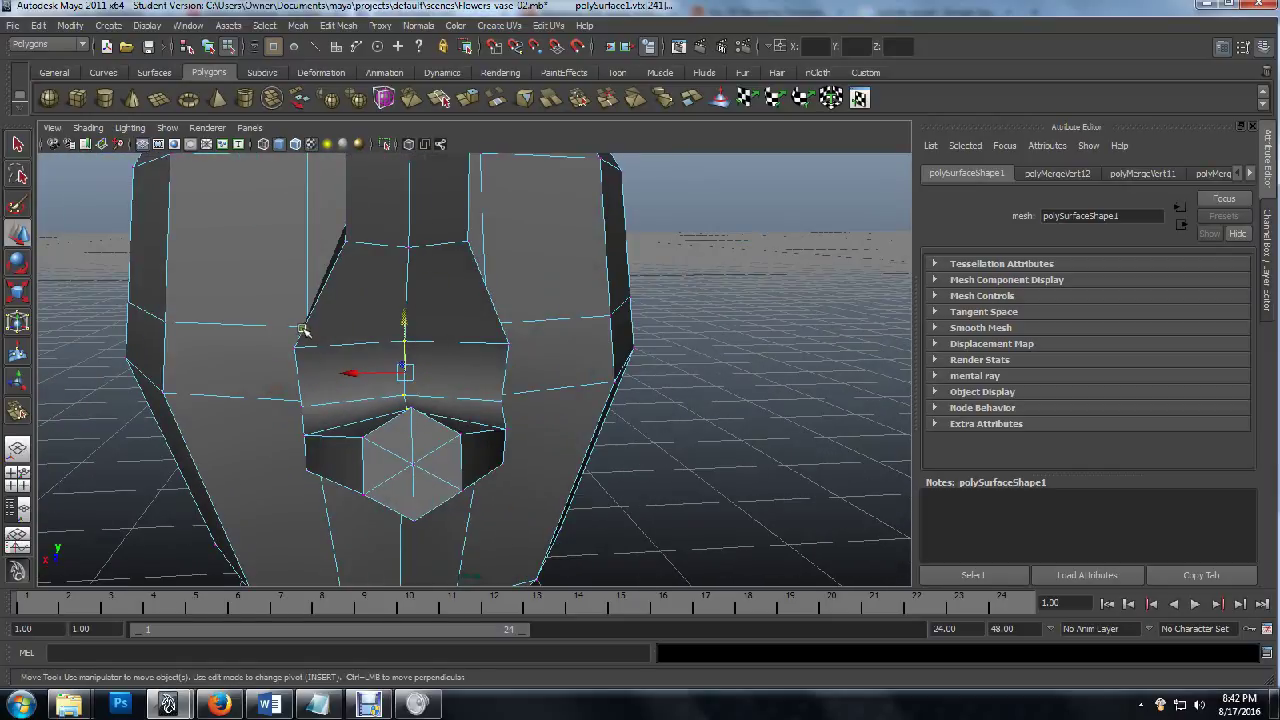
alt+drag(303, 330, 404, 358)
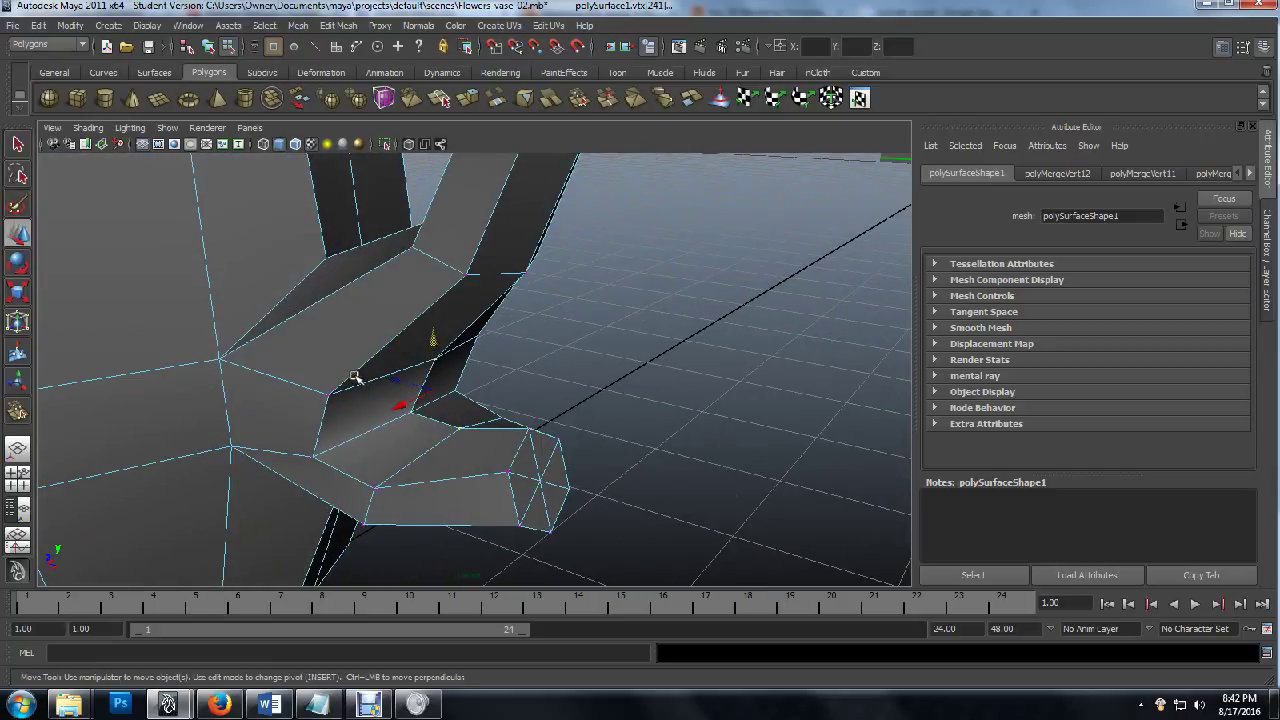
key(F11)
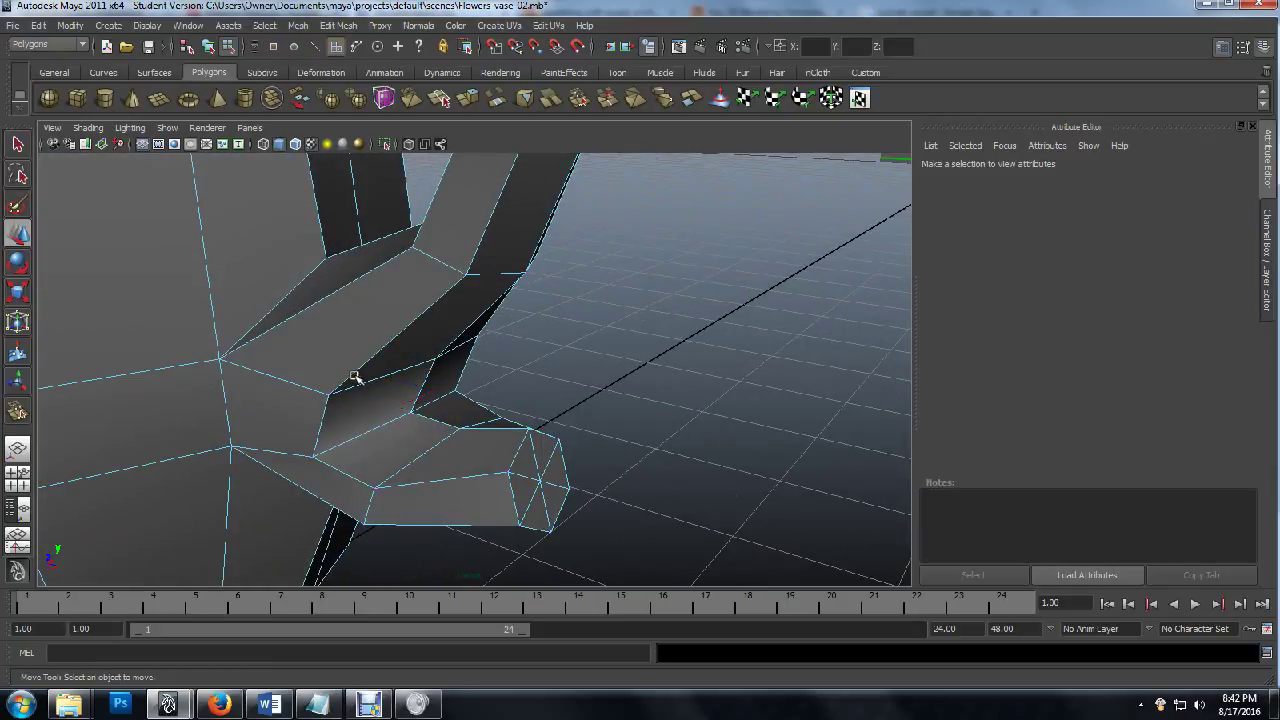
click(388, 305)
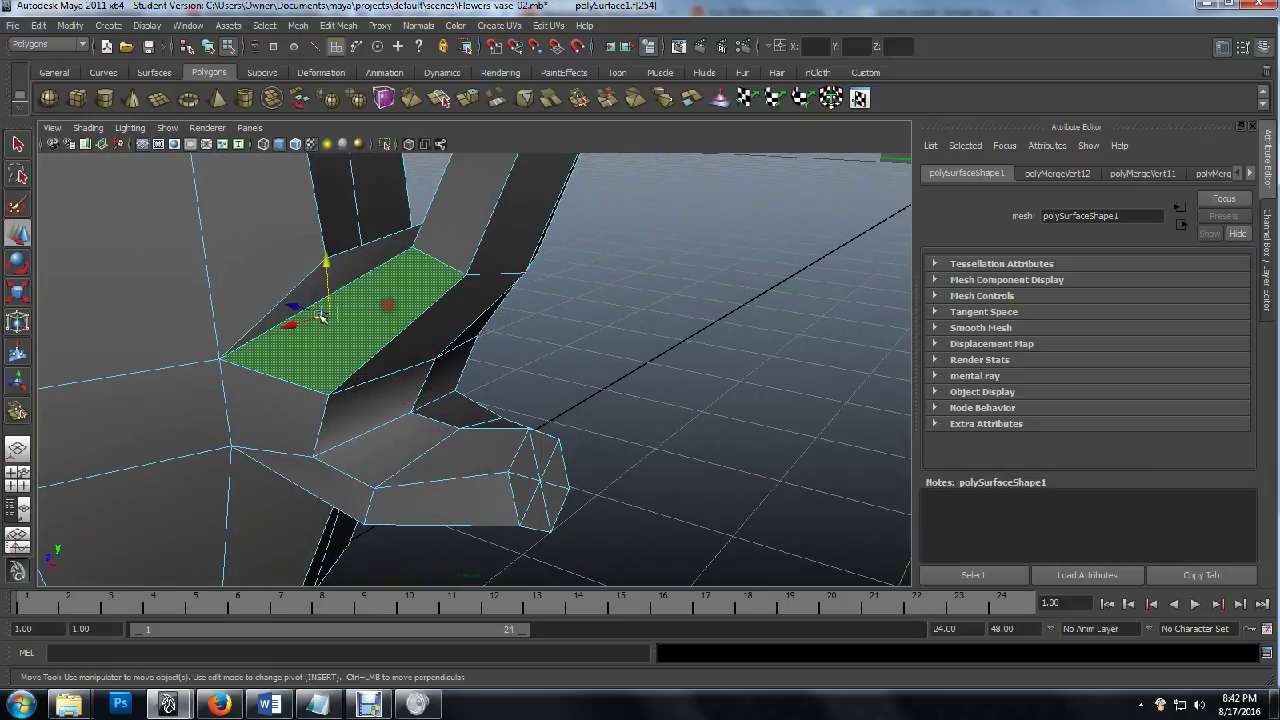
shift+click(272, 398)
shift+click(322, 470)
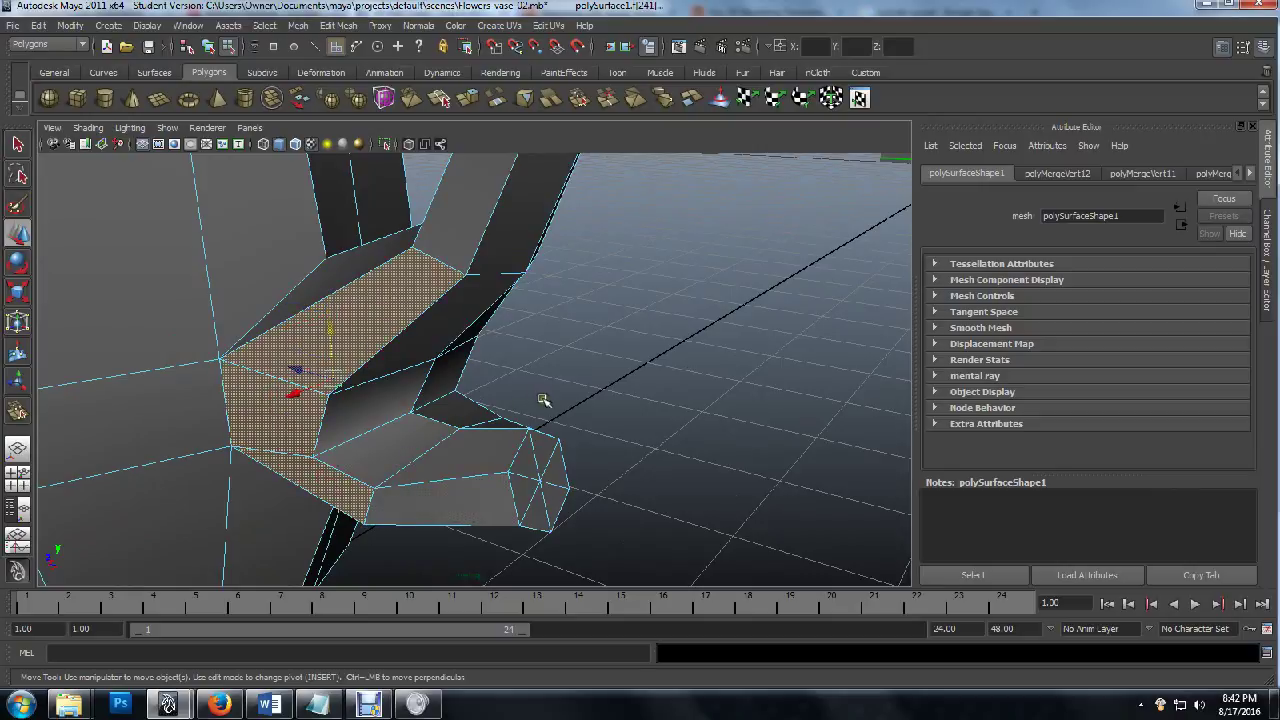
alt+drag(600, 360, 412, 360)
shift+click(505, 306)
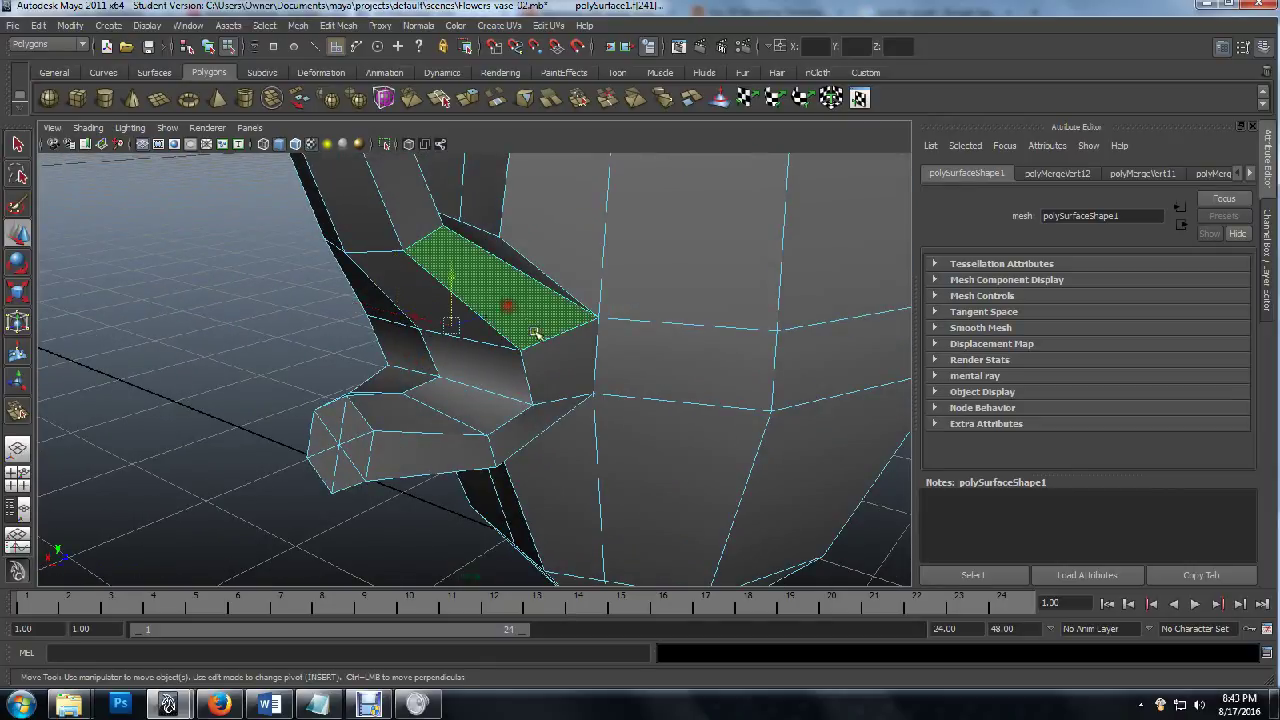
shift+click(534, 357)
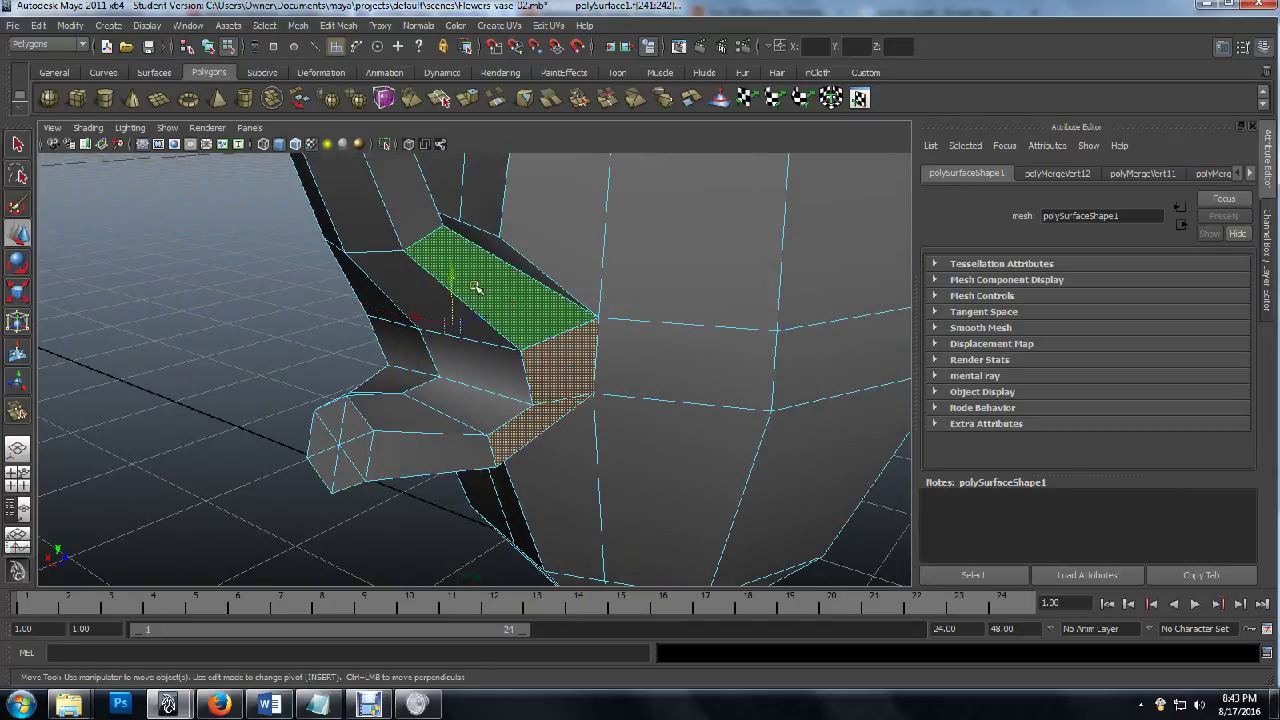
alt+drag(222, 305, 329, 320)
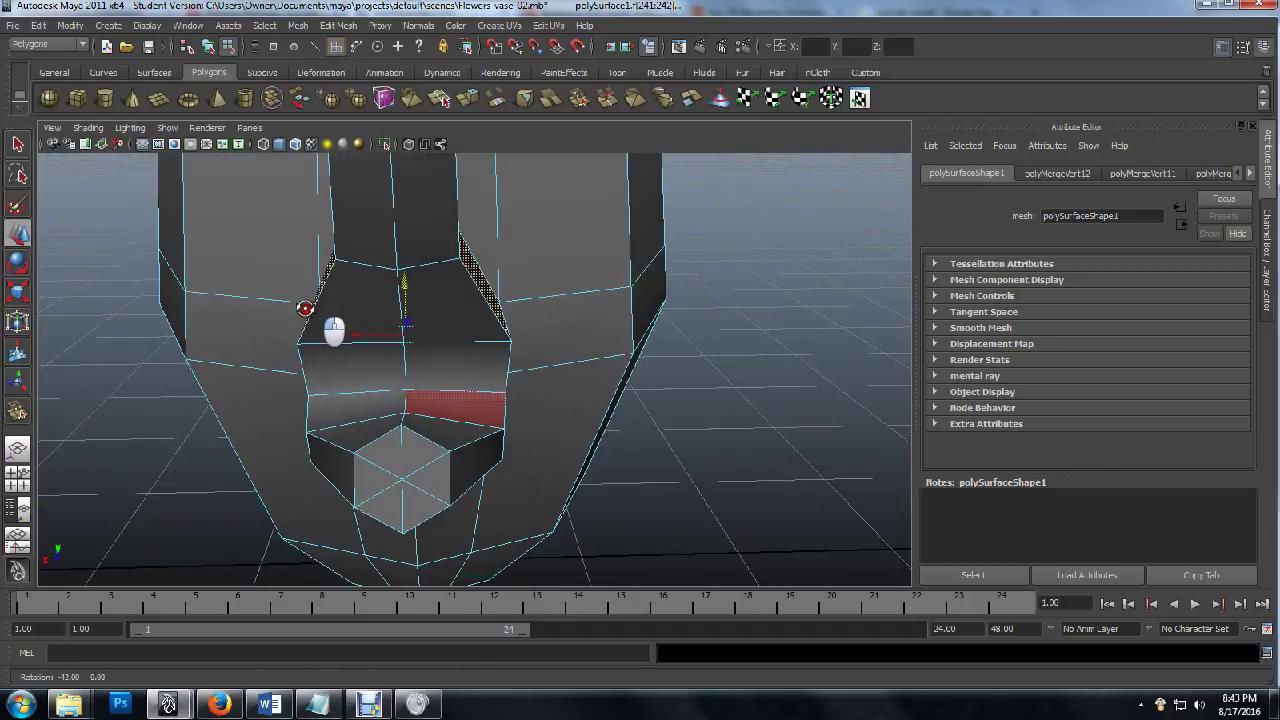
Scale the selected faces of the lower joint narrower across the handle's width.
key(r)
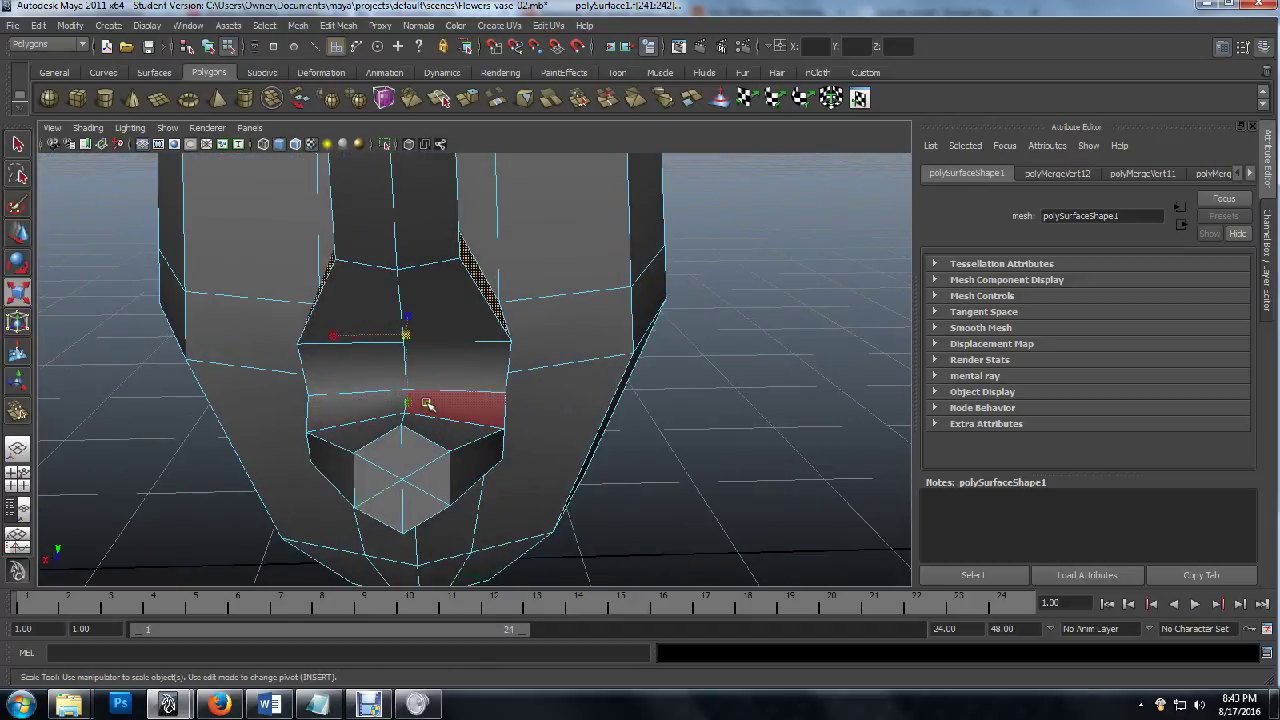
alt+drag(135, 322, 169, 320)
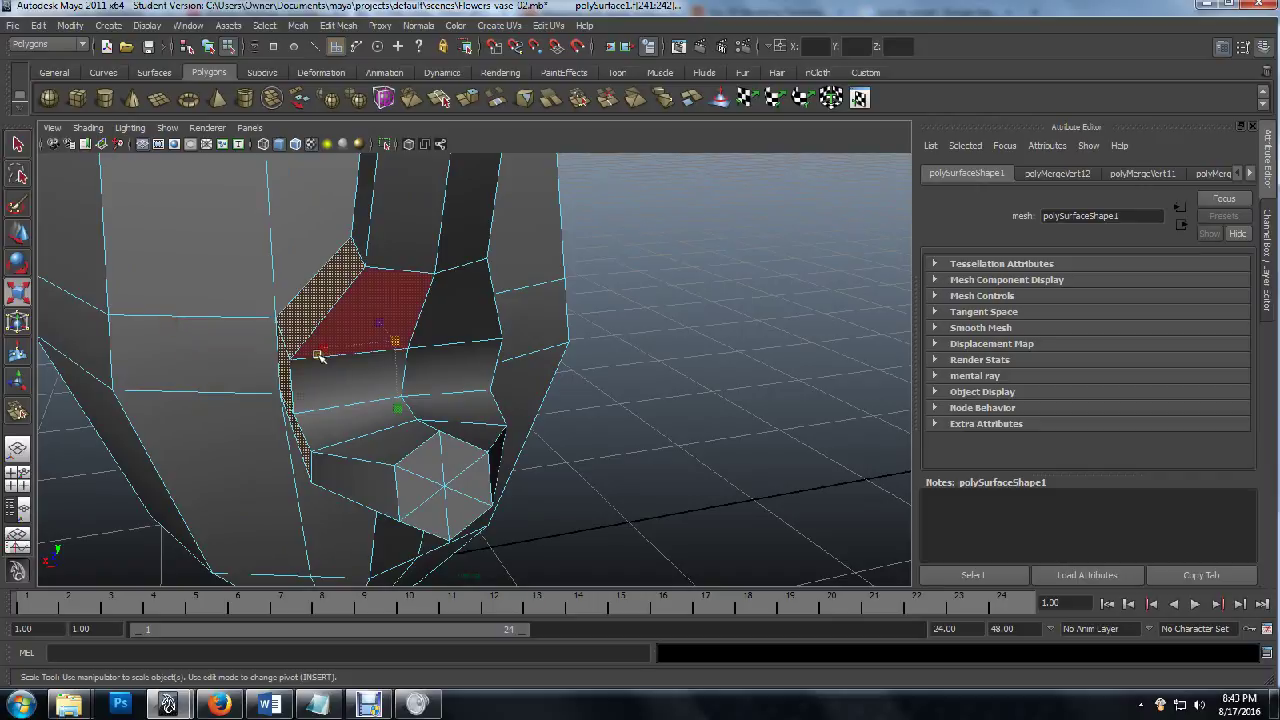
drag(320, 353, 339, 350)
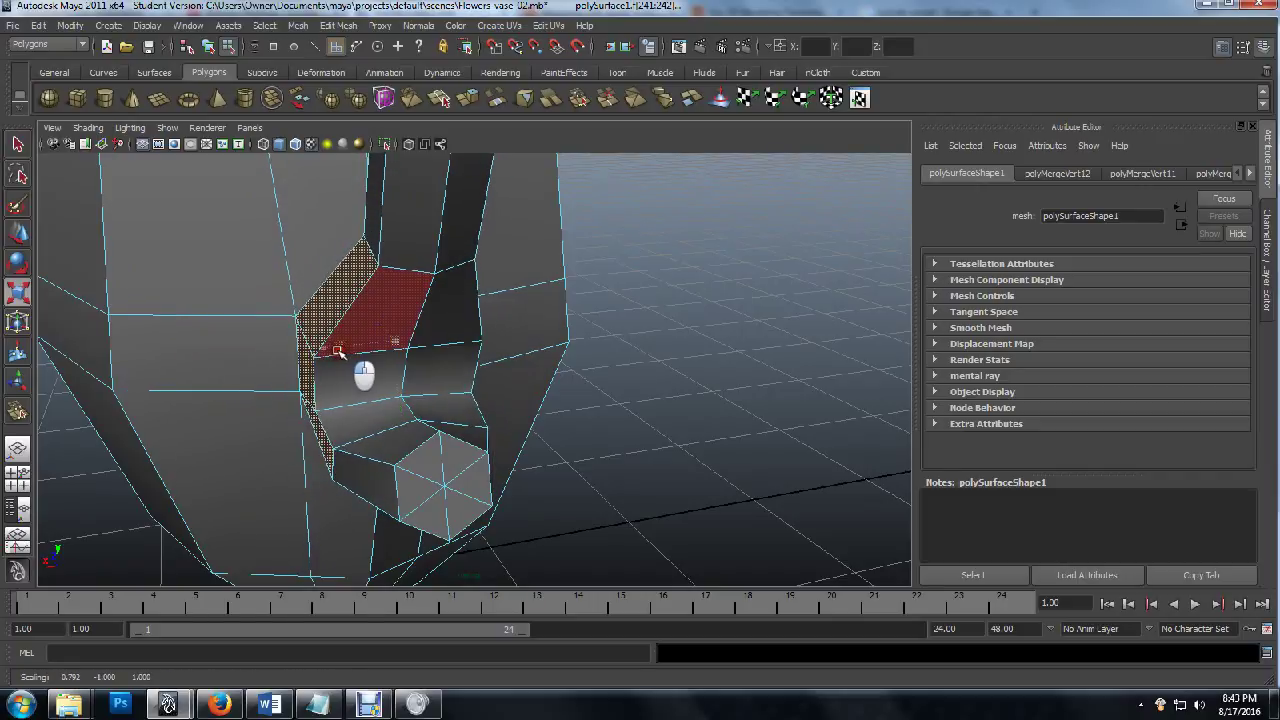
alt+drag(222, 367, 255, 351)
scroll(348, 374, down, 4)
scroll(348, 374, up, 4)
scroll(378, 363, down, 4)
scroll(279, 376, up, 4)
alt+drag(228, 402, 333, 344)
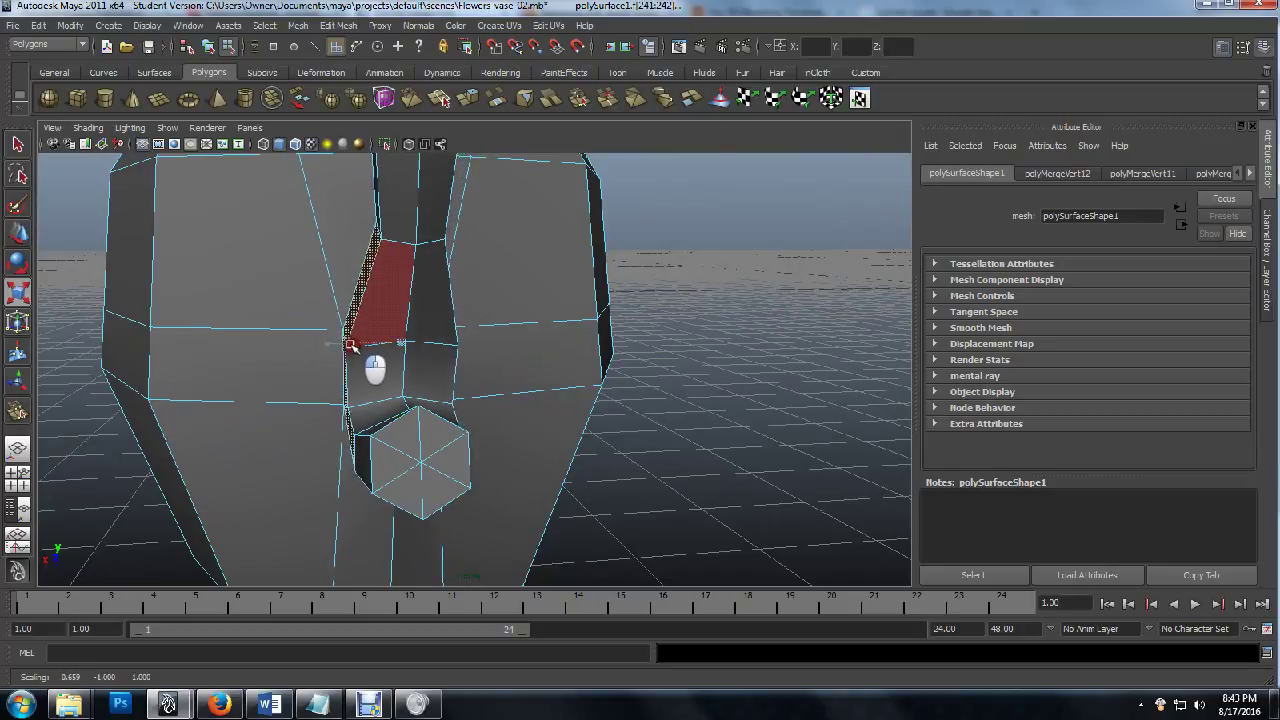
drag(349, 345, 272, 355)
scroll(272, 355, down, 5)
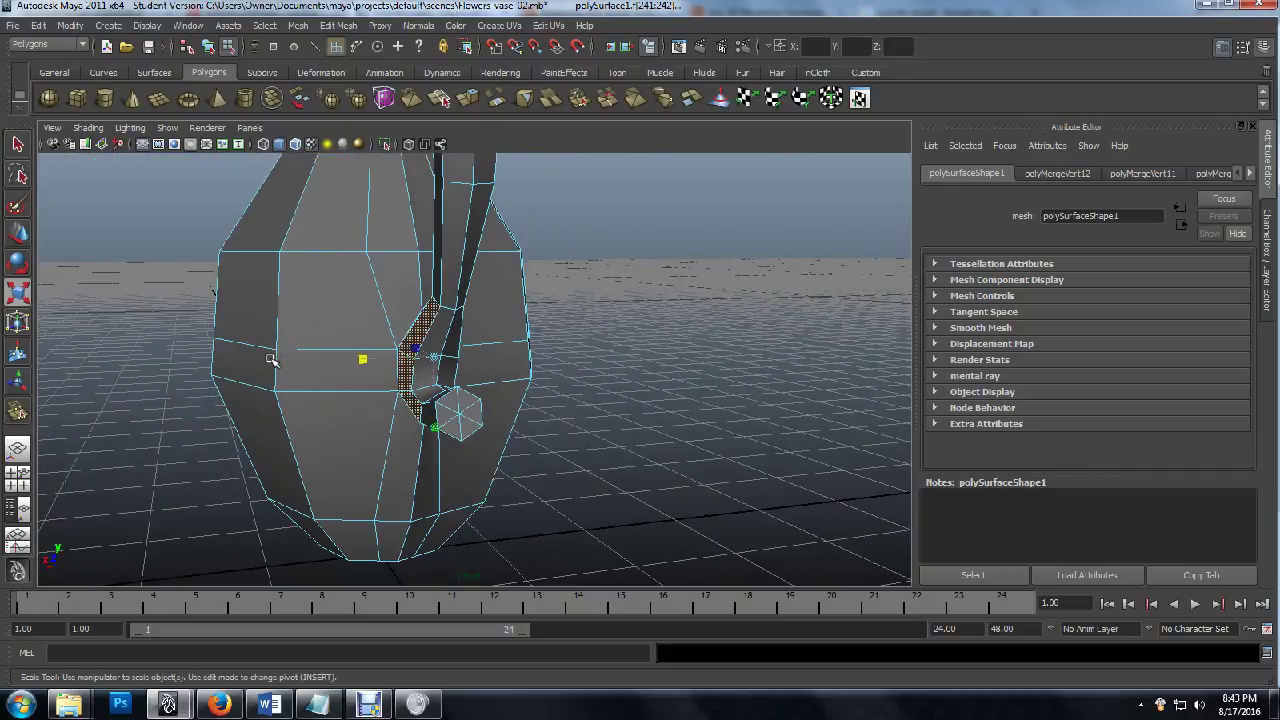
scroll(296, 354, up, 5)
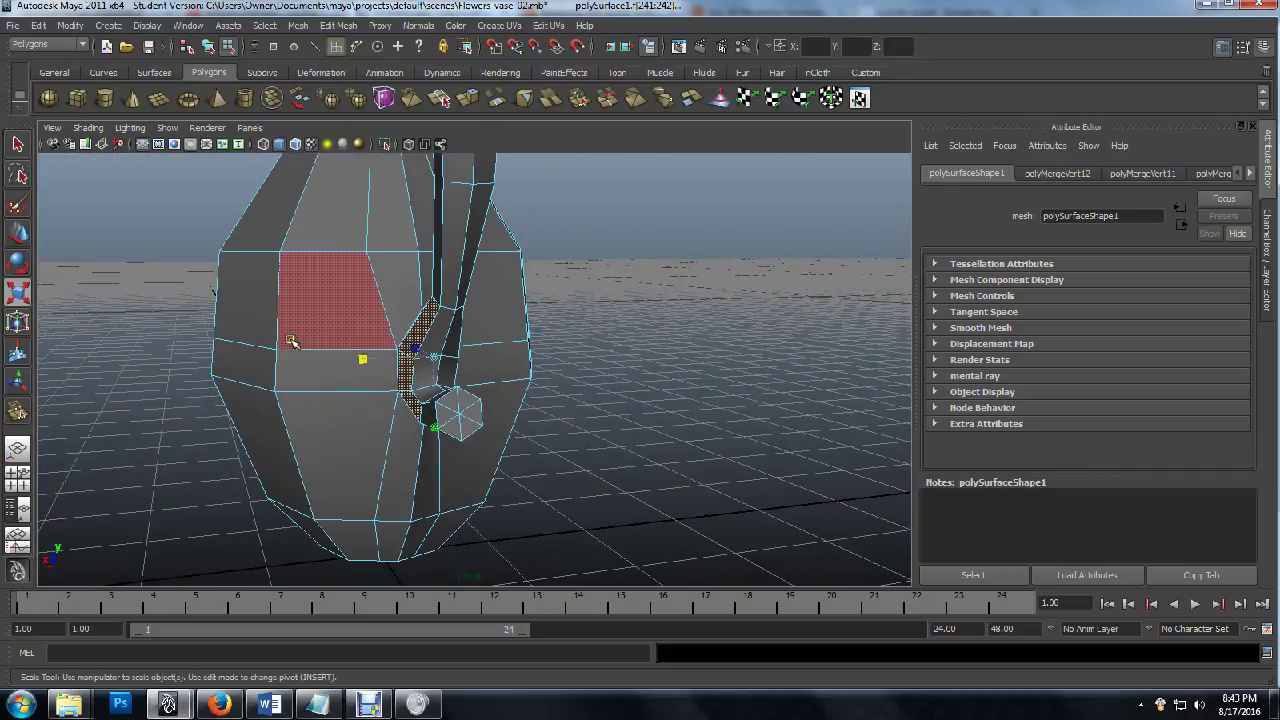
mouse_move(317, 345)
alt+mouse_down()
mouse_move(286, 354)
mouse_move(276, 340)
mouse_move(371, 341)
mouse_move(343, 354)
mouse_move(324, 329)
alt+mouse_up()
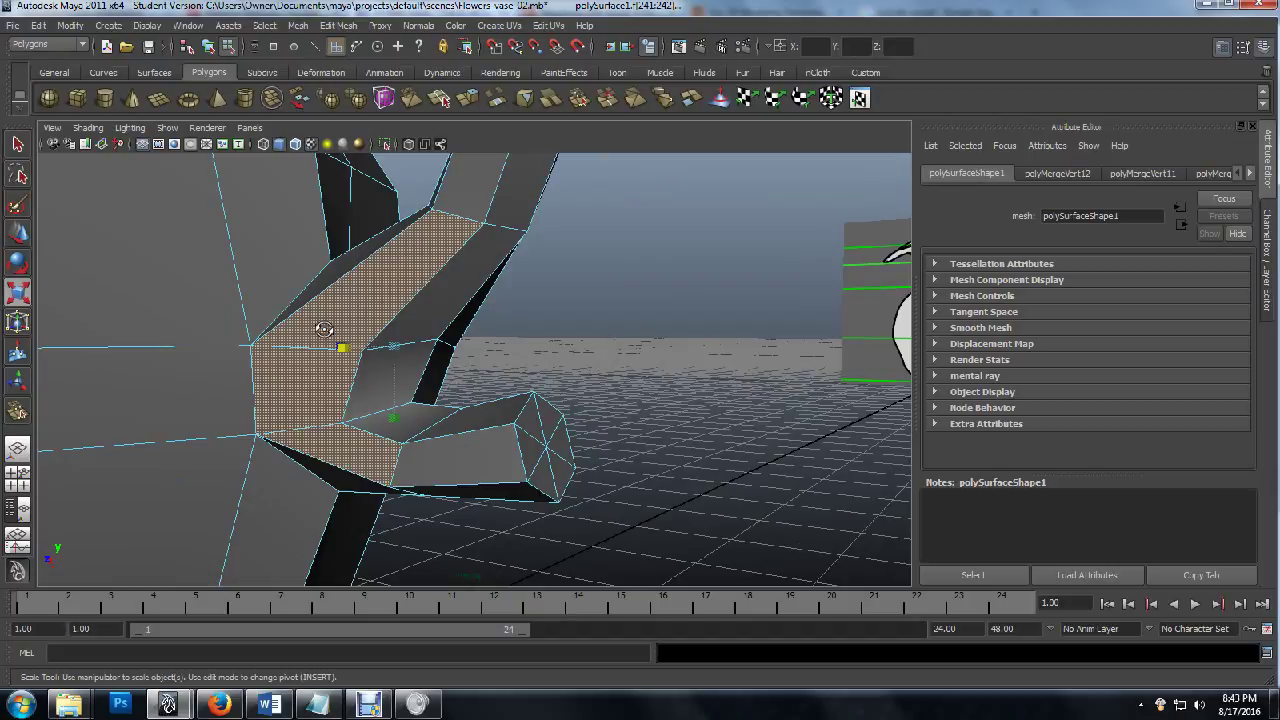
Select the handle's vertex loop just above the lower joint and move it inward toward the vase body.
alt+drag(493, 332, 307, 363)
key(r)
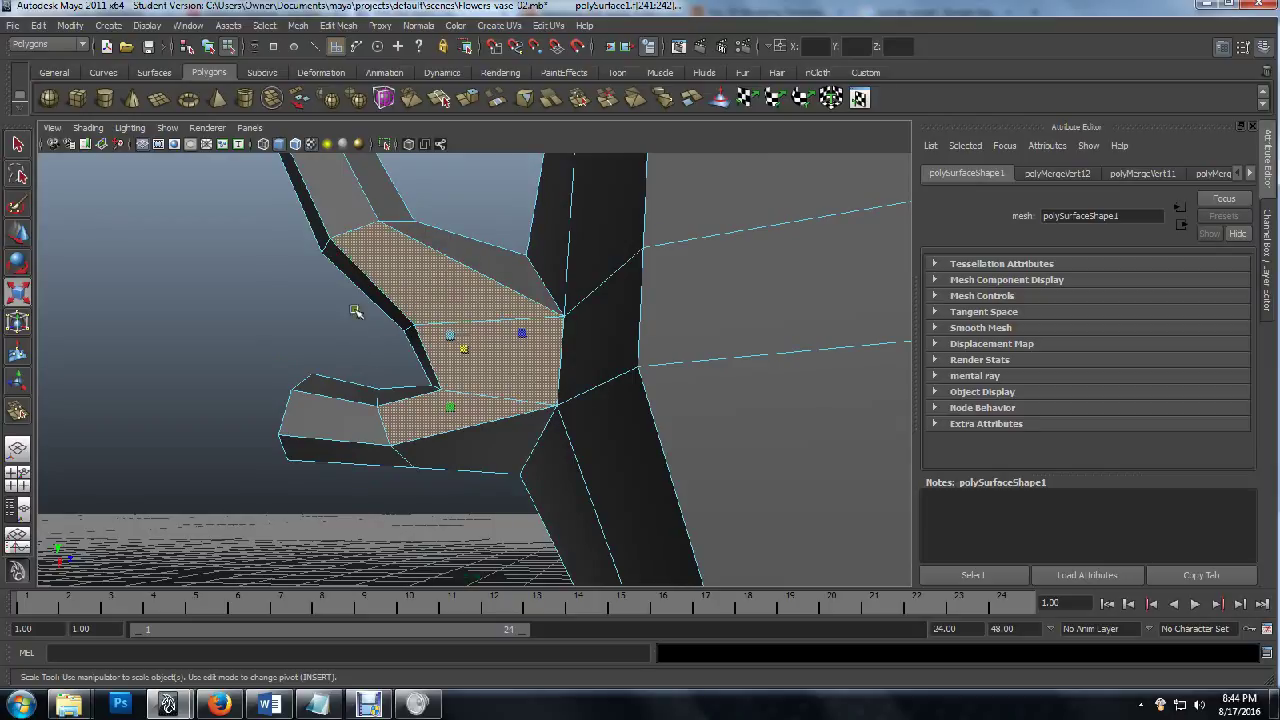
alt+drag(343, 337, 376, 320)
alt+drag(279, 293, 278, 303)
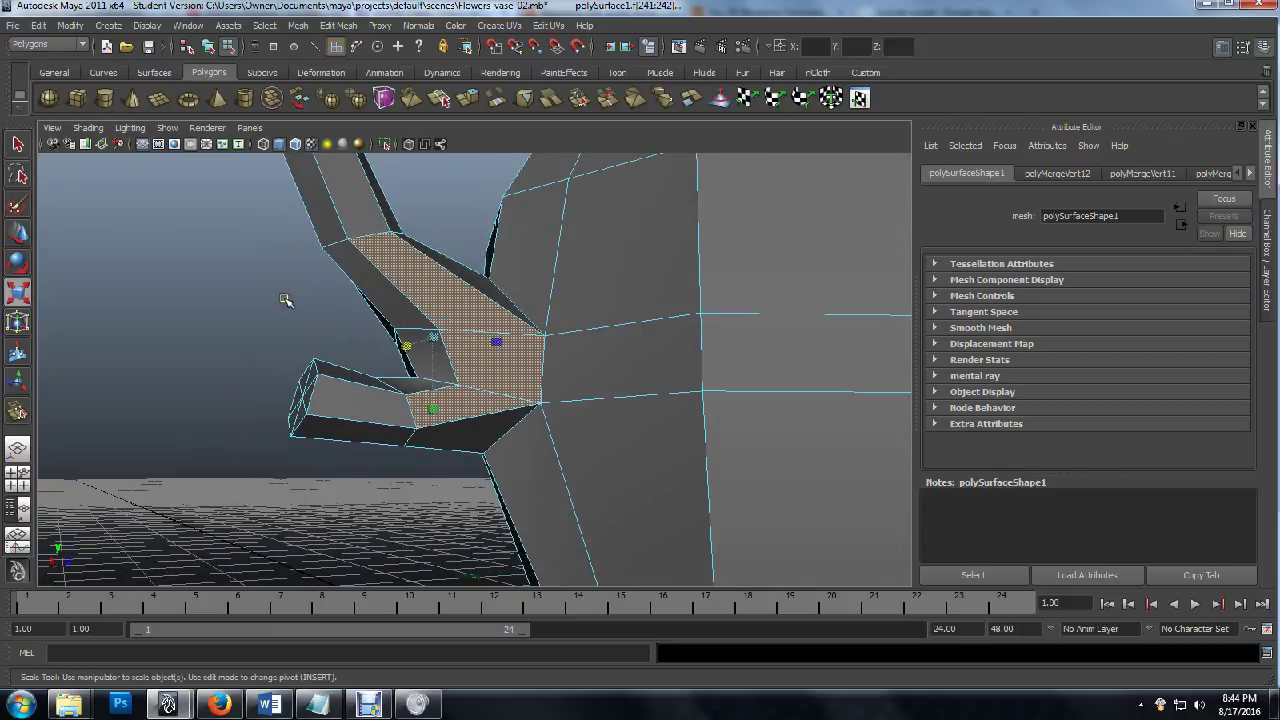
click(328, 262)
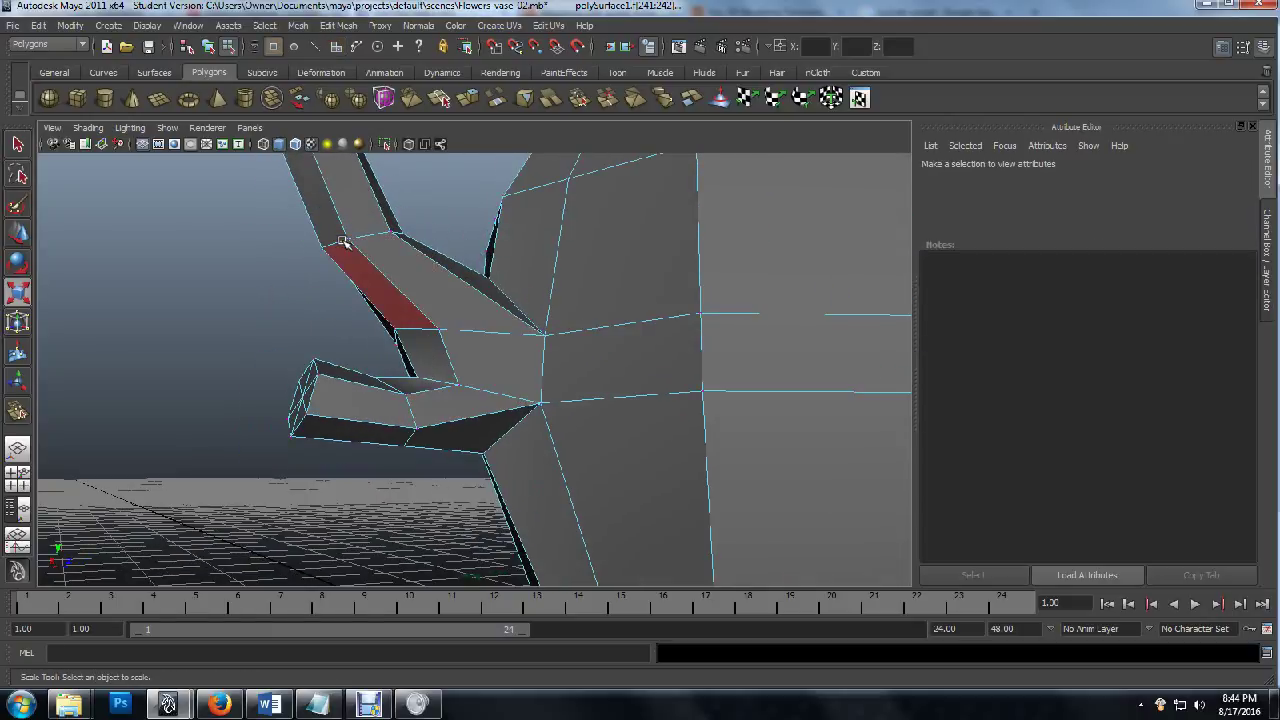
key(q)
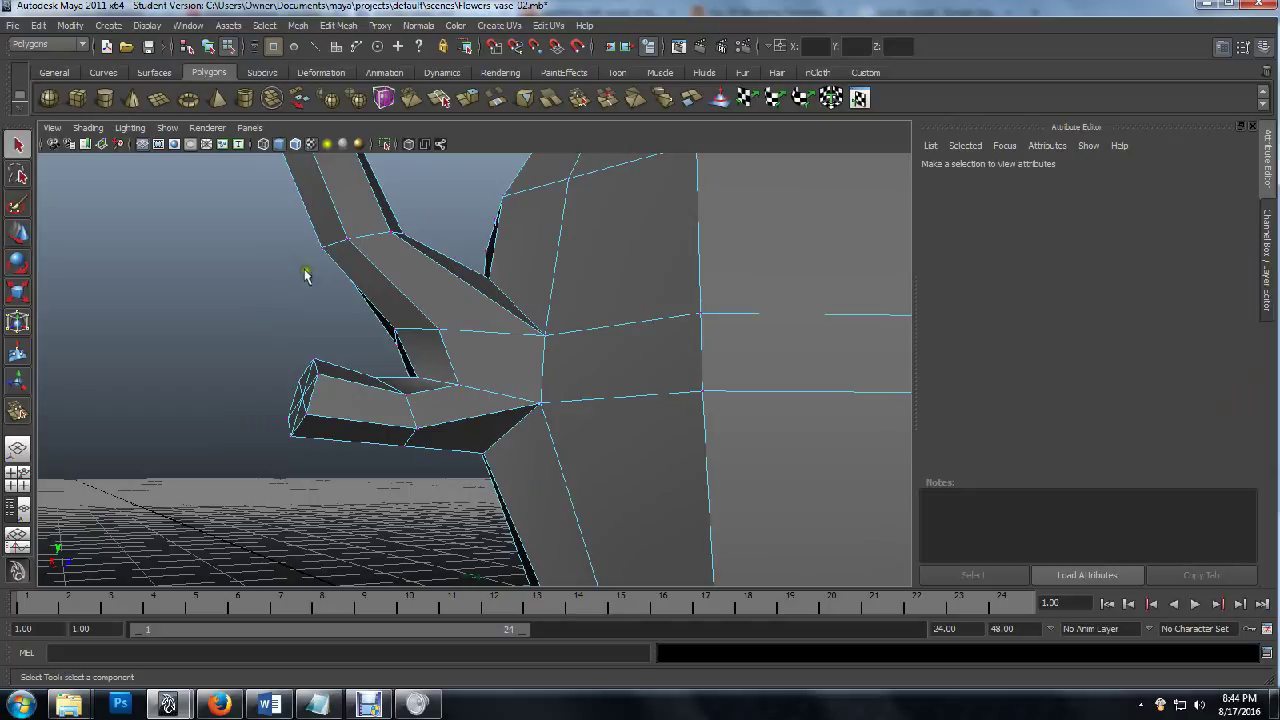
click(323, 251)
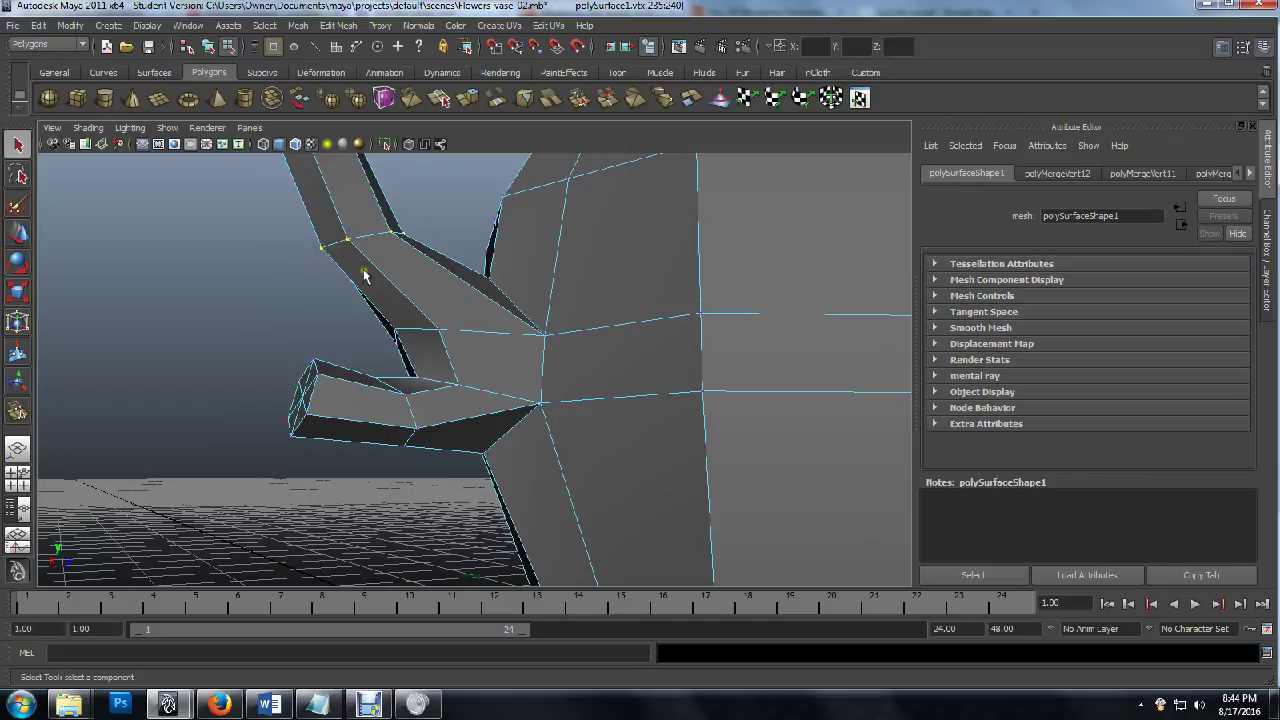
mouse_move(208, 280)
alt+mouse_down()
mouse_move(294, 291)
mouse_move(220, 300)
alt+mouse_up()
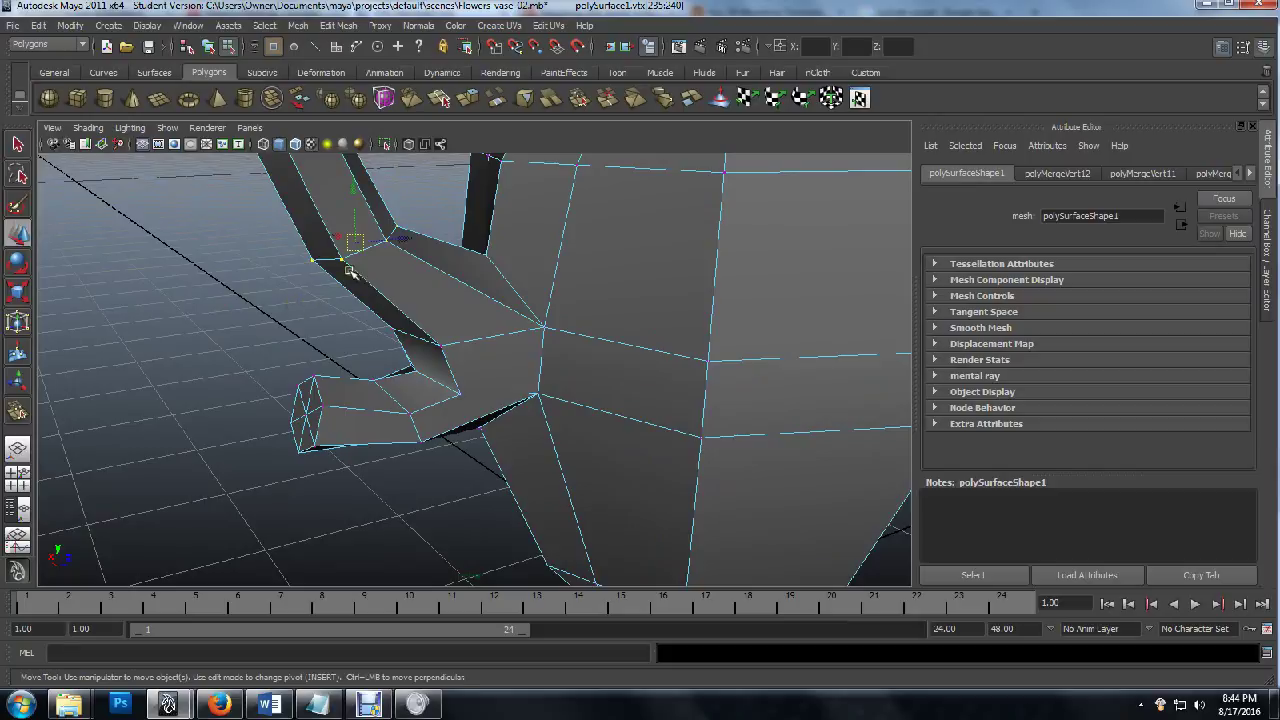
key(w)
drag(396, 241, 462, 226)
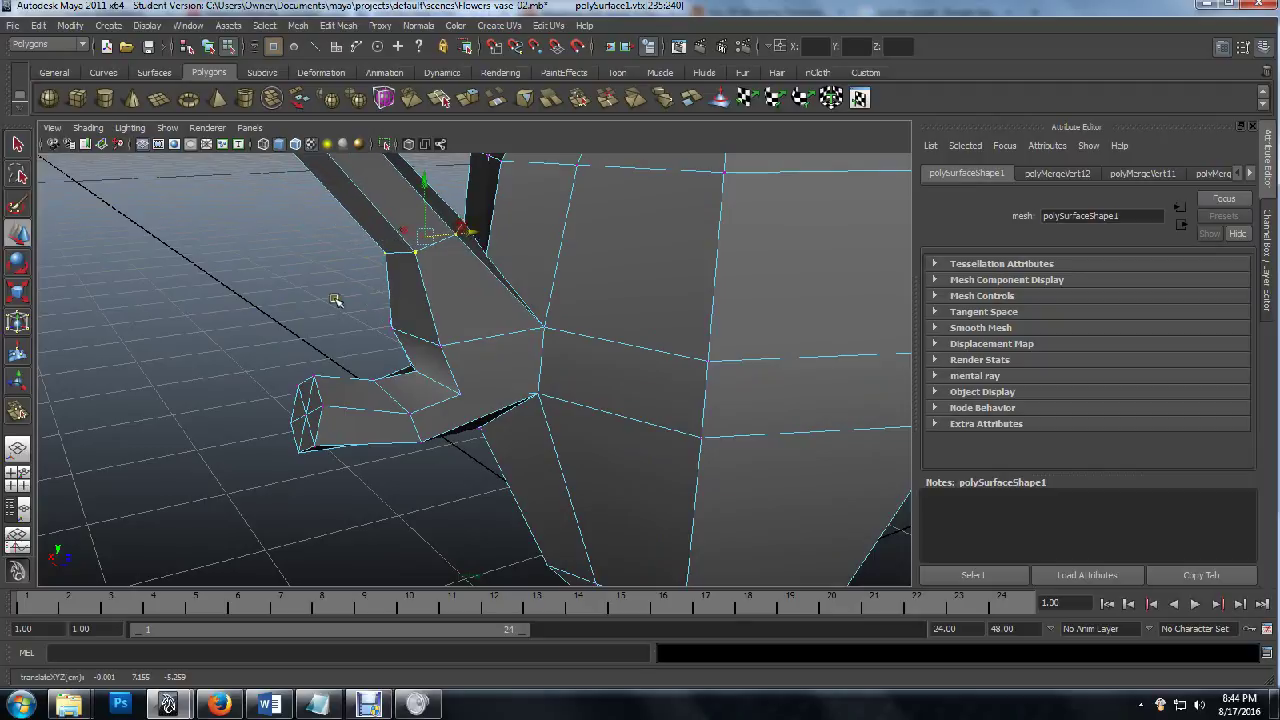
In the side view, lower the selected vertex loop and shift it slightly outward to align it with the joint's reference outline.
key(space)
key(space)
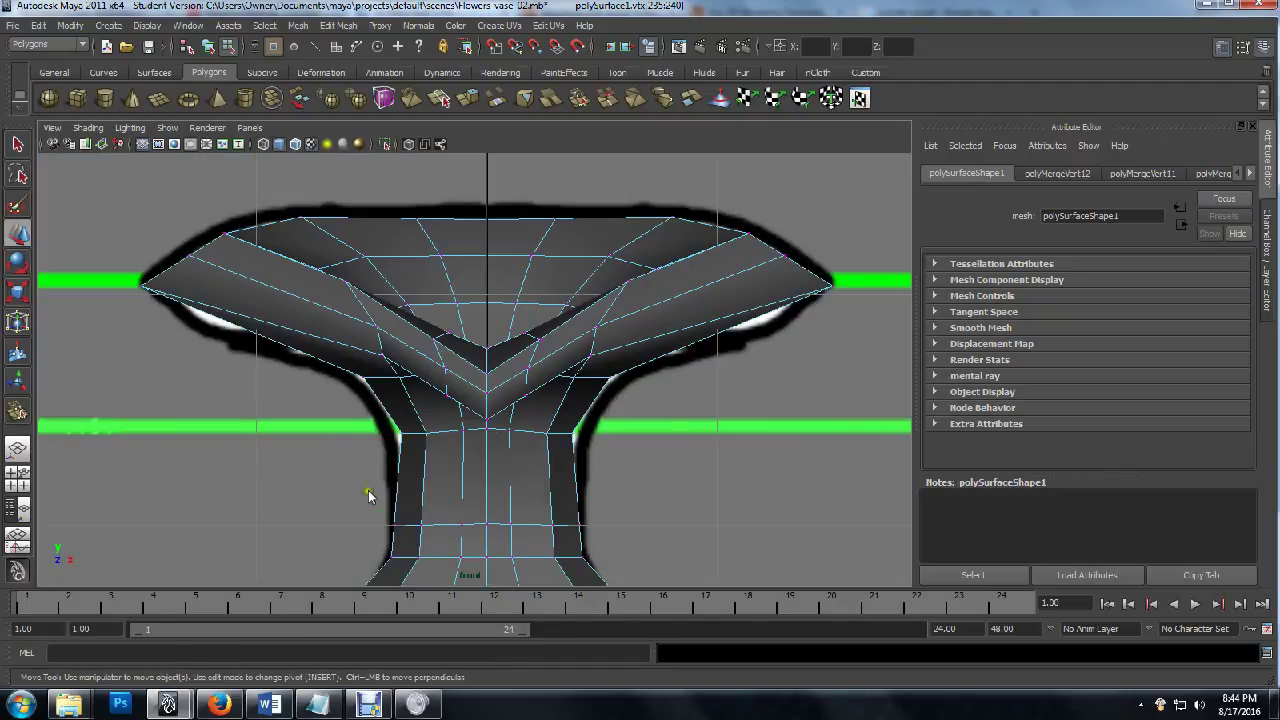
key(space)
key(space)
scroll(541, 436, down, 3)
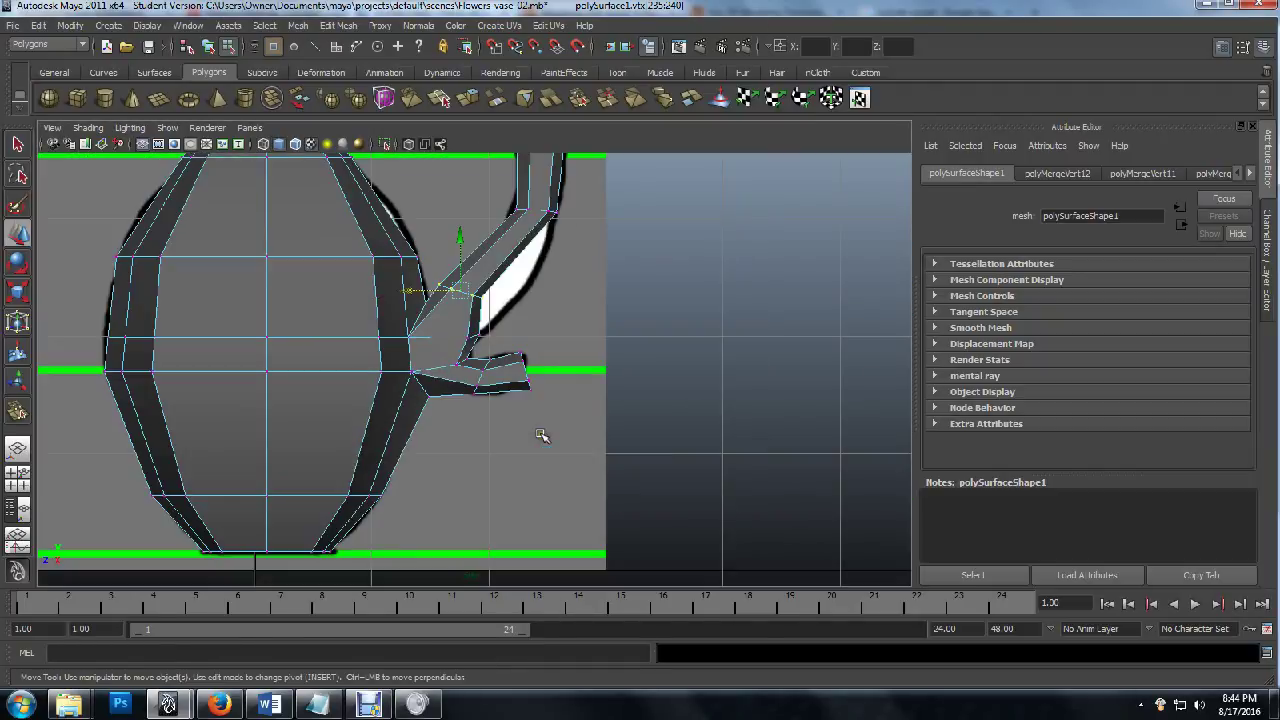
alt+middle_drag(541, 436, 506, 470)
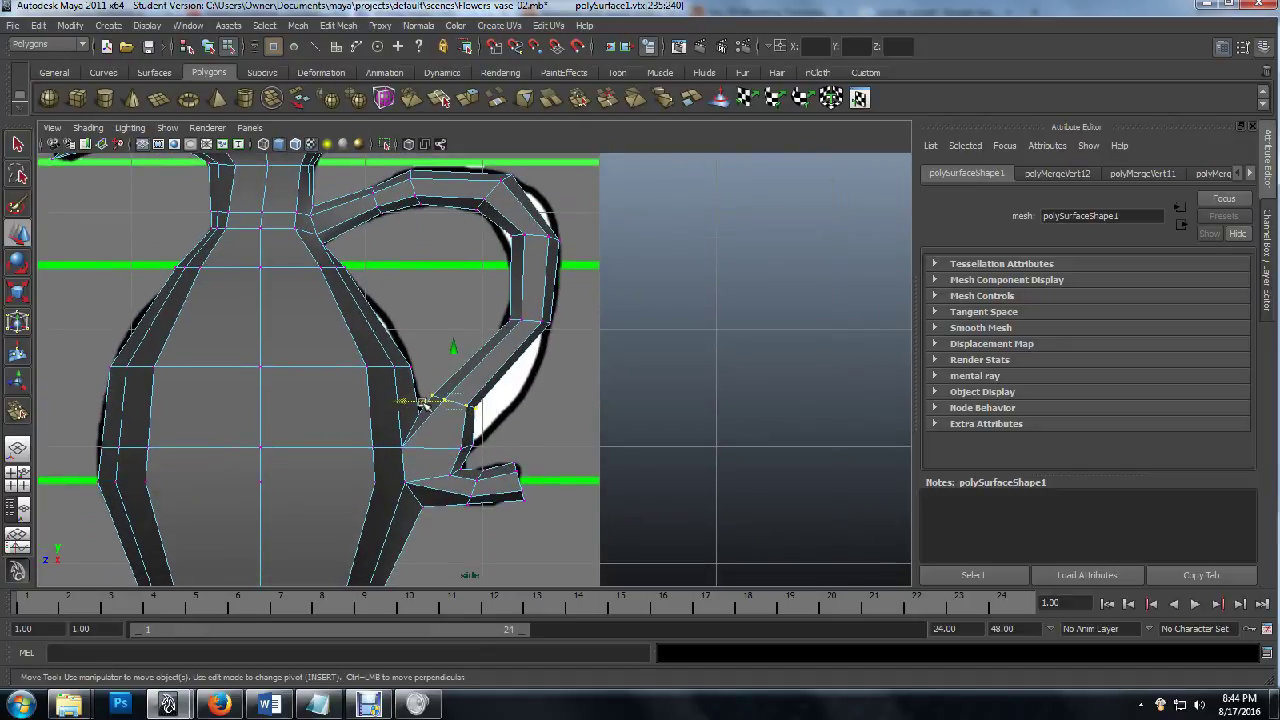
mouse_move(414, 403)
mouse_down()
mouse_move(435, 403)
mouse_move(416, 403)
mouse_up()
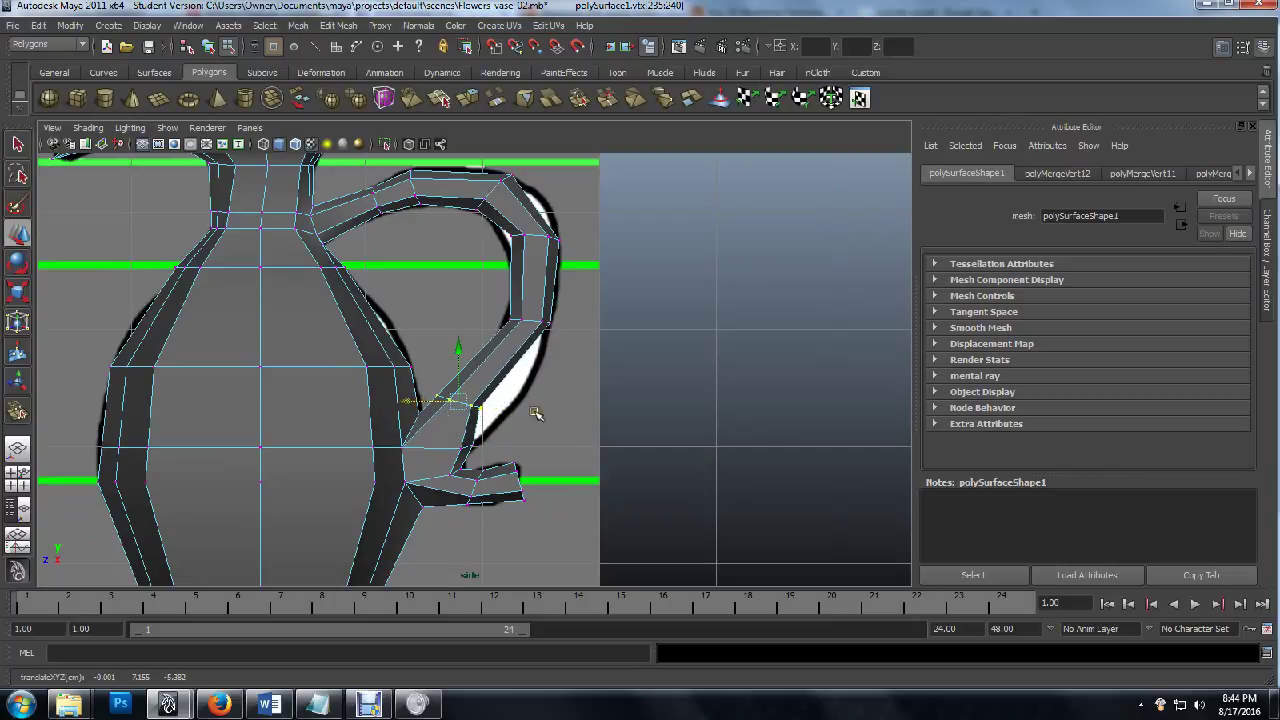
scroll(545, 478, up, 5)
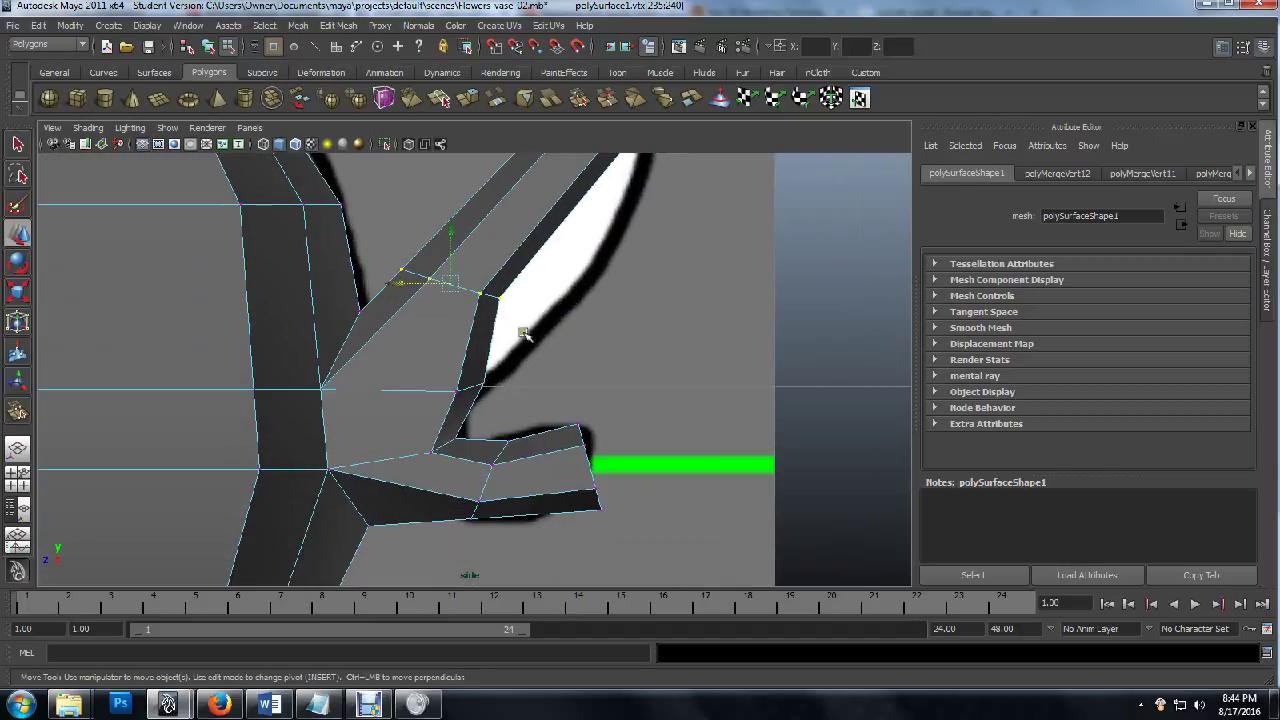
drag(450, 247, 450, 273)
drag(399, 325, 425, 323)
drag(463, 279, 462, 270)
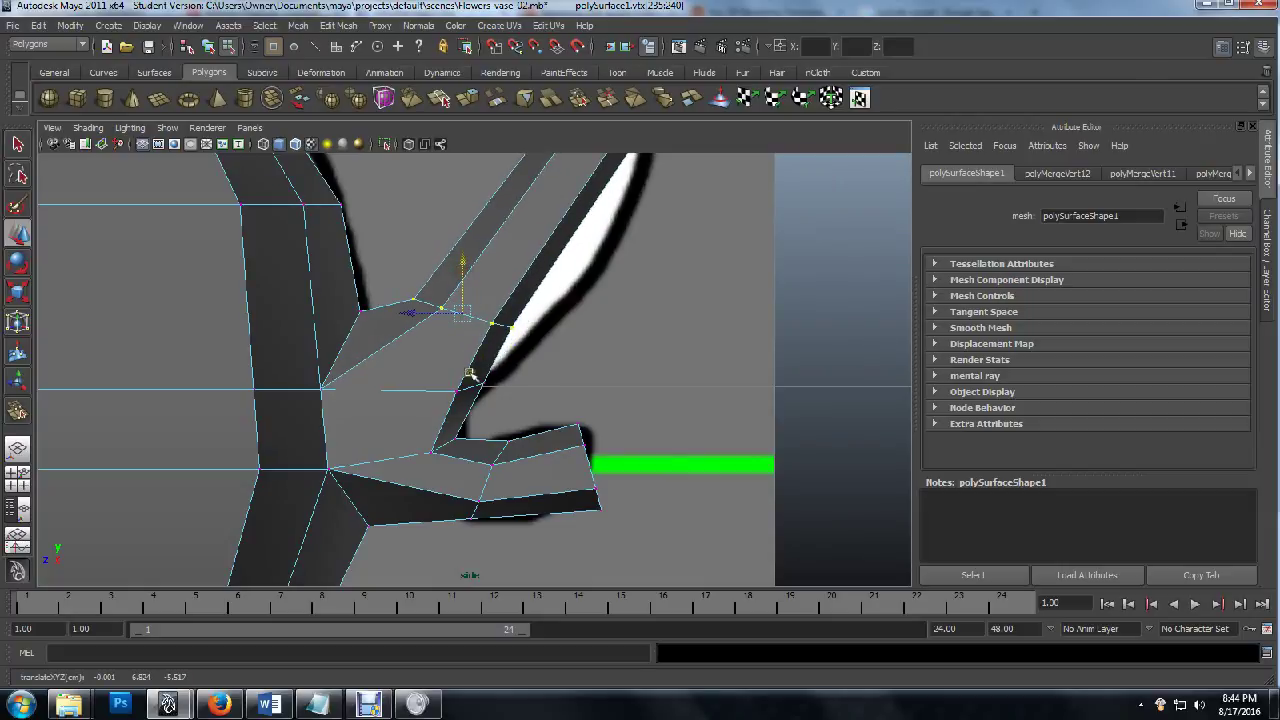
In the perspective view, select the matching vertices on both sides of the inner bend at the lower joint and move them toward the vase.
key(space)
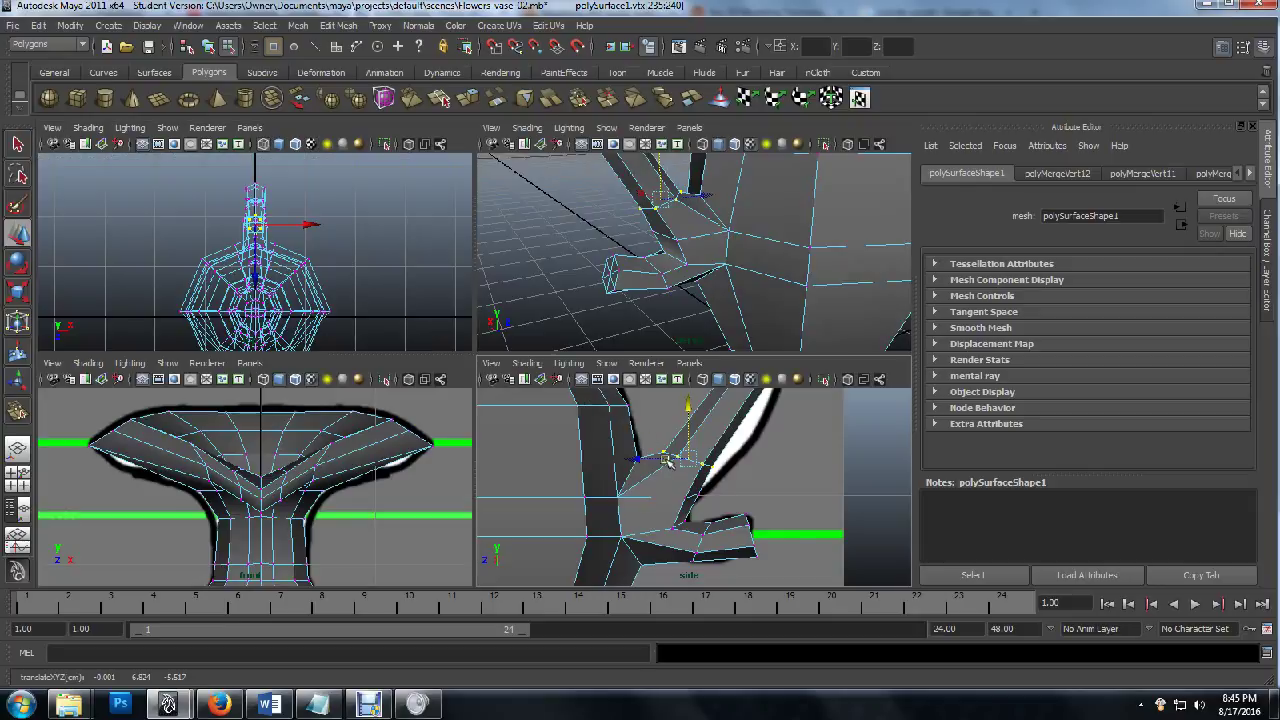
key(space)
key(space)
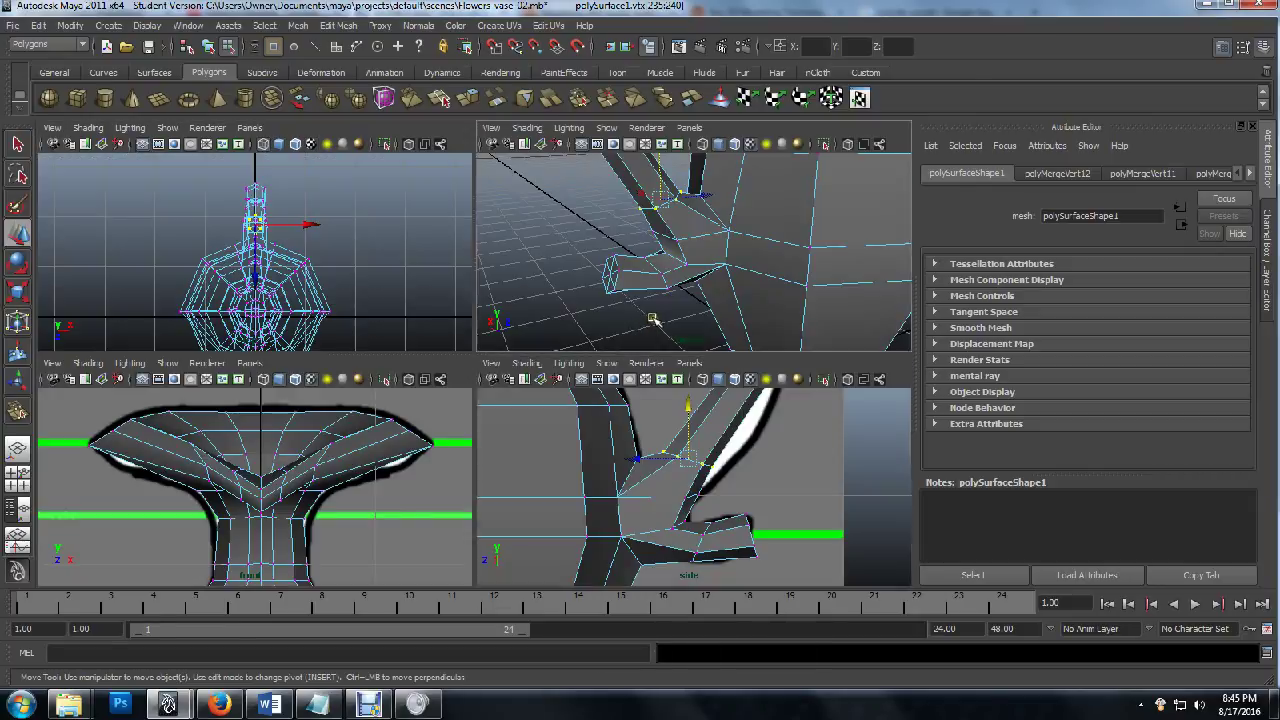
key(space)
alt+middle_drag(447, 360, 445, 412)
alt+drag(445, 412, 490, 425)
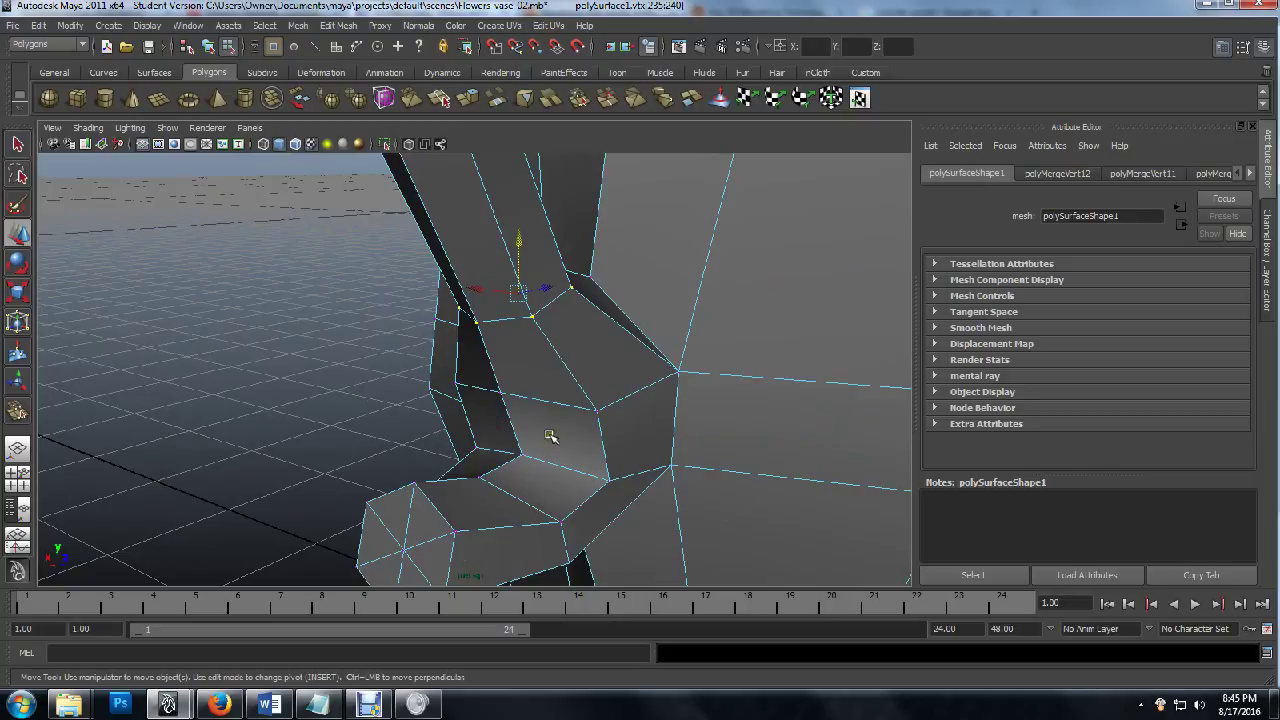
click(597, 409)
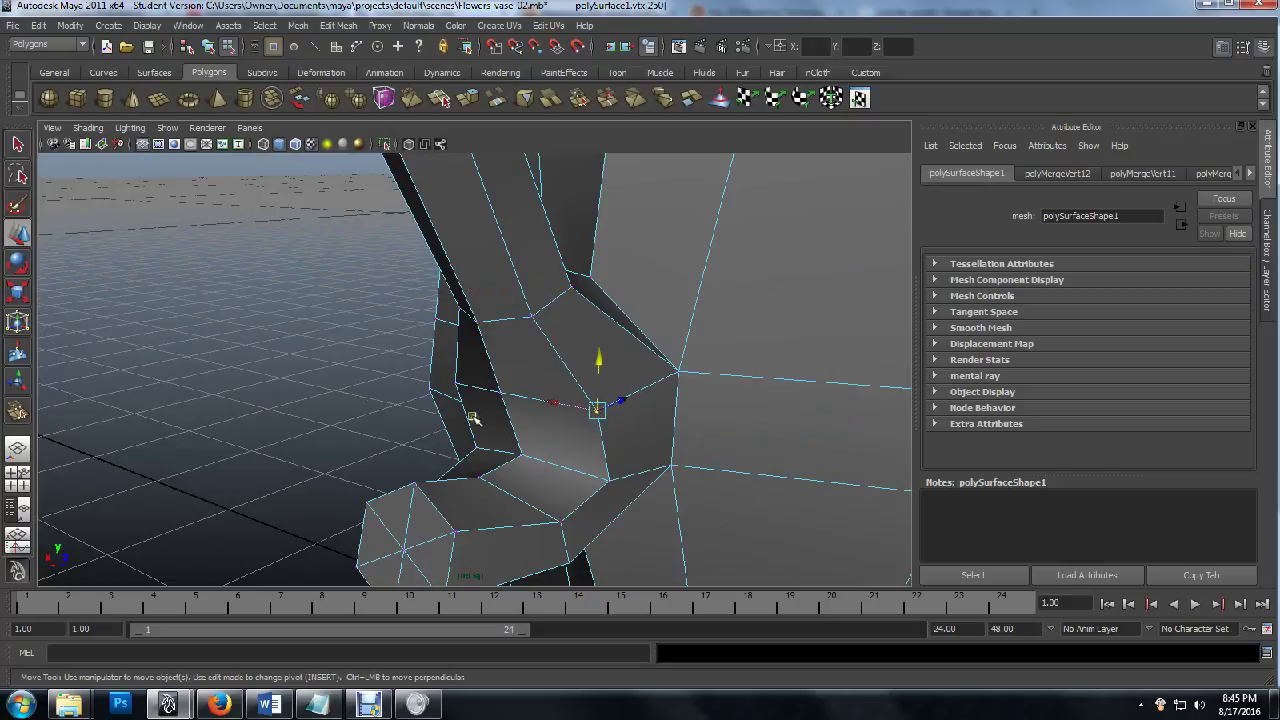
alt+drag(407, 401, 583, 403)
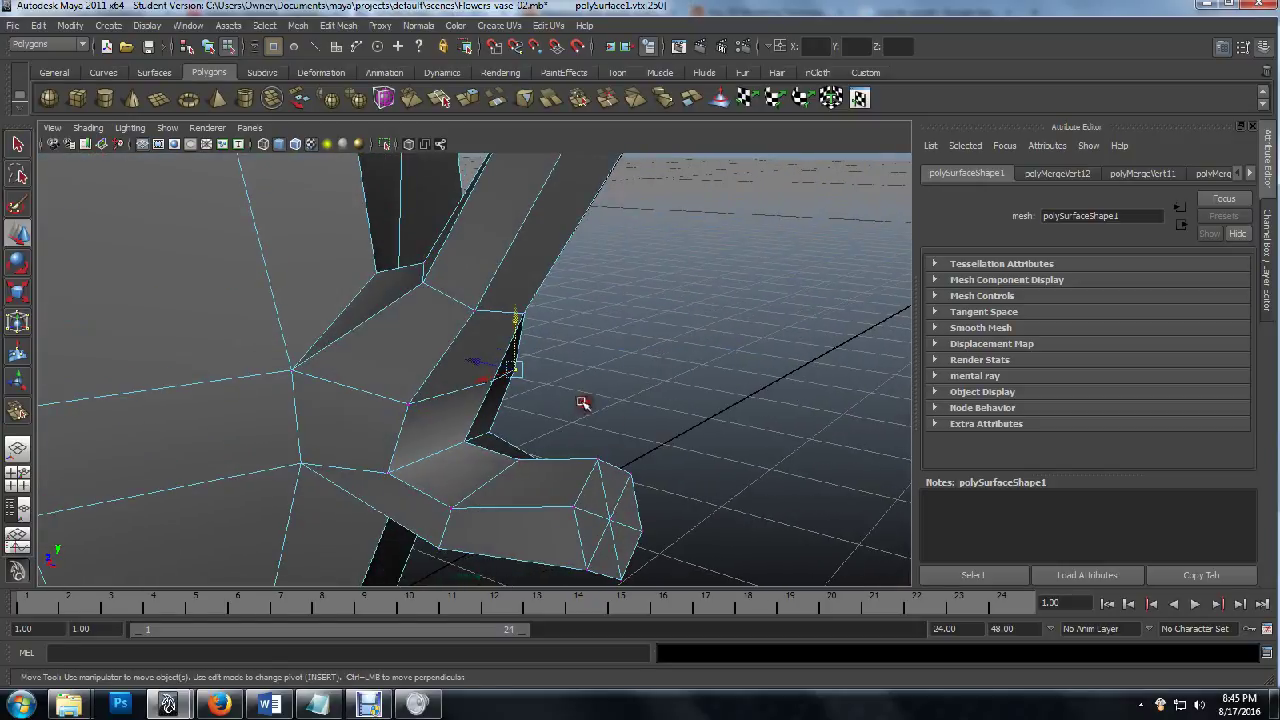
shift+click(407, 404)
drag(432, 381, 380, 356)
mouse_move(458, 433)
alt+mouse_down()
mouse_move(306, 423)
mouse_move(286, 434)
mouse_move(244, 416)
mouse_move(437, 434)
alt+mouse_up()
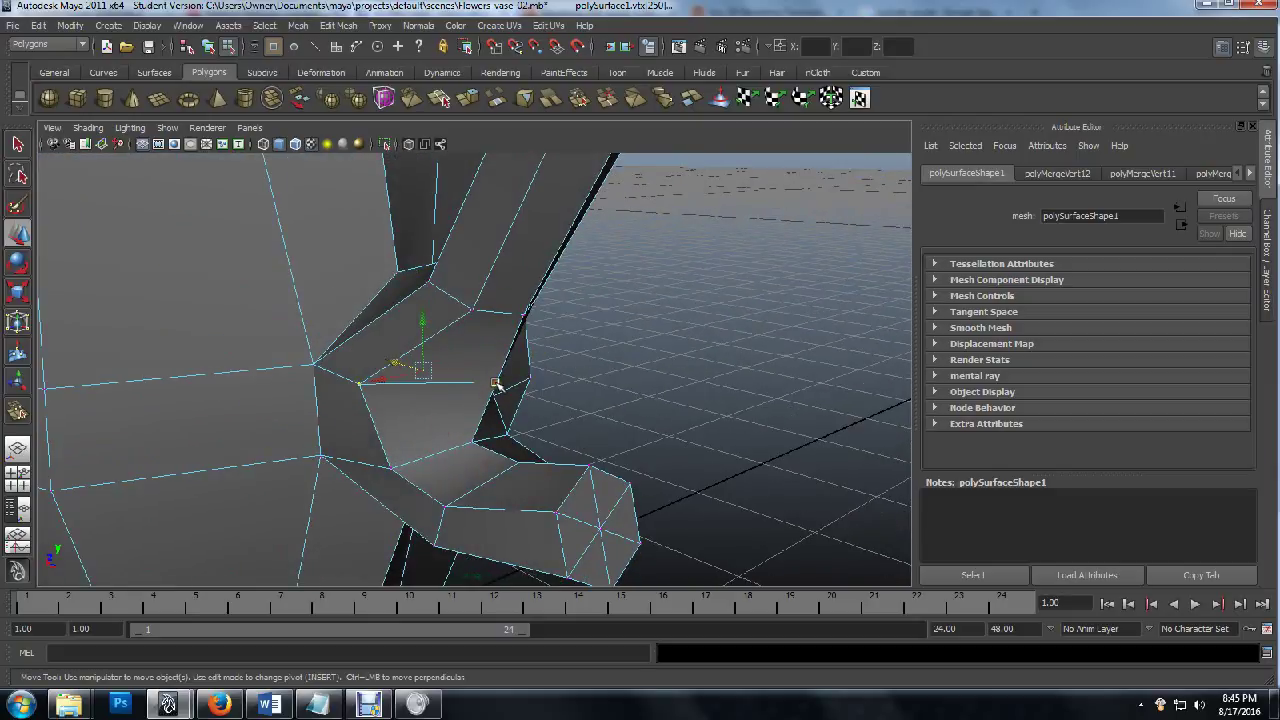
drag(464, 386, 408, 449)
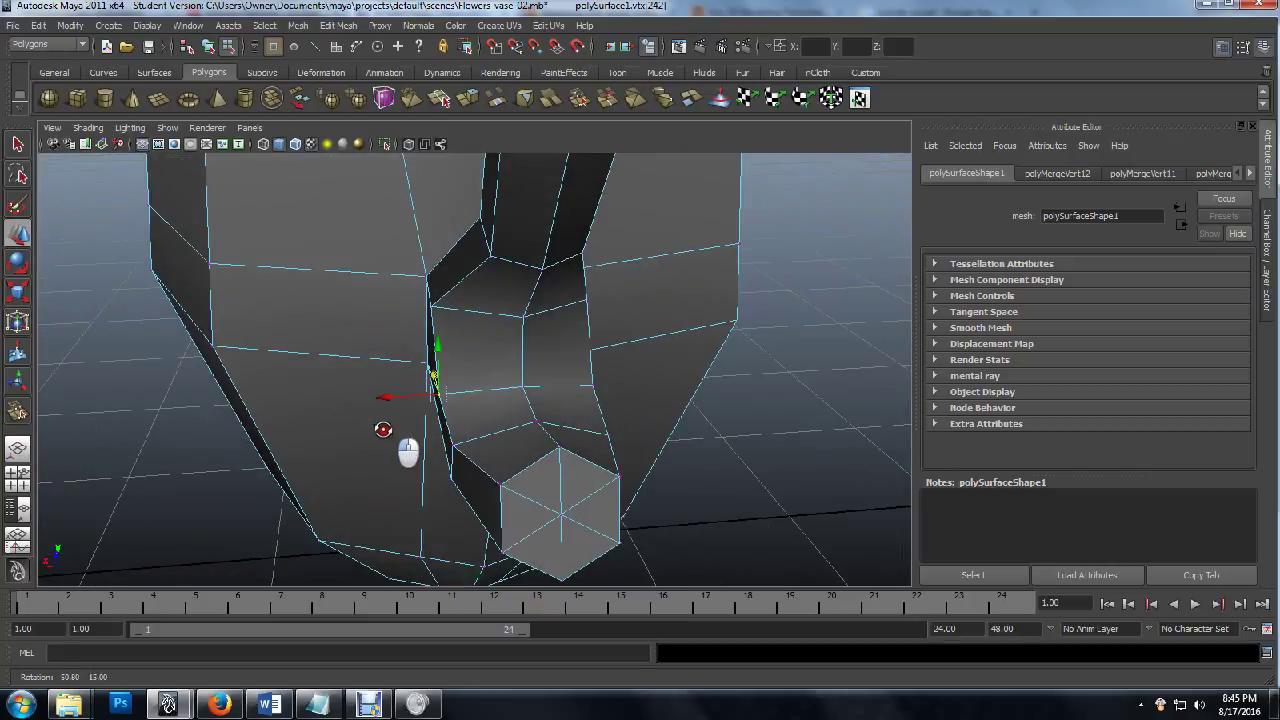
Add the opposite-side vertex of the lower joint's inner bend to the selection and move the pair toward the vase body.
alt+drag(581, 408, 495, 412)
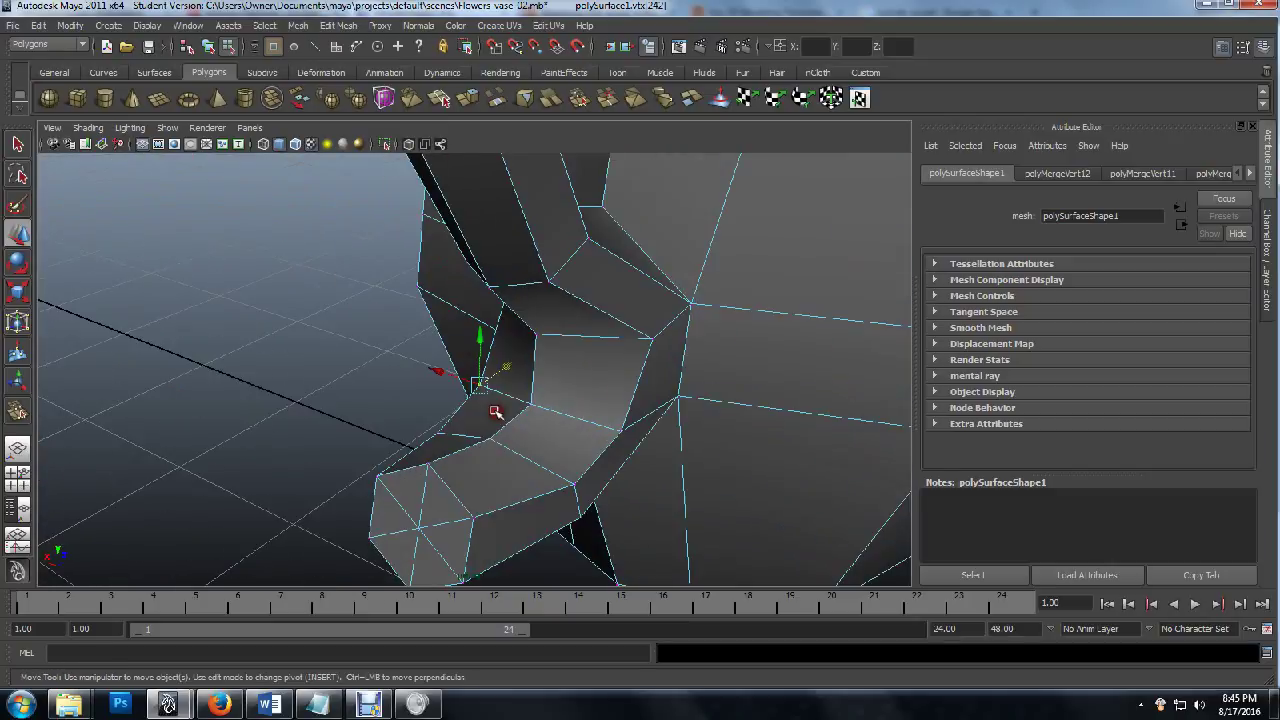
shift+click(621, 431)
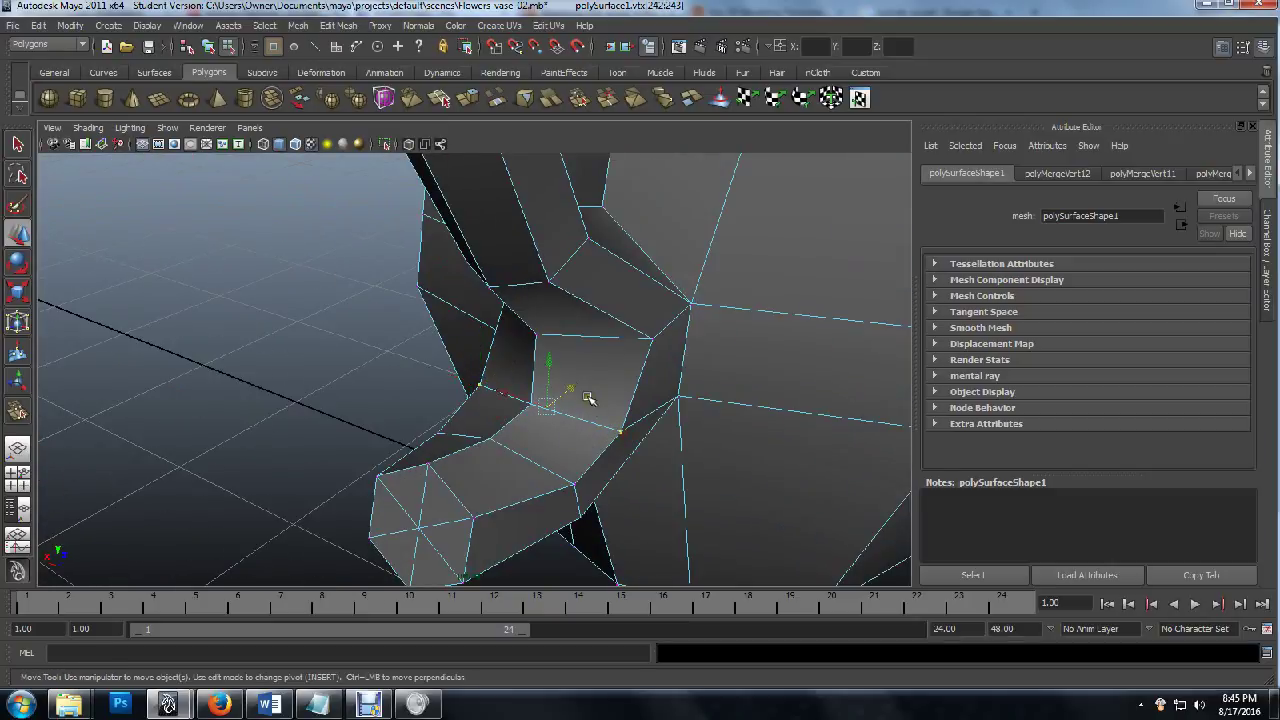
middle_drag(570, 388, 600, 368)
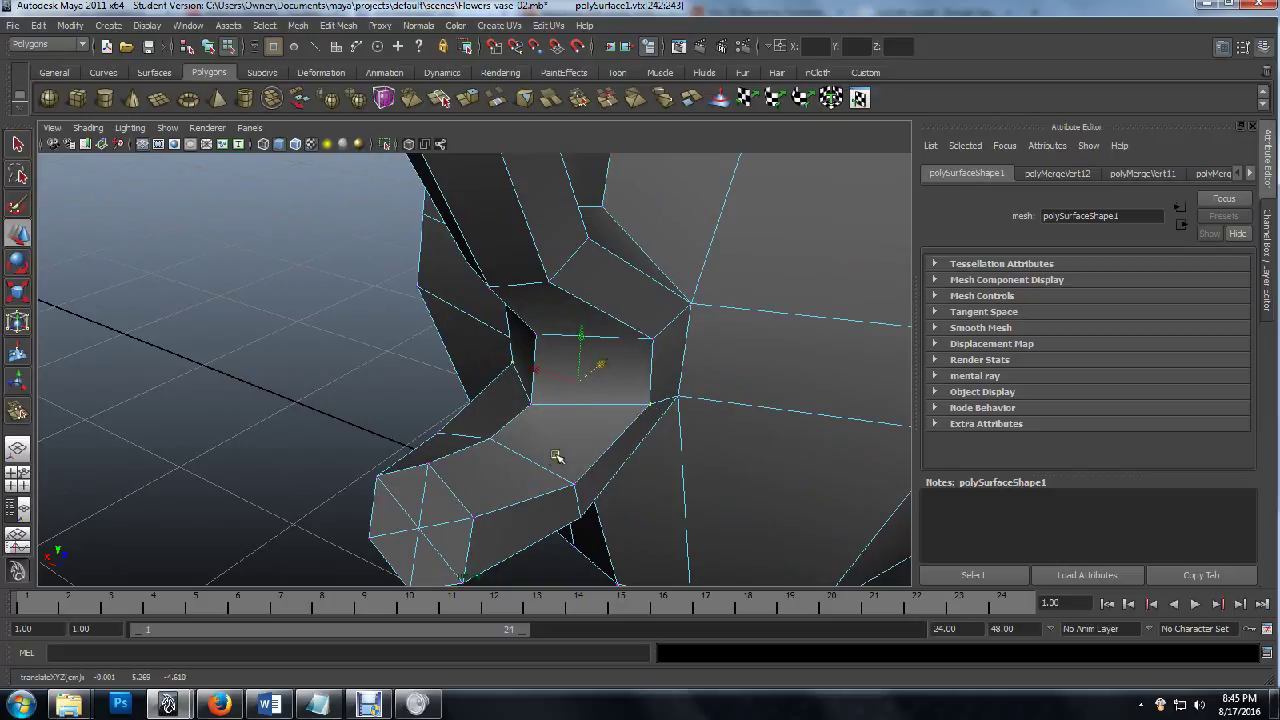
alt+drag(556, 456, 477, 437)
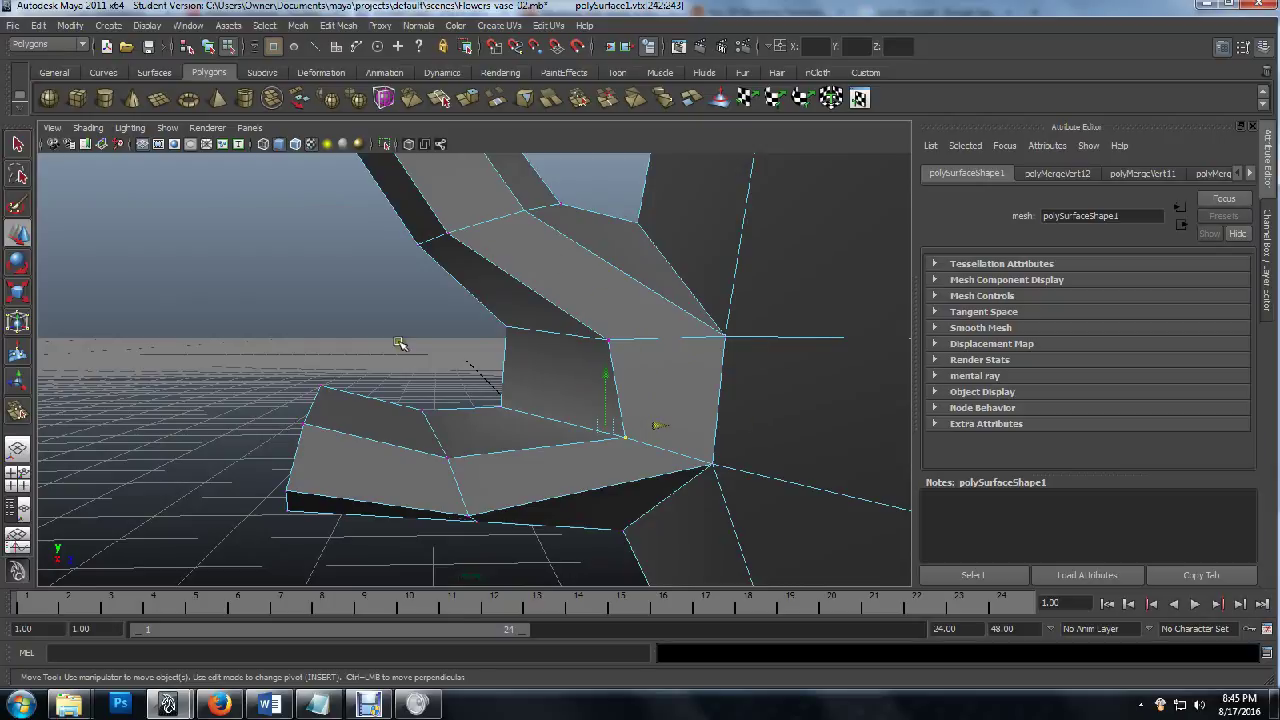
alt+drag(399, 344, 532, 368)
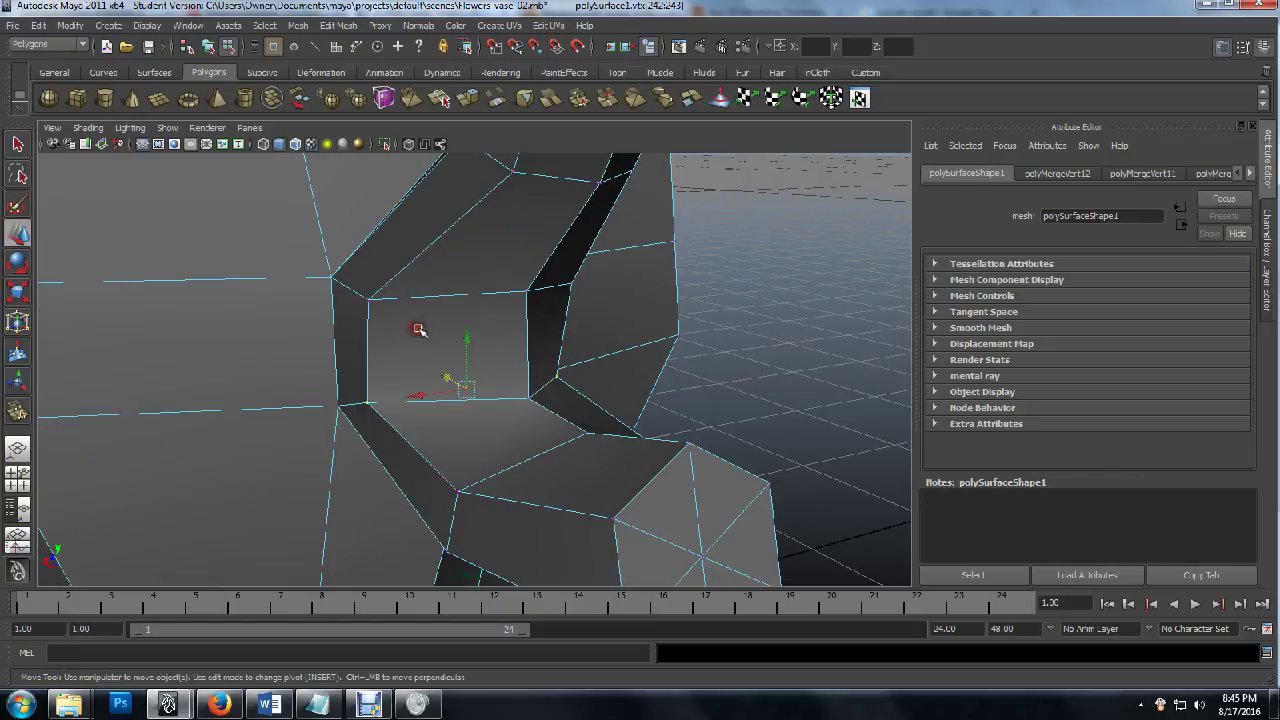
Adjust the inner bend's lower center vertex, and move the center vertex above it inward toward the vase body.
click(528, 397)
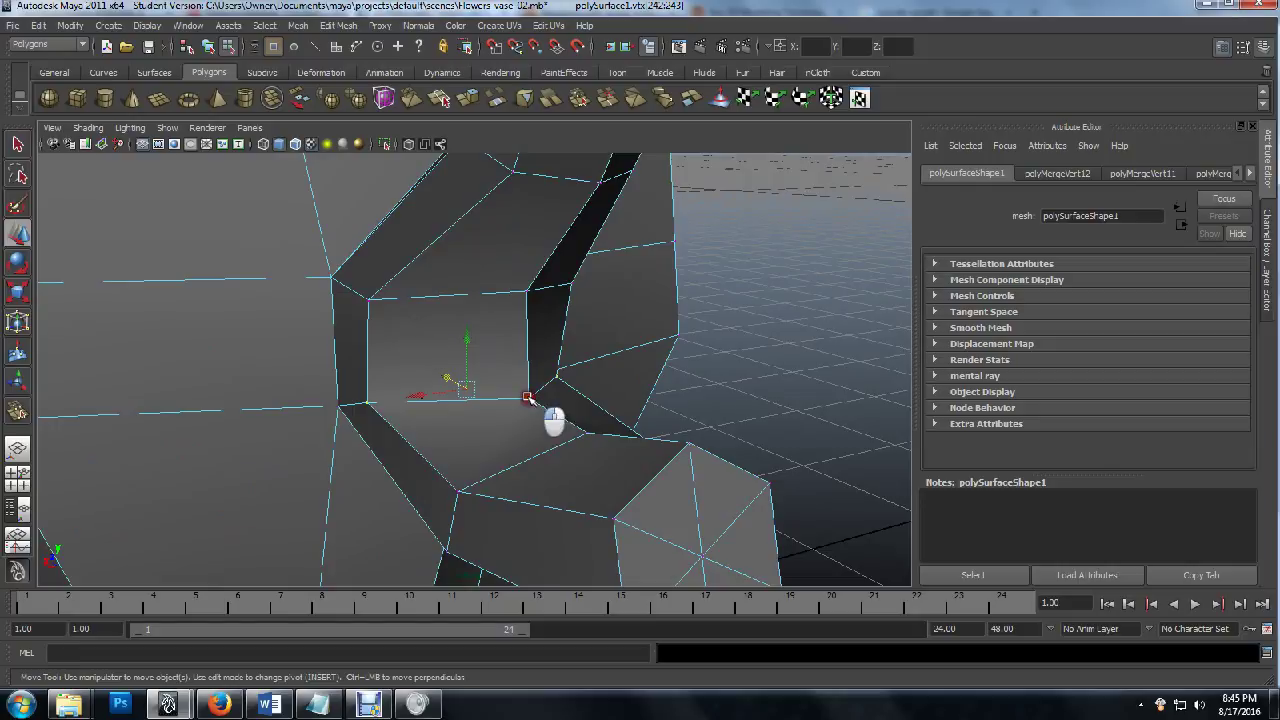
drag(503, 382, 518, 361)
drag(405, 389, 383, 390)
alt+drag(521, 330, 248, 330)
click(555, 311)
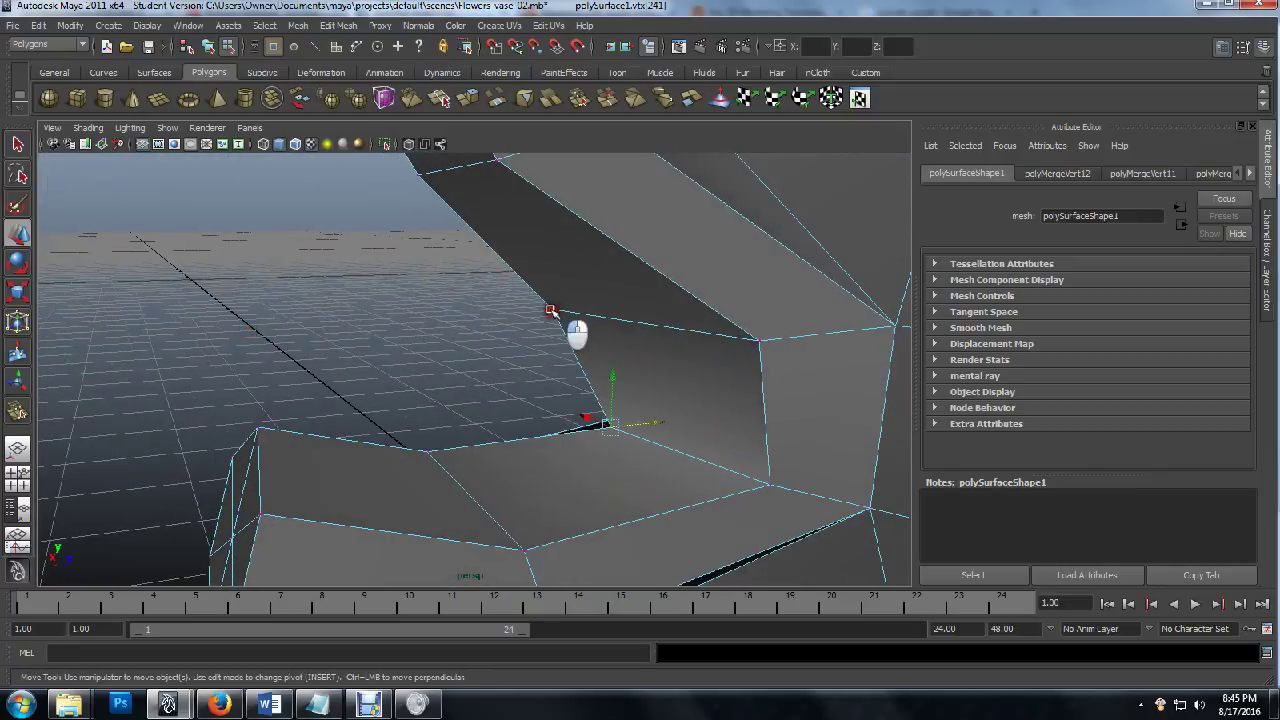
drag(598, 307, 618, 305)
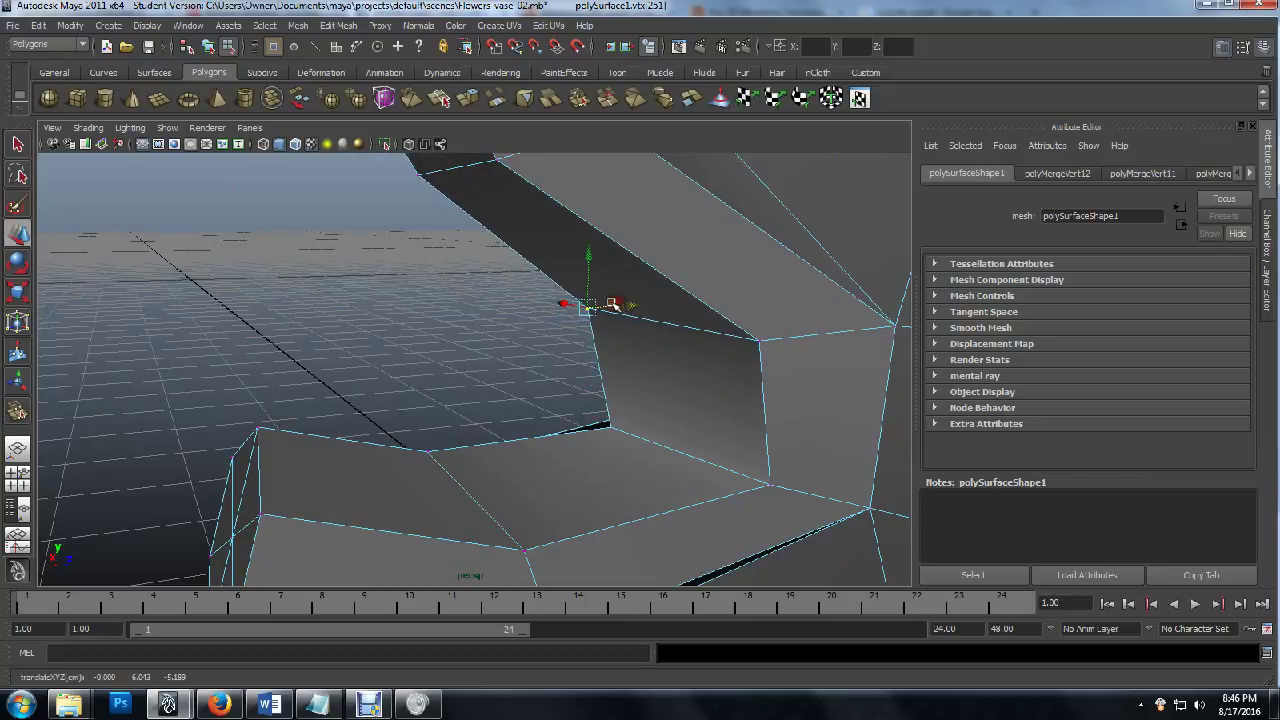
alt+drag(431, 379, 723, 334)
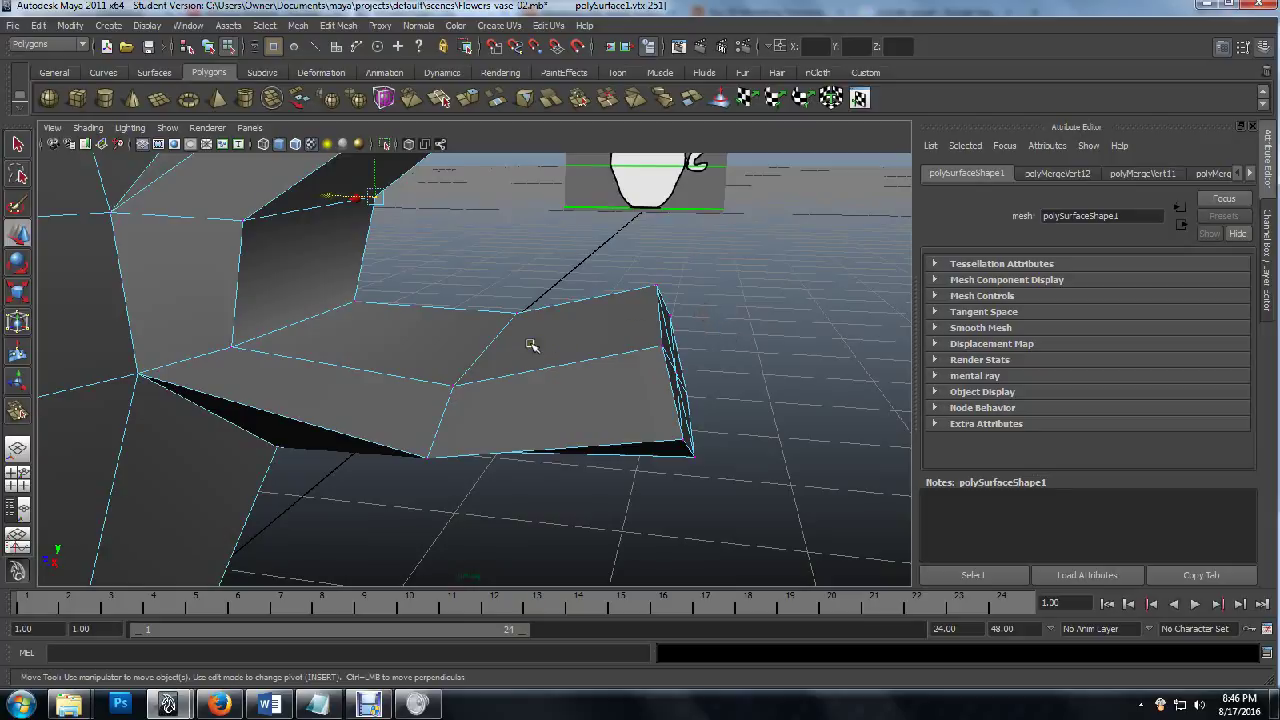
In the side view, select the vertices of the lower joint's protruding tip and move them toward the vase body.
key(space)
key(space)
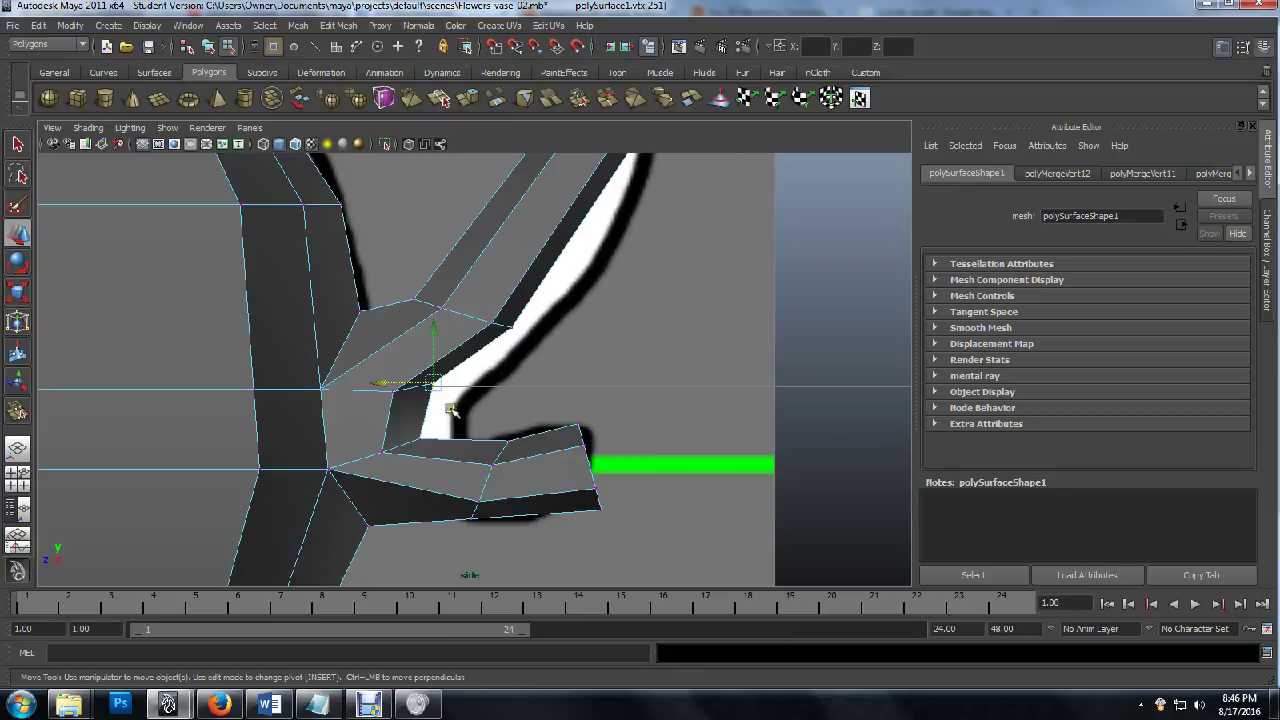
drag(452, 409, 652, 546)
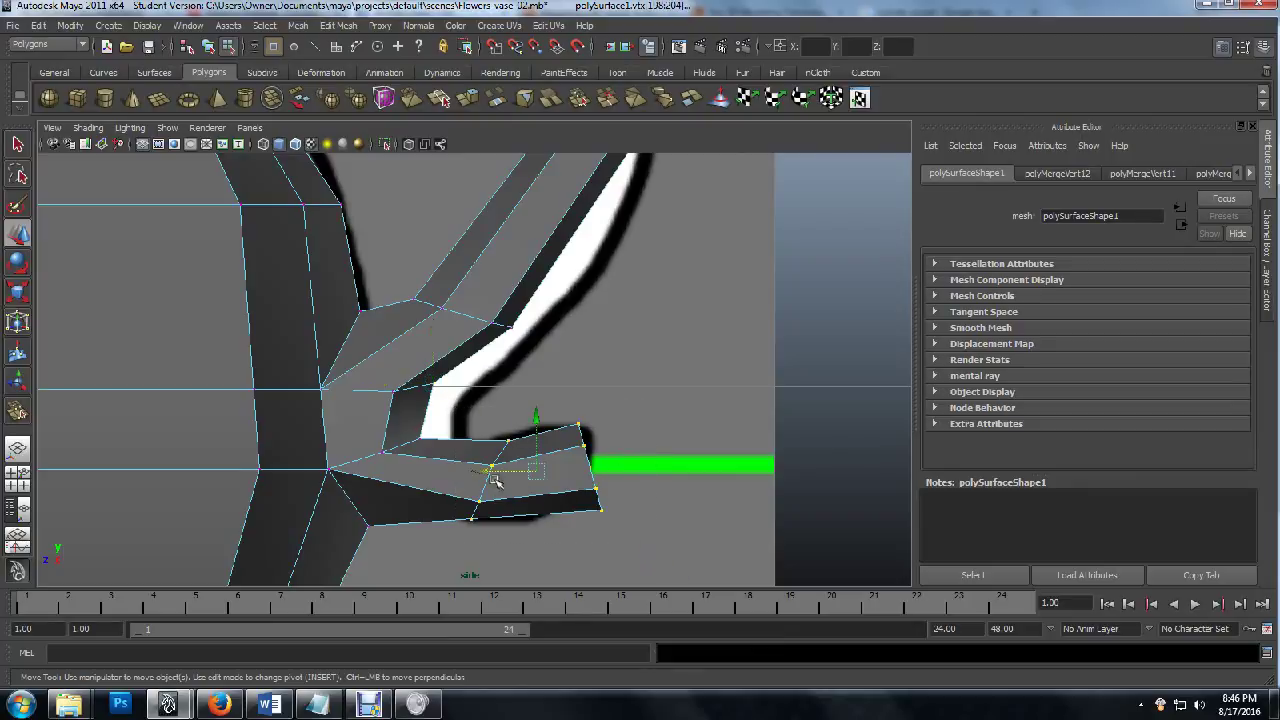
middle_drag(493, 480, 431, 465)
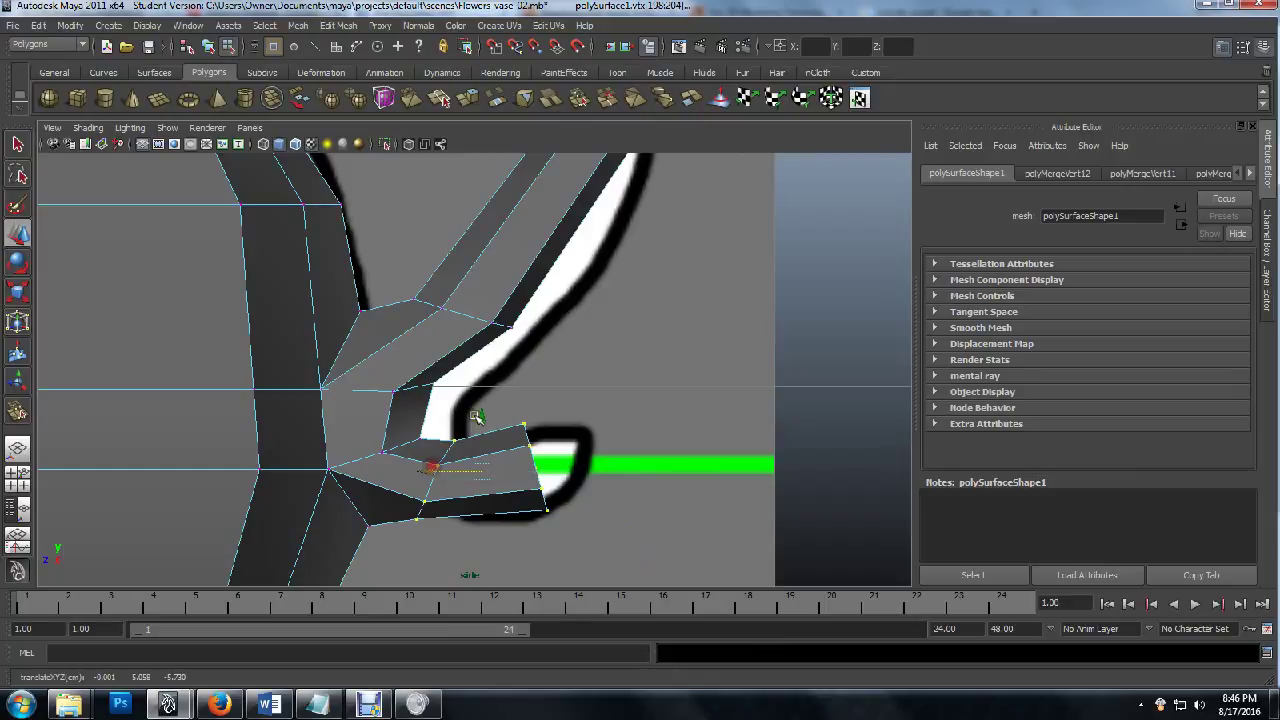
scroll(480, 415, down, 5)
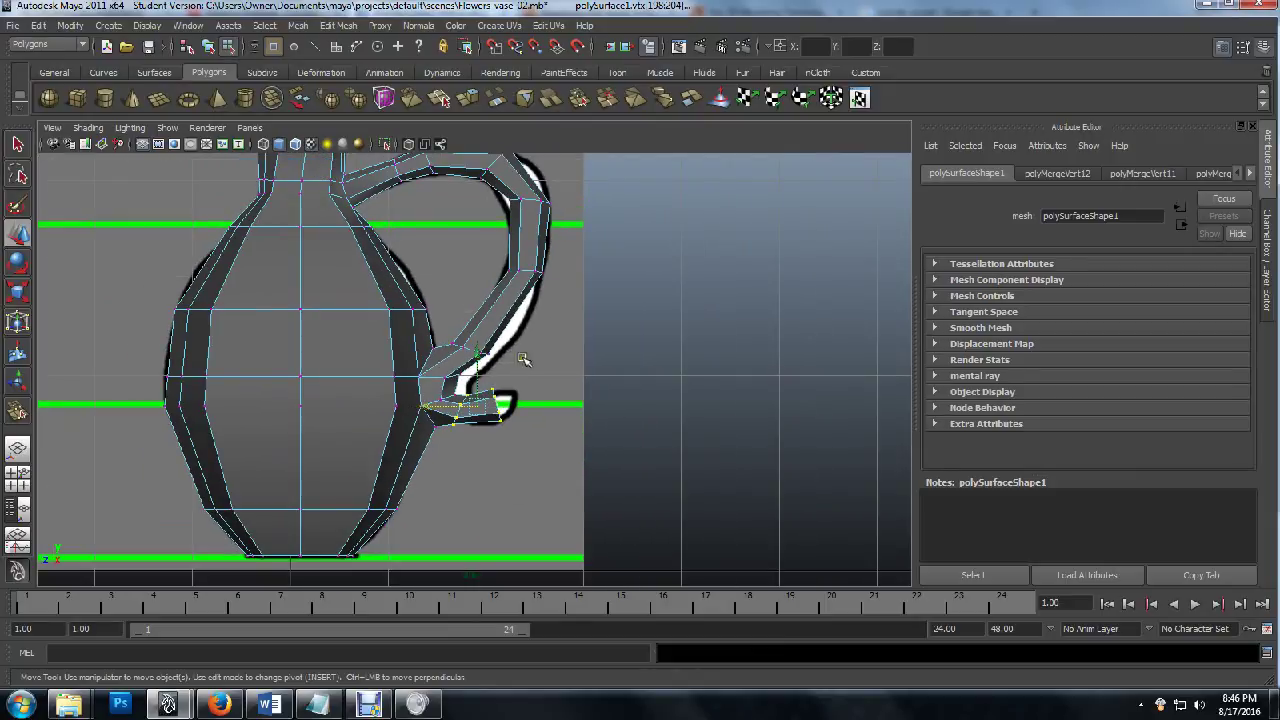
alt+middle_drag(542, 302, 533, 372)
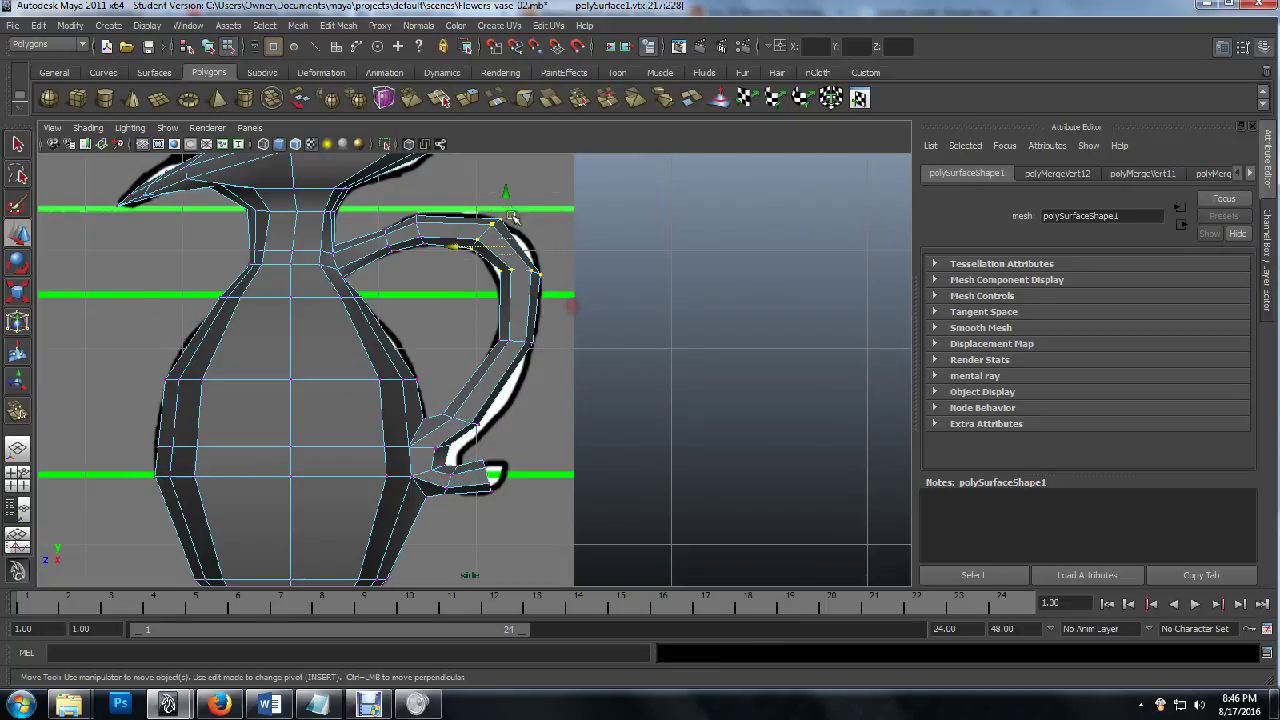
Select the two vertex loops at the handle's upper bend, lower them and nudge them outward, then raise the upper loop to the reference outline.
drag(571, 306, 508, 214)
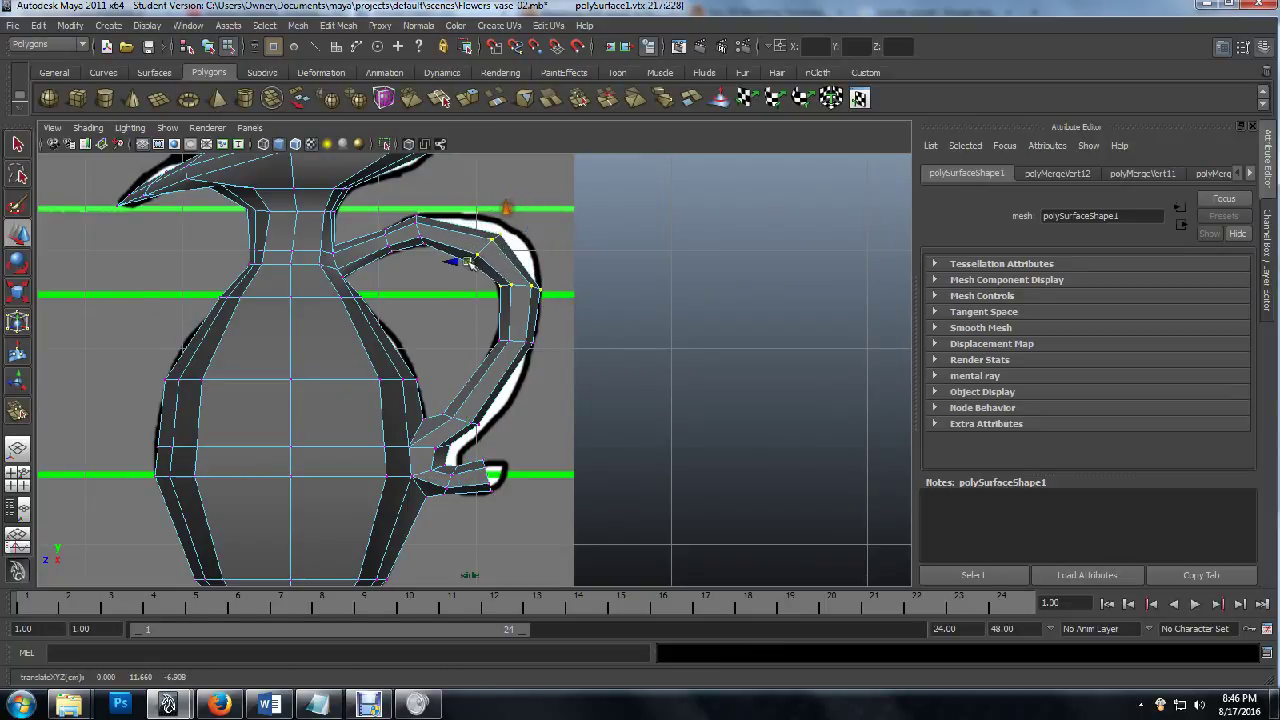
drag(453, 263, 459, 263)
drag(509, 212, 510, 205)
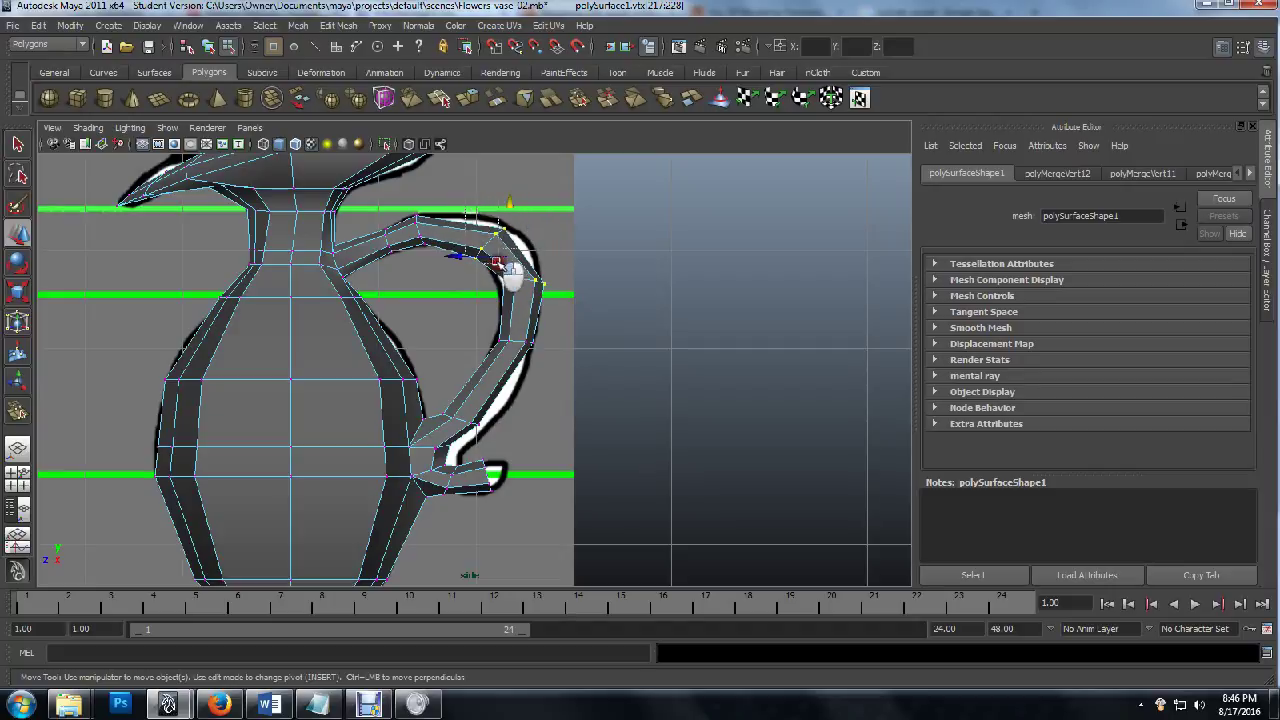
drag(506, 276, 509, 268)
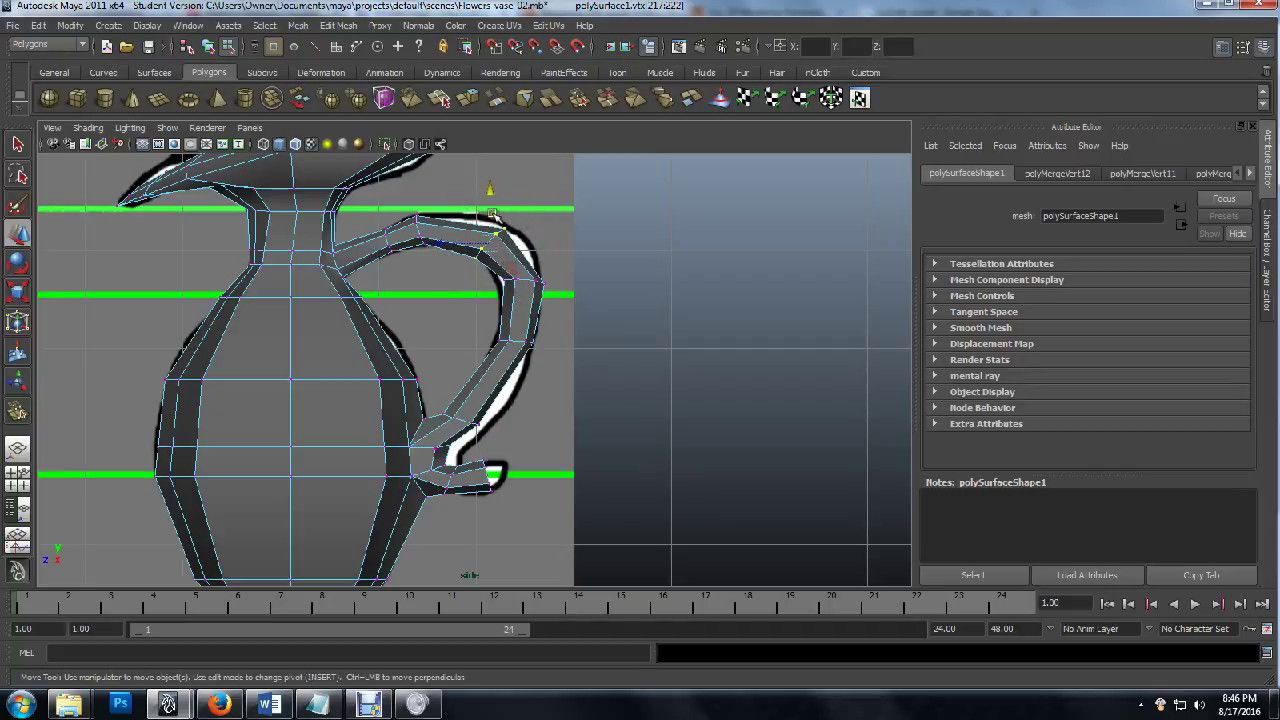
drag(487, 206, 487, 198)
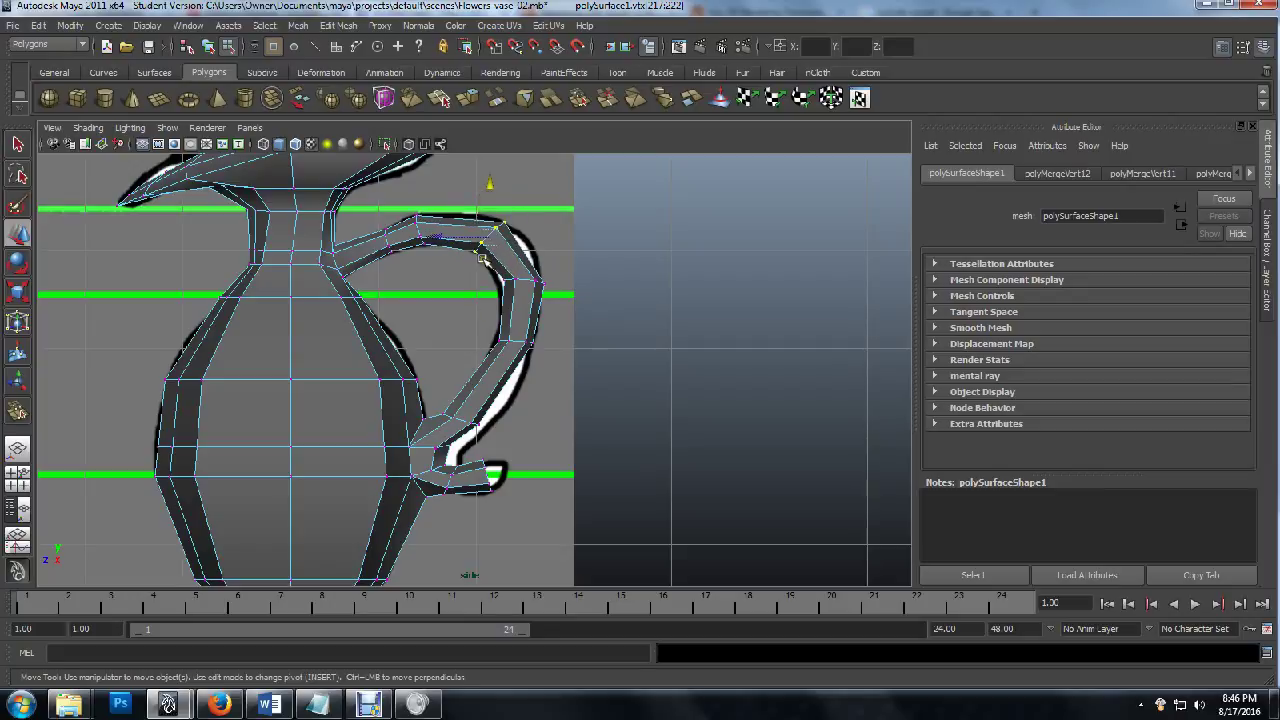
Select the vertex loop at the lower end of the handle's upper bend and rotate it slightly to follow the curve.
drag(498, 270, 600, 338)
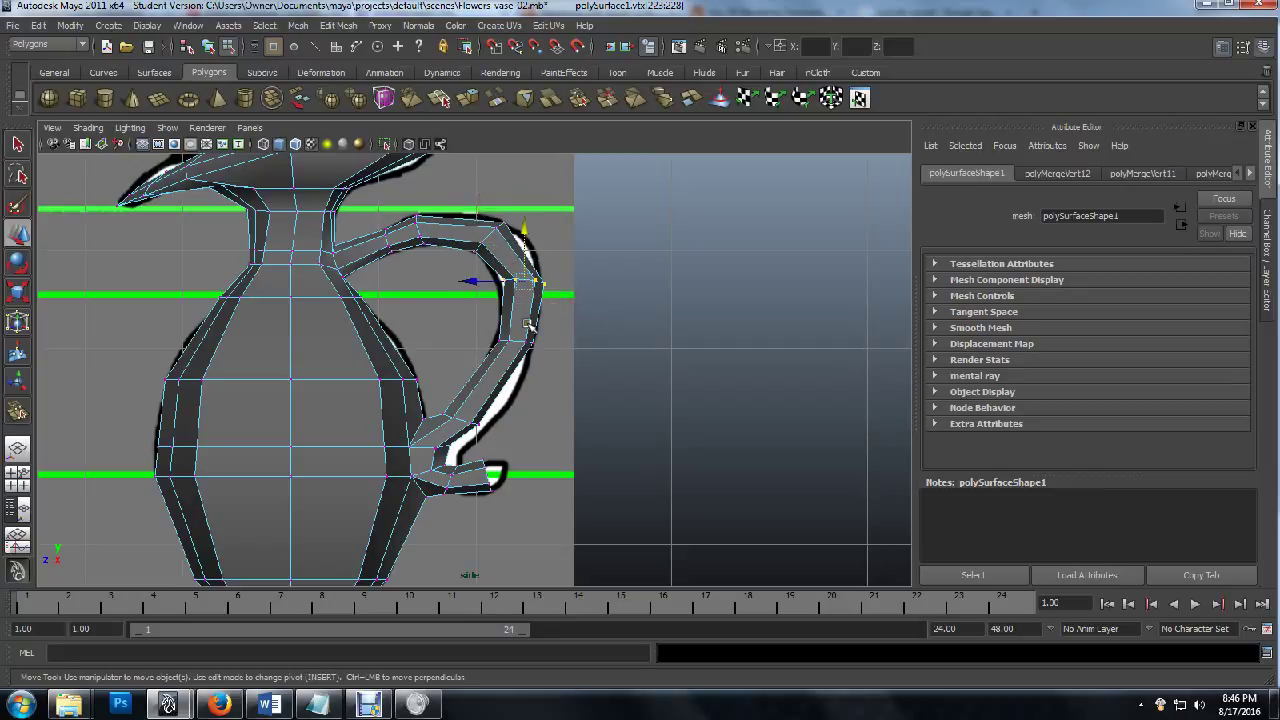
key(e)
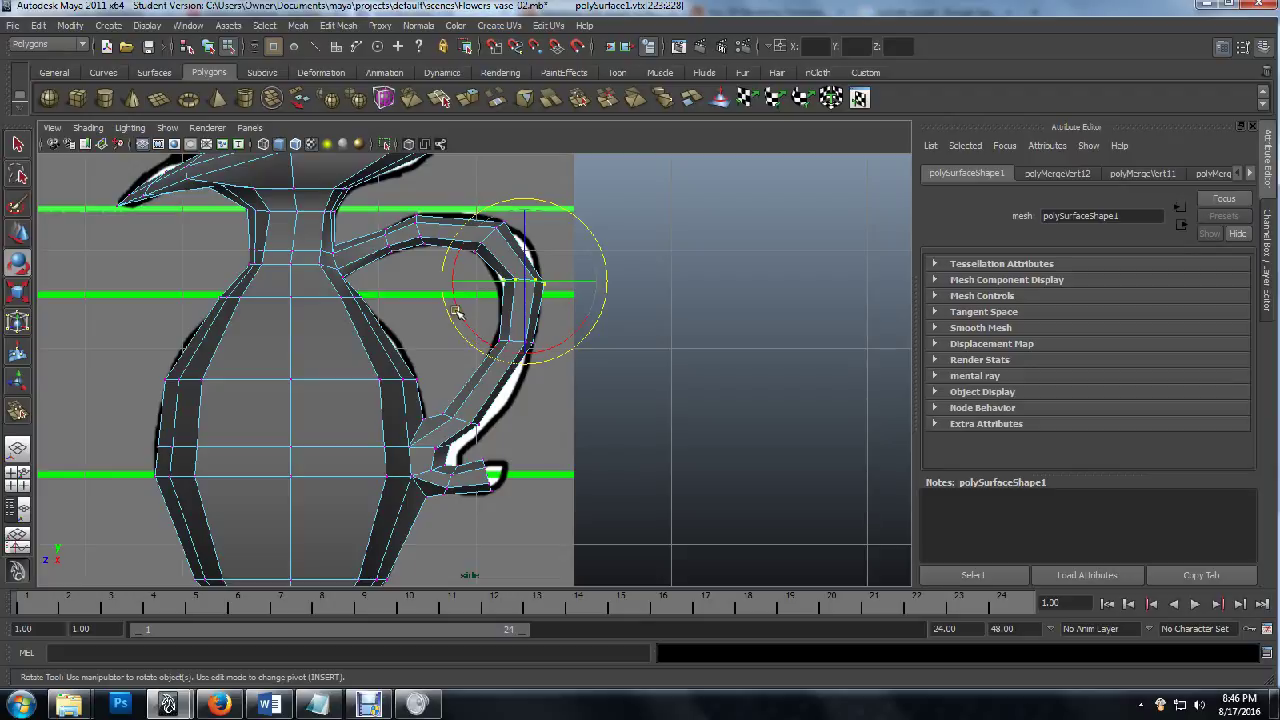
drag(458, 302, 466, 322)
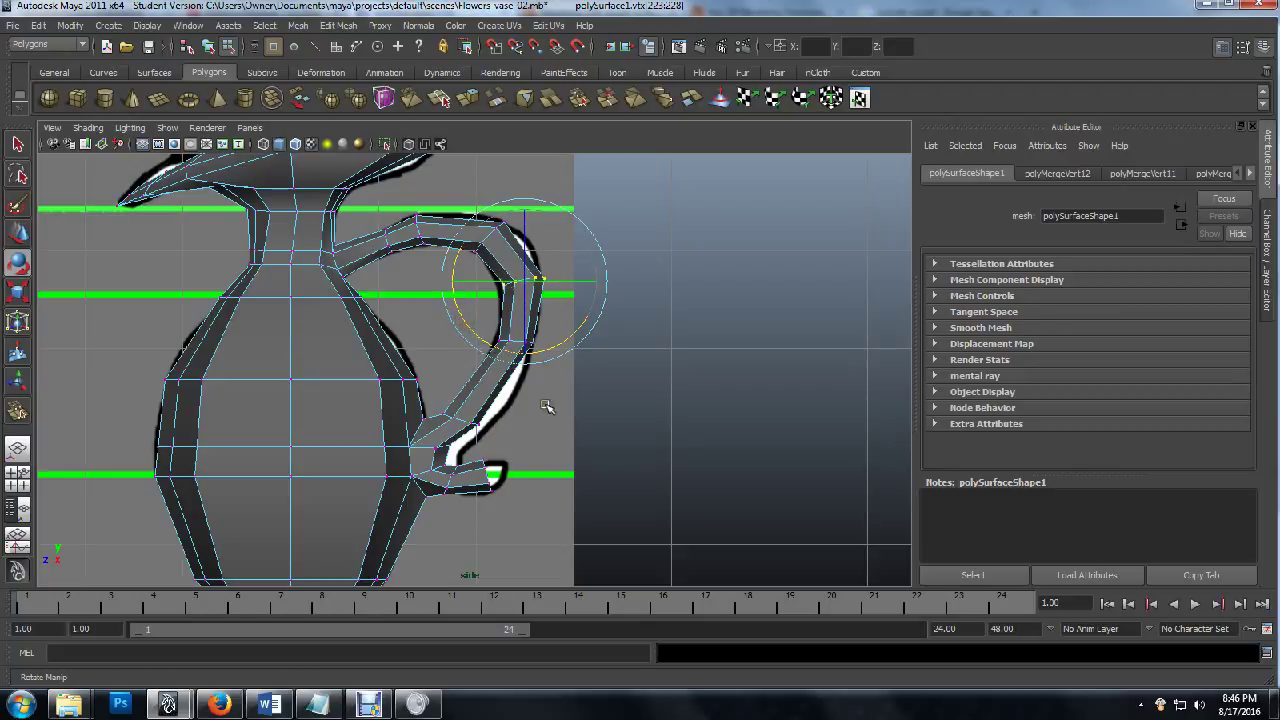
key(q)
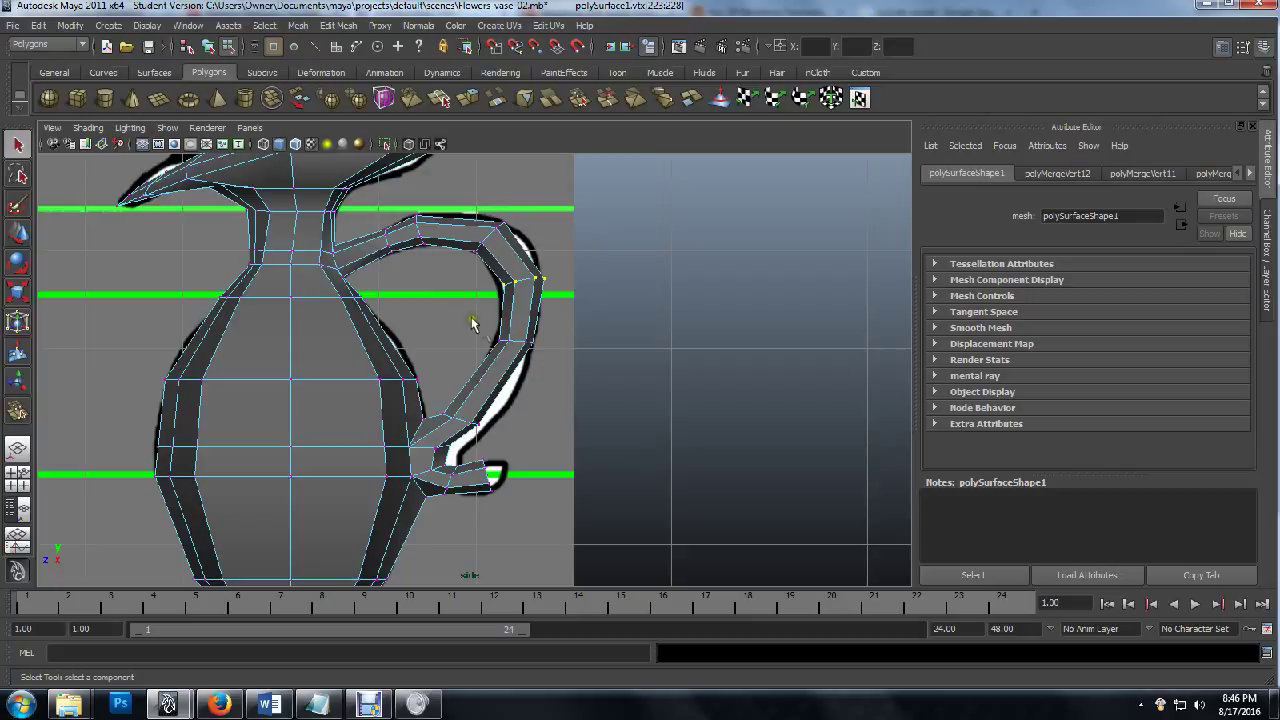
Lower the vertex loop at the handle's middle, scale it up to about 1.143, and shift it slightly toward the vase.
drag(470, 316, 566, 364)
key(w)
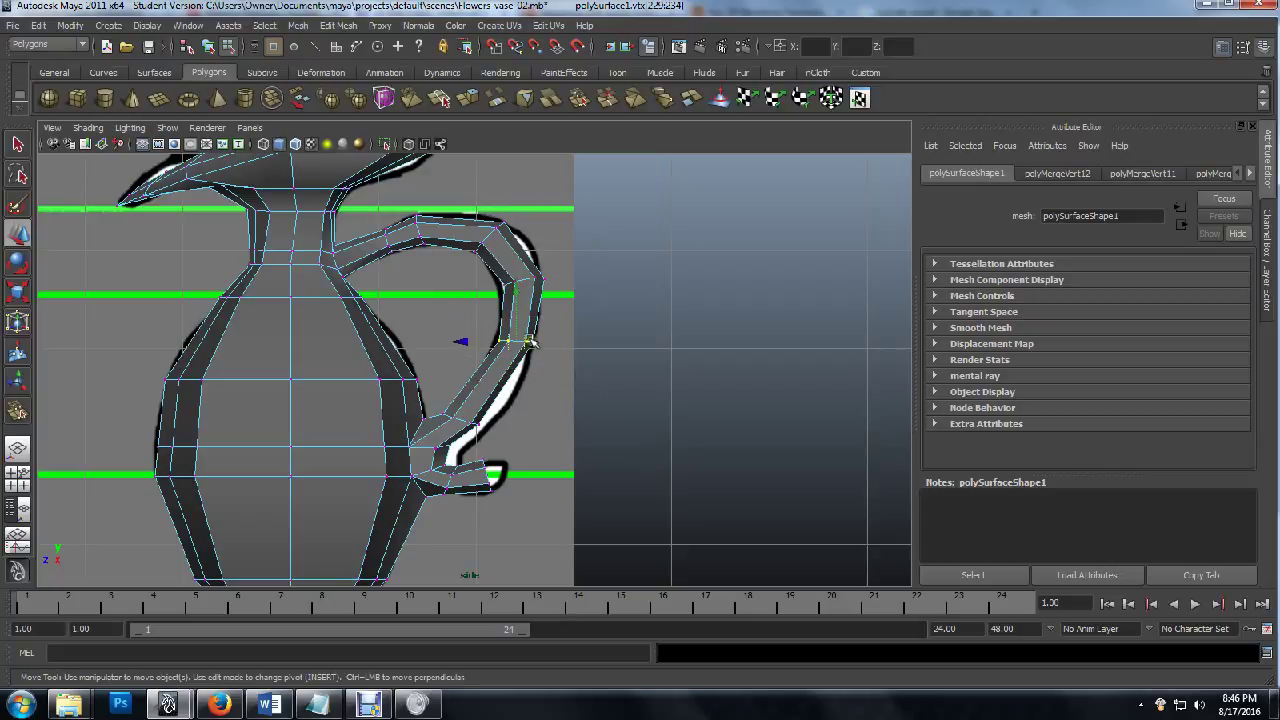
drag(517, 312, 517, 347)
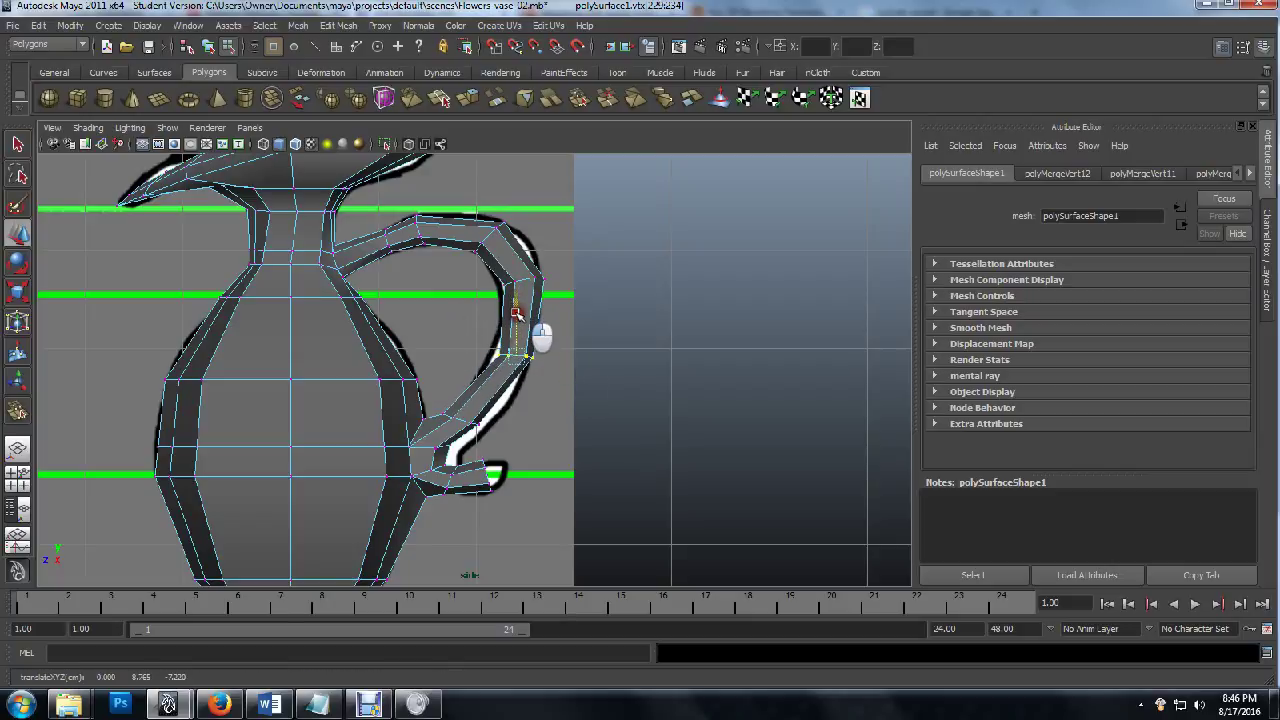
key(r)
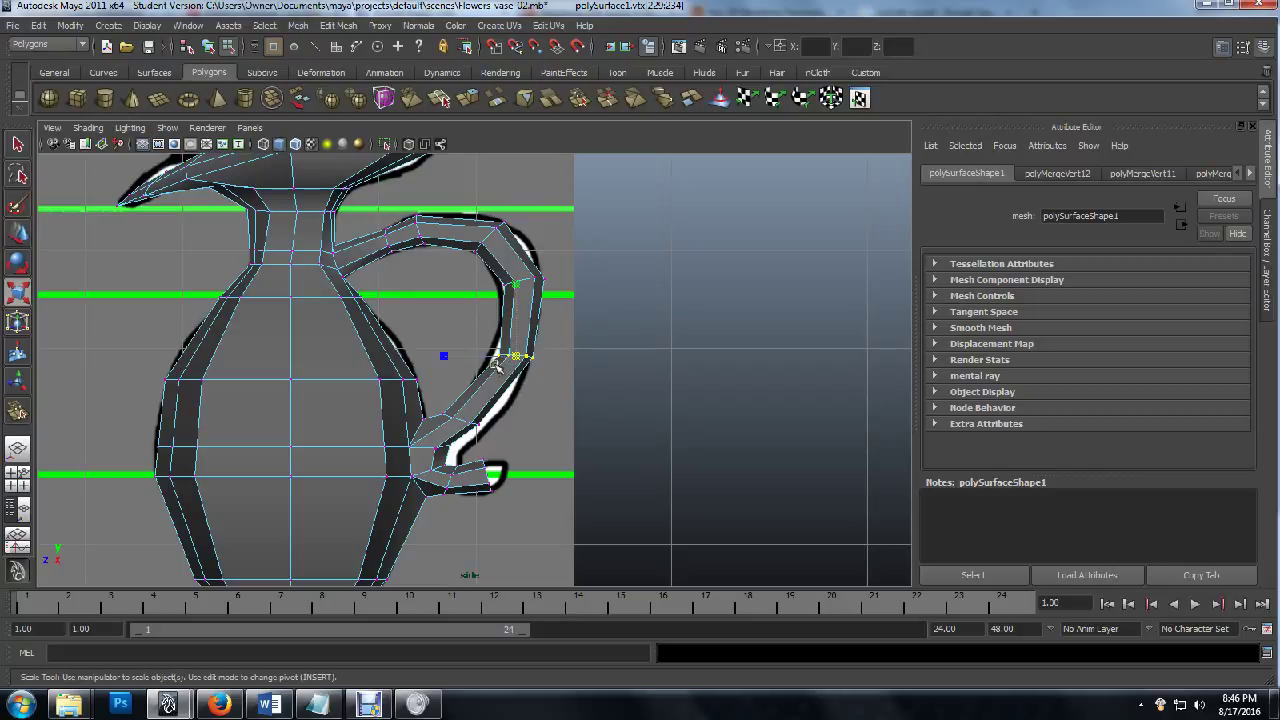
drag(517, 355, 543, 377)
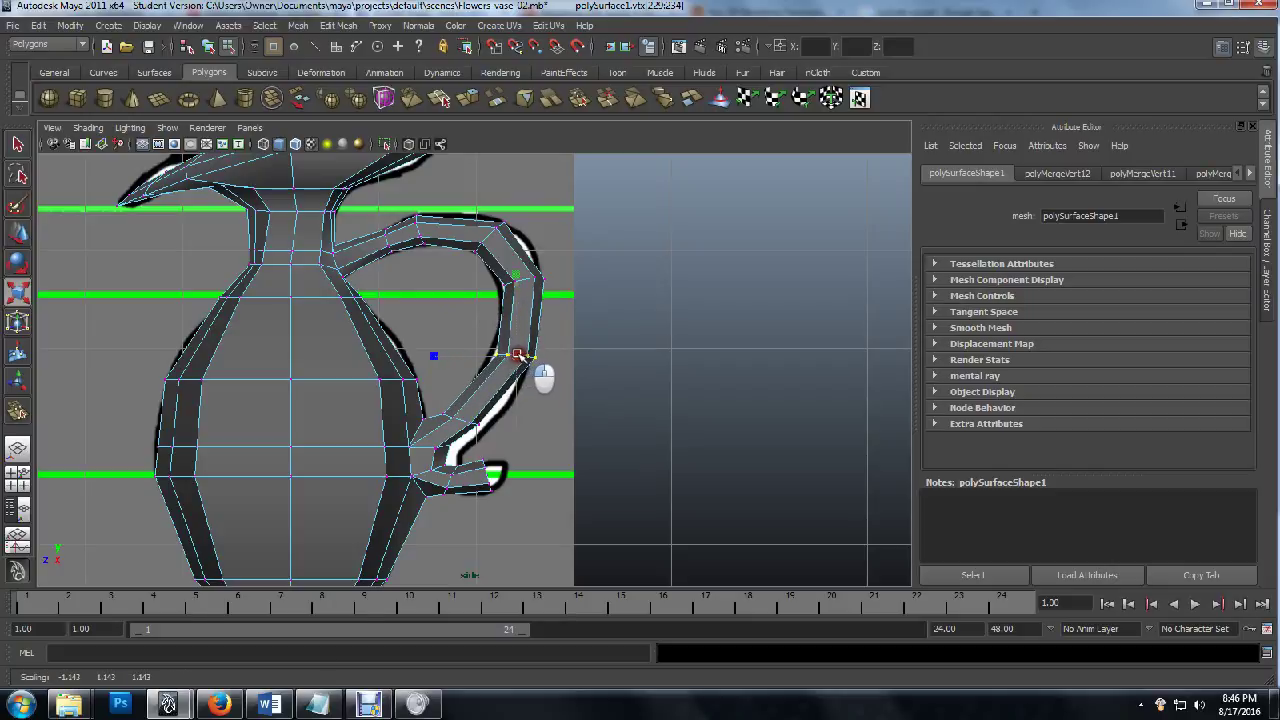
key(w)
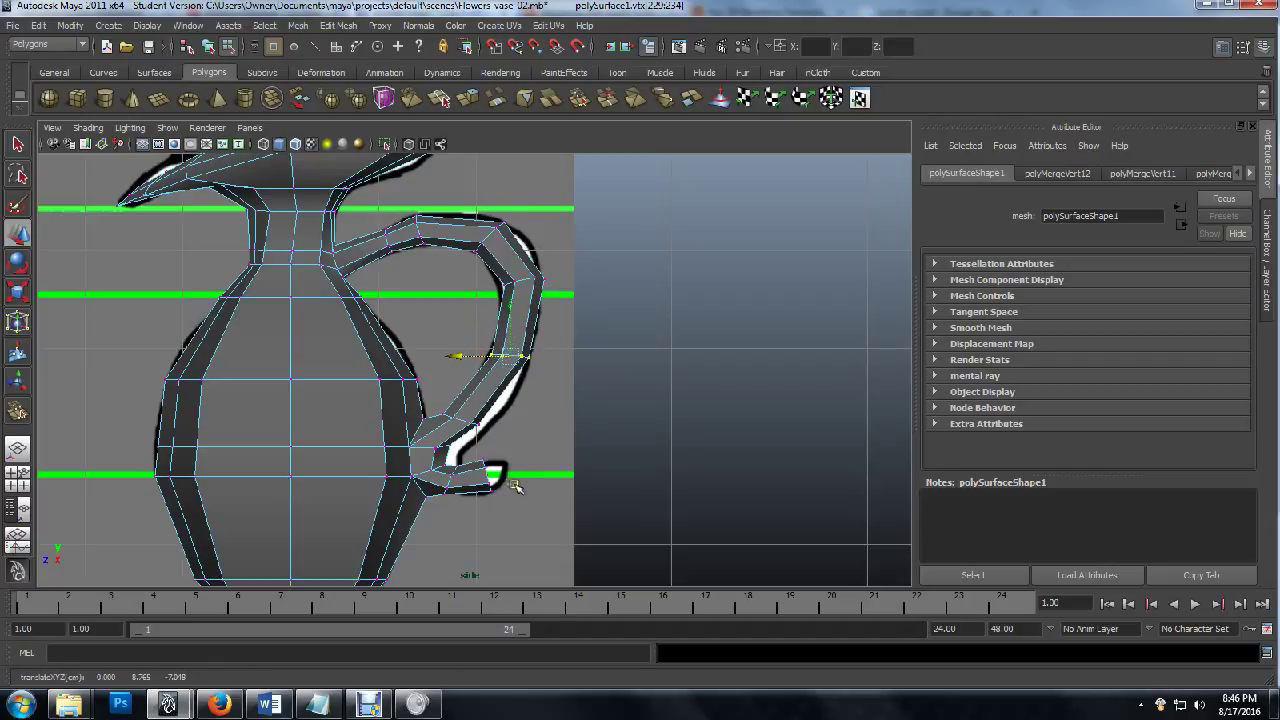
In the perspective view, switch to edge selection and examine the hexagonal end cap at the lower joint's tip.
alt+drag(515, 484, 523, 373)
scroll(513, 412, up, 3)
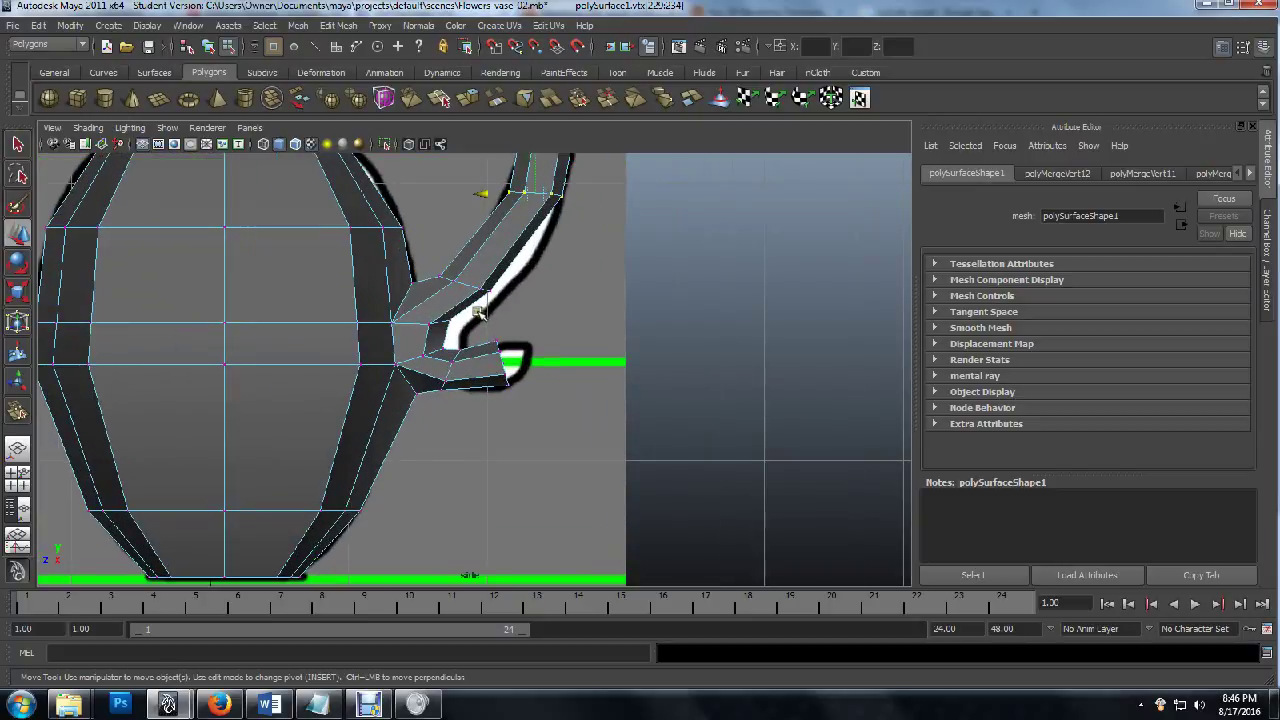
key(space)
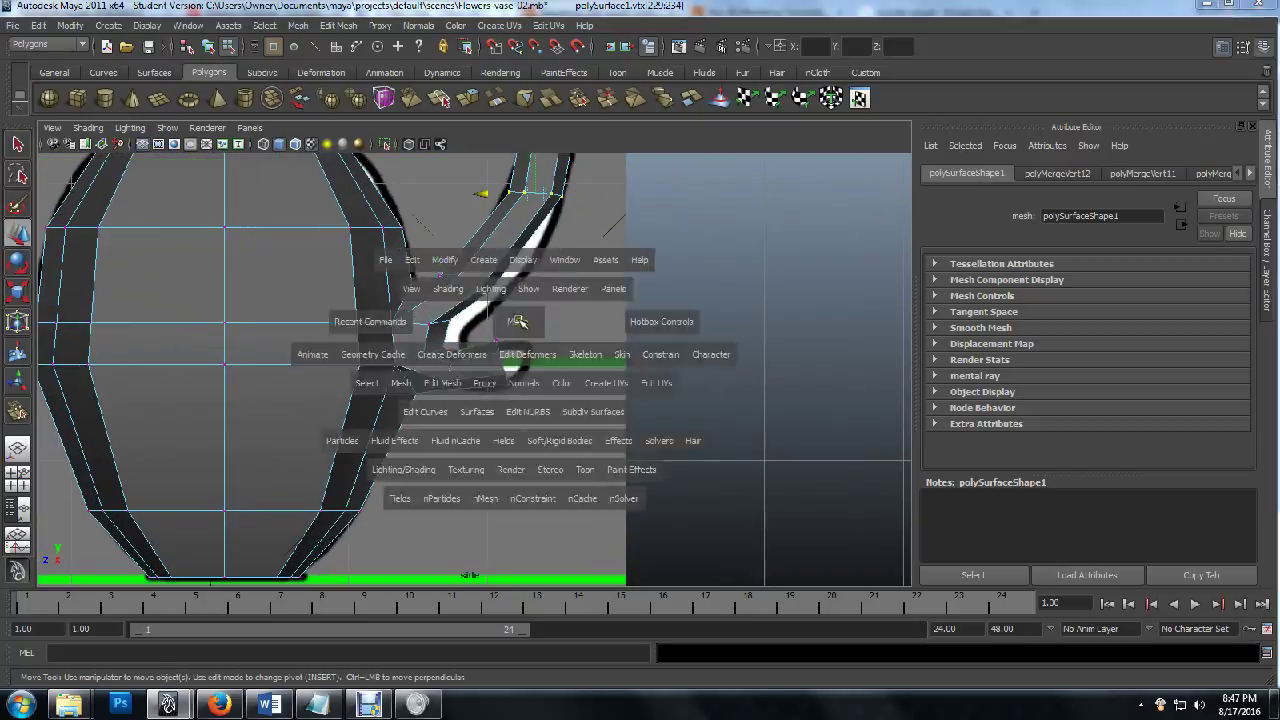
key(space)
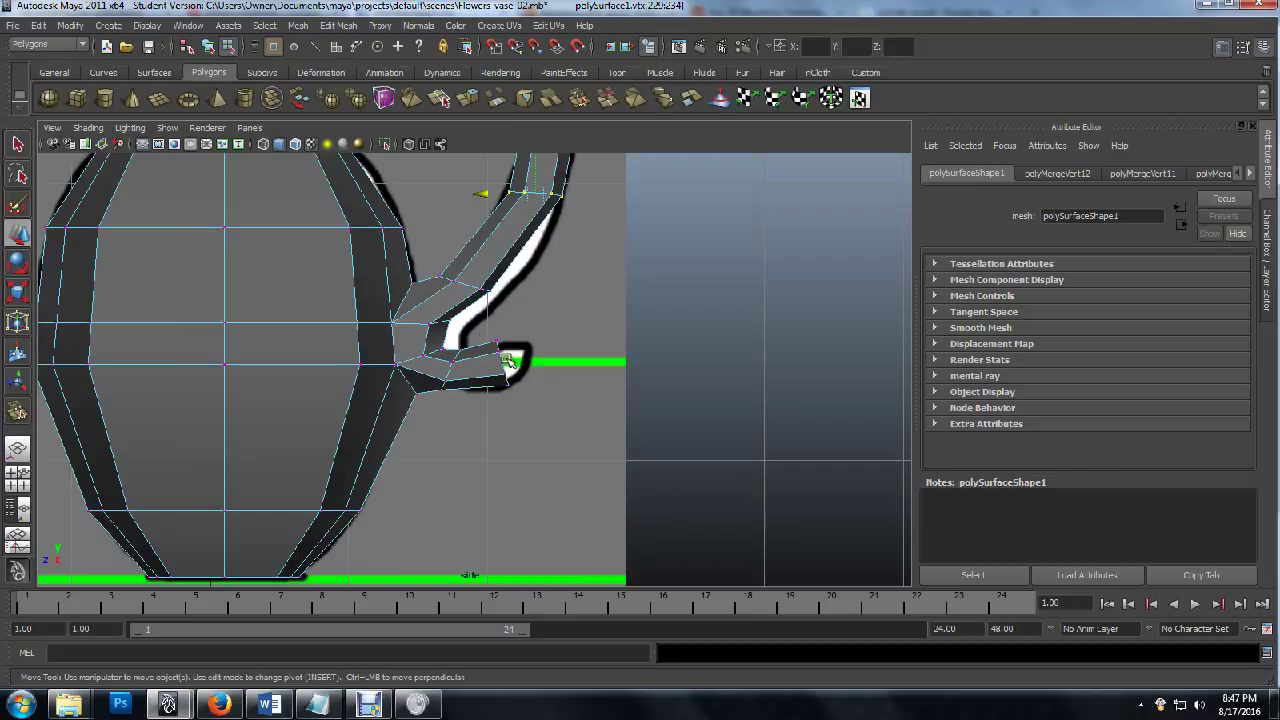
key(space)
key(space)
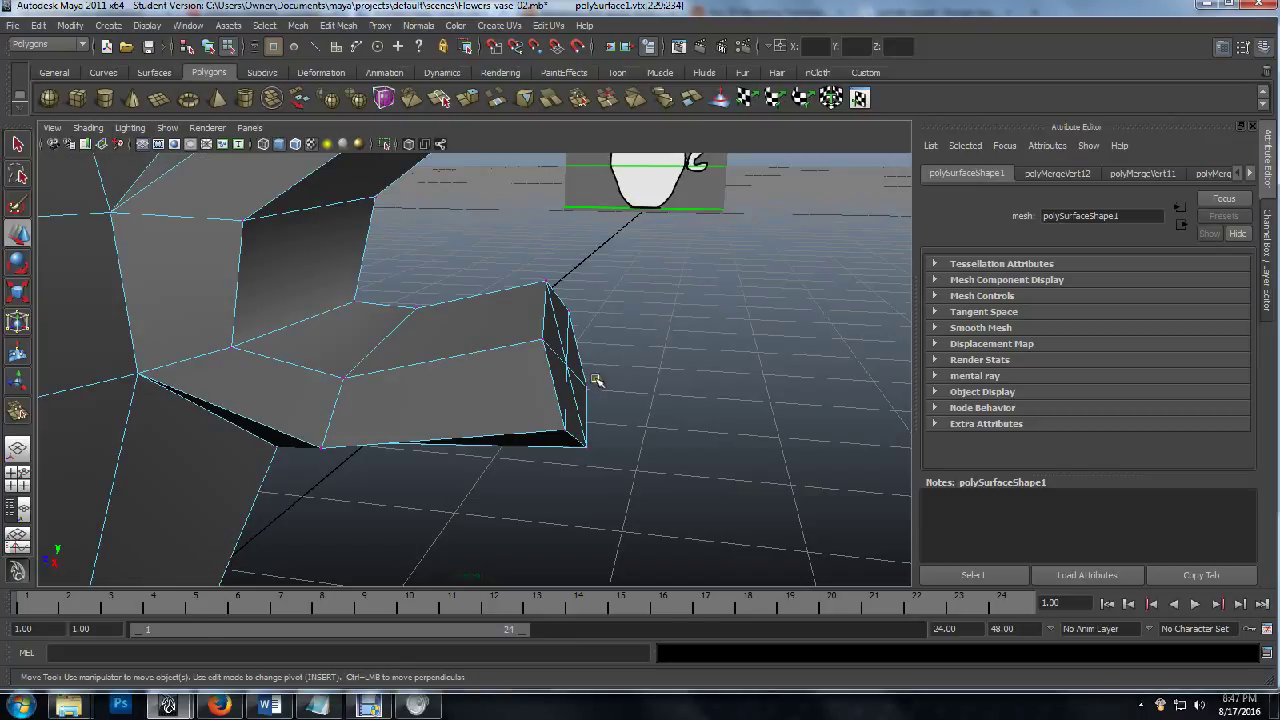
scroll(626, 388, up, 1)
alt+drag(641, 399, 518, 394)
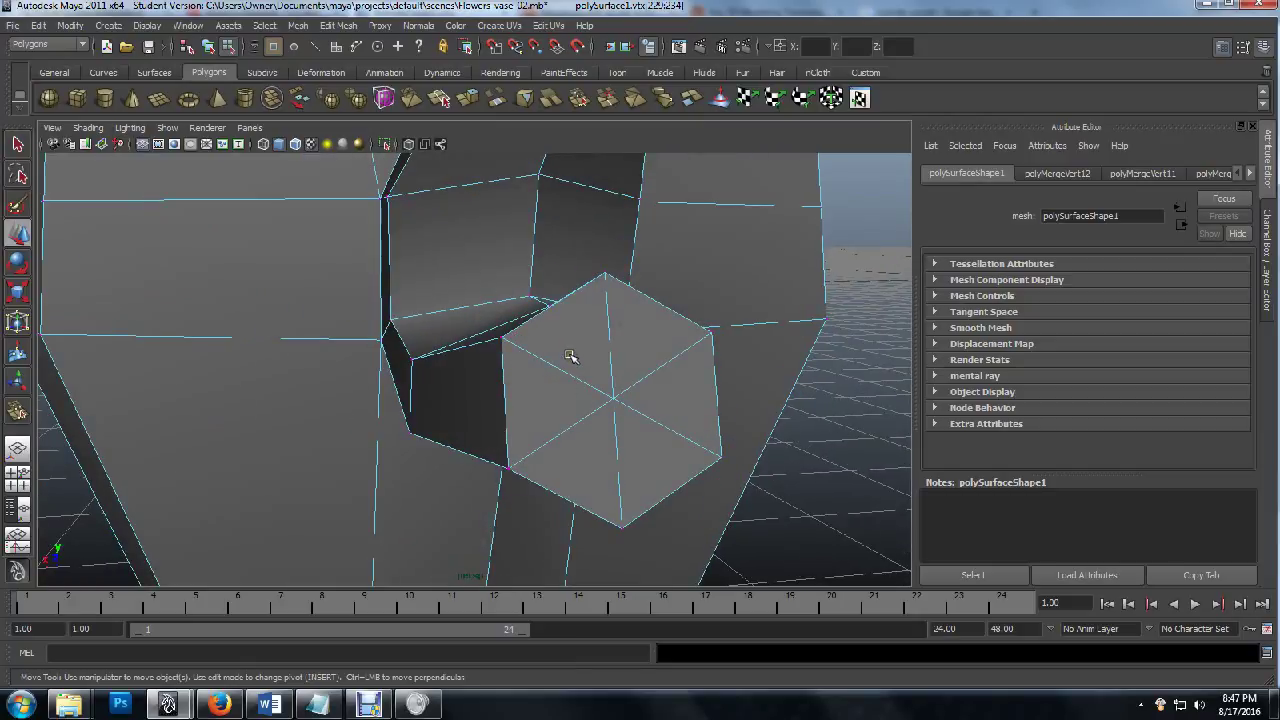
key(F10)
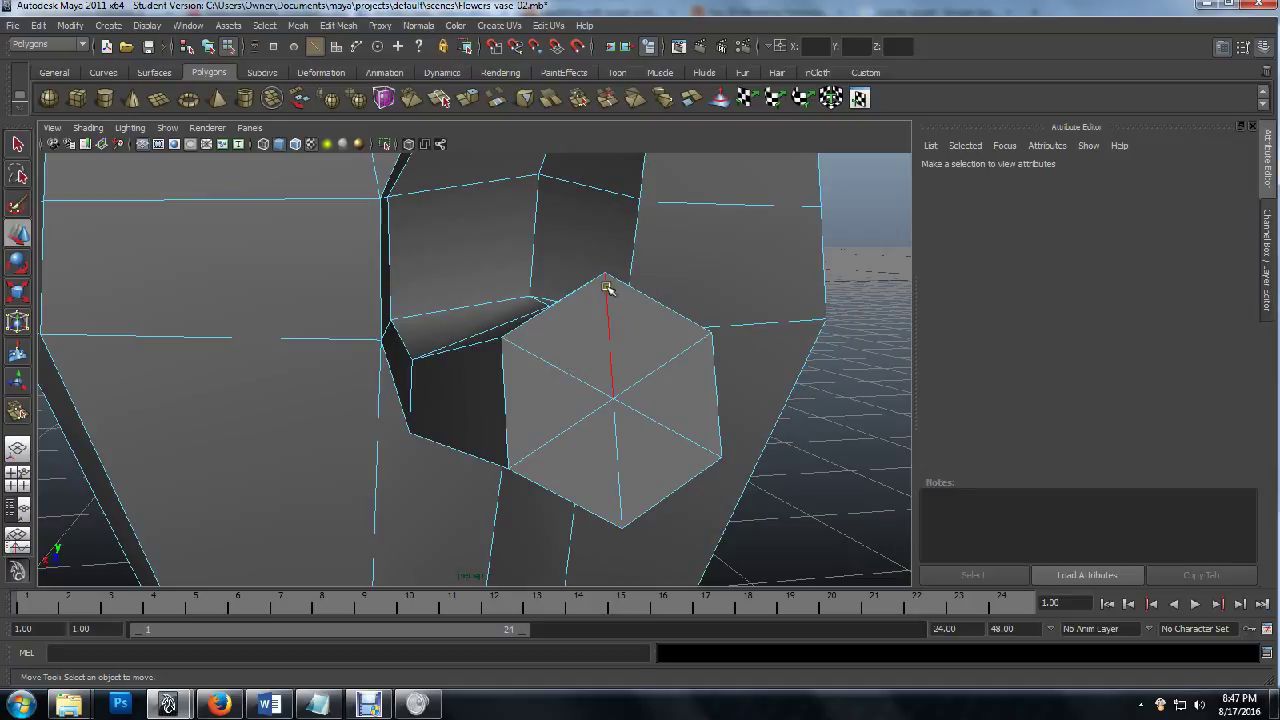
alt+drag(577, 376, 578, 262)
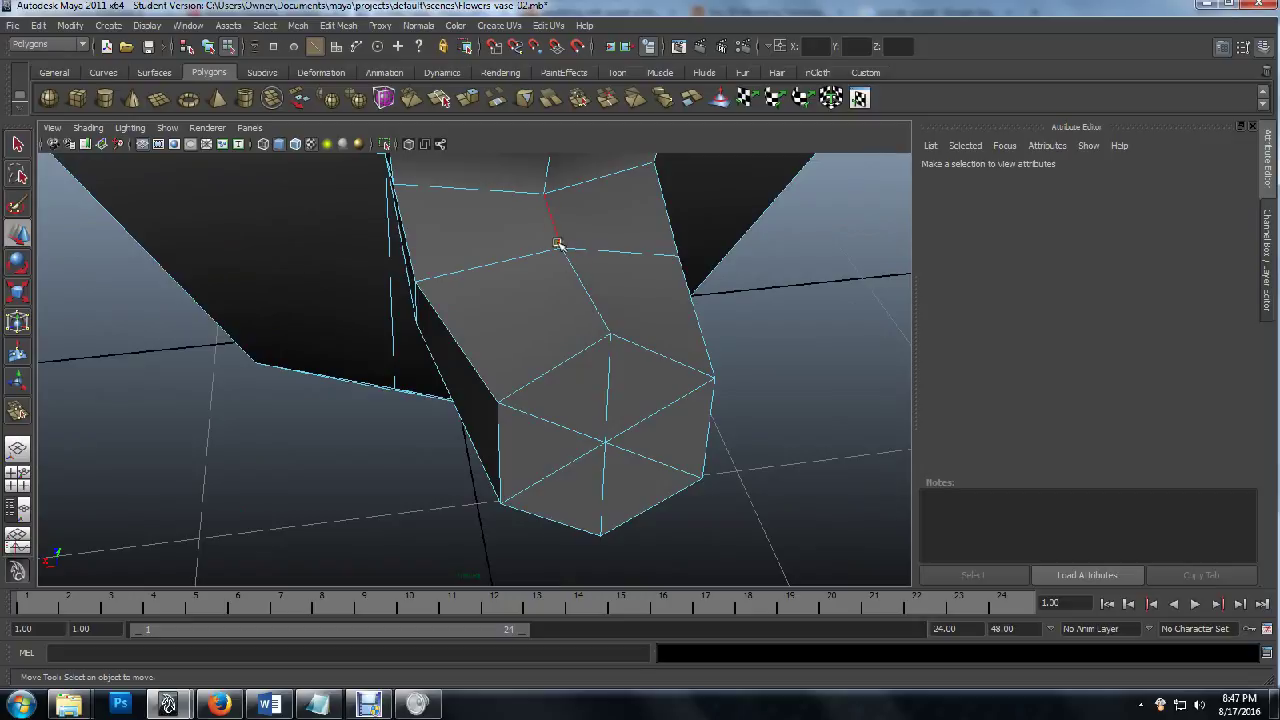
alt+drag(614, 500, 600, 449)
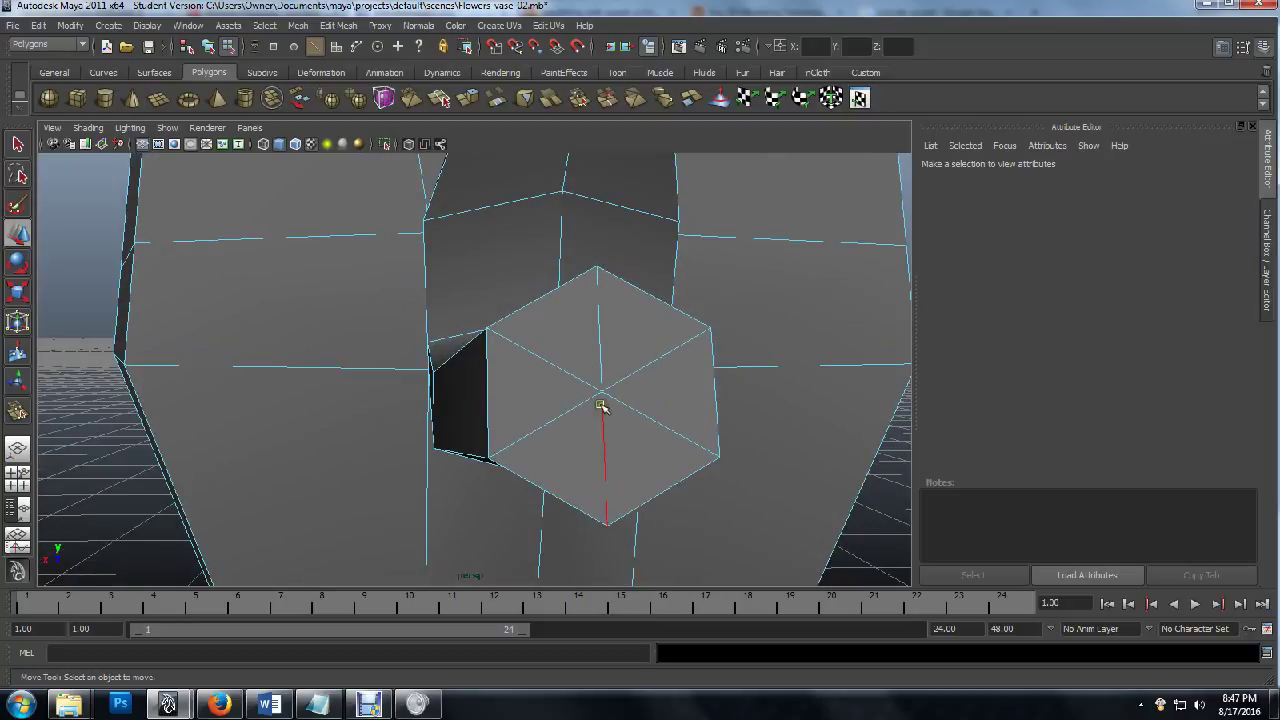
Delete three alternating spoke edges of the hexagonal end cap at the lower joint's tip, merging its six triangles into three quads.
click(551, 363)
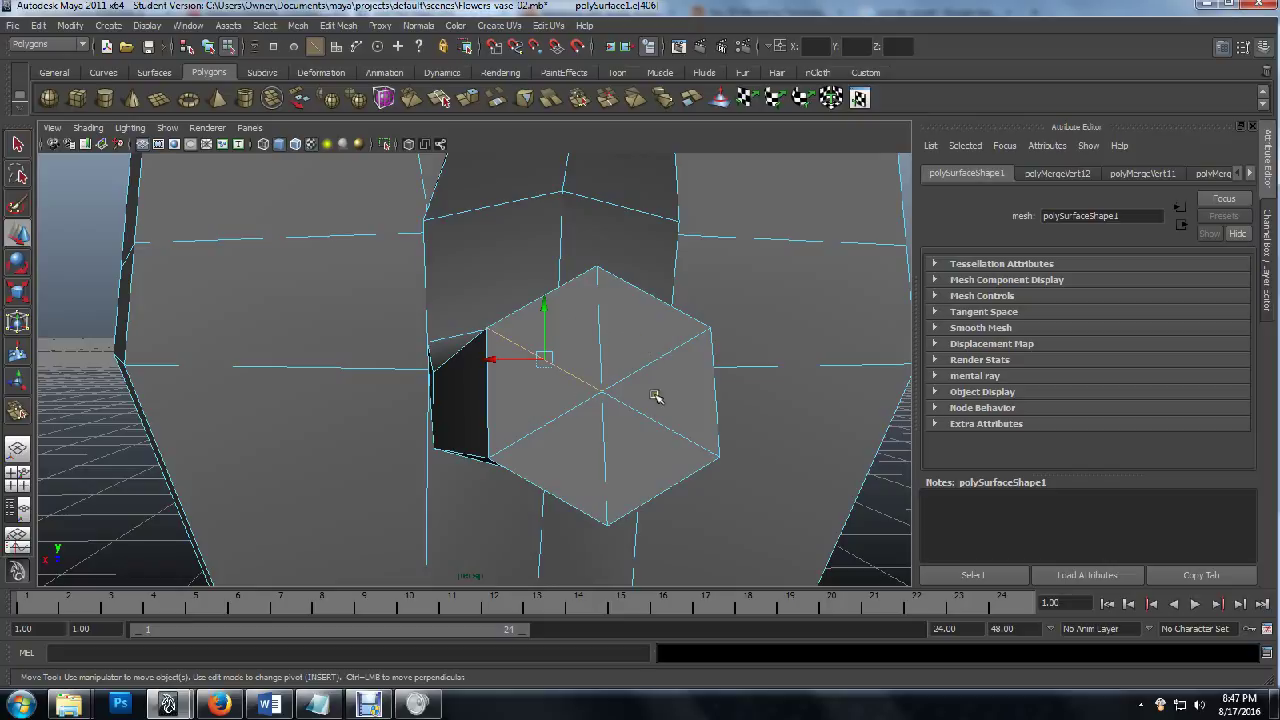
click(590, 383)
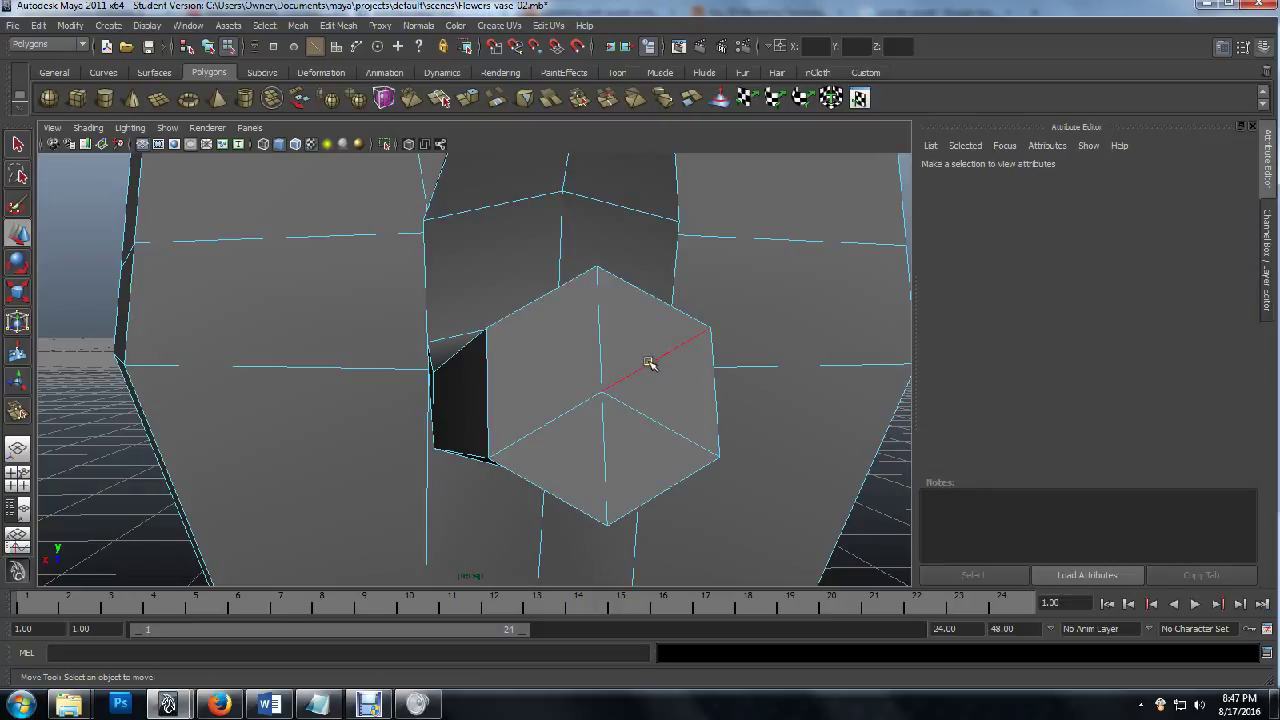
click(648, 361)
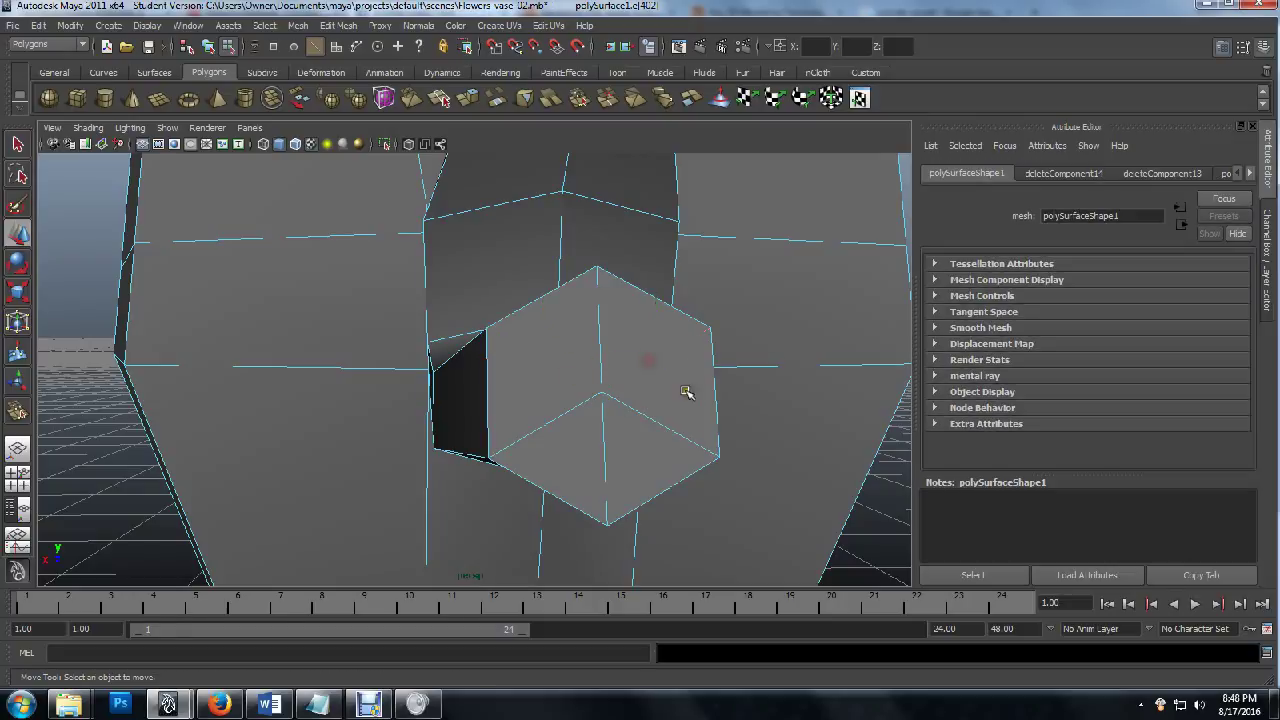
click(688, 393)
click(604, 451)
click(534, 357)
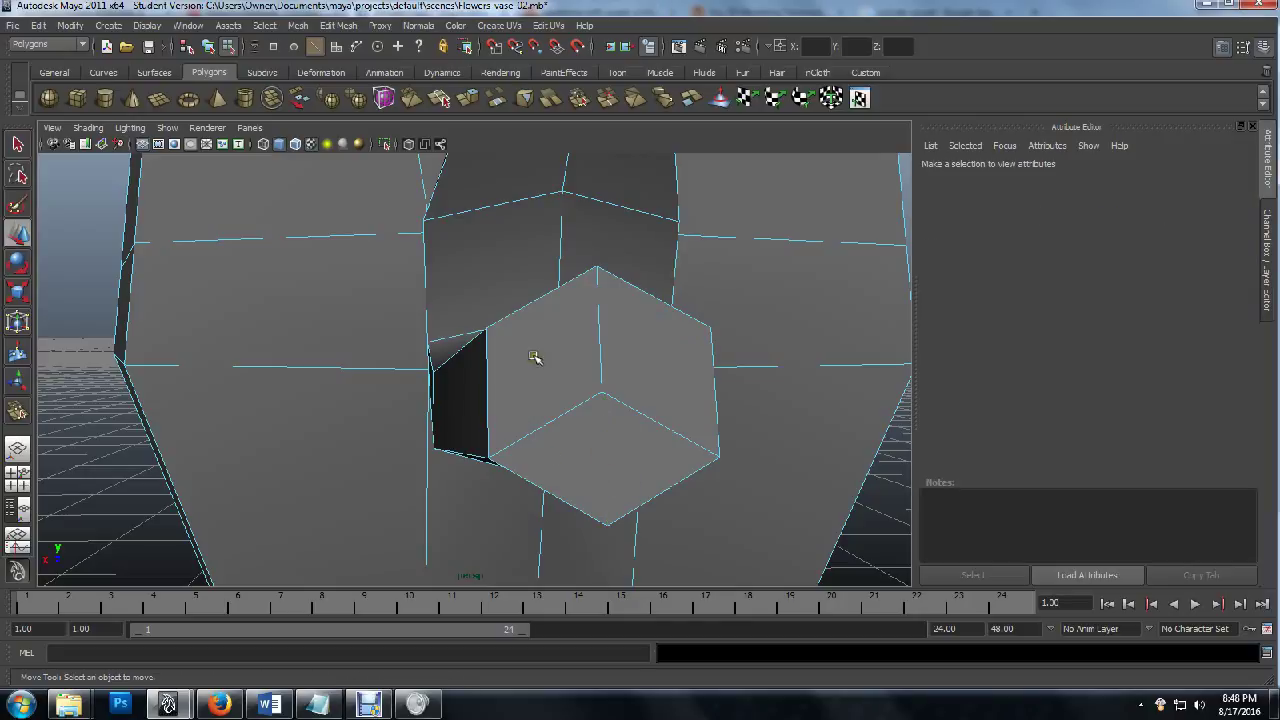
alt+drag(560, 392, 651, 423)
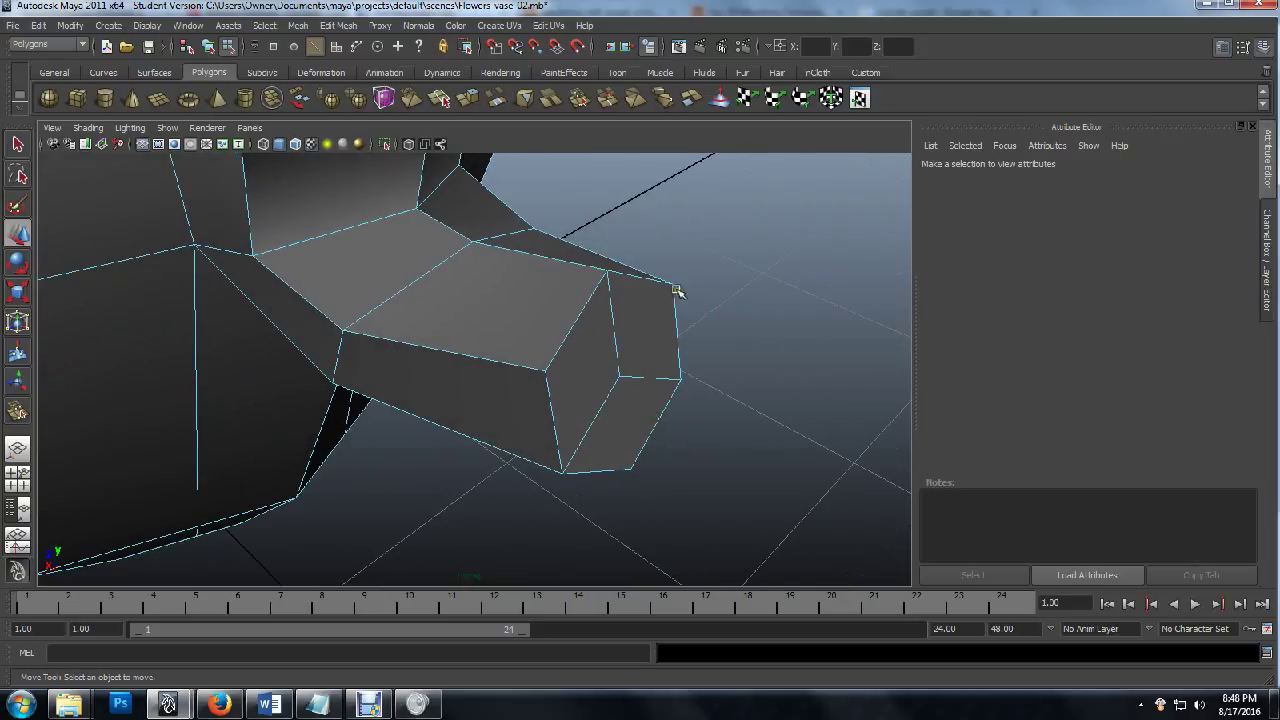
alt+drag(630, 348, 598, 378)
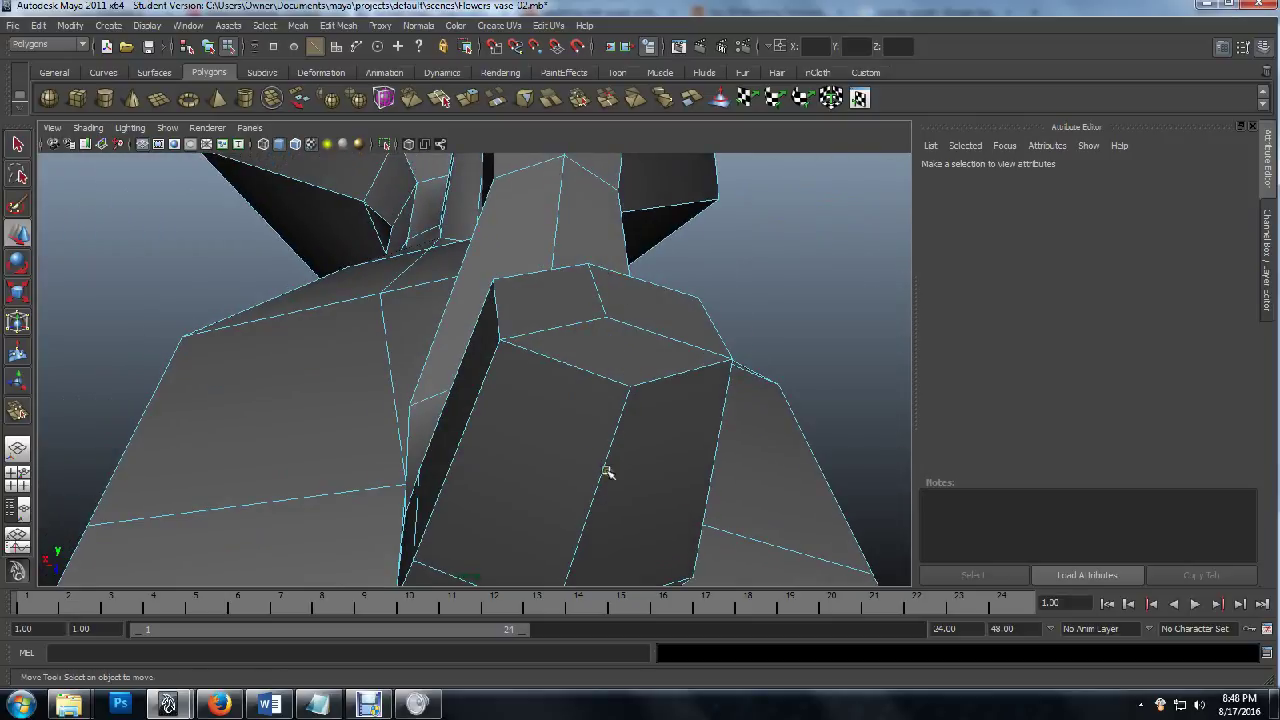
alt+drag(629, 320, 639, 392)
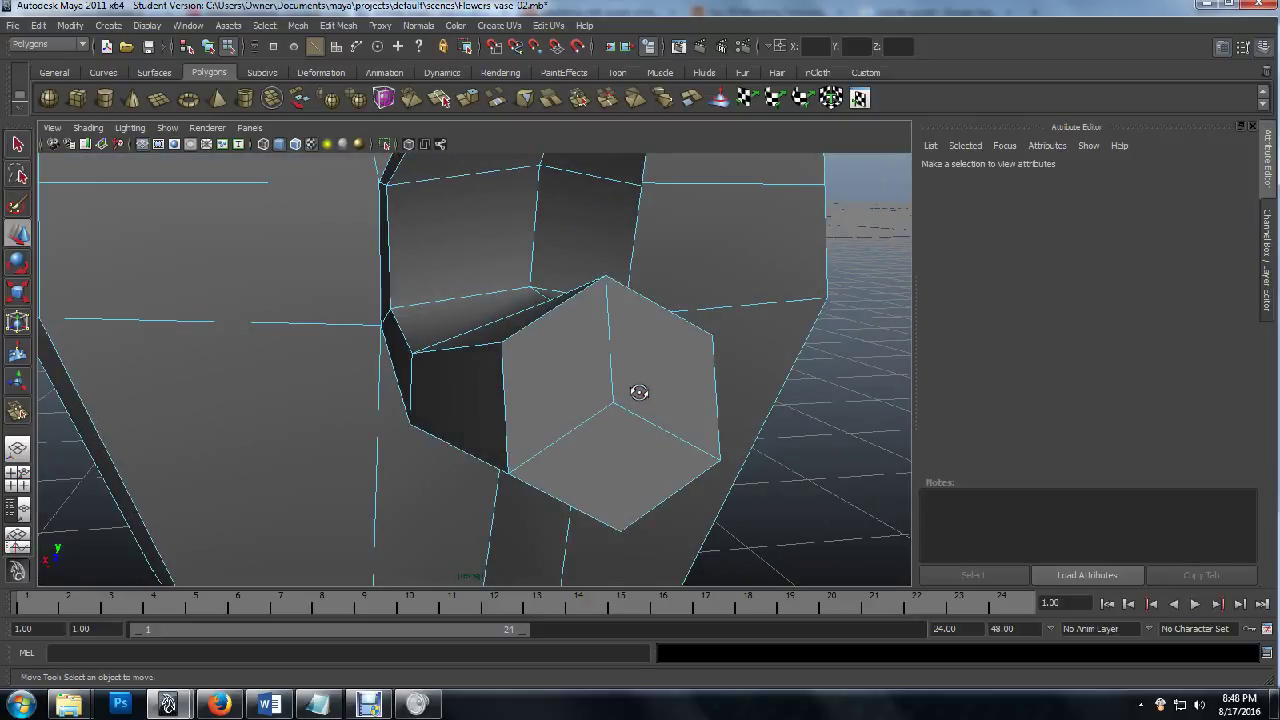
Try inserting an edge loop through the end cap with the Insert Edge Loop Tool, and undo it.
click(338, 26)
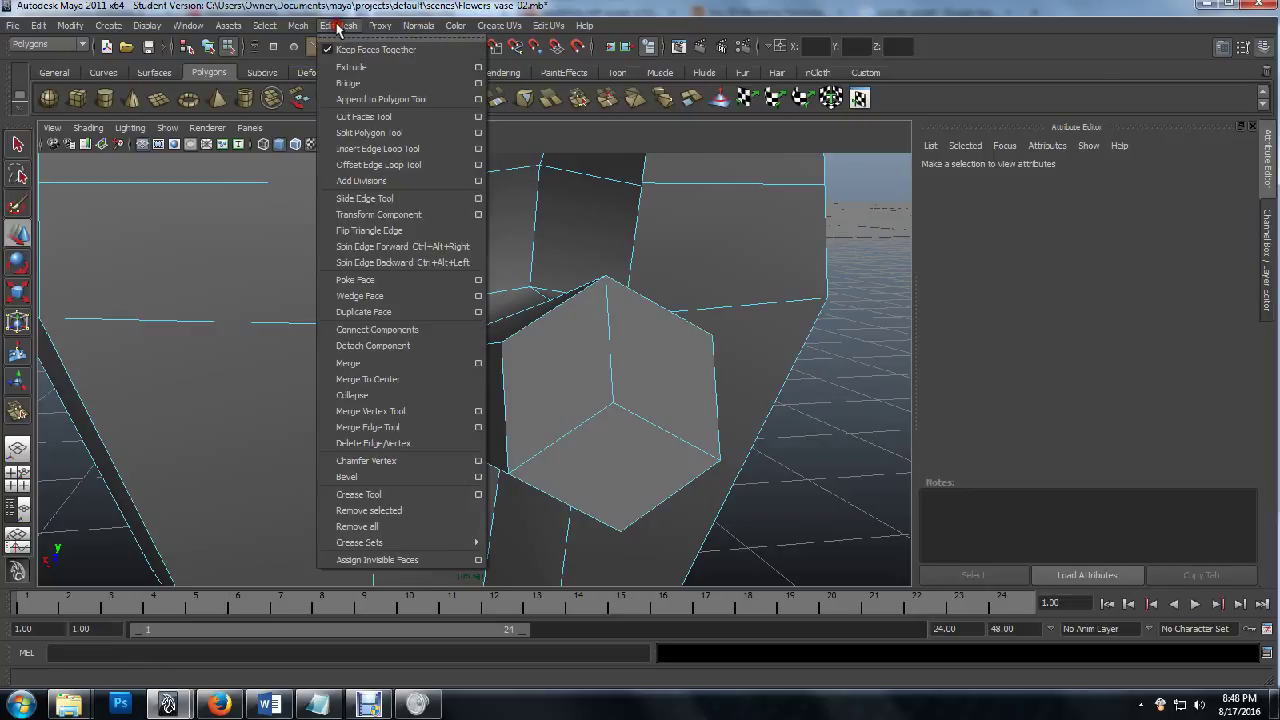
click(385, 149)
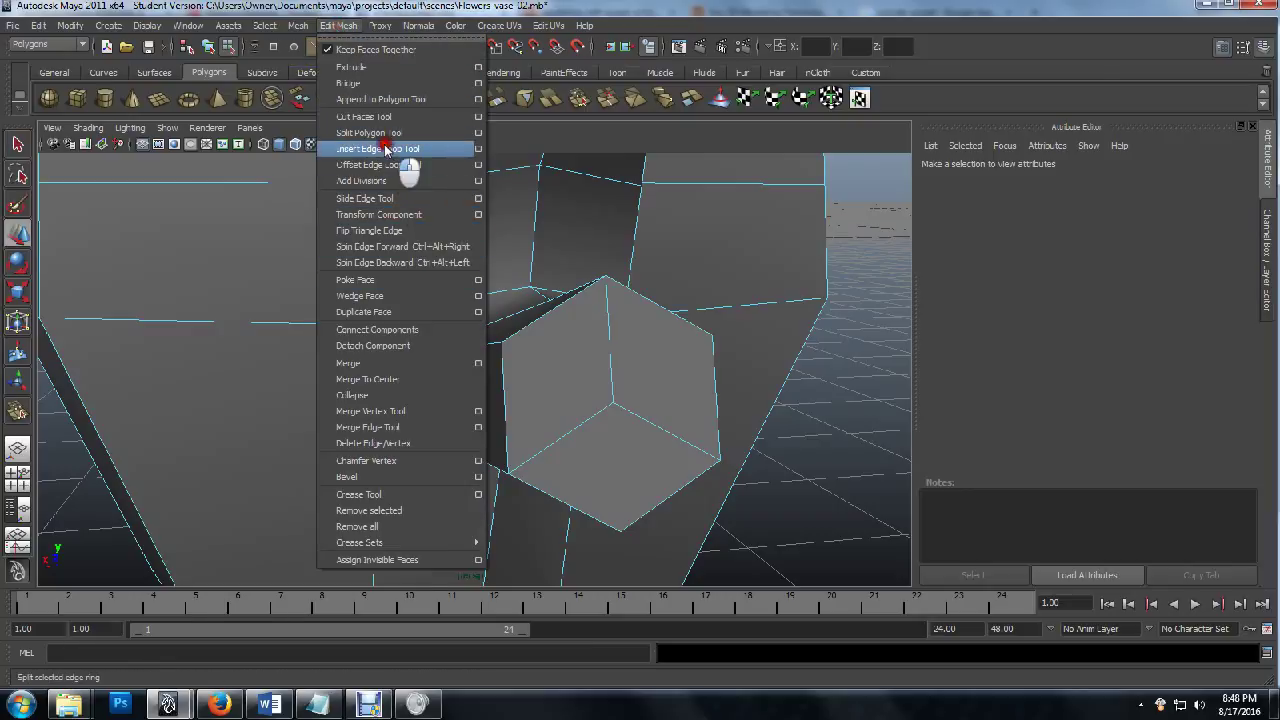
click(545, 320)
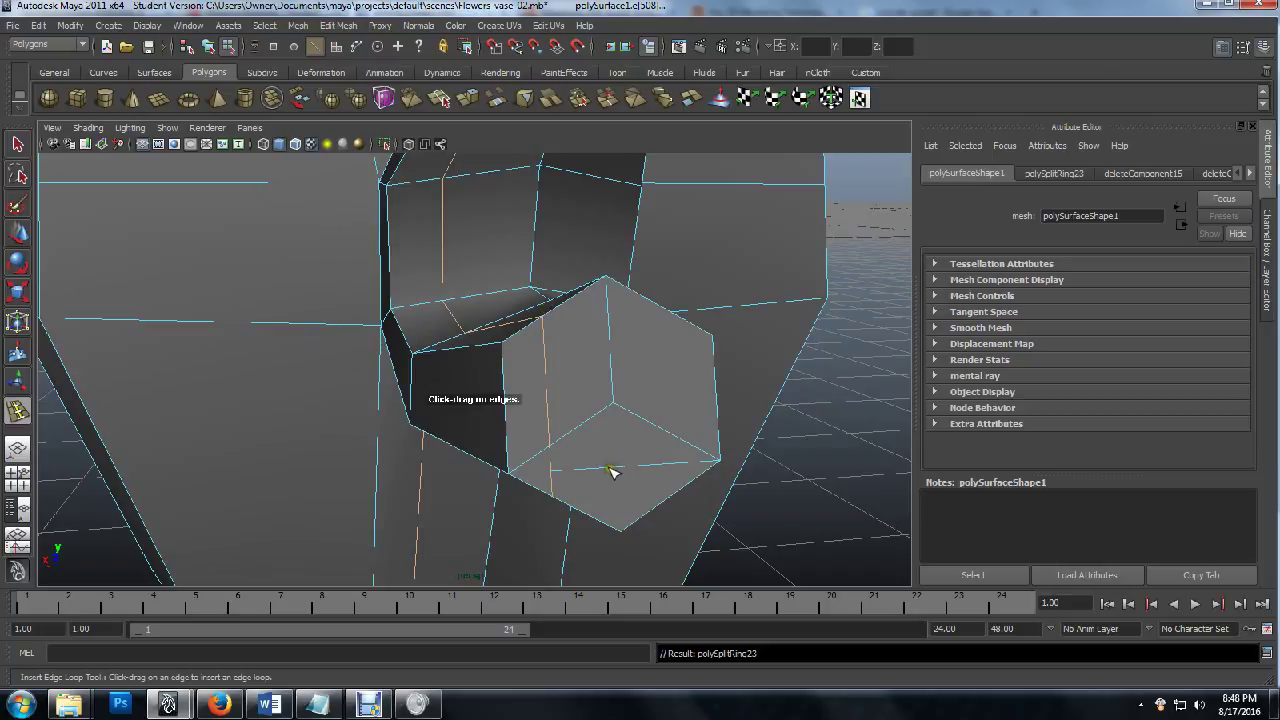
alt+drag(600, 453, 571, 417)
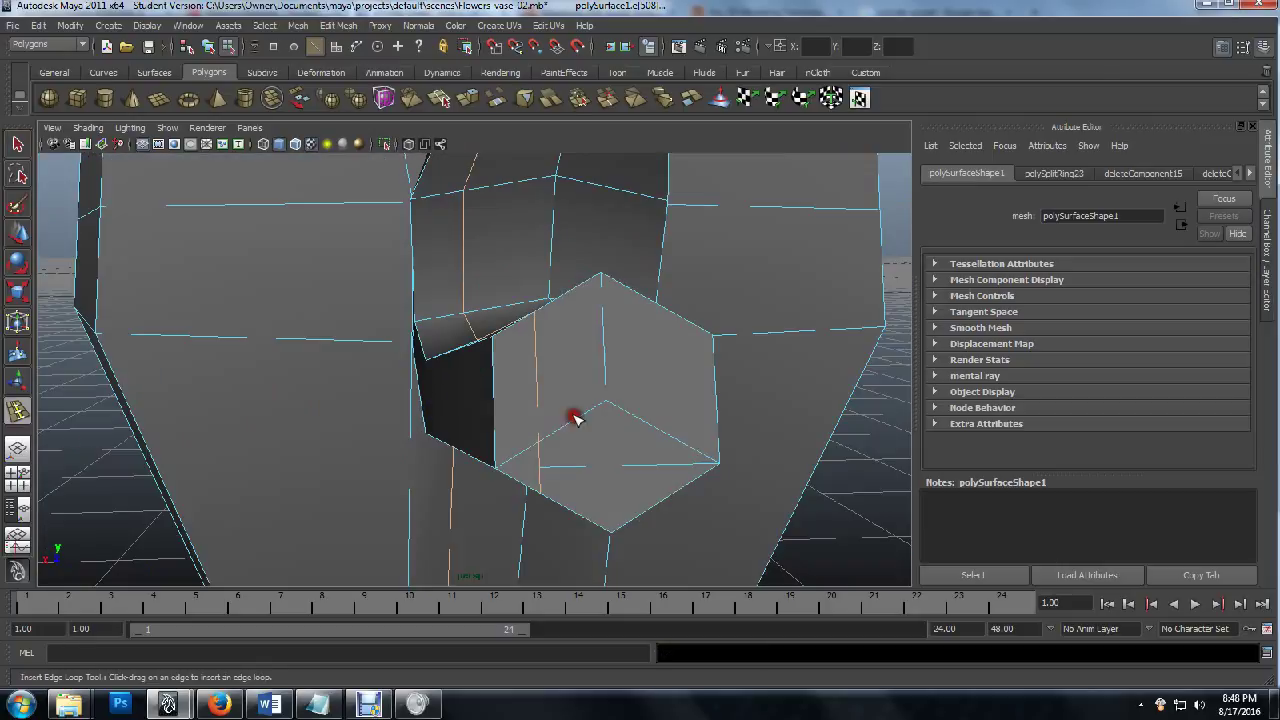
key(ctrl+z)
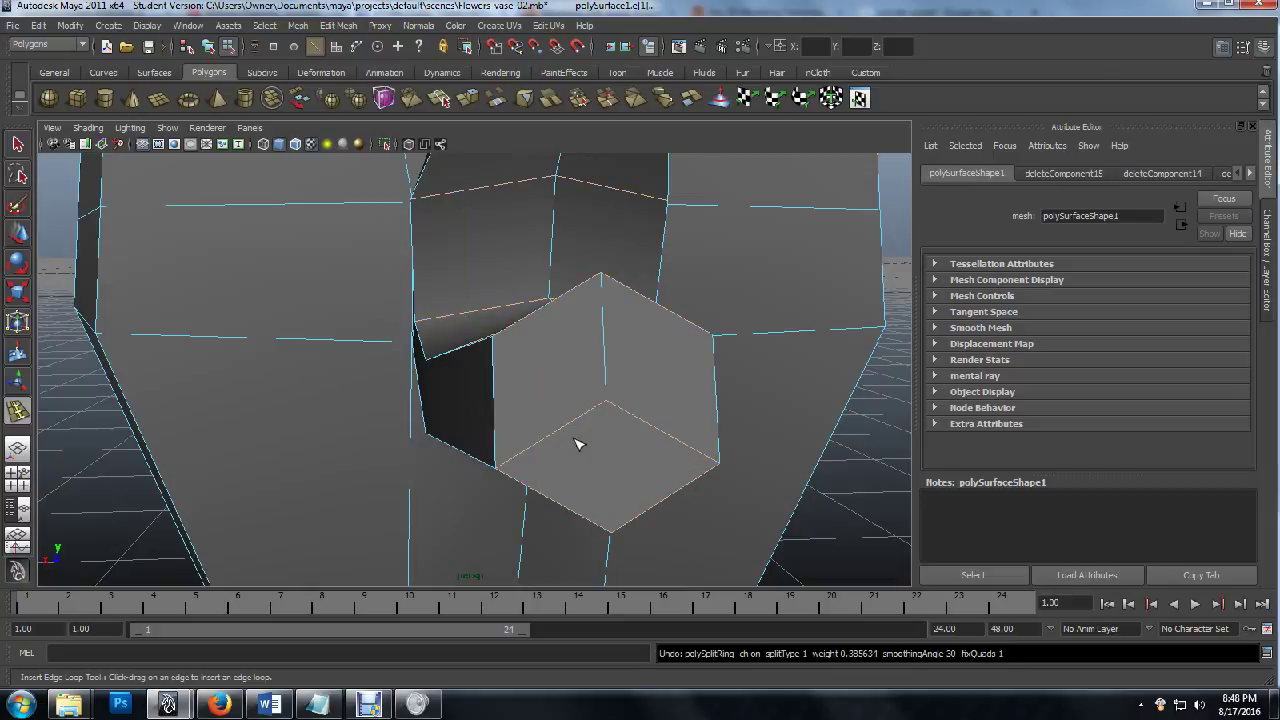
key(q)
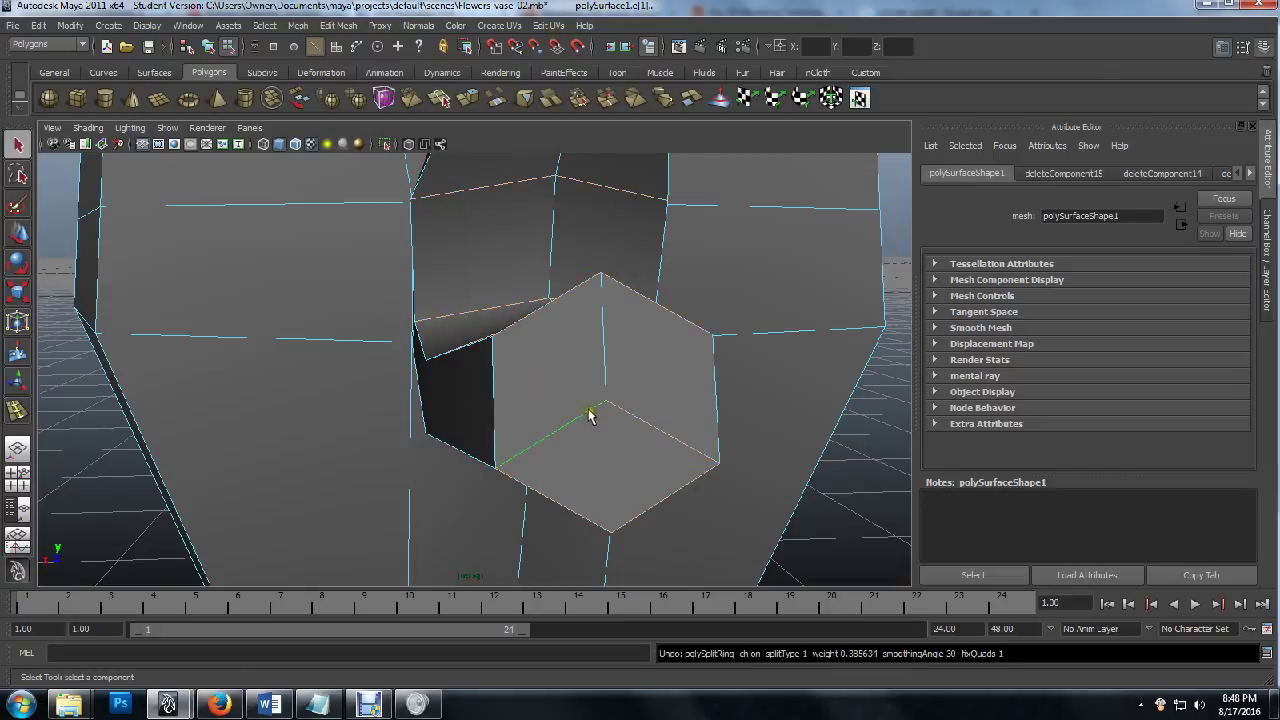
Return to object selection, select the vase and examine the quads of the end cap from several angles.
right_drag(608, 408, 665, 385)
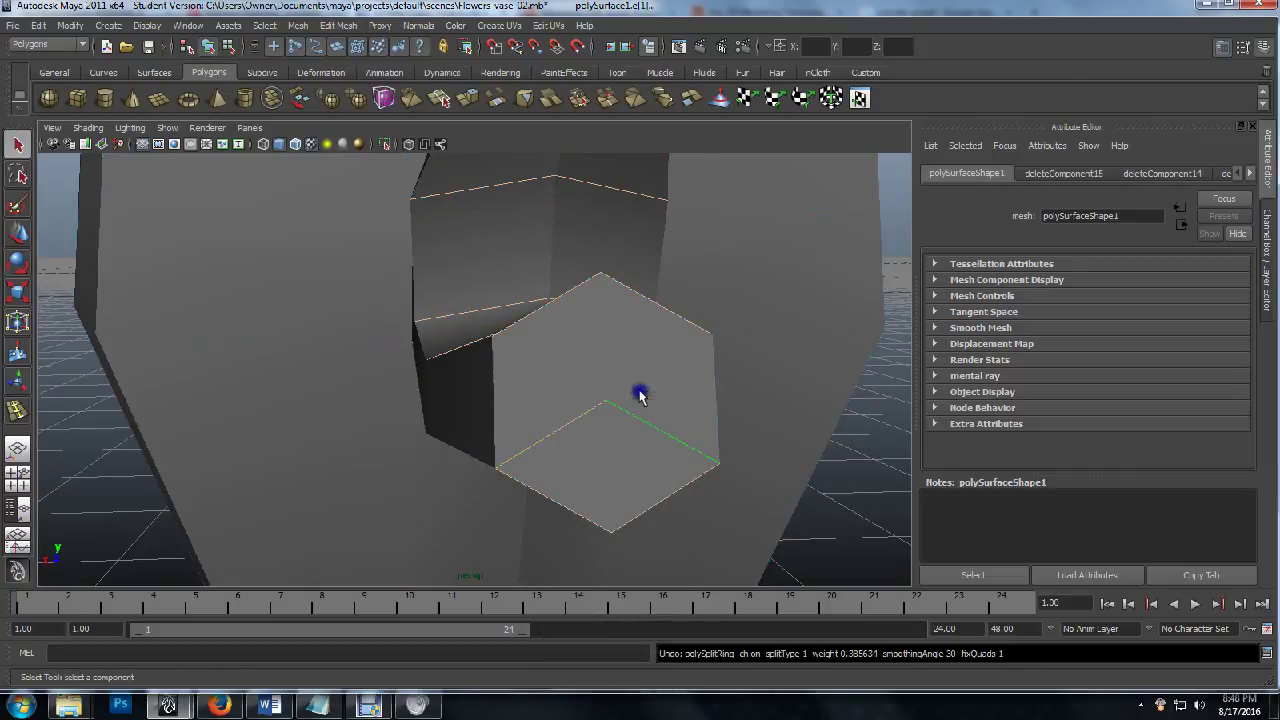
click(608, 393)
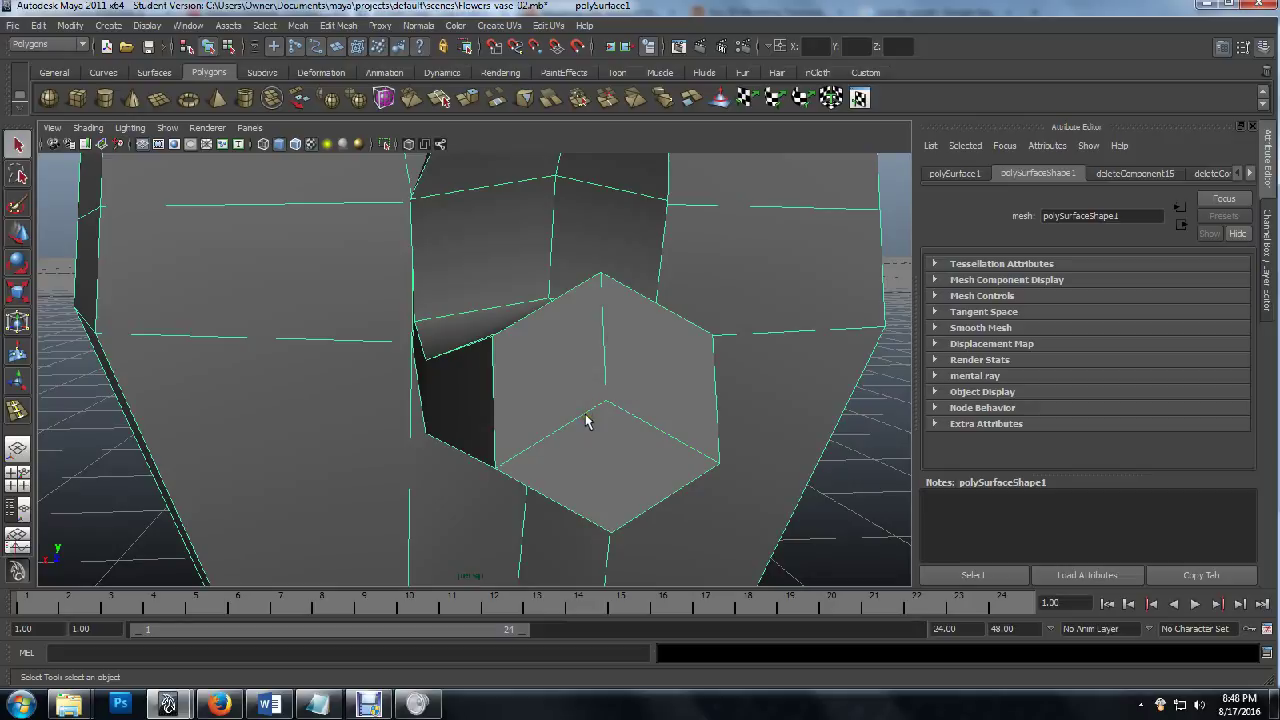
alt+drag(588, 421, 564, 395)
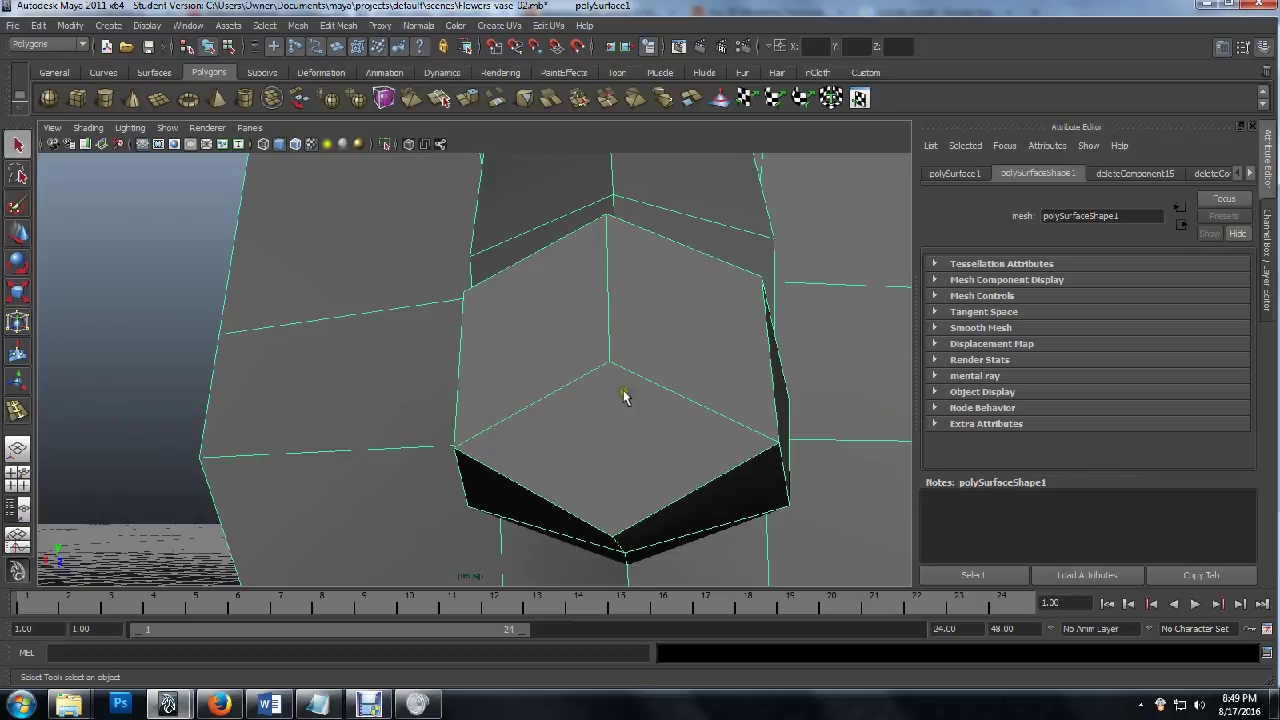
click(671, 388)
click(670, 388)
alt+drag(604, 366, 700, 389)
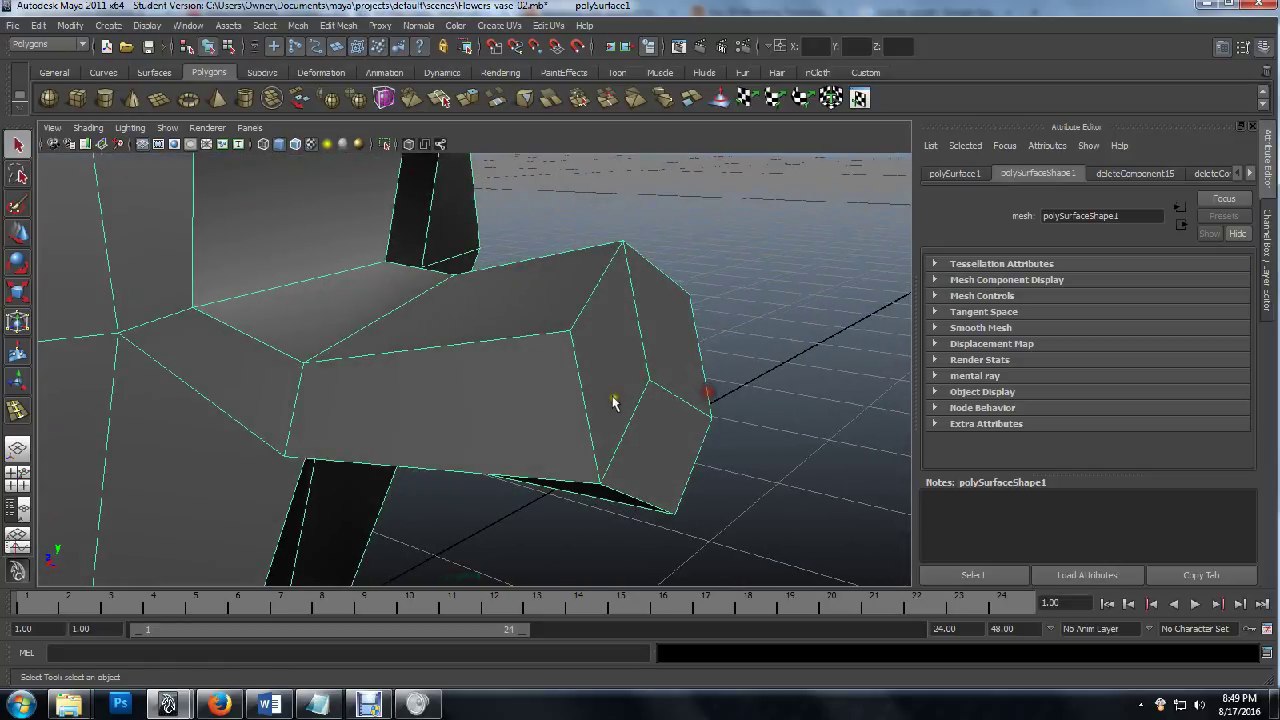
Select the end cap's centre vertex and, in the side view, pull it outward toward the reference outline's tip.
key(F8)
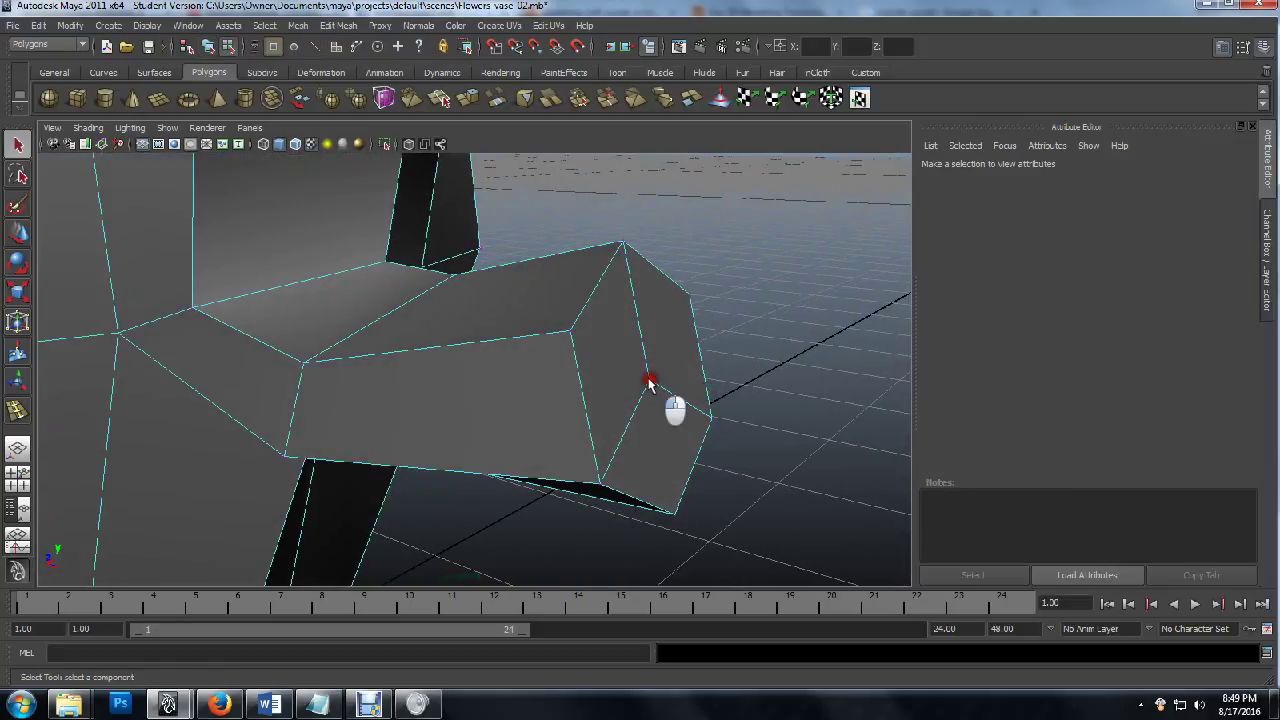
click(648, 382)
key(space)
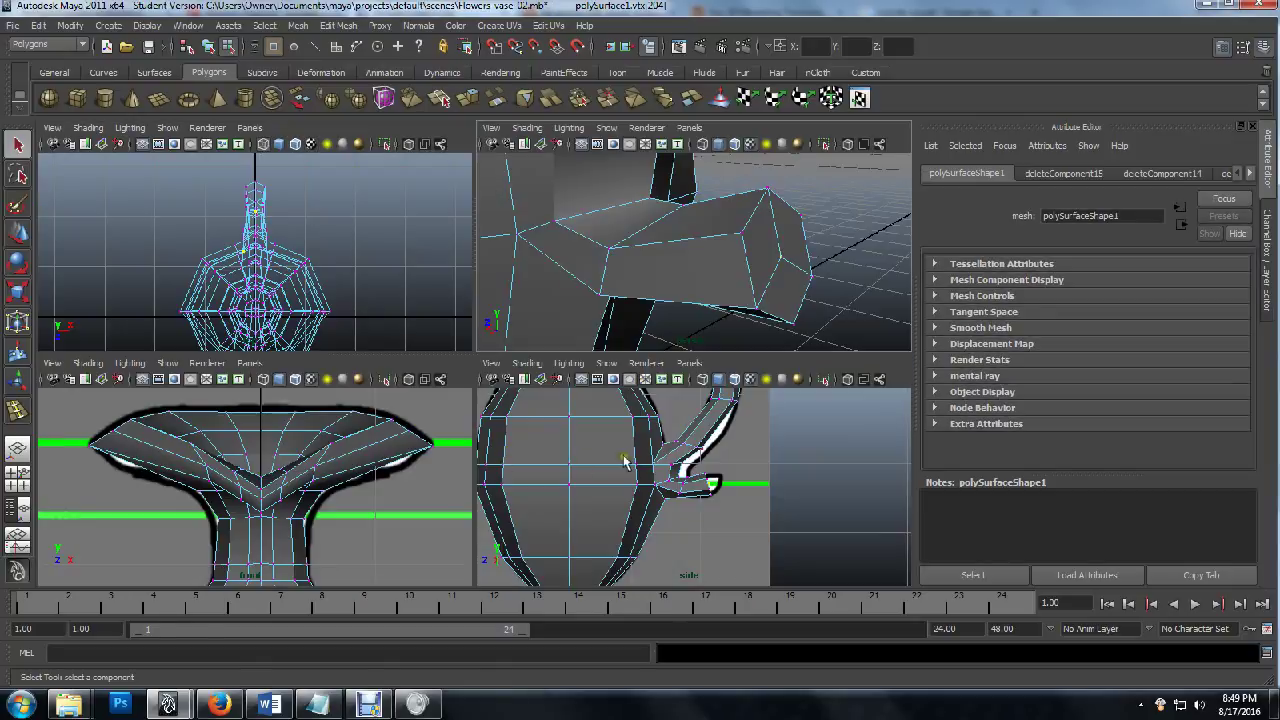
key(space)
key(w)
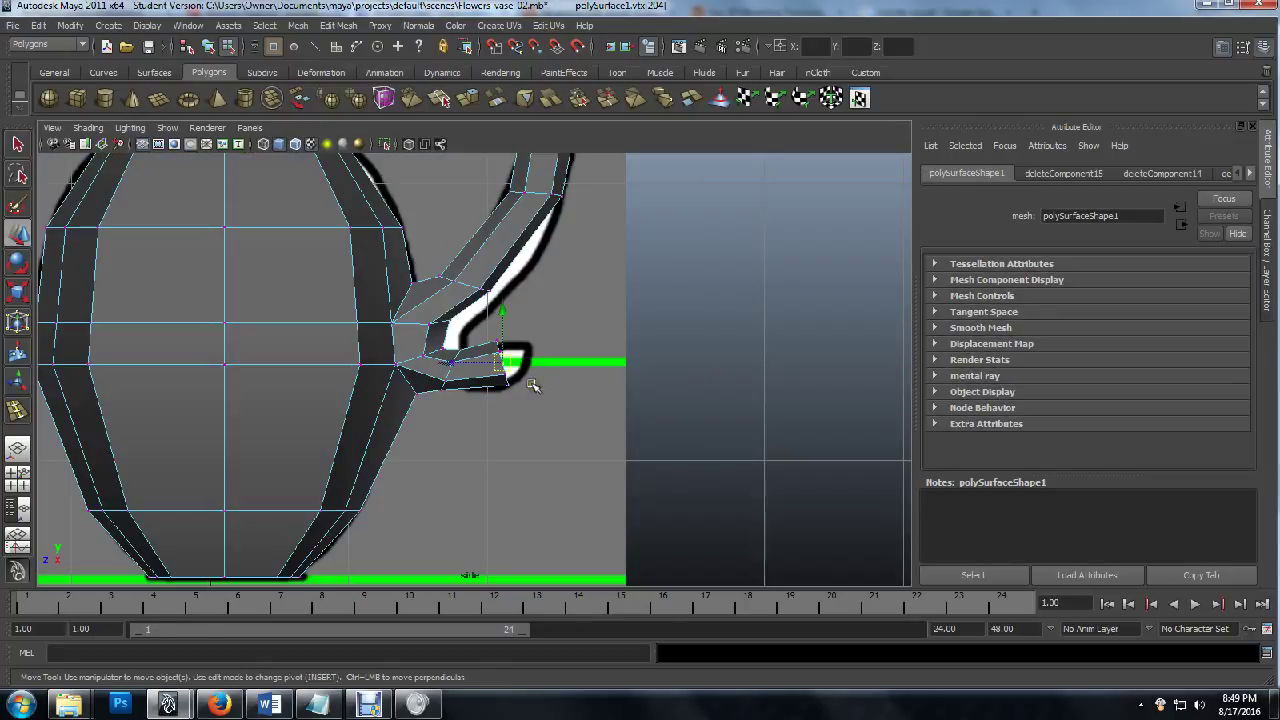
drag(466, 364, 500, 360)
click(522, 318)
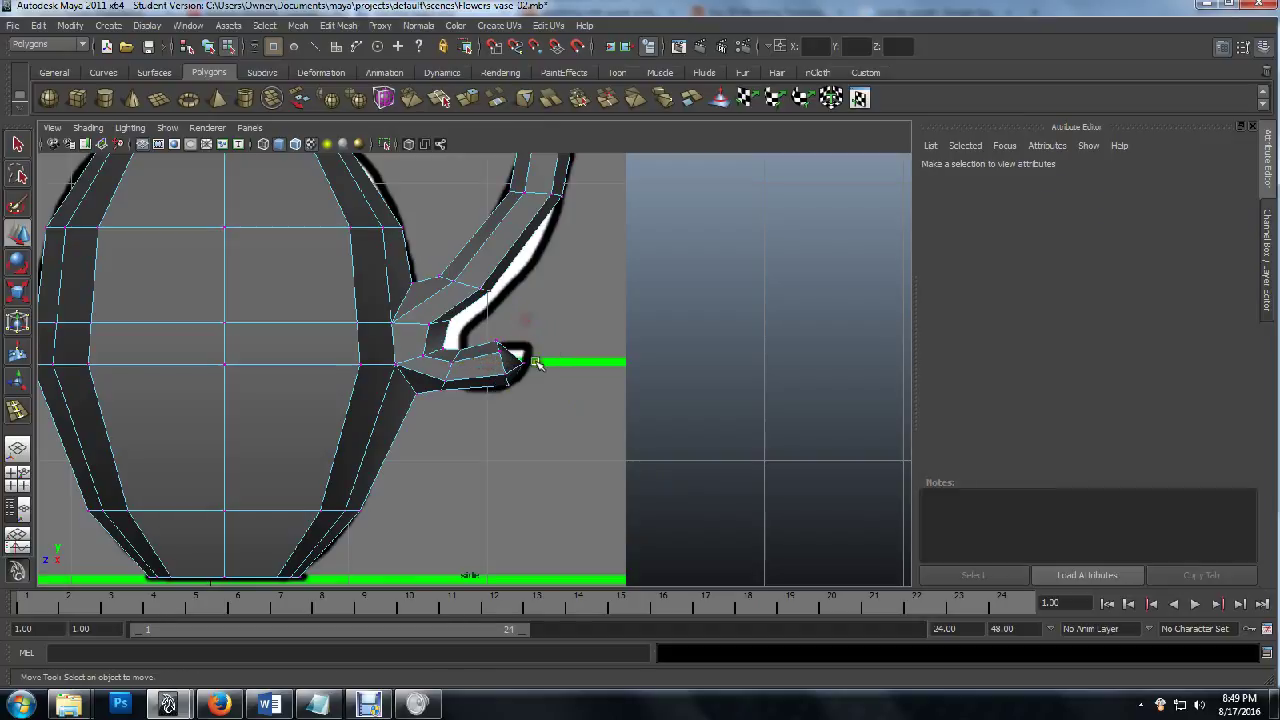
Raise the end cap's centre vertex and move it further outward along the reference outline, to about Y 5.285, Z -6.929.
scroll(543, 385, up, 5)
drag(613, 372, 613, 373)
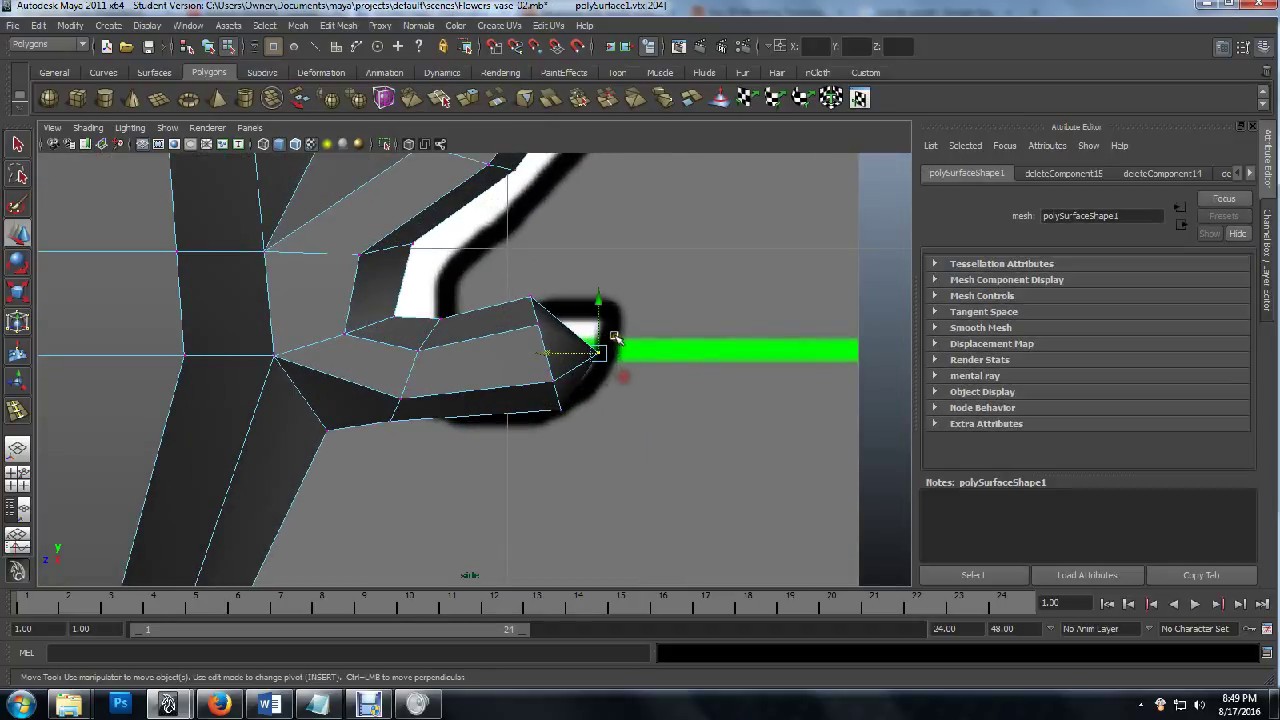
drag(598, 298, 597, 285)
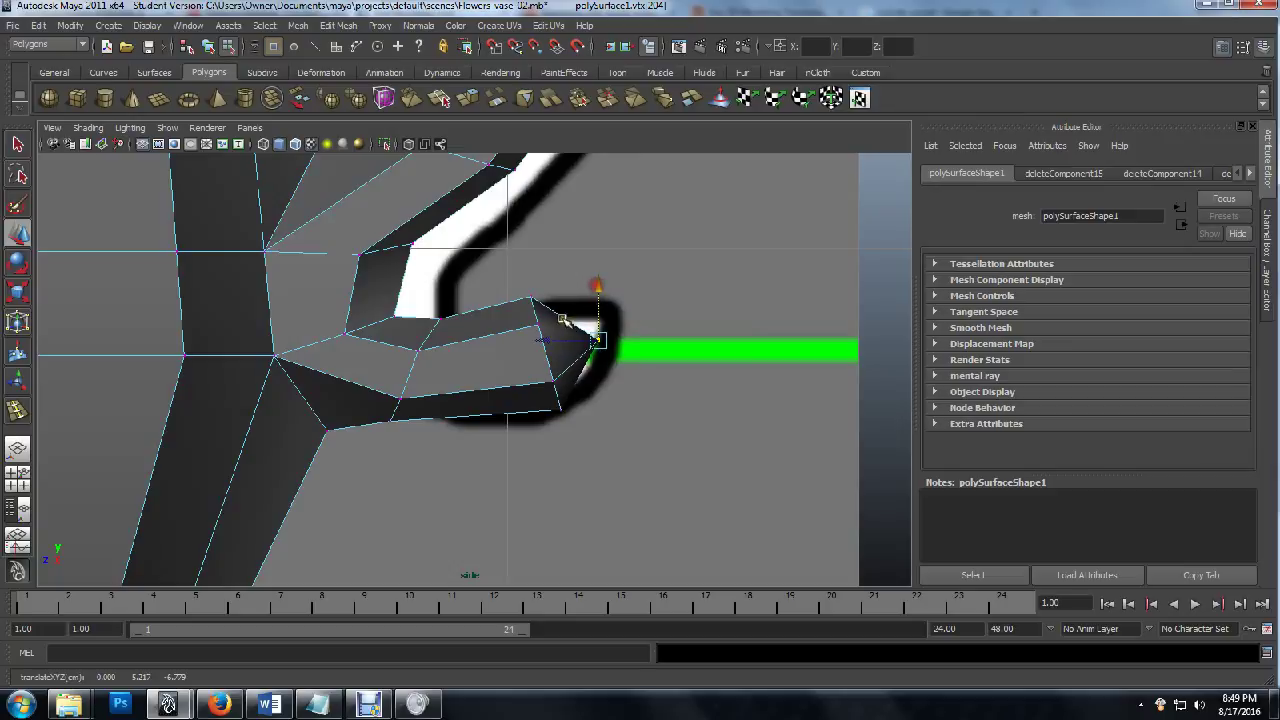
drag(547, 341, 555, 340)
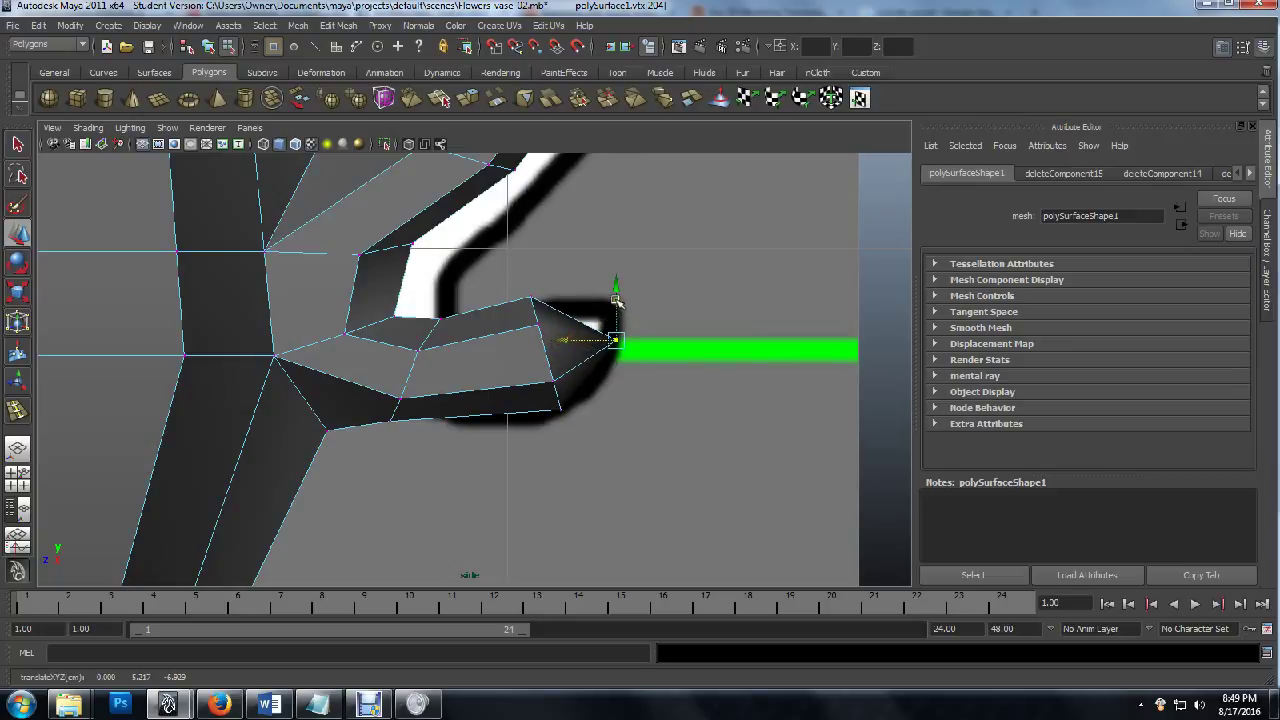
drag(617, 300, 618, 290)
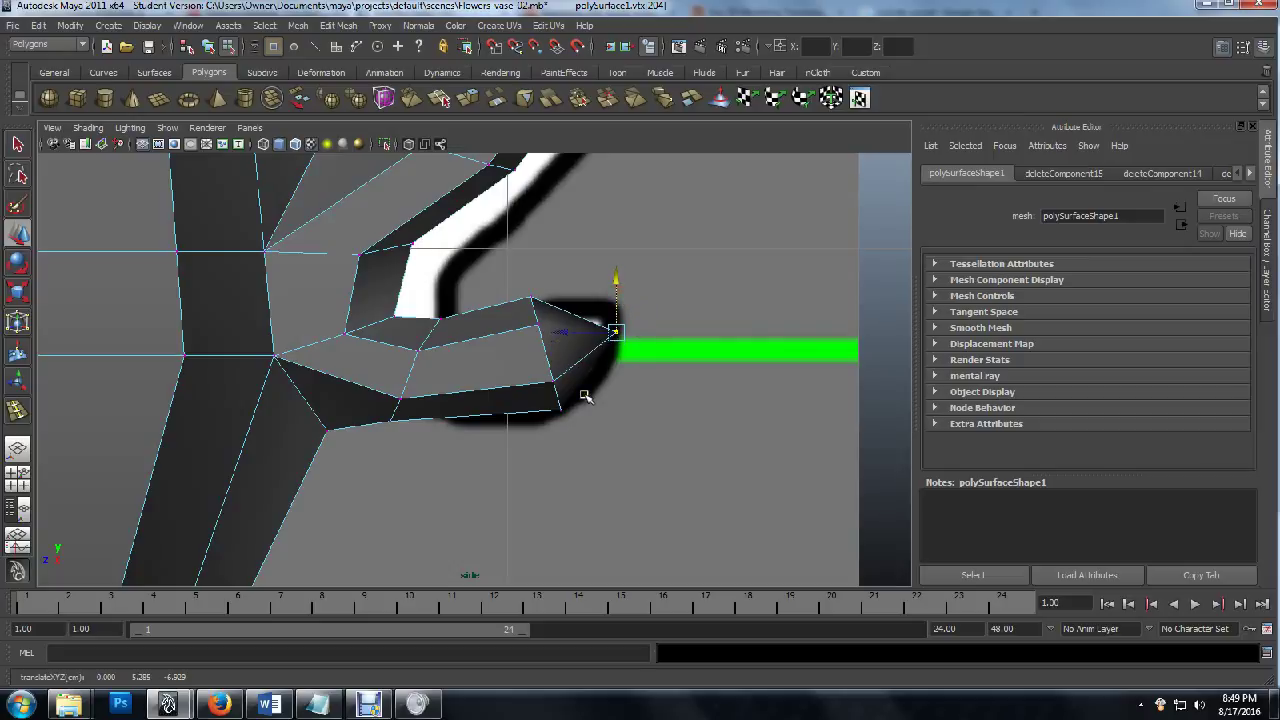
In the perspective view, select the whole vase as an object and turn on its smooth mesh preview.
key(space)
key(space)
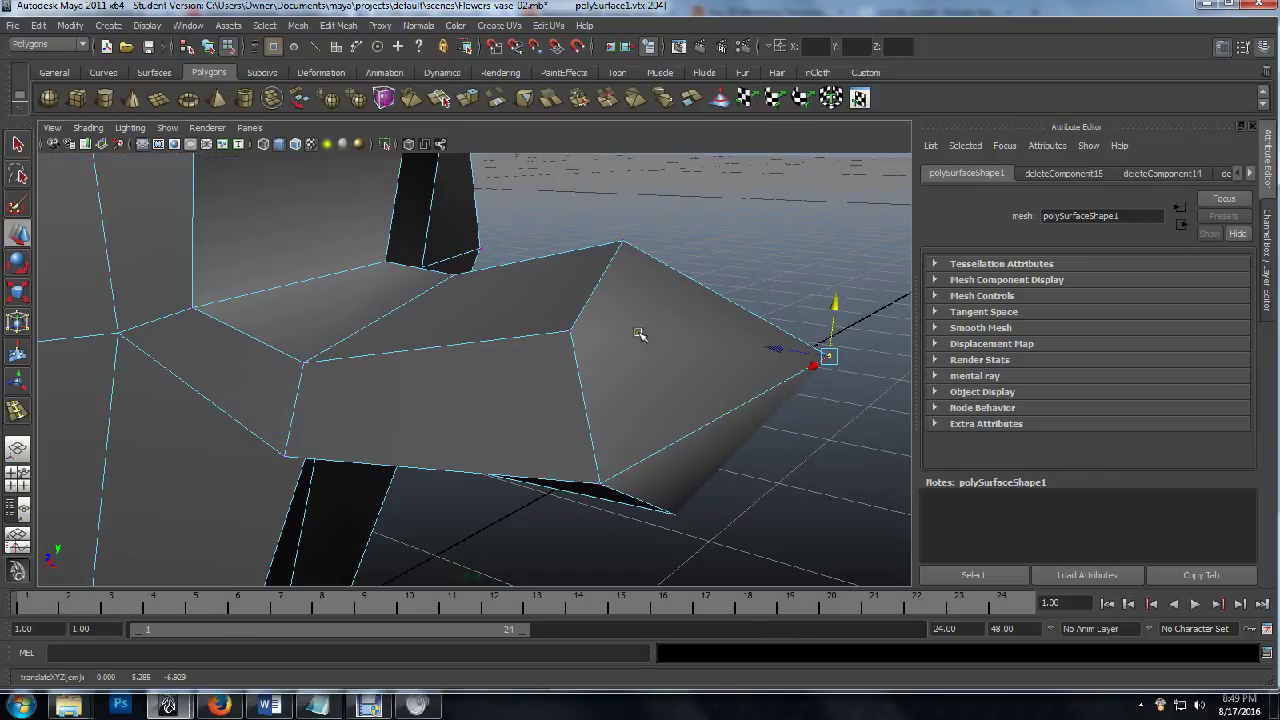
alt+drag(617, 398, 531, 434)
alt+drag(503, 356, 577, 418)
scroll(577, 418, down, 4)
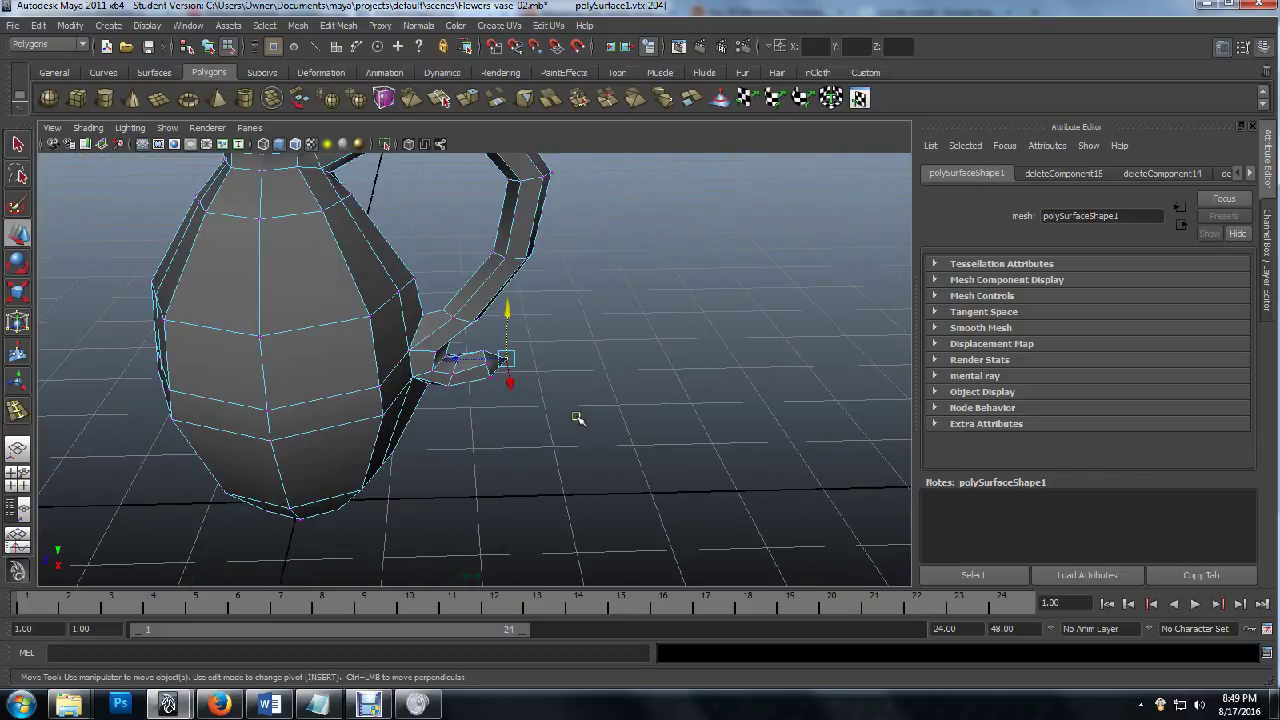
scroll(490, 431, down, 3)
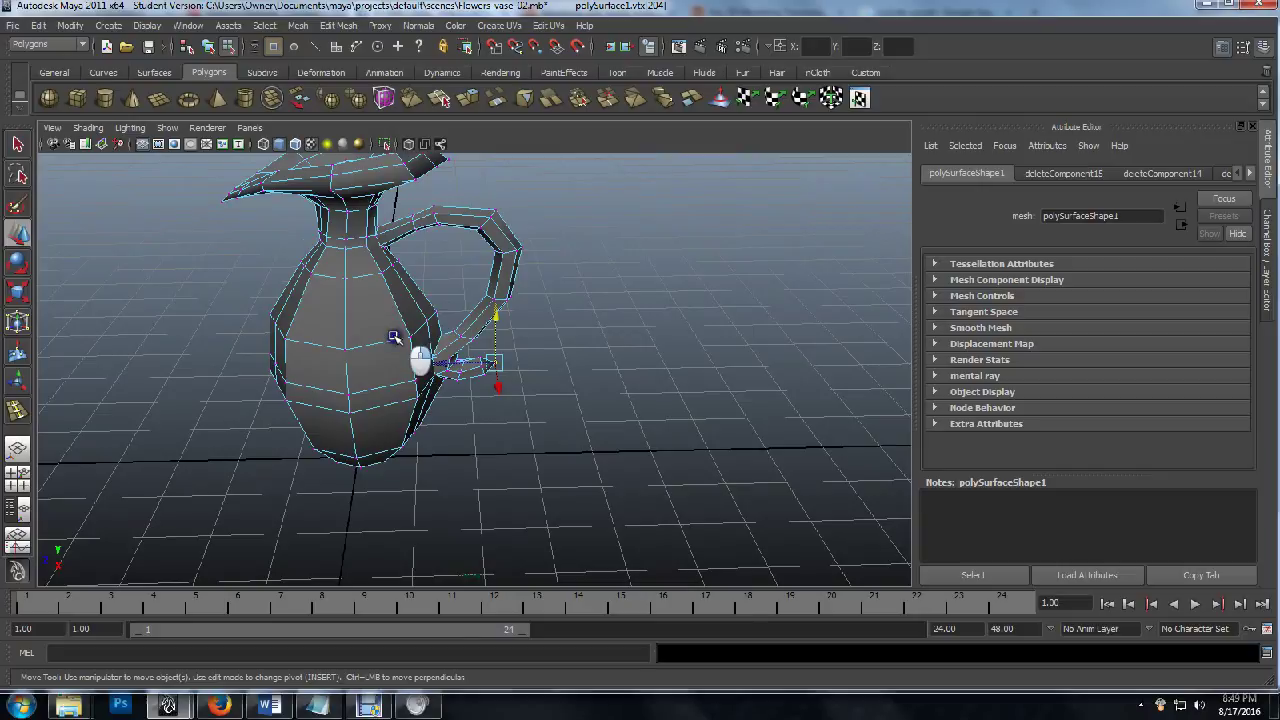
right_drag(470, 362, 466, 322)
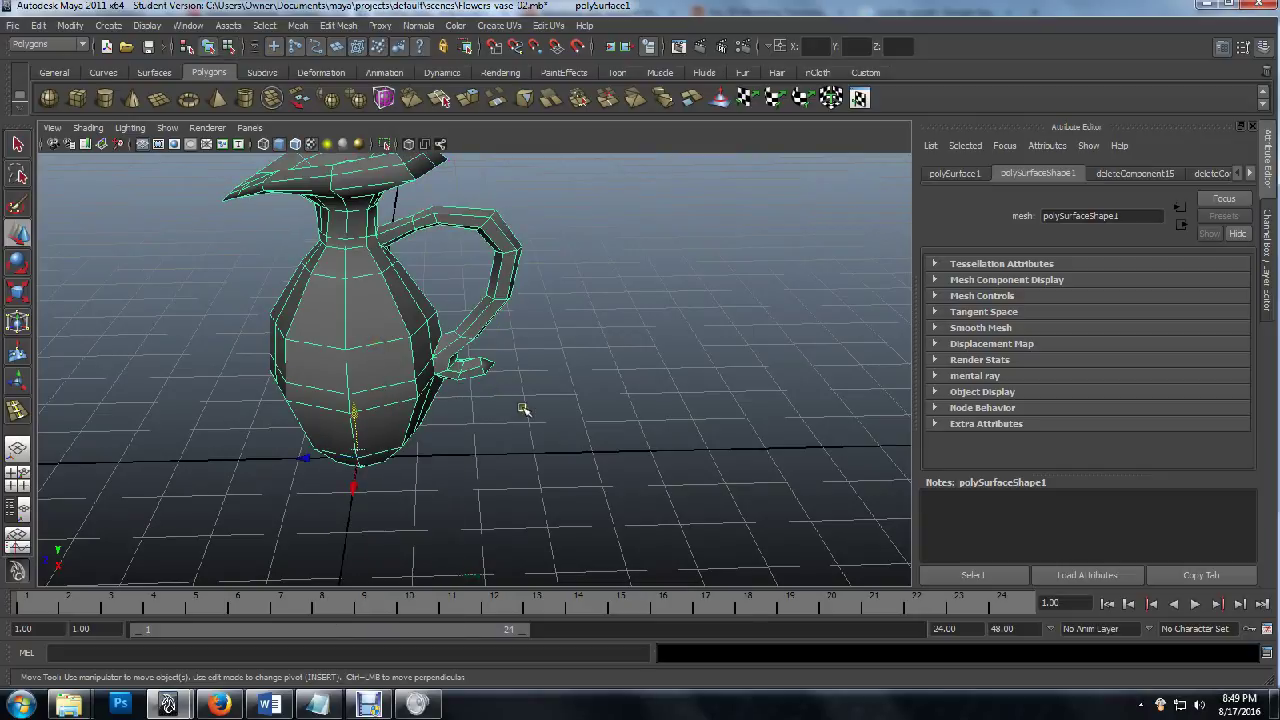
key(3)
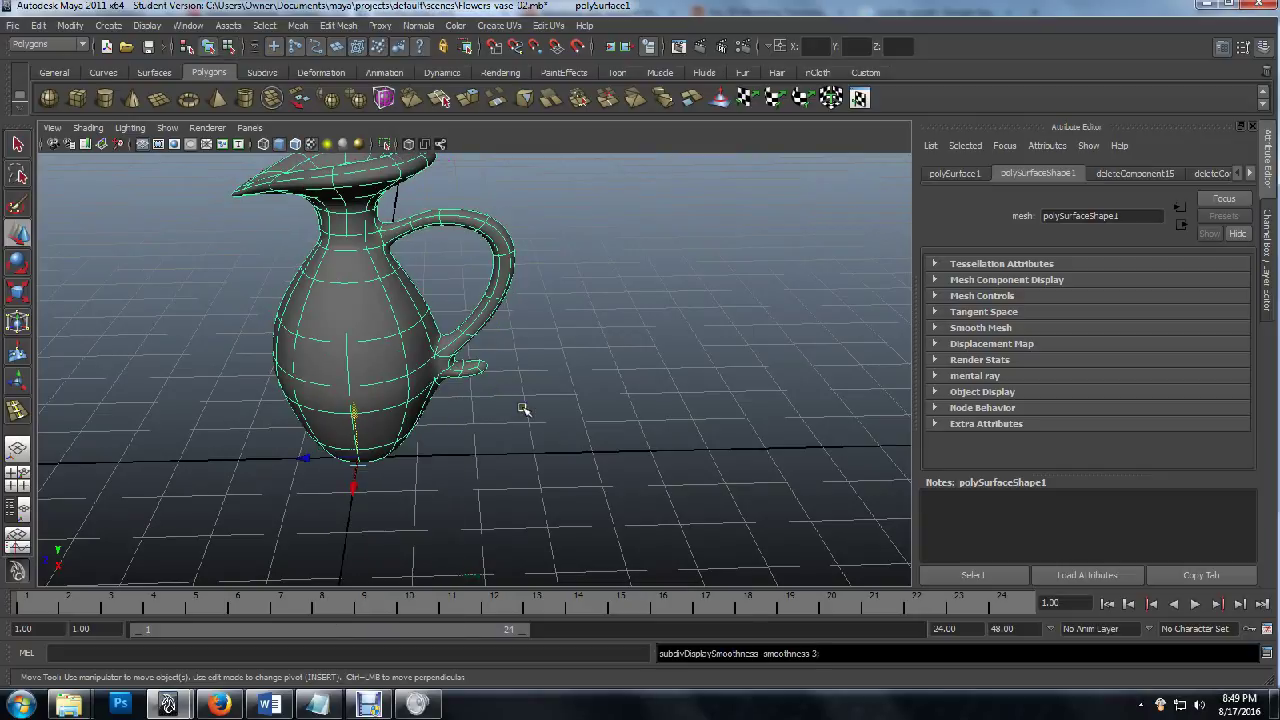
Examine the smoothed protruding tip, the handle's curve and the handle's upper and lower joints from both sides.
scroll(514, 413, up, 6)
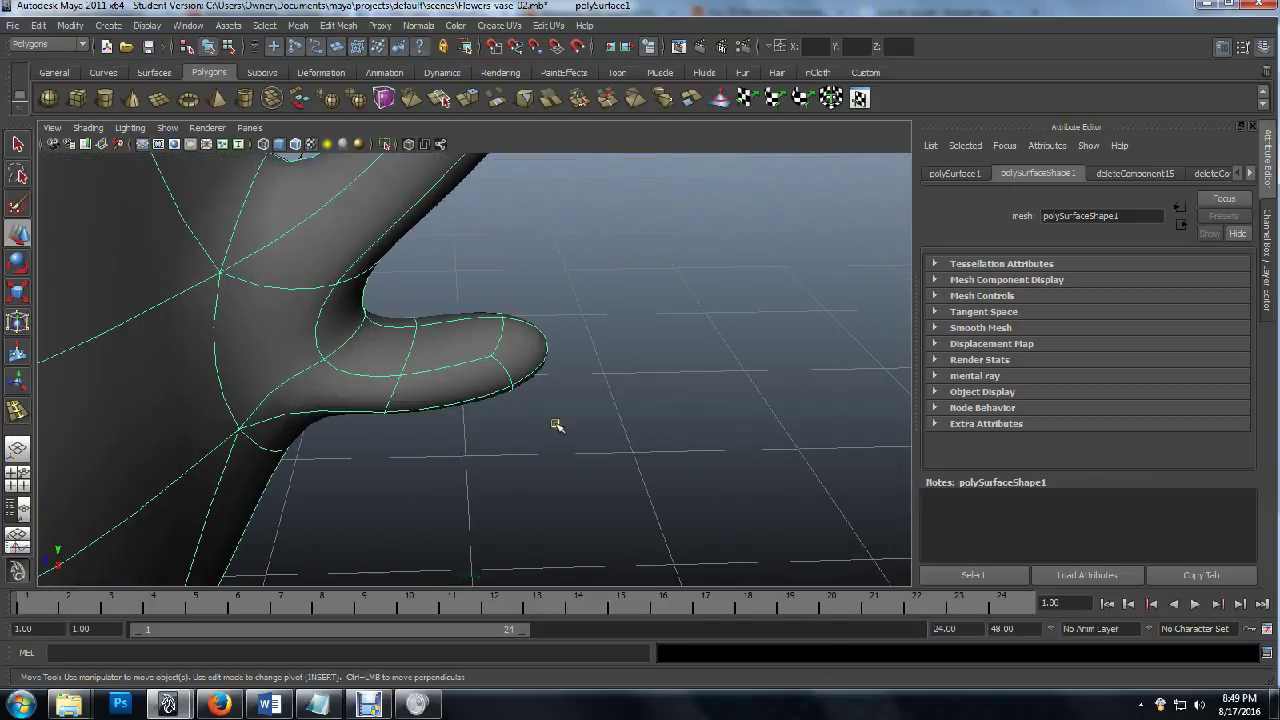
alt+drag(557, 429, 605, 370)
scroll(490, 383, down, 6)
alt+drag(449, 403, 223, 390)
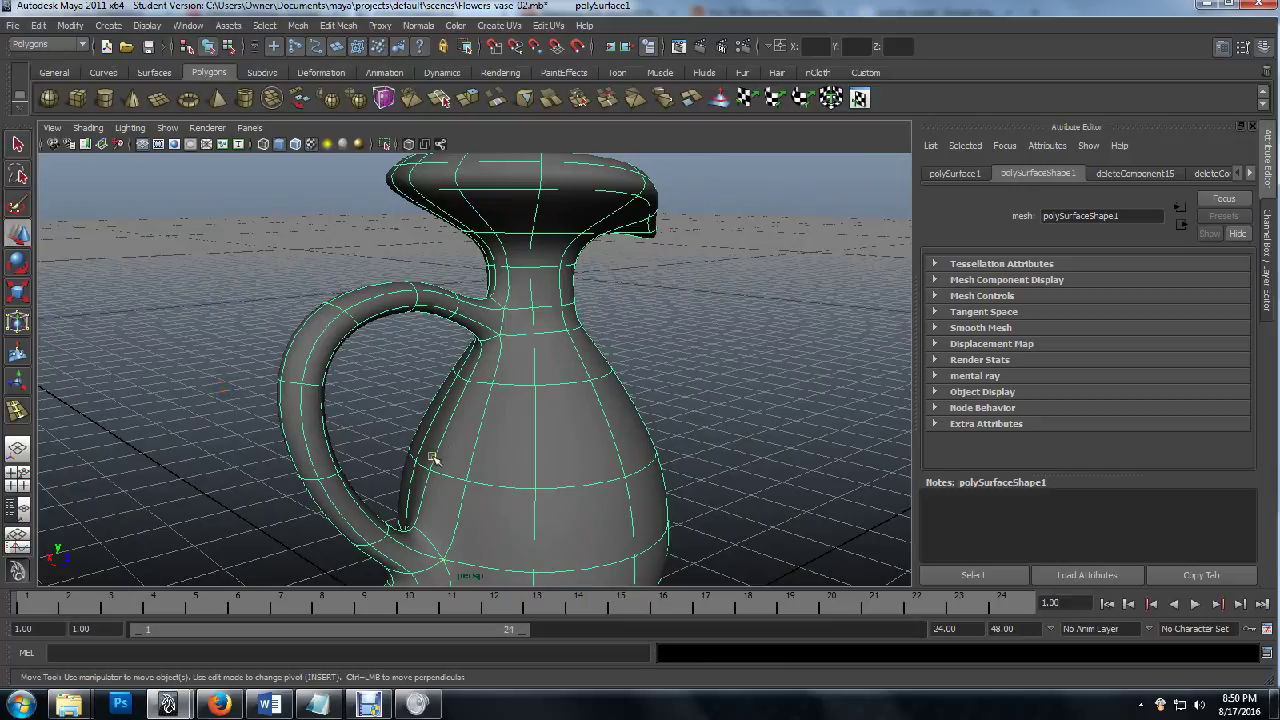
scroll(449, 453, up, 10)
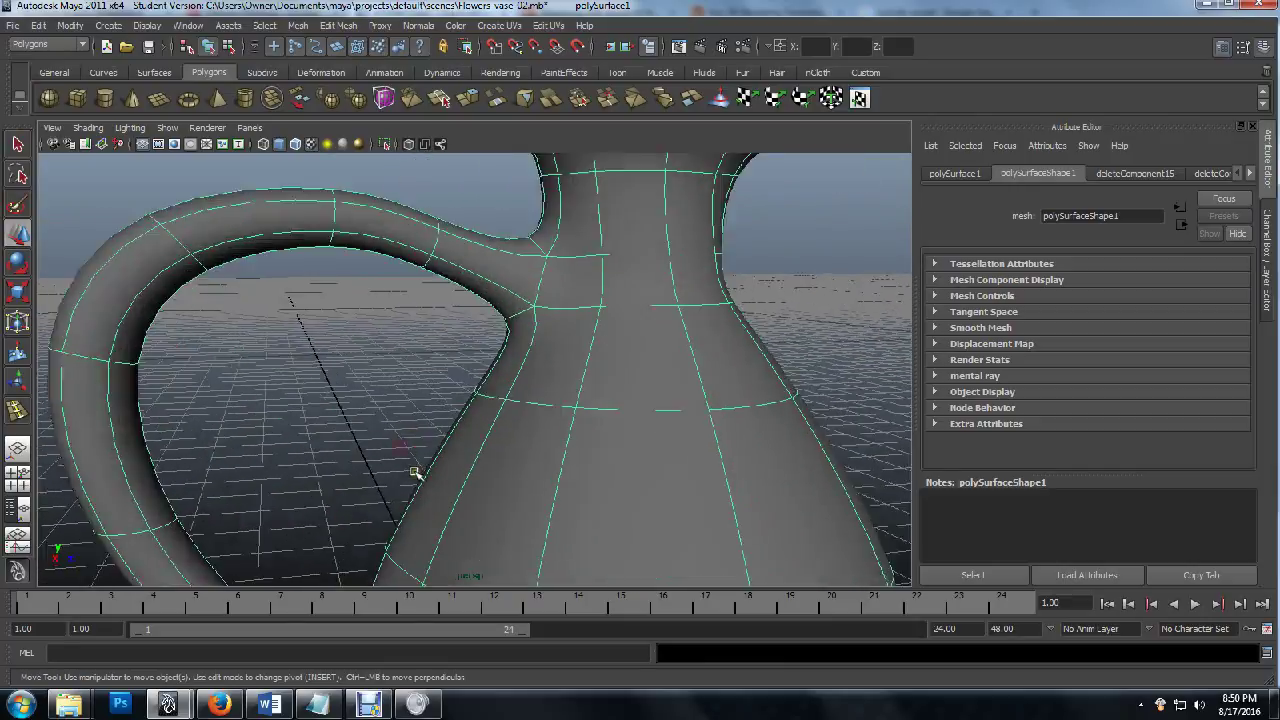
scroll(453, 378, down, 10)
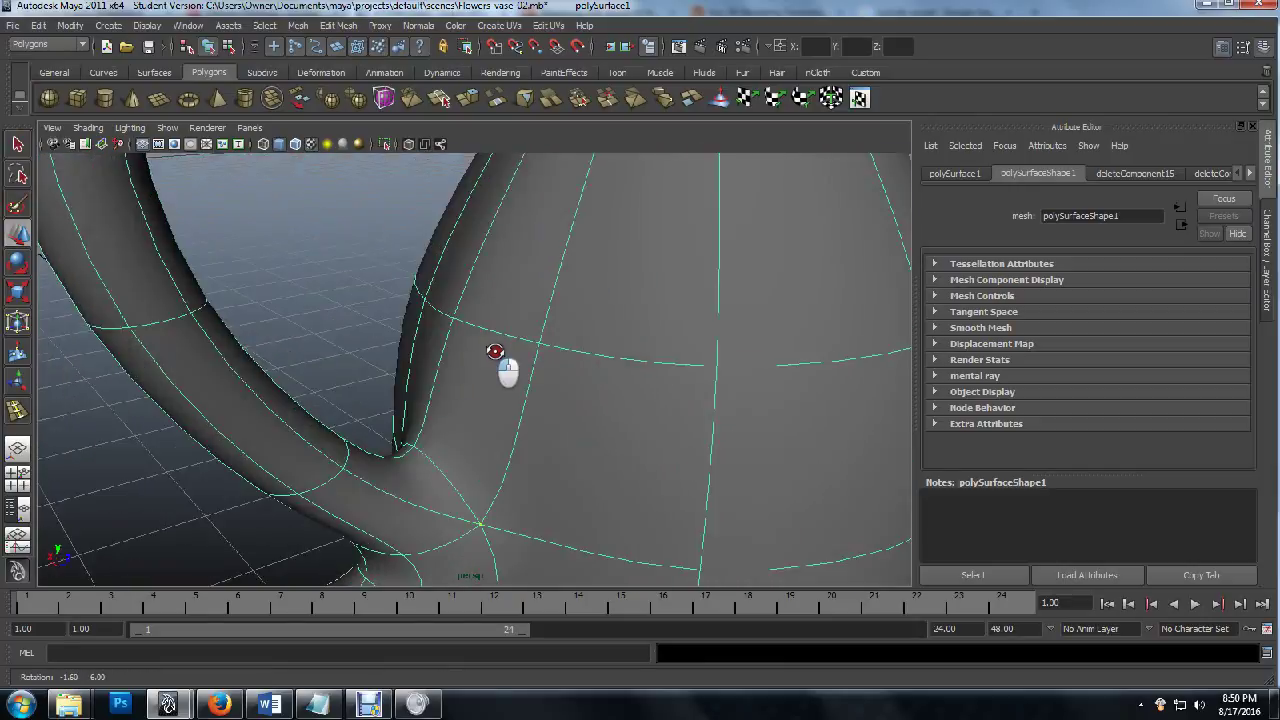
alt+drag(460, 265, 611, 323)
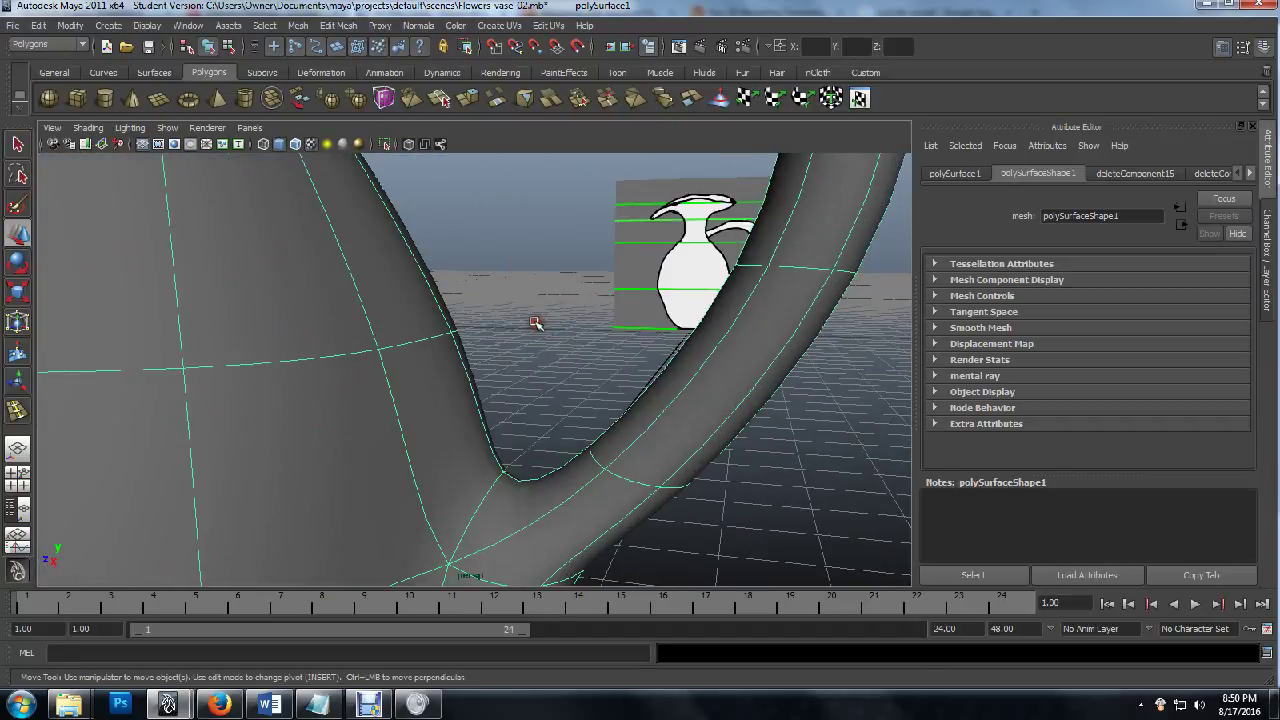
With smooth preview off, select the body vertex just above the handle's lower joint, shift it along Z, and restore the smooth preview.
key(1)
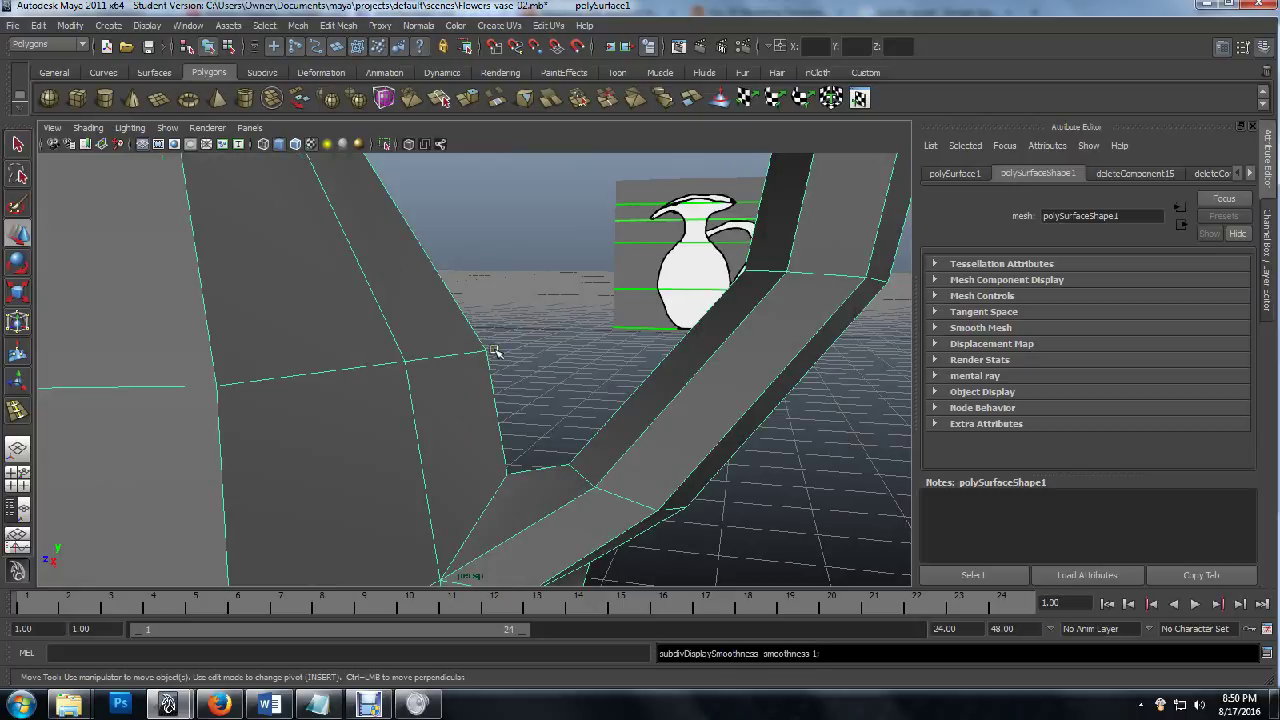
click(494, 349)
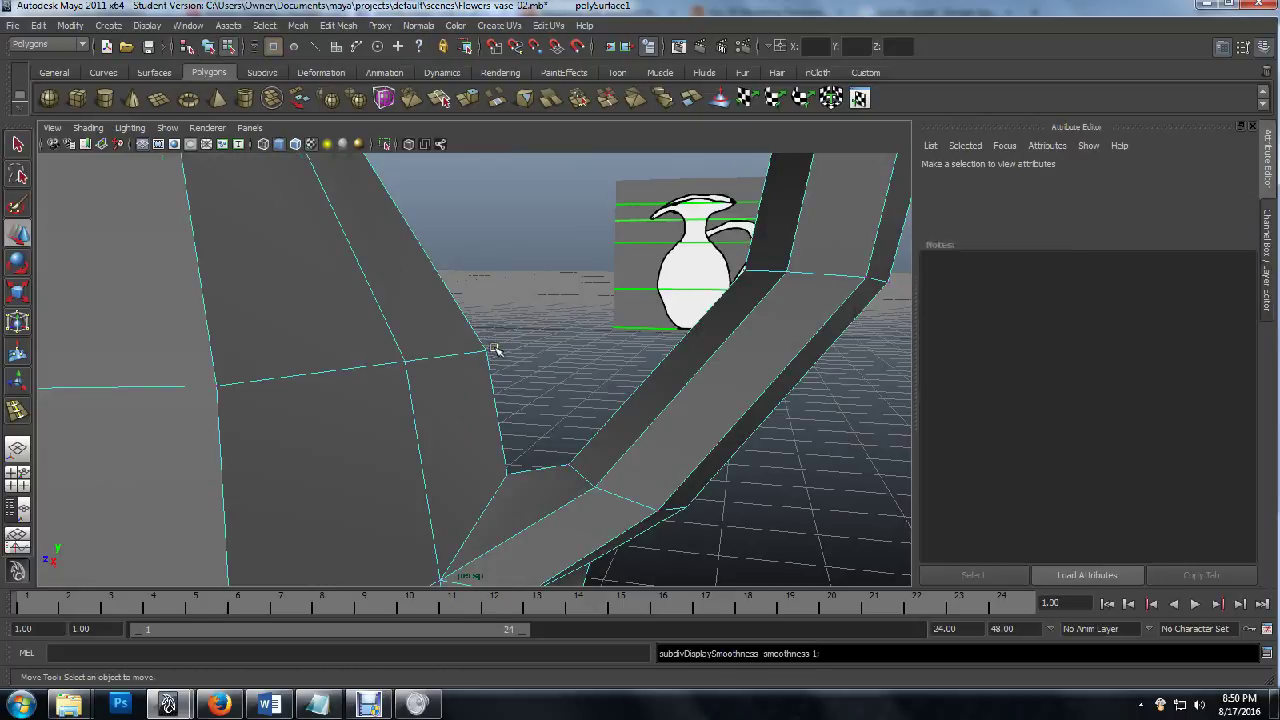
click(487, 348)
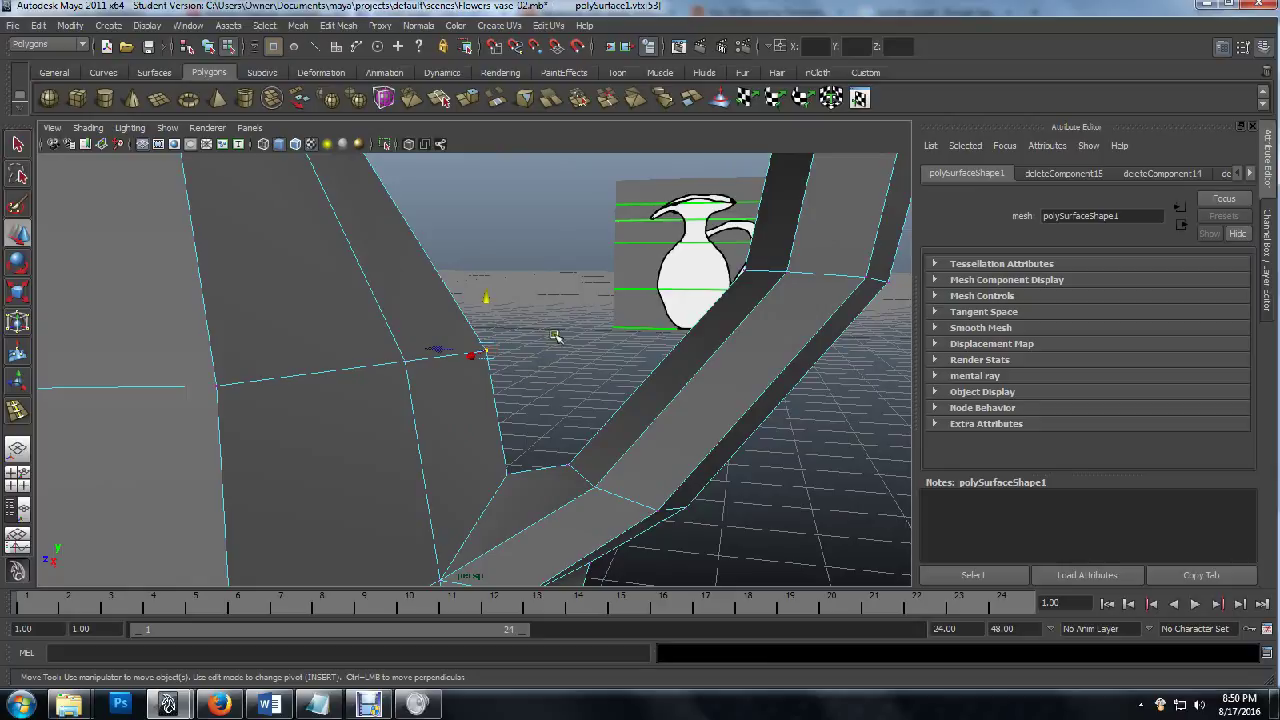
alt+drag(474, 354, 538, 365)
middle_drag(420, 360, 450, 382)
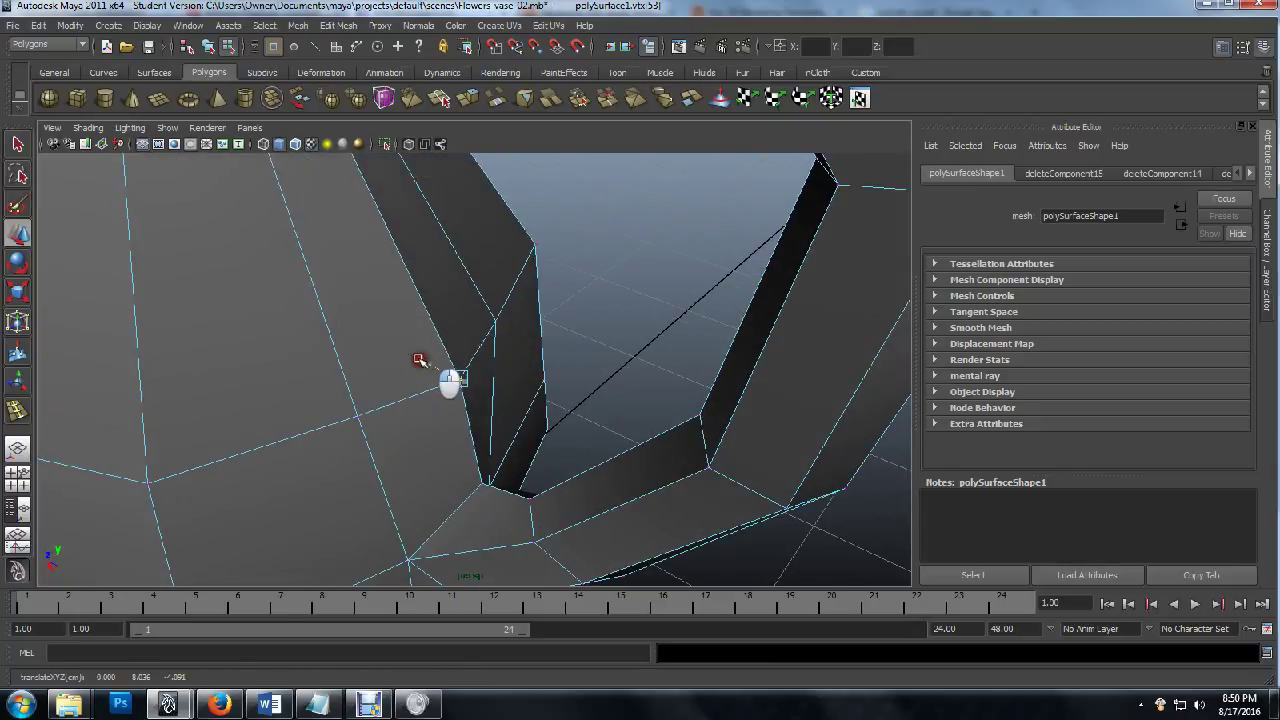
alt+drag(540, 367, 608, 343)
key(3)
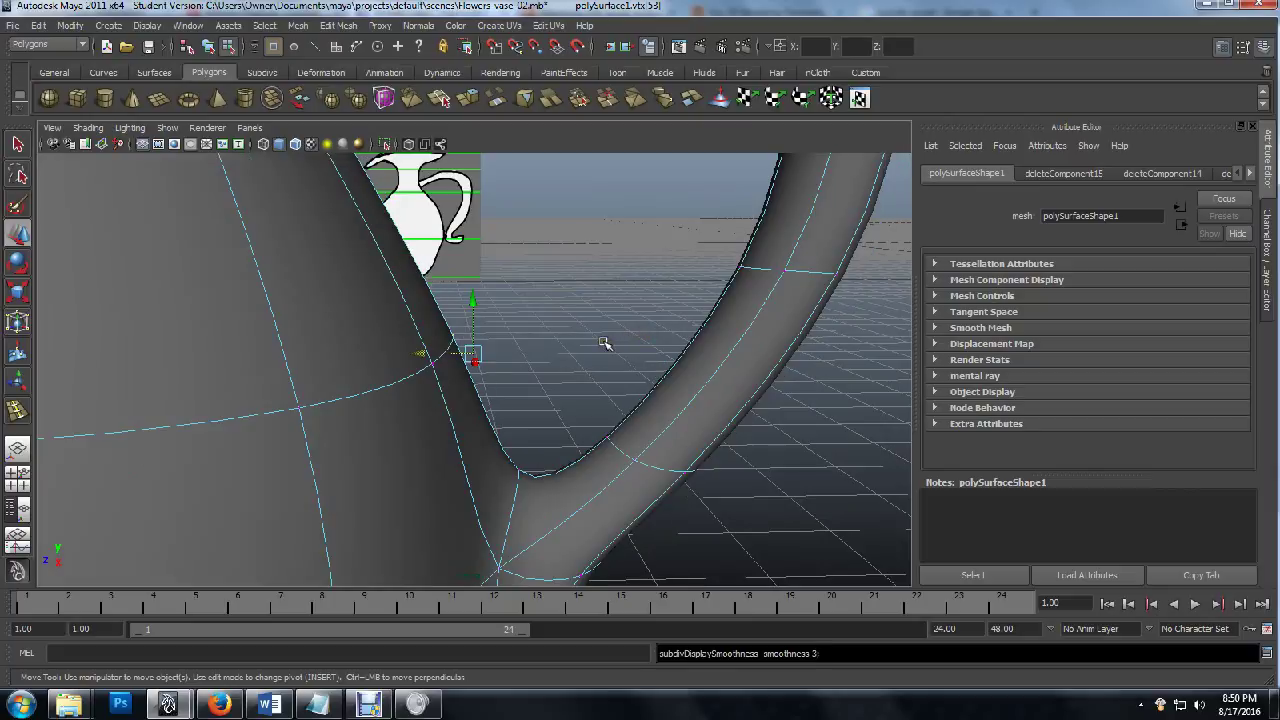
Examine the smoothed vase from several angles, checking the handle's curve, its lower joint and tip, the body and the spout.
alt+drag(561, 344, 489, 376)
scroll(488, 377, down, 8)
scroll(449, 303, up, 10)
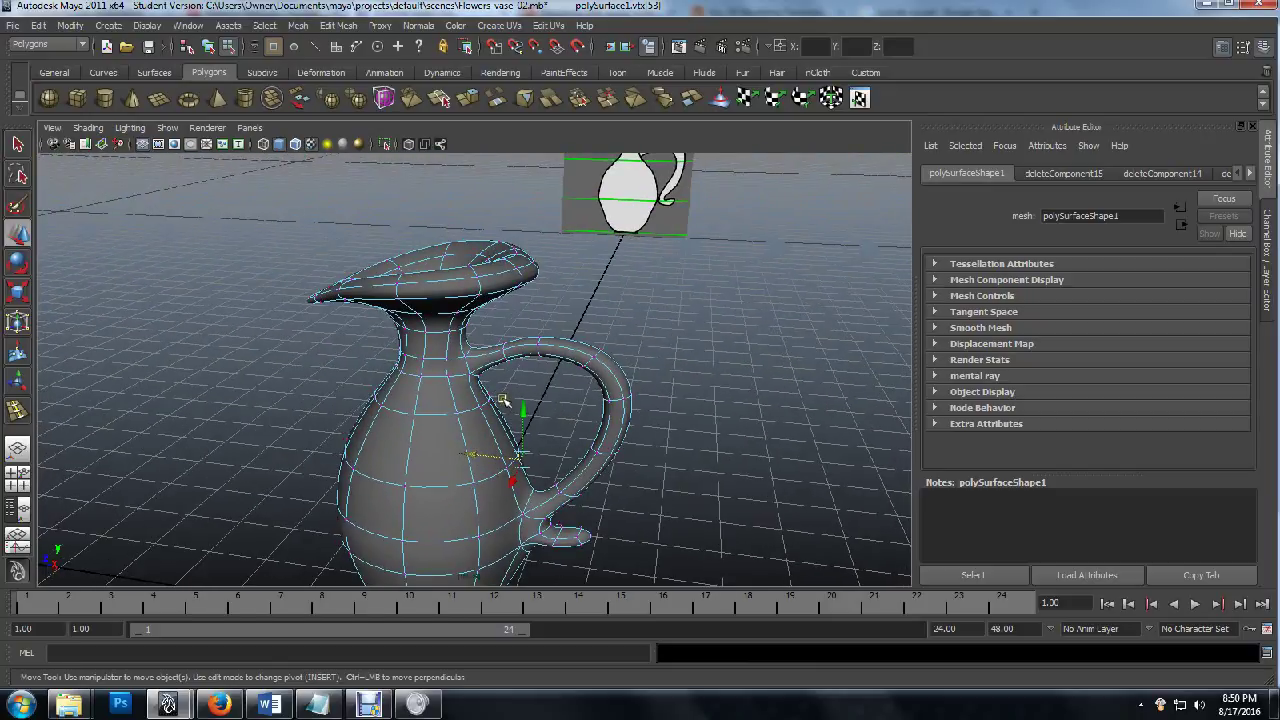
alt+drag(623, 380, 484, 332)
scroll(559, 408, down, 6)
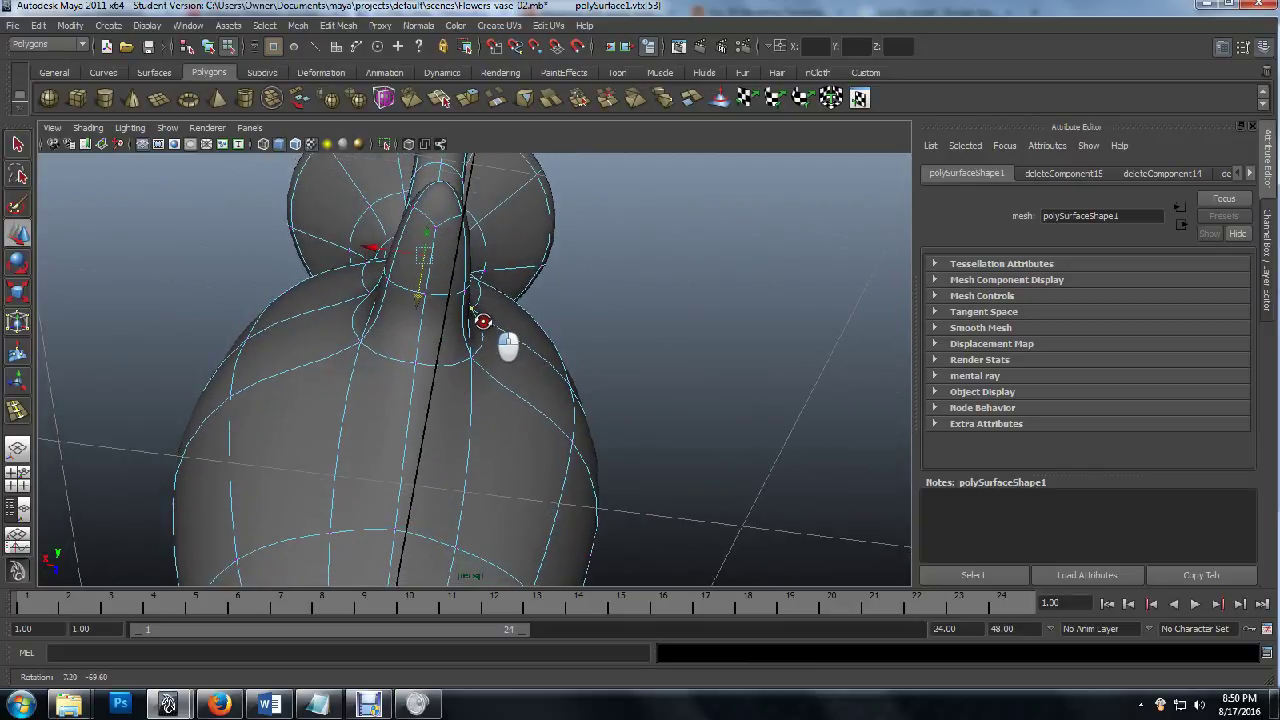
alt+drag(527, 315, 569, 331)
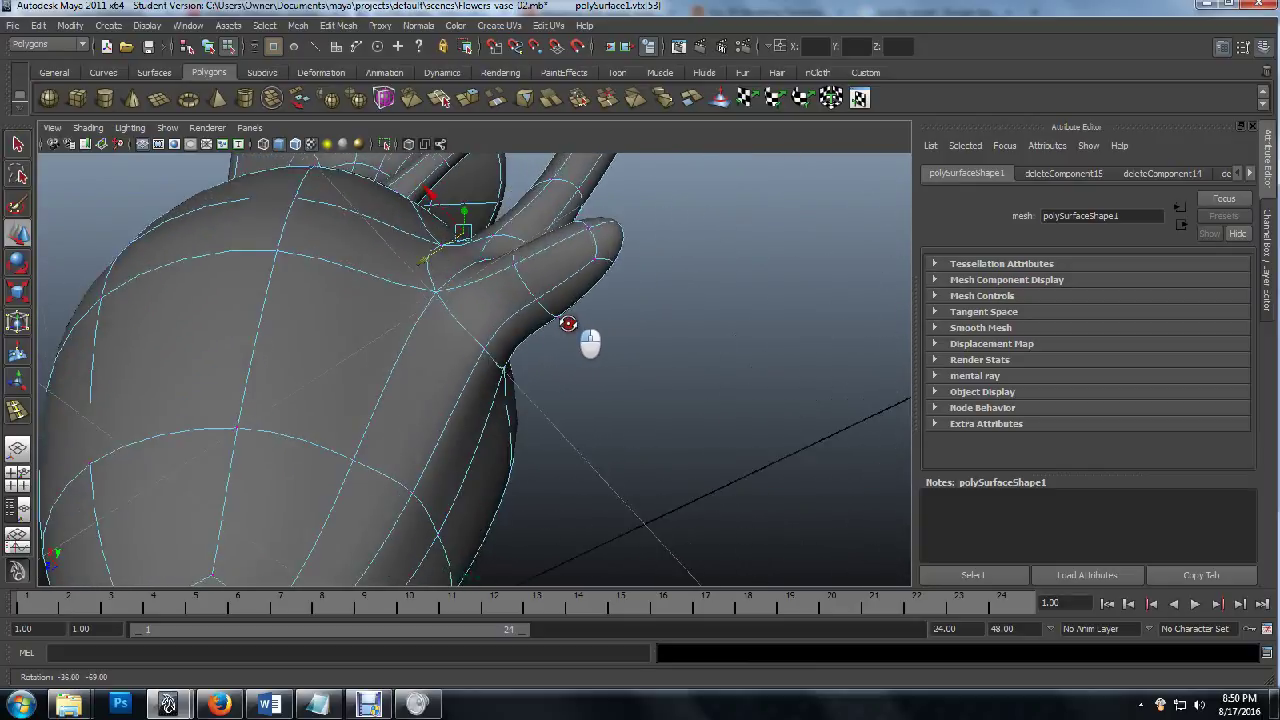
alt+middle_drag(506, 371, 483, 352)
alt+drag(483, 352, 482, 425)
scroll(543, 400, down, 5)
scroll(543, 400, down, 3)
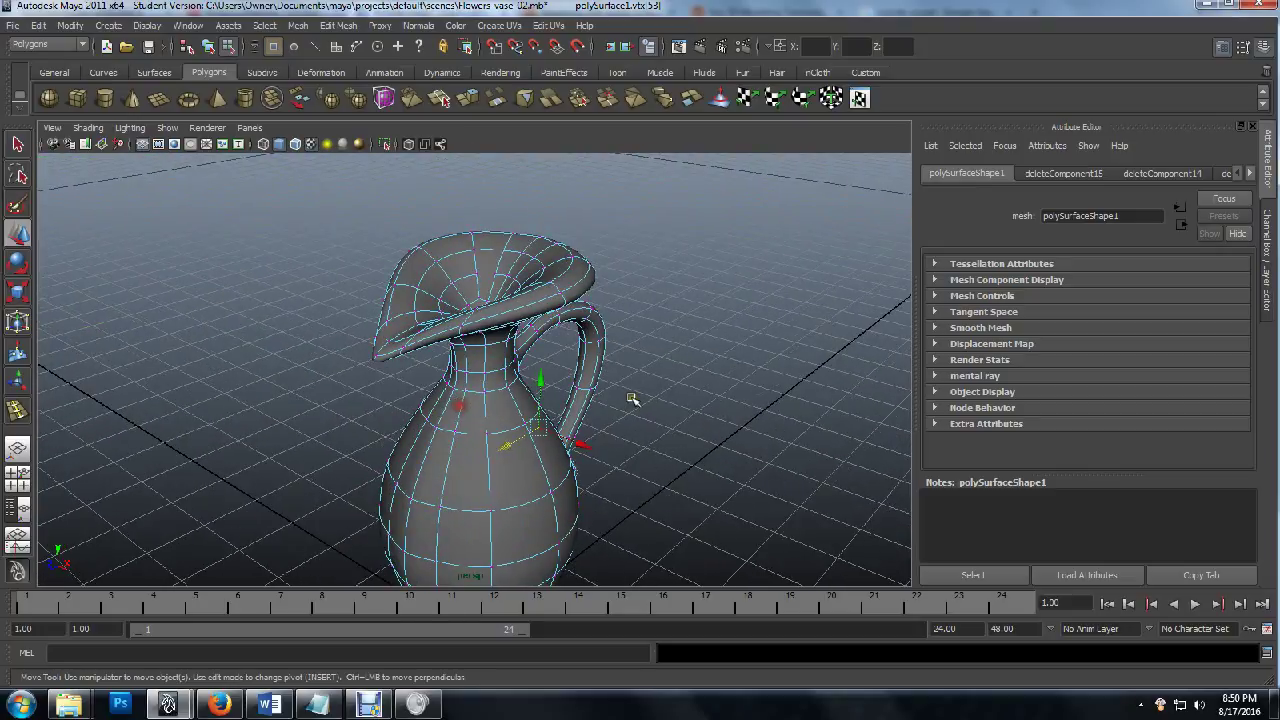
alt+middle_drag(635, 399, 564, 380)
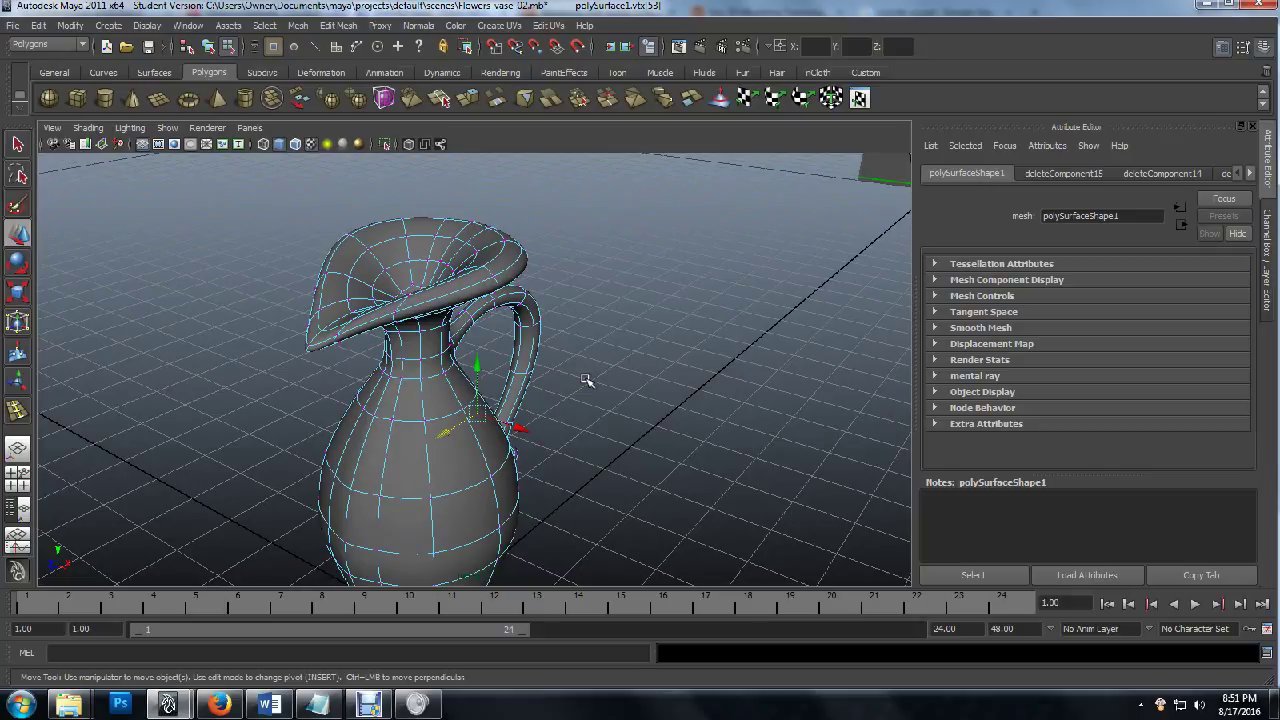
click(368, 705)
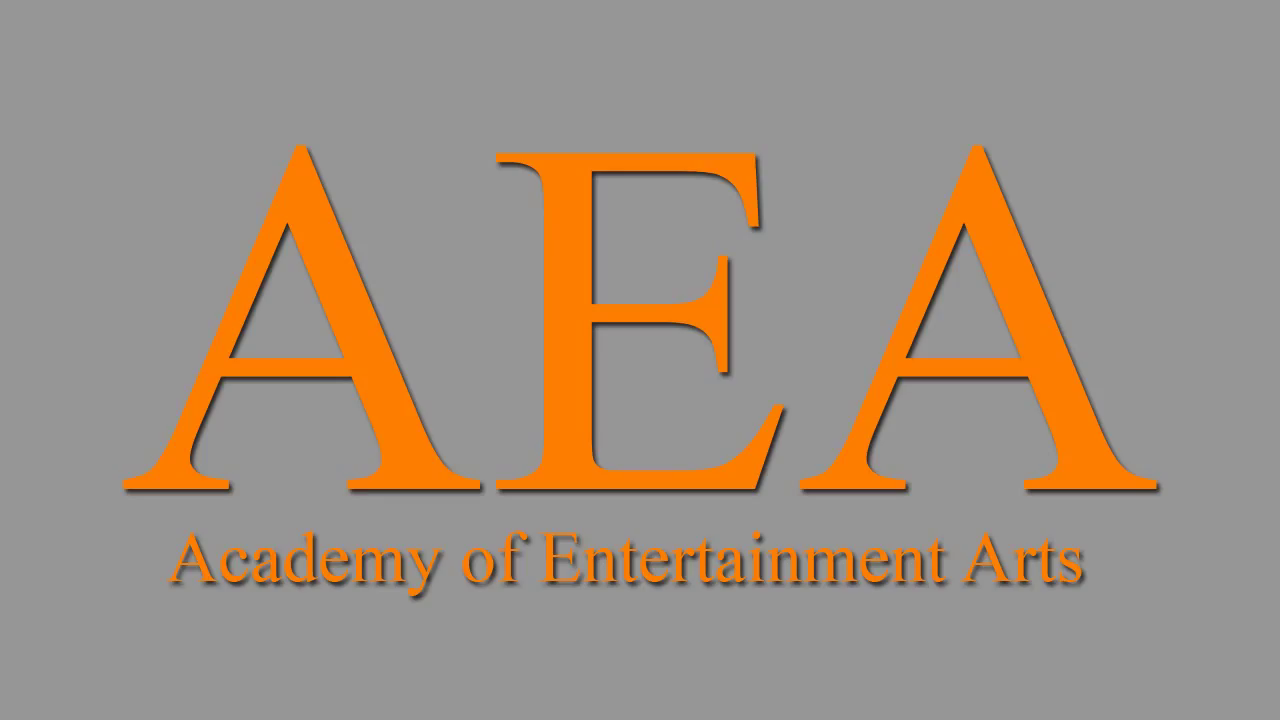